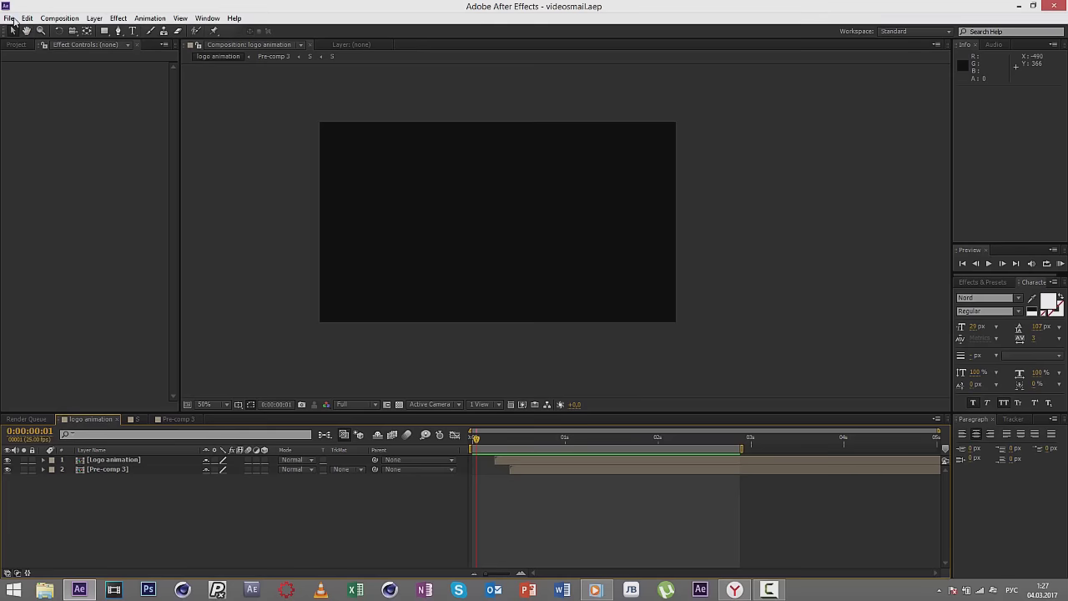
Step: Start a new empty After Effects project
click(8, 18)
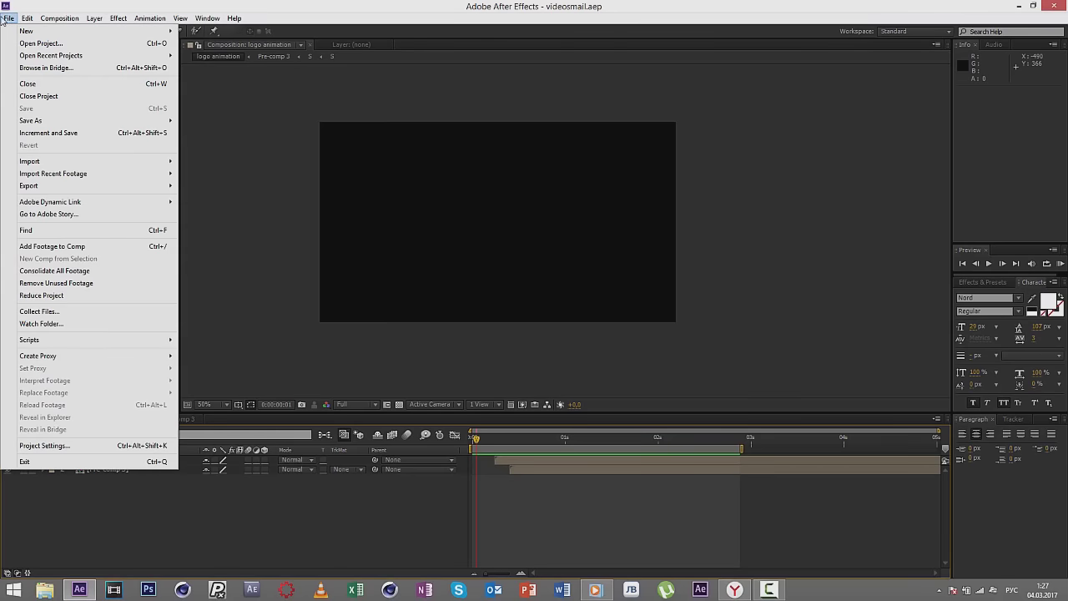
mouse_move(112, 31)
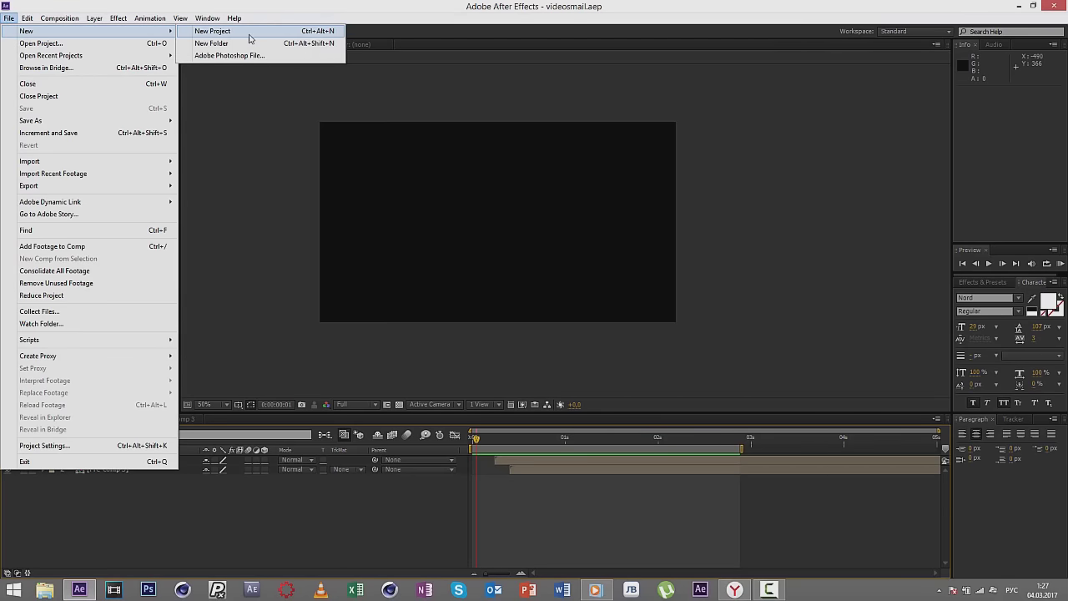
click(249, 34)
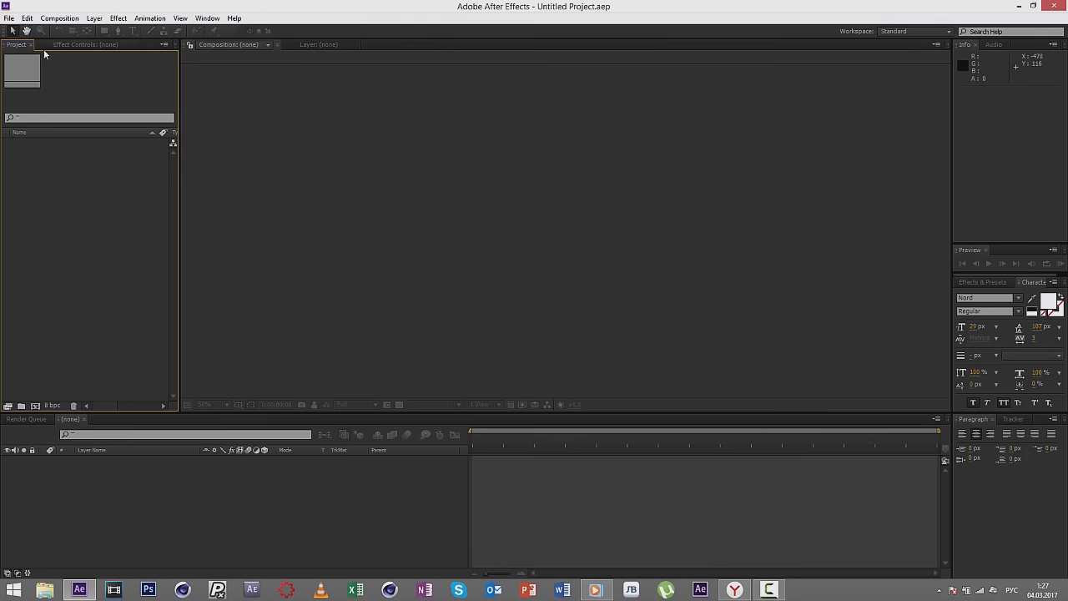
Step: Create a 1280×720, 25 fps HDV 720 composition named 'logo animation'
click(59, 17)
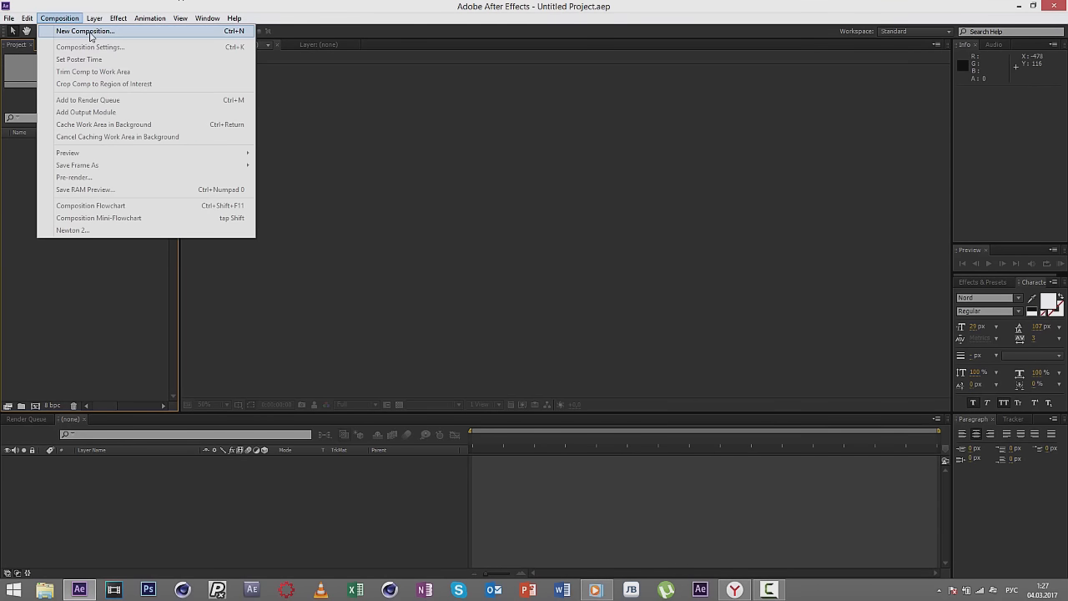
click(86, 32)
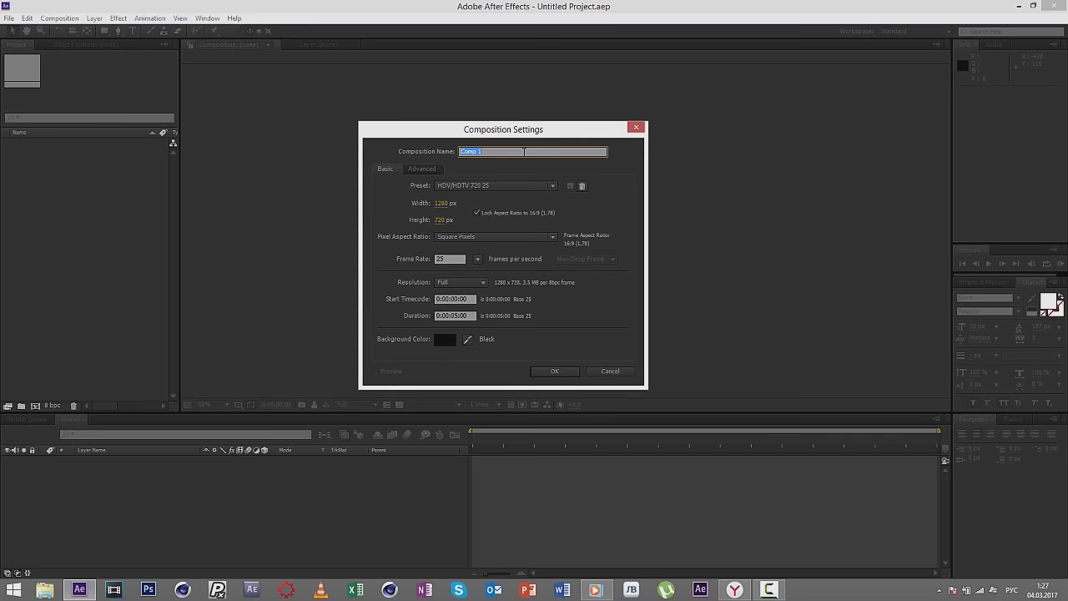
key(alt+shift)
text(logo animation)
click(556, 370)
click(26, 217)
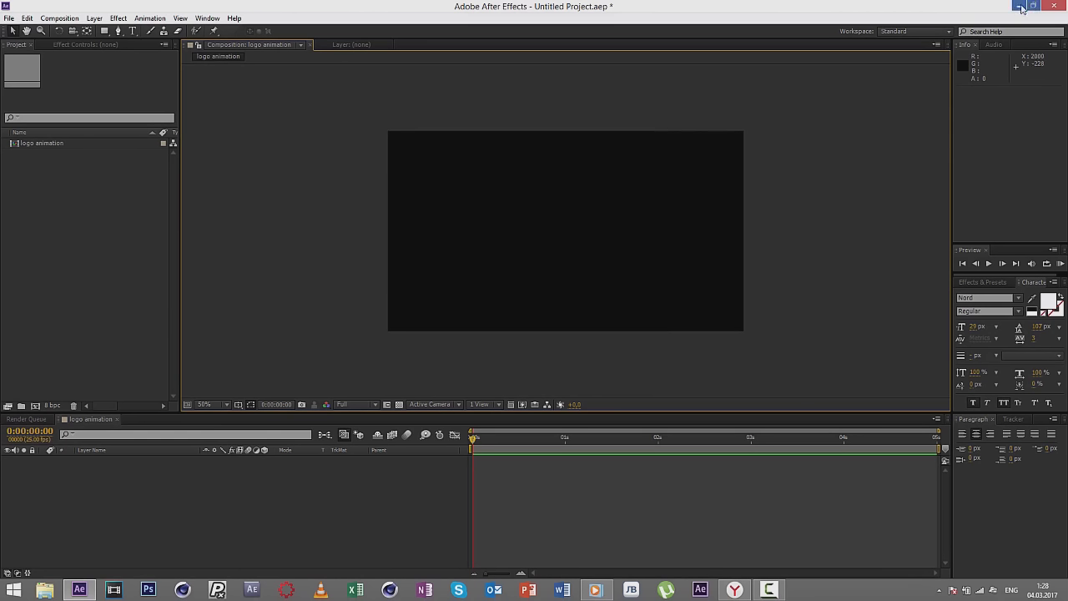
Step: Import logo.eps from the desktop and add it as a layer in logo animation
mouse_move(1017, 10)
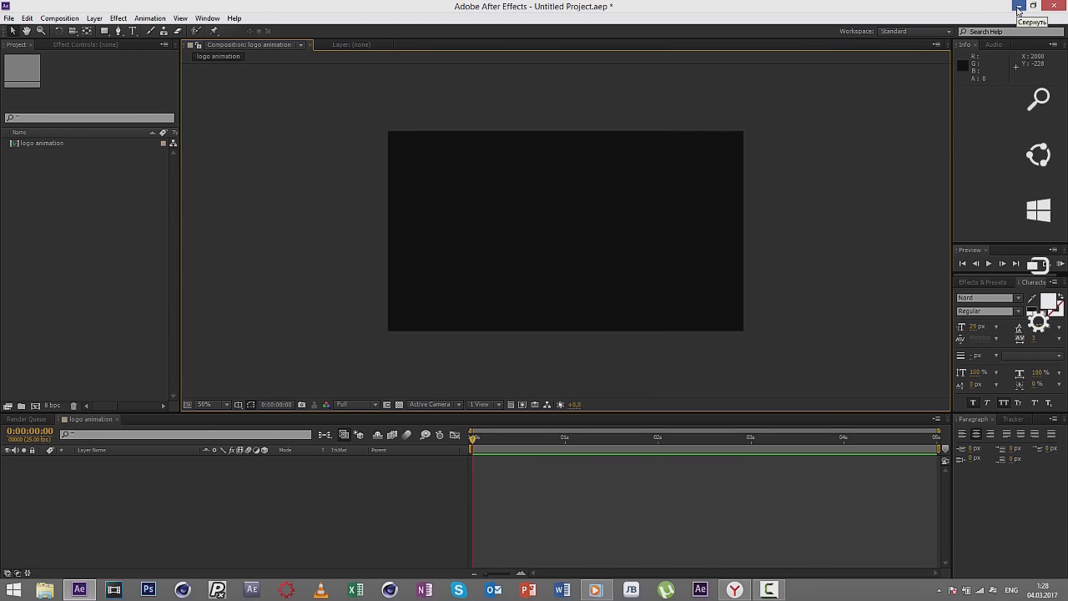
click(1018, 5)
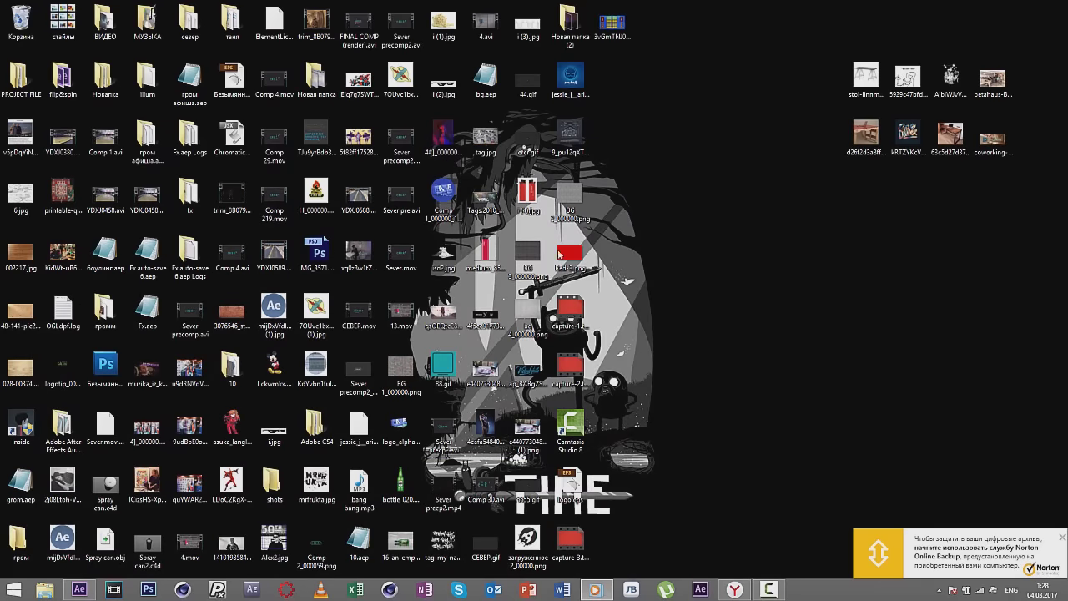
drag(570, 488, 87, 594)
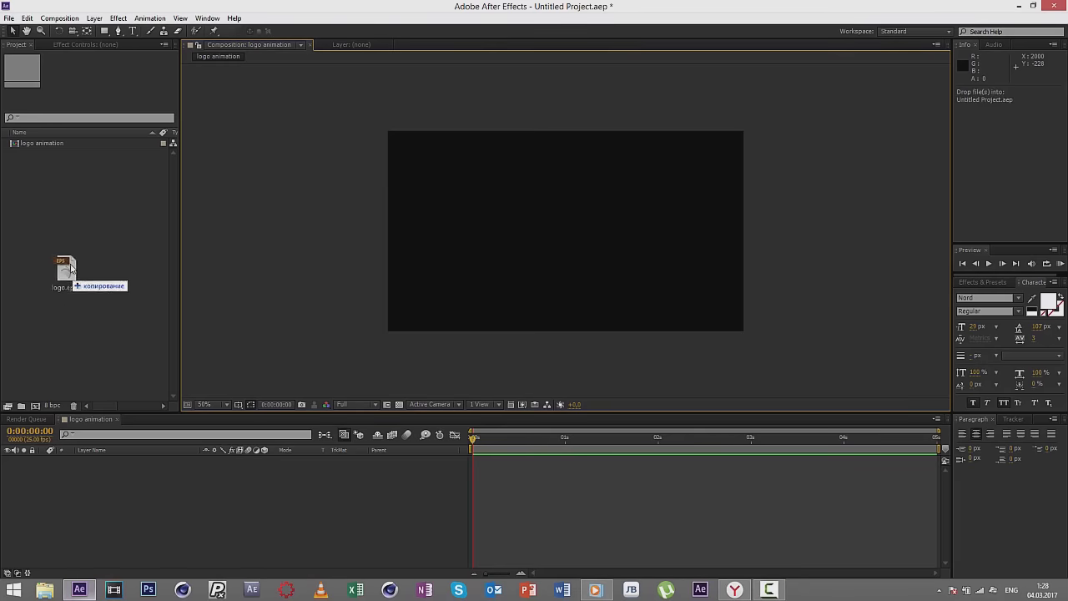
drag(88, 594, 71, 251)
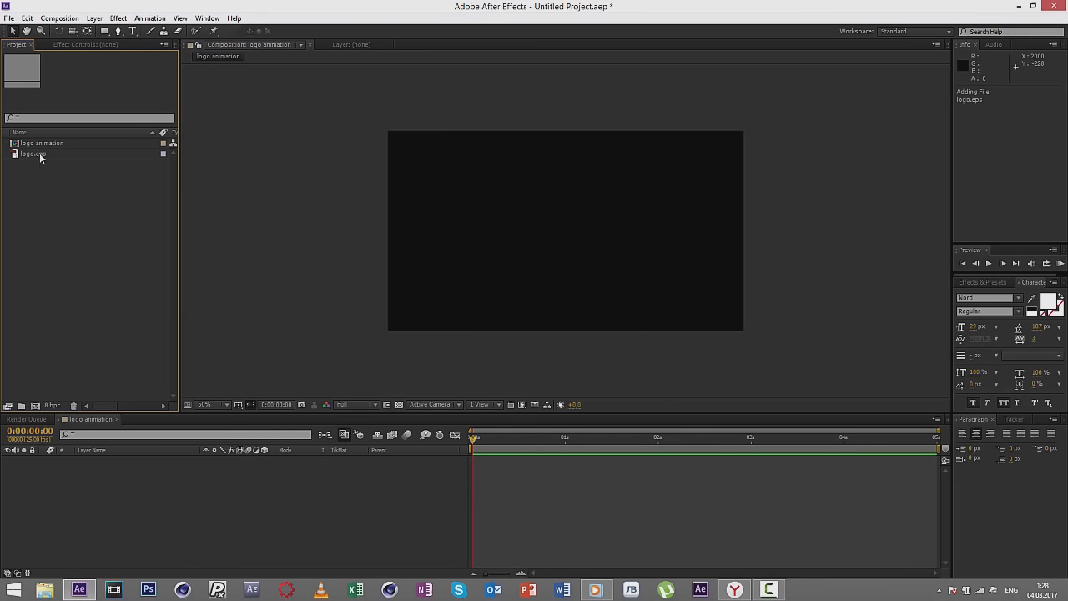
drag(39, 152, 117, 485)
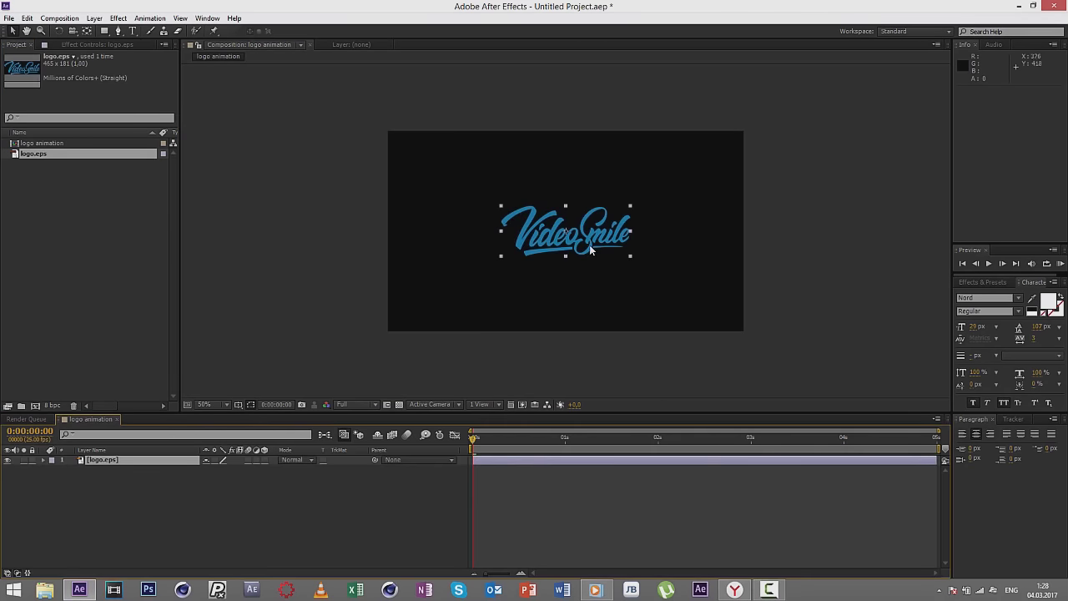
Step: Turn on Continuously Rasterize, scale the logo to 166% and shift it left
scroll(582, 284, up, 2)
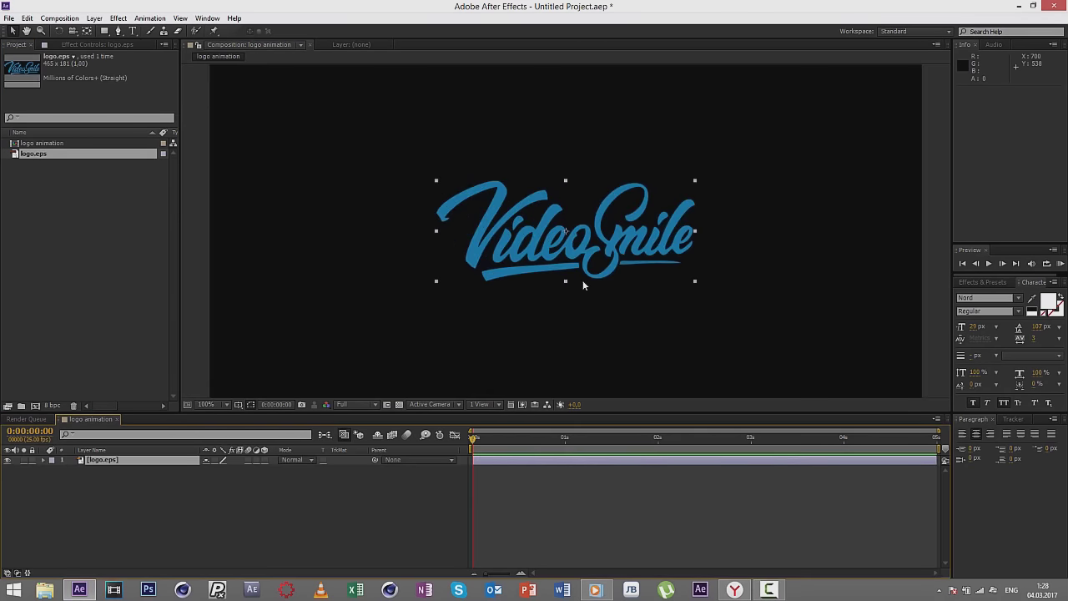
click(216, 461)
key(s)
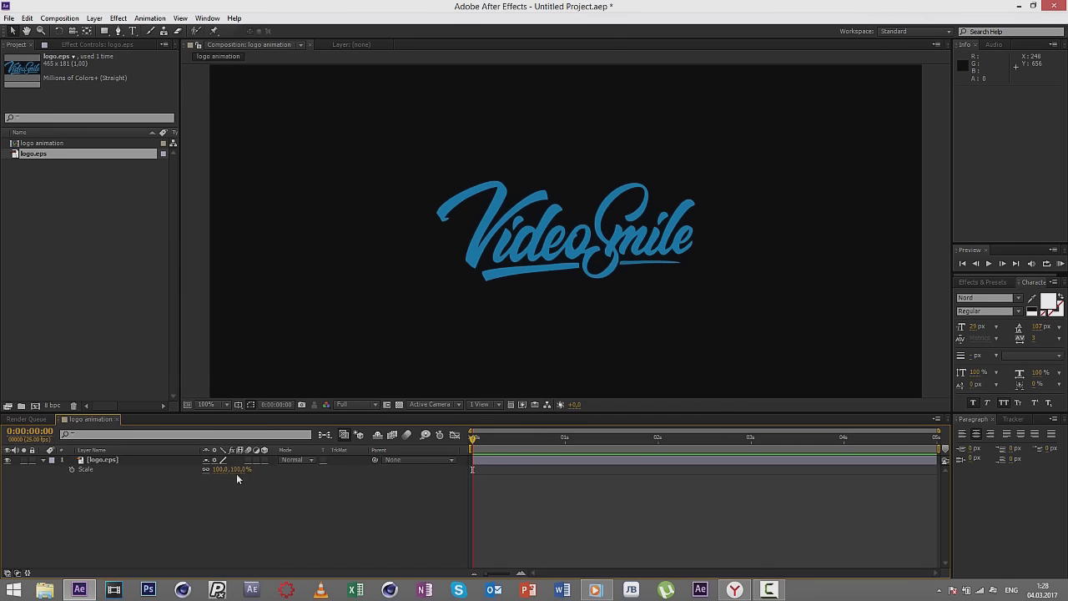
mouse_move(237, 474)
mouse_down()
mouse_move(303, 473)
mouse_move(268, 465)
mouse_up()
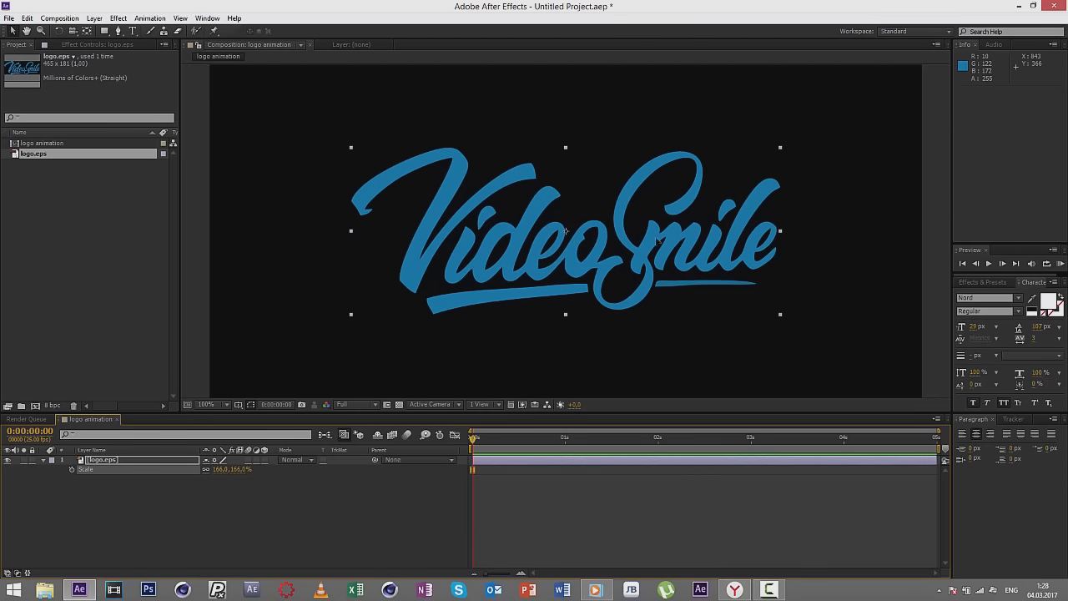
drag(690, 238, 603, 242)
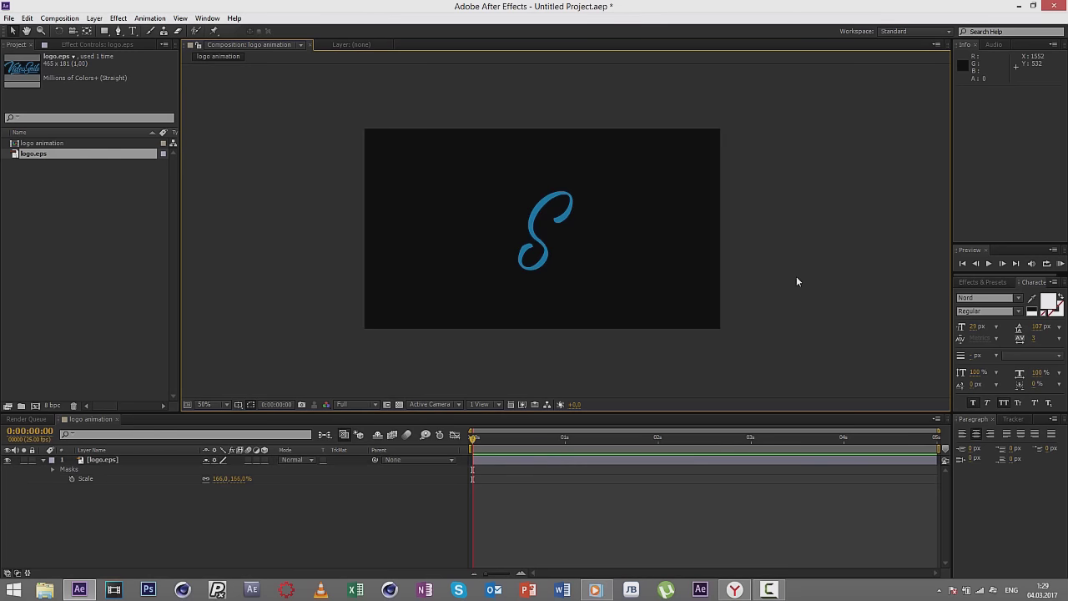
Step: Nudge the masked S into place and check its mask at 100% zoom
key(period)
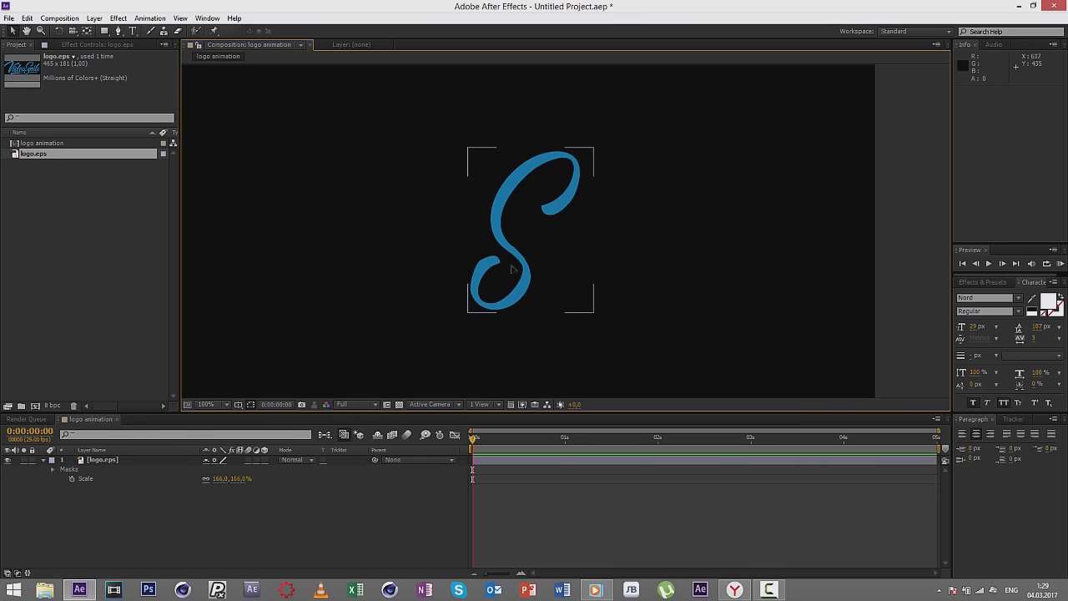
drag(539, 258, 531, 254)
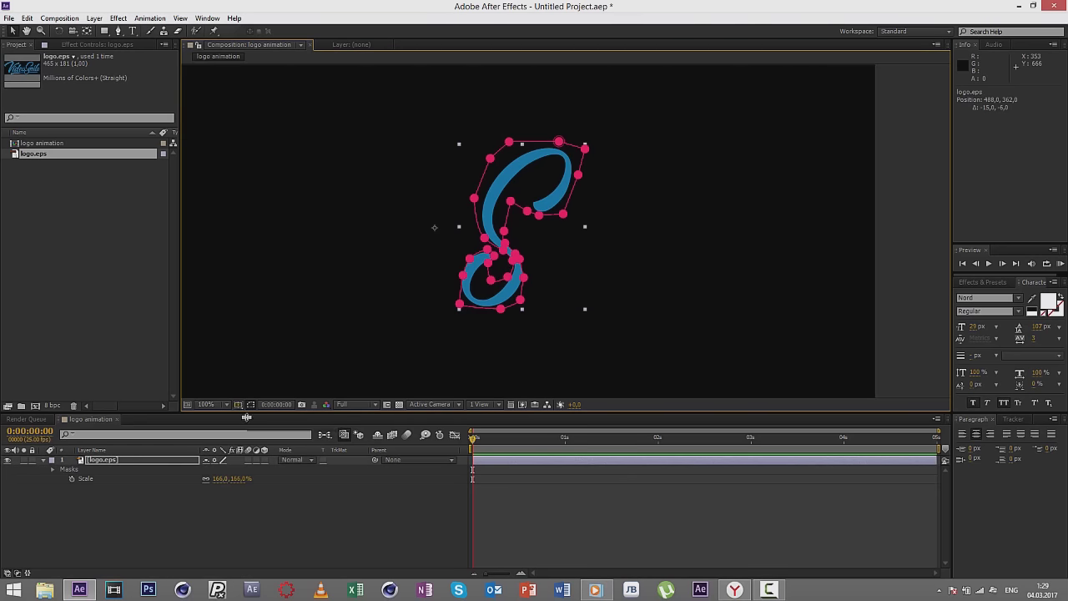
click(284, 519)
click(524, 277)
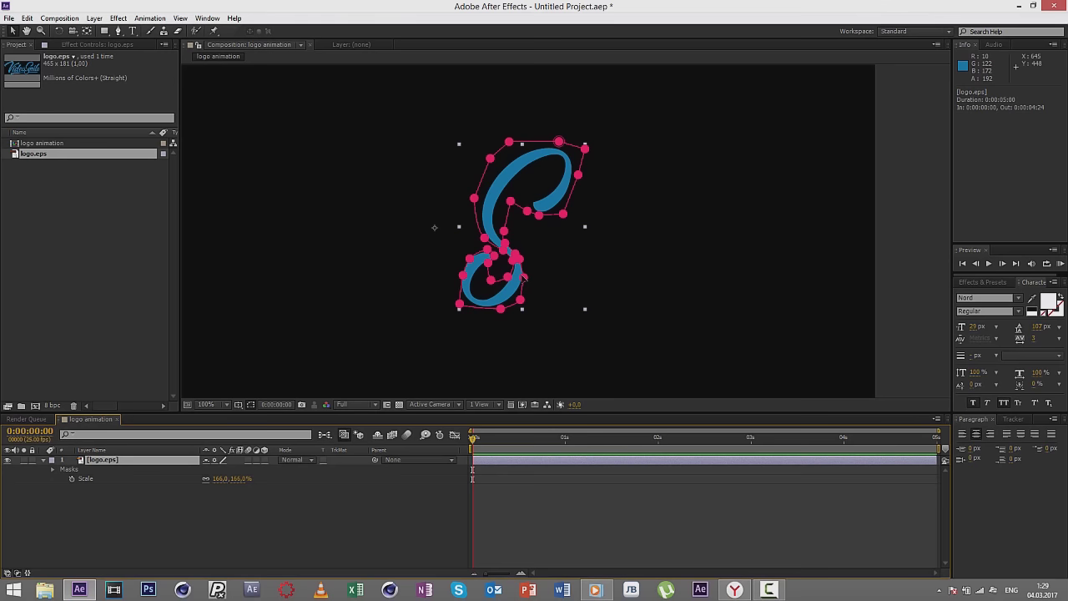
click(623, 255)
key(comma)
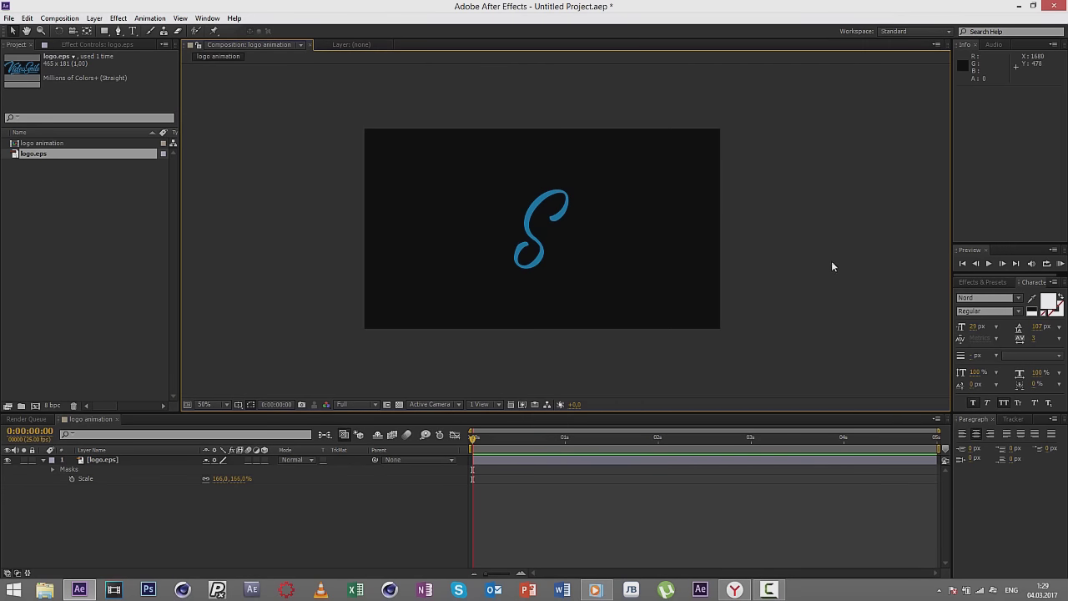
click(63, 460)
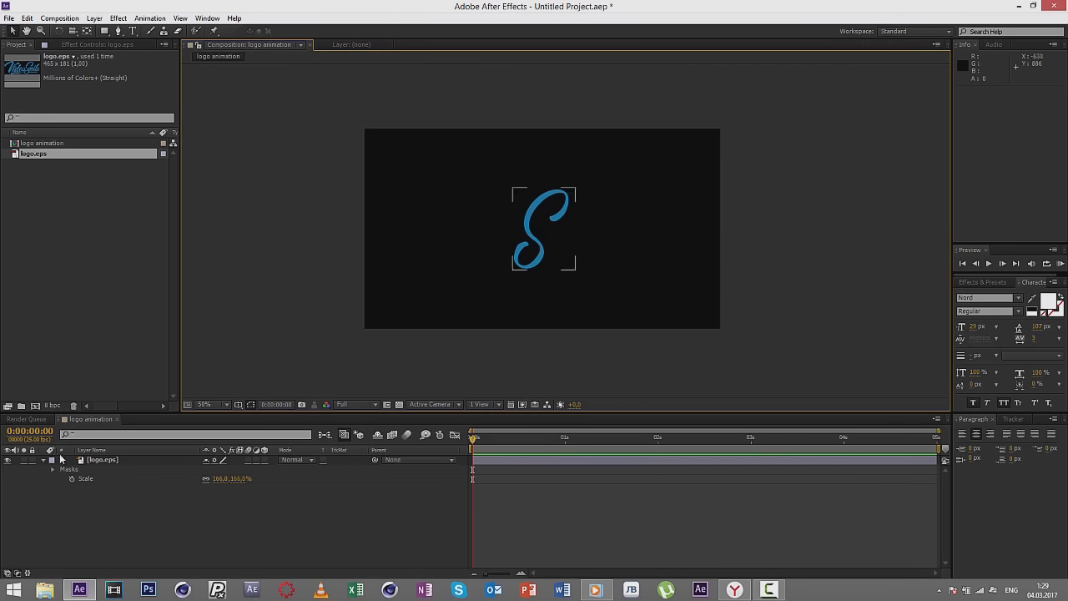
Step: Add a new full-frame yellow solid layer above the logo
click(86, 499)
click(94, 18)
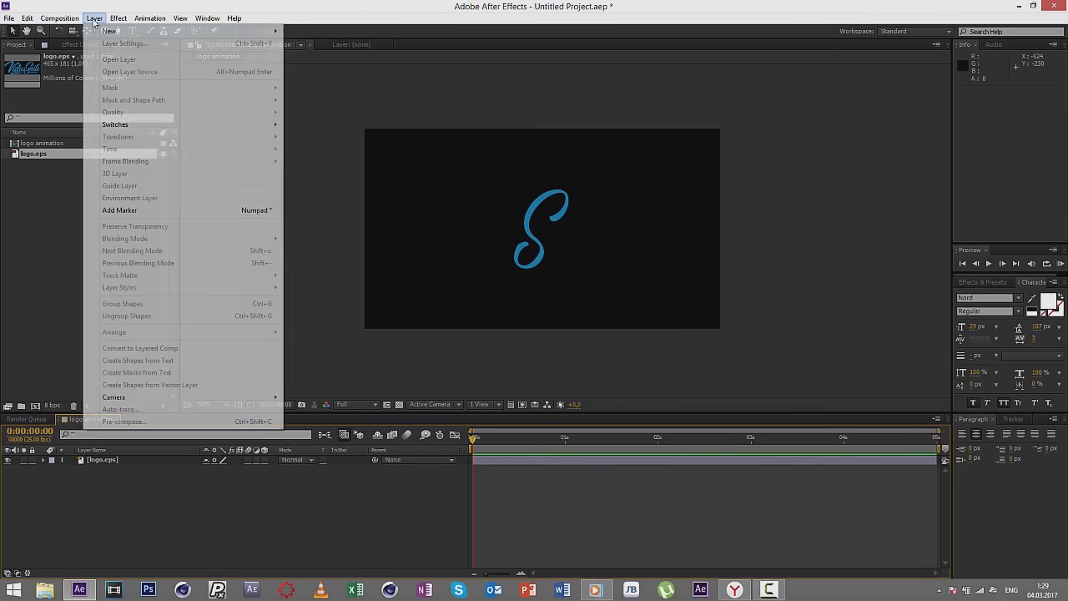
mouse_move(129, 30)
click(368, 44)
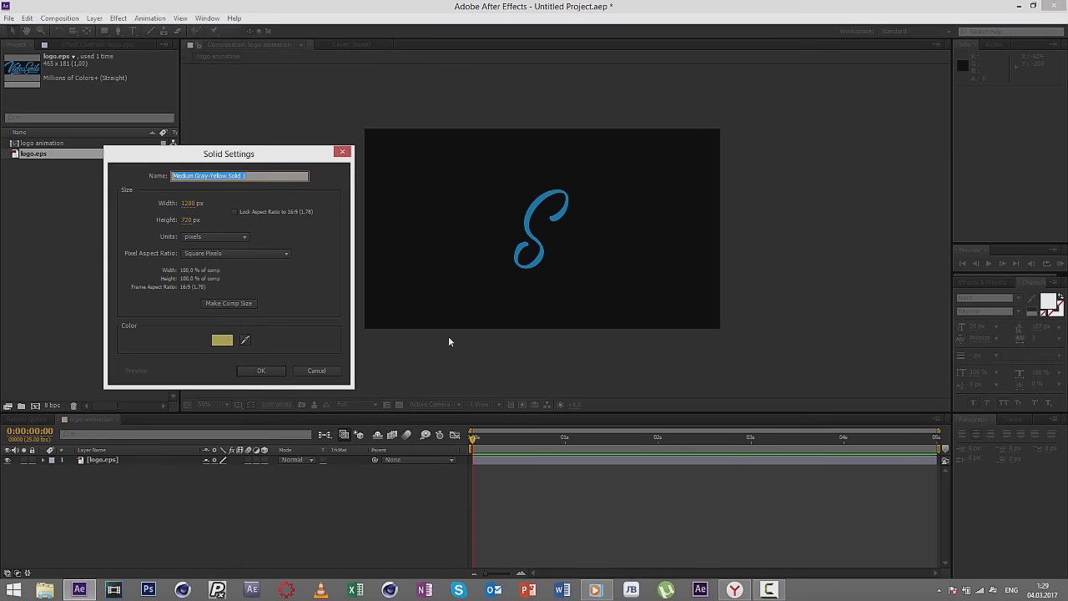
click(261, 371)
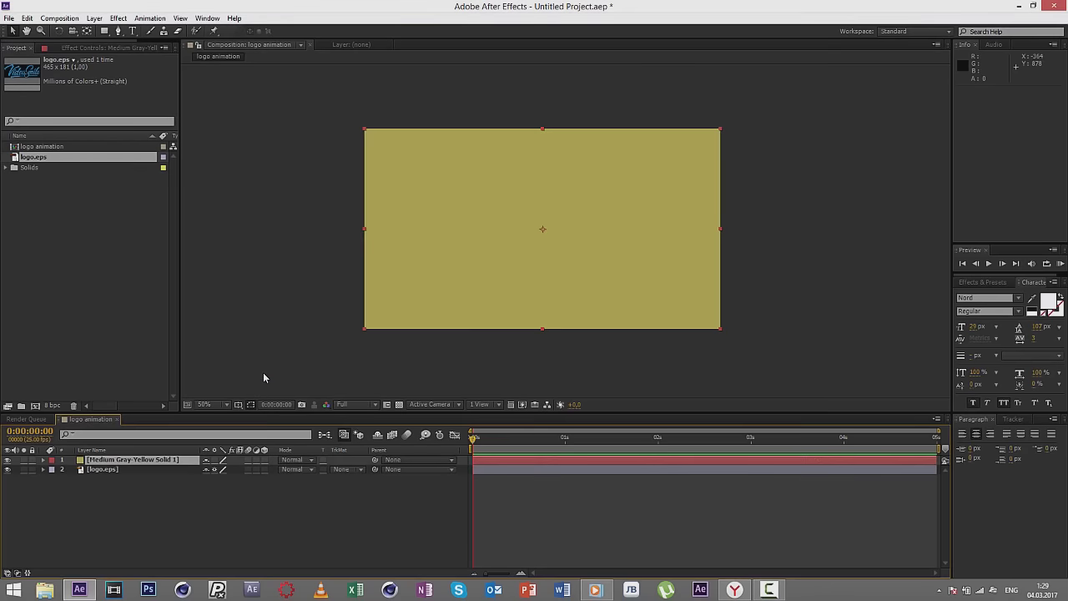
Step: Apply the Trapcode 3D Stroke effect to the yellow solid
click(95, 18)
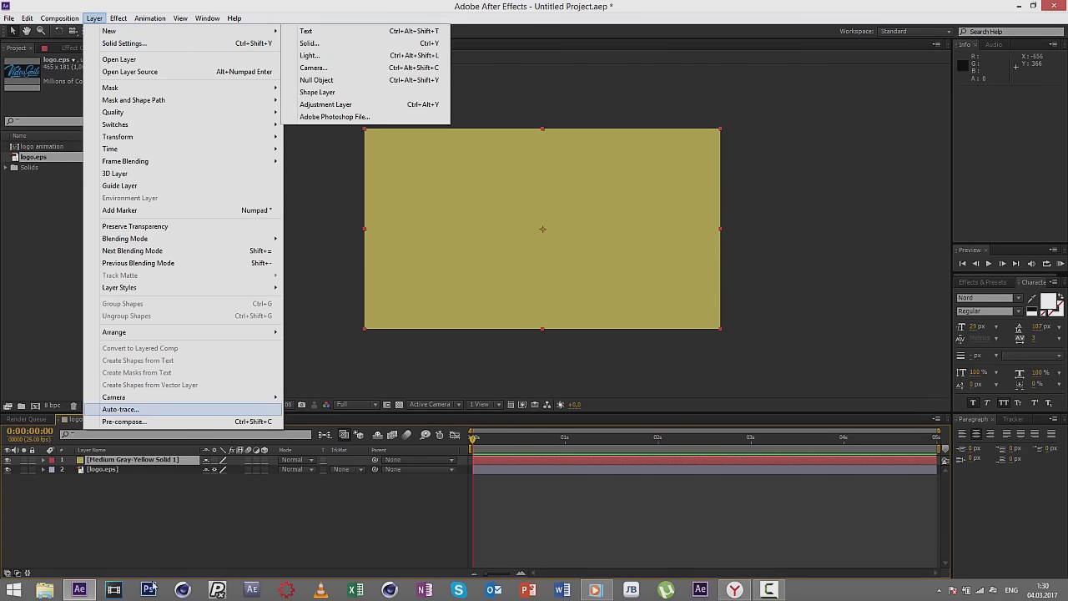
click(129, 534)
click(145, 460)
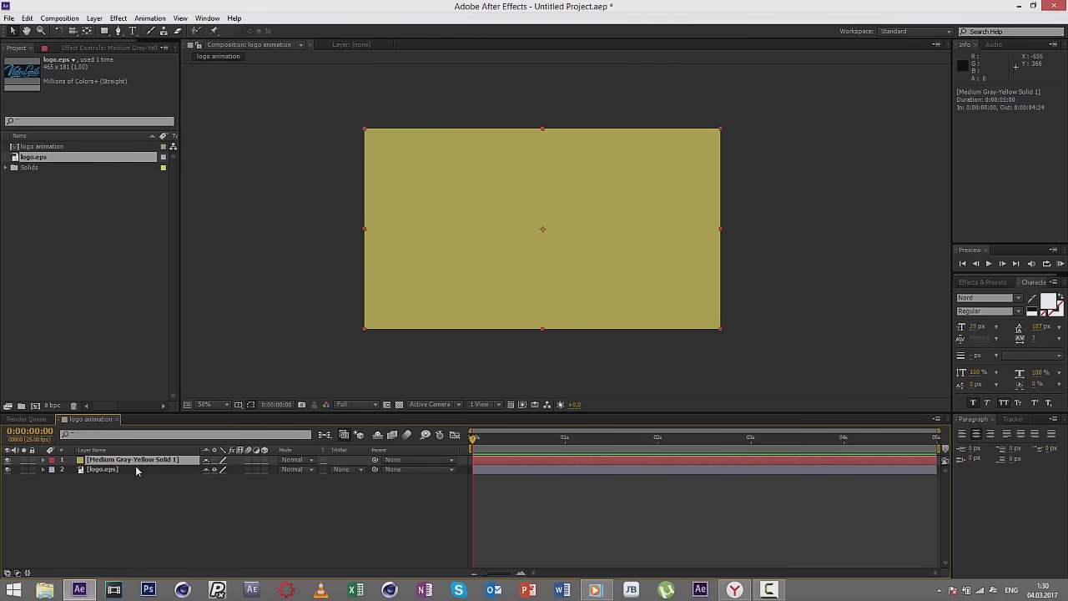
click(120, 20)
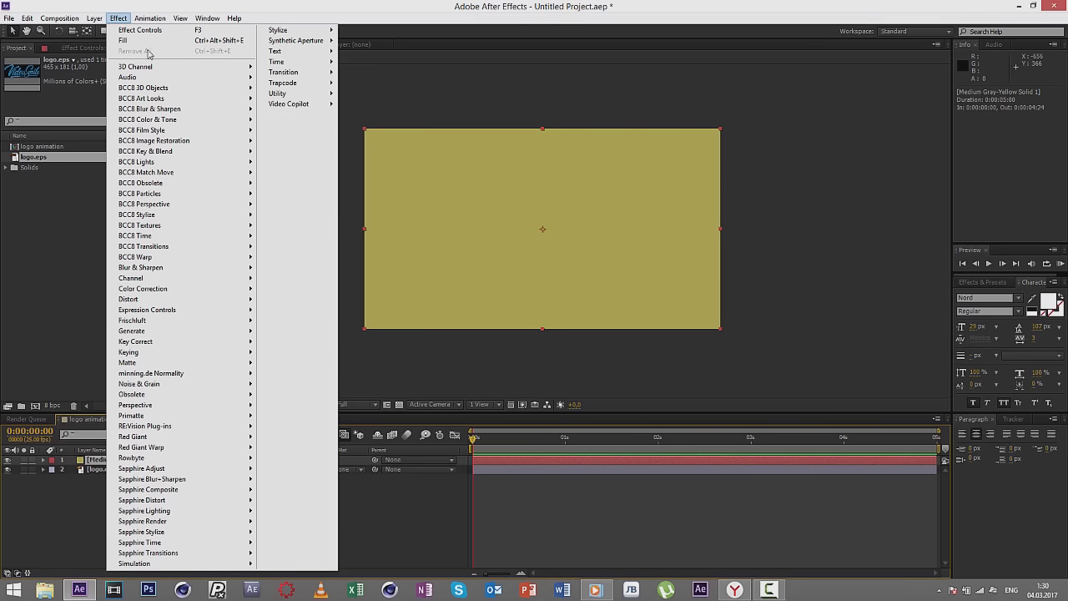
mouse_move(301, 86)
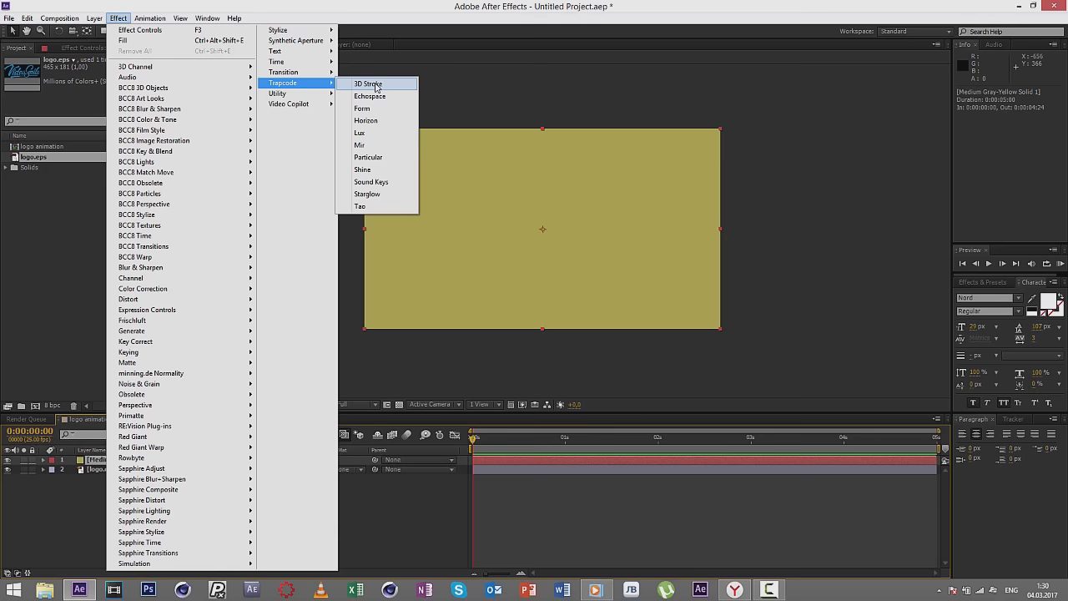
click(368, 84)
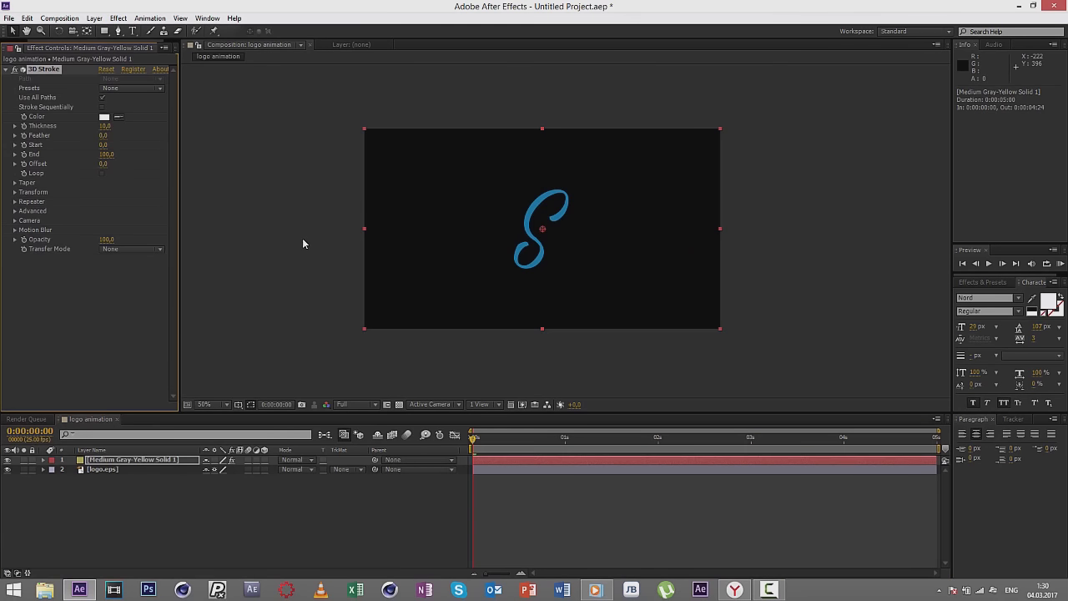
click(303, 243)
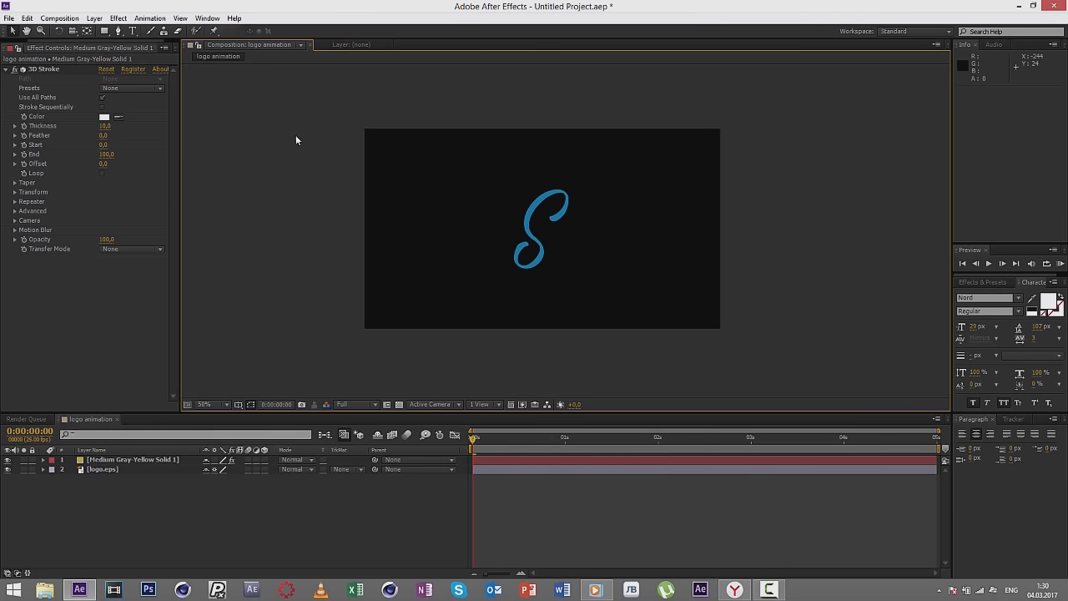
Step: At 100% zoom, select Medium Gray-Yellow Solid 1 and pick the Pen tool over the S
key(period)
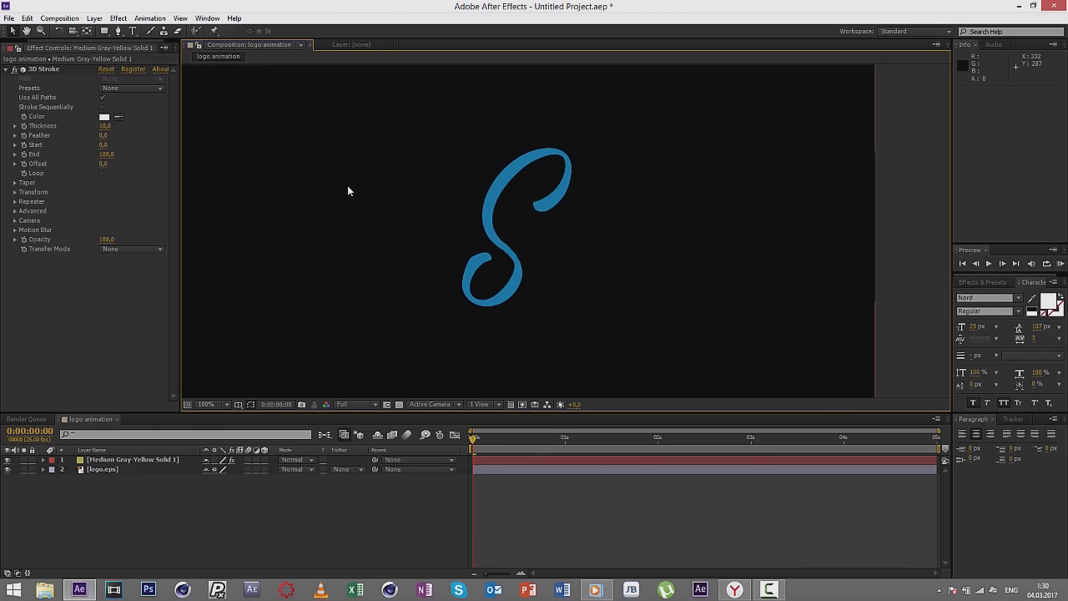
drag(446, 225, 439, 198)
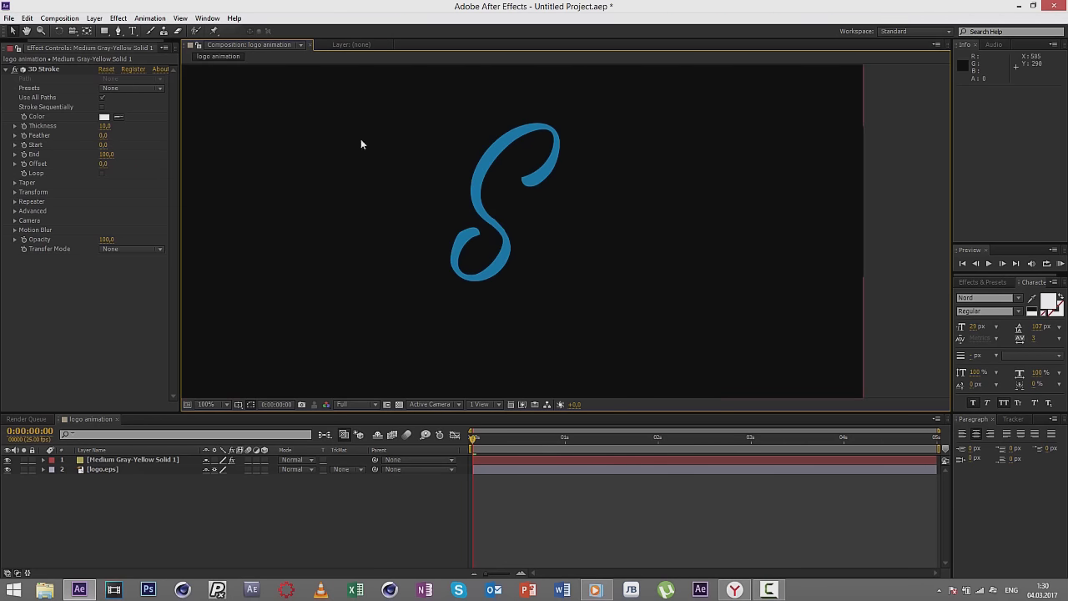
key(comma)
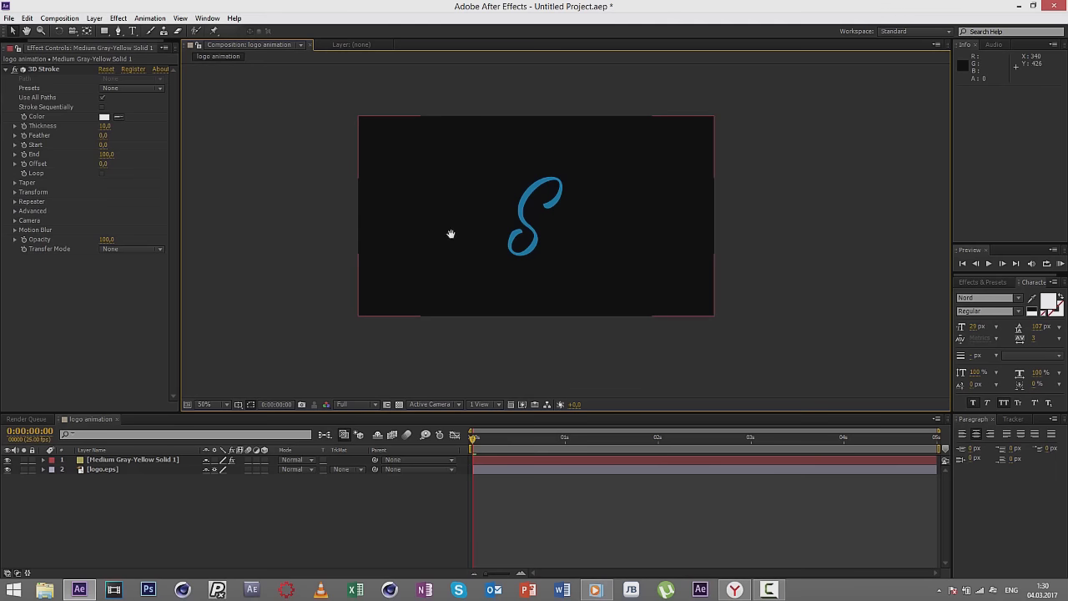
click(133, 462)
key(period)
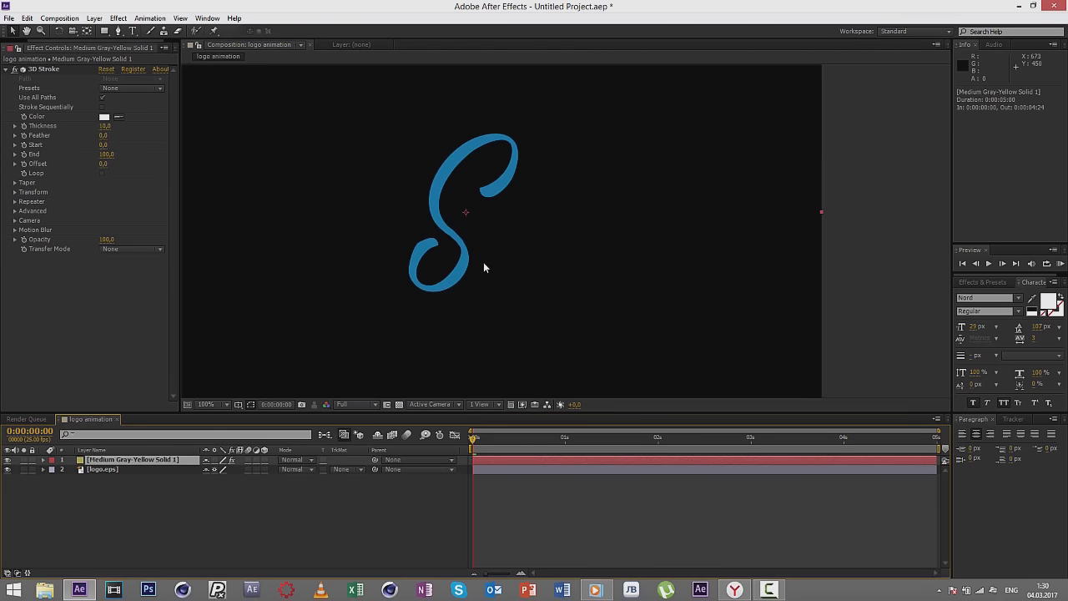
click(117, 31)
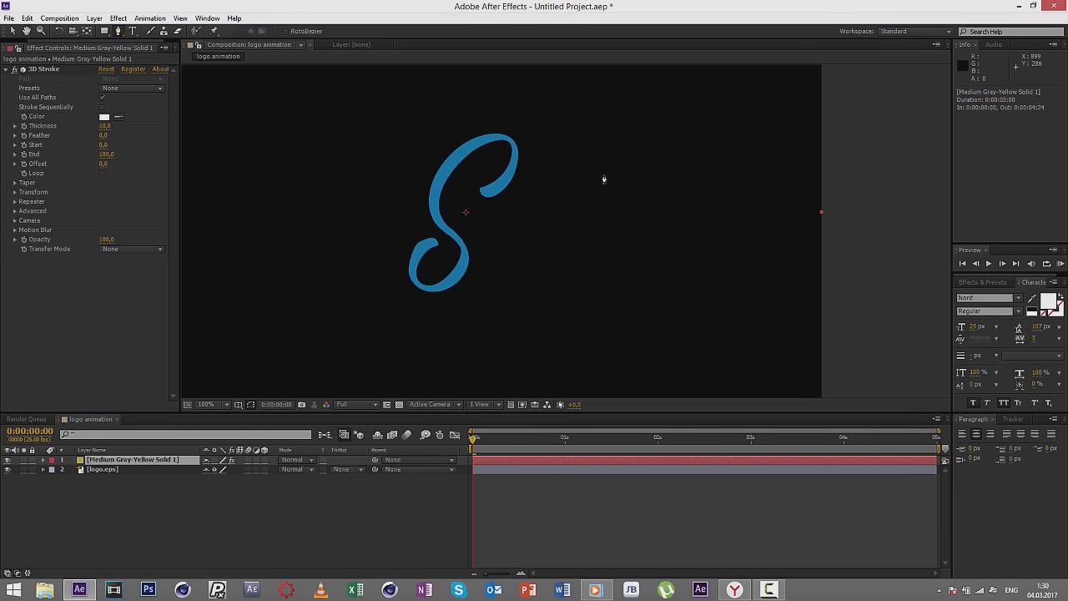
drag(517, 218, 498, 250)
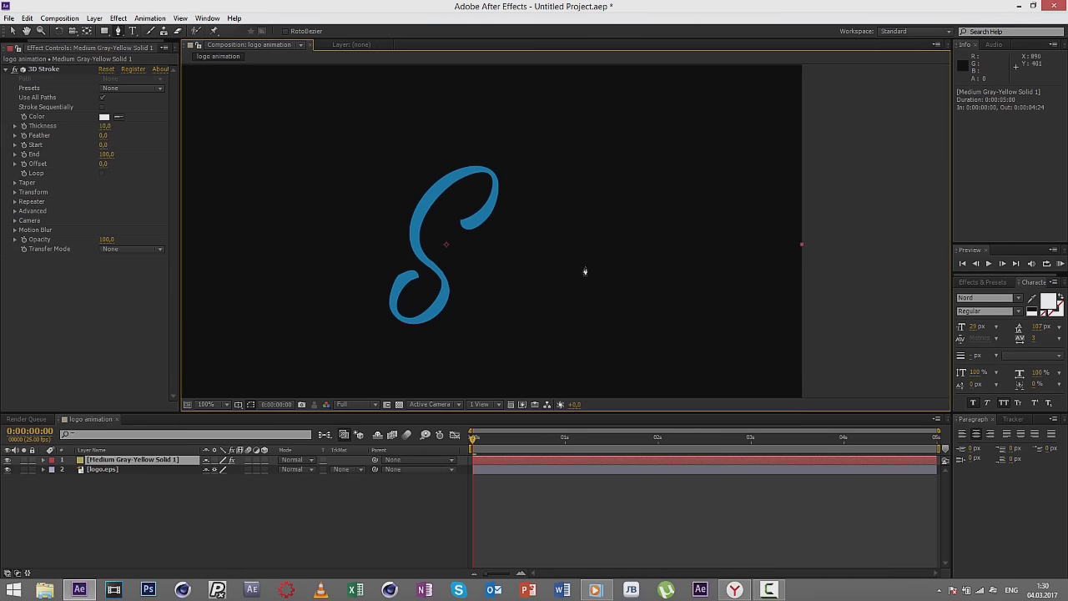
drag(531, 258, 539, 217)
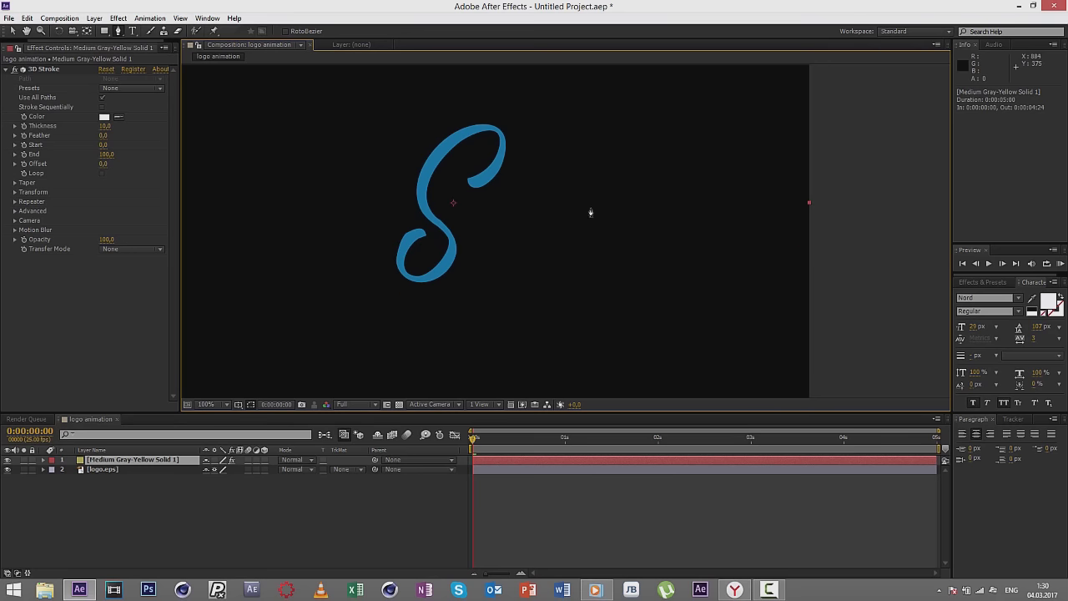
drag(584, 204, 595, 221)
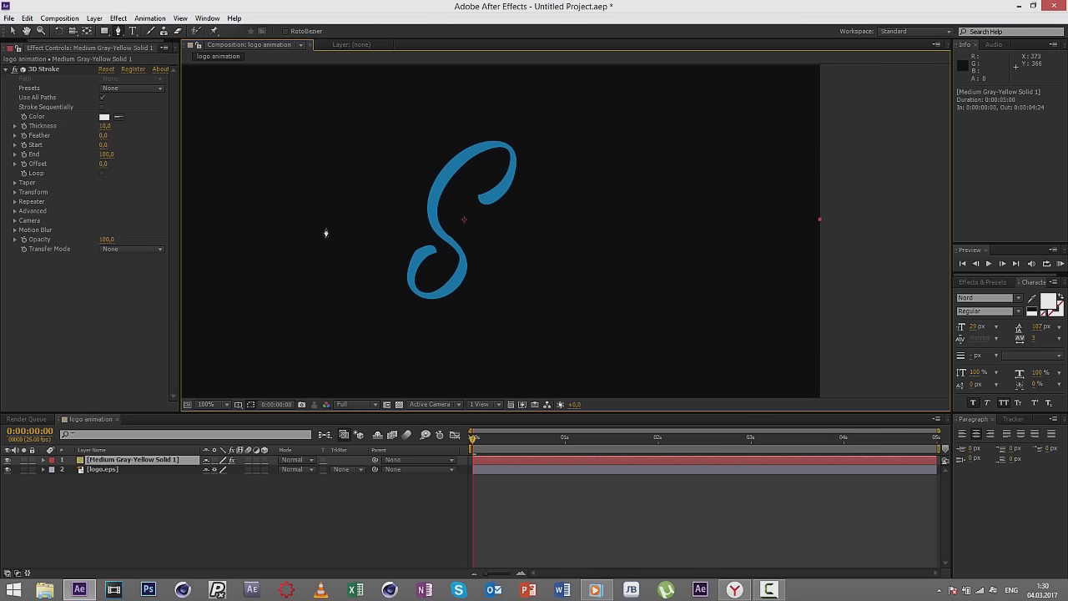
Step: Trace curved mask points along the upper hook of the S
click(319, 226)
drag(449, 227, 434, 262)
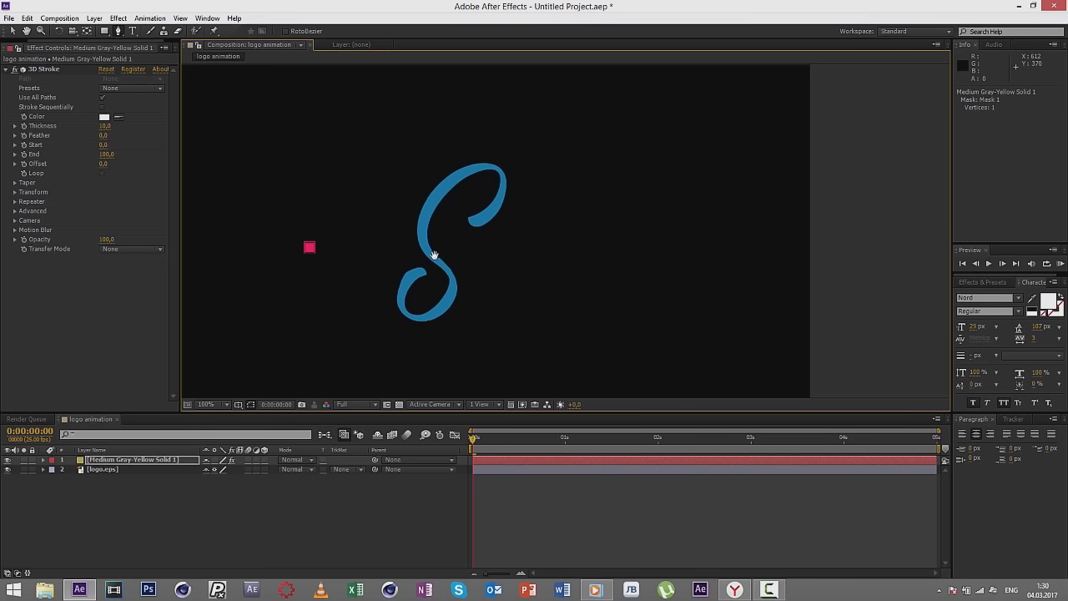
click(95, 17)
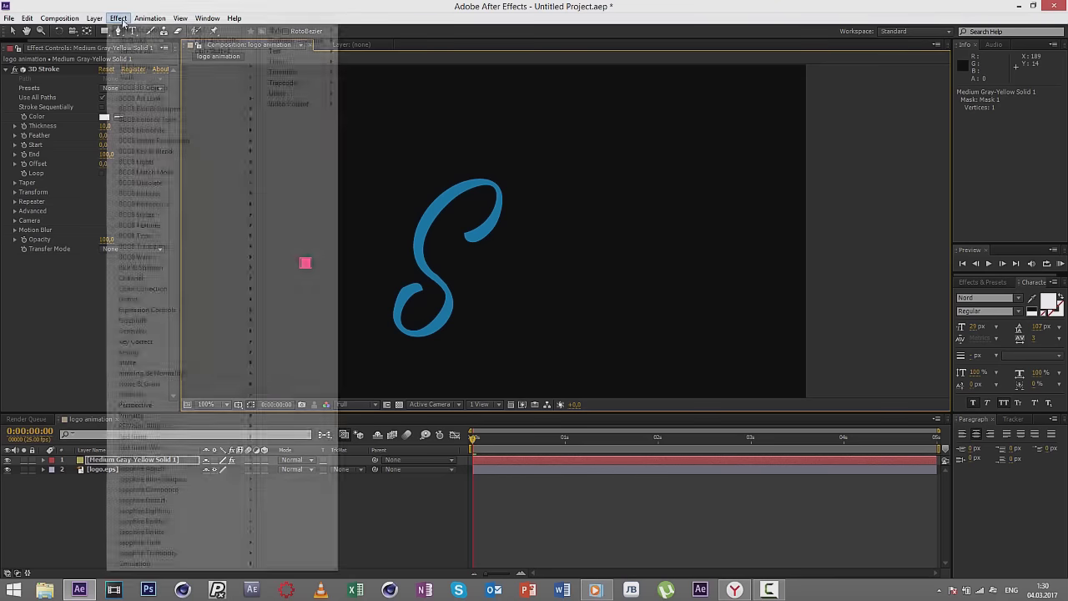
click(50, 30)
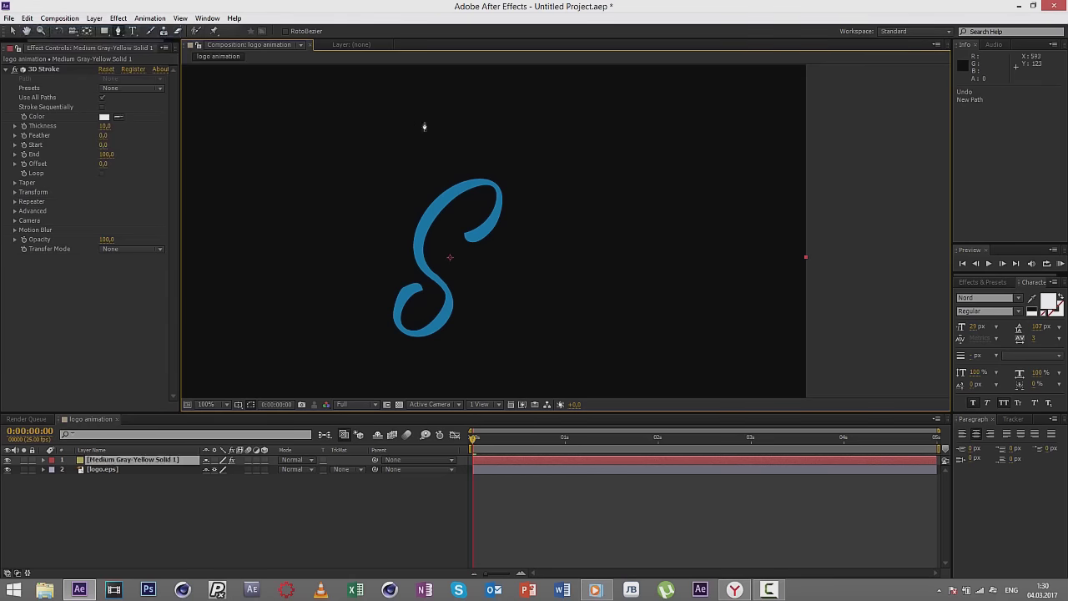
click(391, 104)
drag(334, 204, 344, 257)
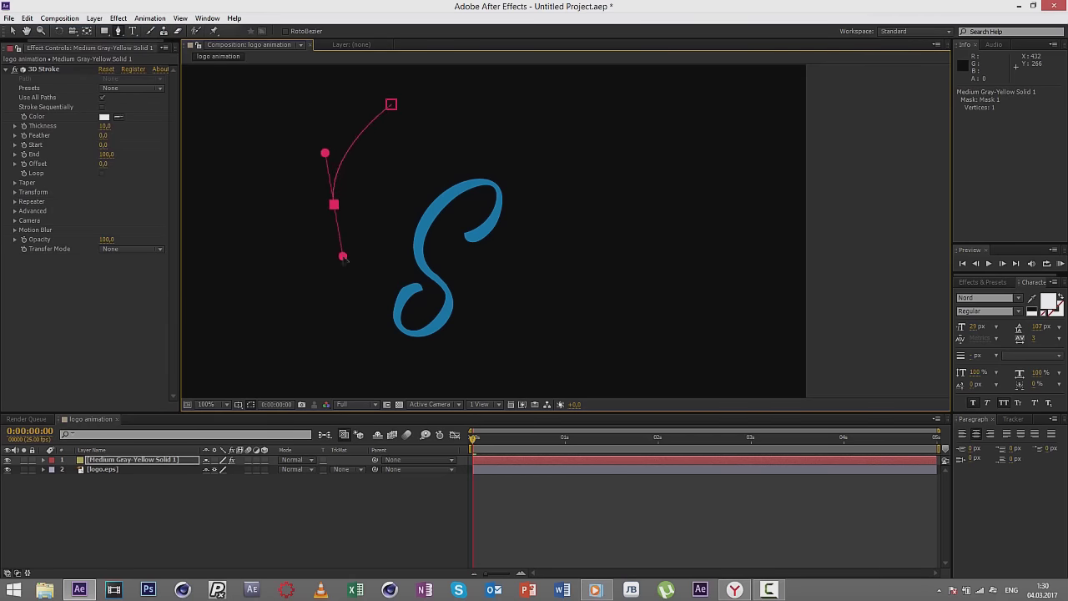
drag(451, 243, 473, 238)
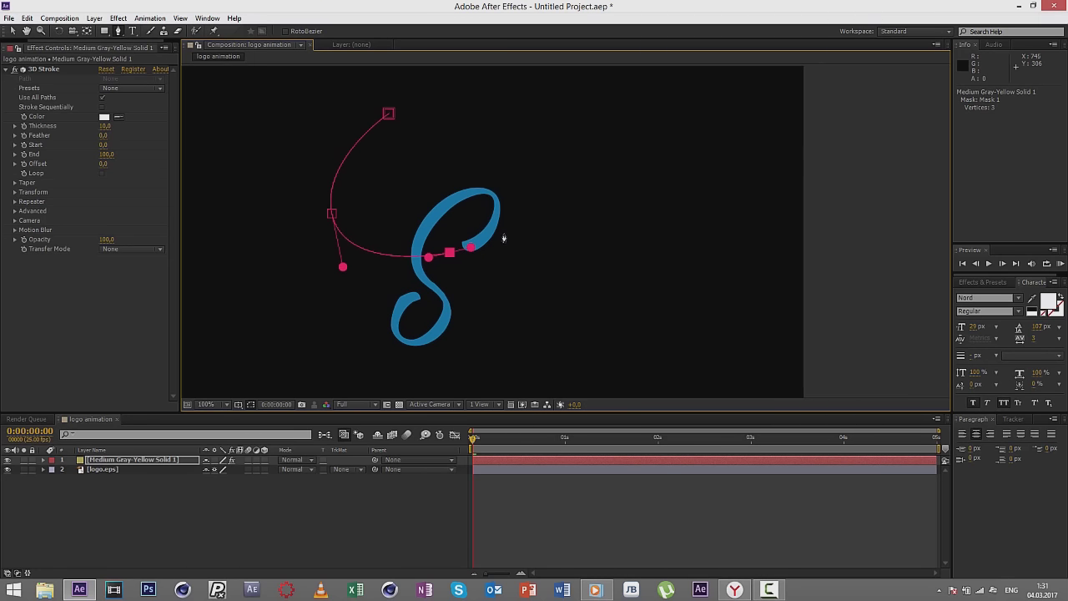
scroll(503, 236, up, 1)
scroll(569, 237, up, 1)
drag(525, 206, 545, 178)
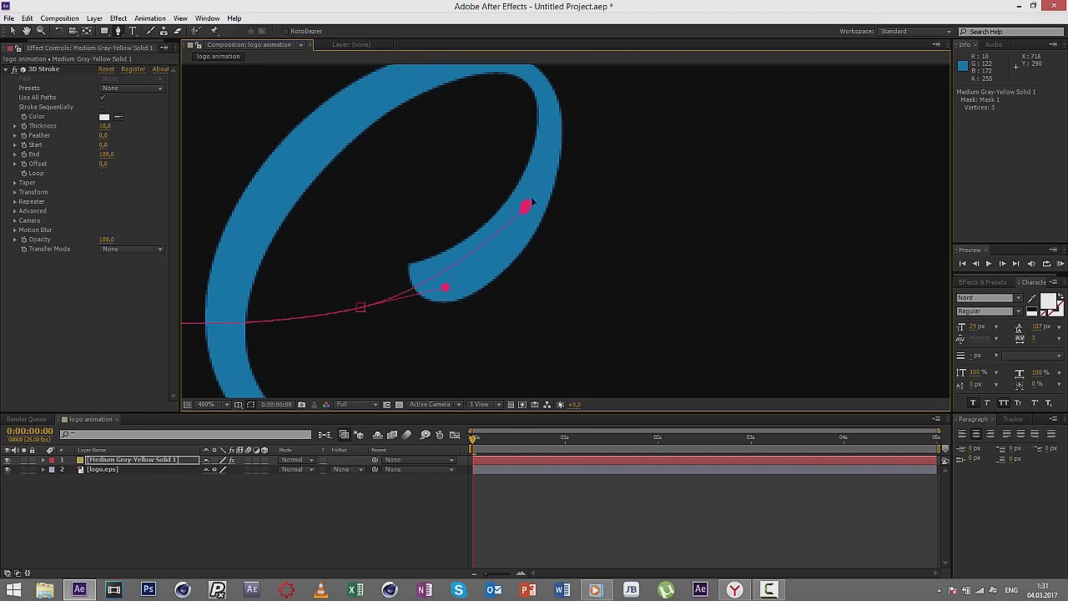
scroll(548, 200, up, 3)
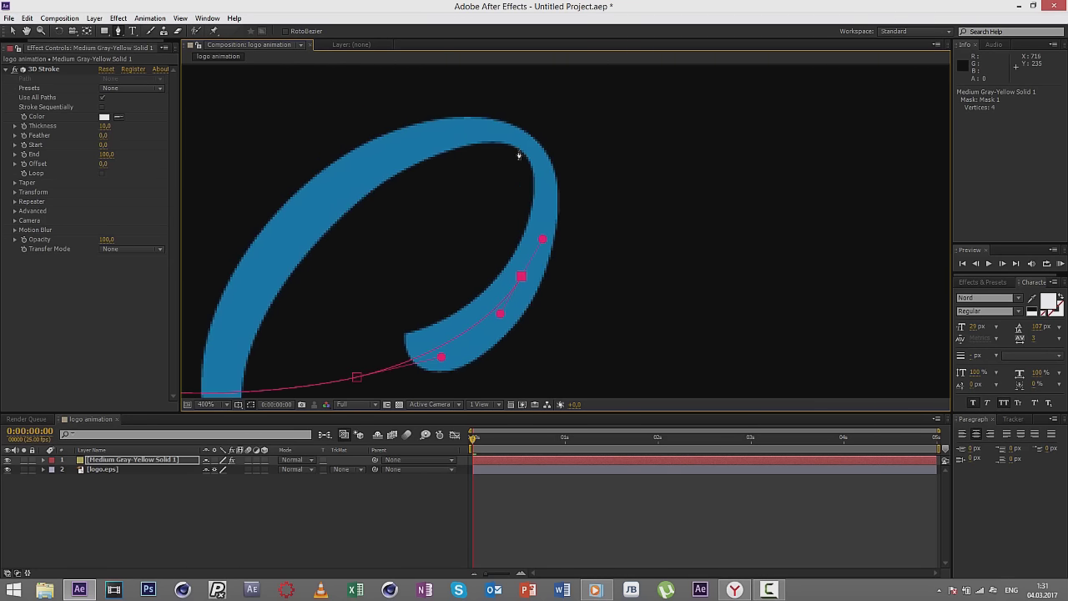
drag(523, 142, 488, 117)
scroll(563, 133, down, 2)
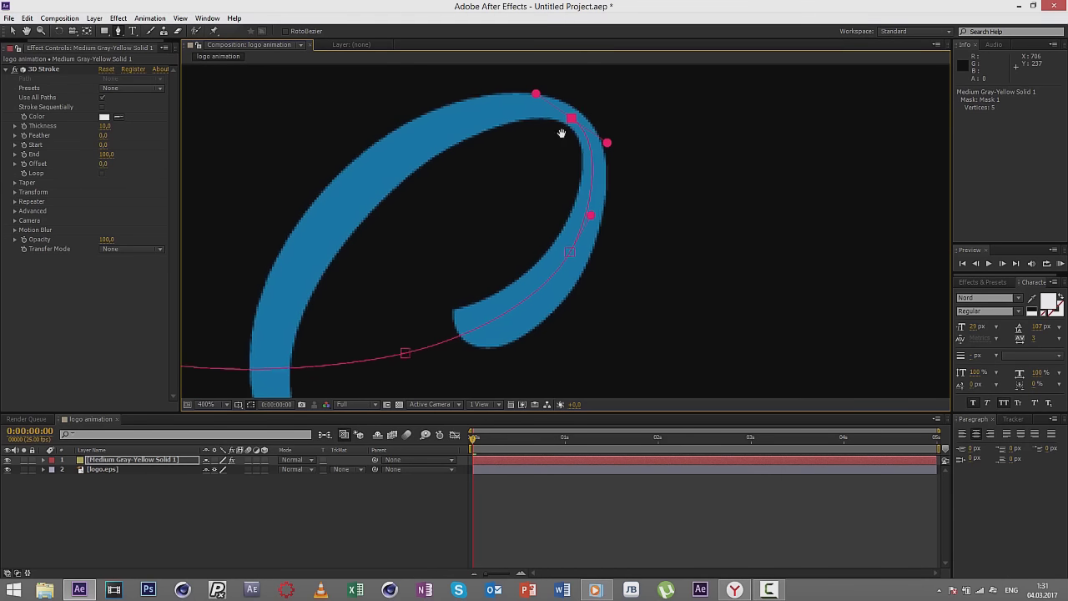
scroll(562, 133, left, 5)
drag(427, 185, 364, 269)
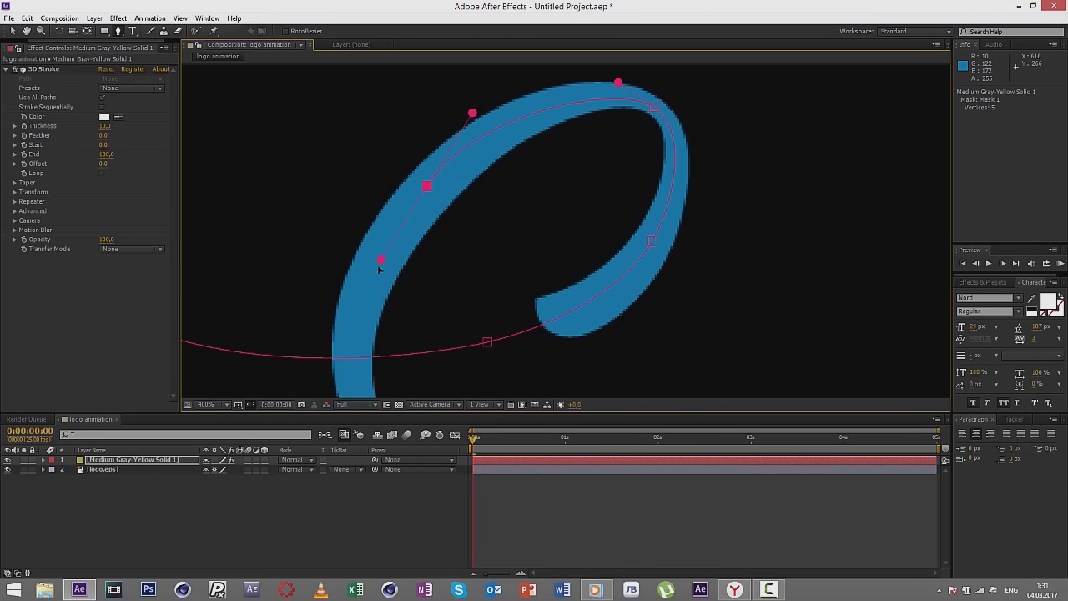
Step: Continue the mask down the S's middle and around the bottom loop, then set Thickness 12,4
scroll(383, 234, up, 2)
scroll(431, 224, down, 3)
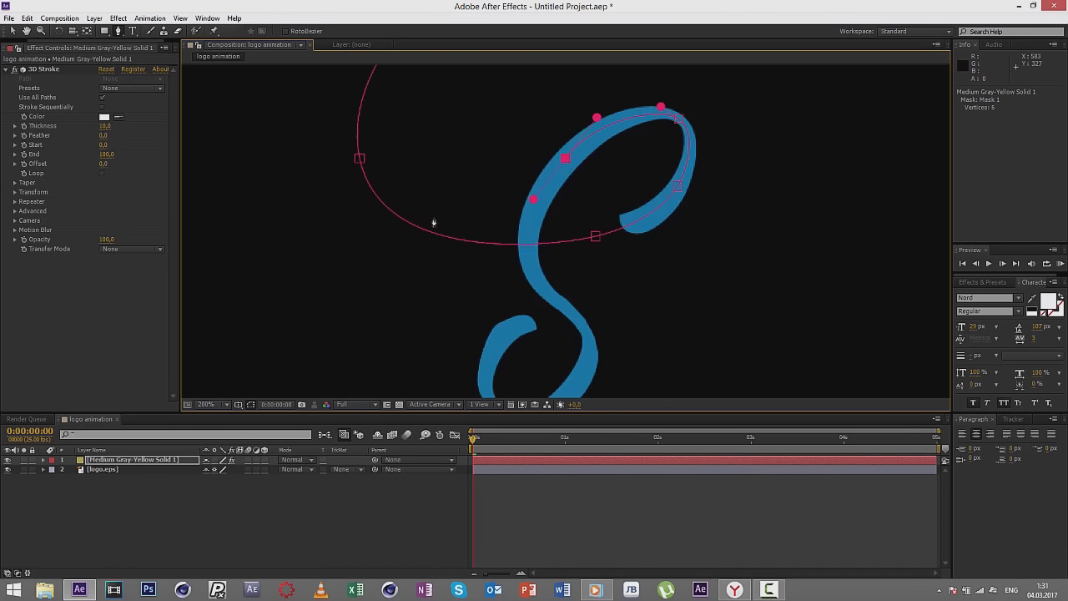
scroll(514, 224, up, 2)
mouse_move(535, 273)
mouse_down()
mouse_move(570, 327)
mouse_move(412, 164)
mouse_up()
click(460, 188)
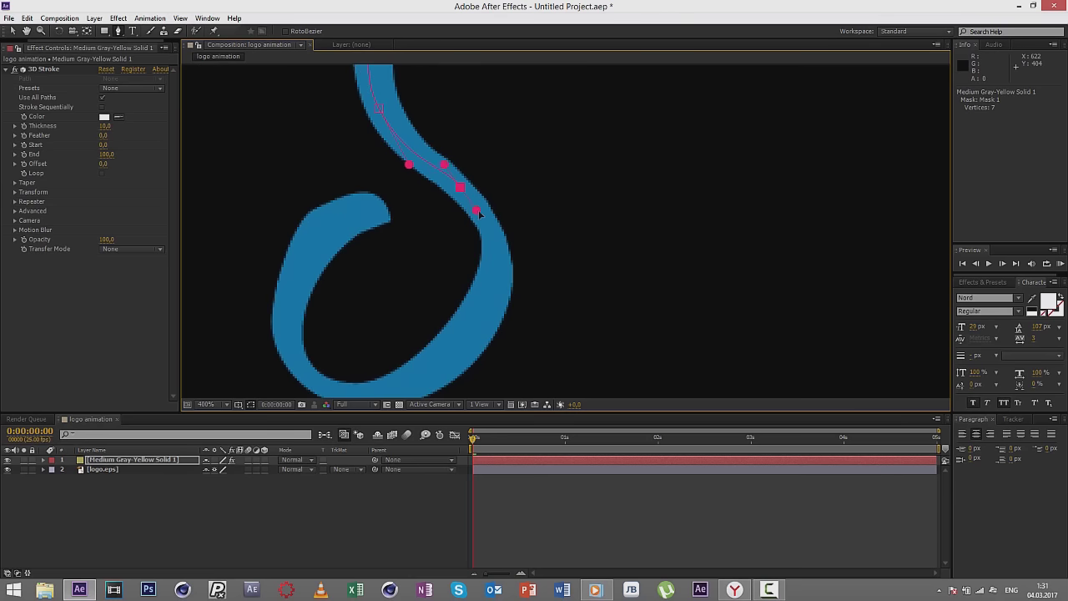
click(480, 213)
drag(484, 311, 459, 344)
mouse_move(334, 370)
mouse_down()
mouse_move(432, 269)
mouse_move(369, 242)
mouse_up()
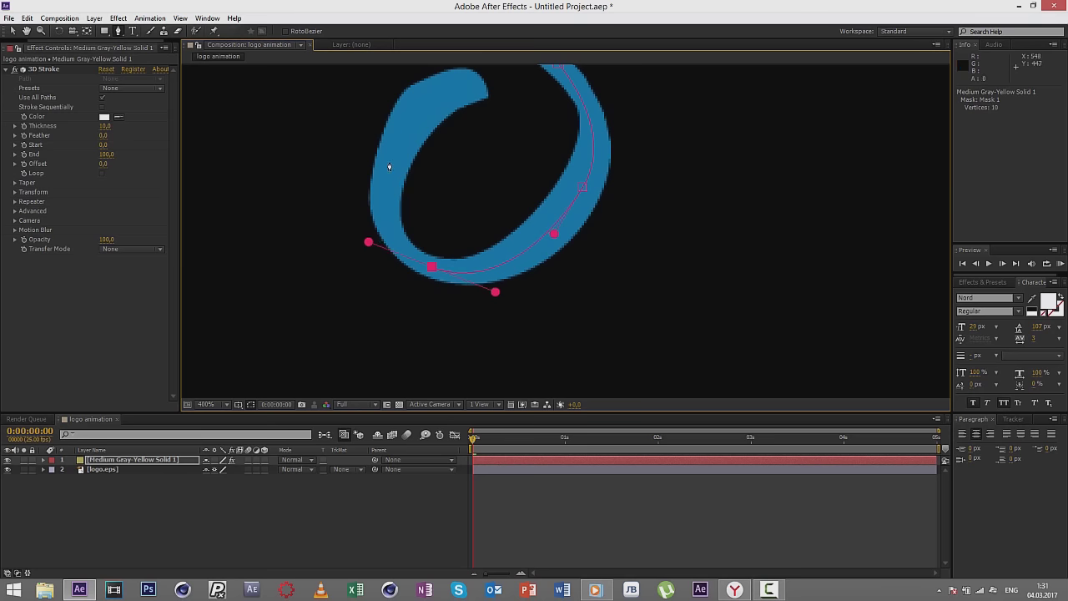
drag(387, 162, 392, 142)
drag(435, 93, 460, 78)
click(487, 77)
click(12, 30)
mouse_move(104, 125)
mouse_down()
mouse_move(179, 123)
mouse_move(84, 124)
mouse_up()
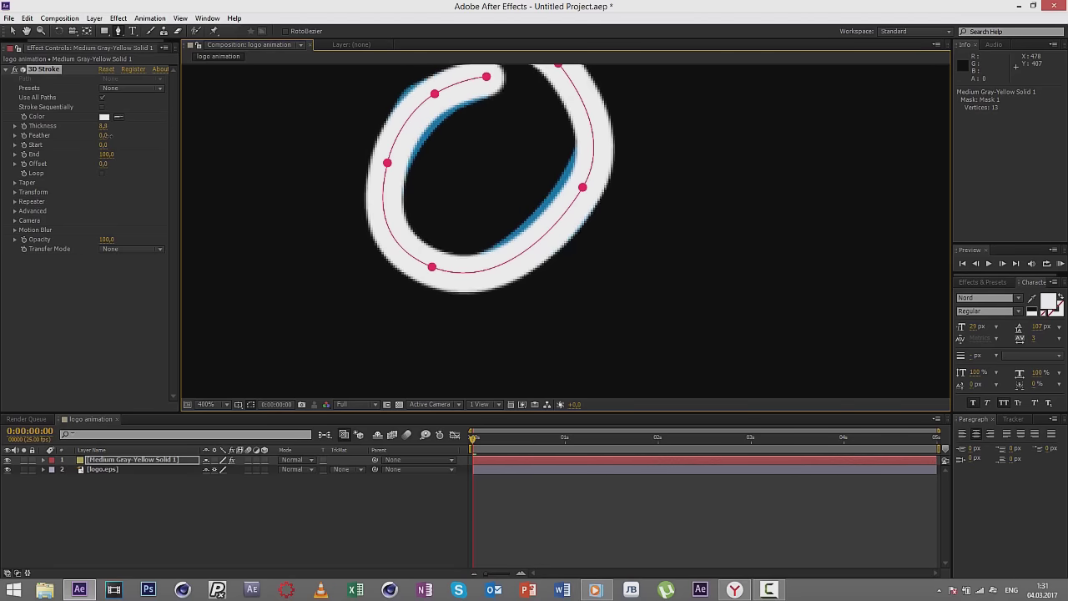
Step: Set 3D Stroke Thickness to 8,3 and toggle the stroke layer to compare with the logo
drag(450, 159, 417, 282)
scroll(429, 240, down, 1)
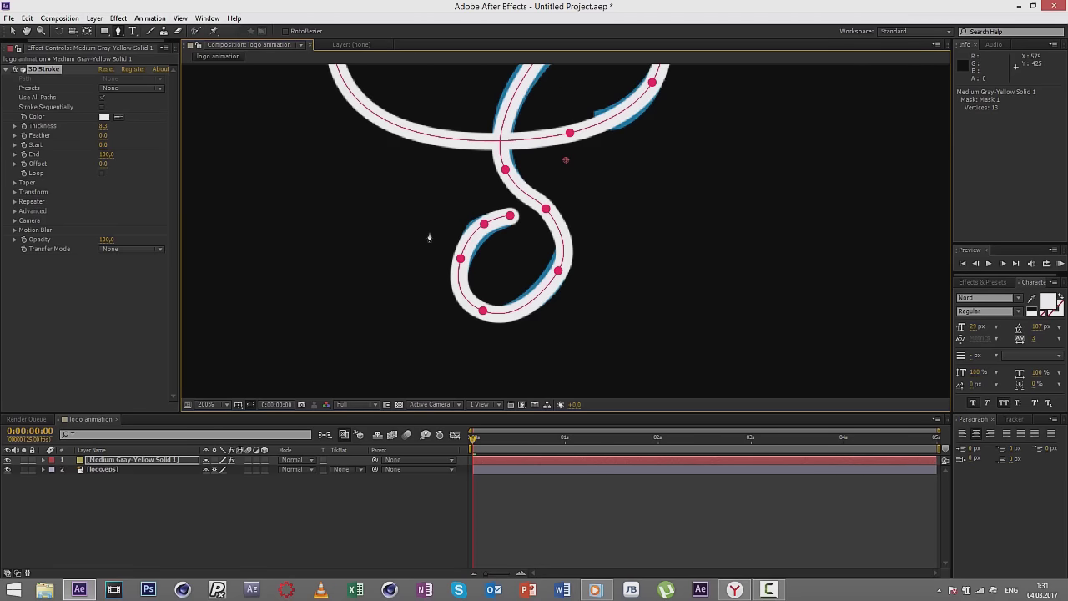
scroll(417, 259, down, 1)
scroll(406, 276, down, 1)
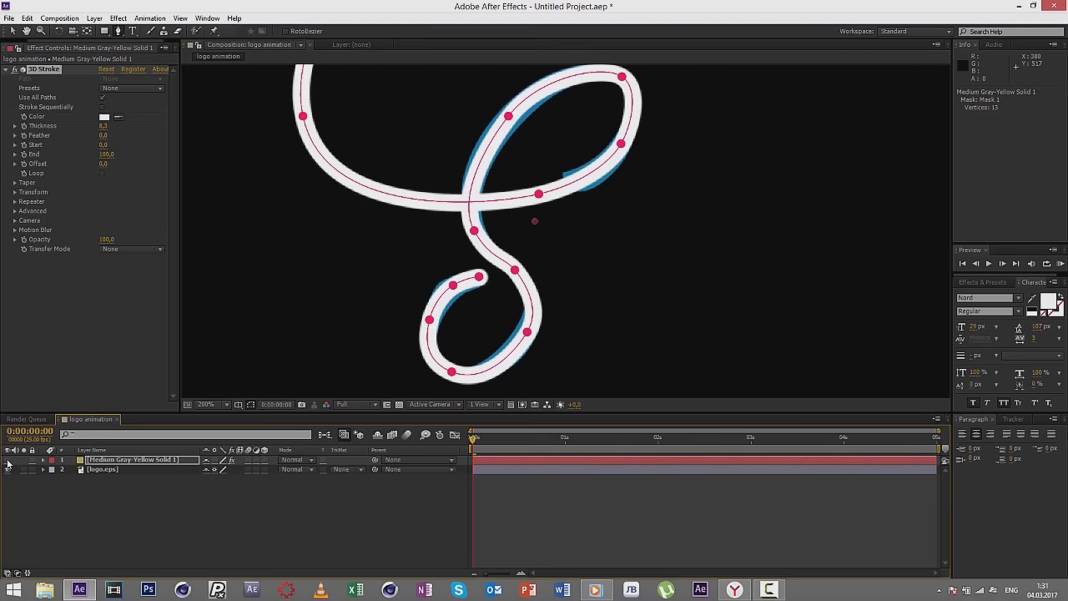
click(8, 460)
mouse_move(485, 241)
mouse_down()
mouse_move(460, 298)
mouse_move(438, 217)
mouse_move(447, 295)
mouse_up()
mouse_move(440, 220)
mouse_down()
mouse_move(441, 309)
mouse_move(431, 140)
mouse_up()
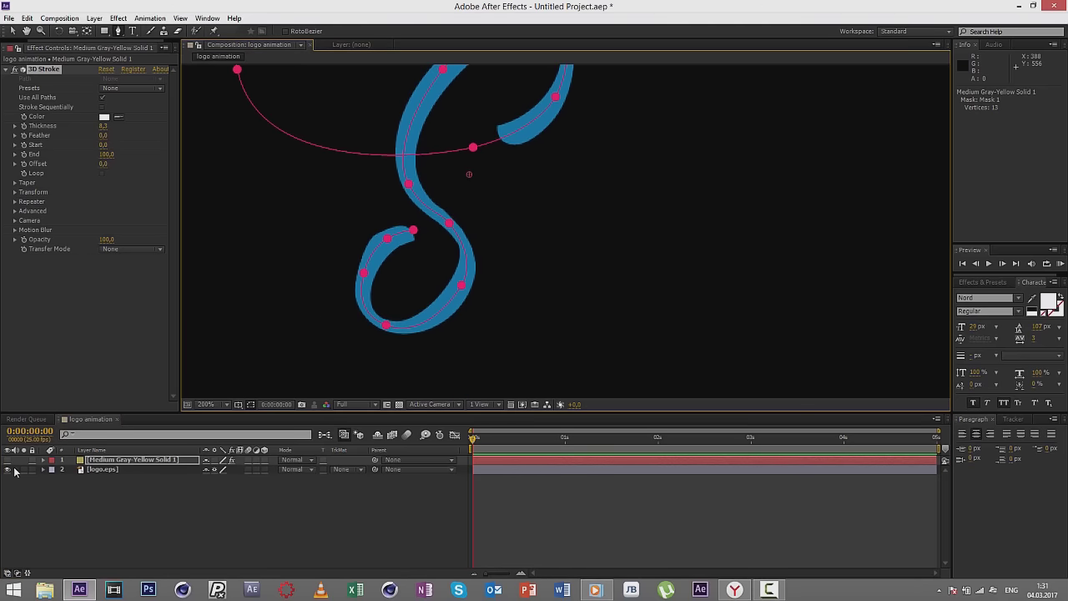
click(8, 460)
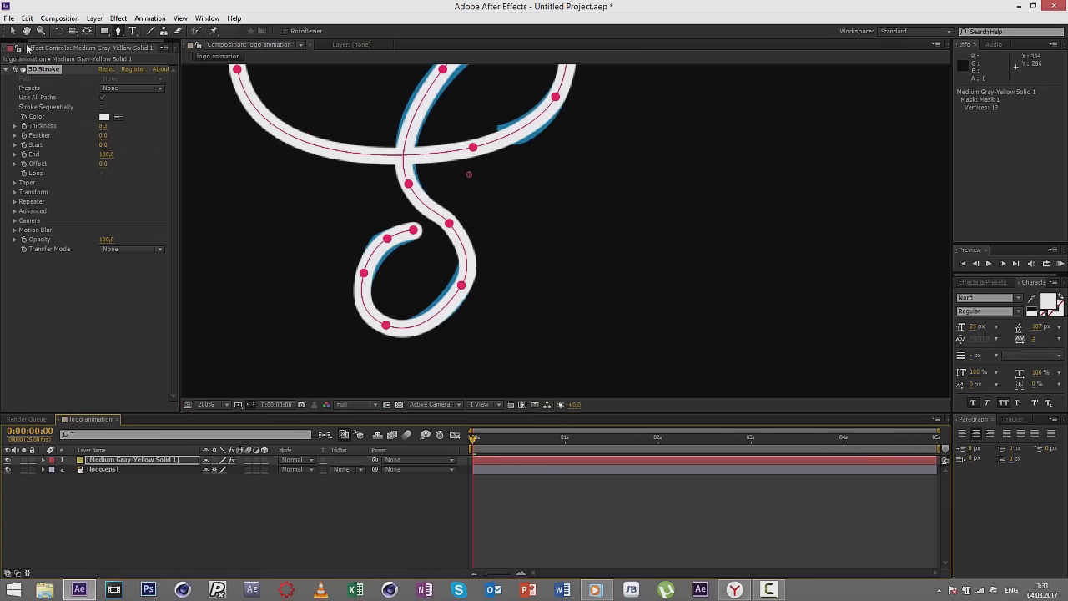
Step: Reshape the S path's top curve and loop points with the Selection tool
key(v)
click(448, 222)
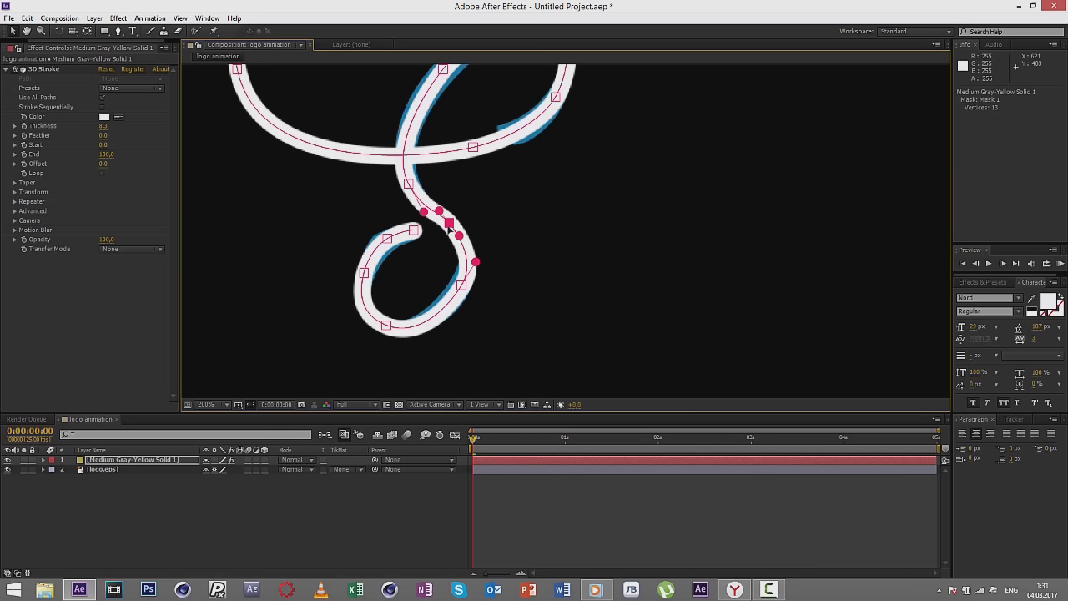
drag(504, 209, 523, 247)
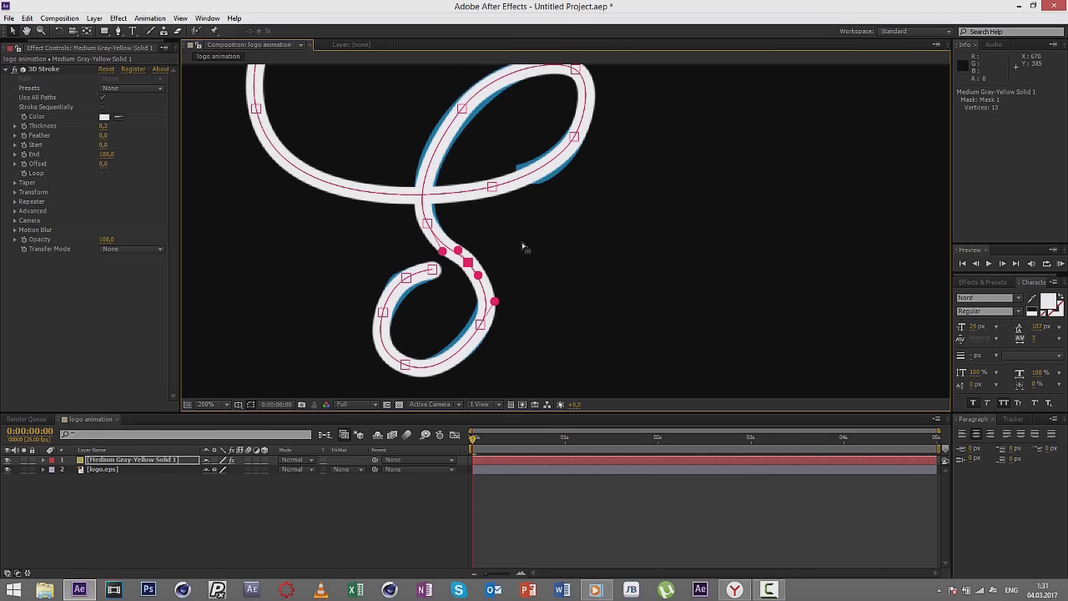
drag(523, 247, 556, 299)
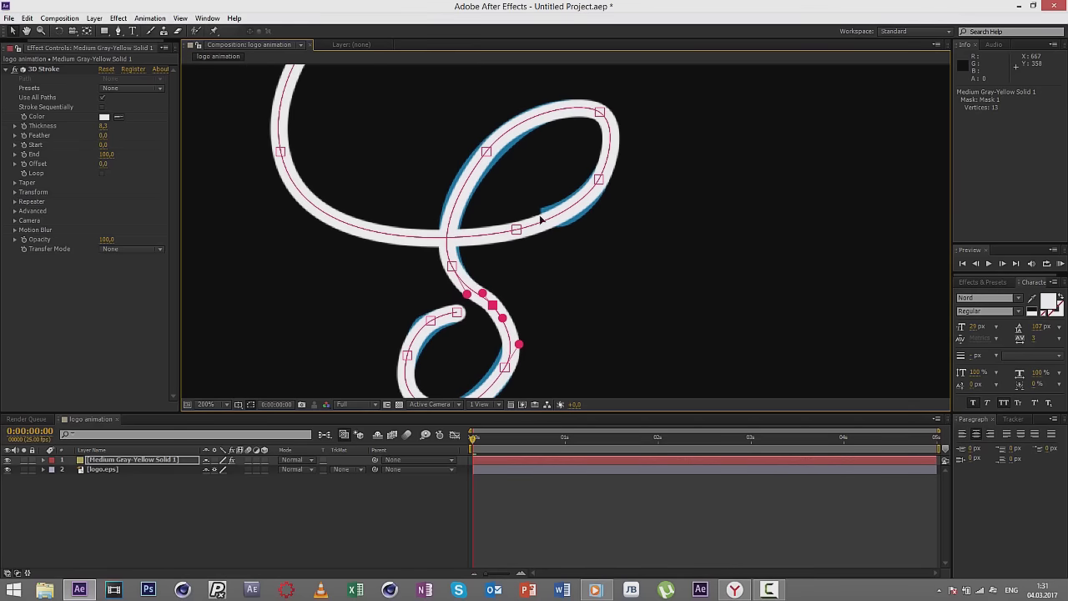
scroll(529, 222, up, 3)
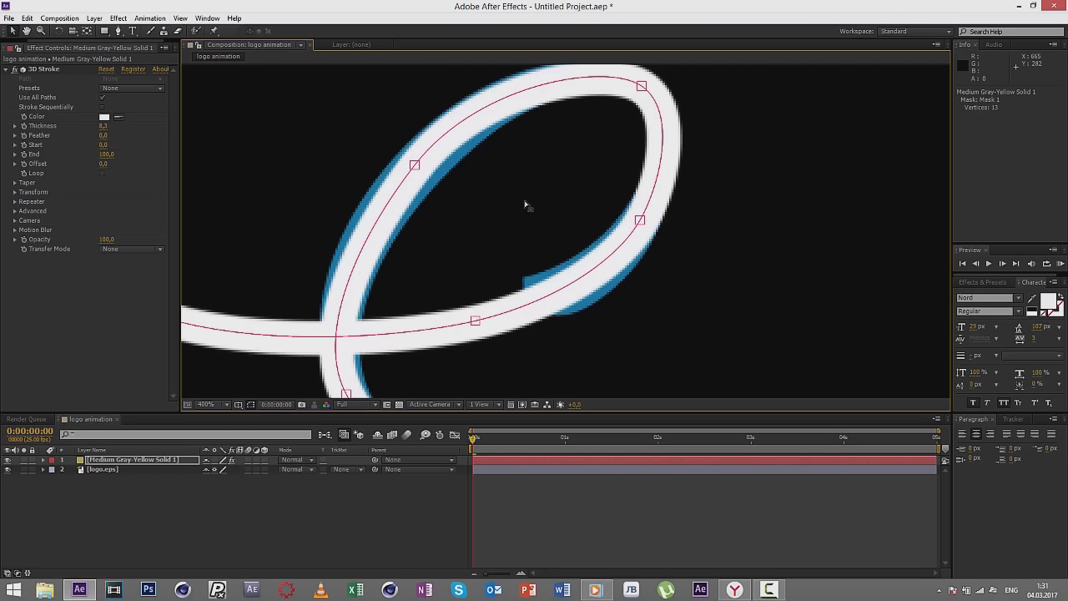
click(416, 198)
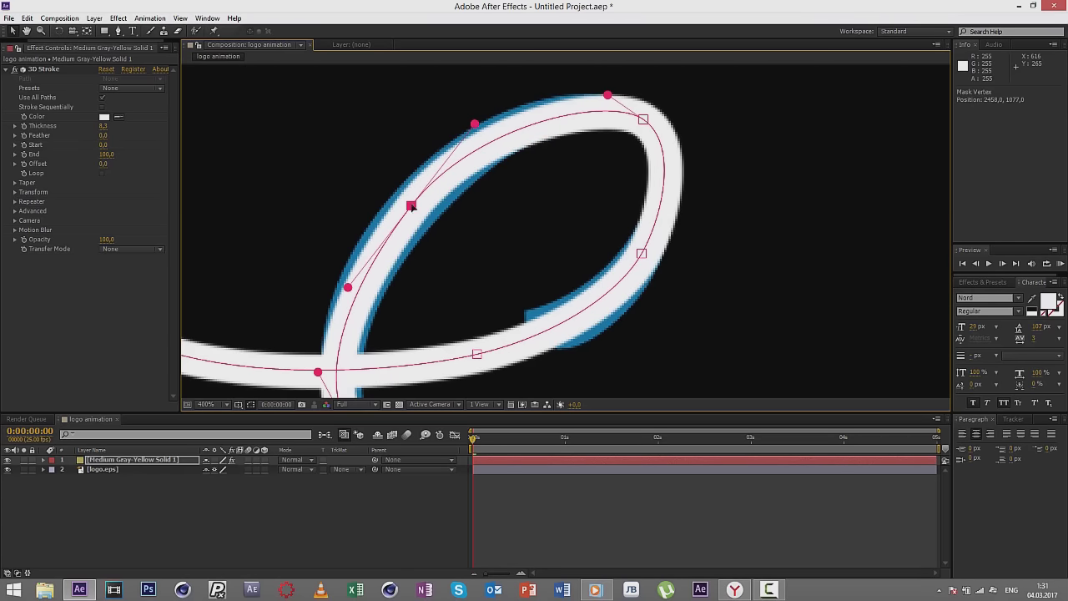
drag(609, 96, 591, 91)
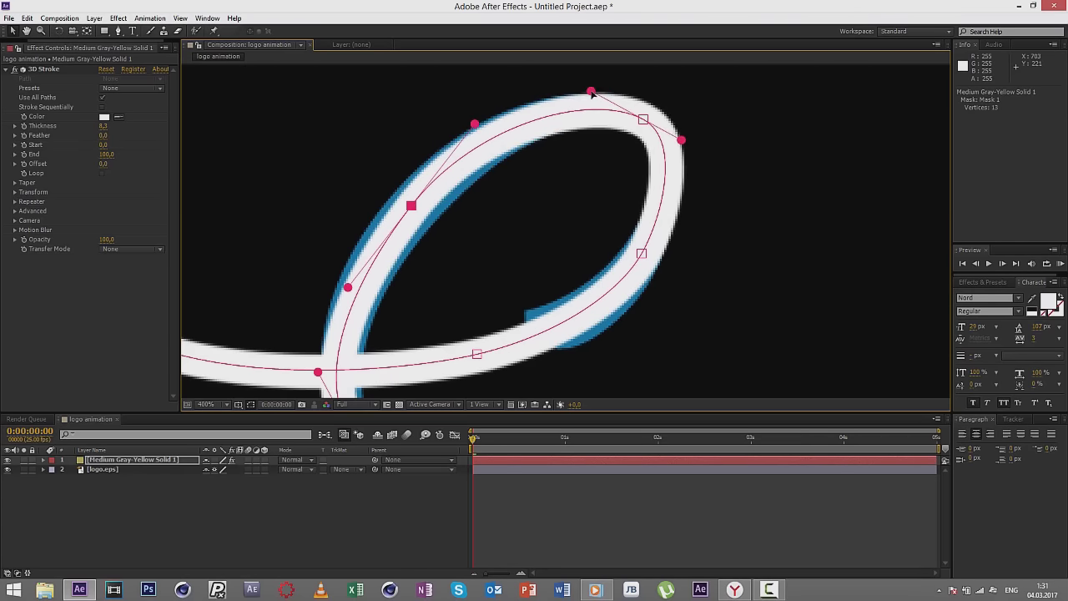
drag(645, 252, 594, 224)
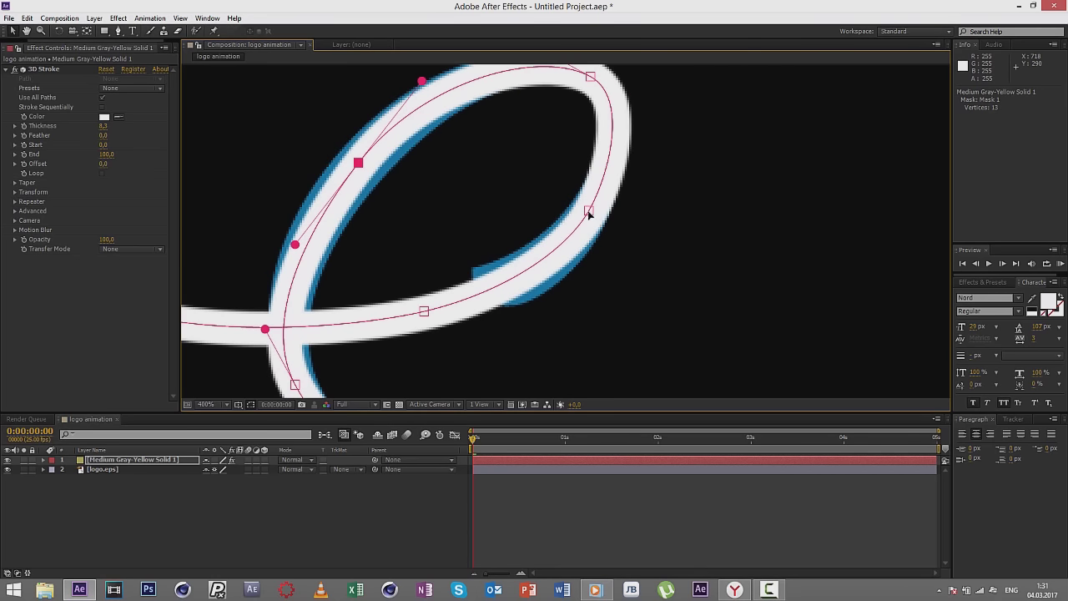
click(588, 212)
drag(487, 249, 648, 209)
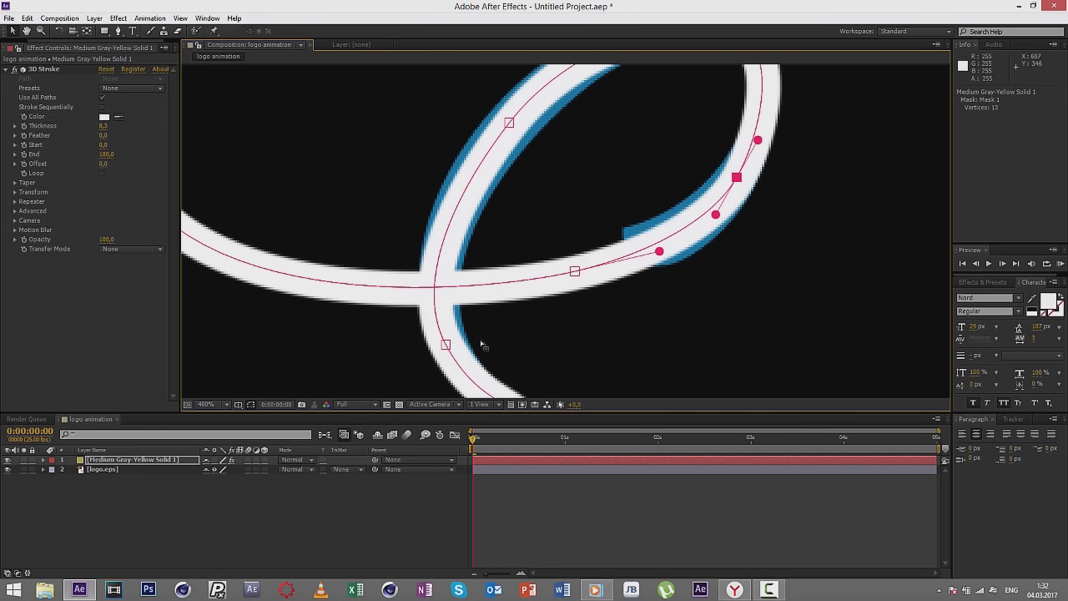
mouse_move(481, 343)
mouse_down()
mouse_move(482, 245)
mouse_move(449, 232)
mouse_move(509, 172)
mouse_up()
Step: Adjust the upper-left path point and review the whole S before returning to 100%
mouse_move(444, 284)
mouse_down()
mouse_move(475, 190)
mouse_move(463, 253)
mouse_up()
click(470, 156)
scroll(292, 223, up, 5)
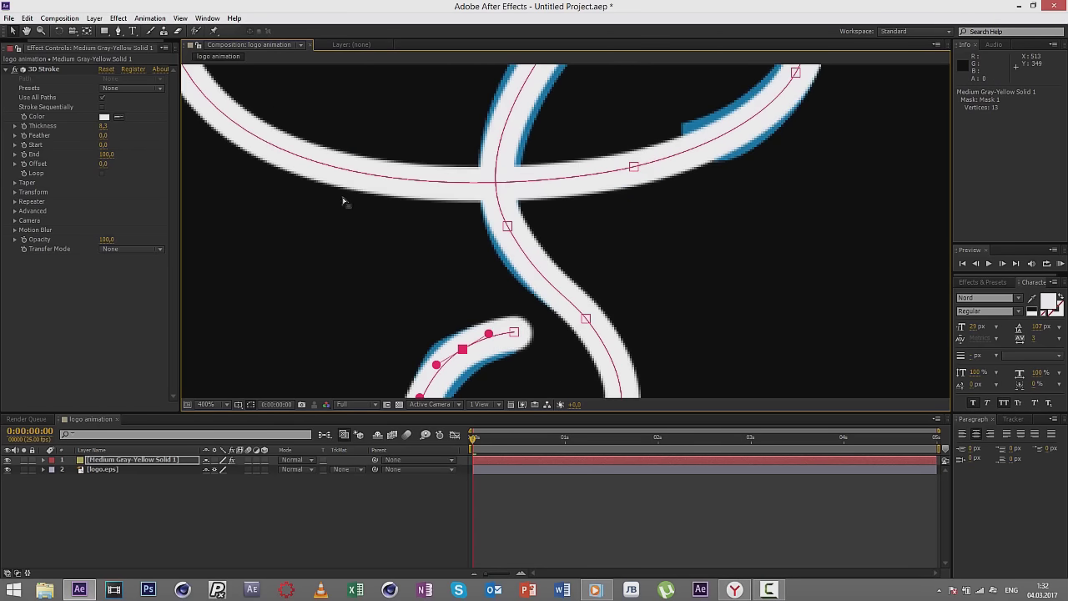
drag(341, 201, 334, 245)
key(comma)
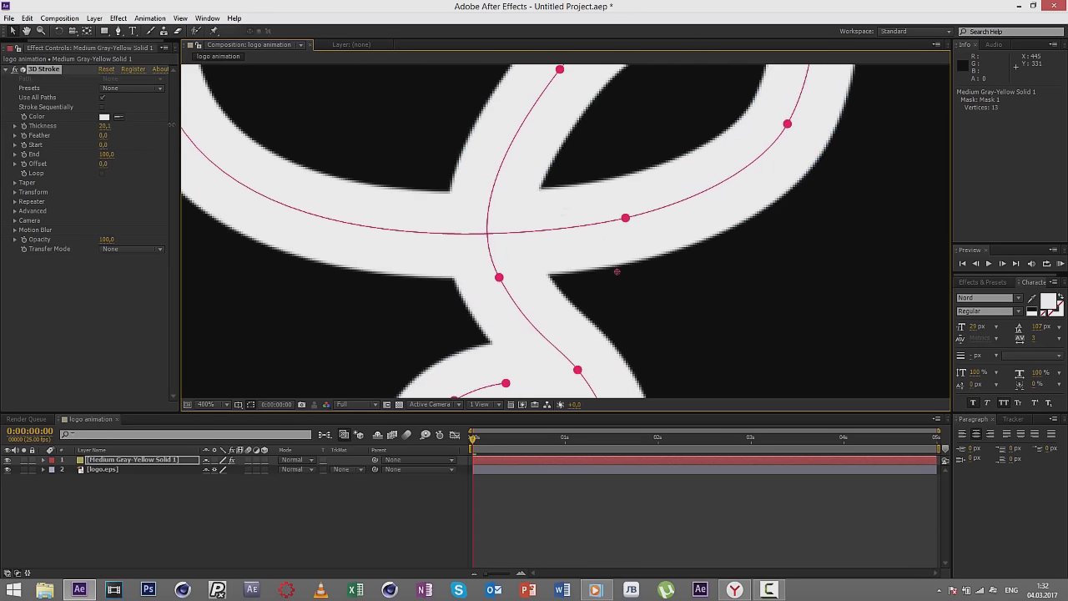
key(comma)
key(comma)
key(comma)
key(comma)
key(comma)
key(period)
key(period)
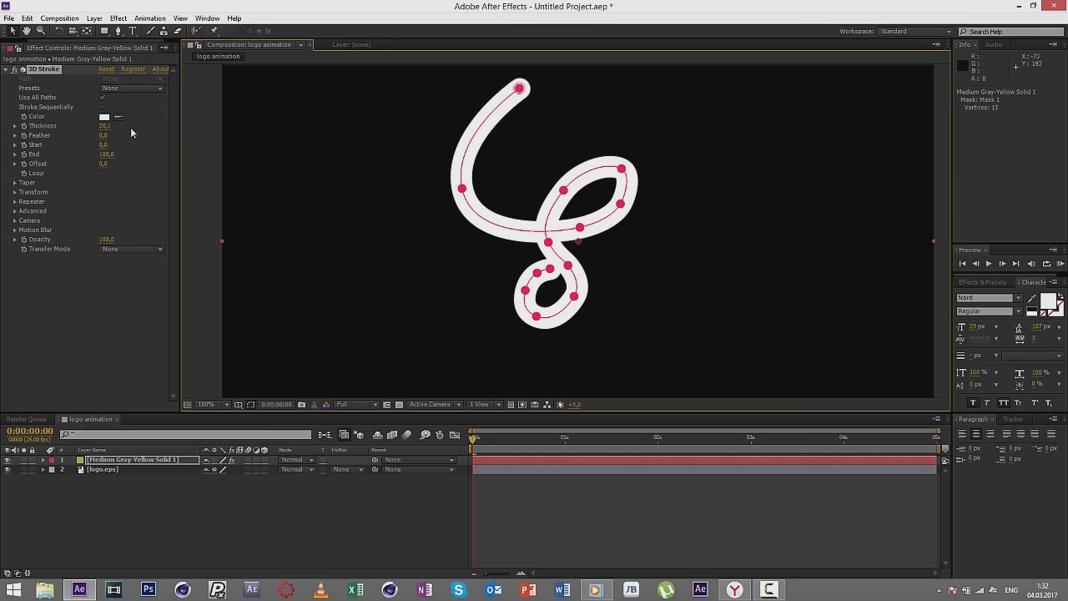
Step: Scrub the 3D Stroke Thickness down, then fine-tune it to 11,6
drag(104, 134, 58, 129)
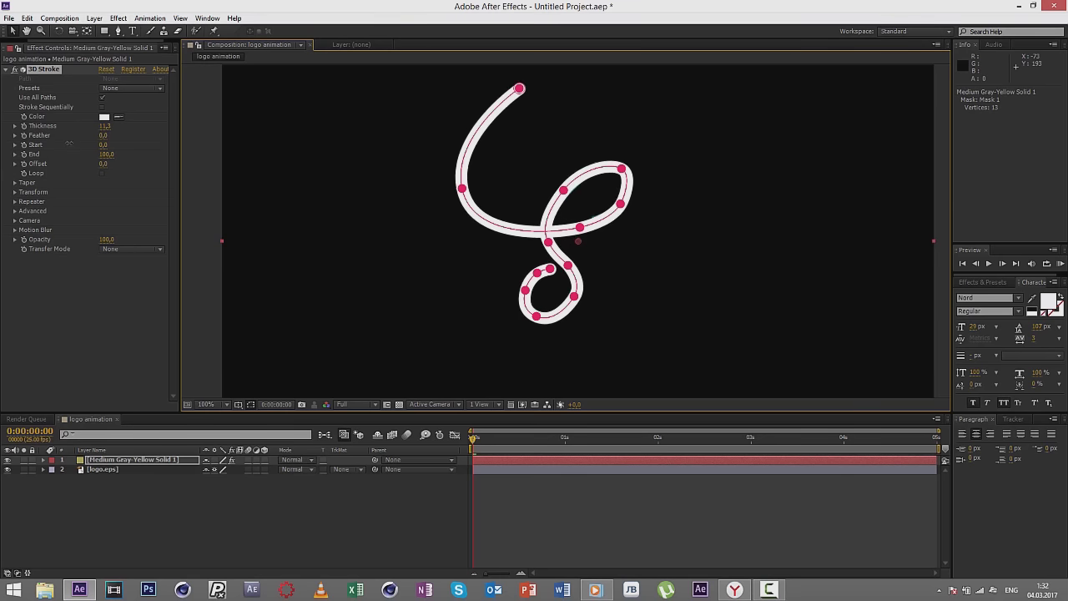
scroll(588, 191, up, 1)
scroll(587, 191, up, 1)
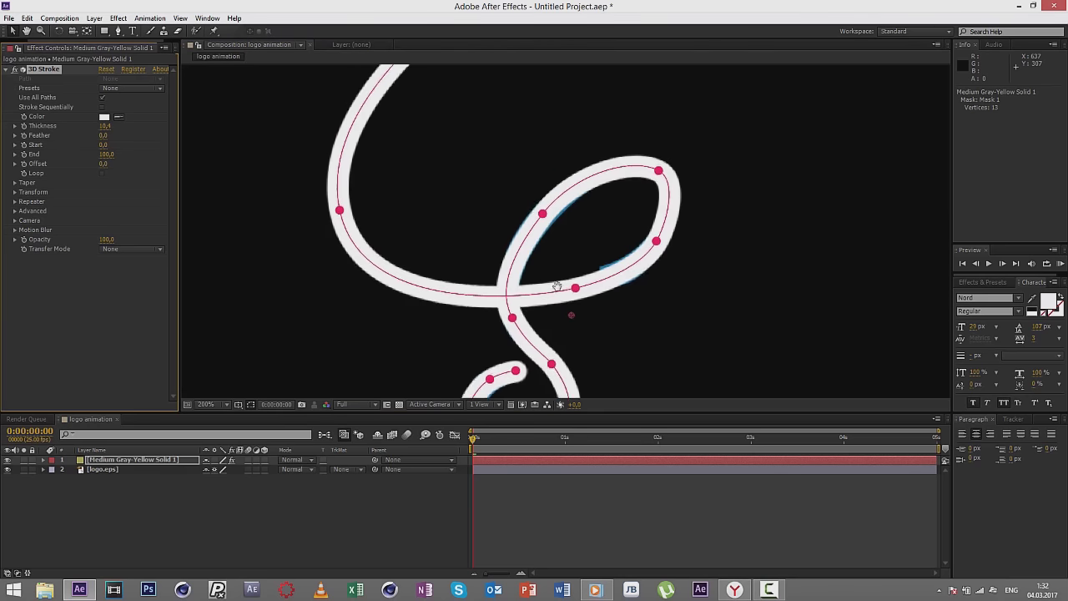
scroll(573, 248, up, 1)
scroll(557, 160, up, 1)
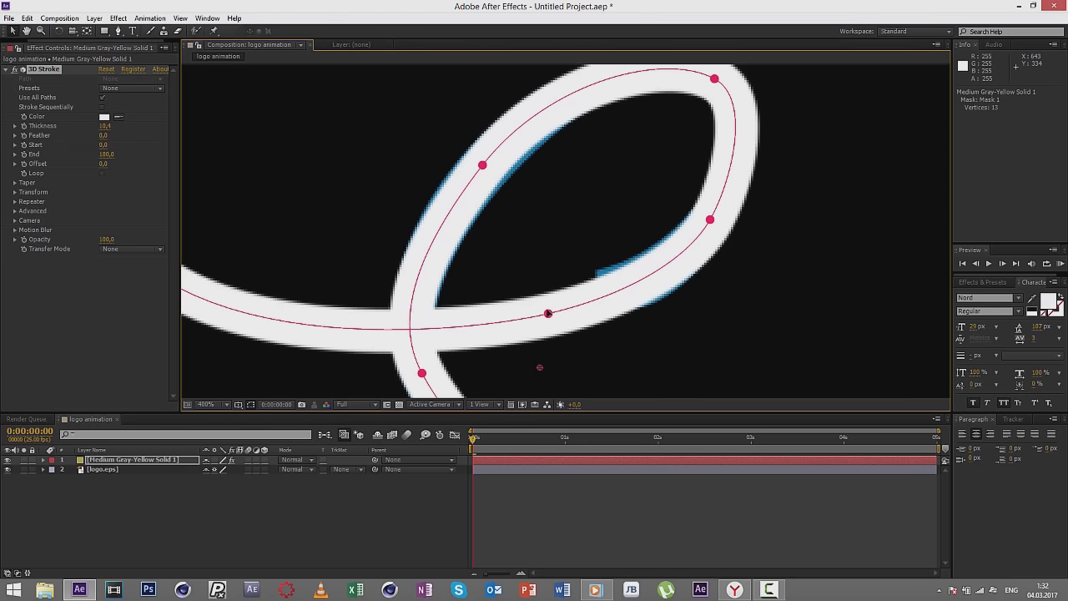
click(548, 313)
drag(100, 139, 113, 132)
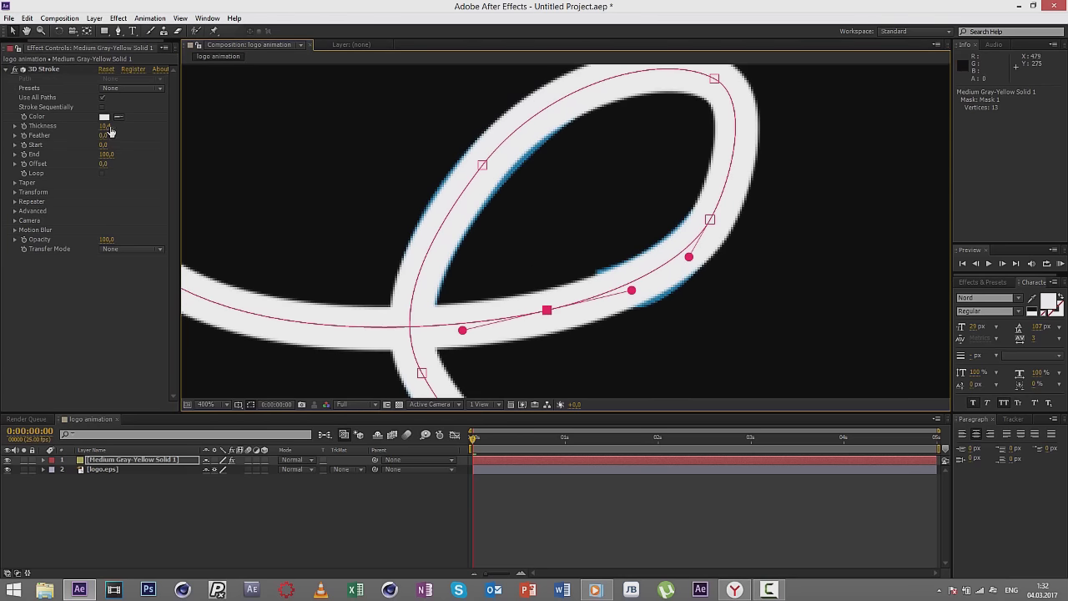
Step: Select all S path points, review the whole composition, and deselect
click(539, 367)
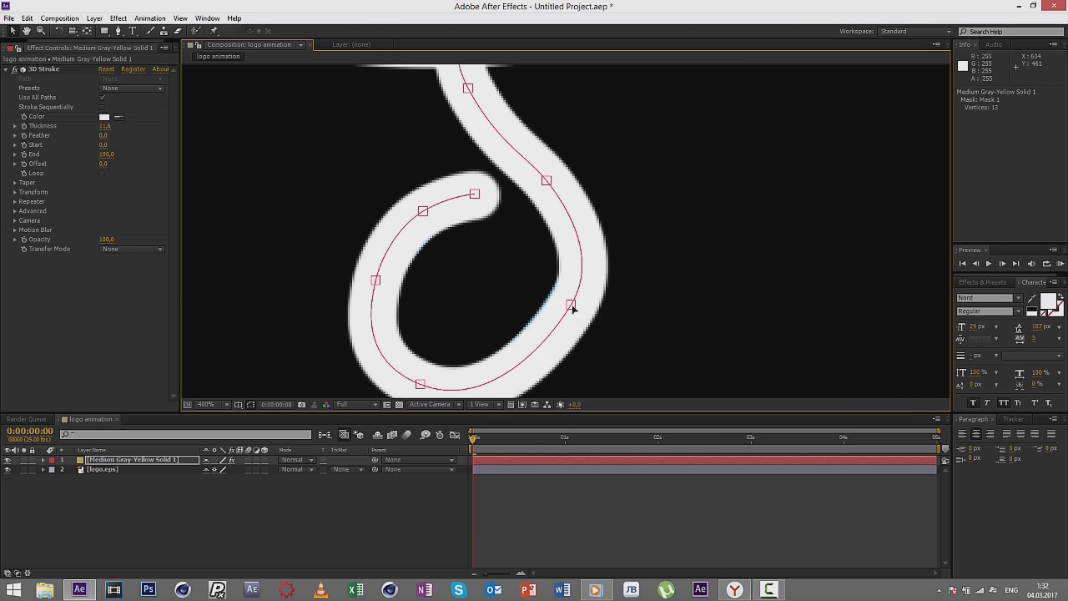
click(567, 306)
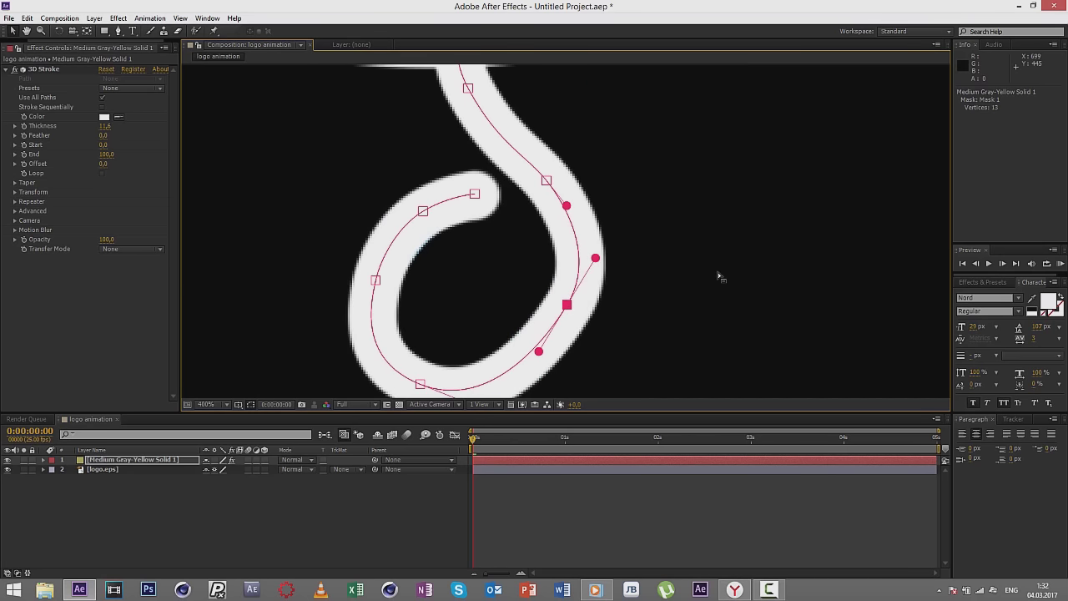
key(ctrl+a)
key(comma)
key(comma)
key(comma)
key(comma)
key(comma)
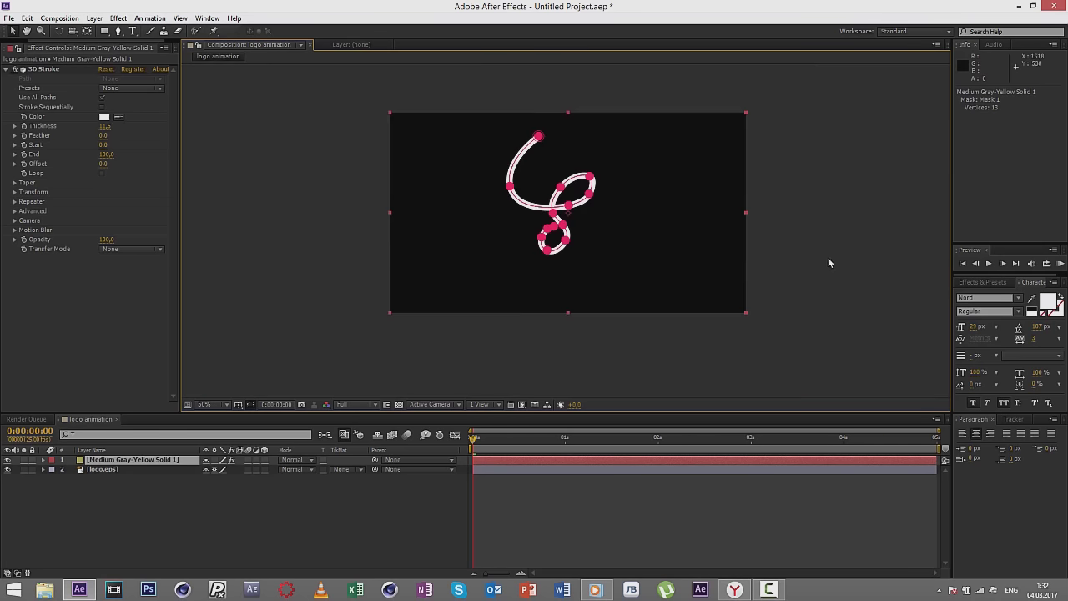
click(826, 259)
key(period)
key(period)
key(period)
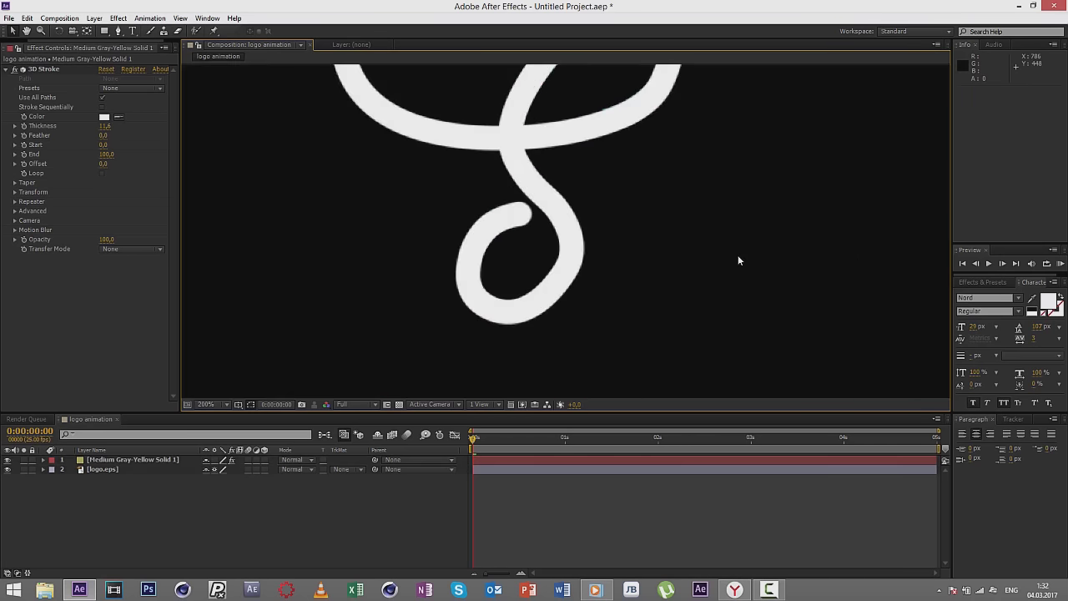
key(comma)
key(comma)
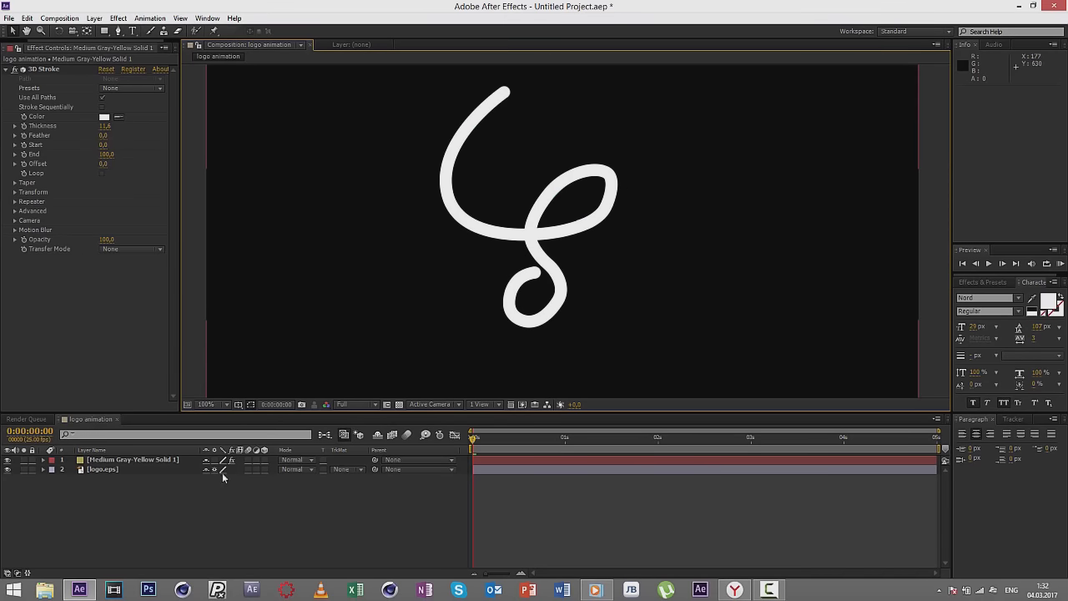
Step: Rename the solid layer to 'stroke 1'
click(157, 460)
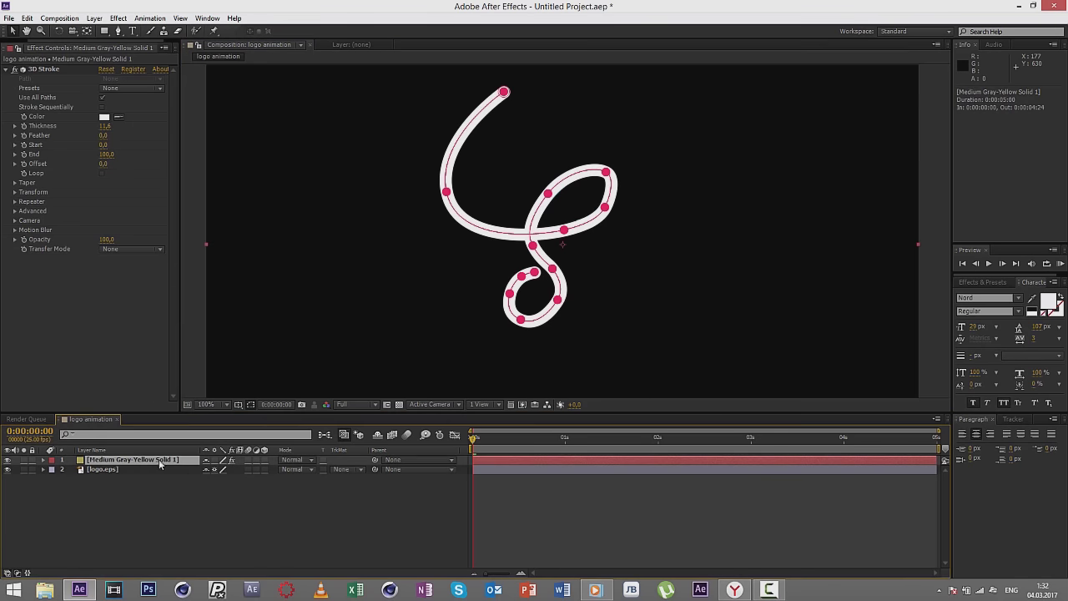
click(123, 477)
click(169, 460)
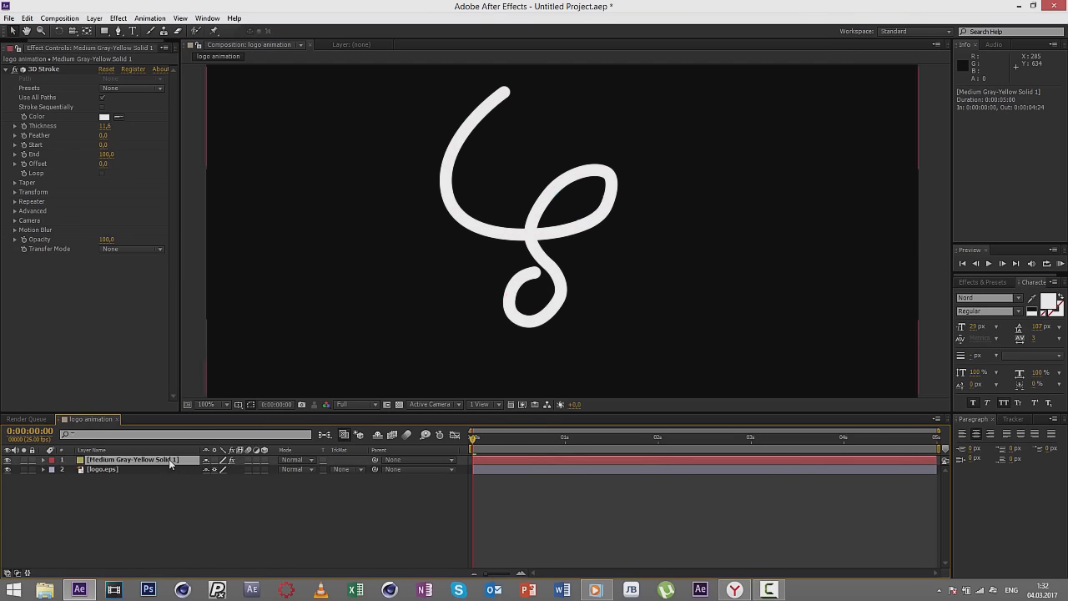
key(Return)
text(s)
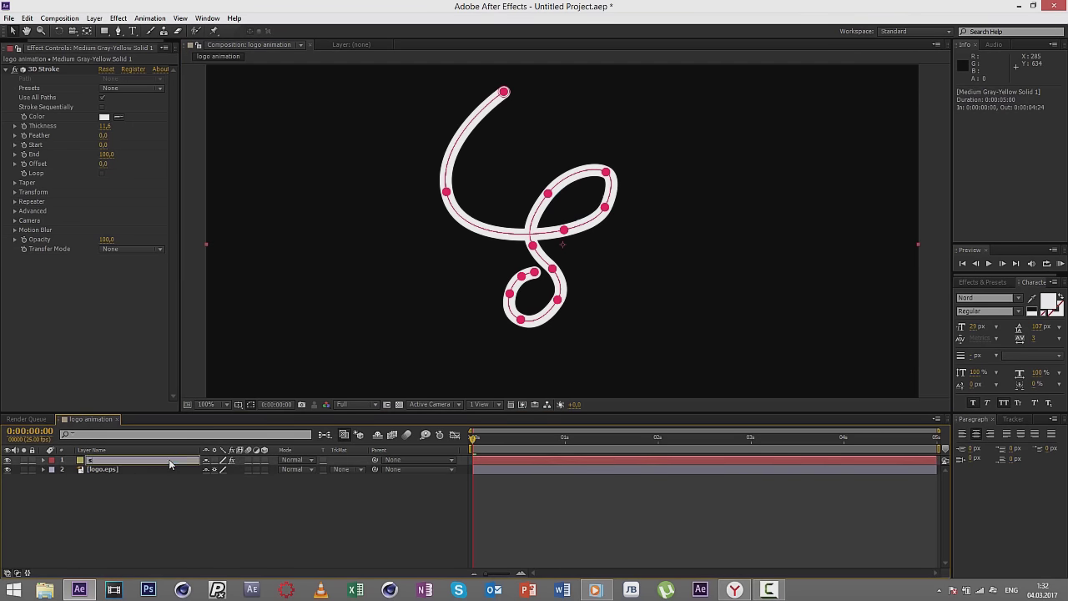
text(ro)
key(BackSpace)
text(ke 1)
key(Return)
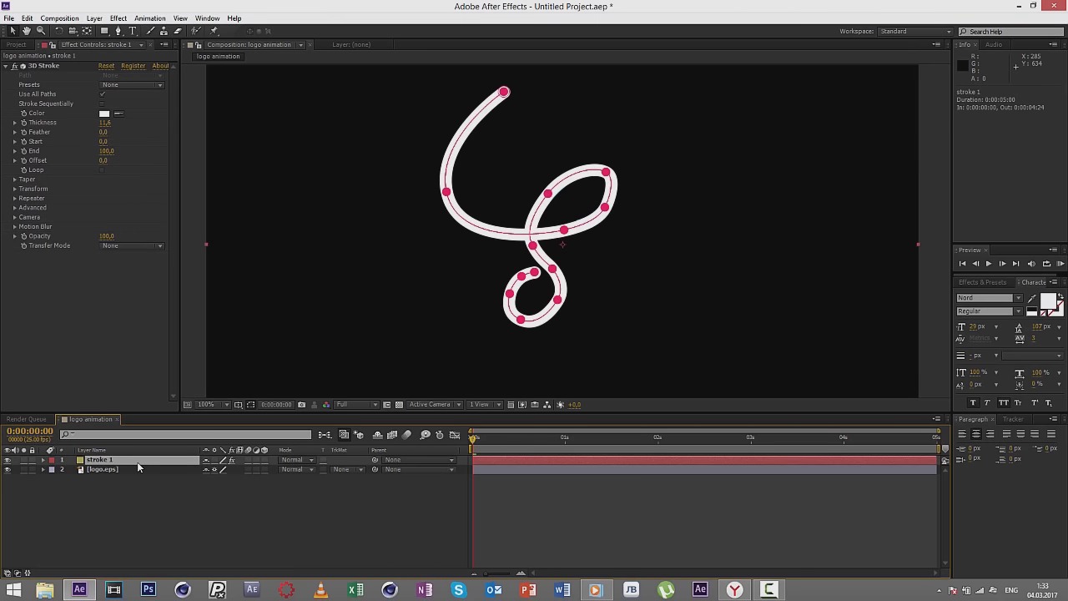
Step: Duplicate stroke 1 as stroke 2 and hide the copy
key(ctrl+d)
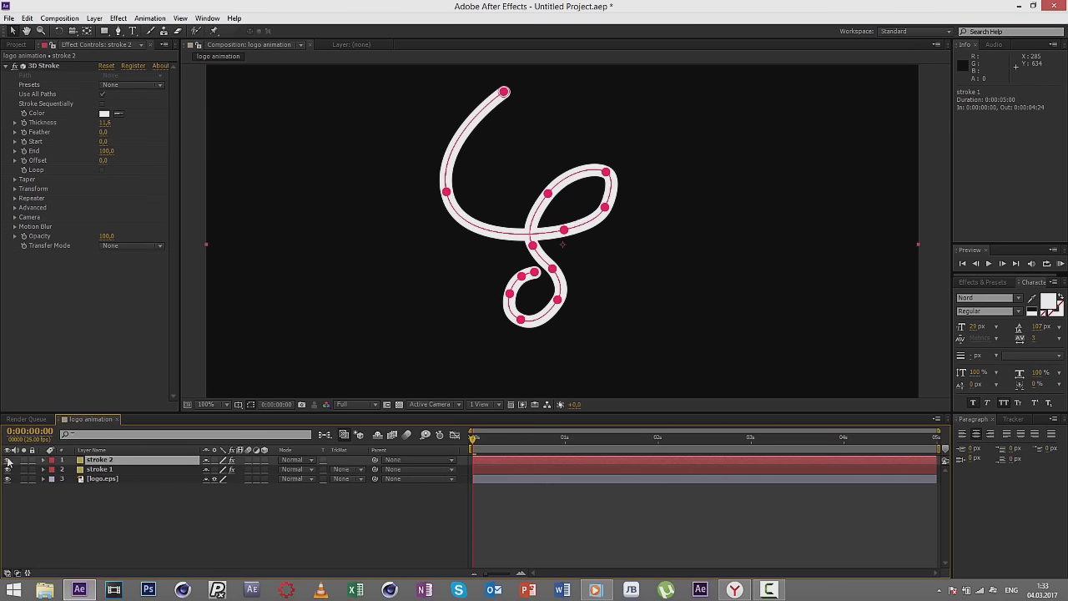
click(8, 459)
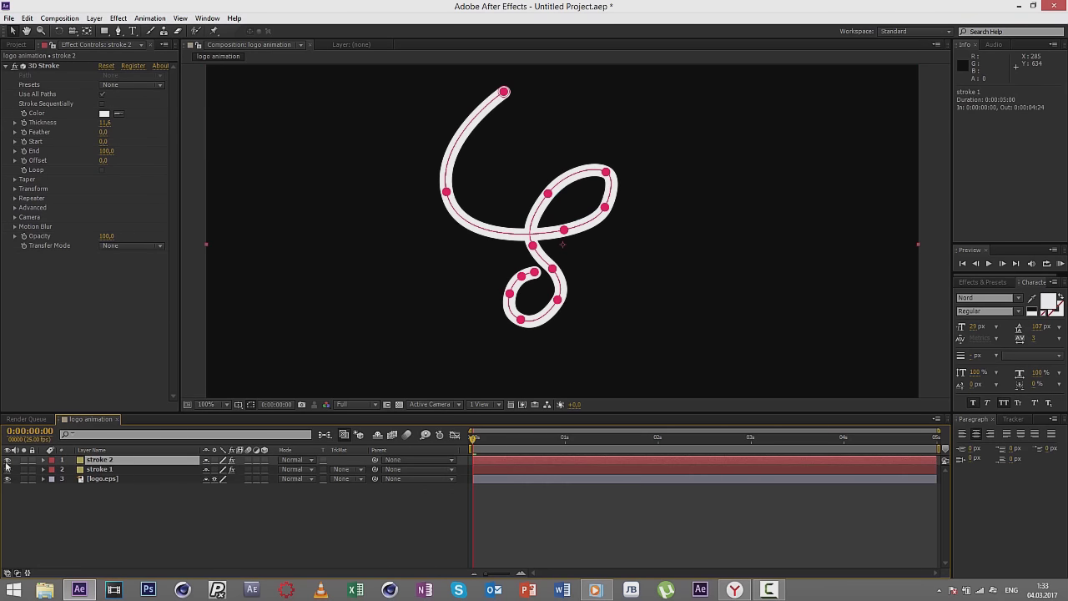
click(100, 469)
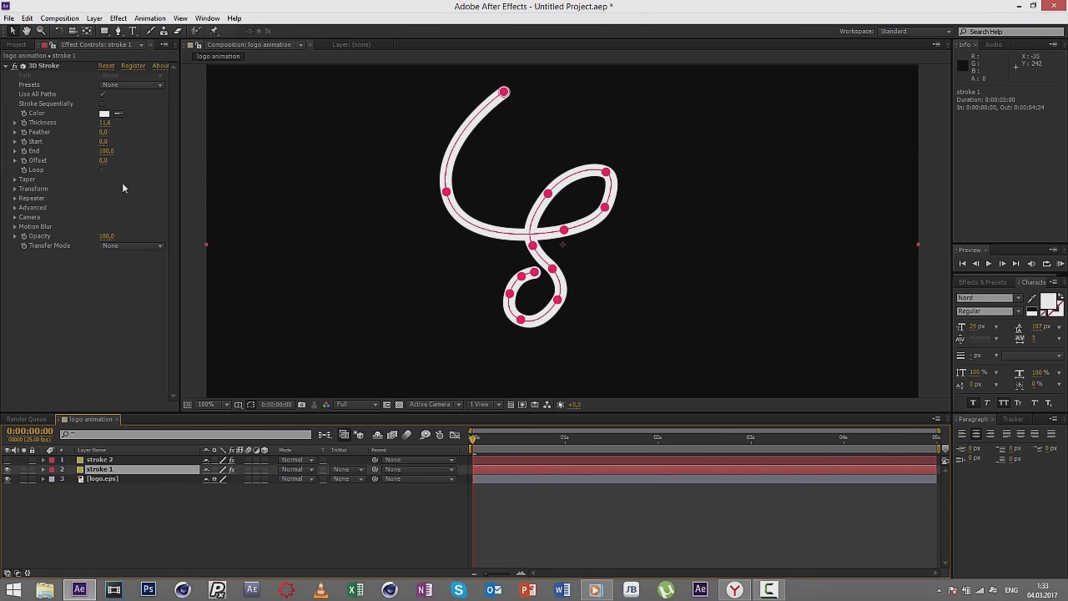
click(104, 478)
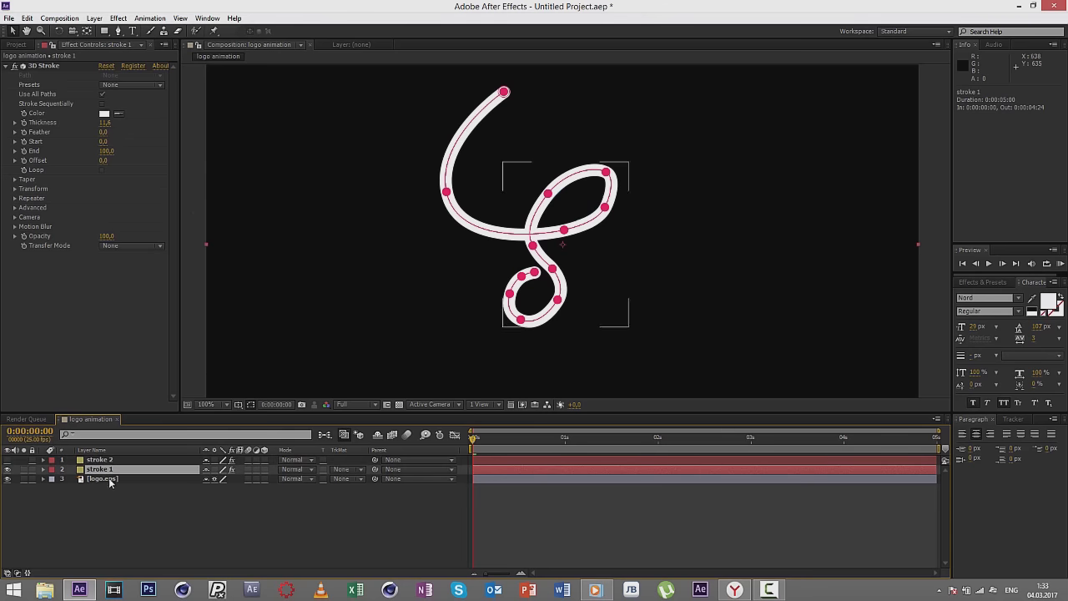
click(618, 469)
Step: Test 3D Stroke End by scrubbing it, then zoom the timeline to the first second
drag(107, 151, 38, 159)
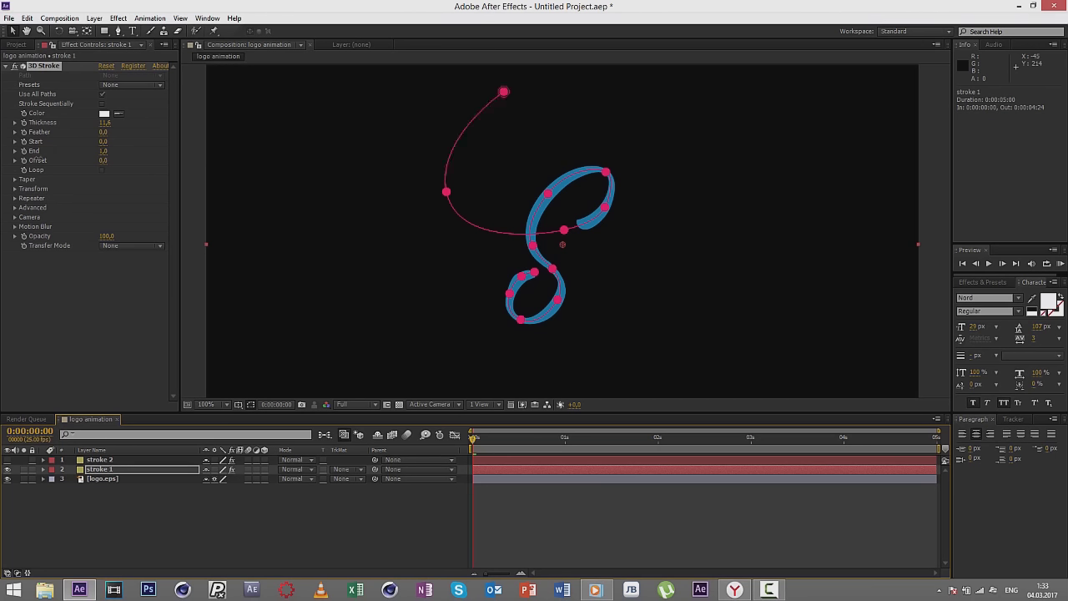
drag(37, 158, 163, 153)
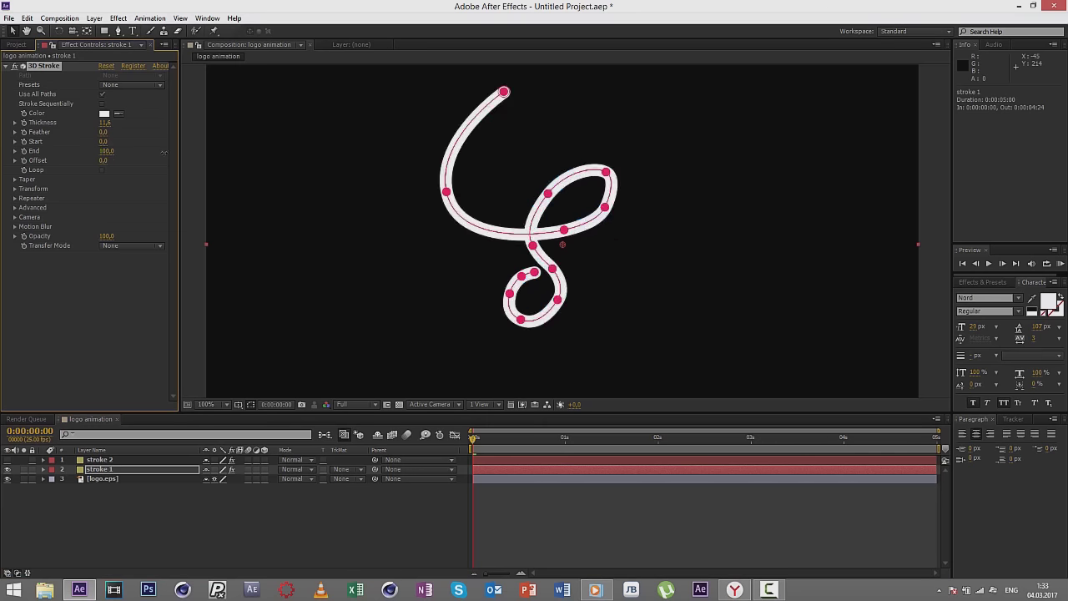
click(645, 281)
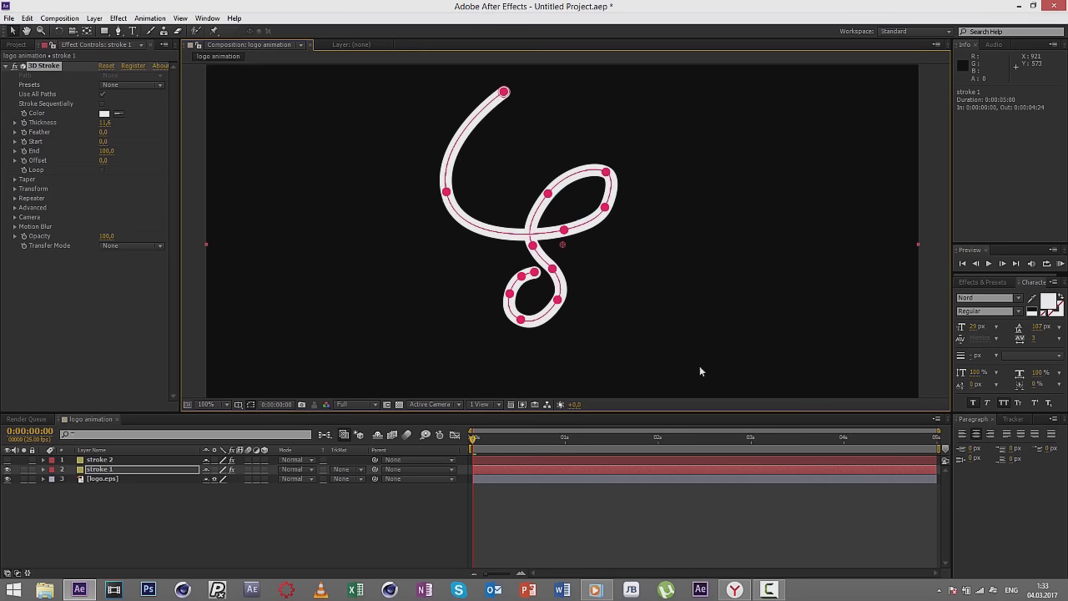
drag(491, 574, 505, 574)
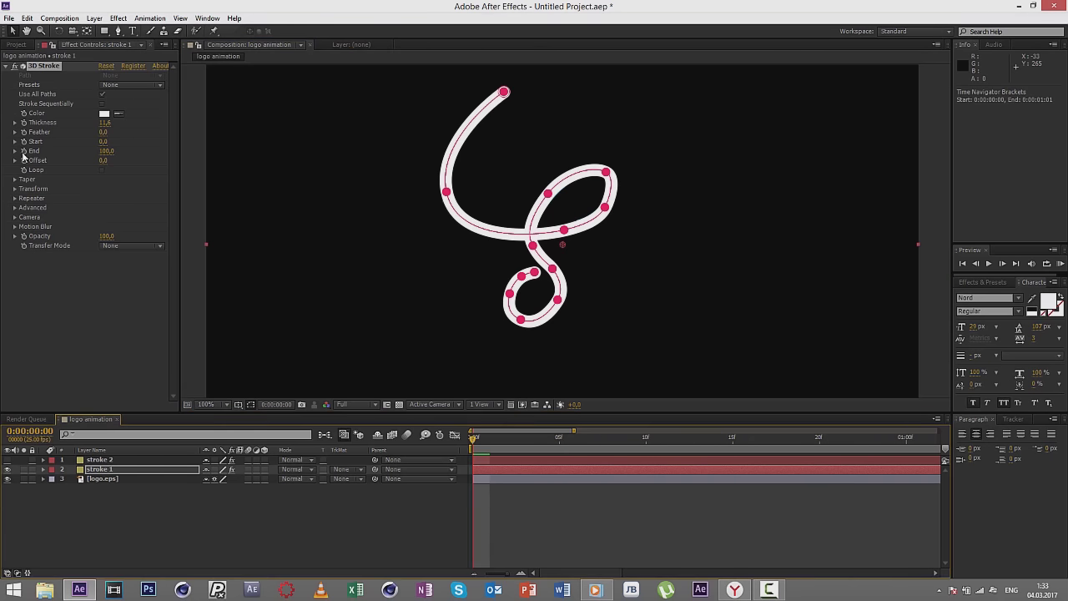
click(146, 230)
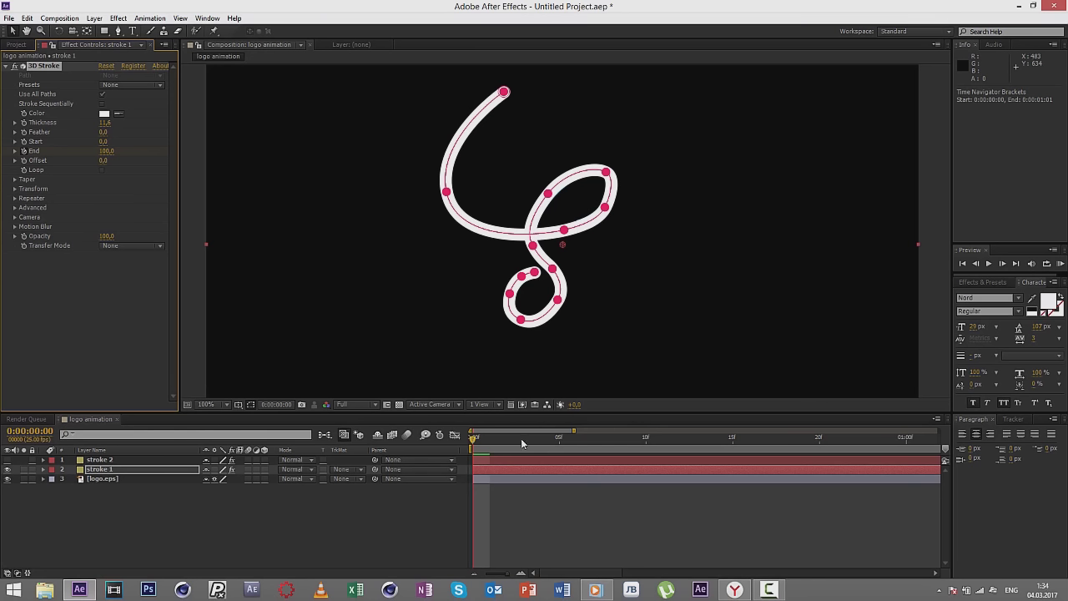
key(space)
Step: Set stroke 1's 3D Stroke End to 100 at frame 20 and reveal its keyframes with U
drag(782, 447, 819, 445)
click(816, 444)
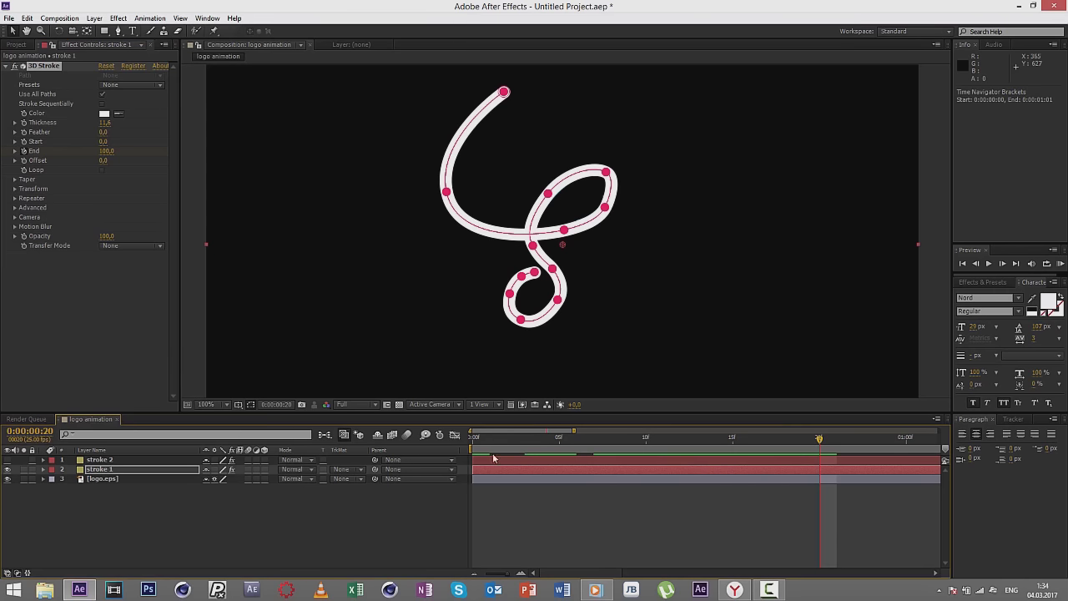
click(471, 438)
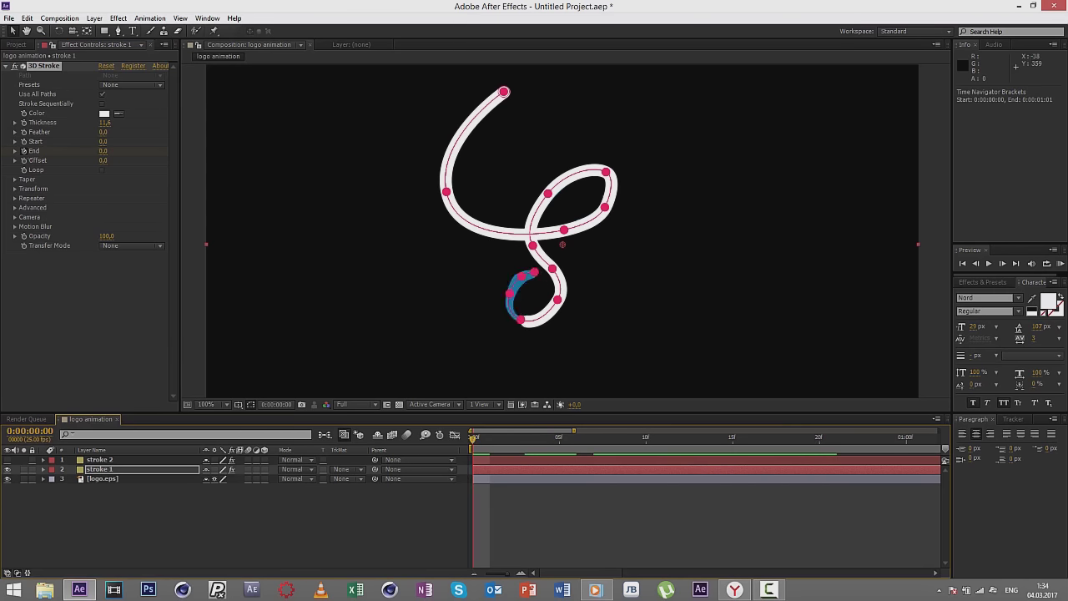
click(818, 439)
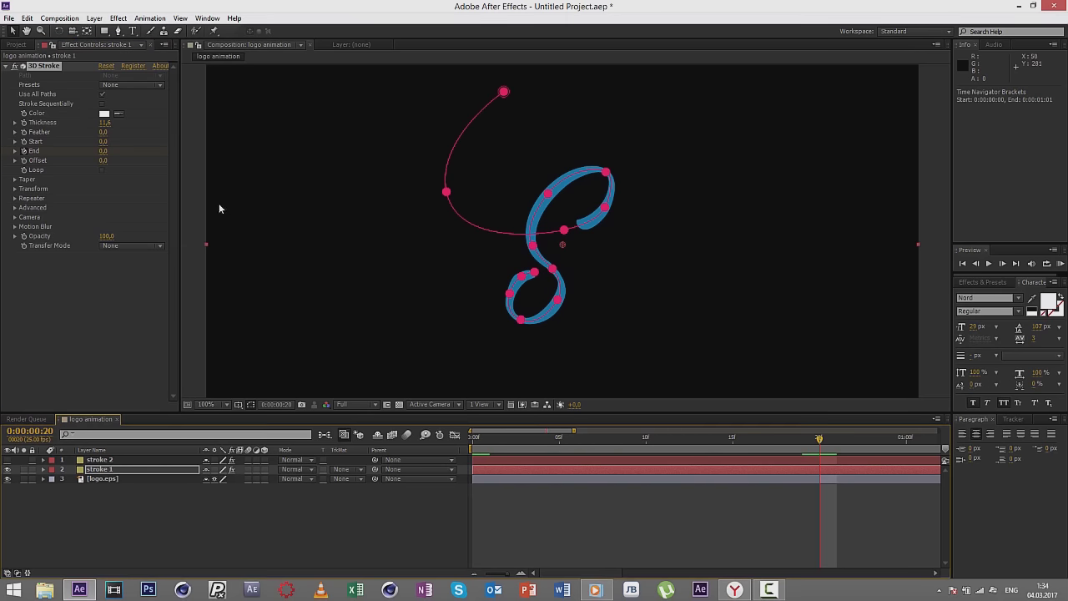
key(F3)
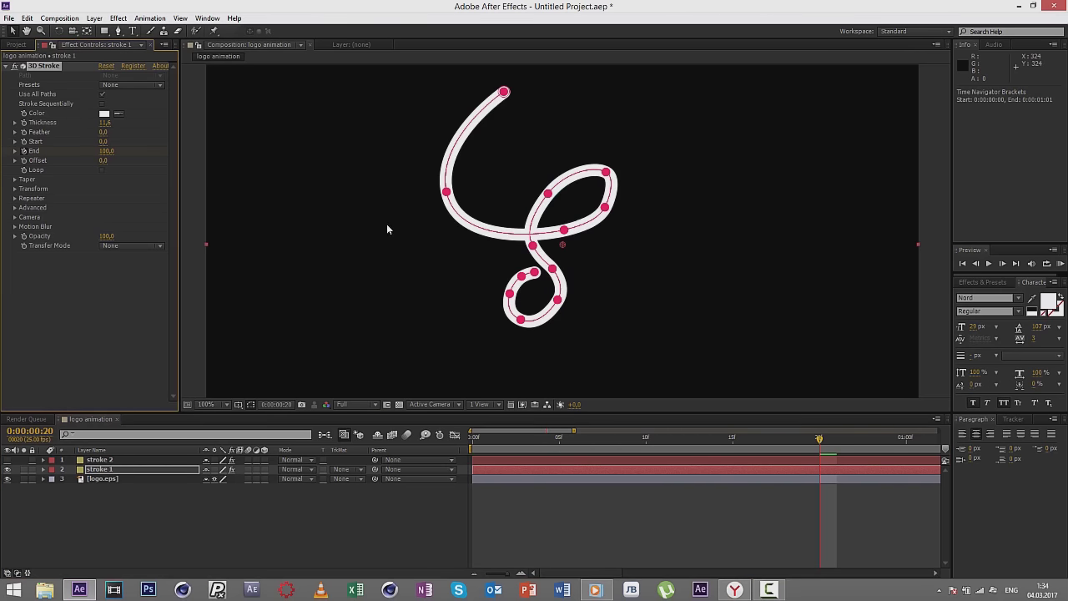
key(u)
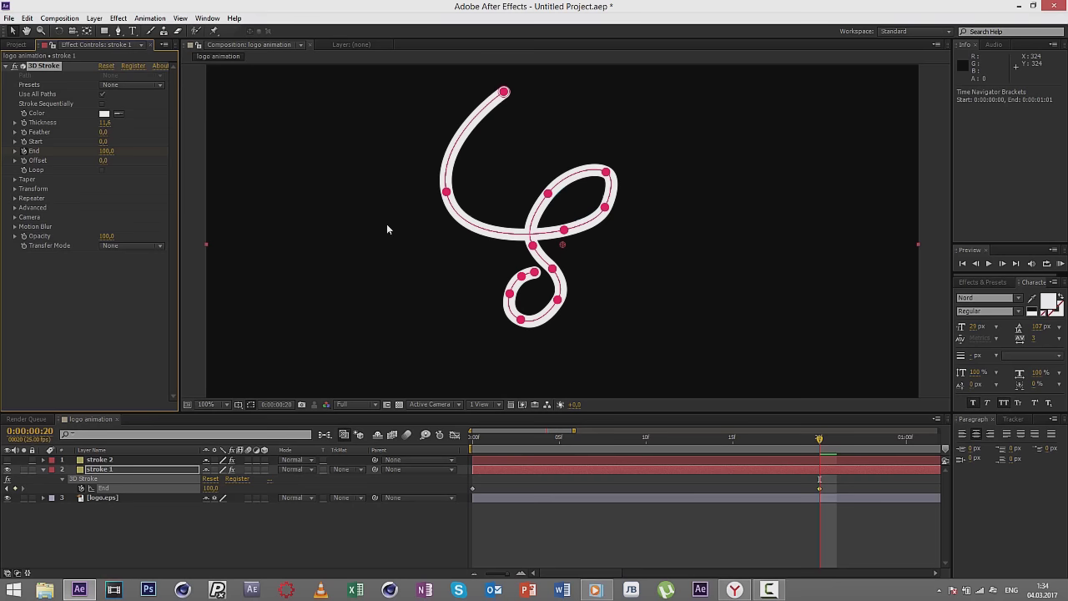
Step: Zoom the timeline to the first five seconds and RAM-preview the S drawing on
drag(511, 567, 489, 572)
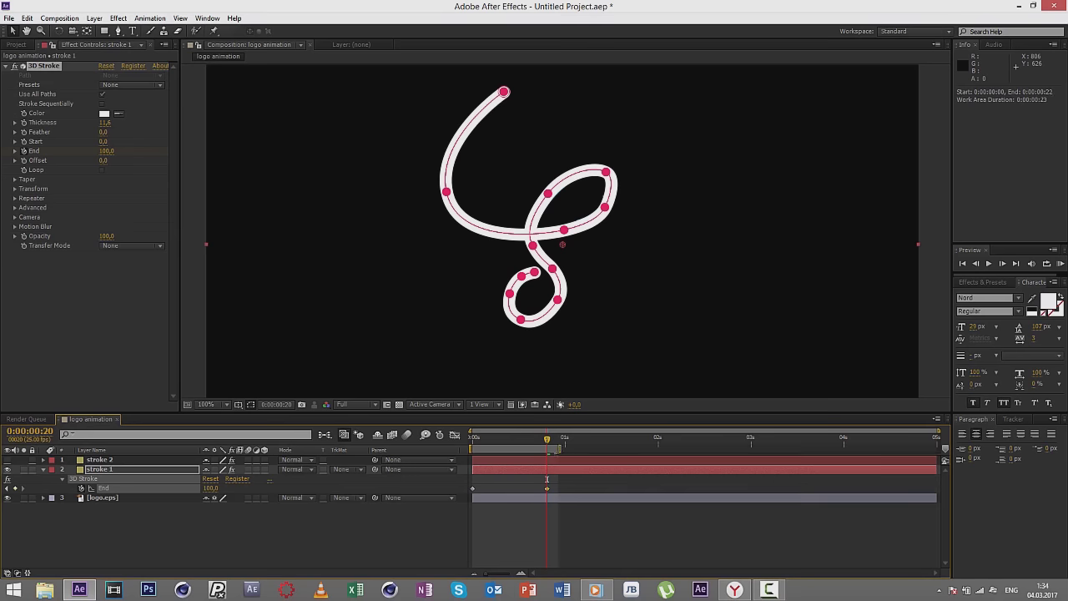
key(KP_0)
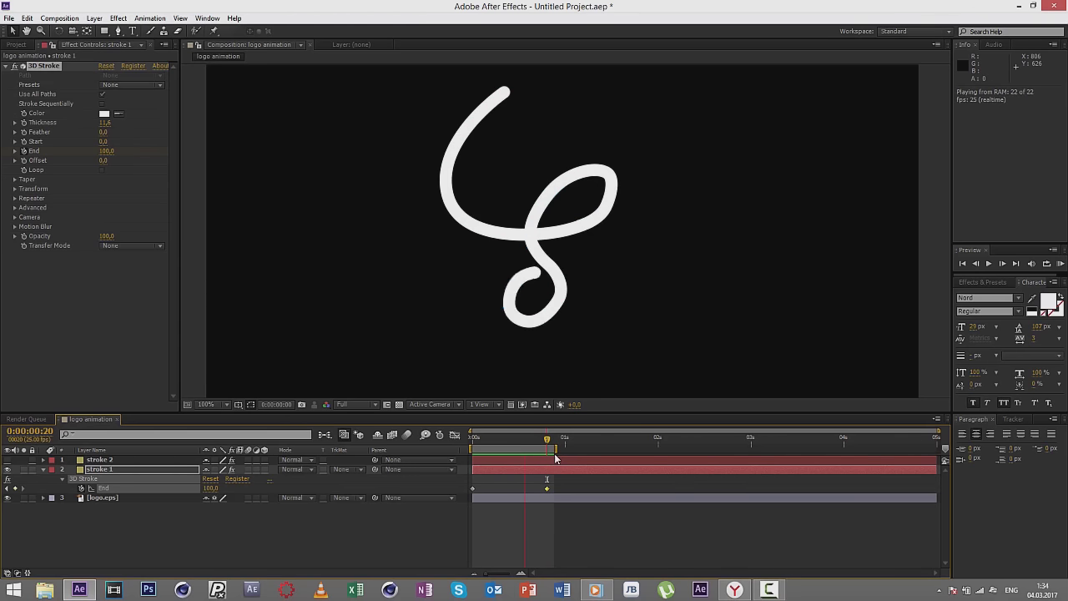
key(space)
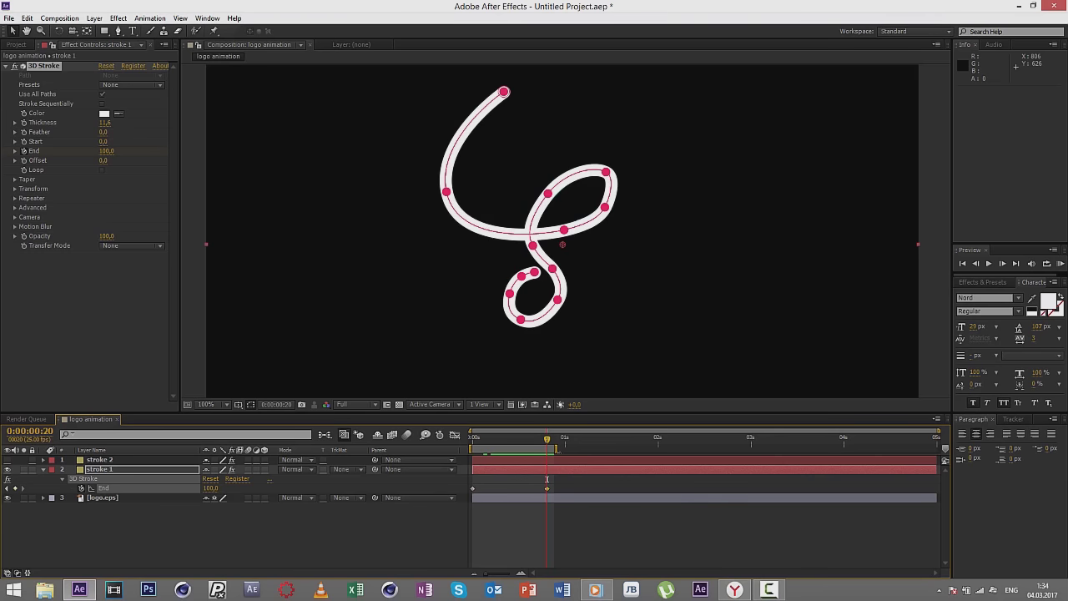
Step: Extend the work area past the animation and restore the composition view to full size
drag(555, 448, 595, 448)
click(707, 318)
key(comma)
key(comma)
key(comma)
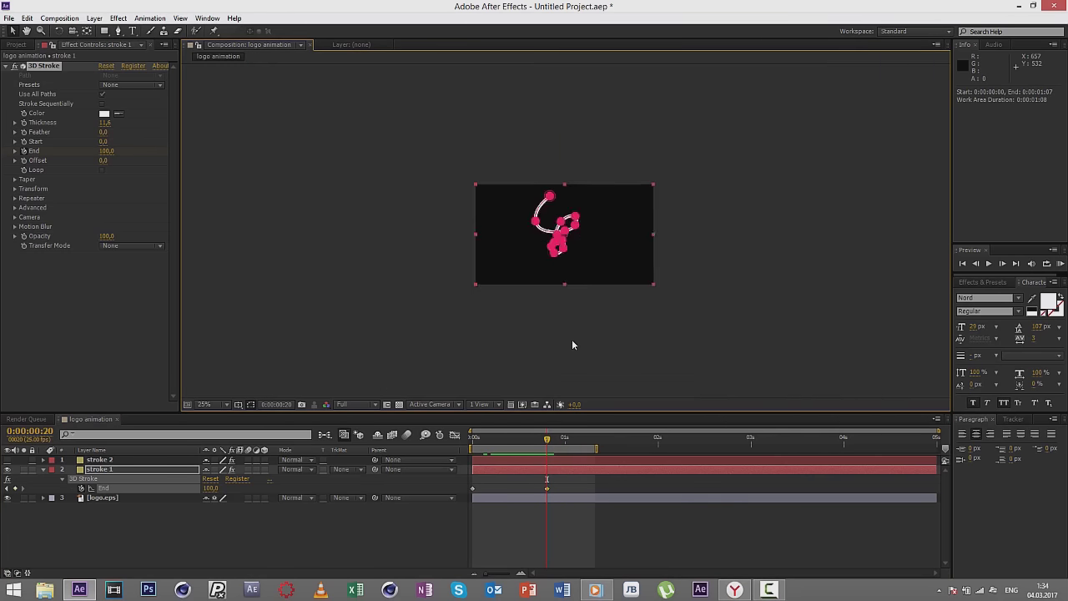
key(period)
key(period)
key(period)
Step: Apply Keyframe Assistant > Easy Ease In to the End keyframe at 0:00:00:20
right_click(548, 490)
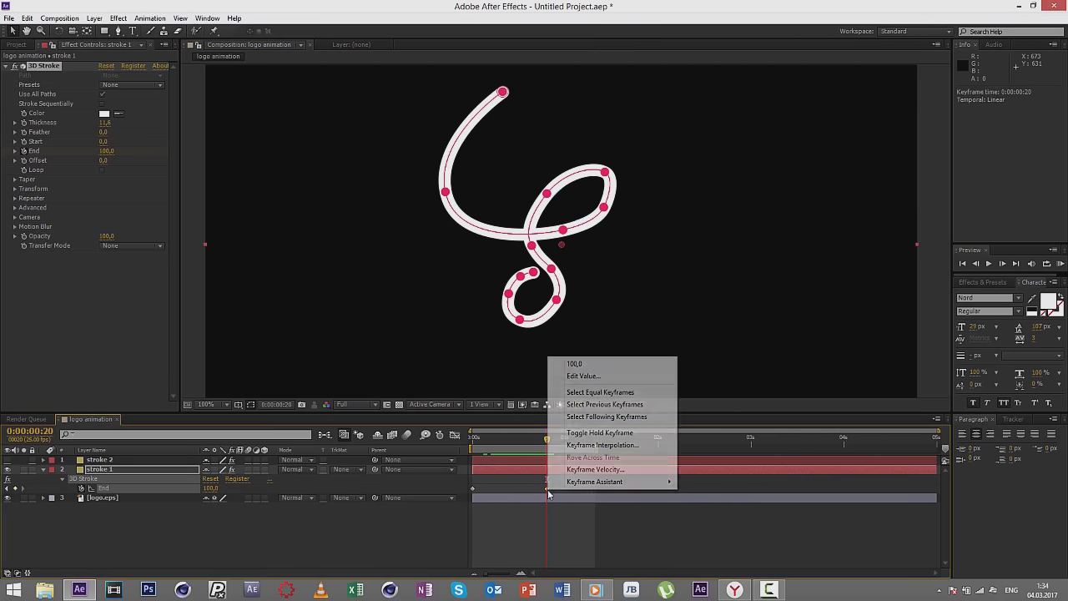
click(548, 493)
click(546, 488)
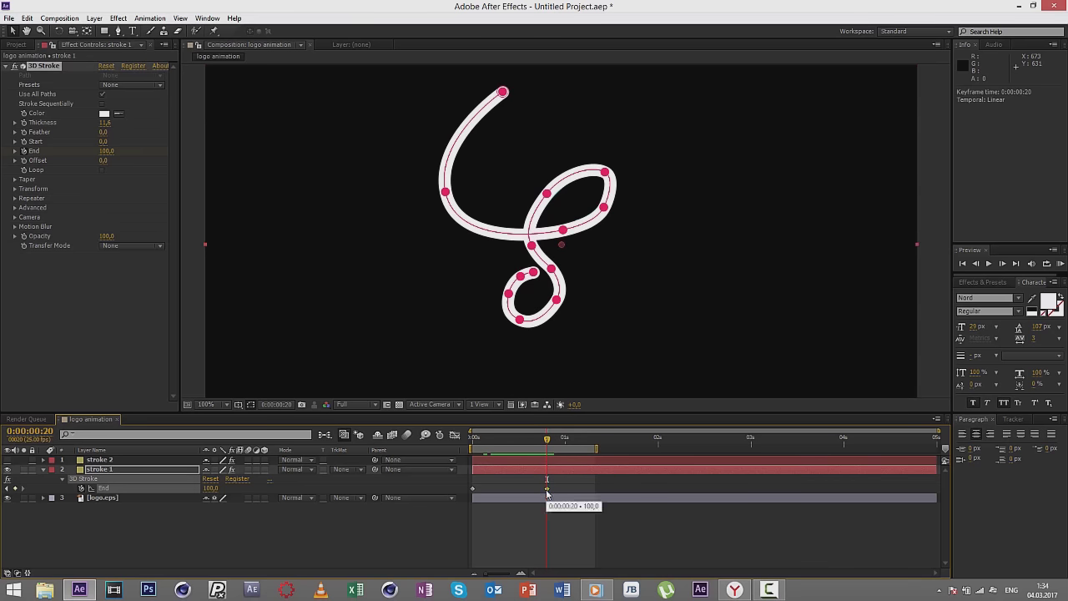
right_click(547, 490)
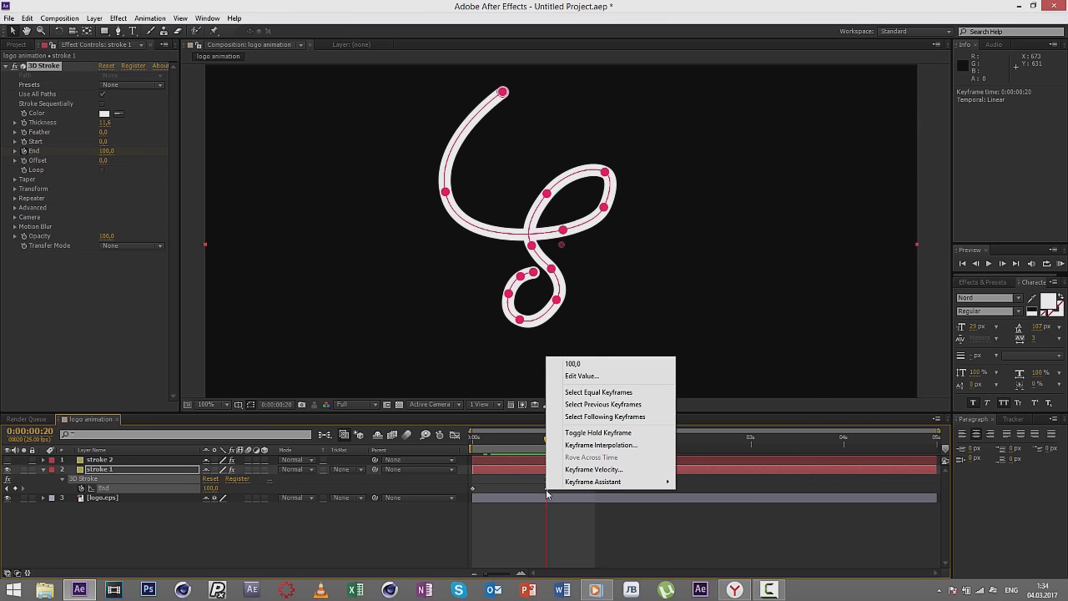
mouse_move(621, 484)
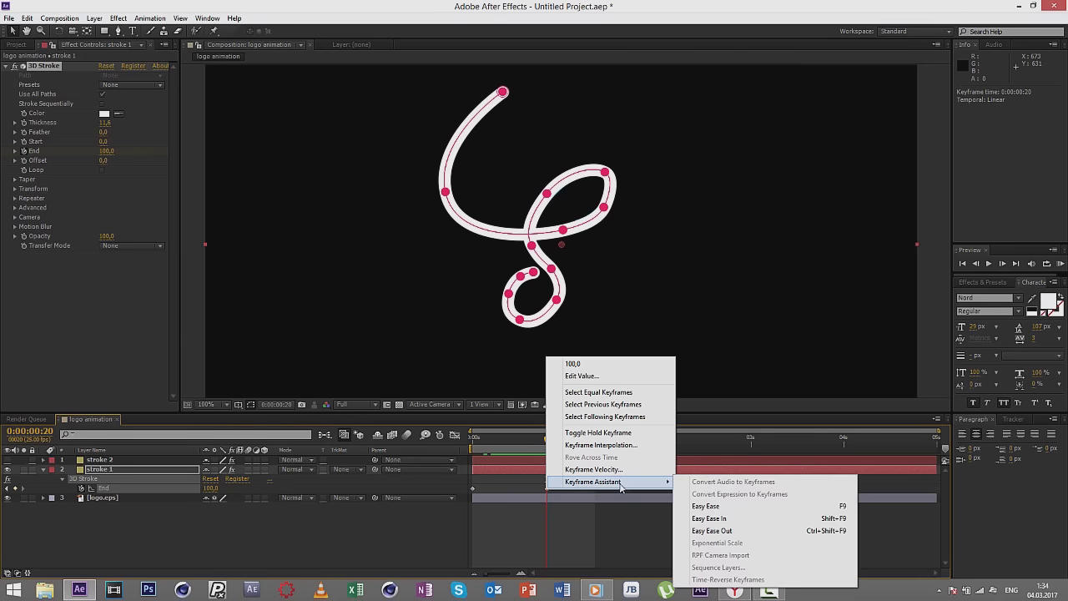
click(743, 528)
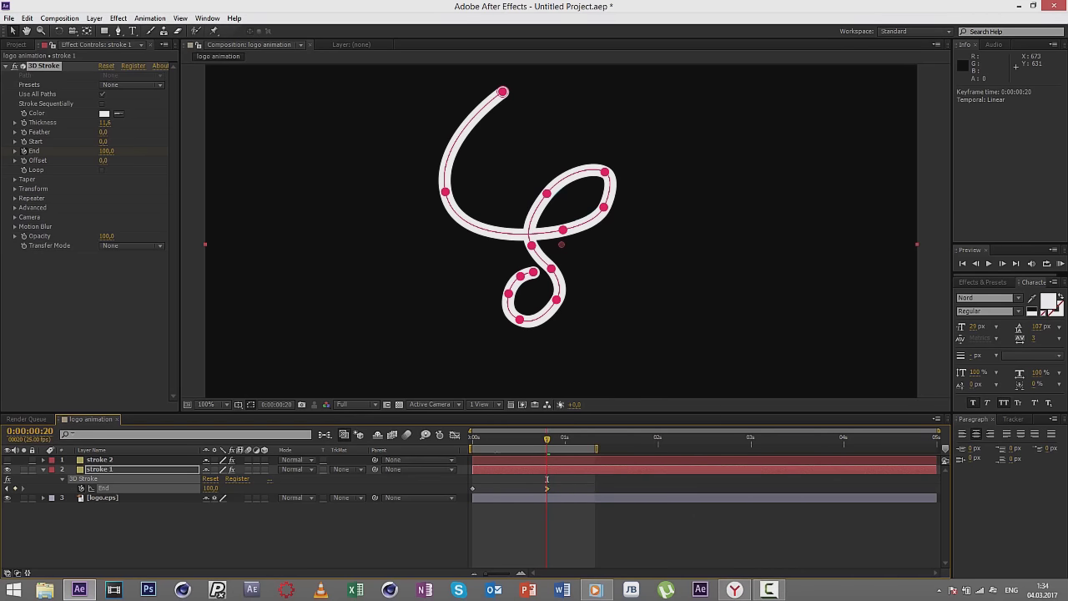
mouse_move(473, 440)
mouse_down()
mouse_move(546, 445)
mouse_move(459, 455)
mouse_up()
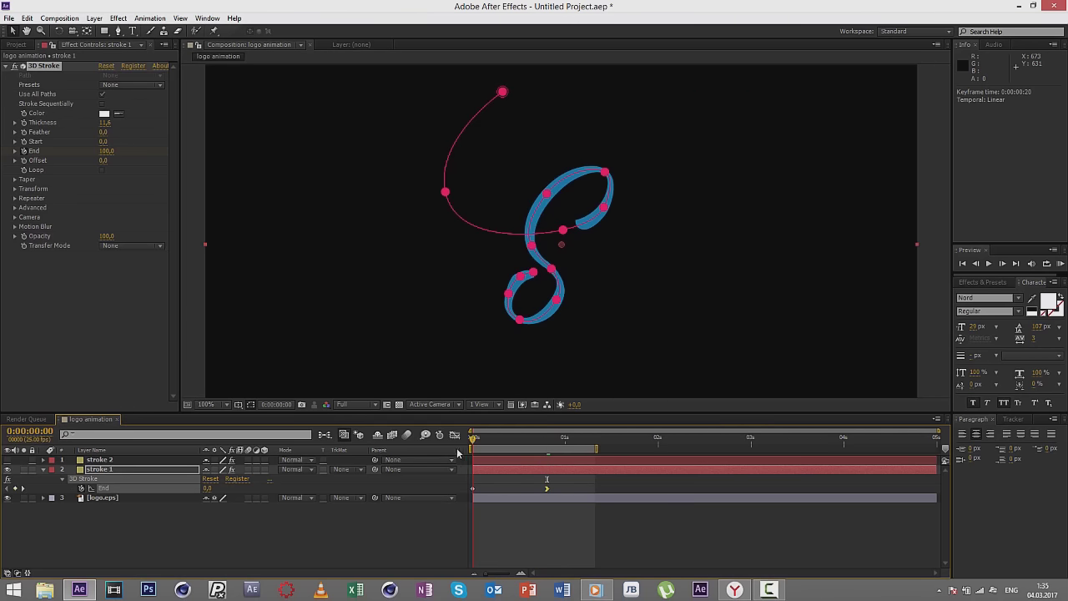
Step: Scrub and play back stroke 1's eased draw-on to check its timing
click(558, 440)
drag(565, 443, 474, 442)
click(567, 440)
click(988, 263)
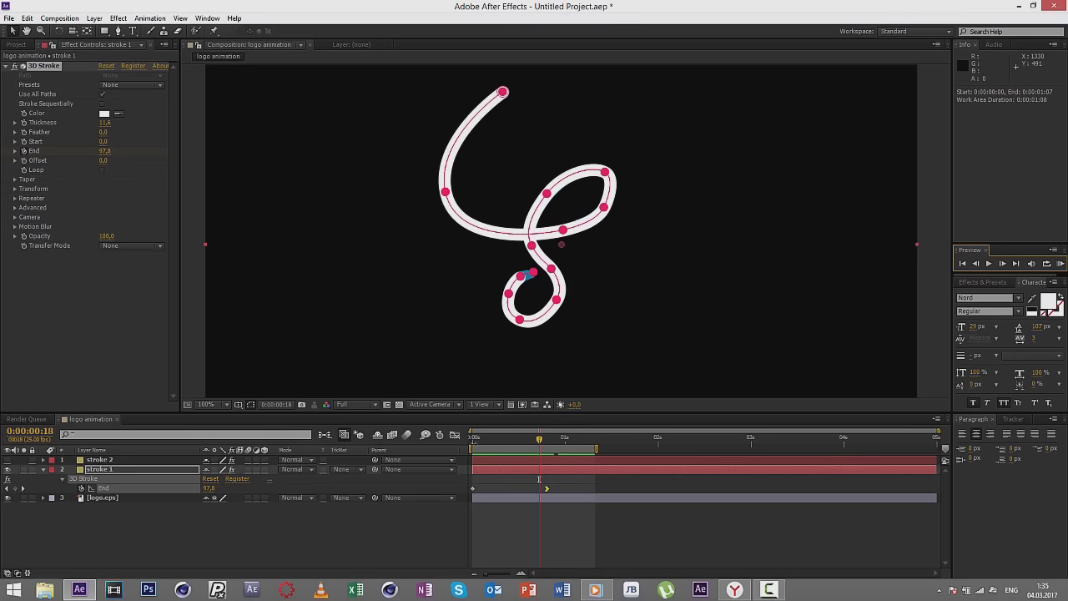
click(472, 447)
mouse_move(471, 447)
mouse_down()
mouse_move(550, 442)
mouse_move(432, 440)
mouse_up()
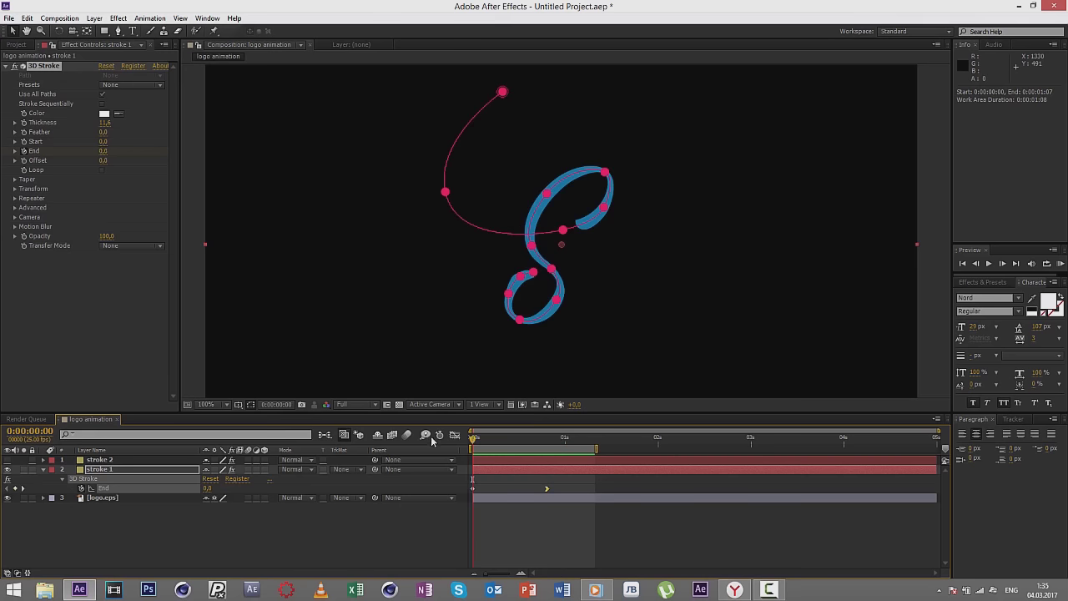
Step: In the Graph Editor, drag the final End keyframe's influence handle left to lengthen the ease
click(455, 435)
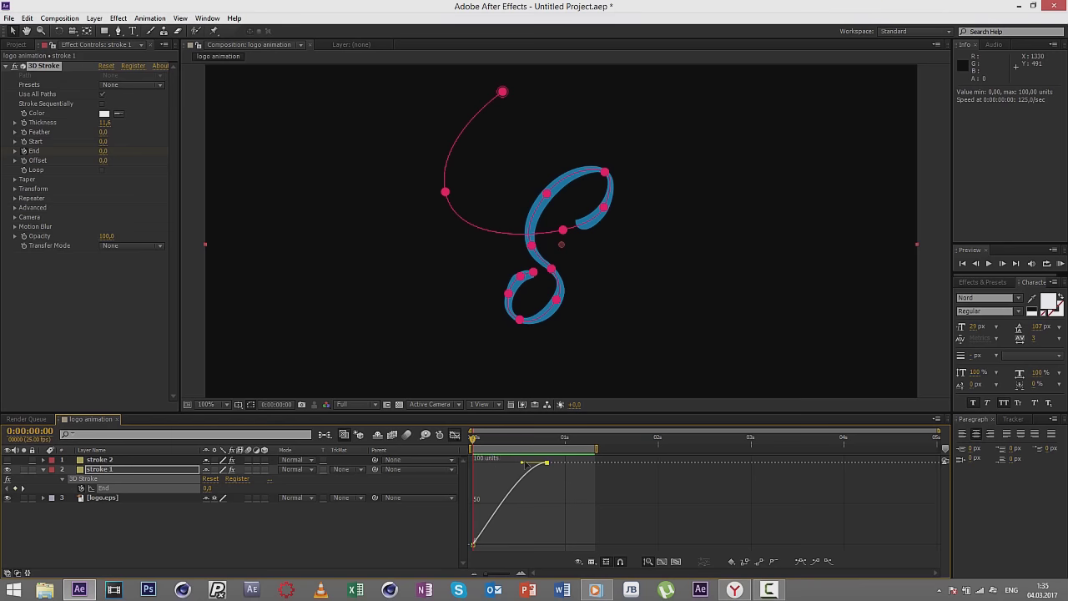
click(455, 434)
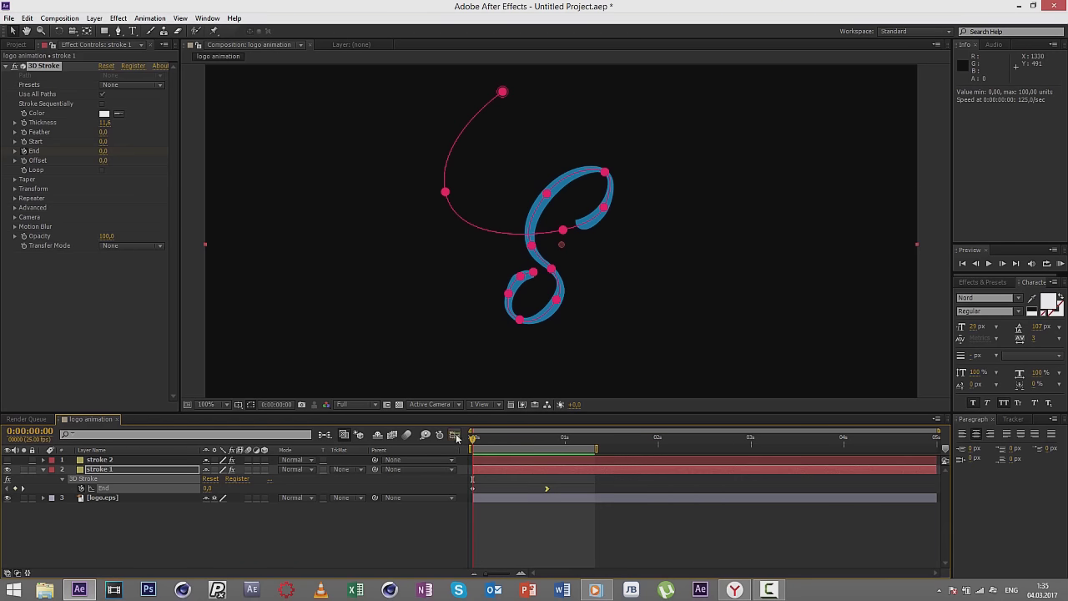
click(455, 434)
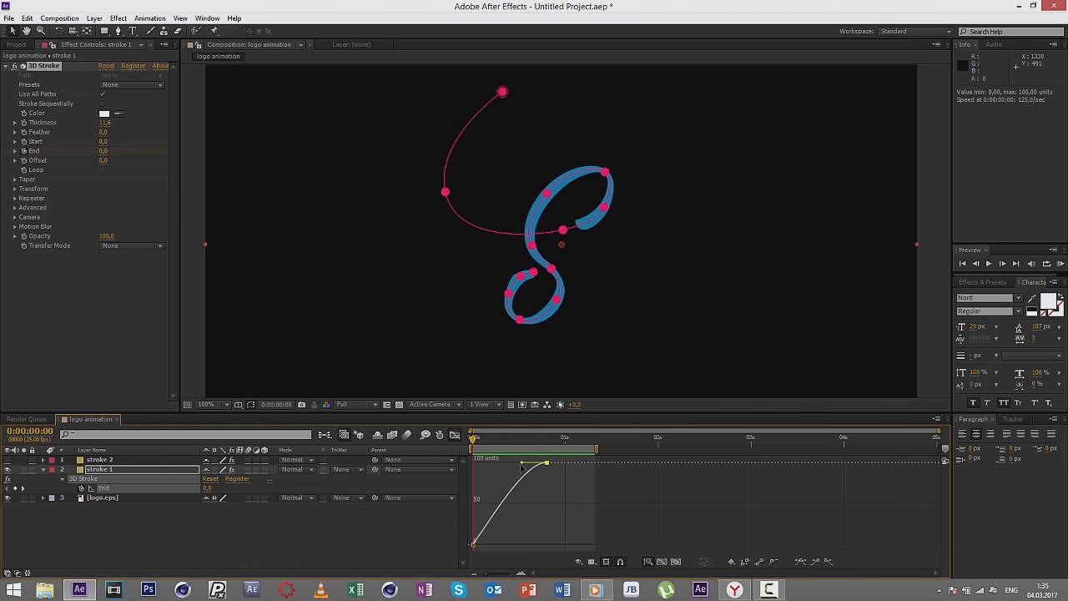
drag(516, 468, 504, 468)
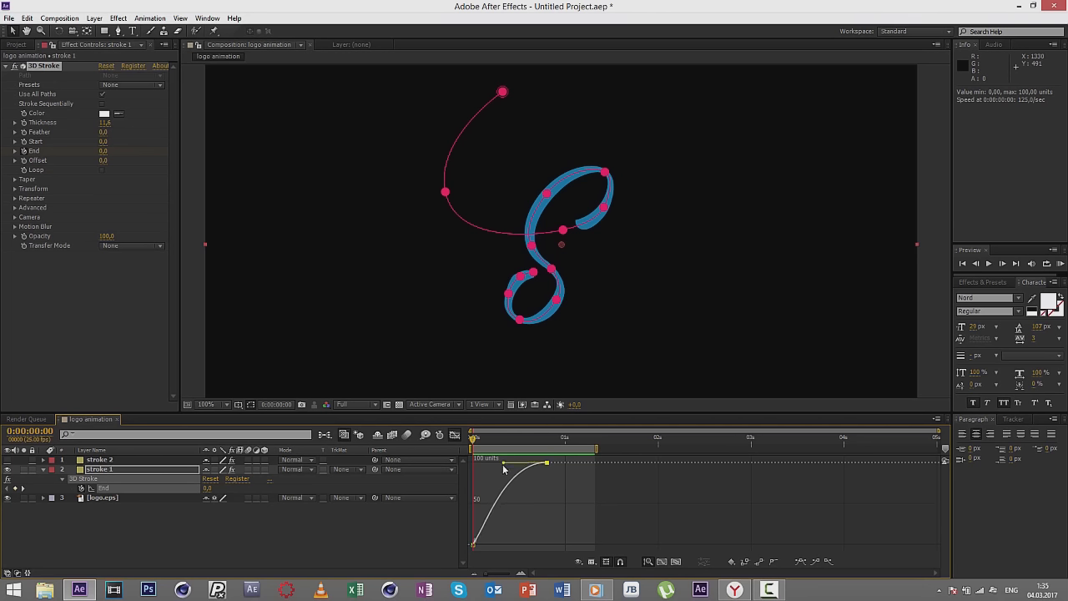
click(455, 435)
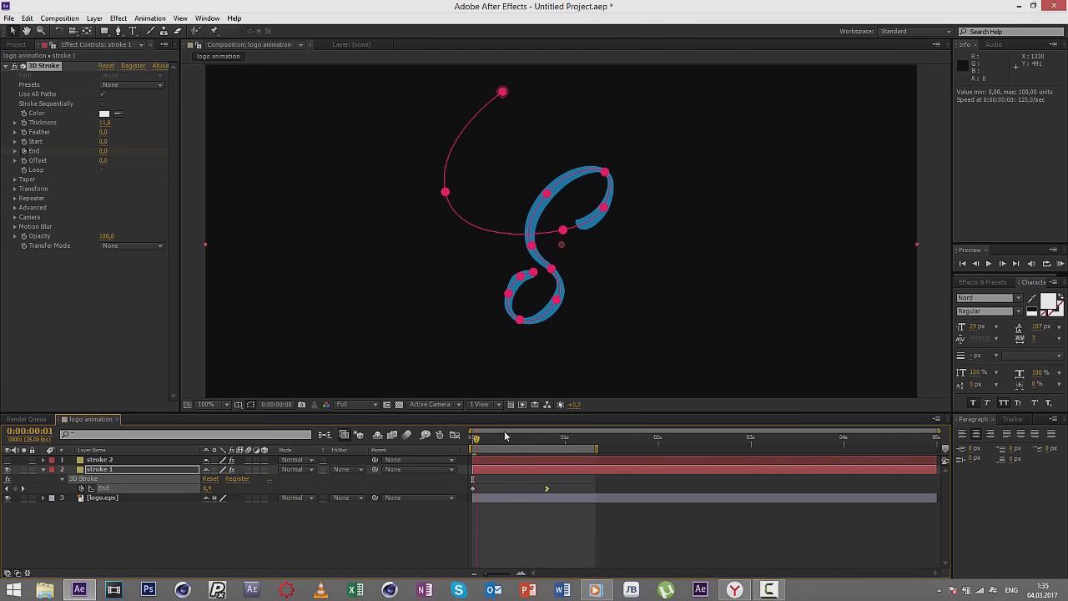
mouse_move(504, 435)
mouse_down()
mouse_move(565, 435)
mouse_move(453, 435)
mouse_move(565, 438)
mouse_move(443, 435)
mouse_up()
Step: RAM-preview the refined stroke 1 draw-on, then deselect stroke 1
click(990, 263)
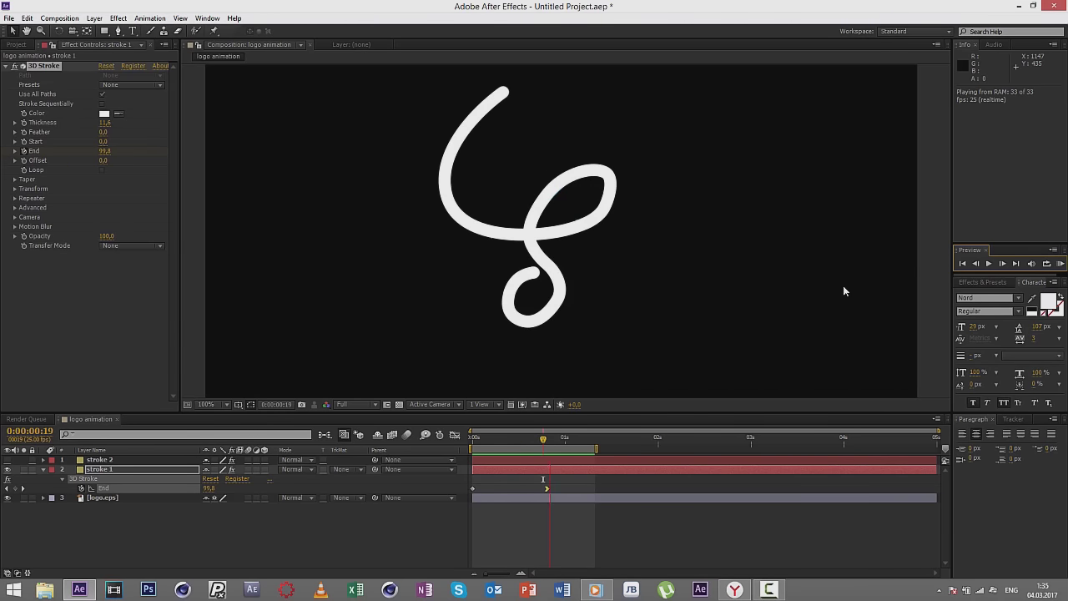
key(space)
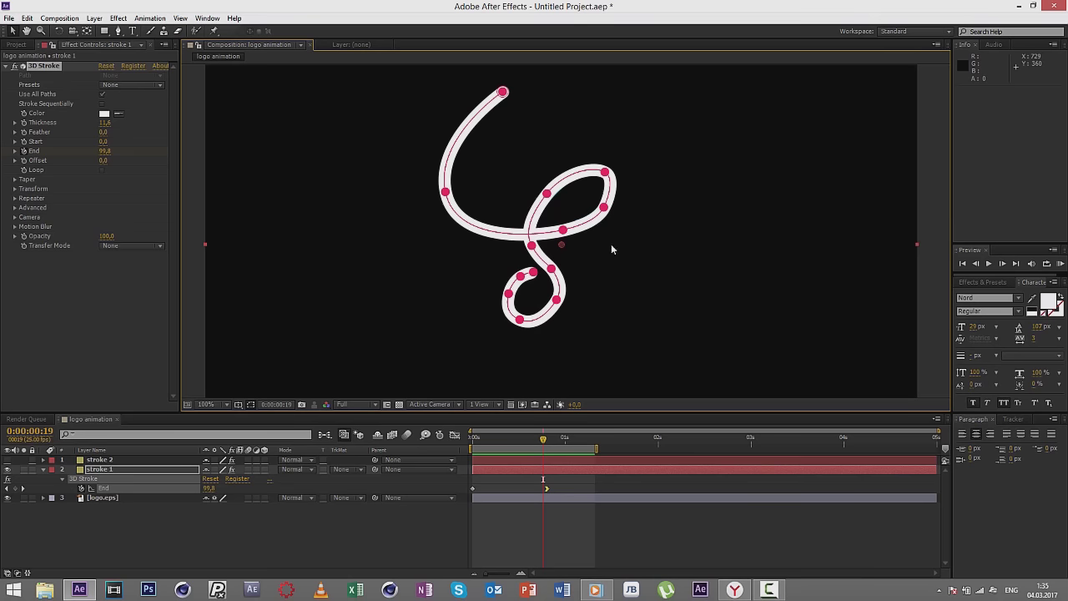
click(895, 244)
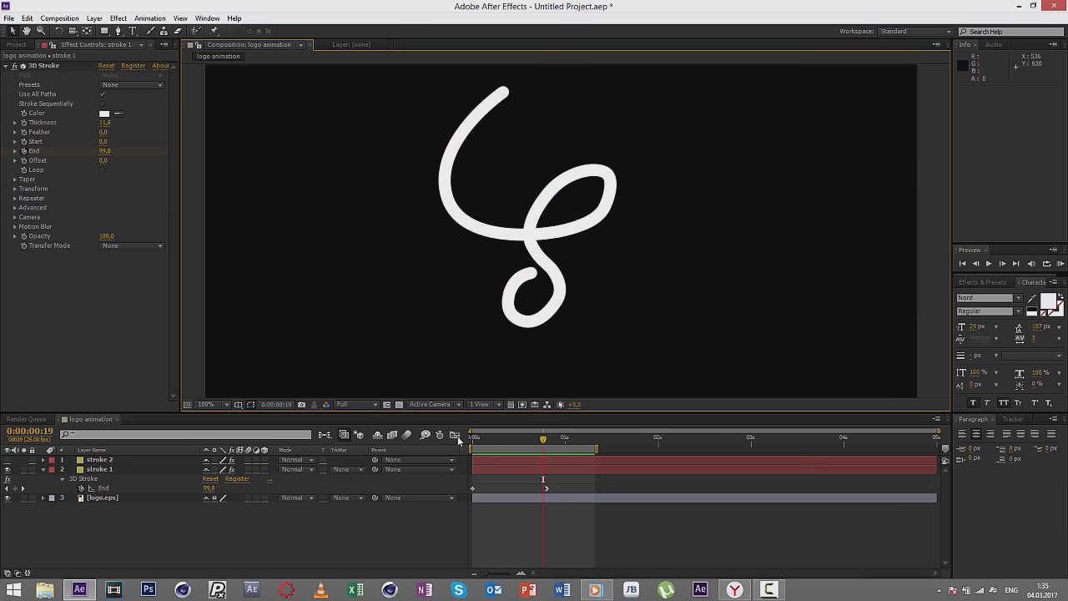
Step: At frame 0, turn on stroke 2's visibility and select the layer
mouse_move(479, 435)
mouse_down()
mouse_move(464, 442)
mouse_move(473, 436)
mouse_up()
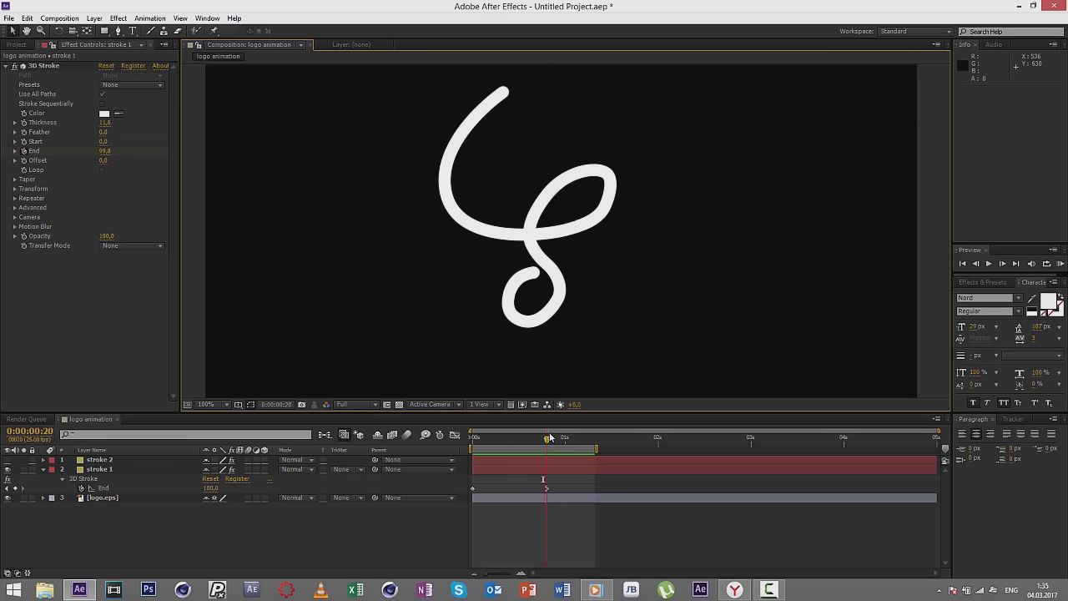
click(8, 460)
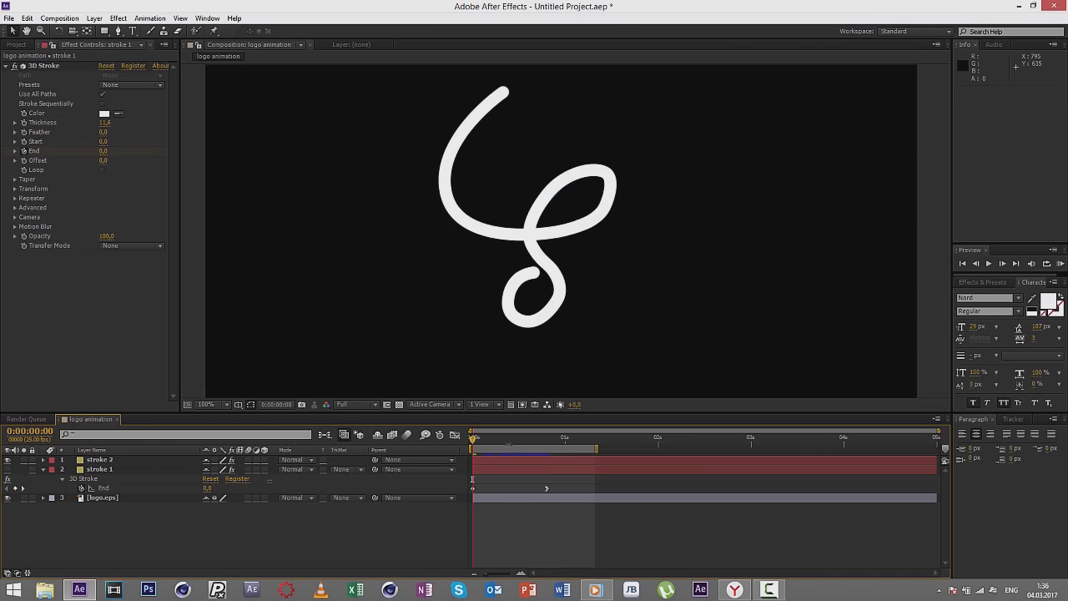
click(488, 460)
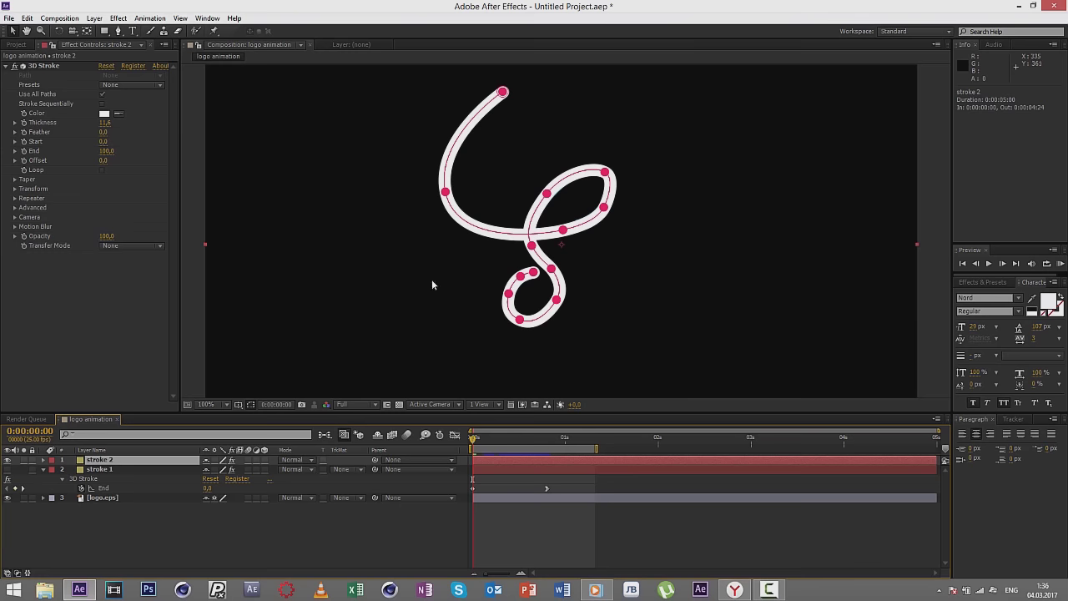
Step: Choose the Delete Vertex Tool from the Pen tool flyout to edit stroke 2's path
drag(606, 311, 559, 345)
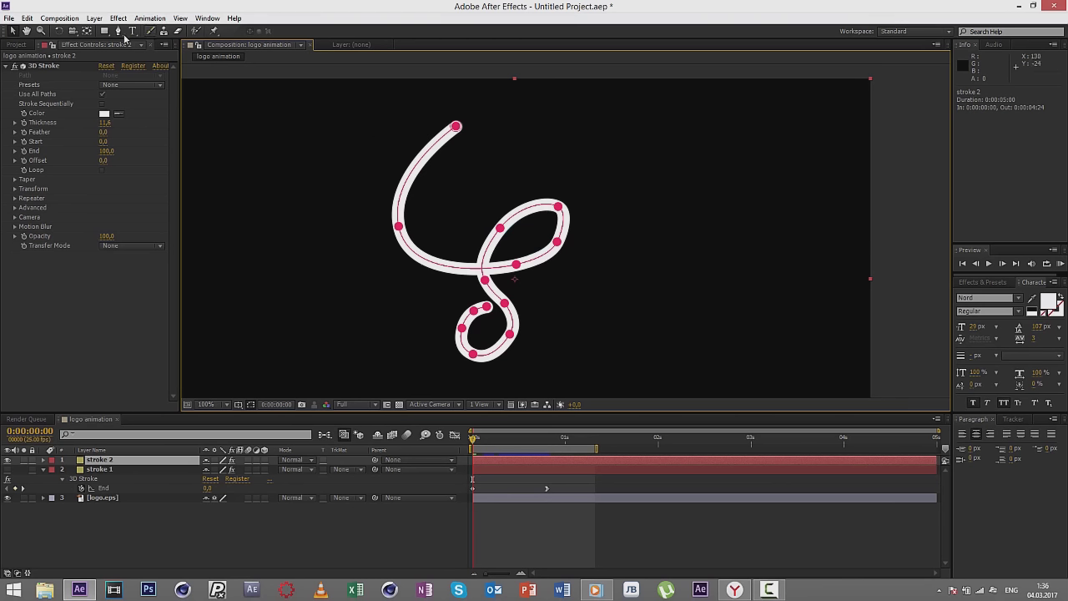
drag(119, 35, 156, 57)
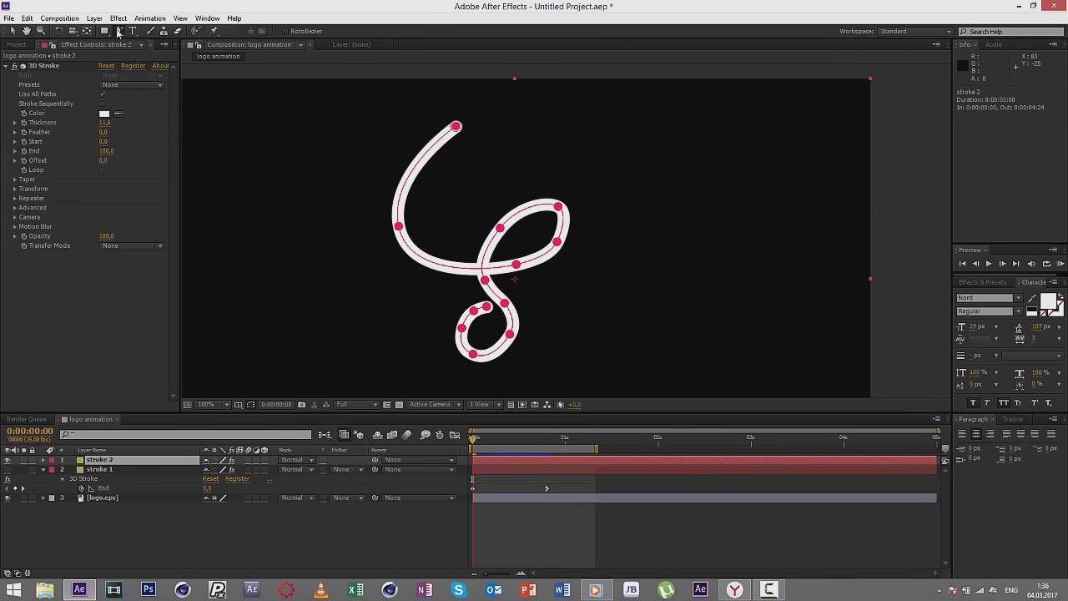
drag(116, 33, 148, 33)
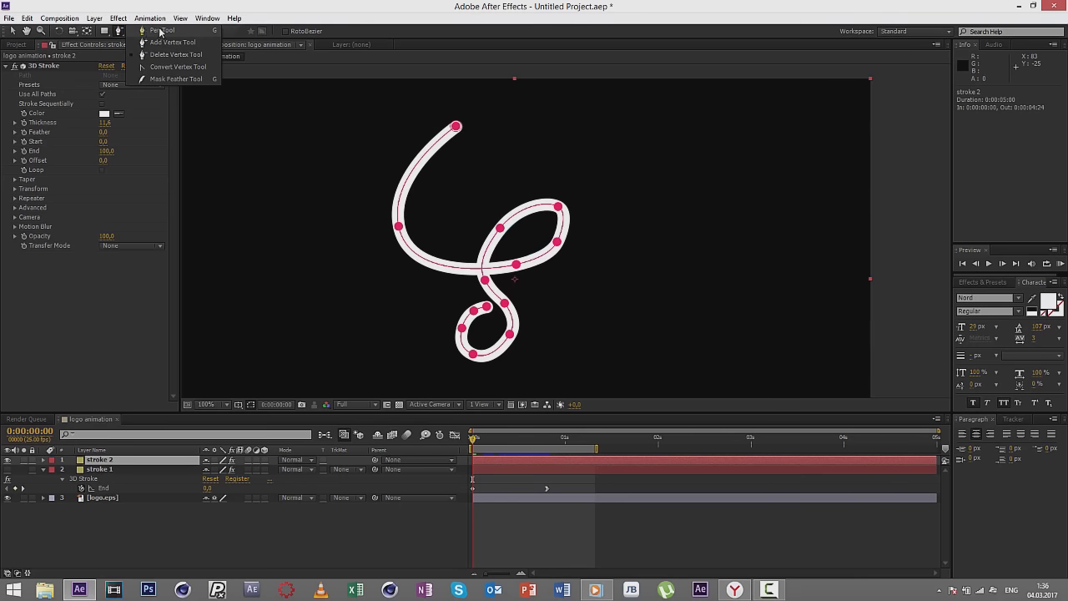
drag(163, 36, 174, 62)
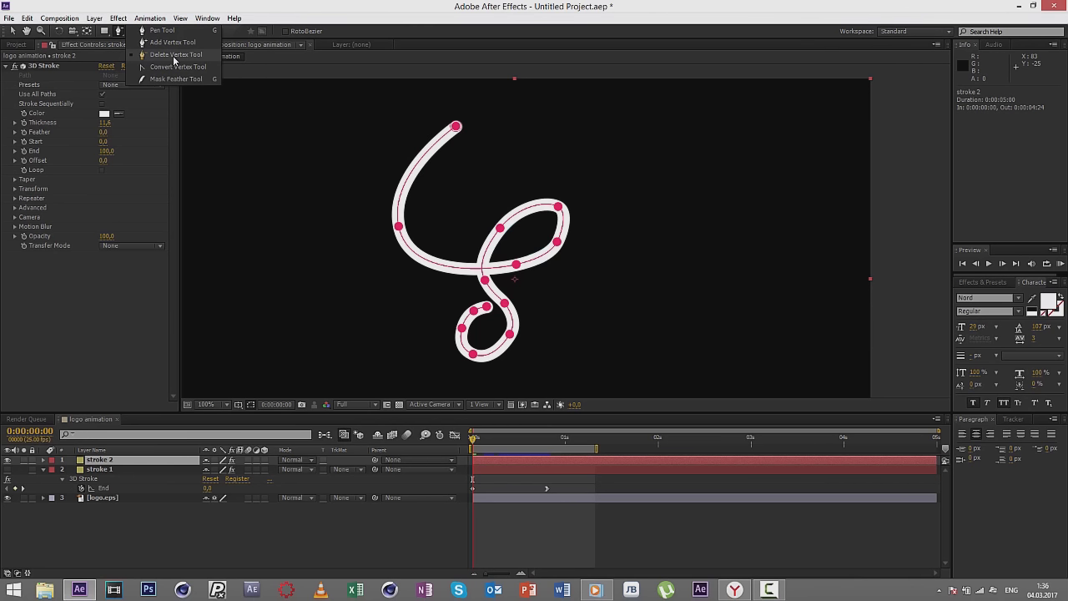
Step: Delete the top vertex and the left end vertex from stroke 2's path
click(173, 60)
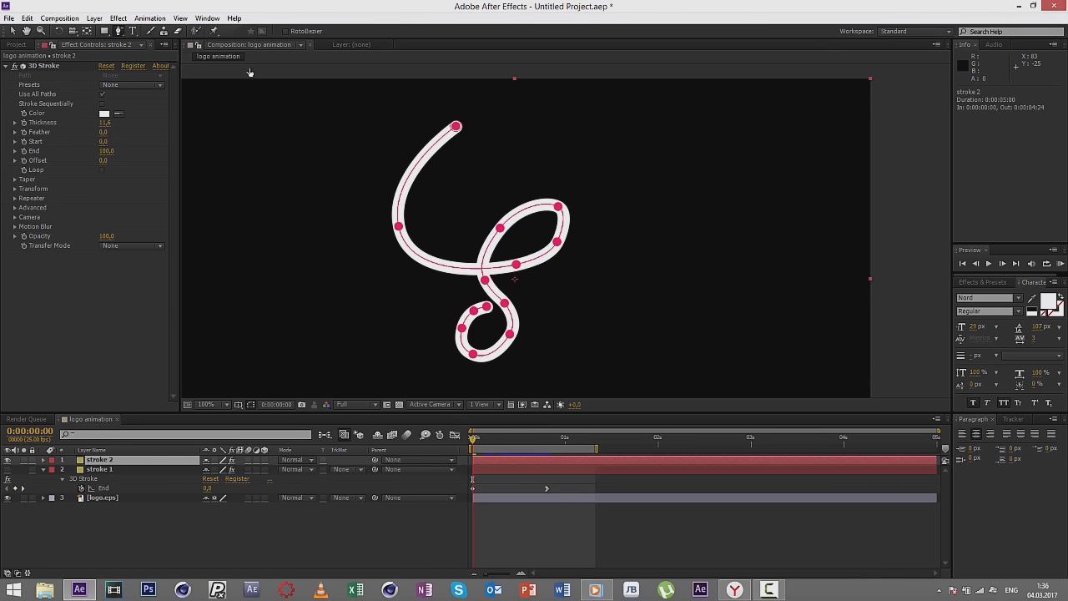
click(456, 126)
click(399, 226)
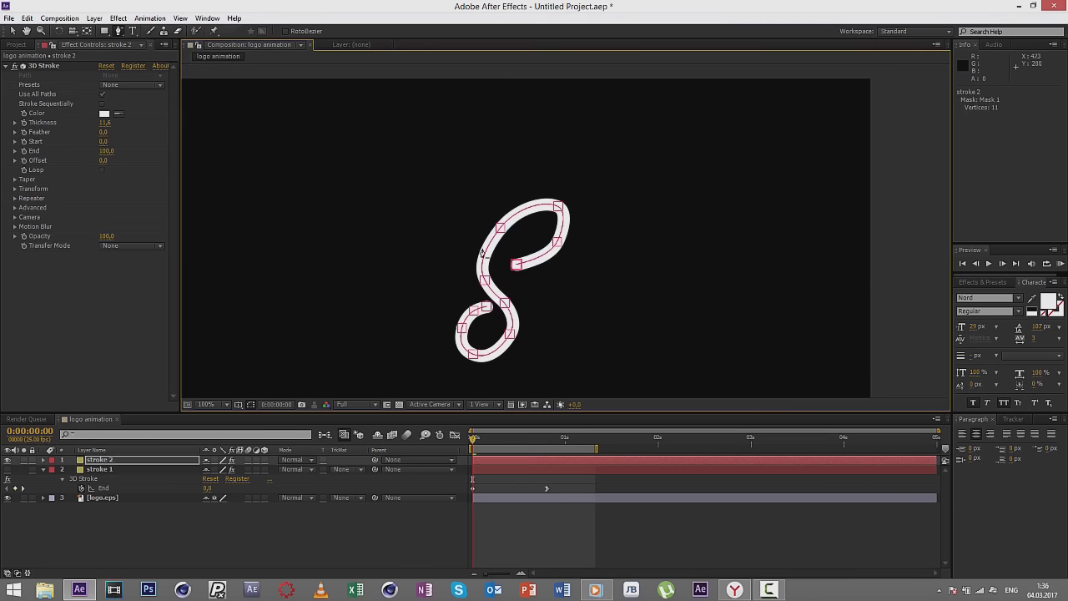
Step: Reshape the tail by pulling its end point inward and adjusting the upper-right vertex and handle
click(12, 31)
scroll(567, 251, up, 1)
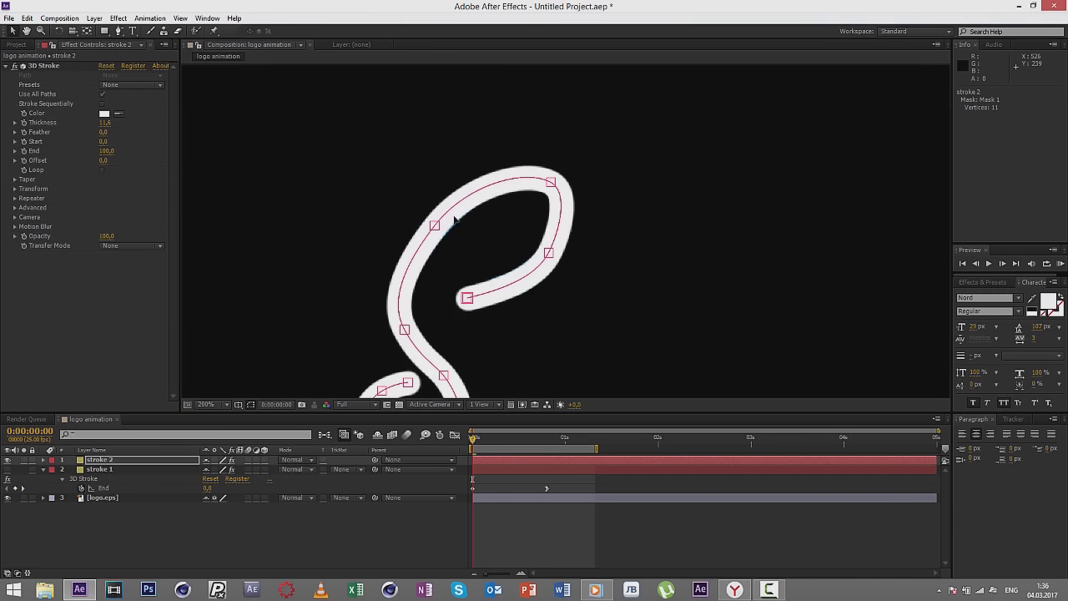
drag(451, 240, 482, 231)
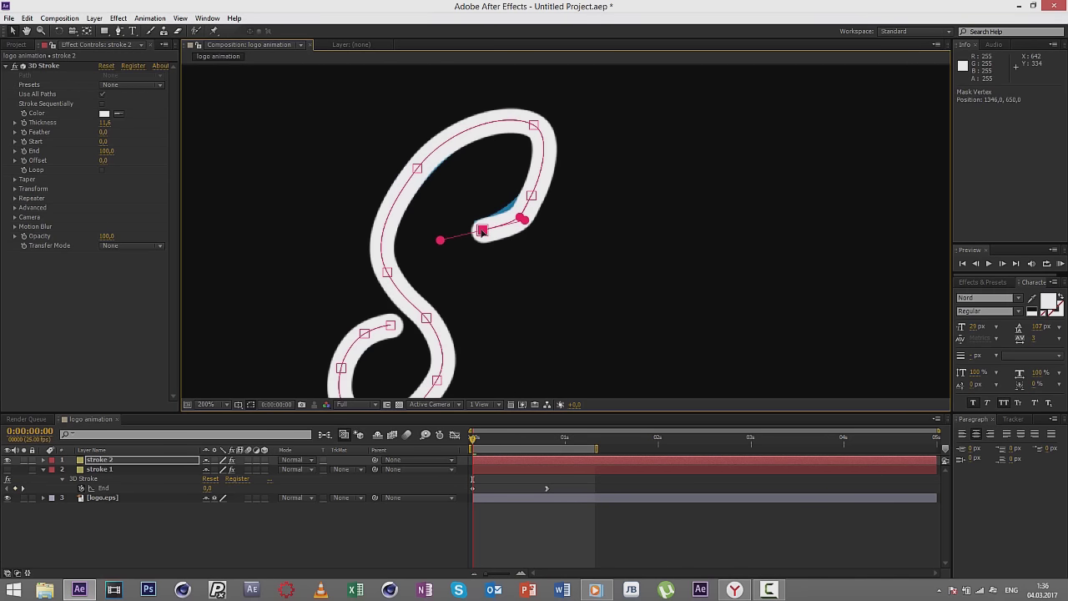
drag(531, 197, 542, 173)
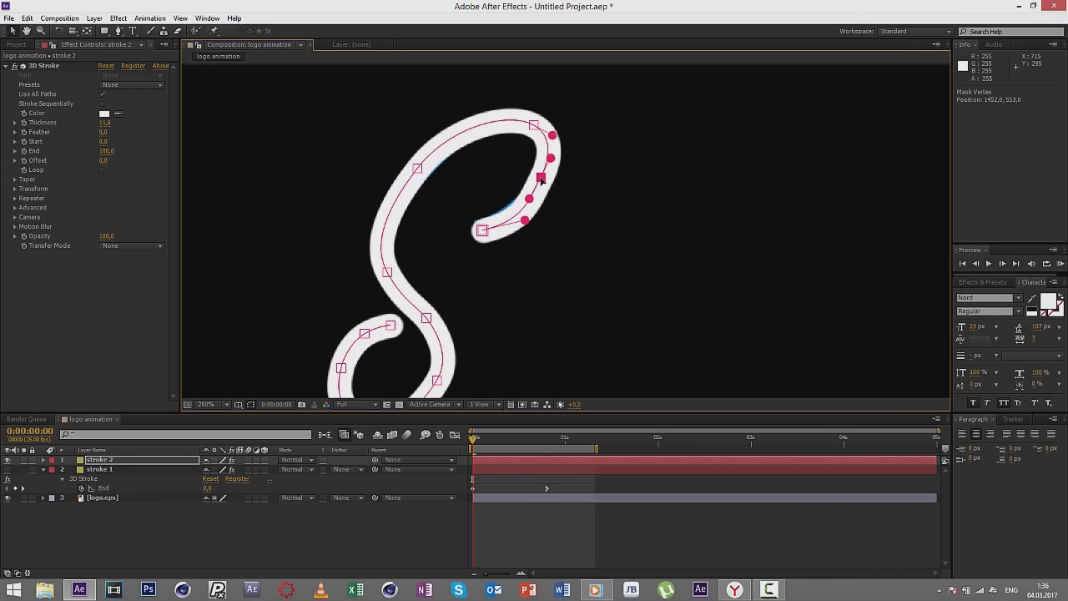
drag(525, 219, 527, 213)
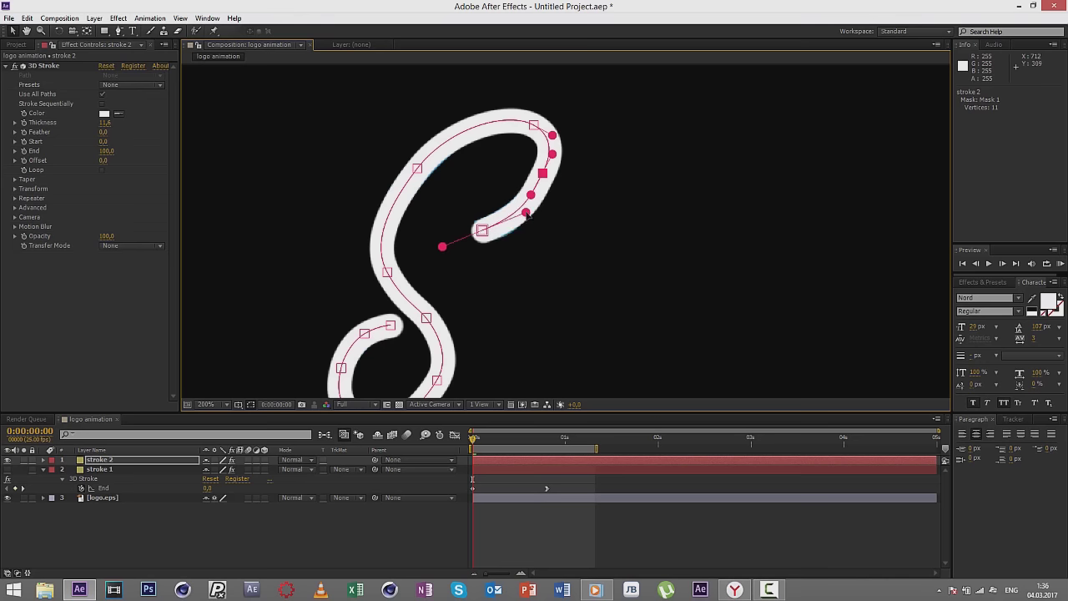
click(481, 234)
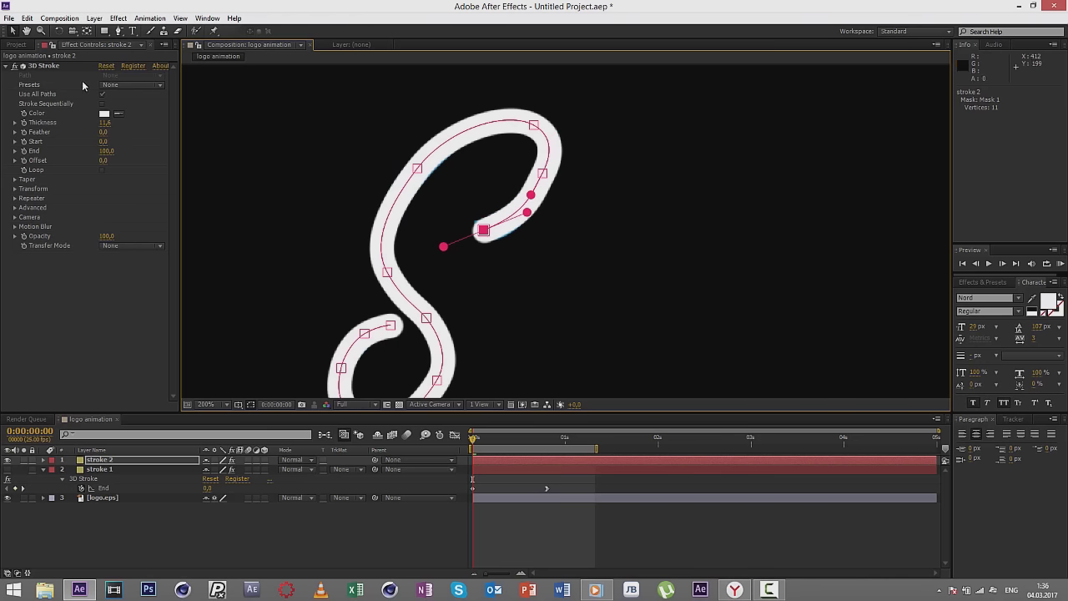
Step: Raise stroke 2's 3D Stroke Thickness to 12,5 and view the finished curve
drag(106, 124, 109, 124)
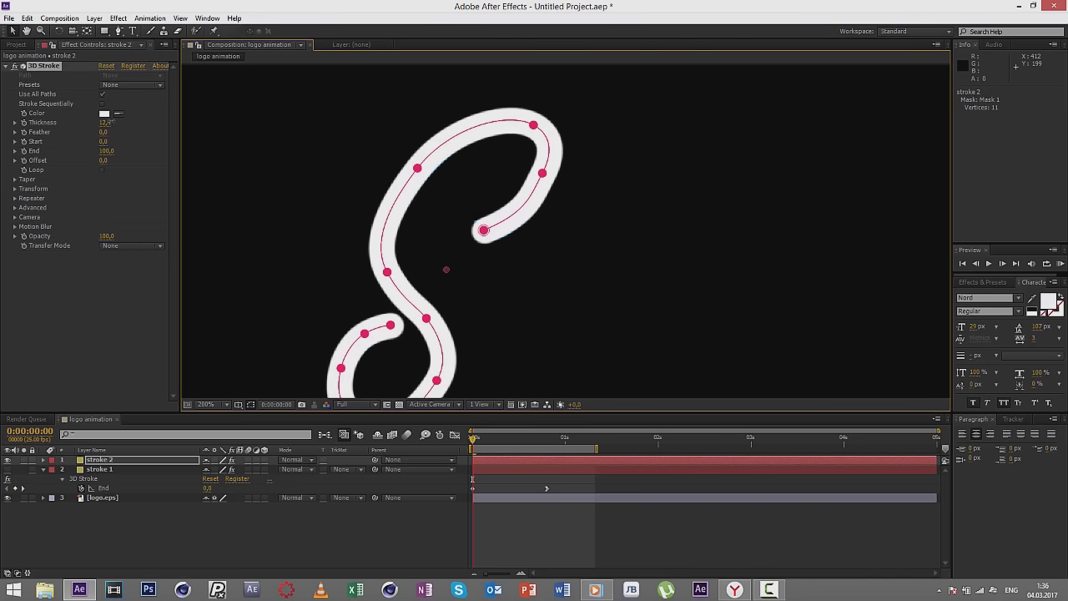
click(484, 232)
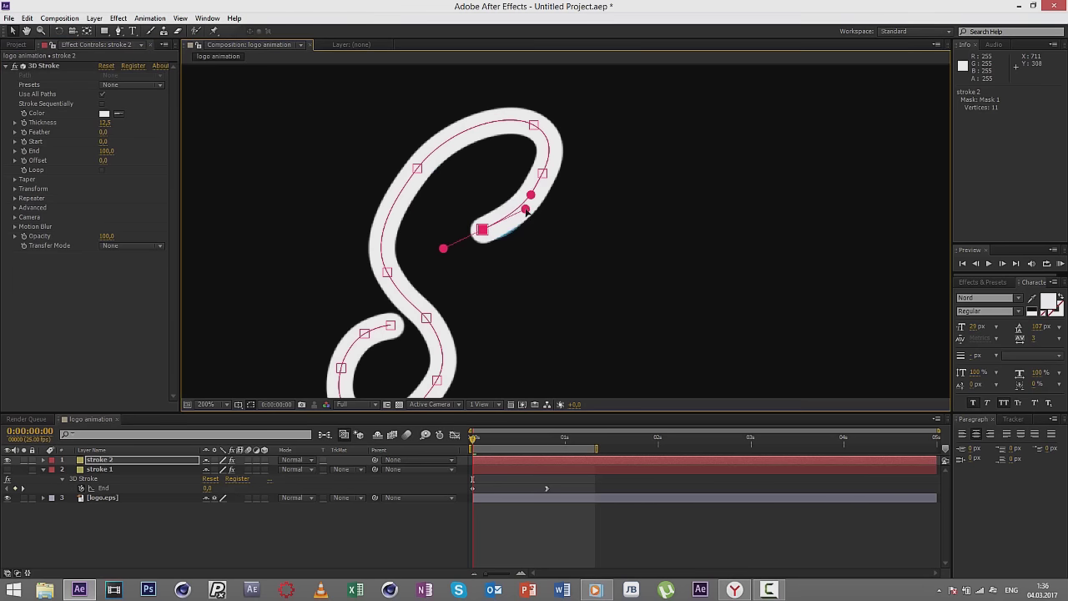
click(638, 223)
scroll(637, 223, down, 2)
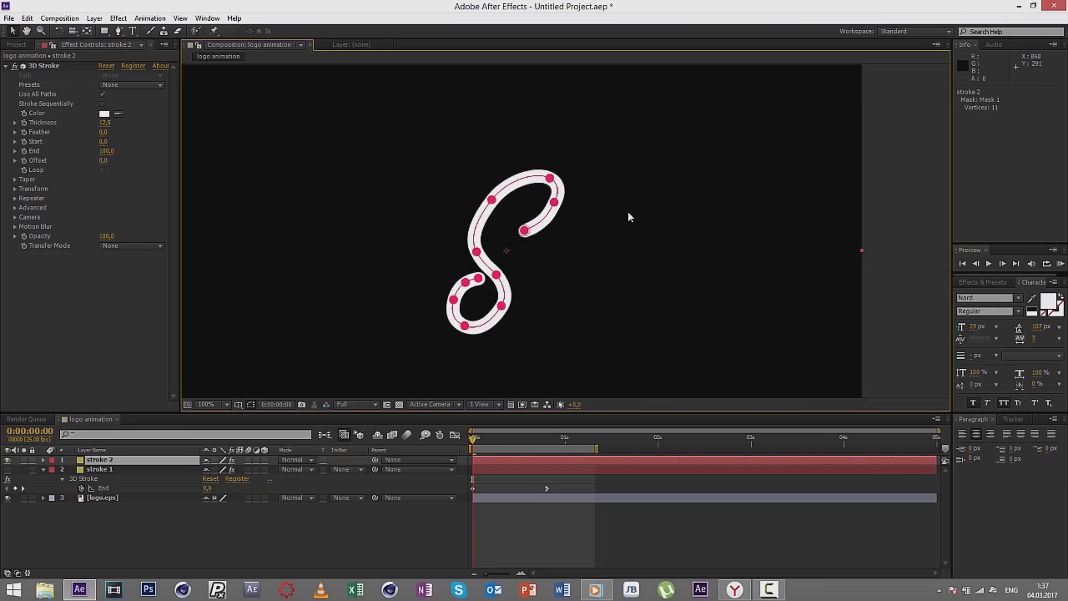
scroll(627, 212, down, 2)
click(800, 206)
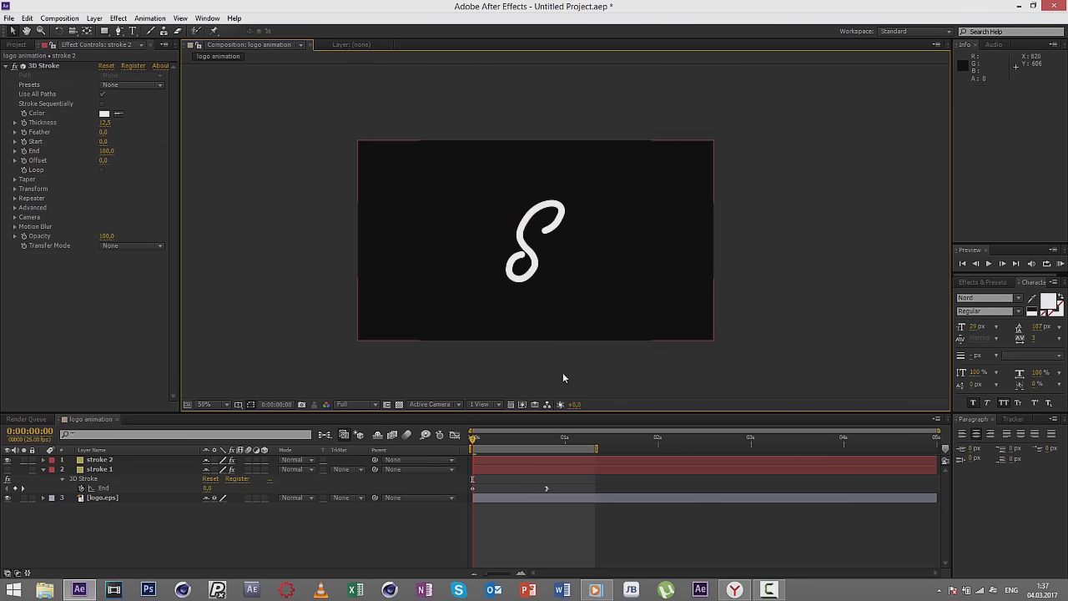
Step: Keyframe stroke 2's 3D Stroke End at 0 on frame 0 and 100 at 0:00:00:20
click(486, 461)
scroll(385, 284, up, 4)
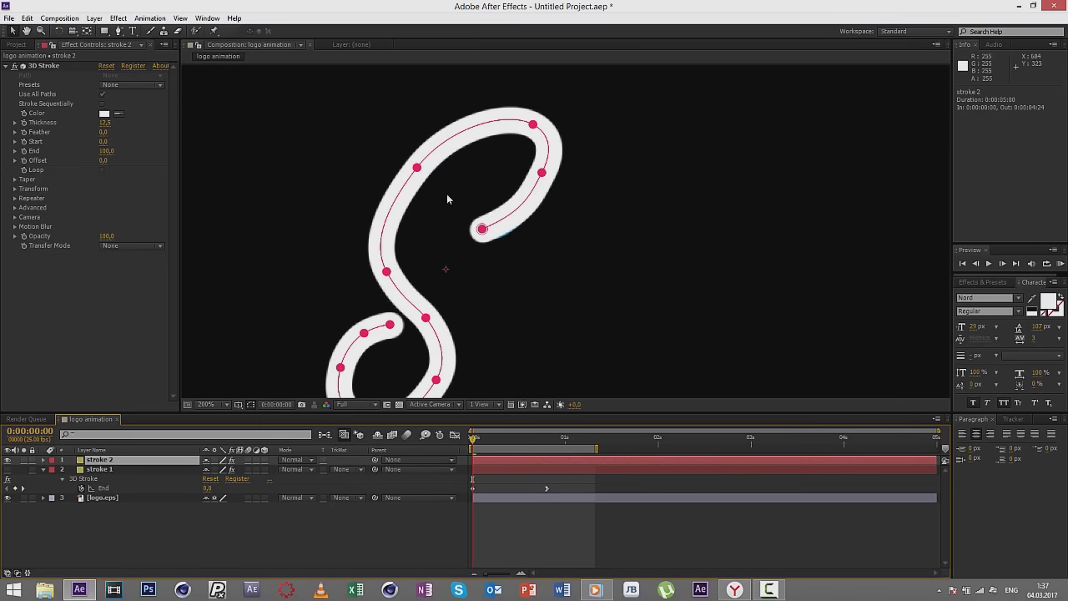
click(26, 157)
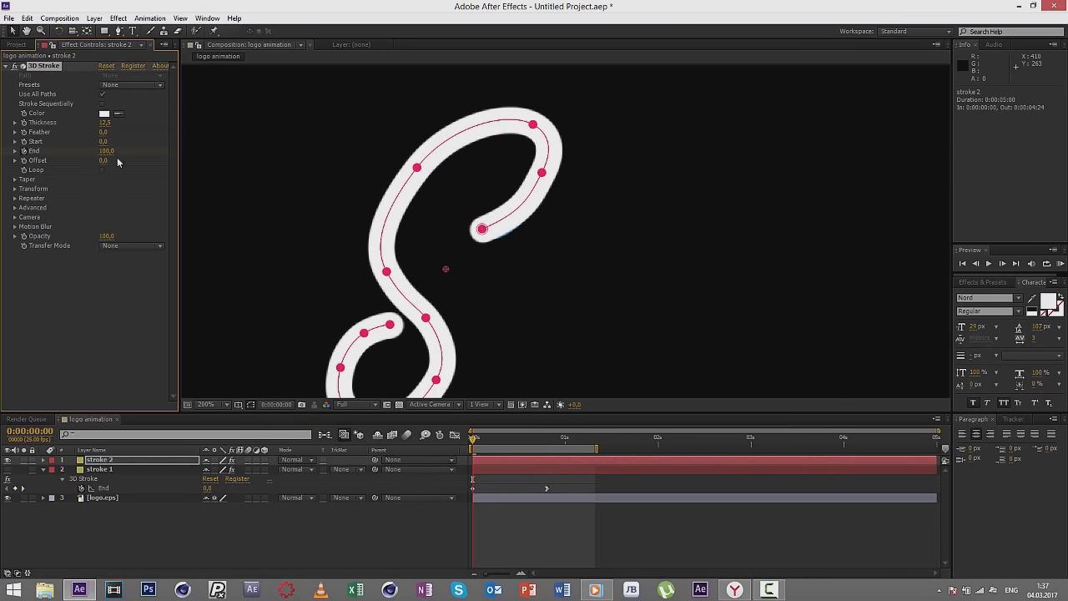
mouse_move(102, 161)
mouse_down()
mouse_move(84, 160)
mouse_move(541, 464)
mouse_up()
key(k)
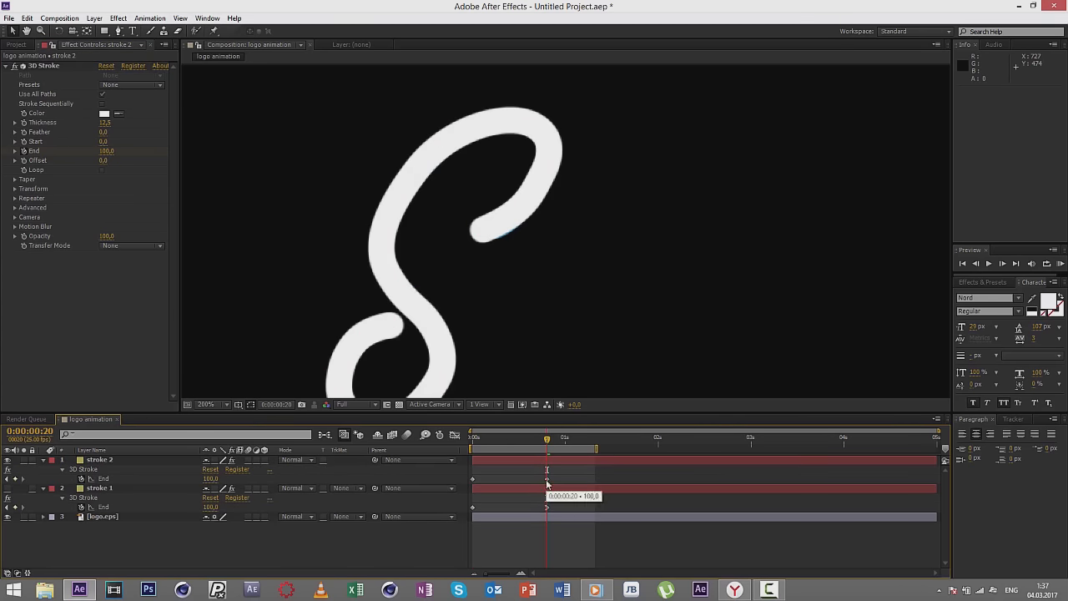
Step: Apply Easy Ease In to the frame-20 End keyframe and preview the draw-on
right_click(546, 478)
click(710, 508)
key(comma)
key(space)
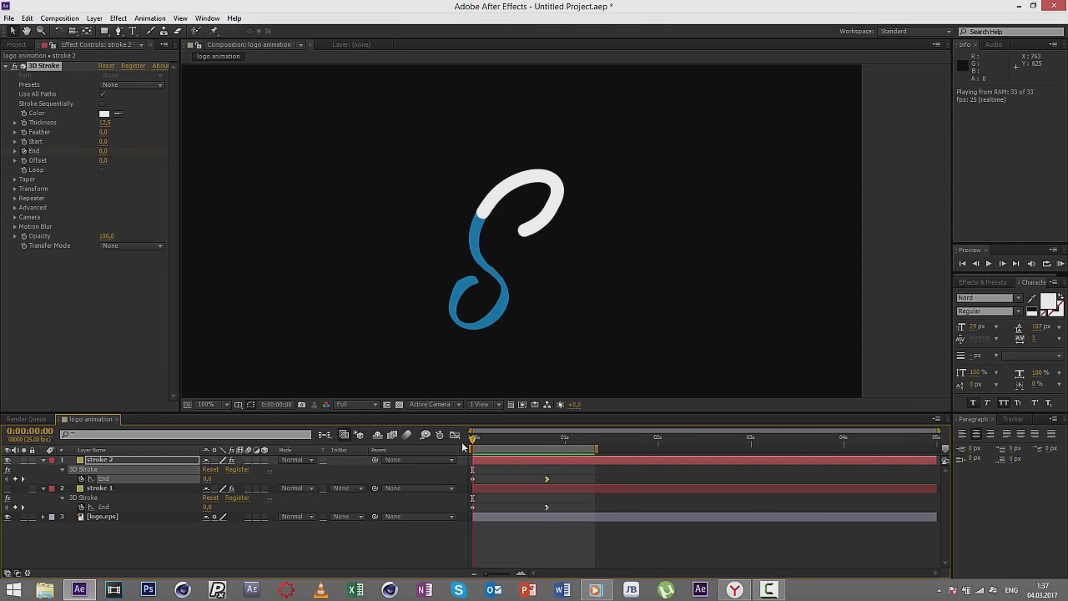
key(space)
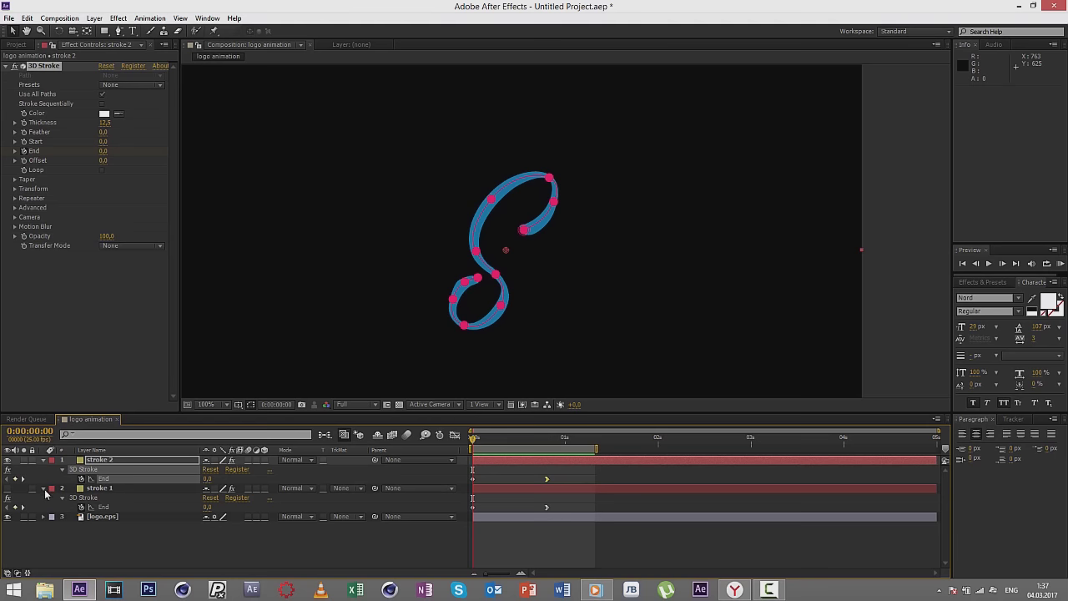
Step: Collapse both stroke layers and drag logo.eps up between stroke 2 and stroke 1
click(42, 488)
click(43, 460)
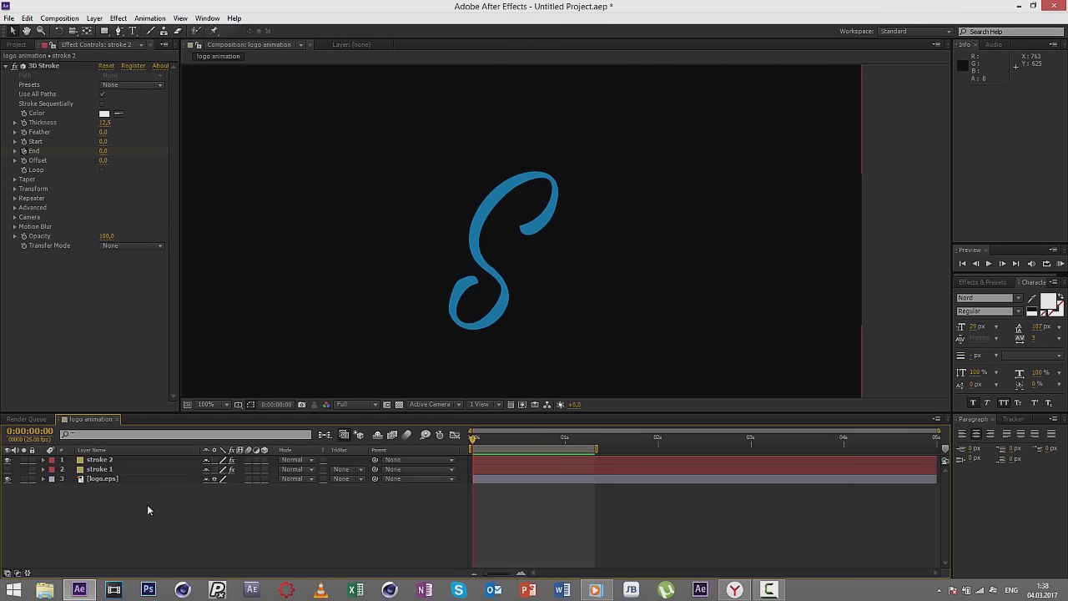
click(119, 478)
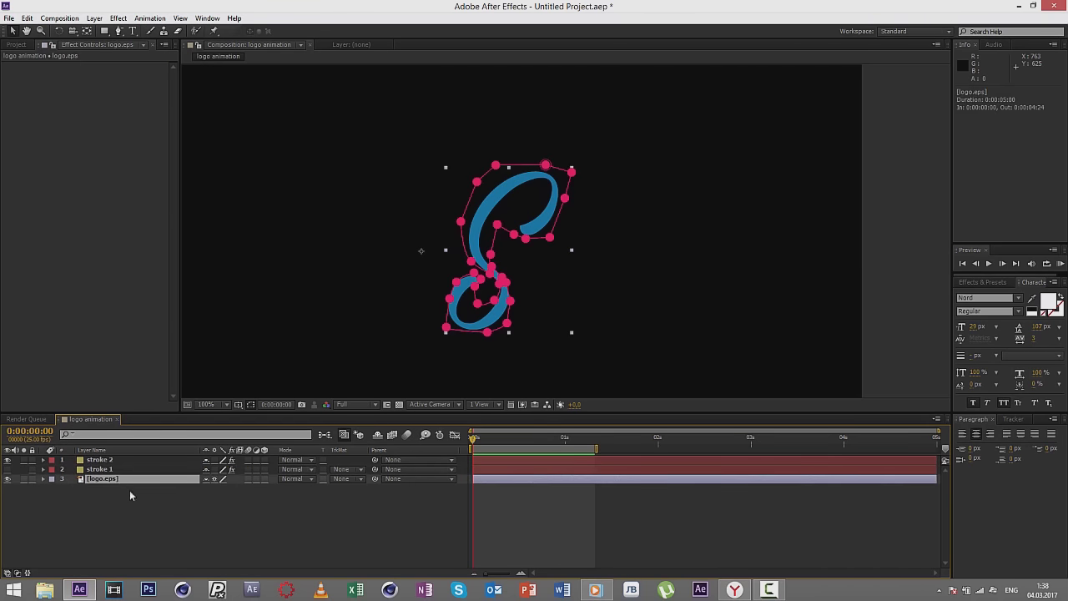
click(129, 490)
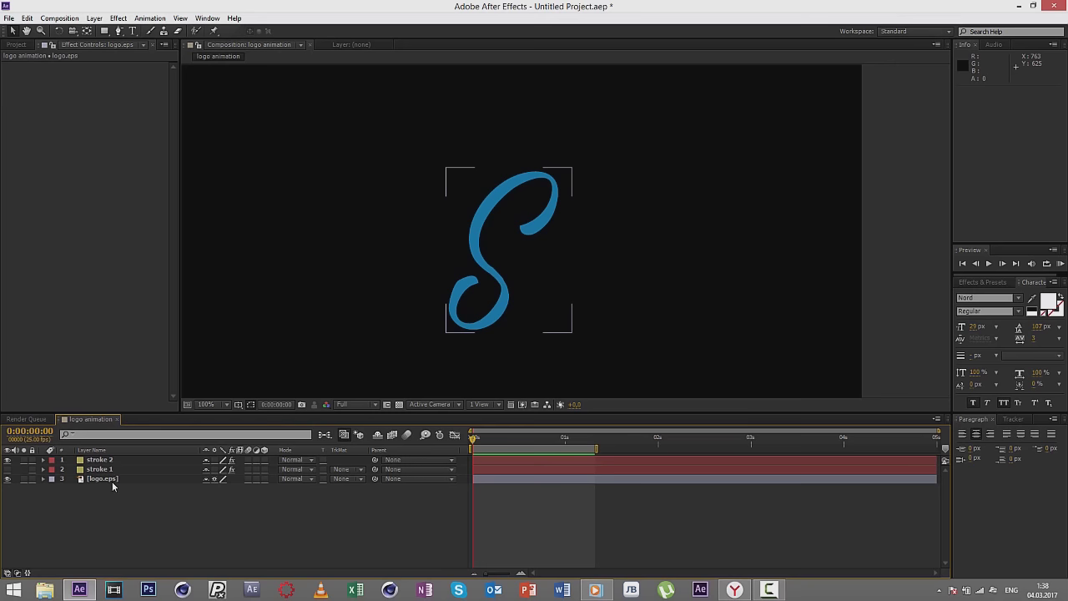
mouse_move(114, 479)
mouse_down()
mouse_move(125, 469)
mouse_move(111, 471)
mouse_up()
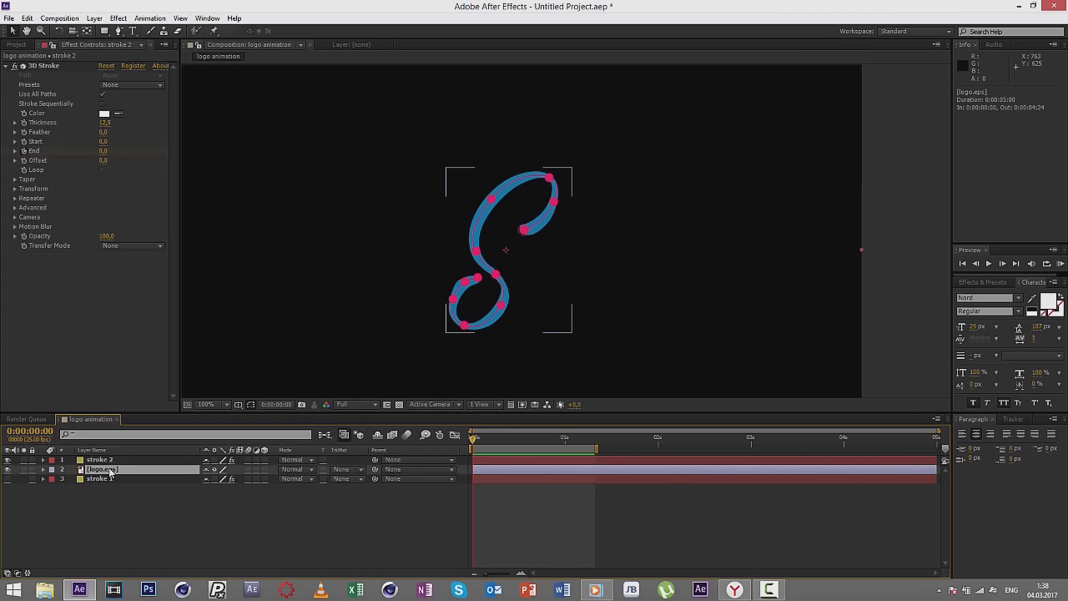
click(108, 471)
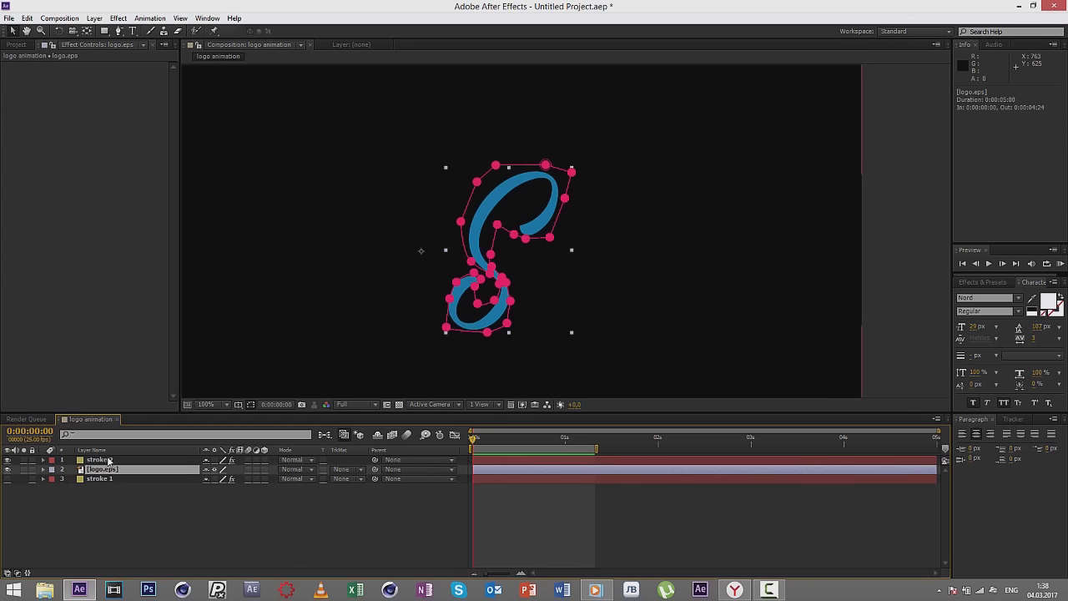
click(349, 470)
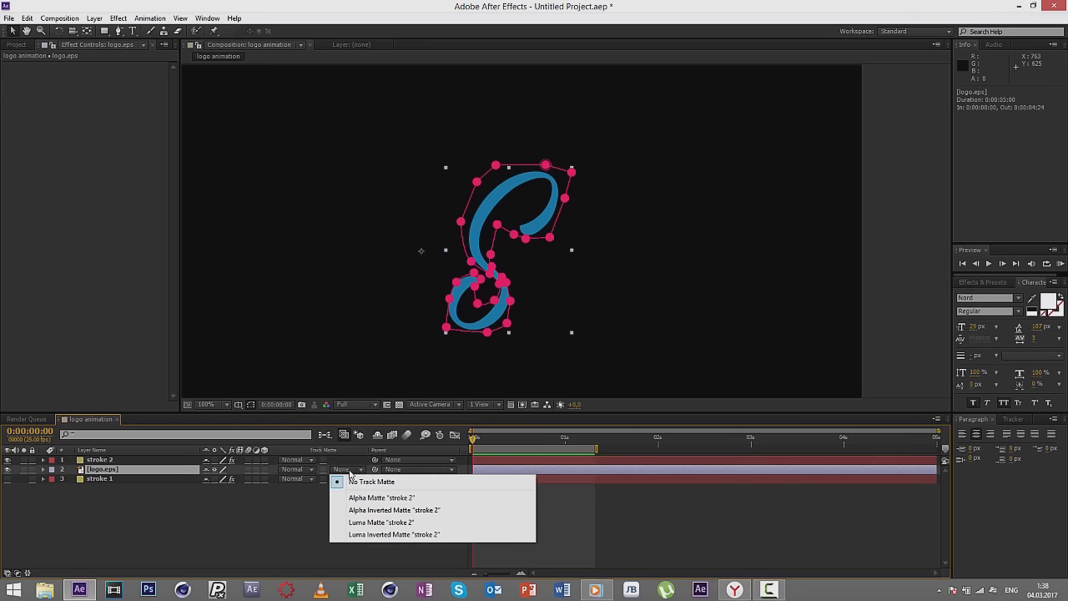
Step: Set logo.eps's track matte to stroke 2's Alpha
click(347, 464)
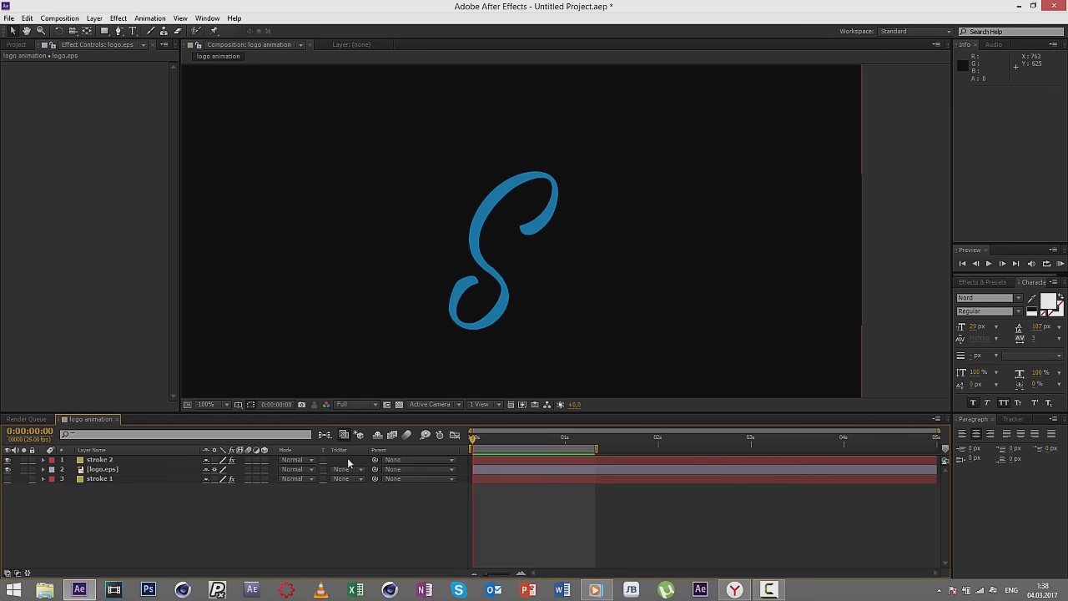
click(348, 470)
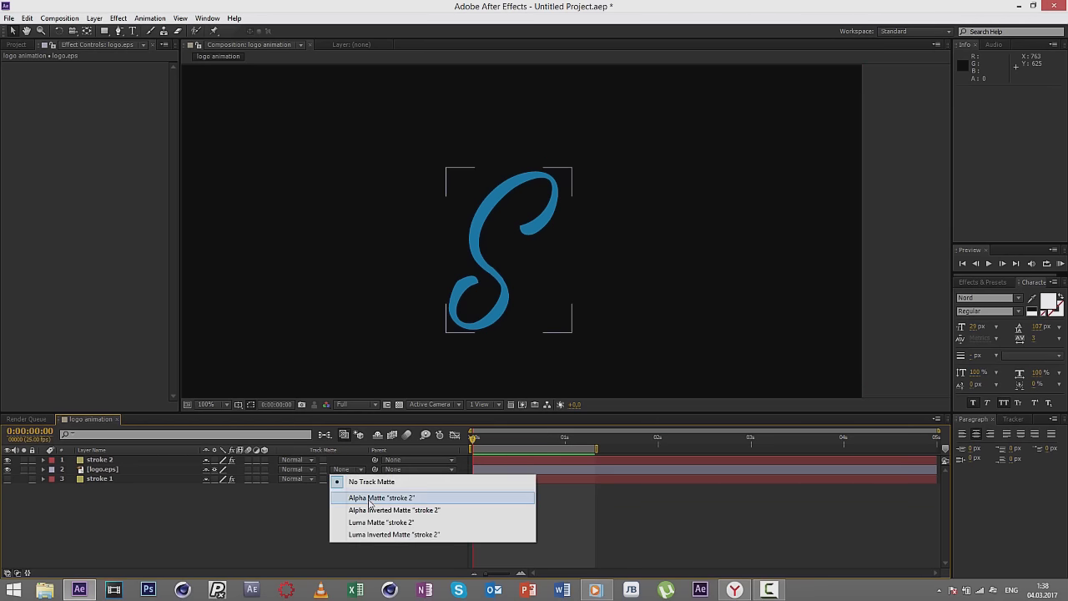
click(369, 499)
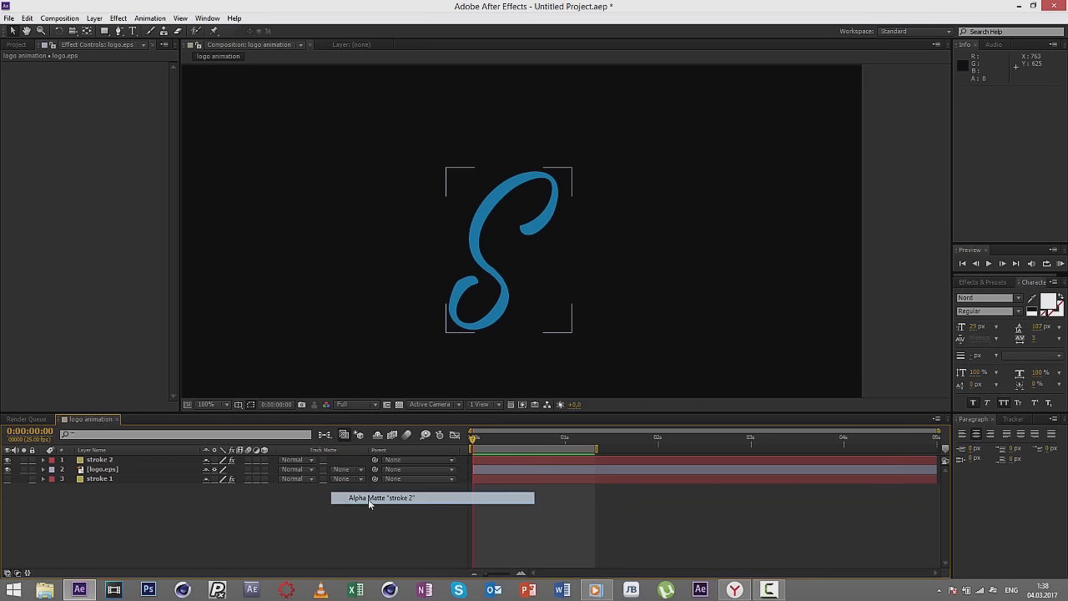
Step: Play back and scrub the animation to watch the blue S revealed through the matte
click(992, 263)
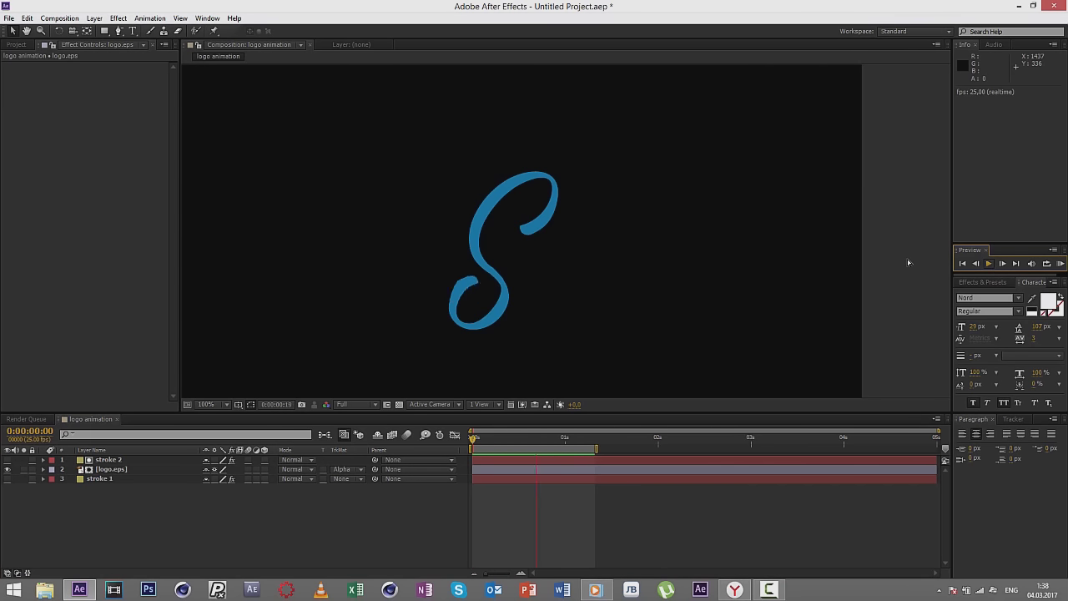
click(474, 448)
drag(474, 447, 559, 435)
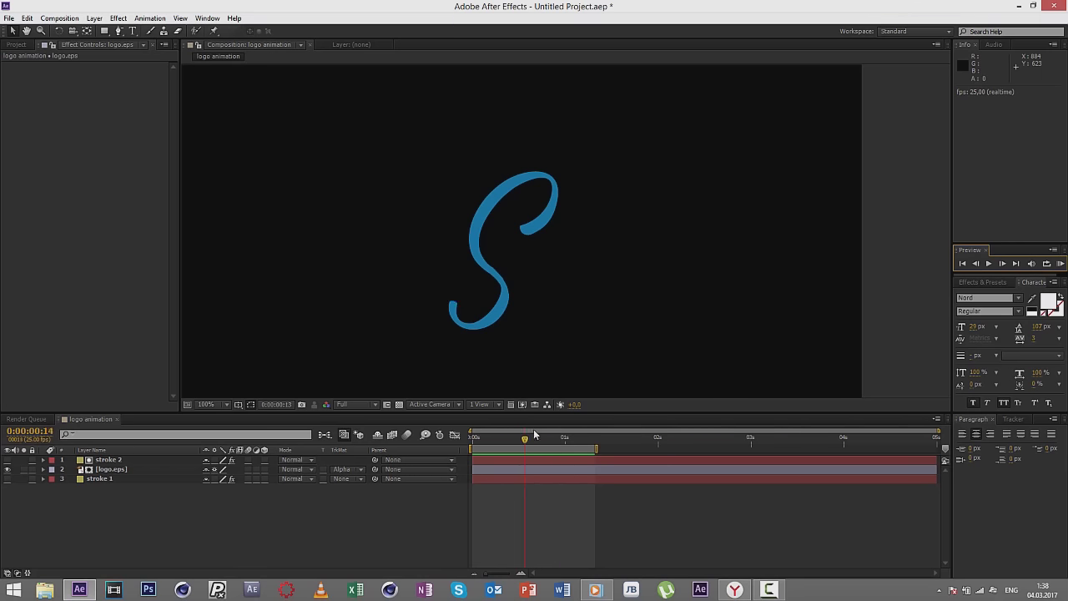
key(space)
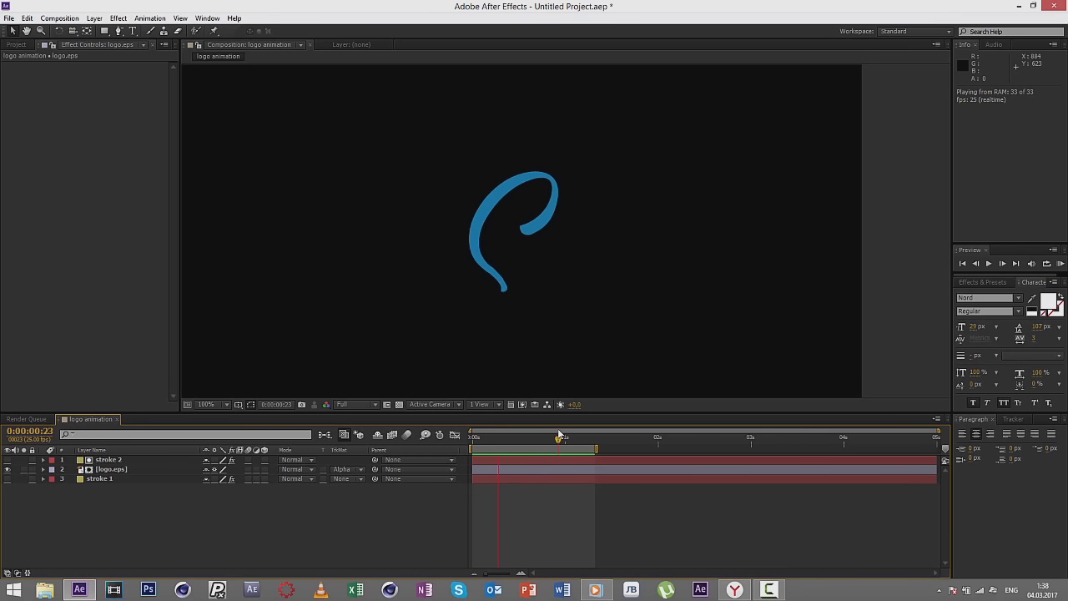
key(space)
key(space)
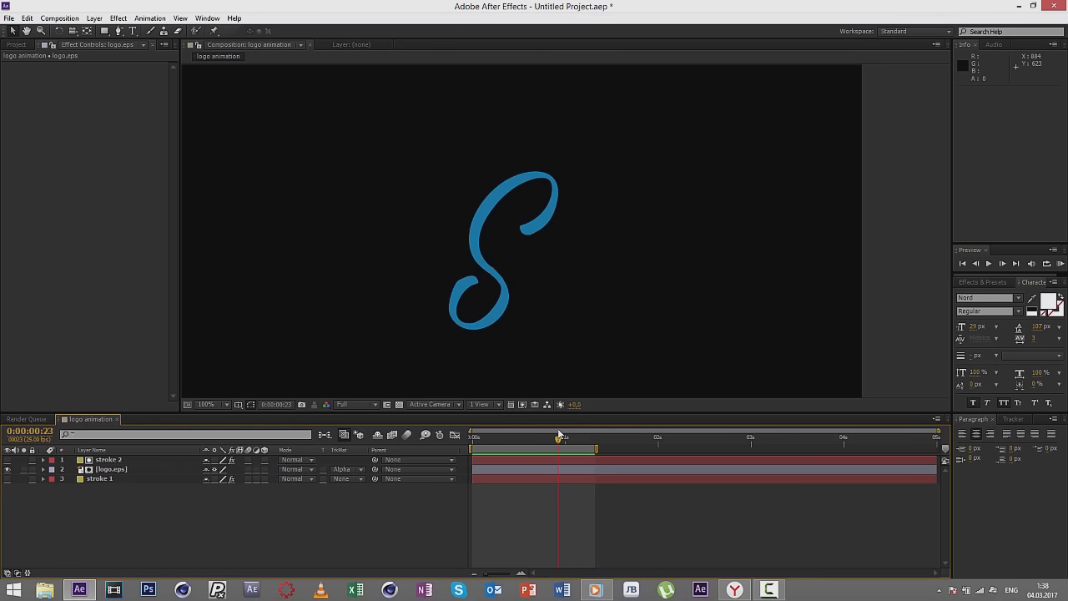
key(space)
key(space)
key(space)
key(space)
Step: Move stroke 1 to the top of the stack and make both stroke layers visible
click(113, 478)
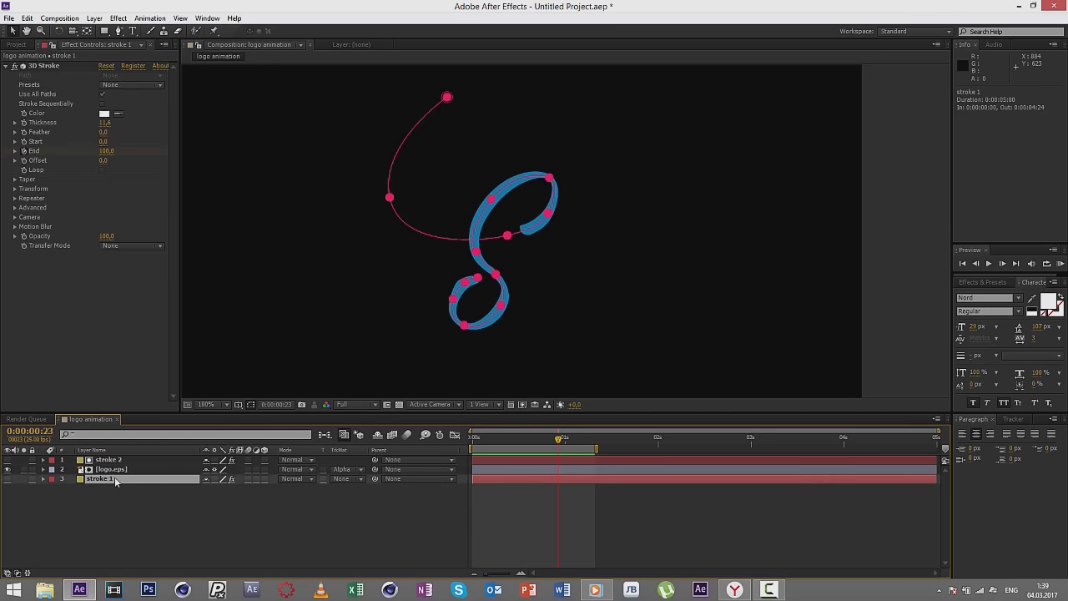
drag(114, 477, 117, 455)
click(134, 493)
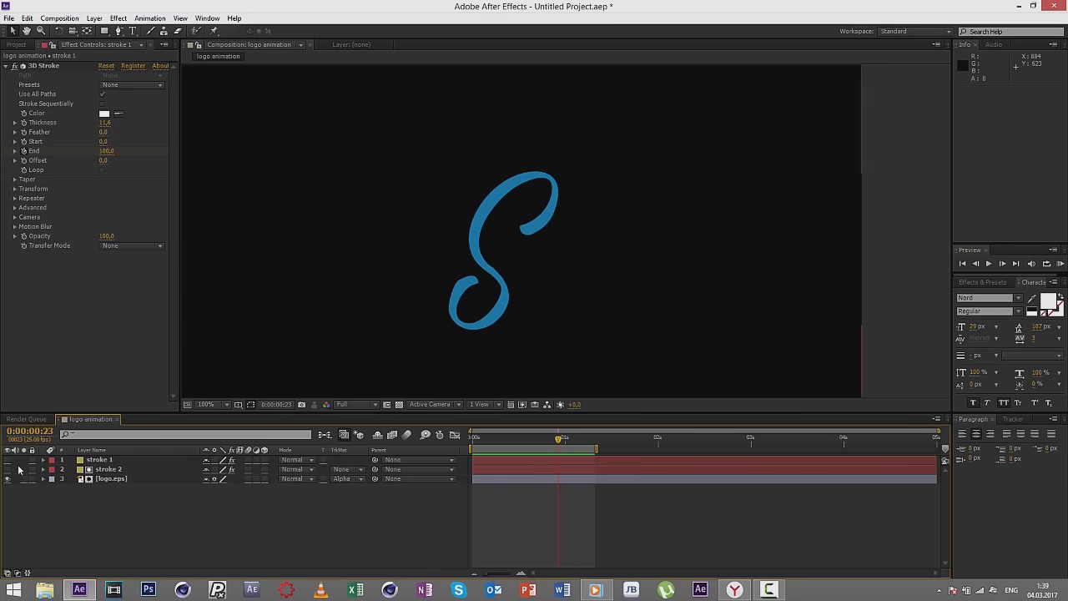
drag(6, 469, 7, 459)
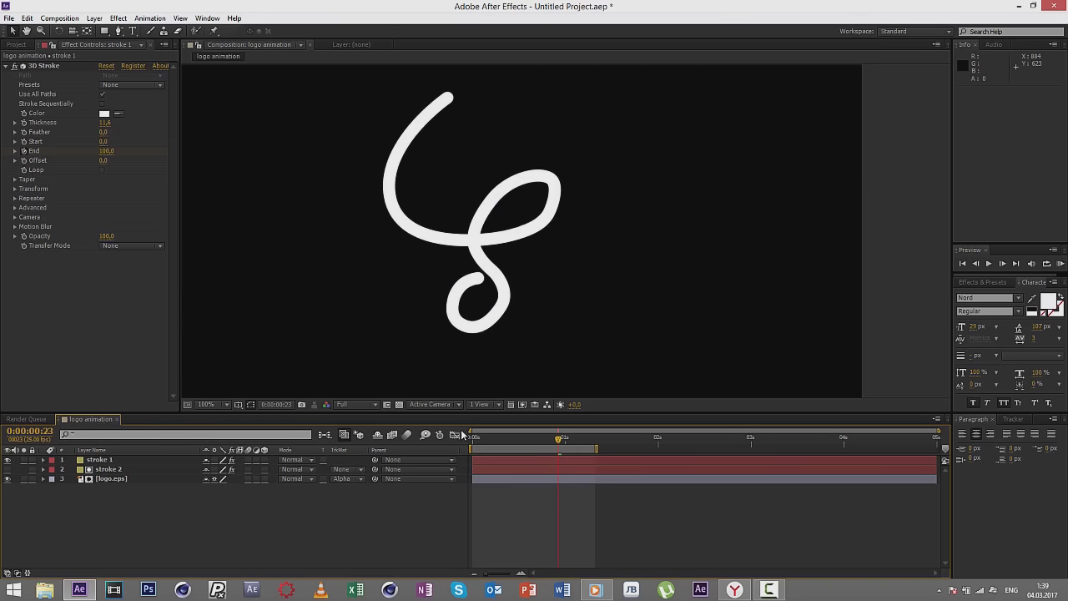
drag(489, 437, 490, 423)
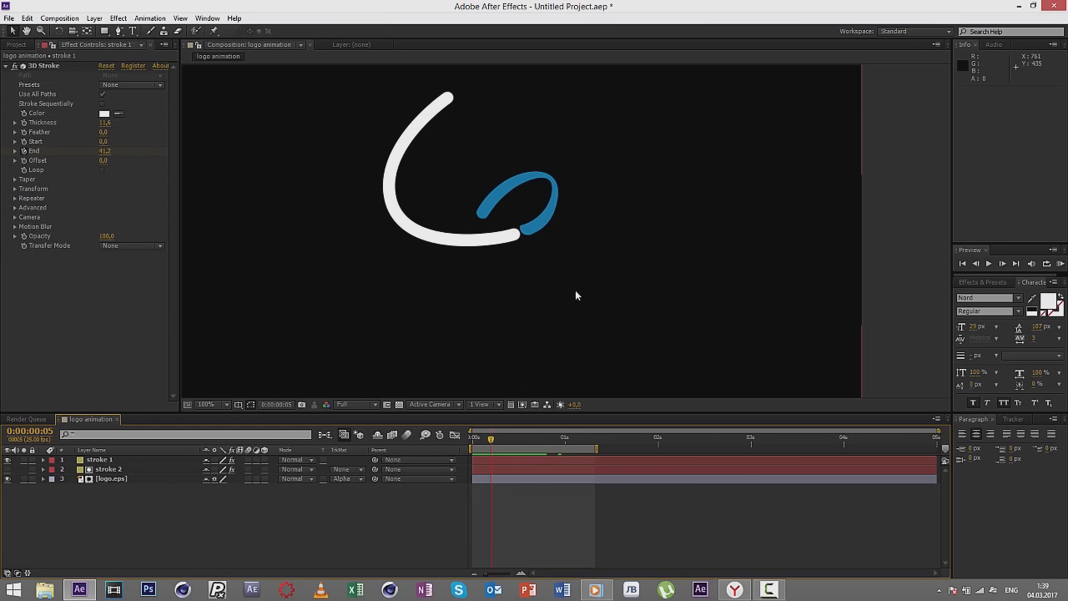
mouse_move(491, 439)
mouse_down()
mouse_move(501, 445)
mouse_move(484, 449)
mouse_up()
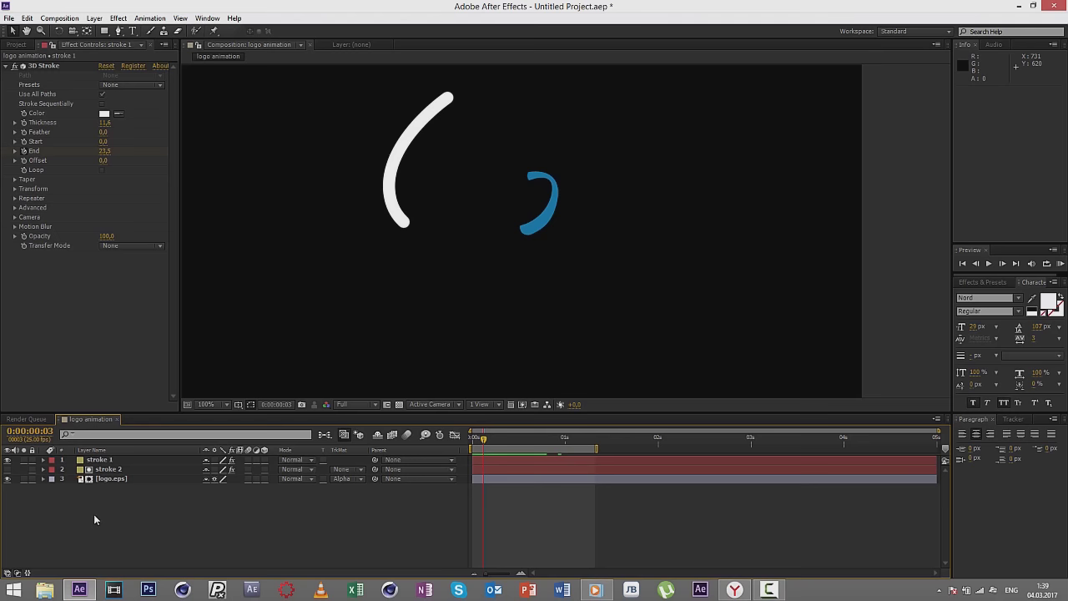
Step: Slide stroke 2 and logo.eps to start at 0:00:00:06, then scrub to compare the offset strokes
drag(94, 513, 125, 472)
drag(482, 474, 539, 475)
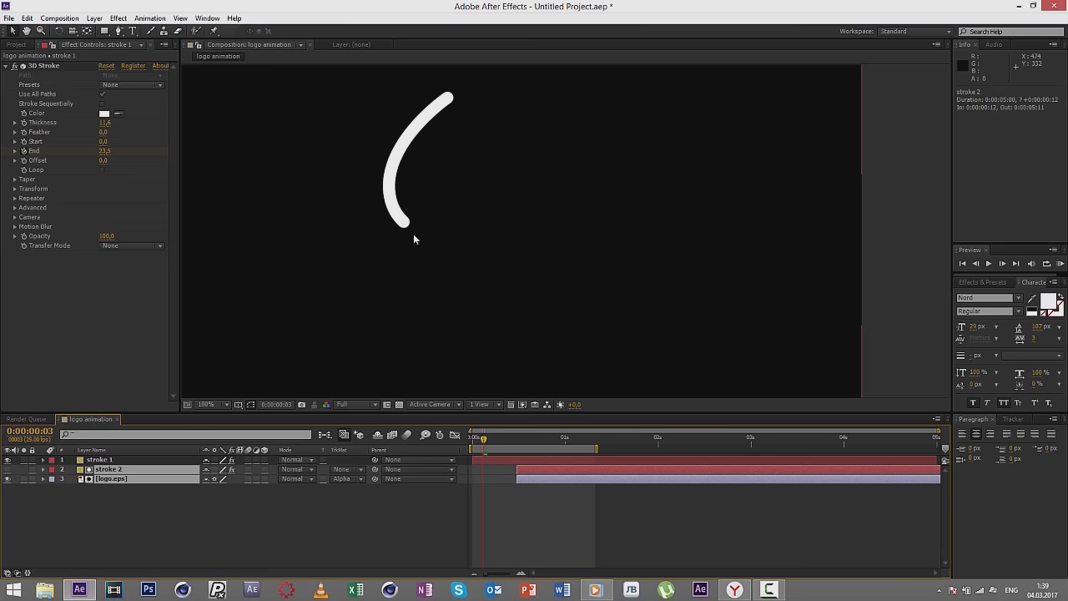
drag(484, 438, 501, 438)
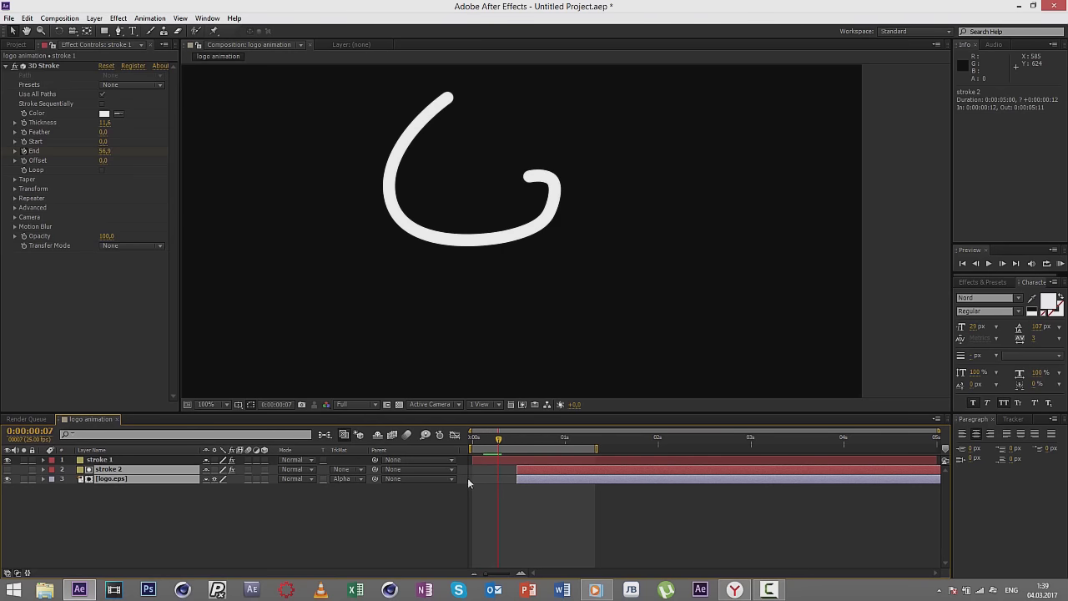
drag(555, 474, 532, 474)
click(492, 438)
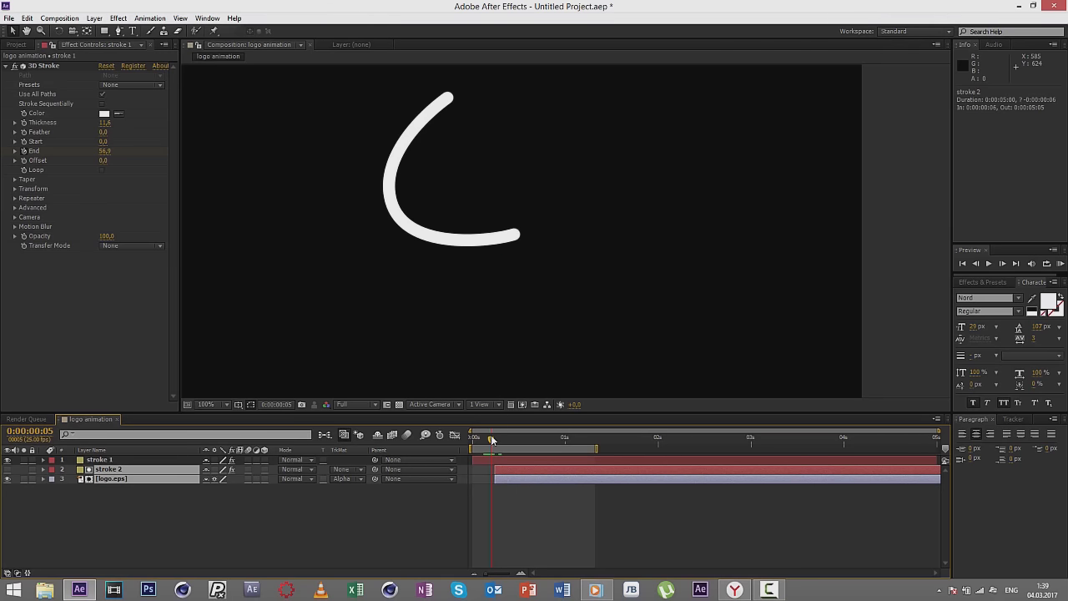
drag(492, 439, 499, 439)
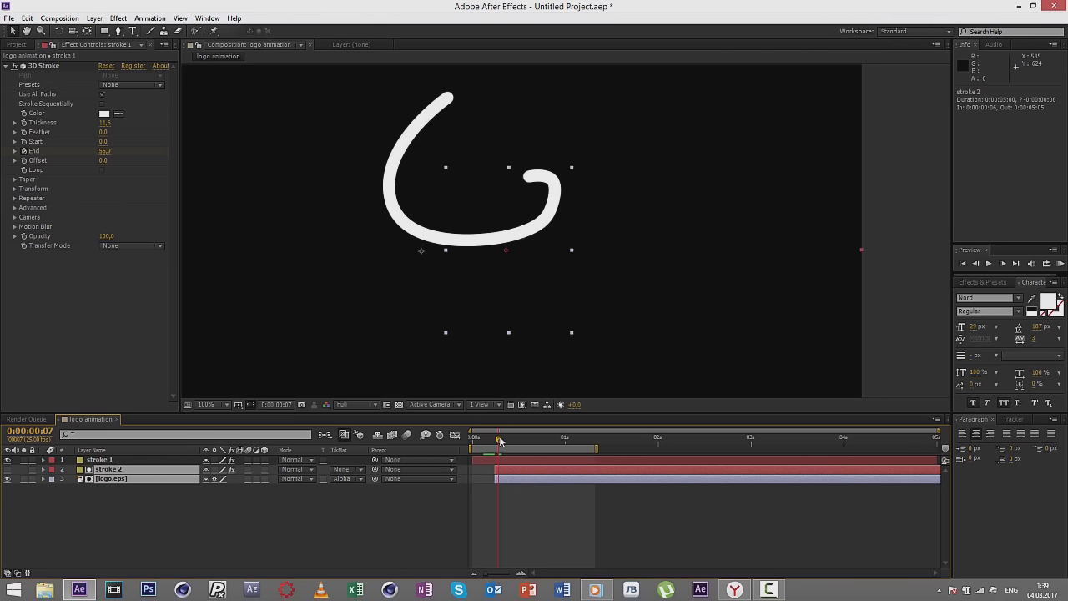
drag(500, 440, 506, 438)
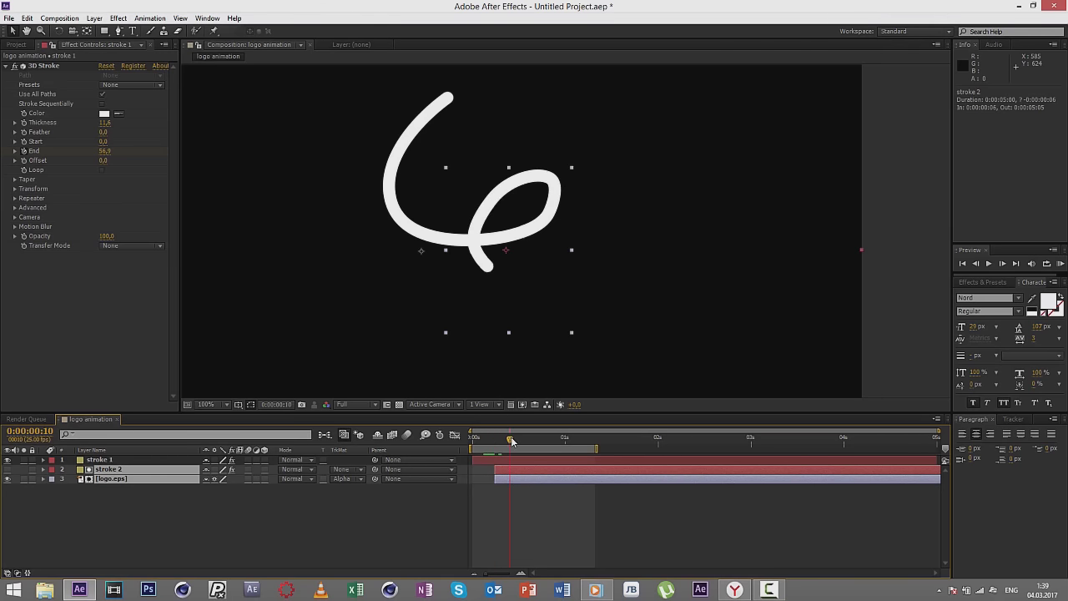
Step: Temporarily lower stroke 1's Opacity to 66% to see the layers beneath
click(7, 459)
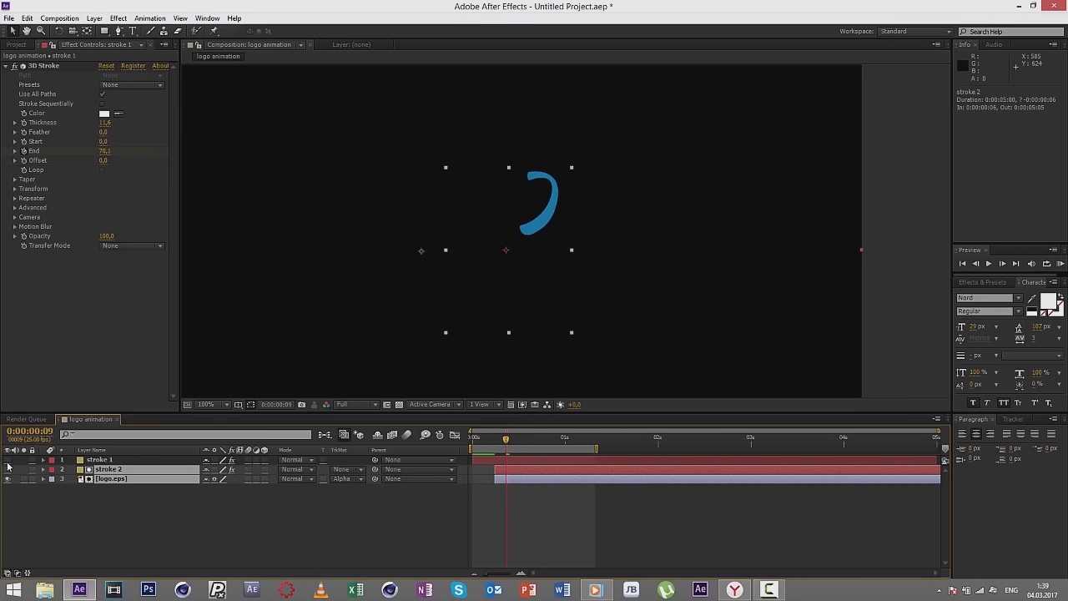
click(7, 459)
click(132, 460)
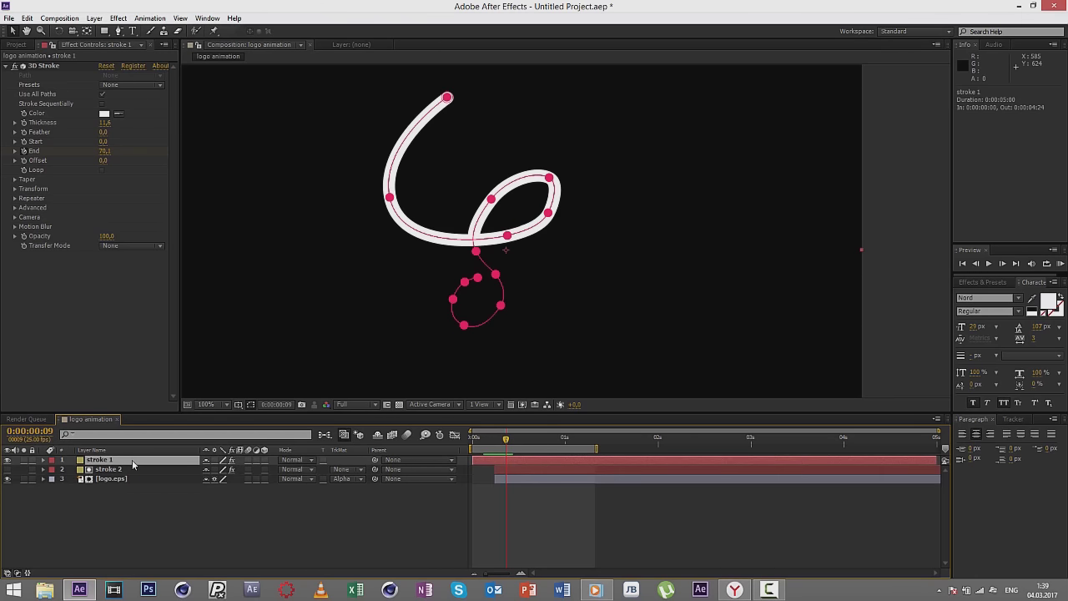
key(alt+shift+t)
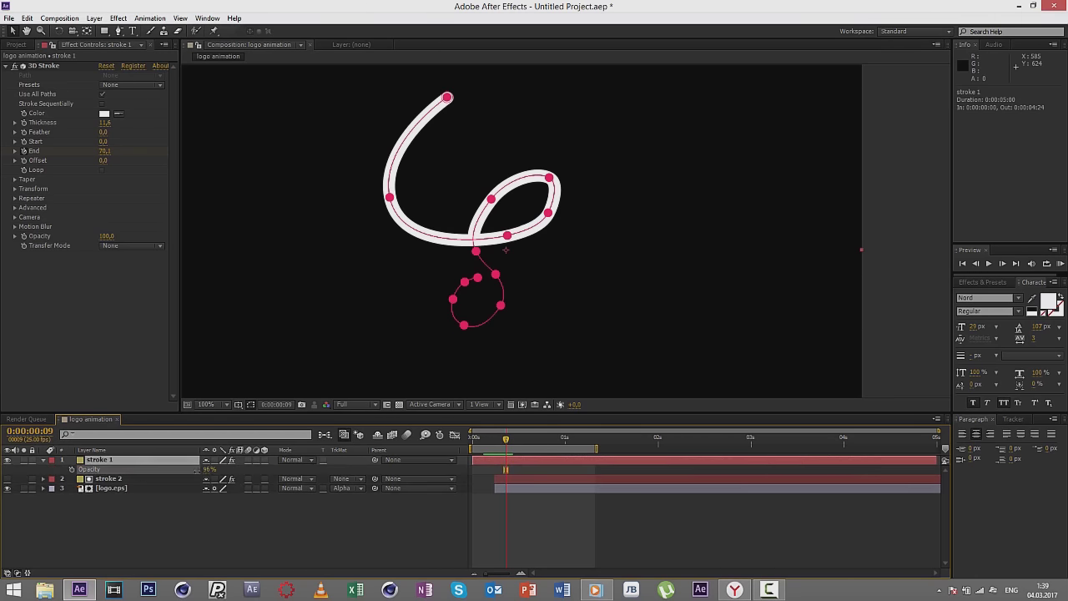
drag(209, 469, 196, 468)
Step: Trim stroke 2 and logo.eps so both start at frame 5
drag(507, 442, 495, 444)
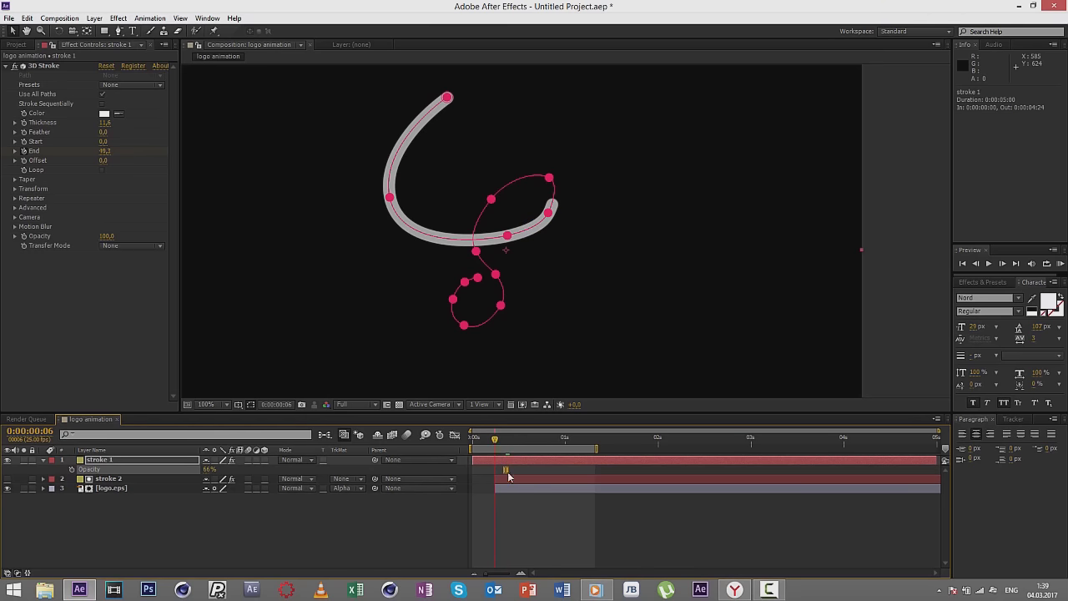
click(512, 497)
mouse_move(456, 498)
mouse_down()
mouse_move(510, 485)
mouse_move(491, 442)
mouse_up()
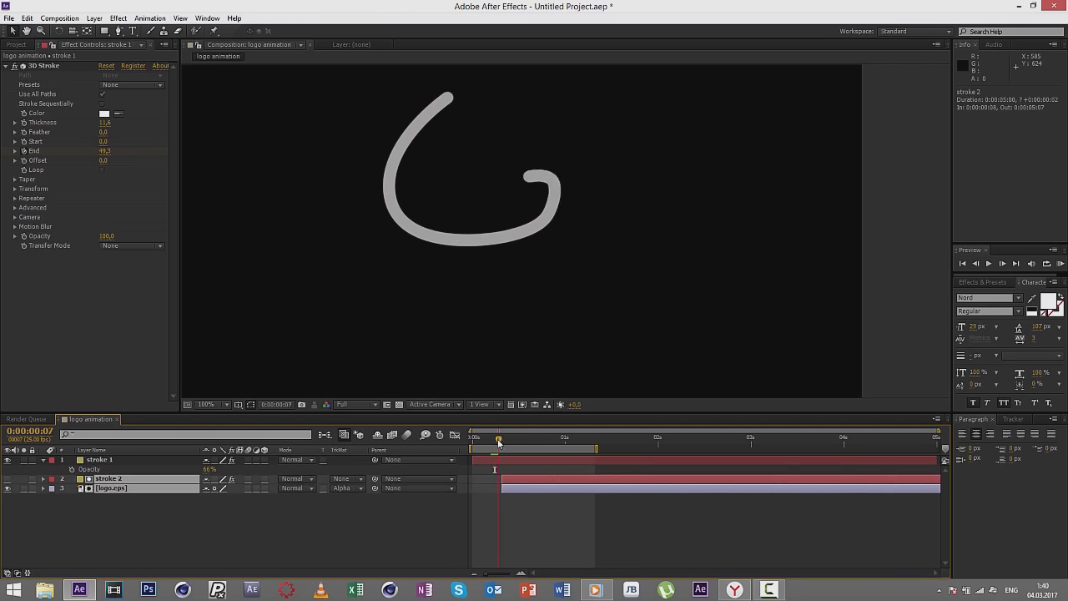
key(bracketleft)
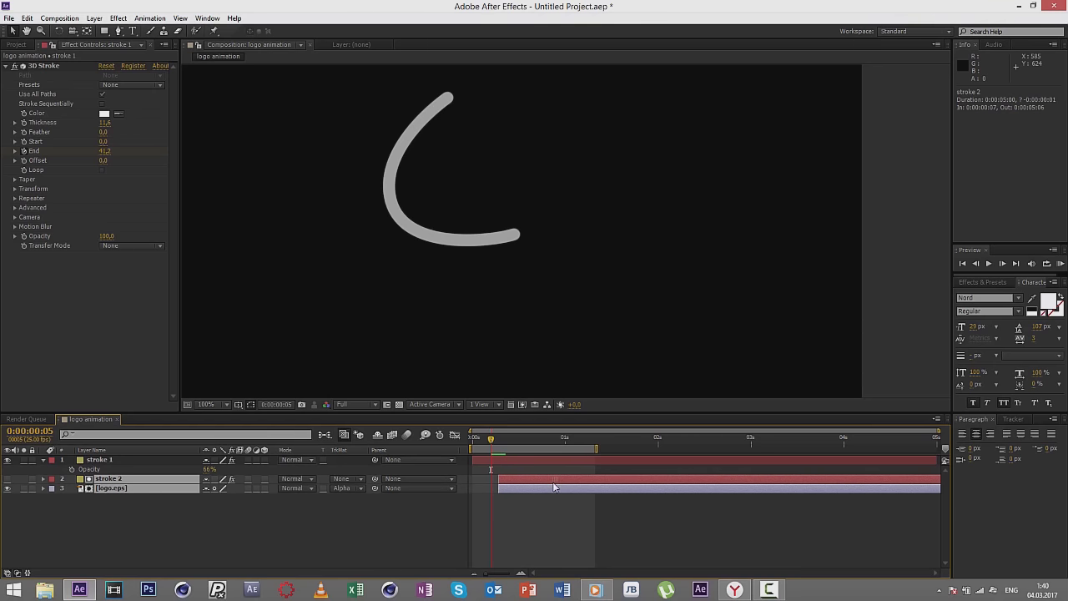
drag(489, 438, 499, 451)
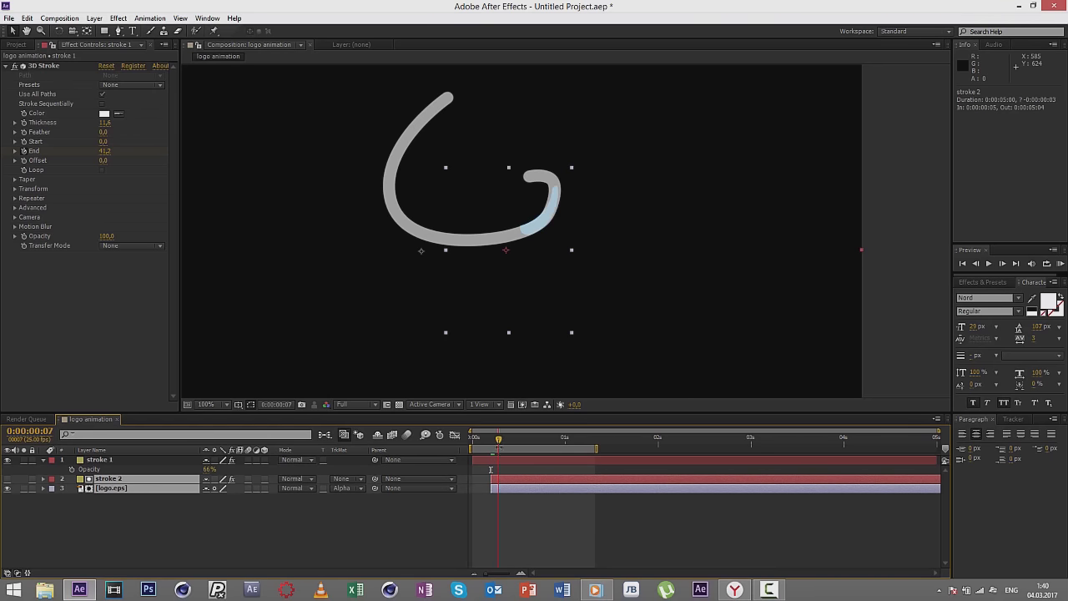
click(233, 551)
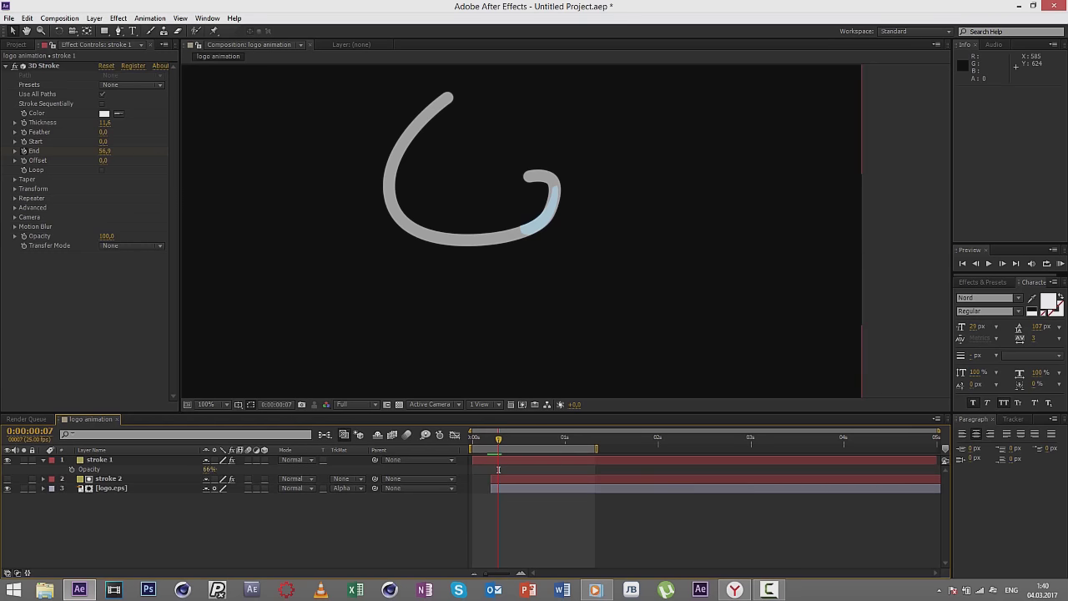
Step: Return stroke 1's Opacity to 100% and reselect the stroke 1 layer
drag(210, 469, 305, 471)
click(304, 529)
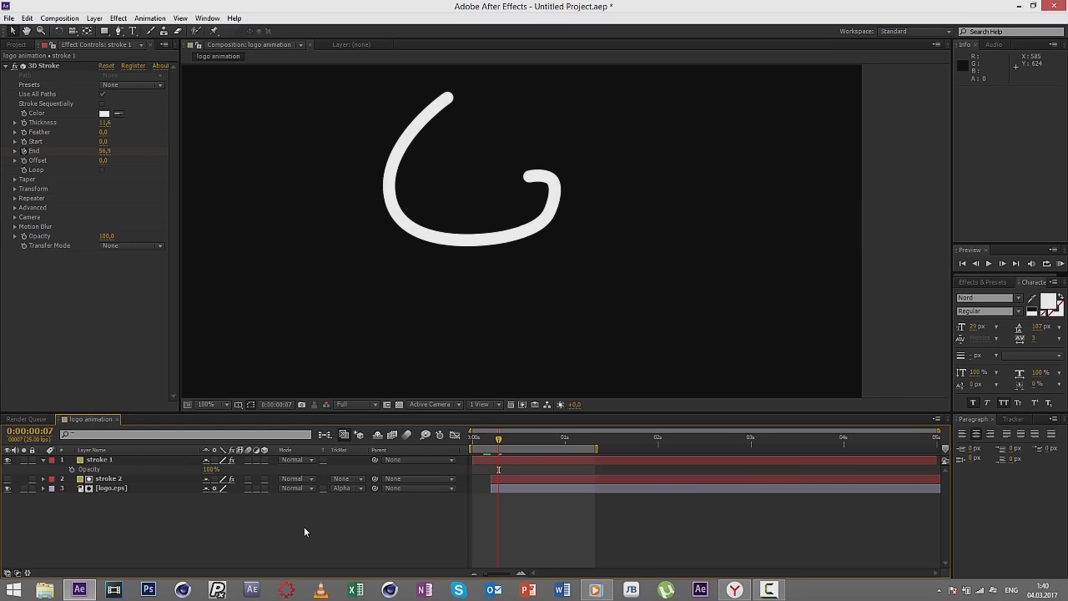
click(512, 459)
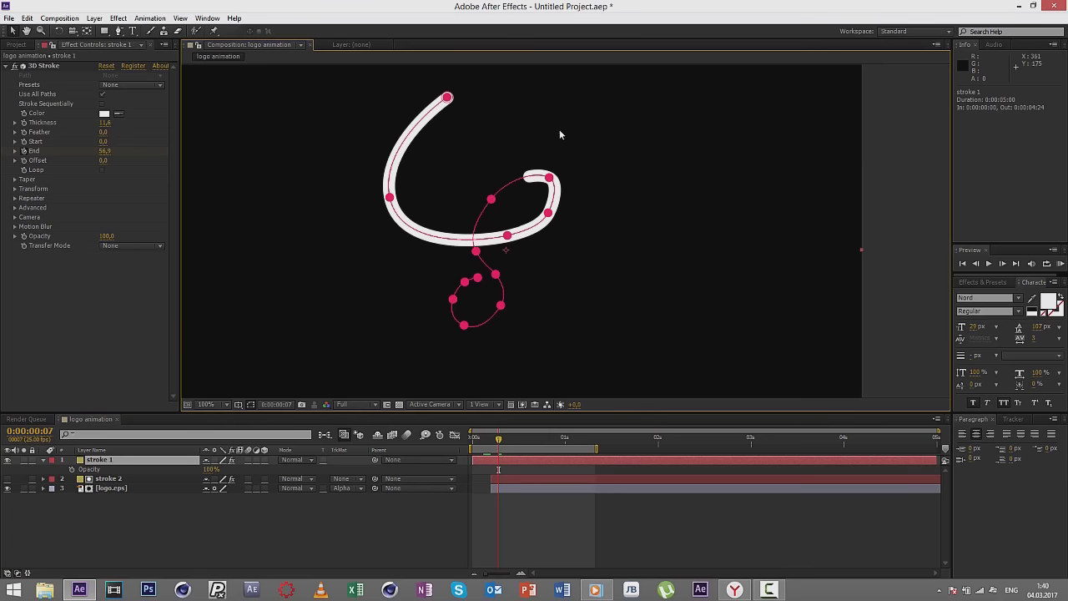
click(134, 482)
click(136, 459)
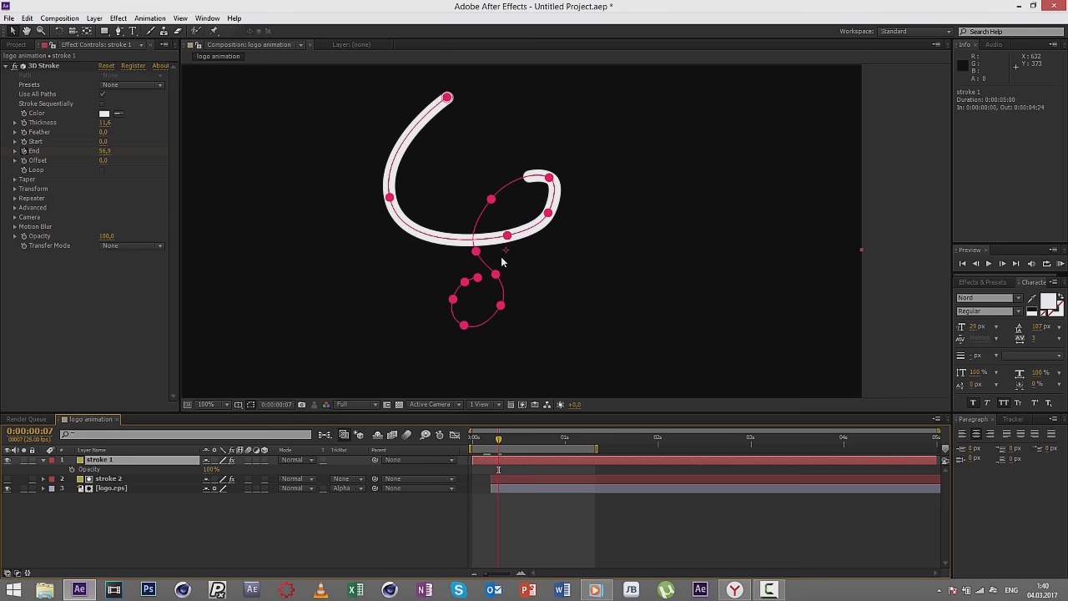
Step: Enable Taper in stroke 1's 3D Stroke, raise Taper End from 50 to 100, and scrub to check
scroll(800, 286, down, 2)
click(801, 286)
scroll(702, 298, up, 4)
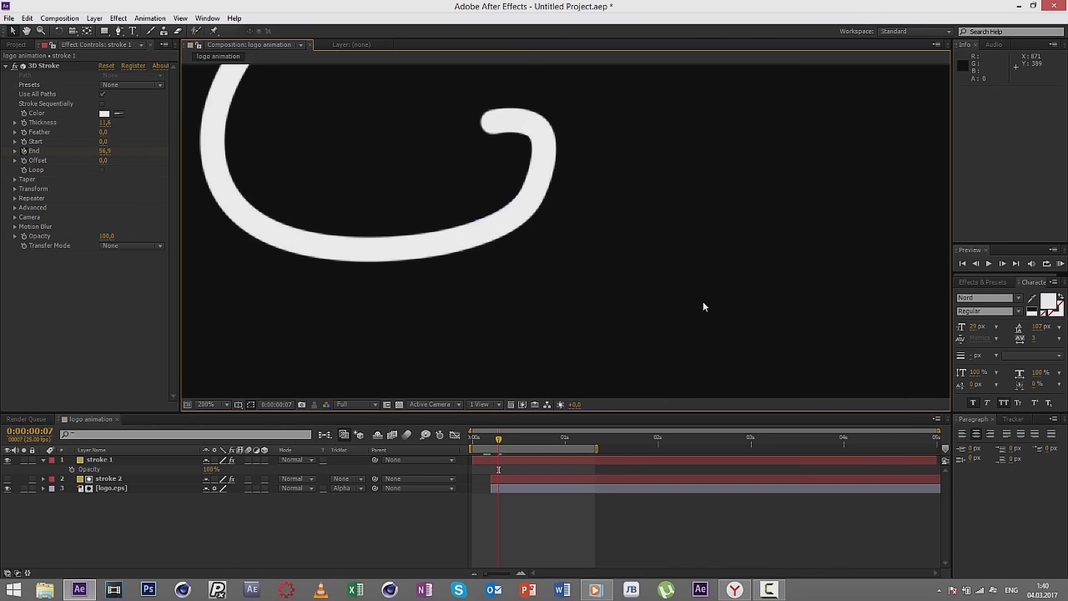
scroll(702, 302, down, 2)
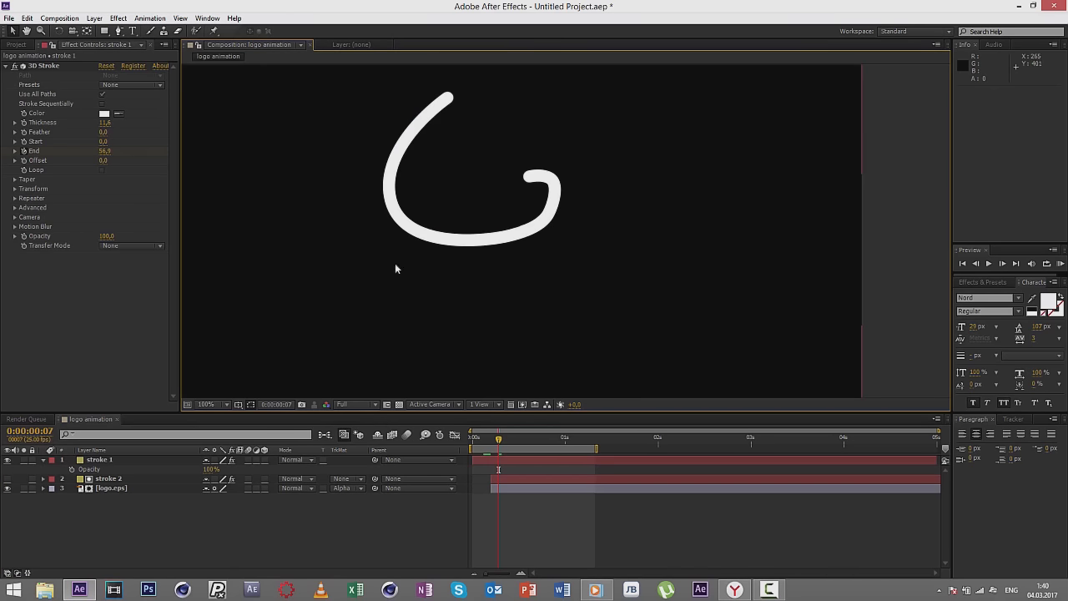
click(15, 181)
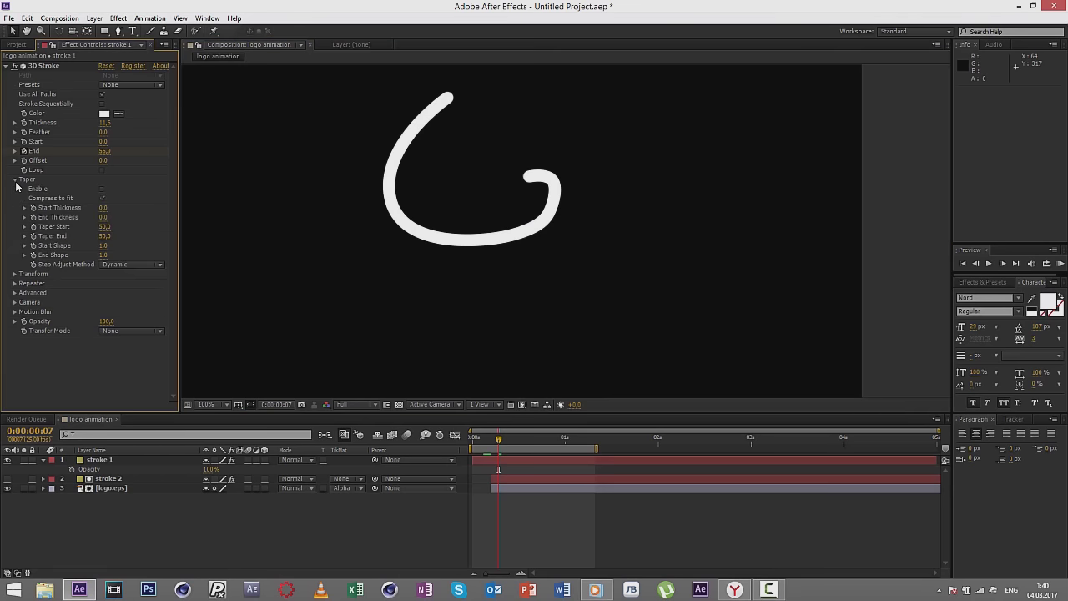
click(102, 190)
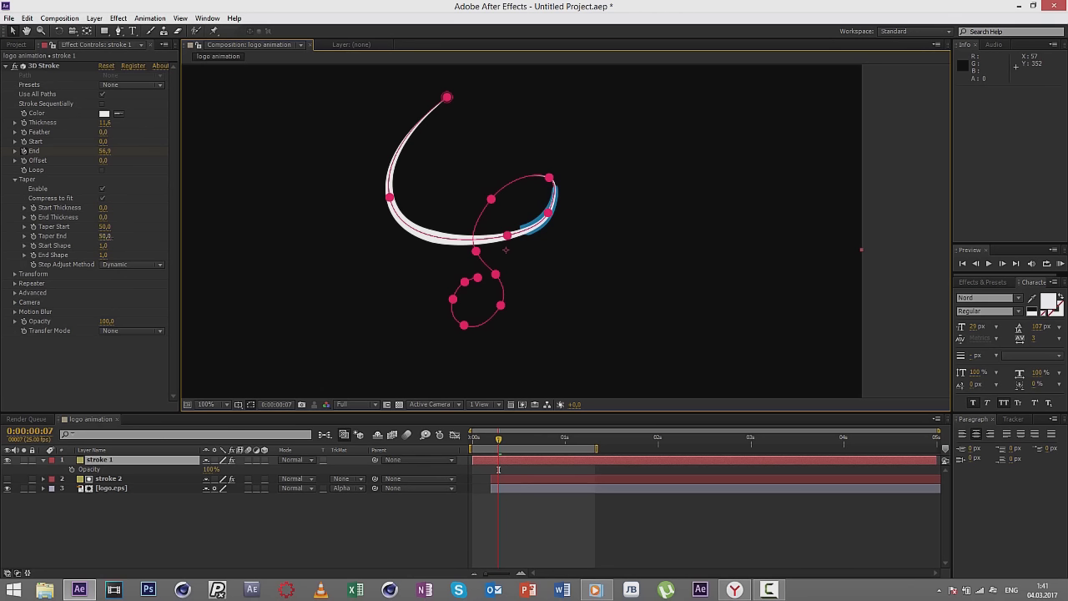
drag(106, 236, 177, 221)
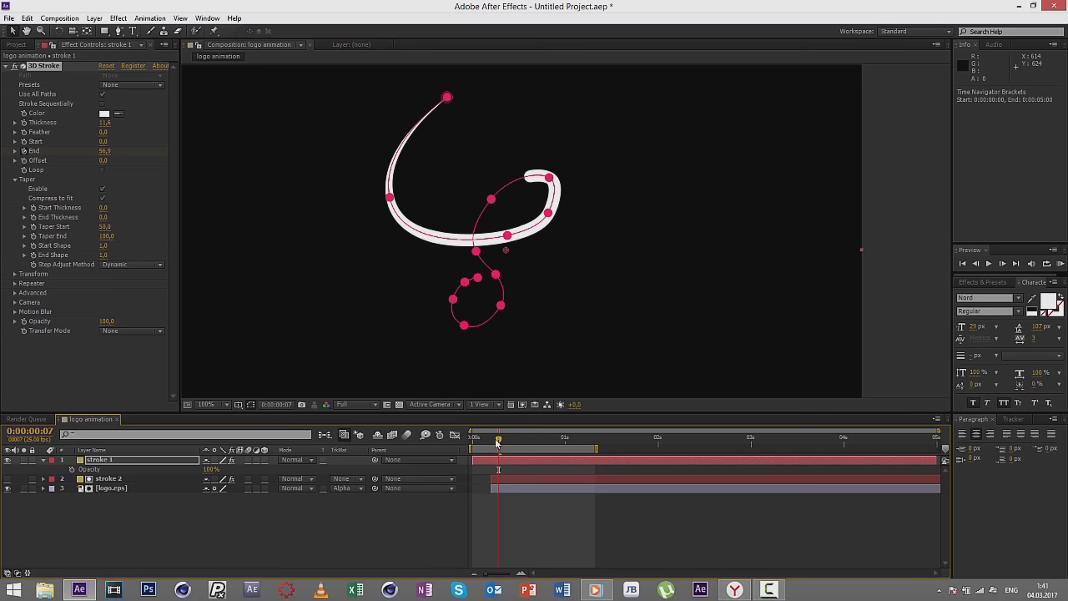
mouse_move(498, 443)
mouse_down()
mouse_move(551, 438)
mouse_move(472, 435)
mouse_up()
Step: Preview the white stroke, stop at frame 7 with the S partly drawn, and select stroke 1
click(989, 263)
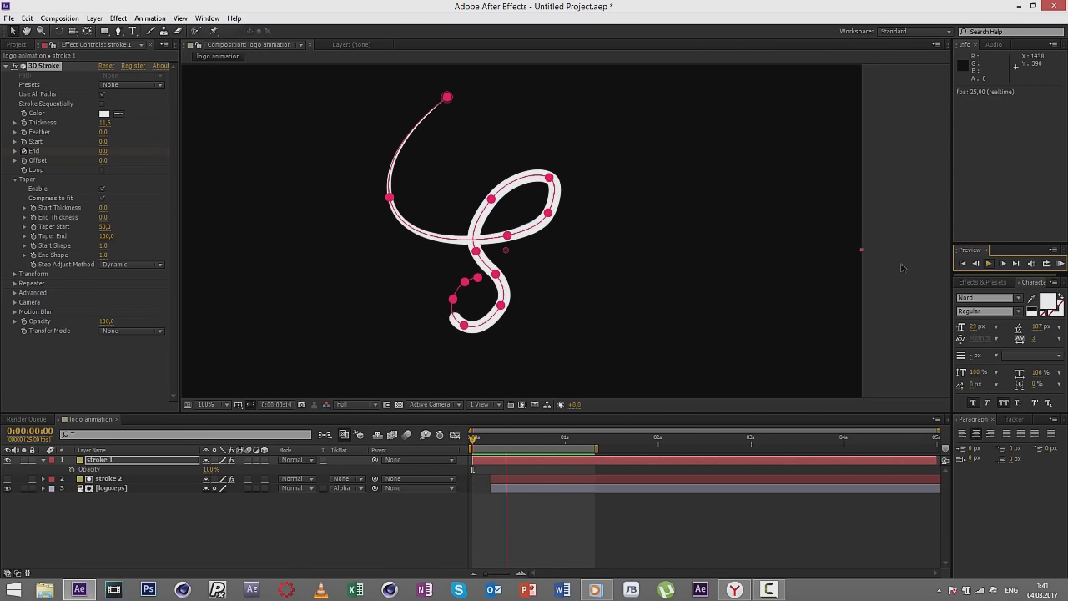
mouse_move(513, 444)
mouse_down()
mouse_move(475, 449)
mouse_move(556, 440)
mouse_move(472, 449)
mouse_move(496, 443)
mouse_up()
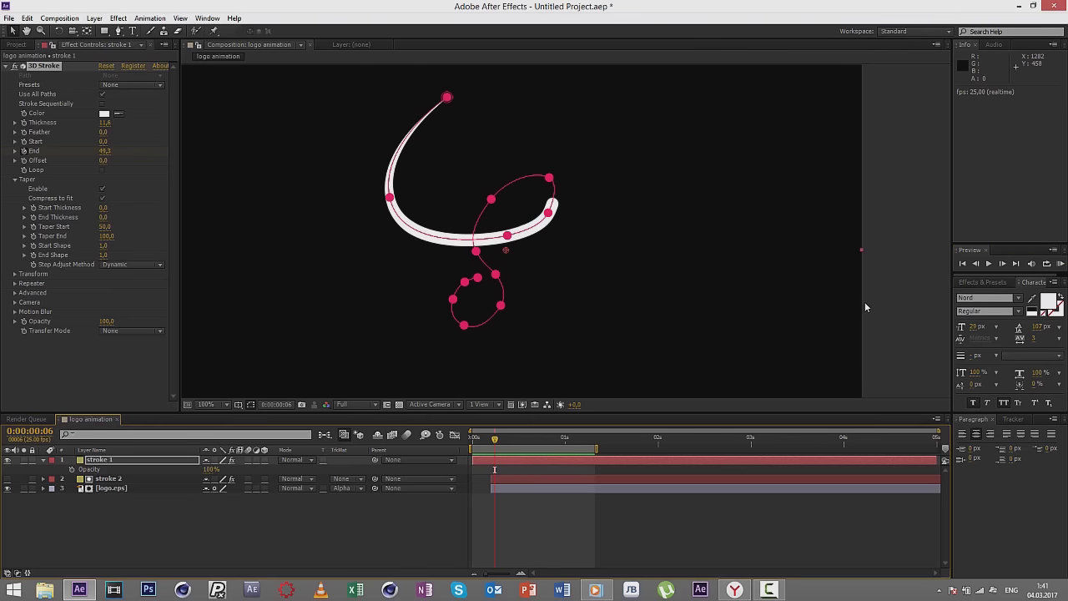
click(868, 302)
click(988, 264)
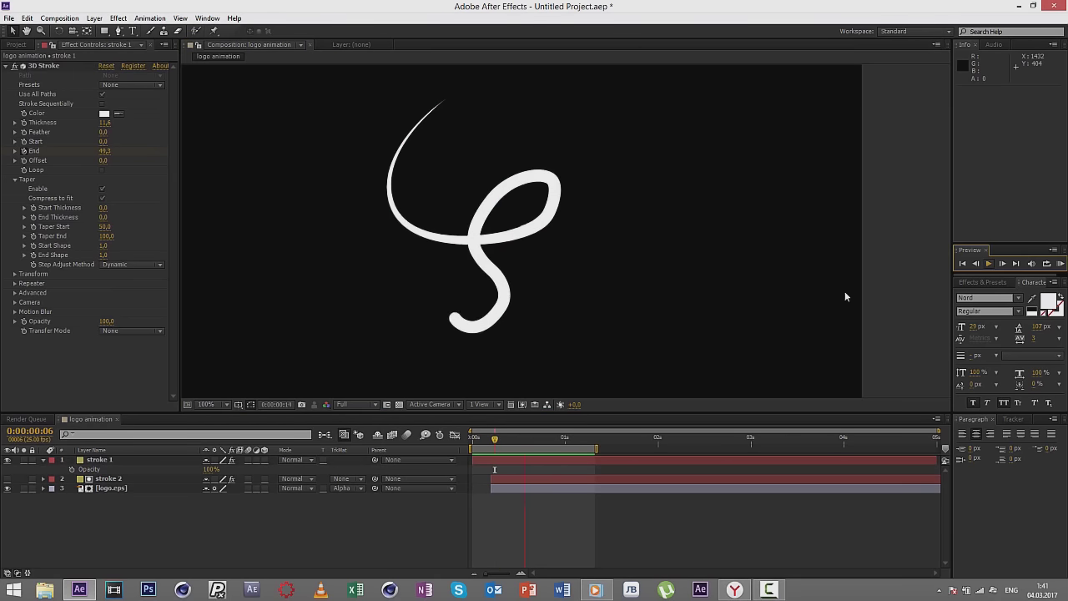
key(space)
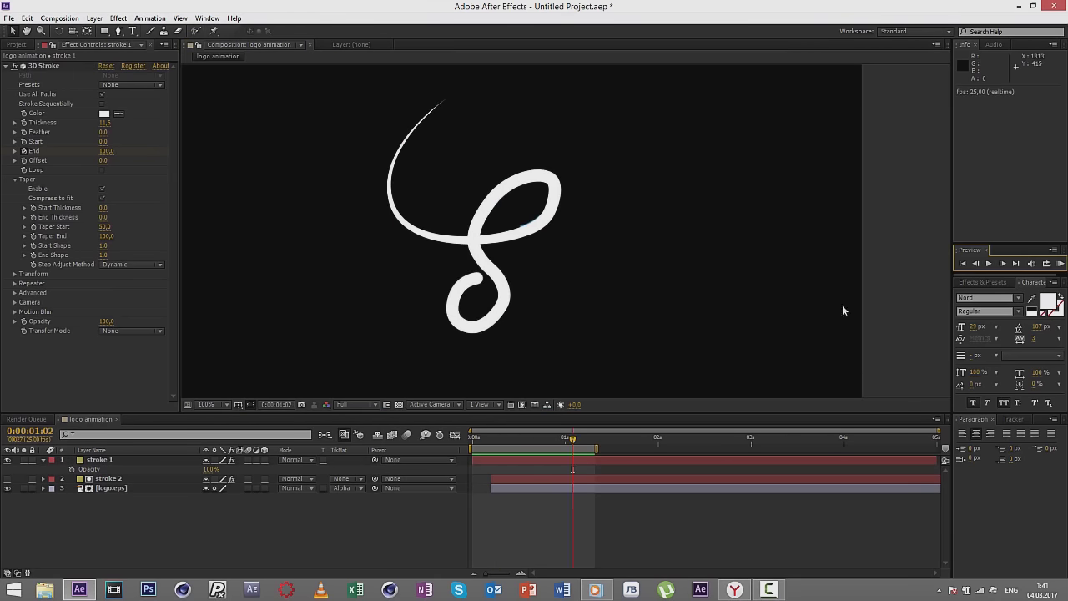
click(498, 440)
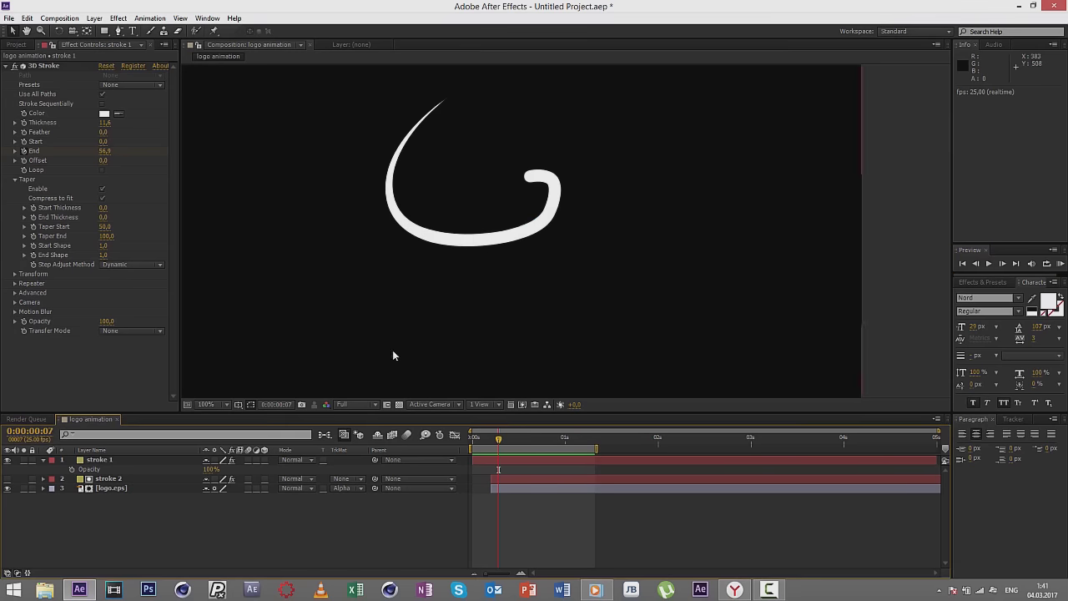
click(102, 462)
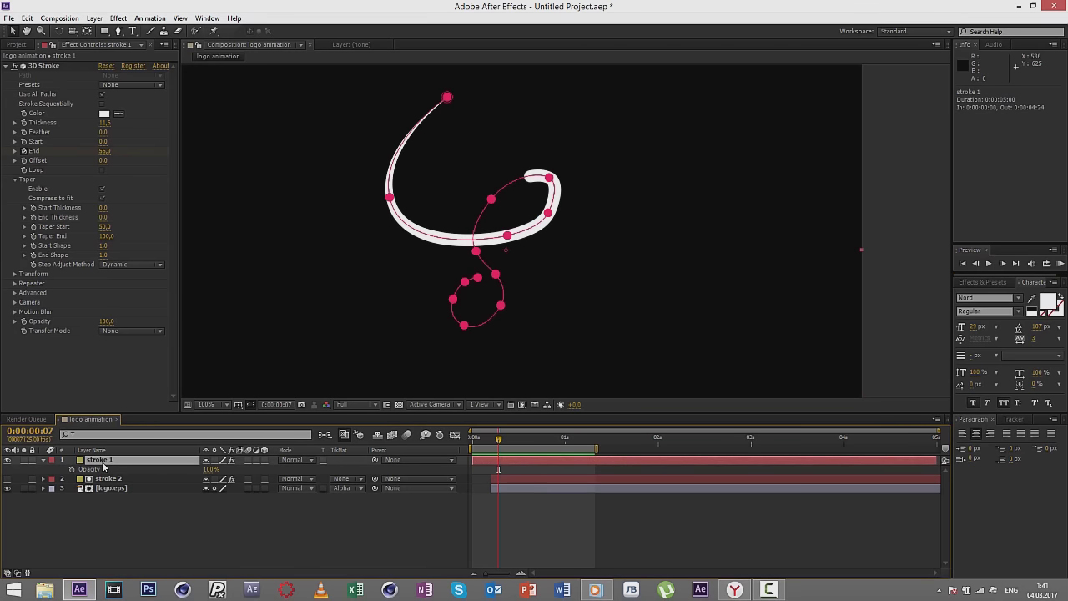
Step: Reveal stroke 1's End keyframes and zoom the timeline in to individual frames
key(u)
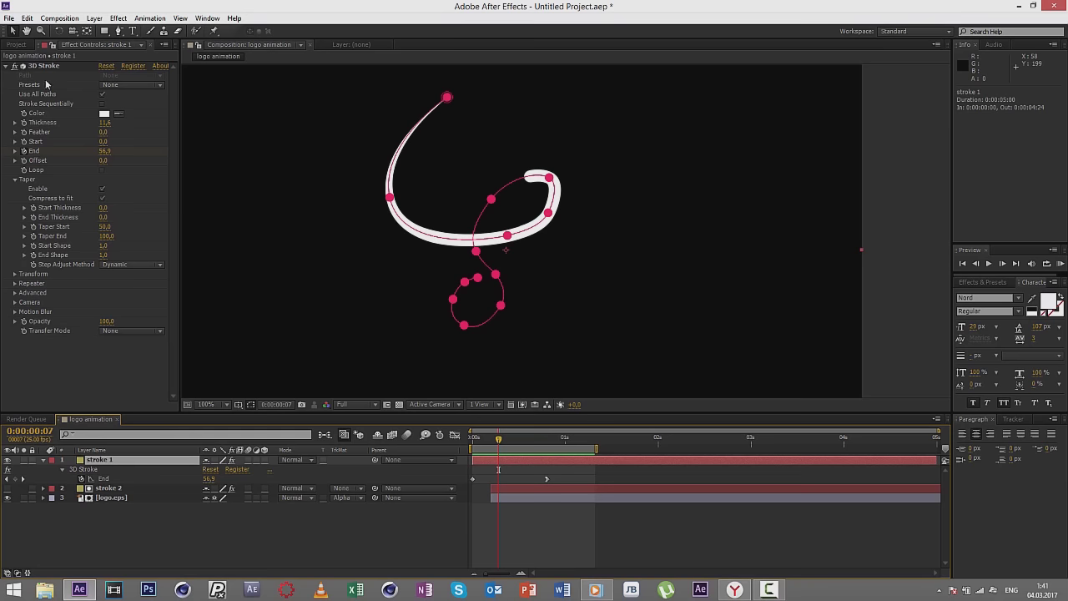
click(43, 151)
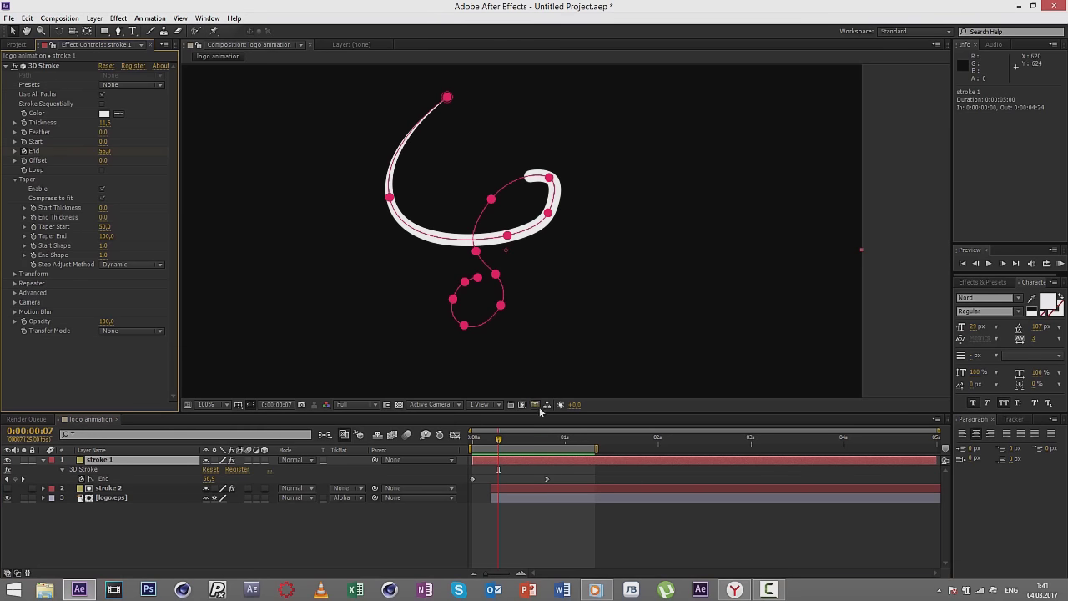
drag(498, 442, 489, 445)
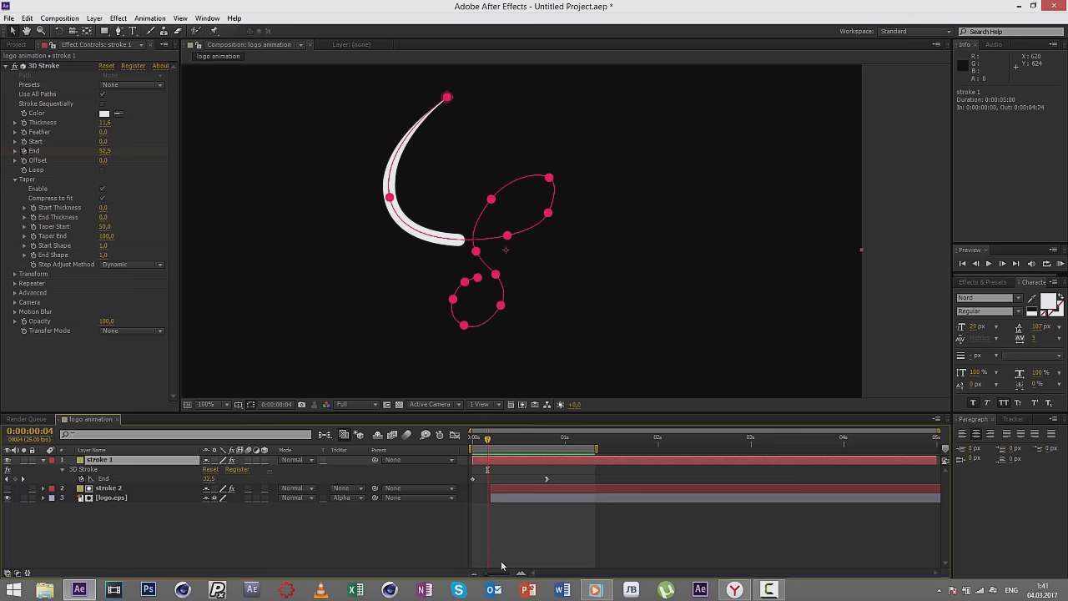
drag(497, 573, 505, 573)
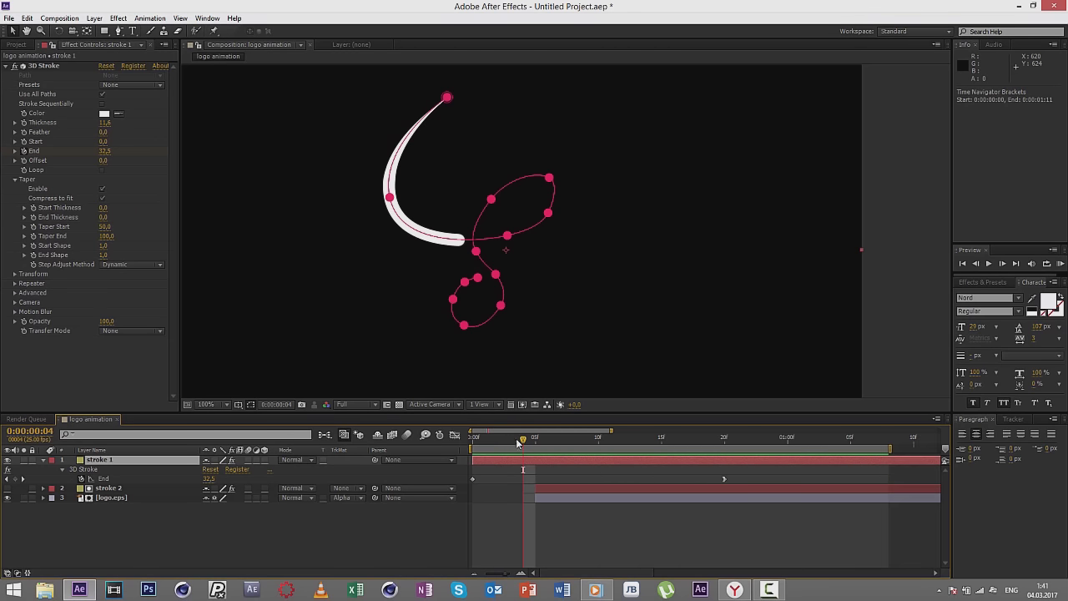
mouse_move(517, 443)
mouse_down()
mouse_move(533, 443)
mouse_move(516, 442)
mouse_up()
Step: At frame 24, set 3D Stroke Start from 0 to 100, then preview from frame 0
click(25, 146)
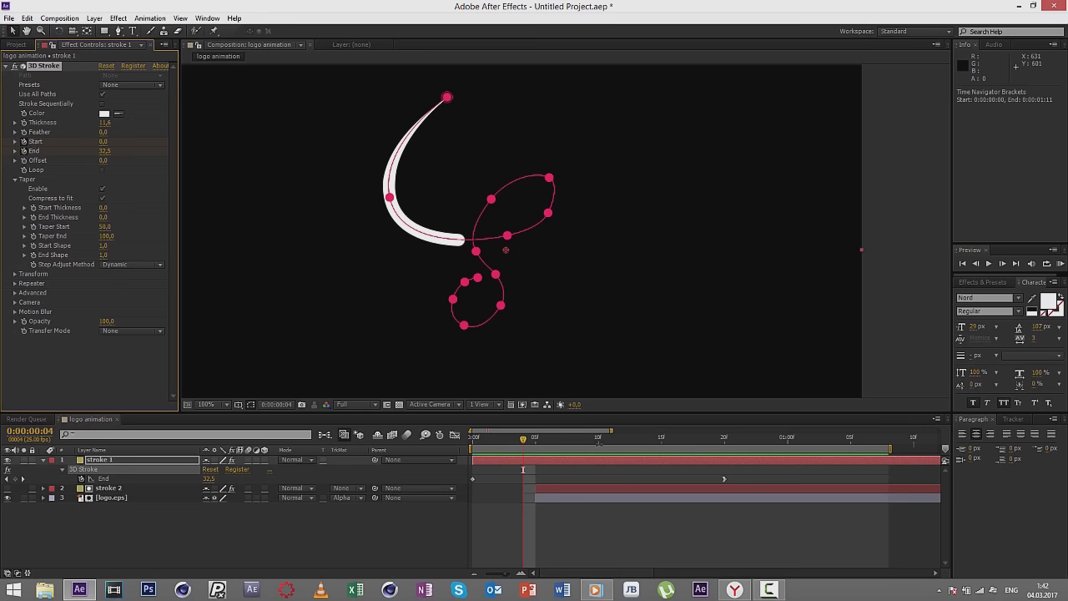
drag(528, 443, 777, 455)
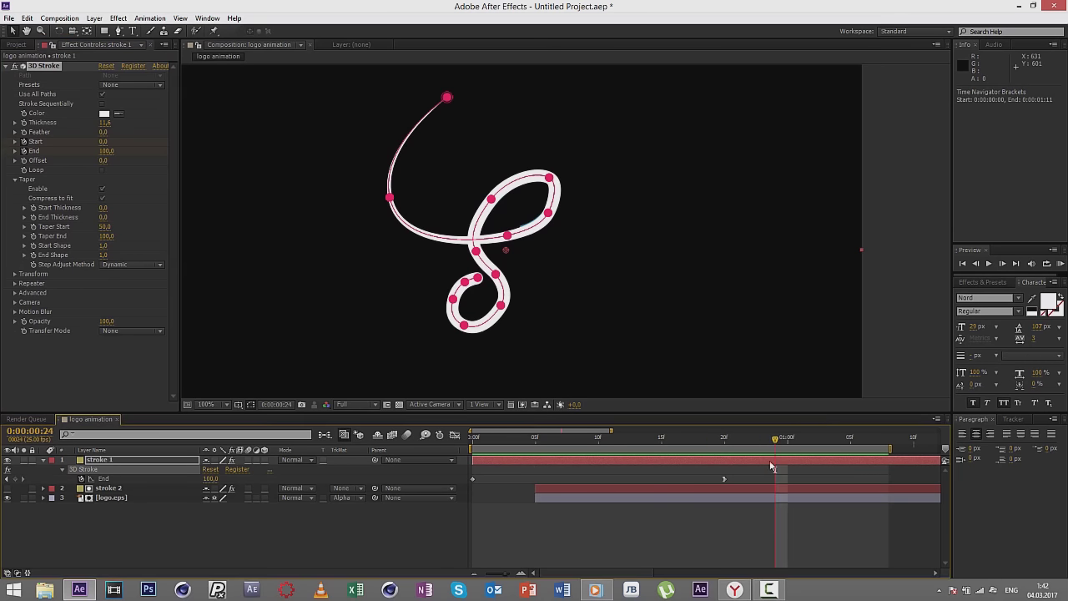
click(724, 479)
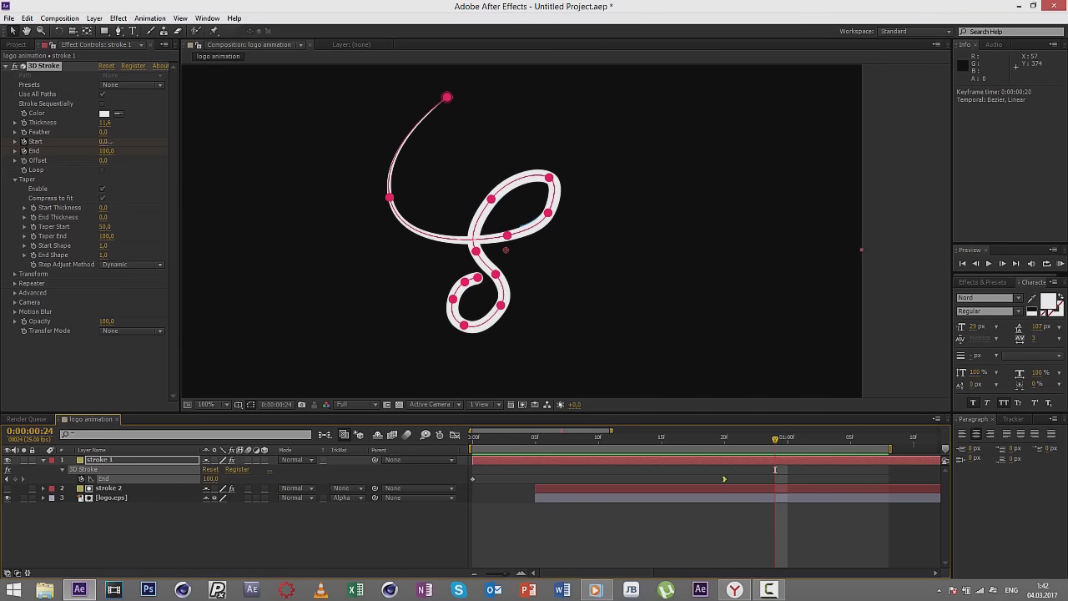
drag(104, 141, 182, 144)
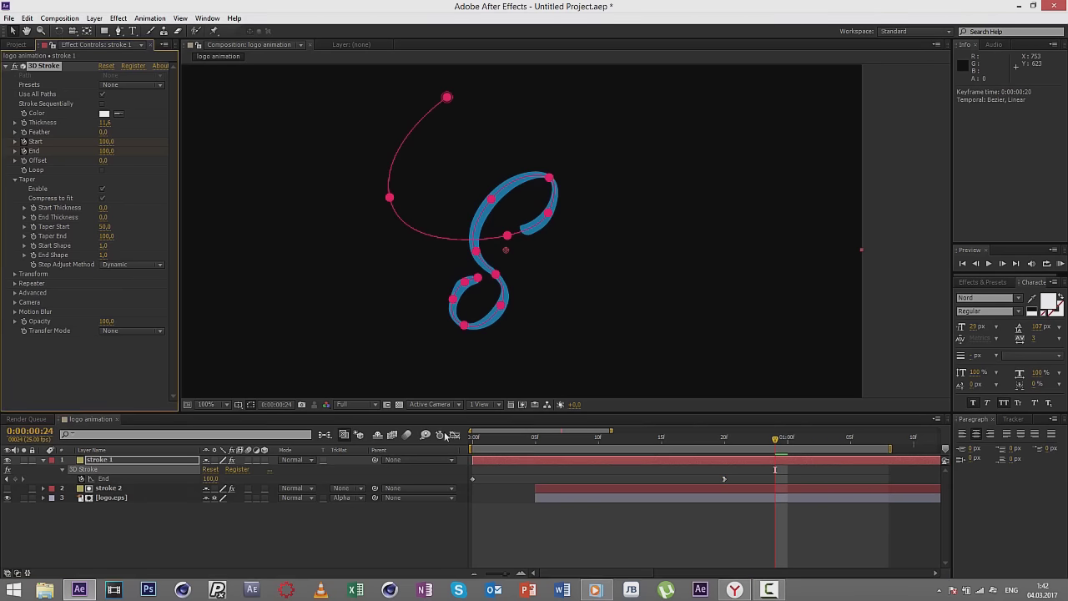
click(481, 445)
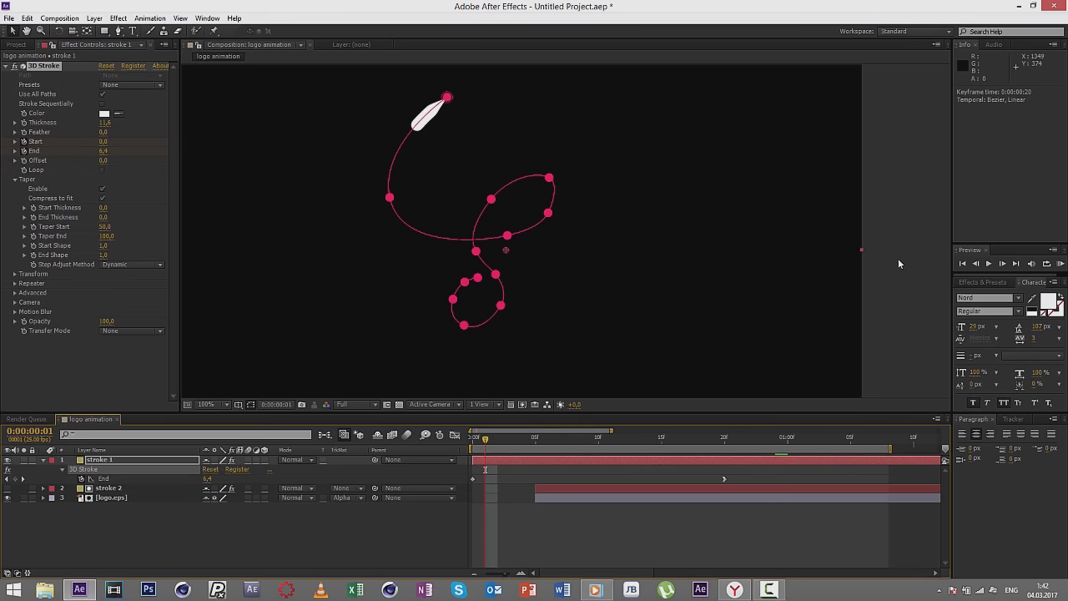
click(898, 258)
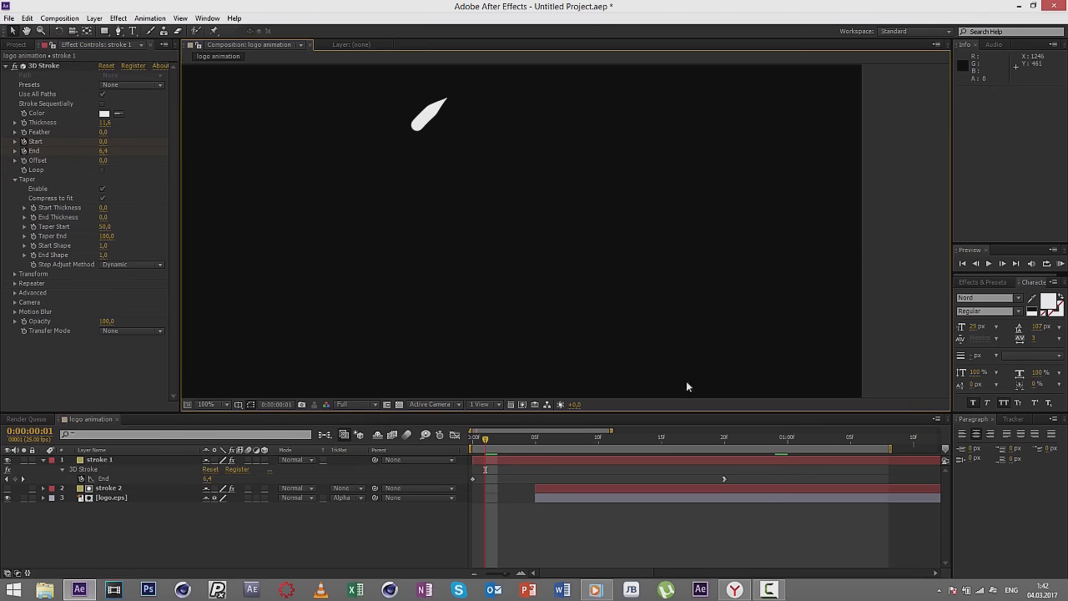
mouse_move(484, 444)
mouse_down()
mouse_move(621, 452)
mouse_move(473, 440)
mouse_up()
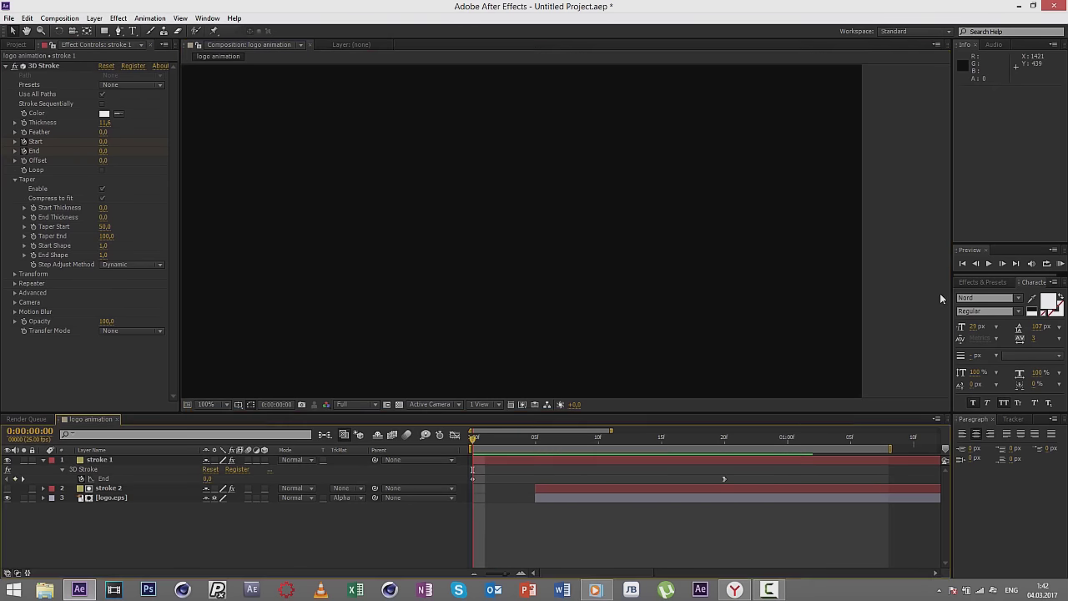
click(989, 264)
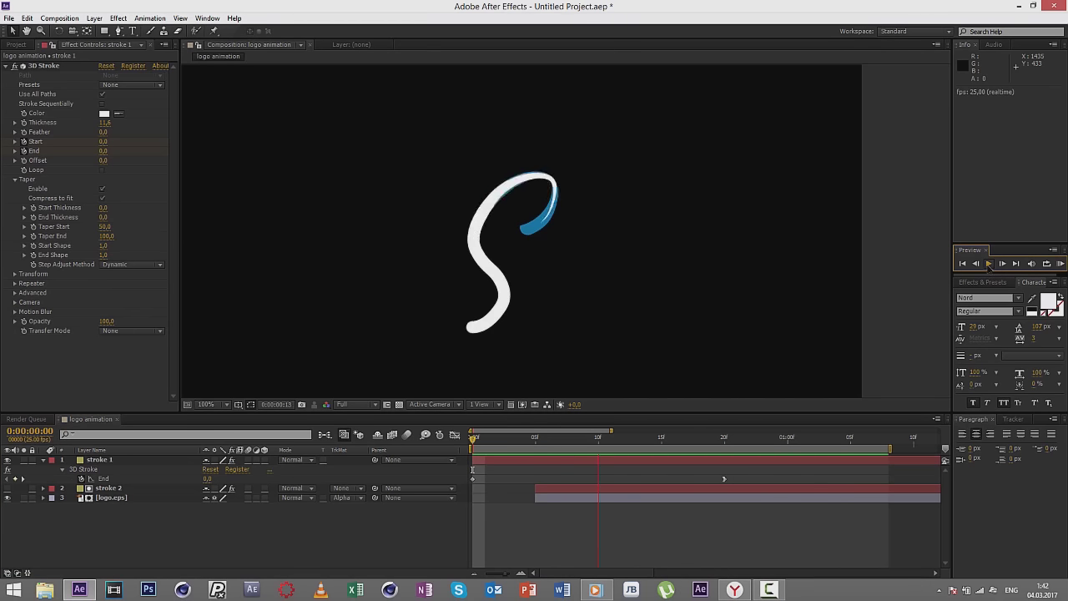
Step: Sample the logo's blue with the eyedropper as the 3D Stroke Color
key(u)
key(Page_Down)
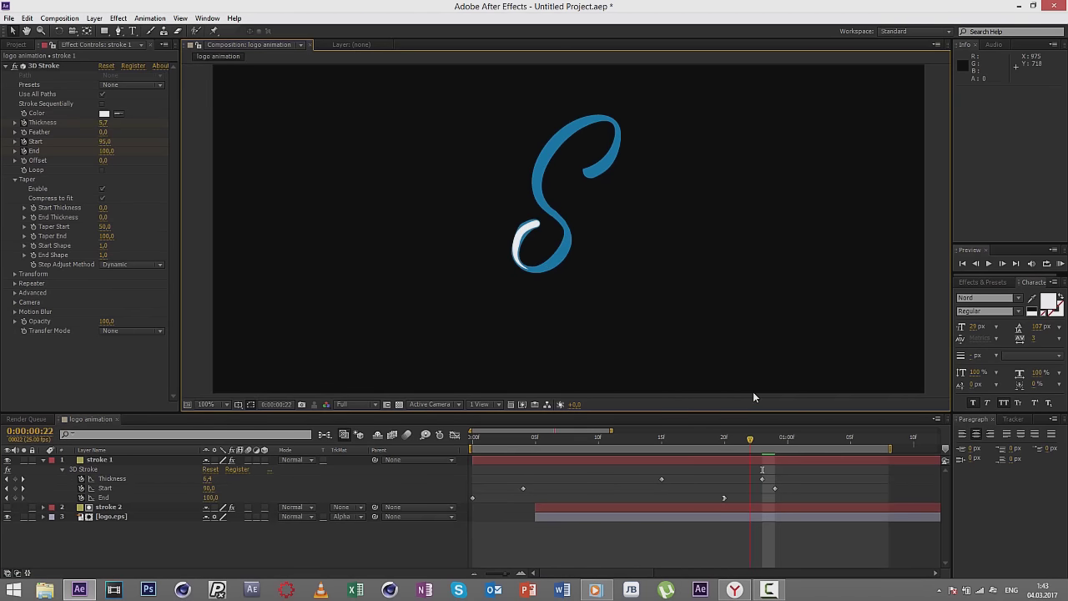
click(752, 391)
key(period)
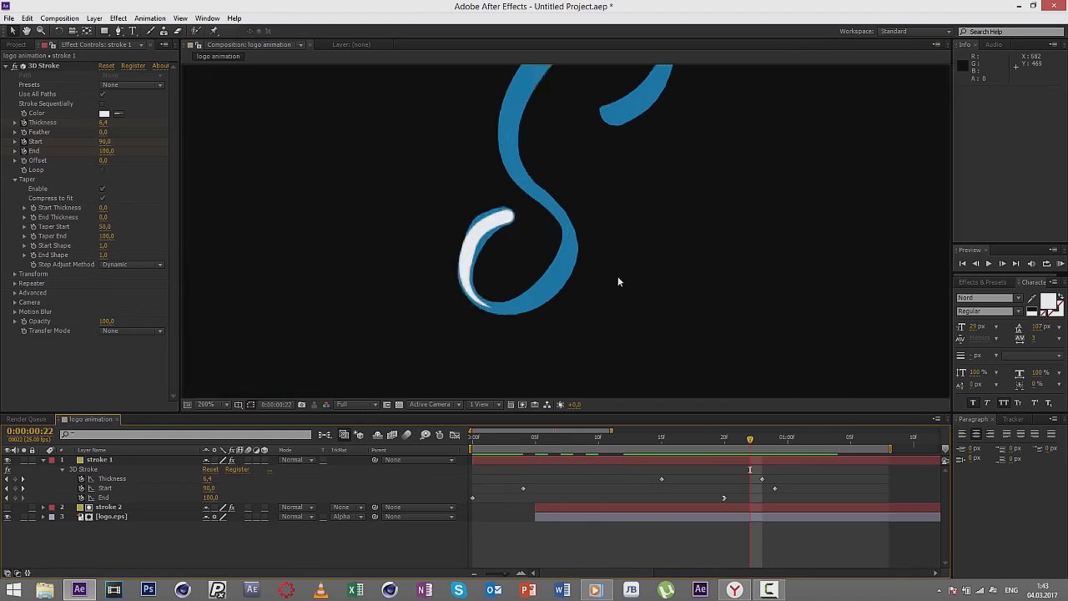
click(124, 461)
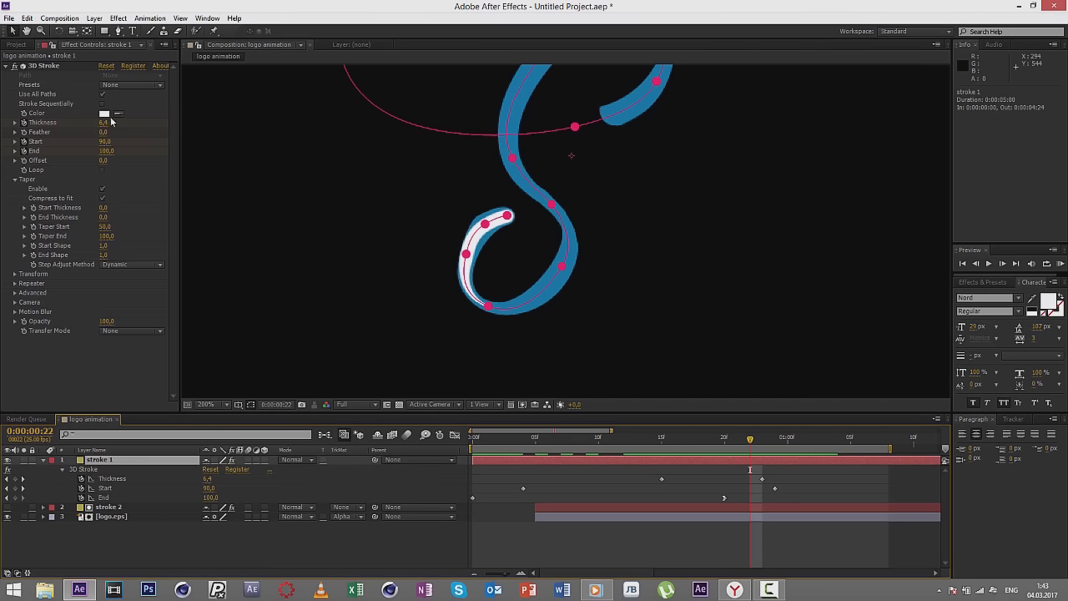
click(511, 97)
key(comma)
key(comma)
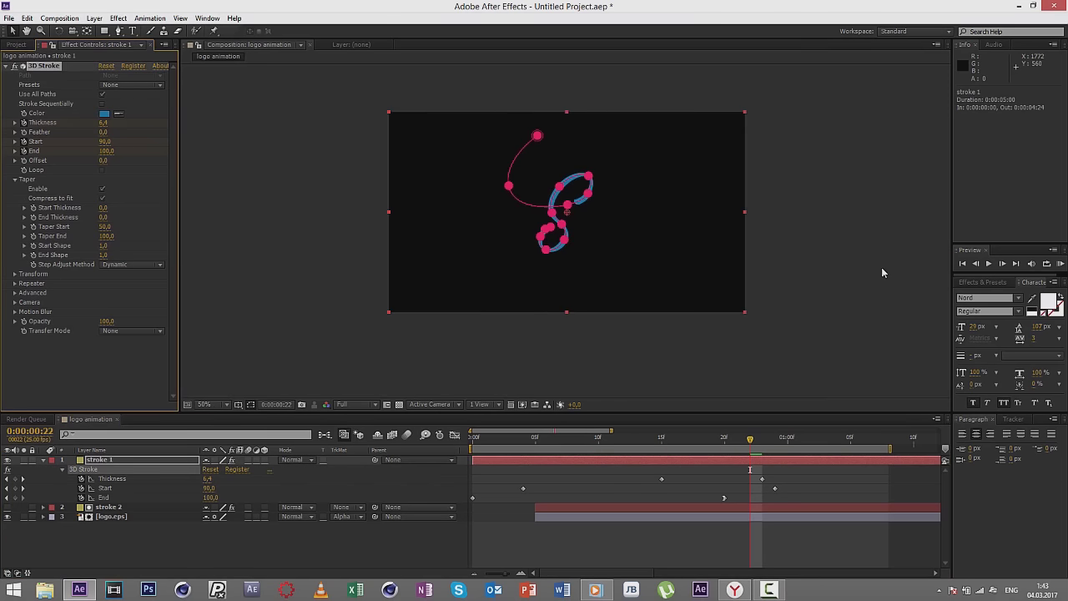
click(578, 468)
Step: Preview the animation, then shift the Thickness keyframe later so the stroke thins near the end
key(KP_0)
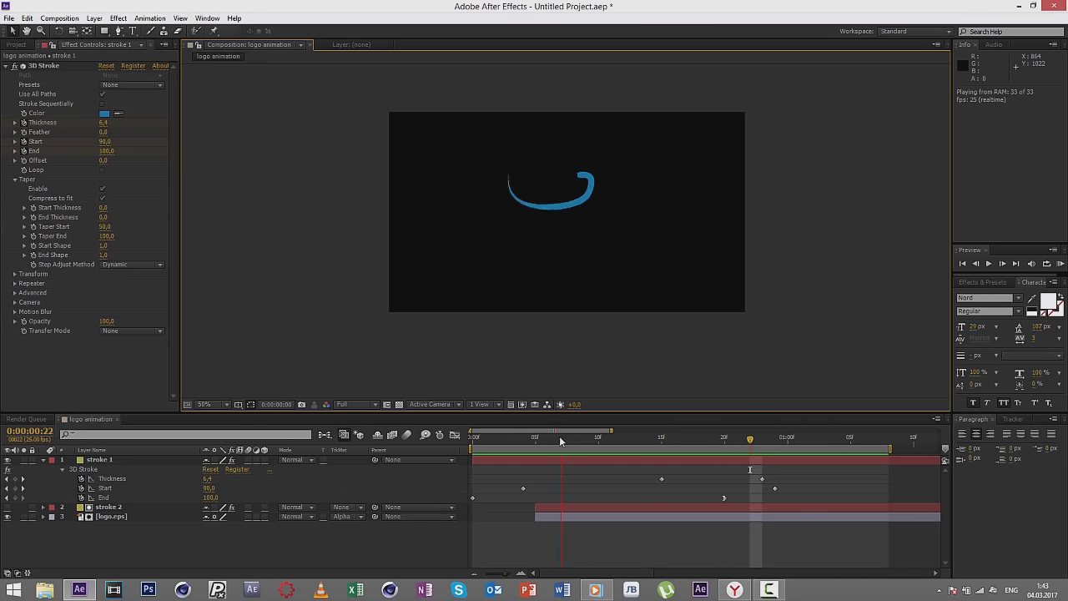
key(space)
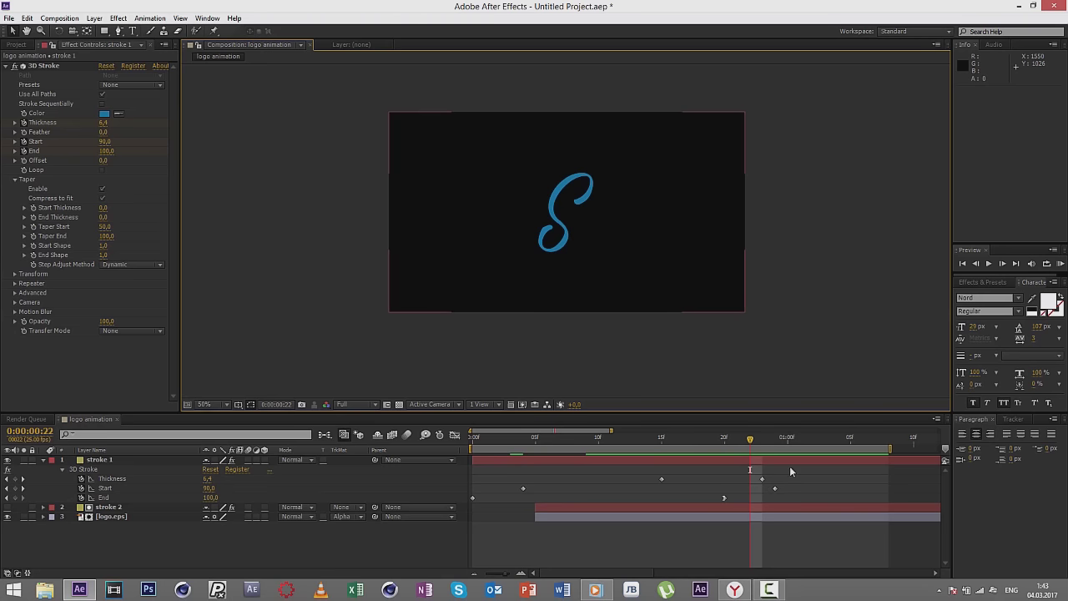
drag(763, 481, 773, 481)
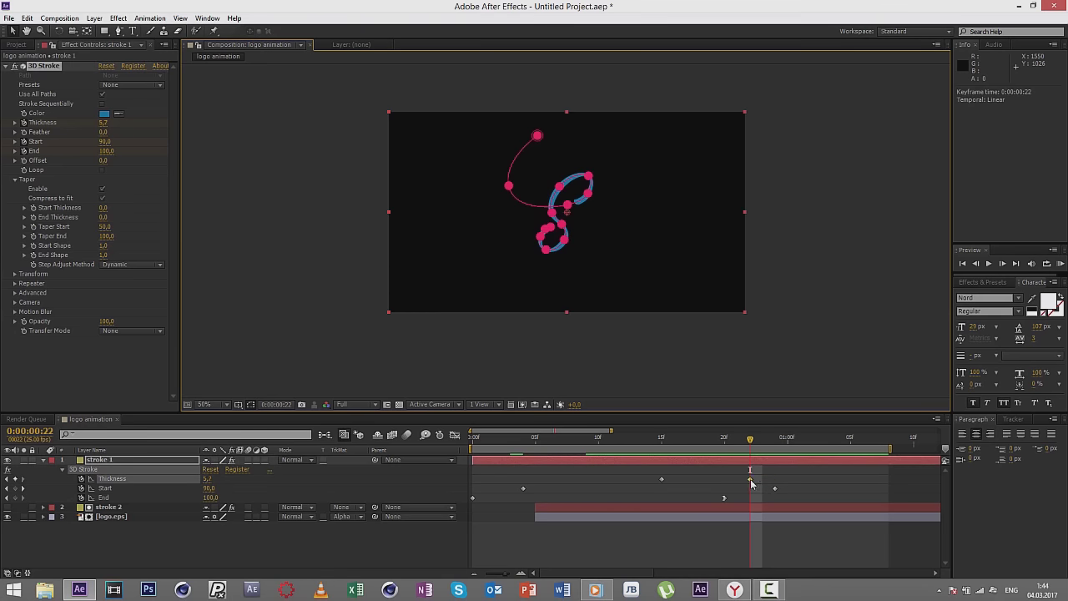
click(750, 481)
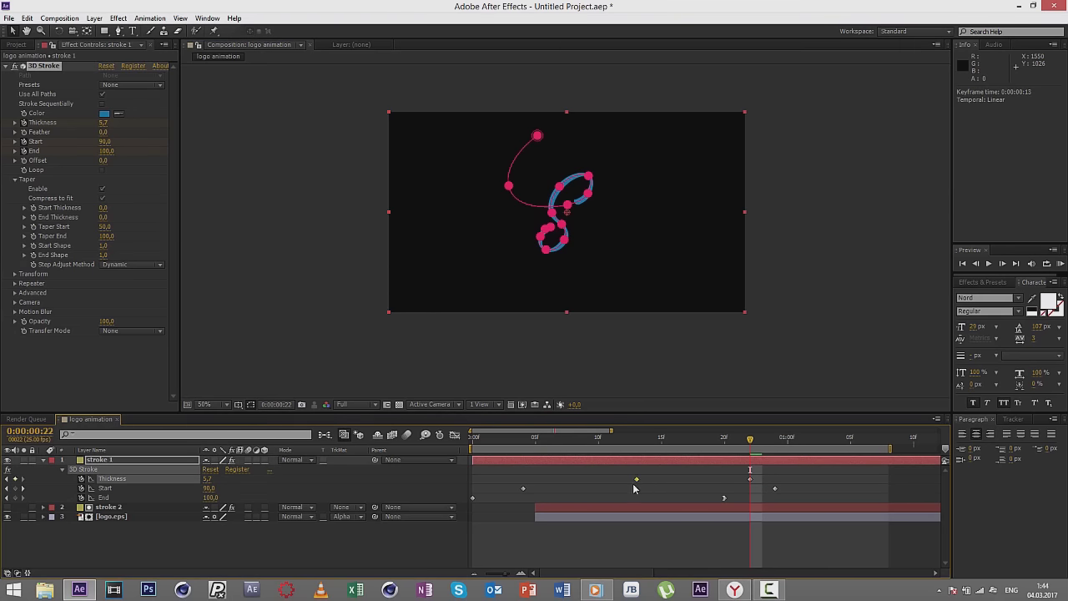
click(730, 327)
Step: Apply Easy Ease In to the last Start keyframe at frame 23
drag(482, 439, 762, 436)
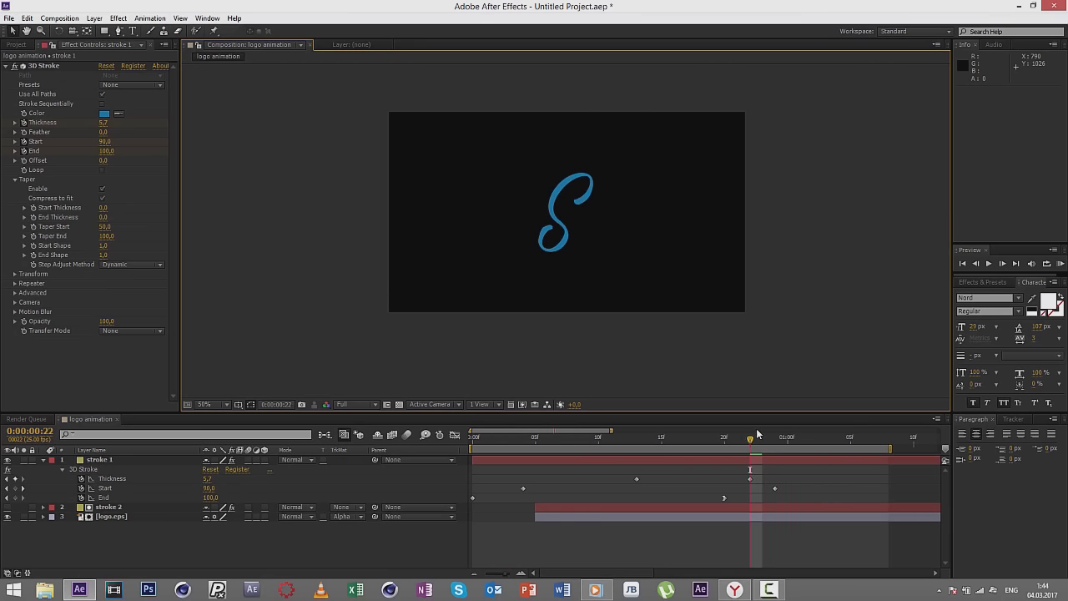
click(782, 483)
right_click(775, 490)
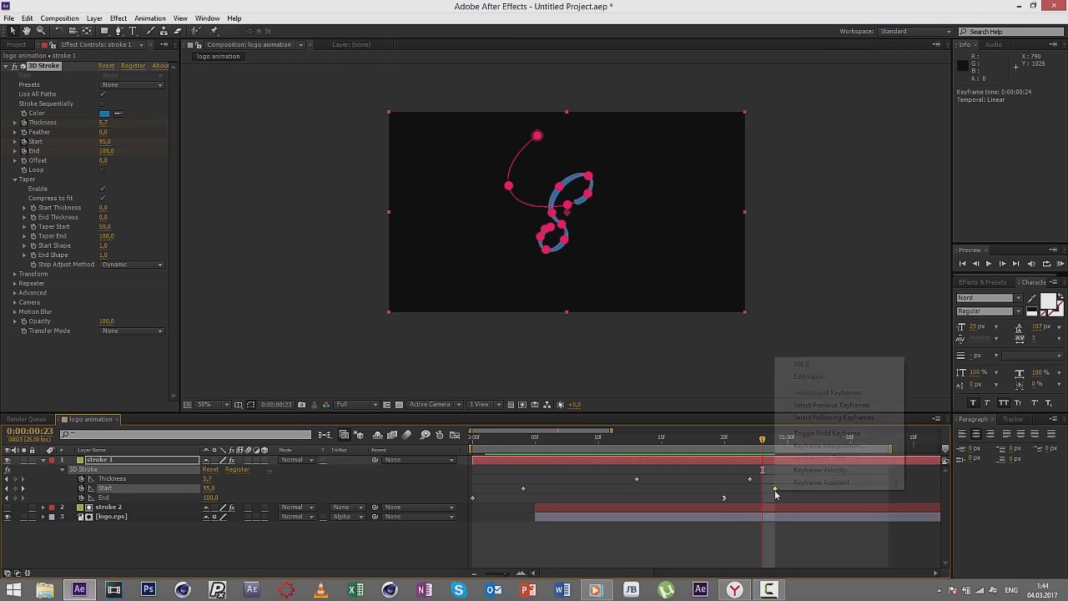
mouse_move(789, 483)
click(635, 521)
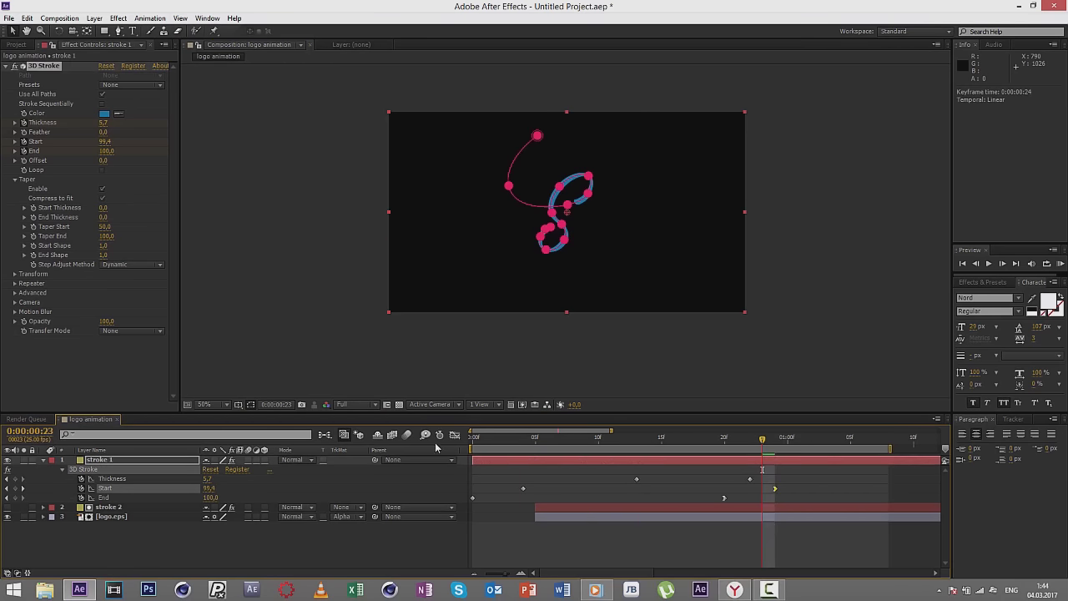
click(521, 348)
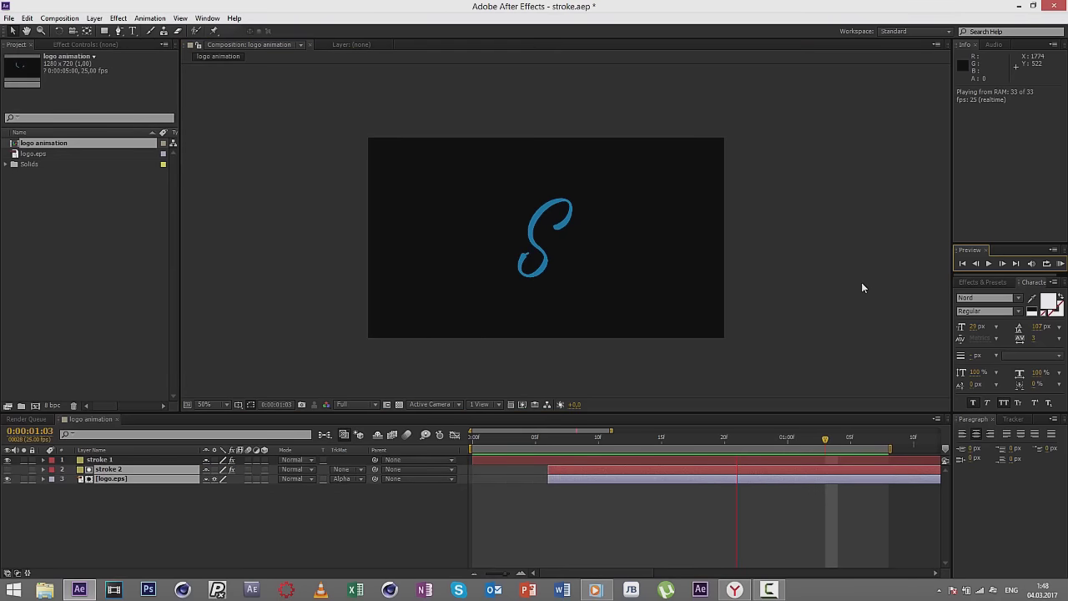
Step: Duplicate stroke 1 with Ctrl+D, creating stroke 3
key(space)
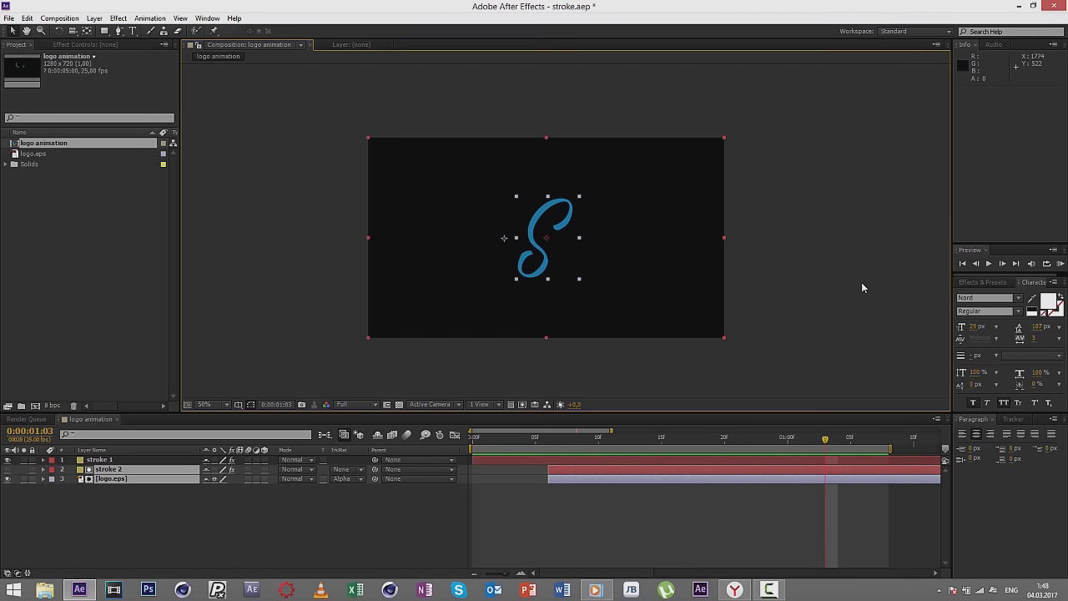
key(space)
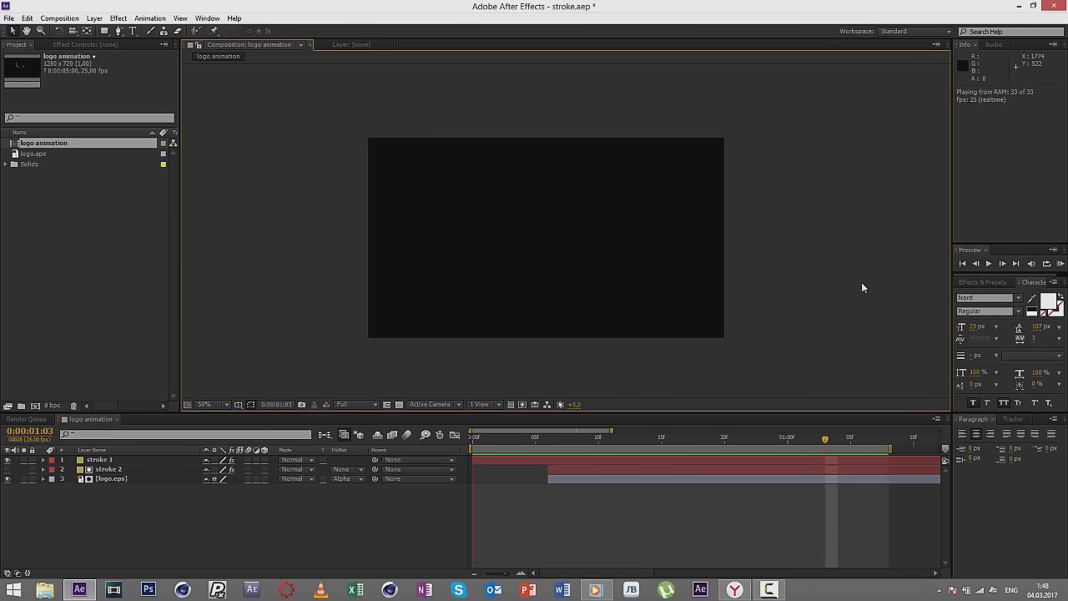
click(109, 459)
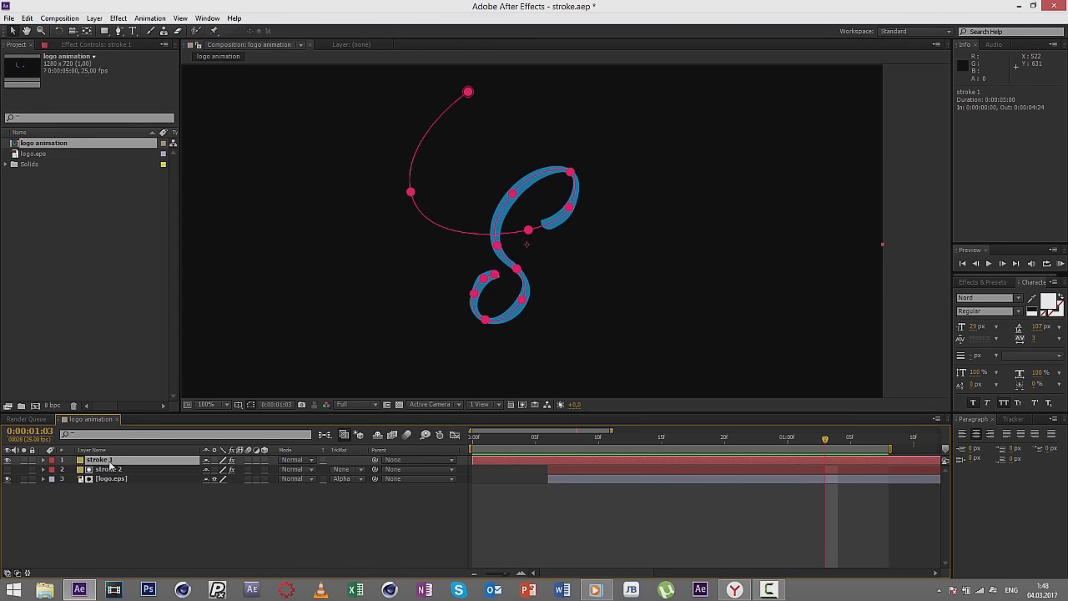
click(142, 507)
click(126, 465)
key(ctrl+d)
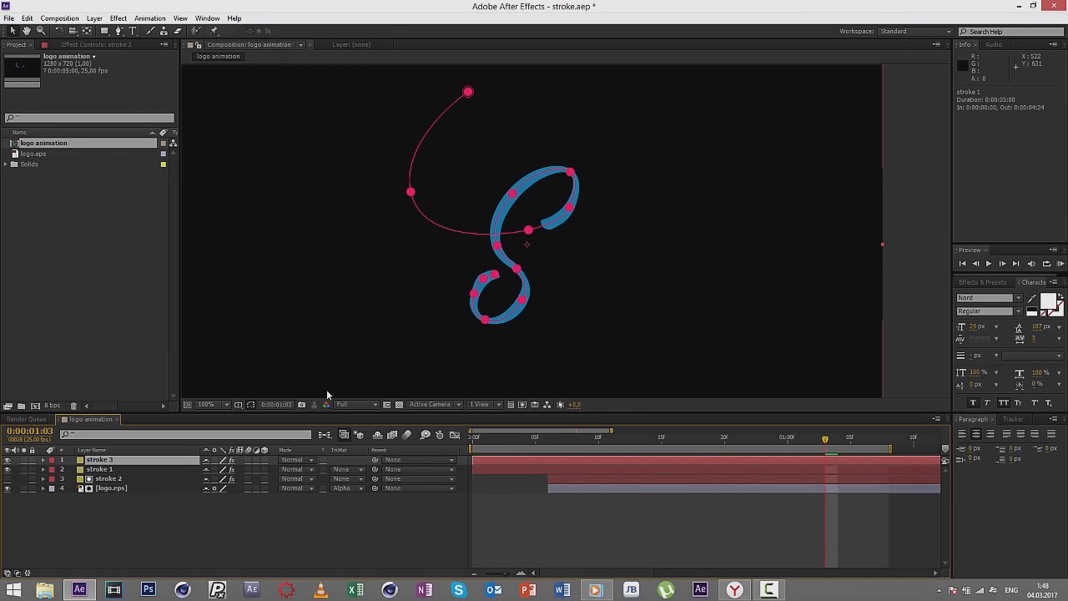
click(75, 517)
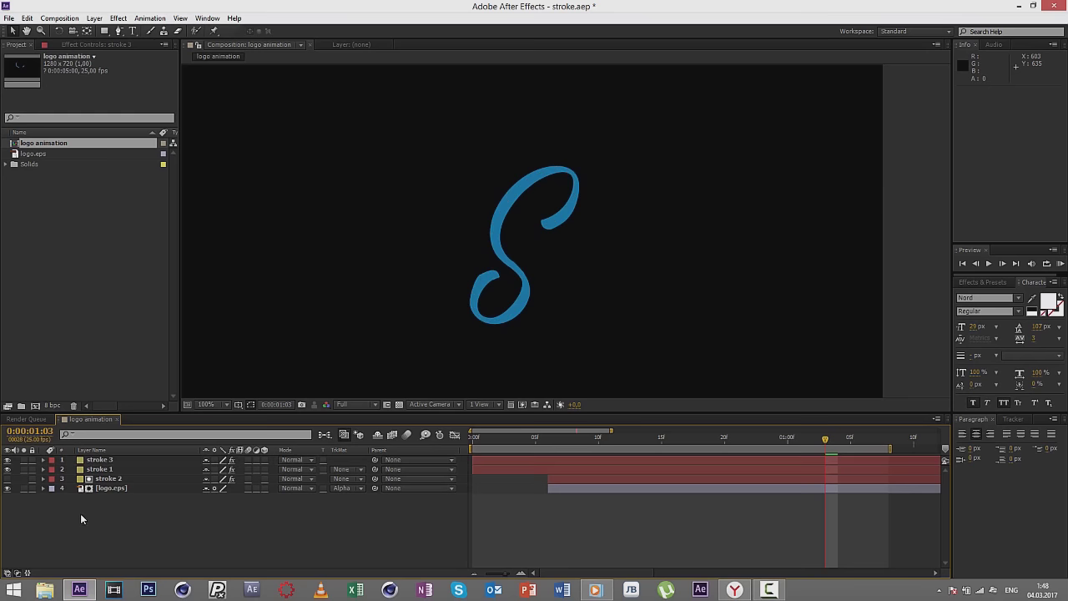
Step: Select stroke 1, stroke 2 and logo.eps together at a partly drawn frame
drag(501, 435, 749, 437)
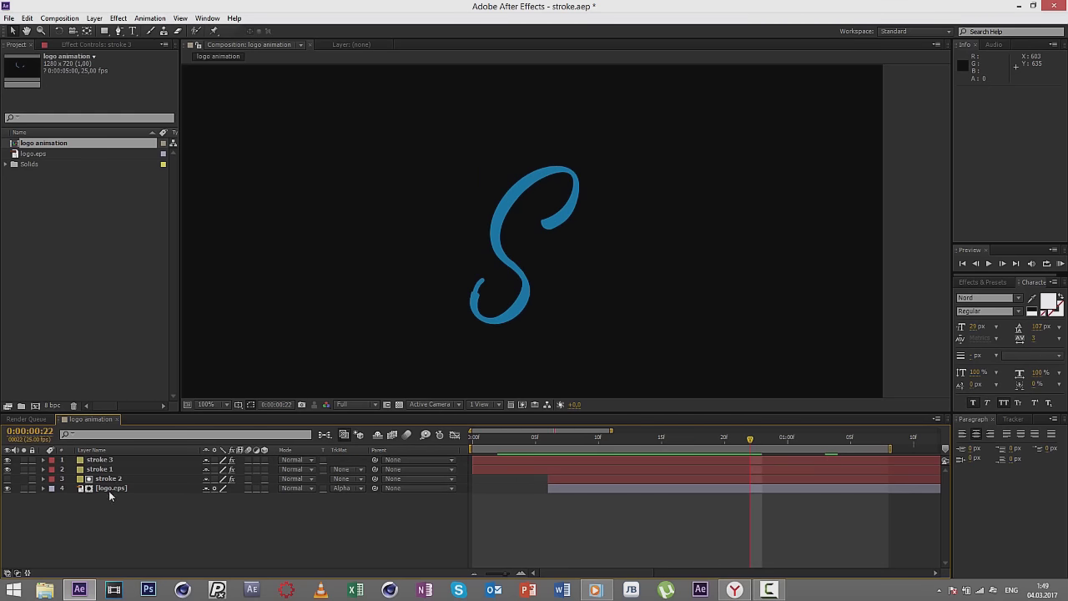
drag(109, 491, 119, 466)
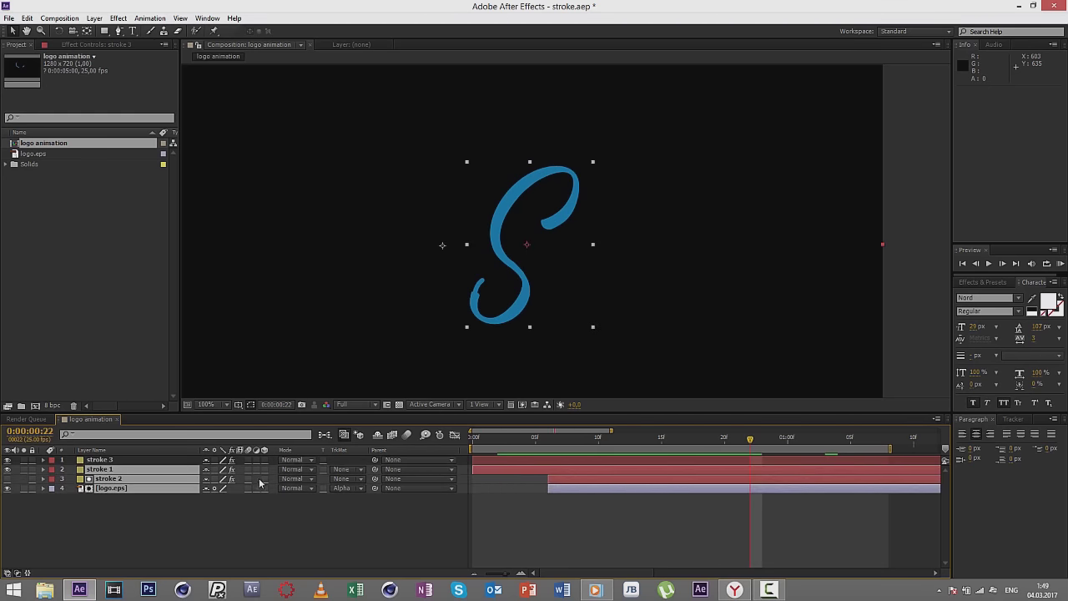
click(236, 505)
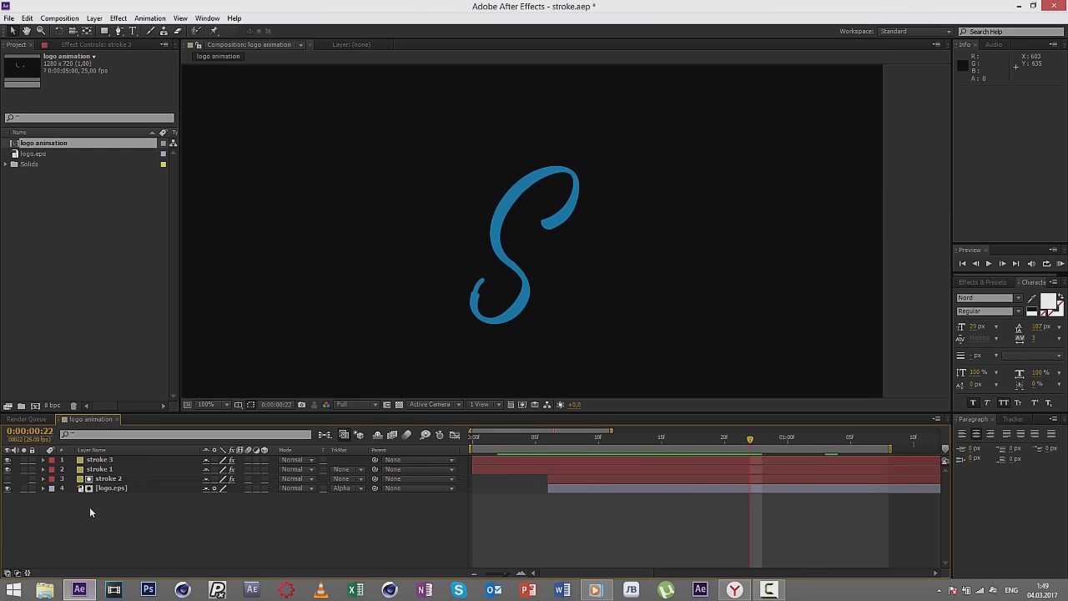
drag(126, 469, 127, 472)
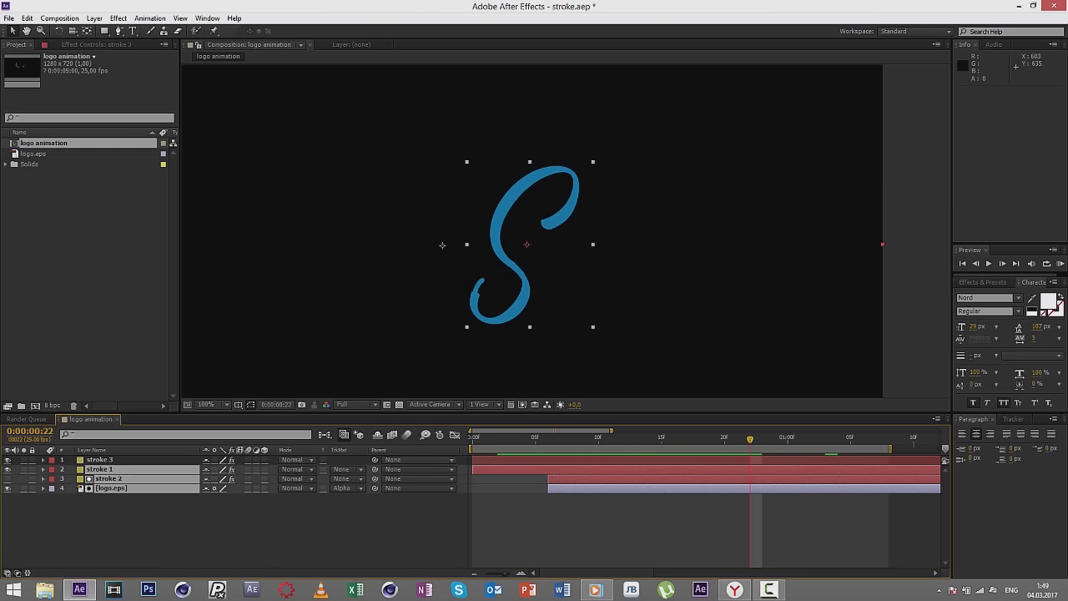
Step: Pre-compose stroke 1, stroke 2 and logo.eps into Pre-comp 1 and play it back
click(95, 17)
click(208, 423)
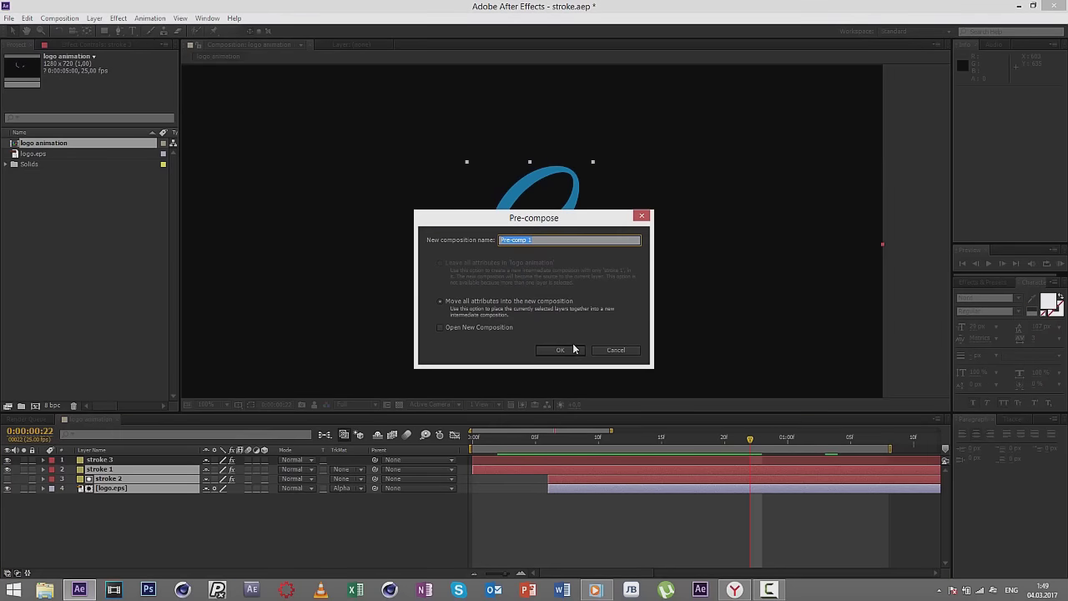
click(574, 348)
scroll(563, 334, down, 2)
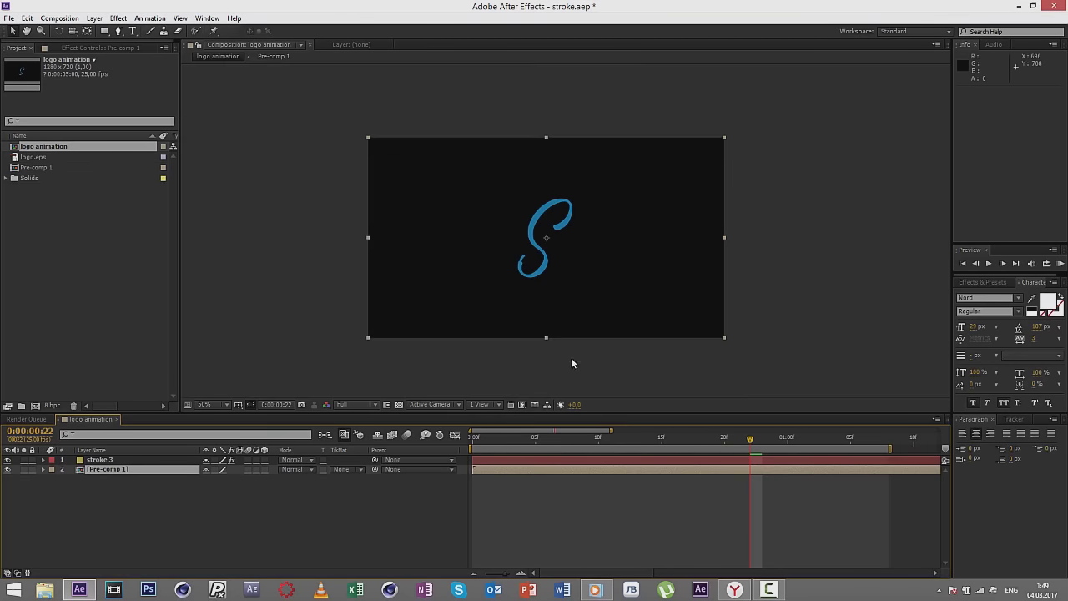
click(470, 448)
key(space)
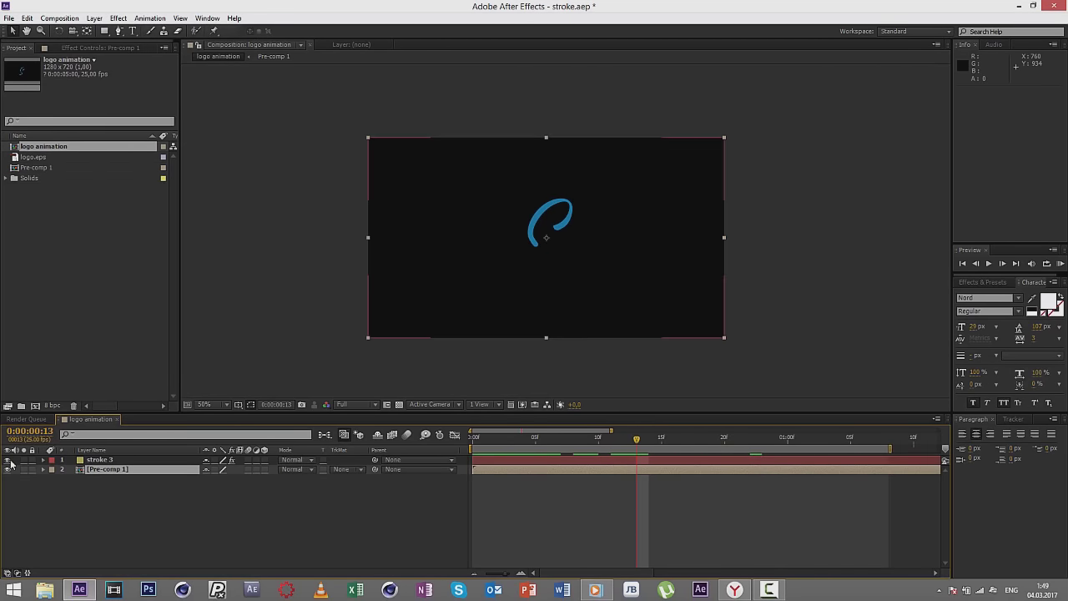
key(F2)
drag(477, 437, 474, 437)
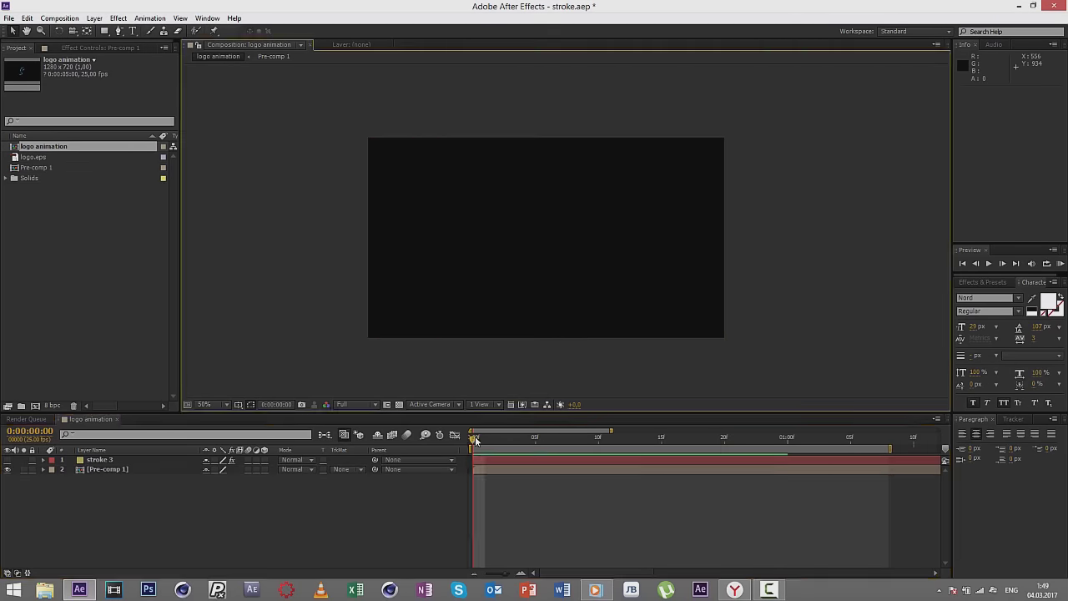
Step: Duplicate Pre-comp 1 twice and offset each copy a frame or so later
click(488, 469)
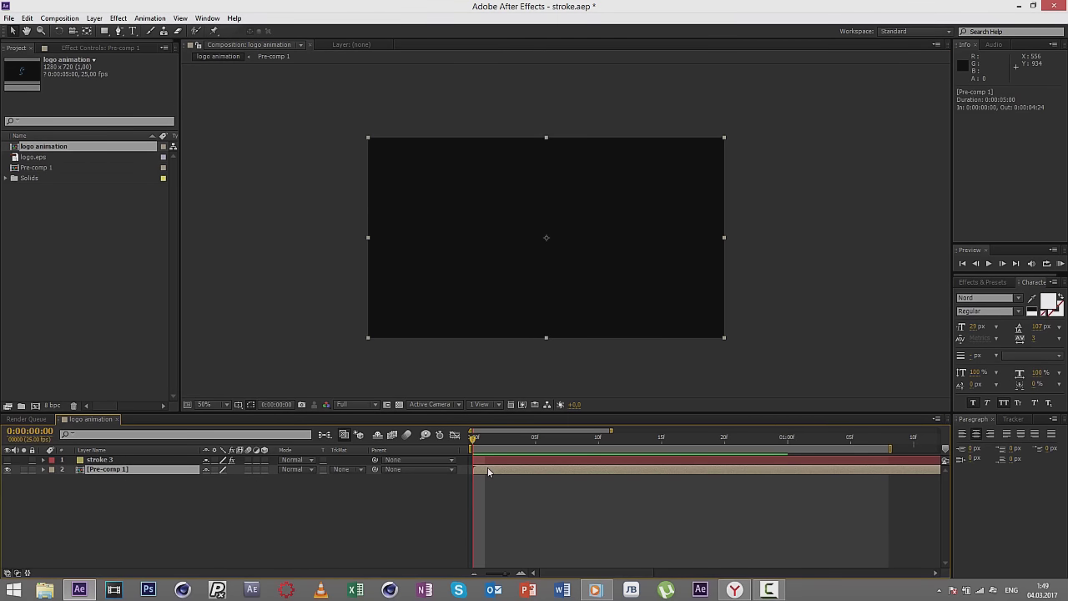
key(ctrl+d)
key(ctrl+d)
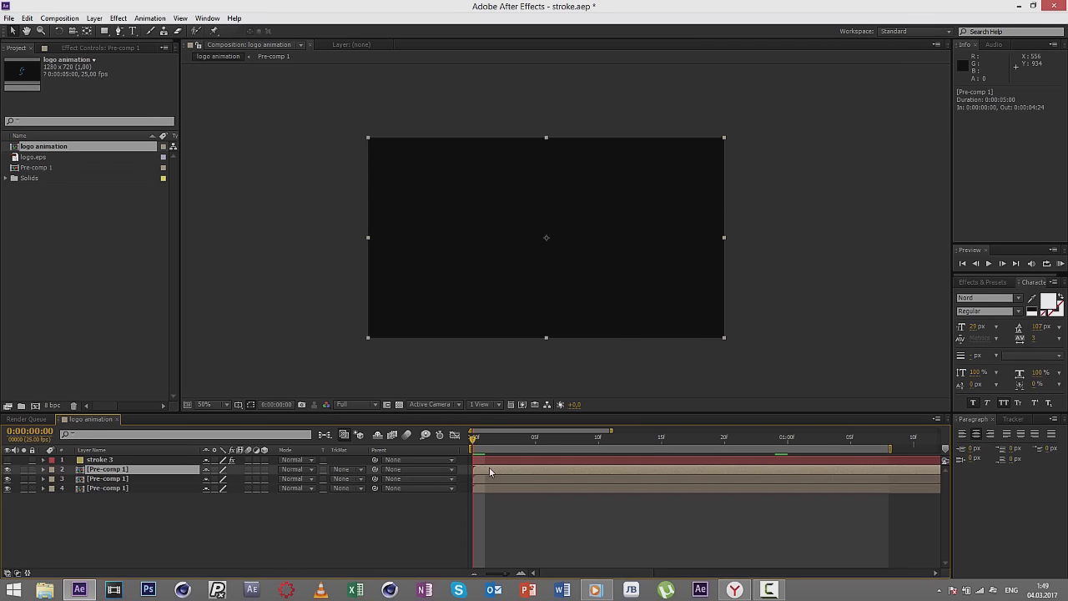
mouse_move(493, 470)
mouse_down()
mouse_move(533, 470)
mouse_move(513, 480)
mouse_up()
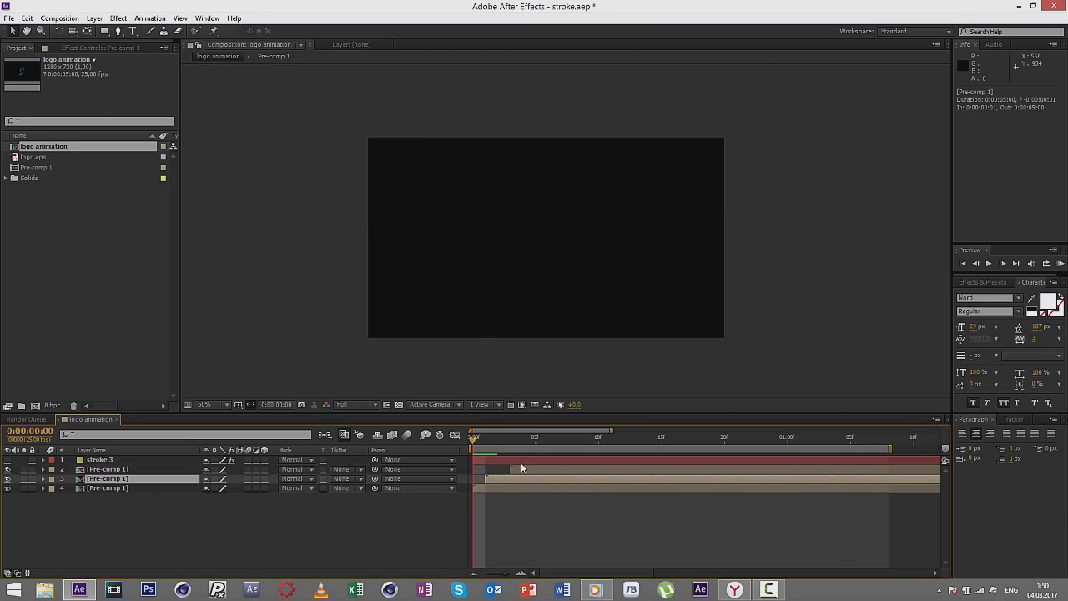
click(520, 469)
drag(511, 478, 535, 469)
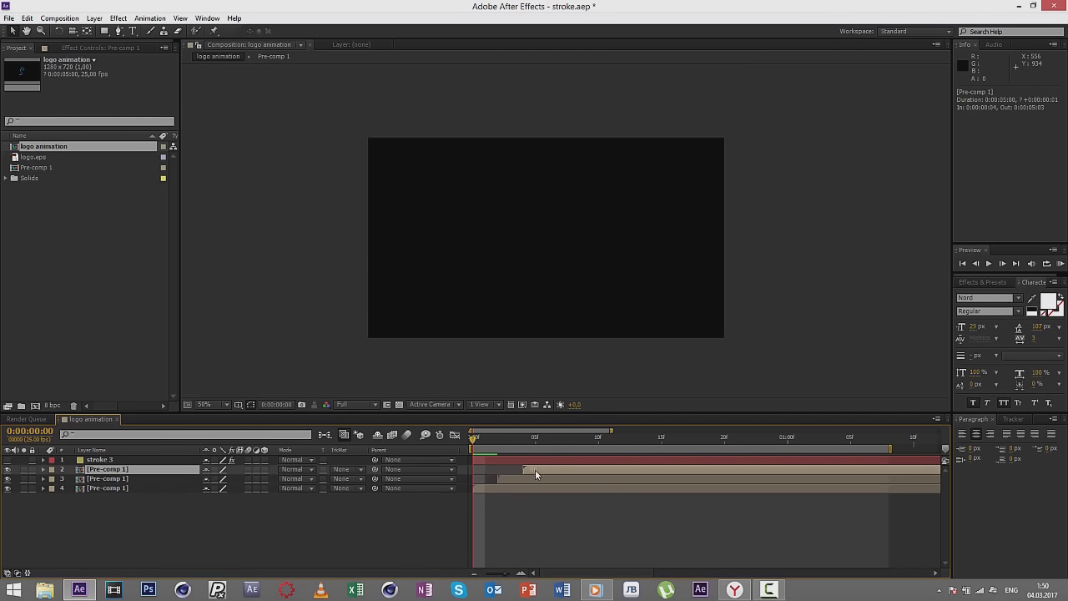
click(515, 379)
mouse_move(473, 438)
mouse_down()
mouse_move(590, 439)
mouse_move(561, 438)
mouse_up()
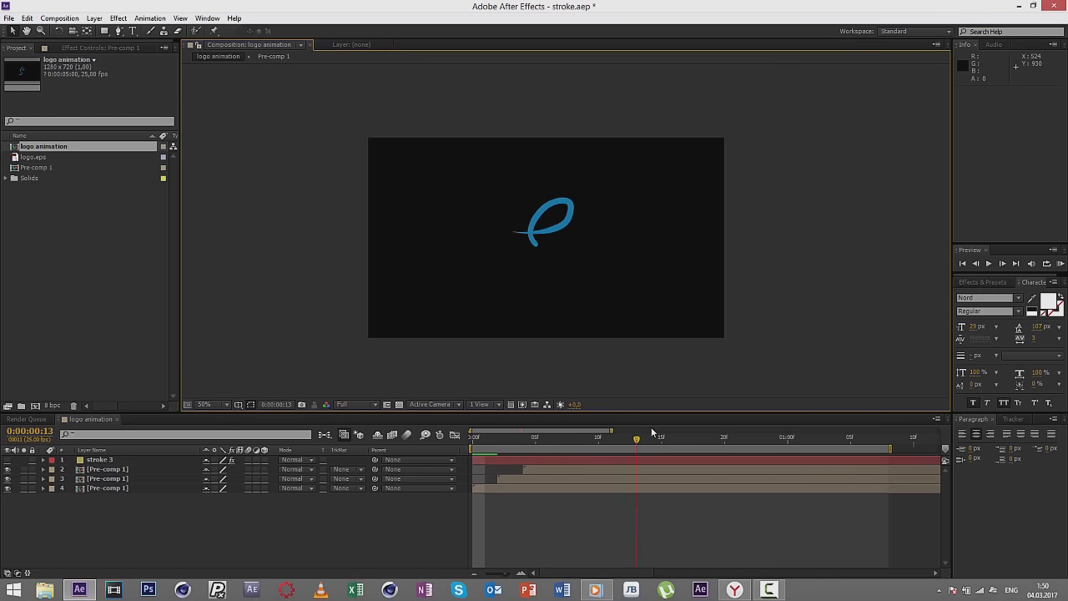
click(131, 472)
Step: Add Fill effects to the layer 2 and layer 3 copies, tinting layer 3 near-white
click(117, 18)
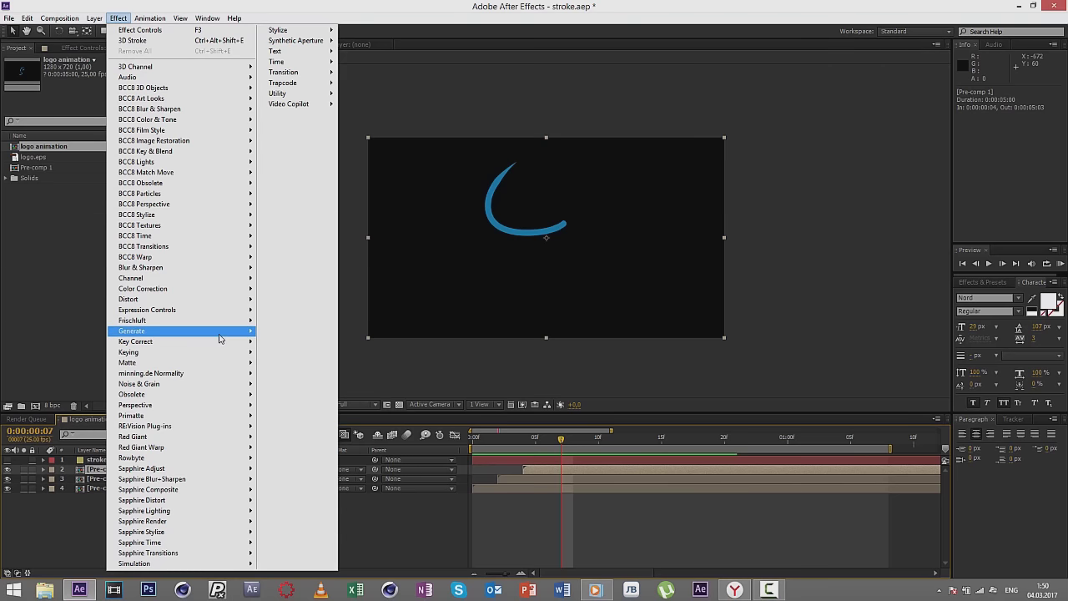
mouse_move(219, 332)
click(316, 208)
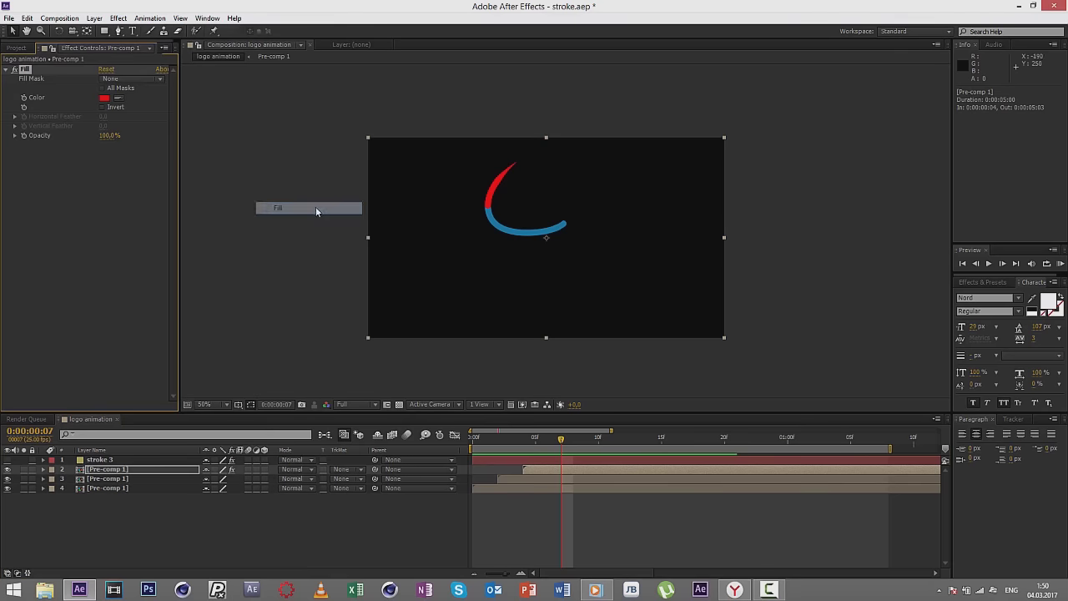
click(126, 478)
click(115, 19)
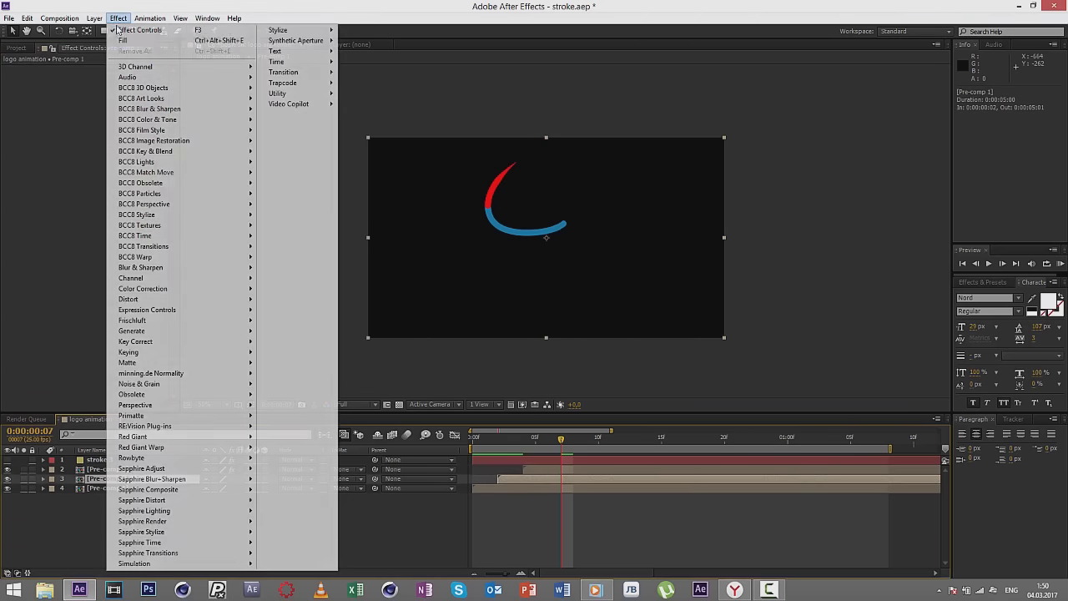
click(146, 41)
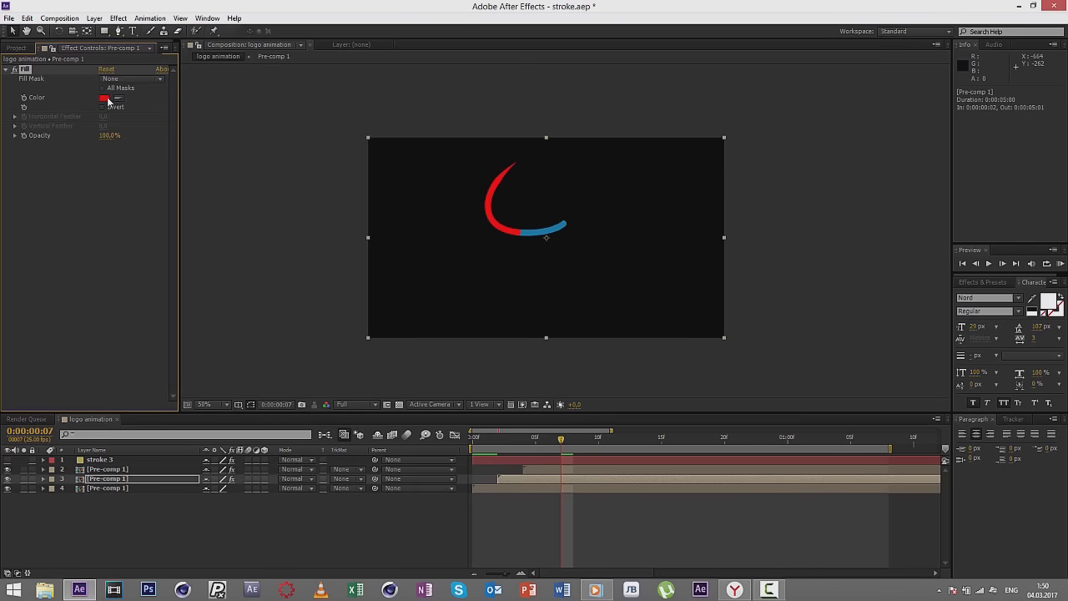
click(104, 98)
drag(728, 302, 714, 289)
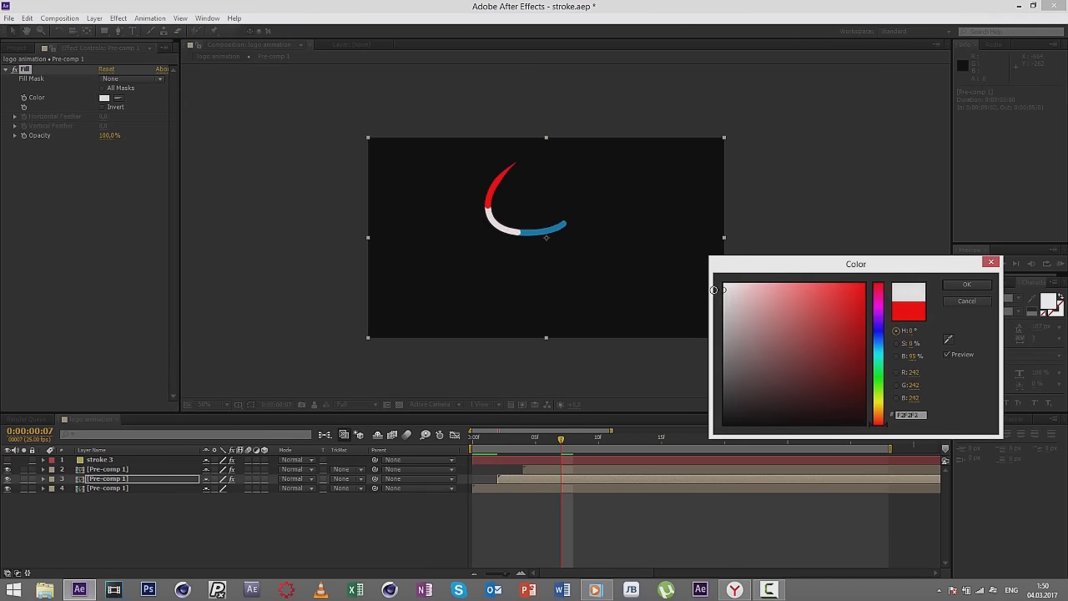
drag(714, 292, 708, 286)
Step: Set the layer 2 copy's Fill color to blue
click(964, 286)
click(107, 469)
click(105, 99)
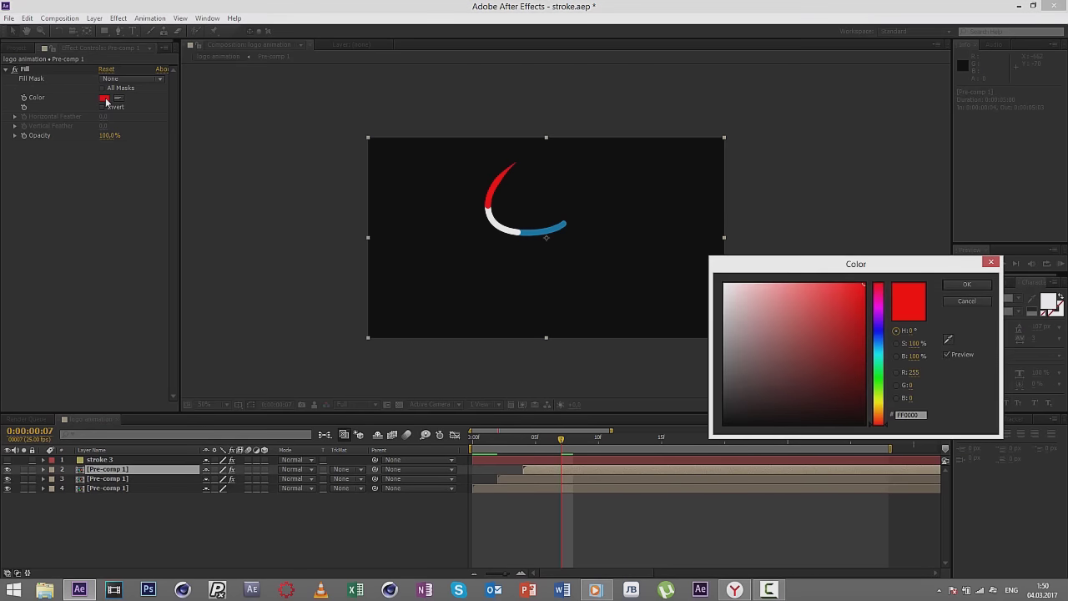
drag(790, 309, 728, 286)
click(948, 337)
click(542, 230)
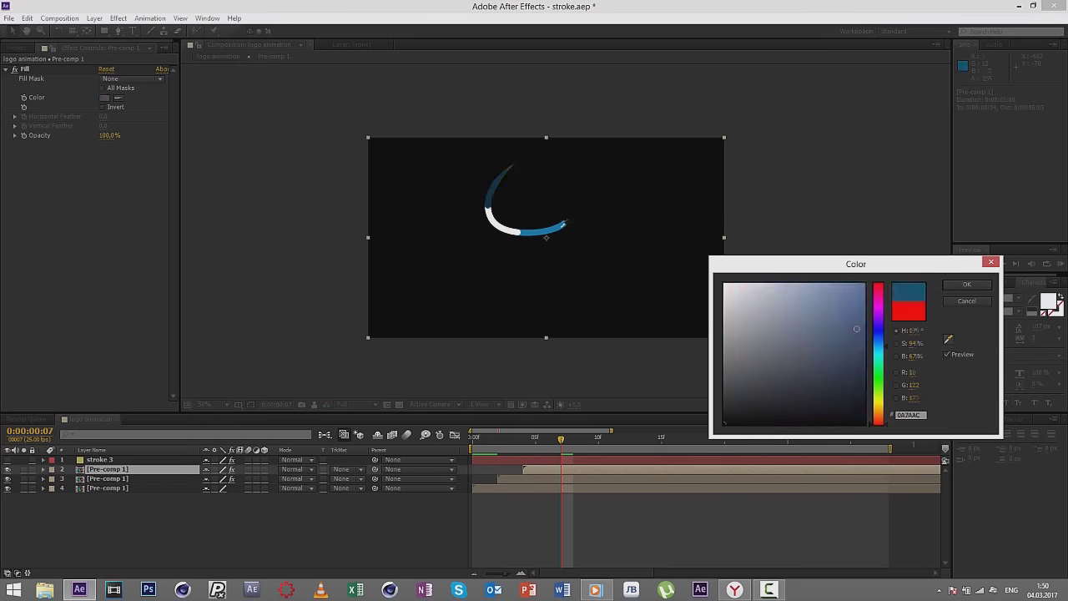
key(Return)
Step: Add a Fill effect to the layer 4 copy and tint it yellow-gold
click(106, 487)
click(117, 18)
click(134, 37)
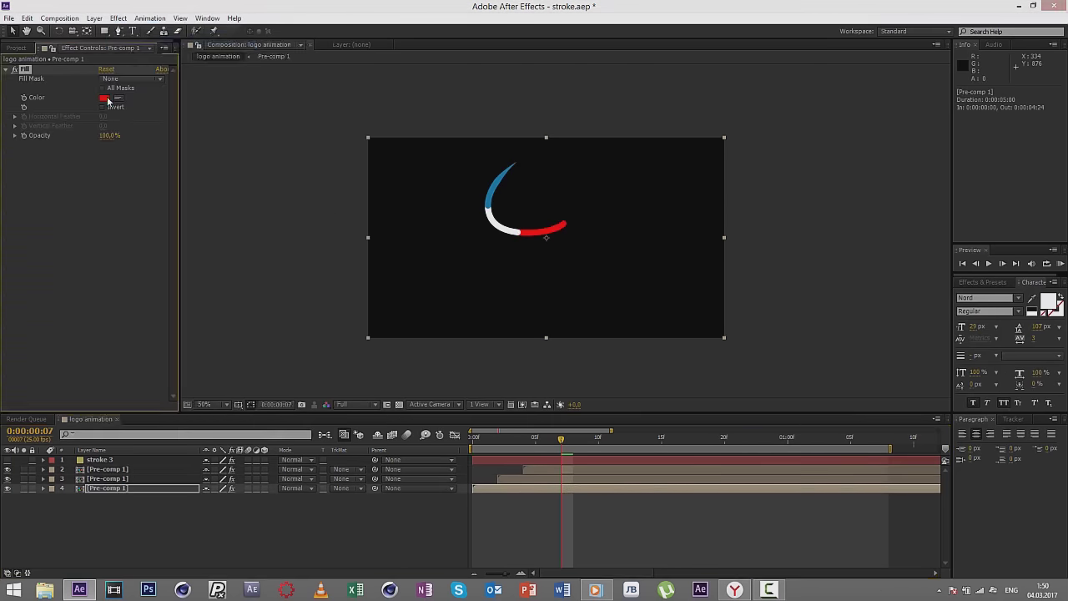
click(104, 98)
drag(874, 381, 878, 407)
click(966, 285)
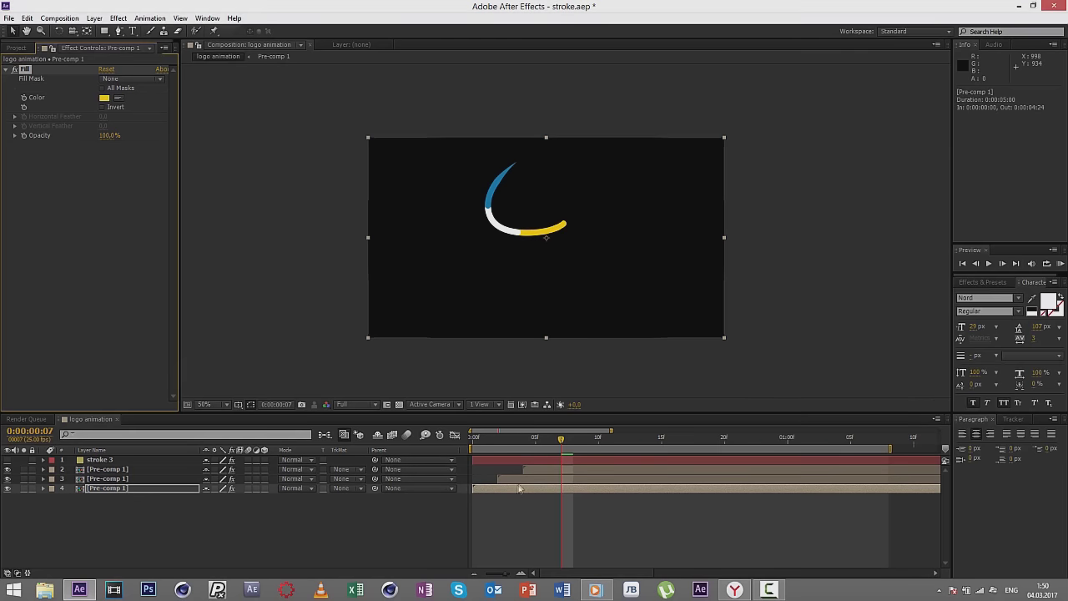
Step: Adjust the layer 3 copy's start time and RAM preview the coloured trailing strokes
drag(550, 478, 512, 470)
scroll(683, 354, down, 1)
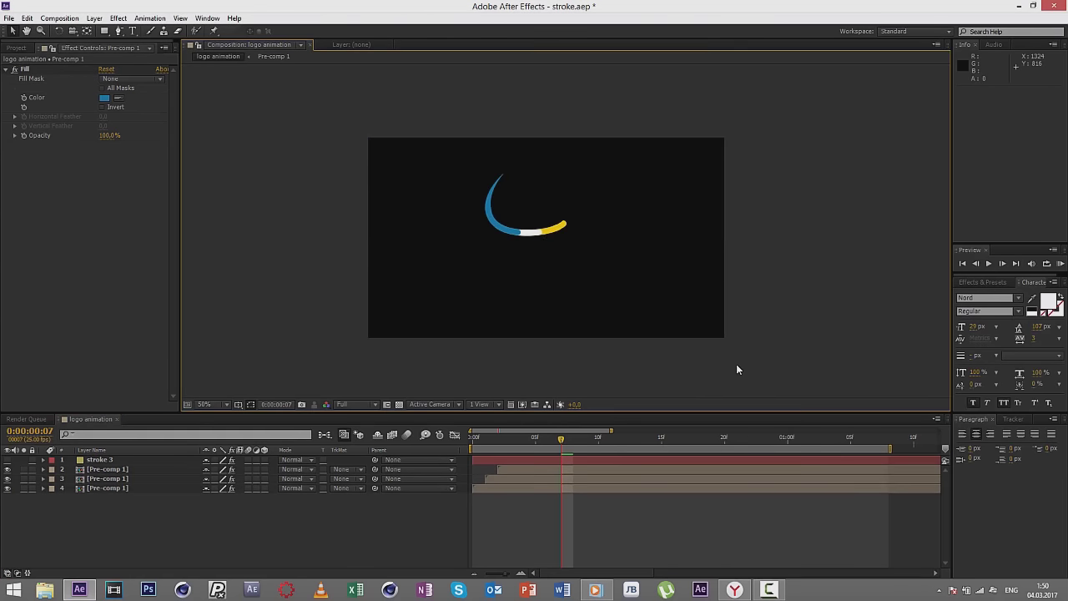
scroll(684, 360, up, 1)
key(KP_0)
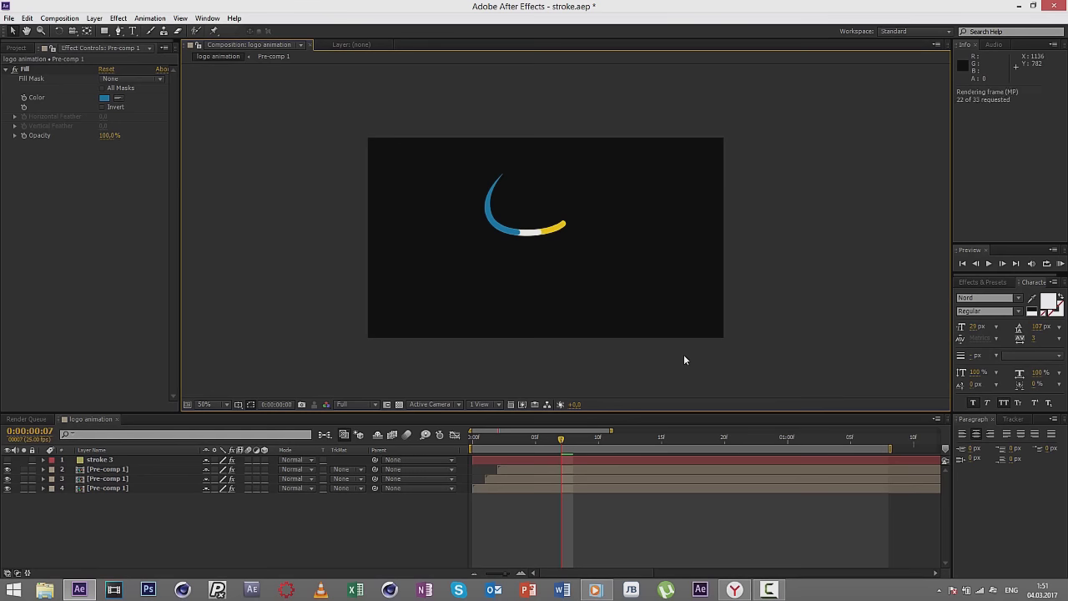
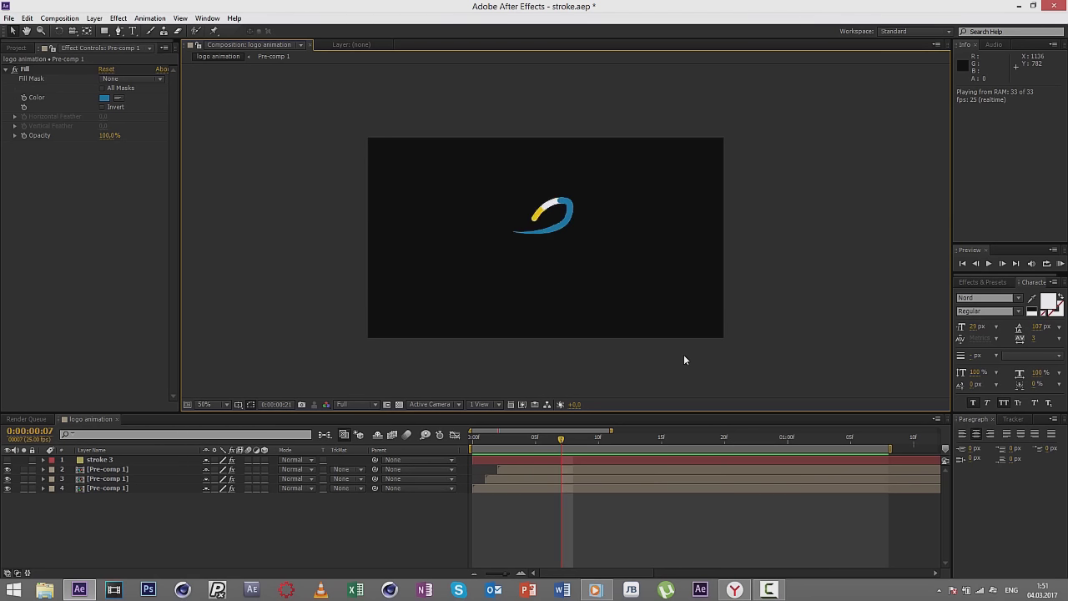
Step: Stop the RAM preview, scrub to frame 4 and zoom in on the stroke
key(space)
key(space)
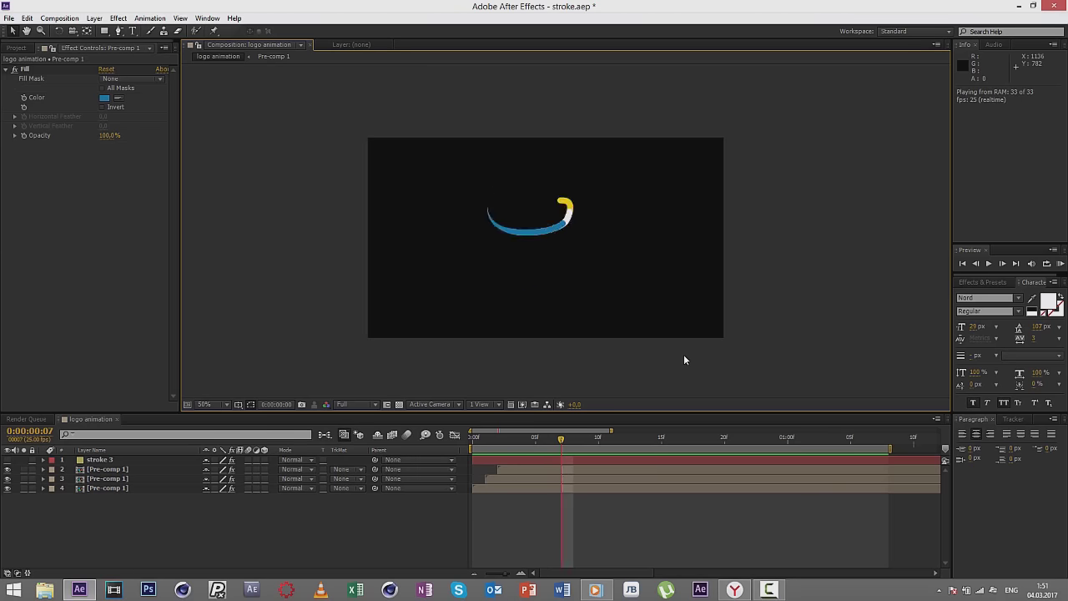
key(space)
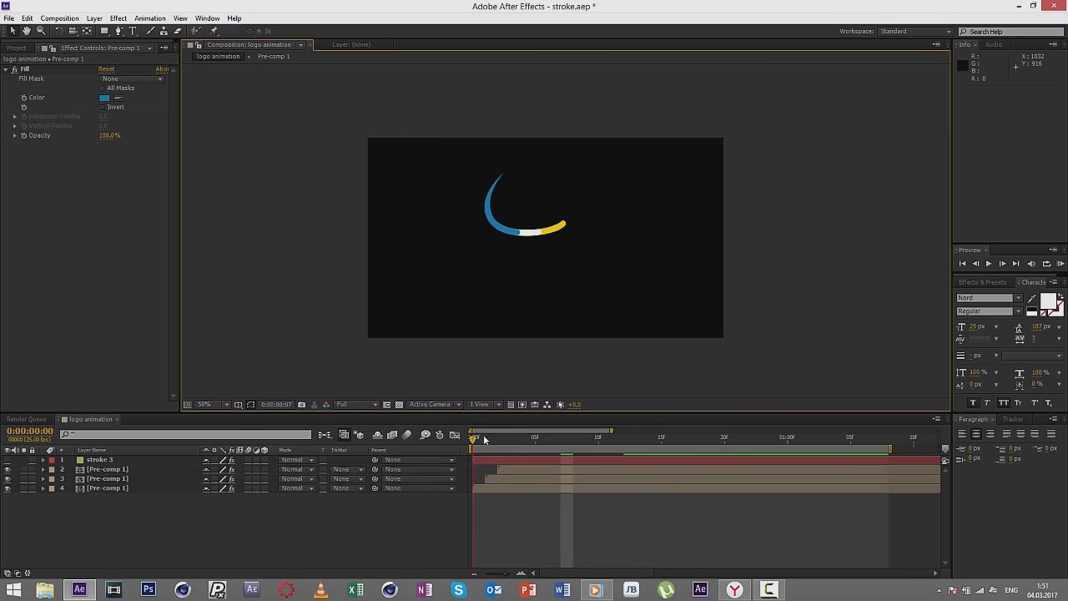
drag(483, 438, 524, 437)
scroll(472, 269, up, 2)
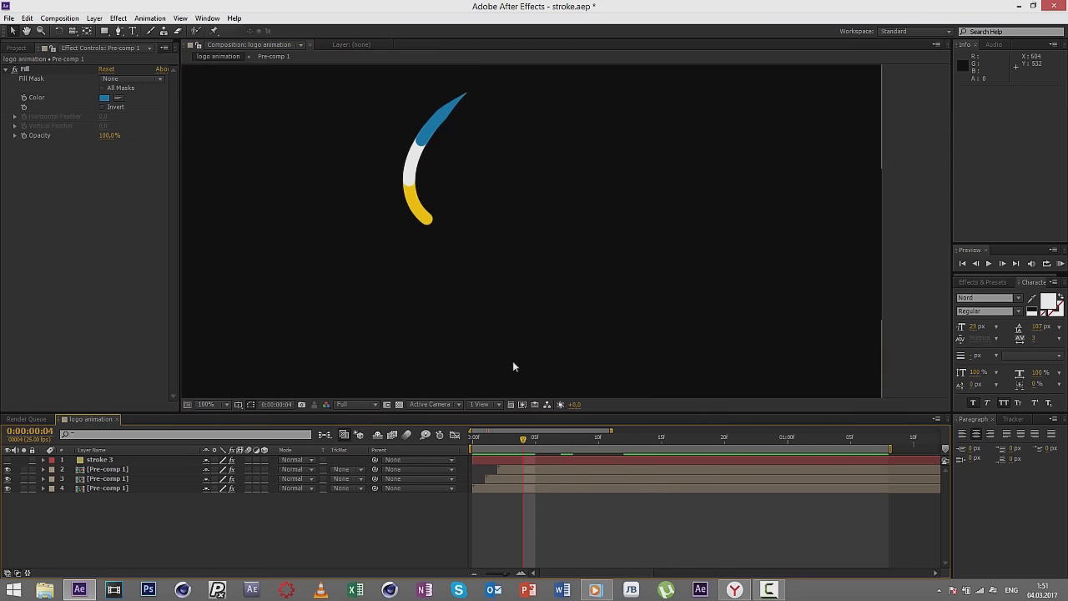
click(527, 448)
Step: Inspect the stroke at frame 21 and the one-second mark, then select yellow Pre-comp 1 layer 4
drag(524, 438, 738, 438)
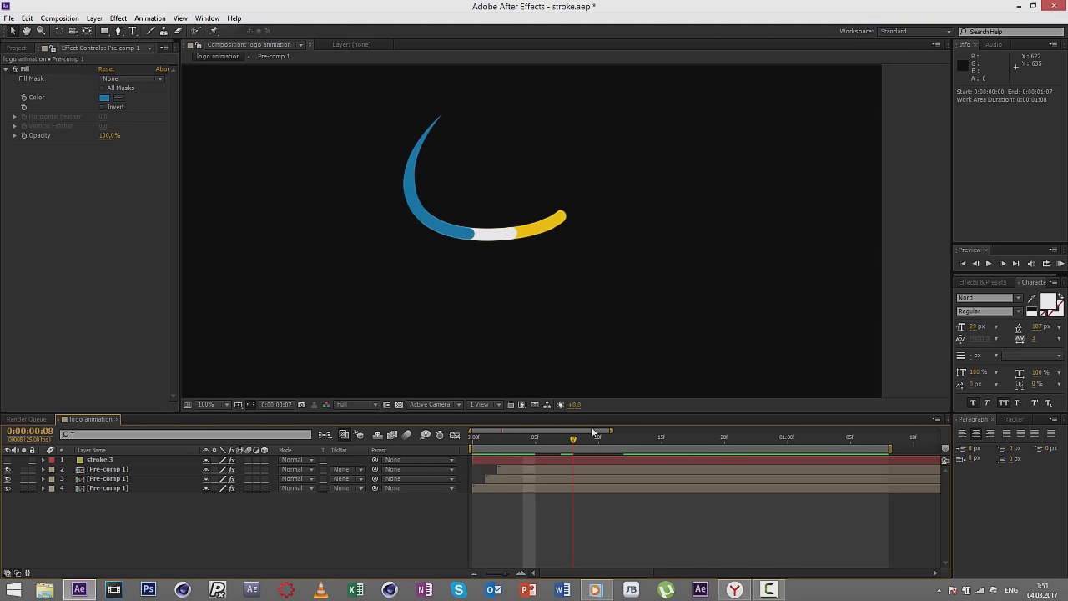
scroll(522, 262, up, 3)
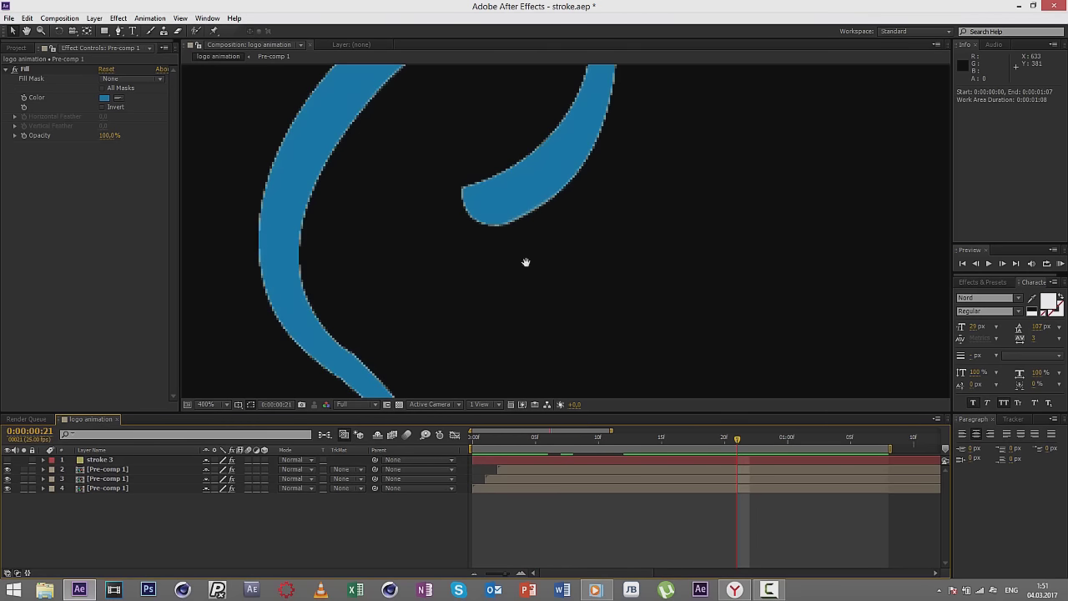
scroll(526, 284, up, 2)
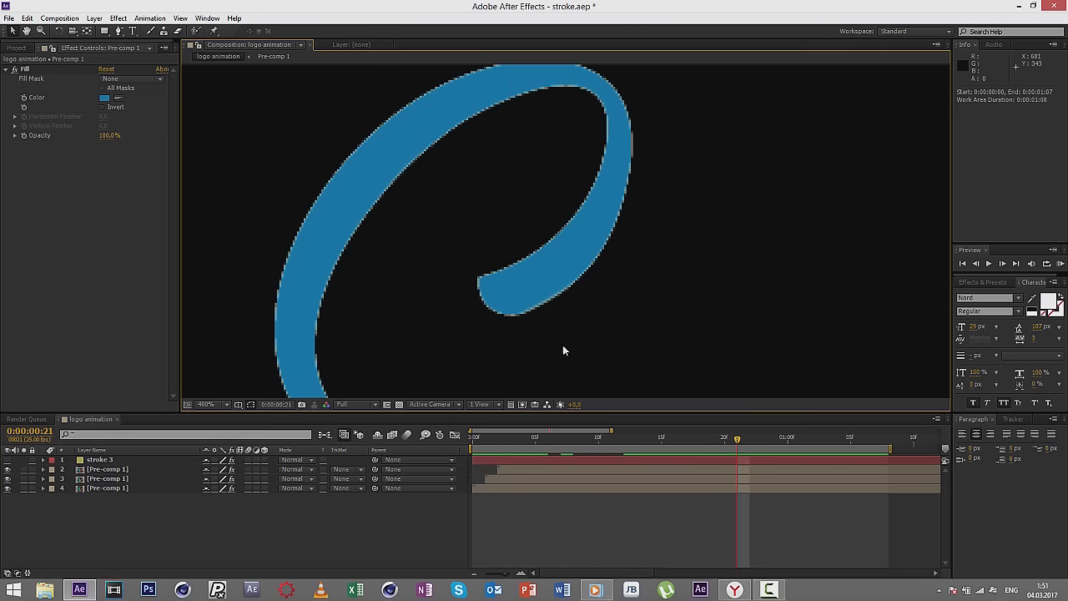
drag(519, 440, 786, 424)
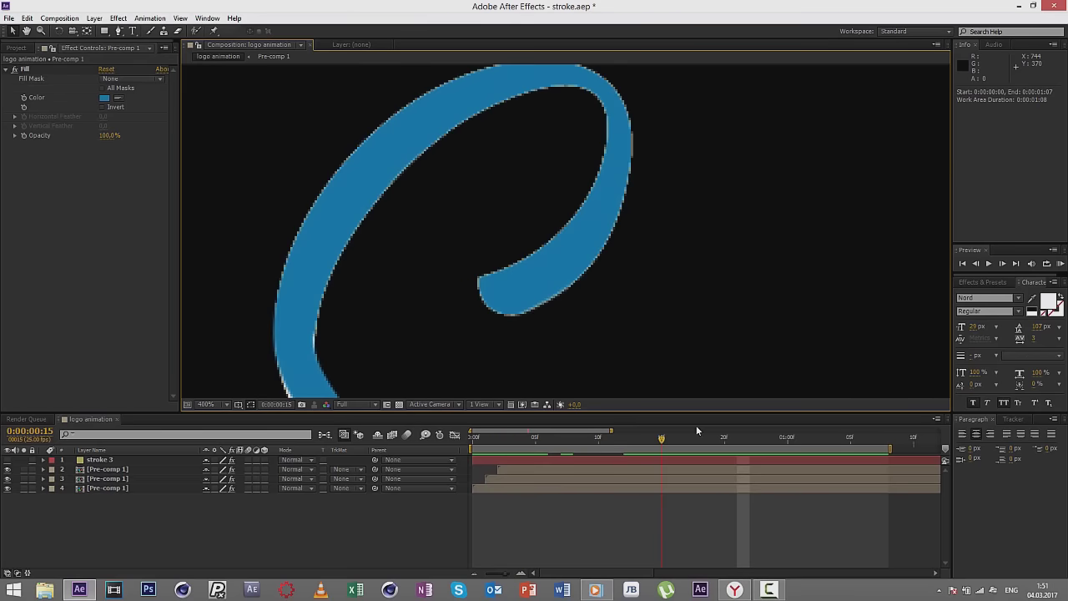
scroll(583, 220, down, 2)
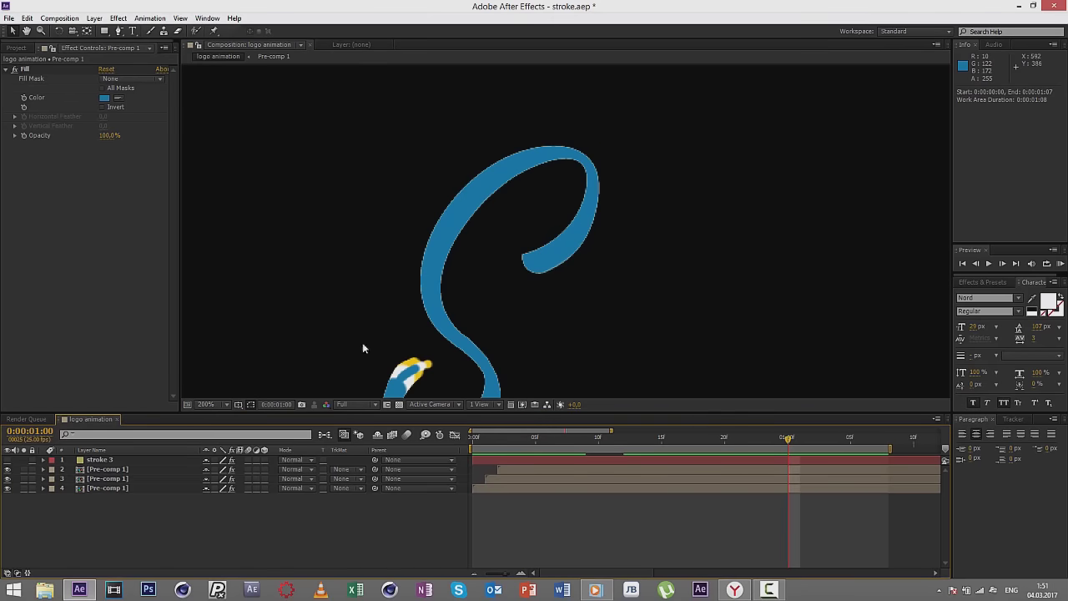
click(128, 489)
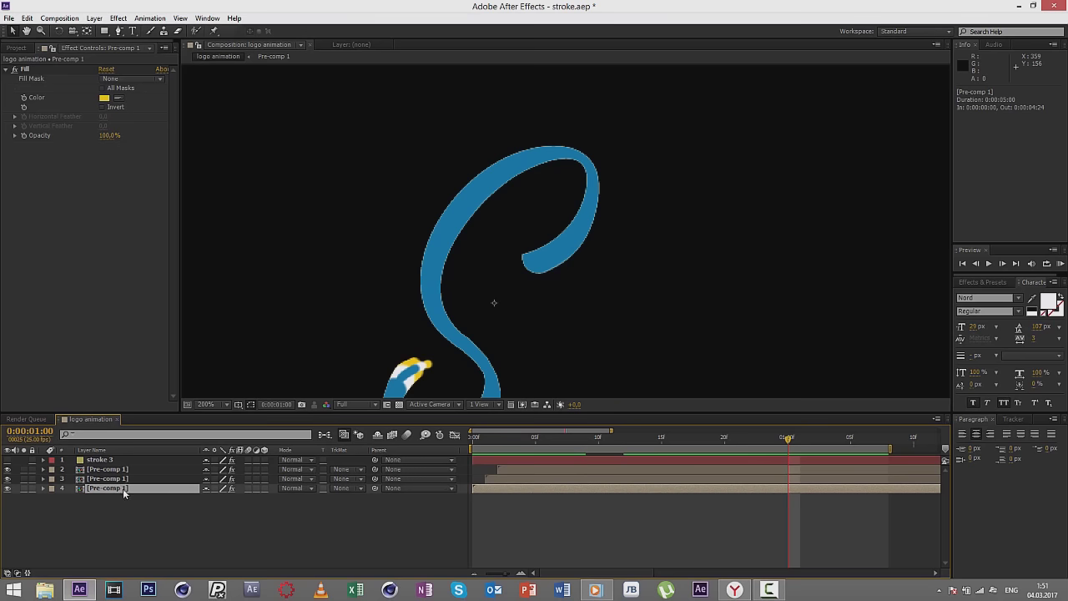
Step: Apply a Simple Choker to the yellow Pre-comp 1 layer with Choke Matte 1
click(118, 18)
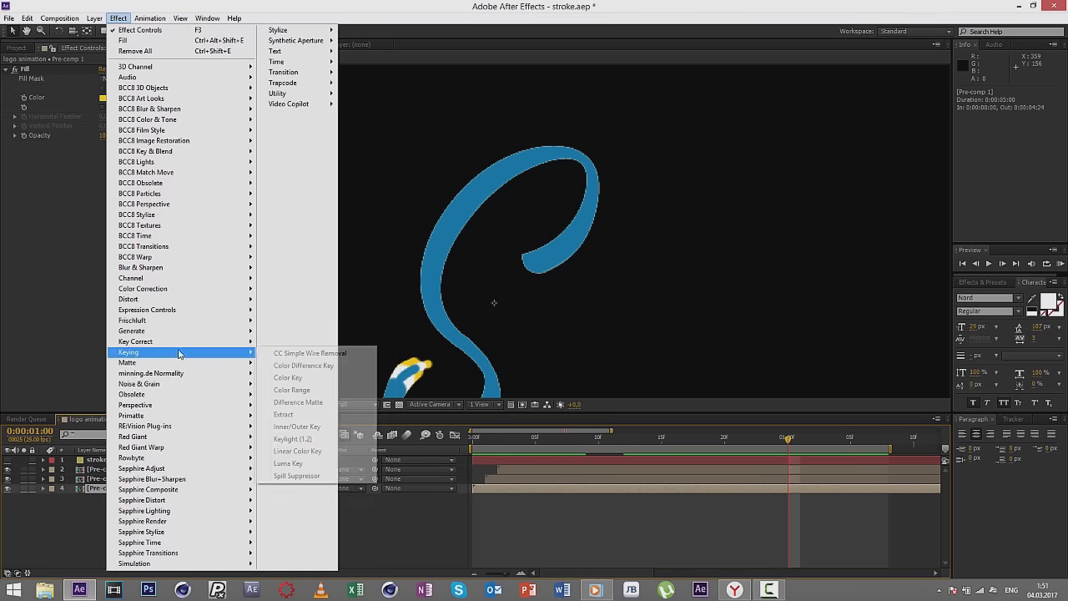
mouse_move(180, 364)
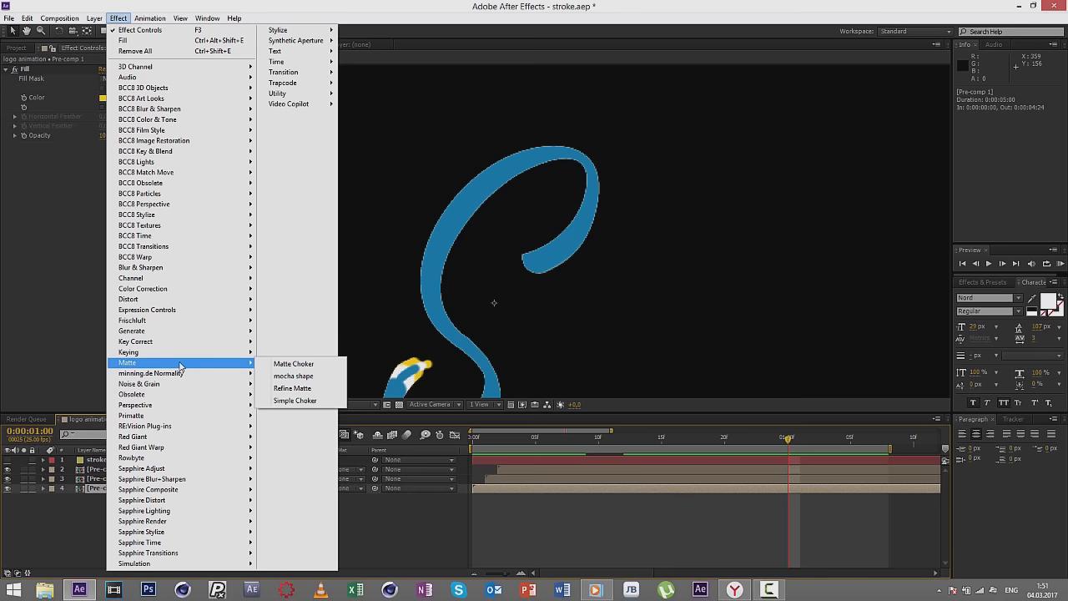
click(293, 400)
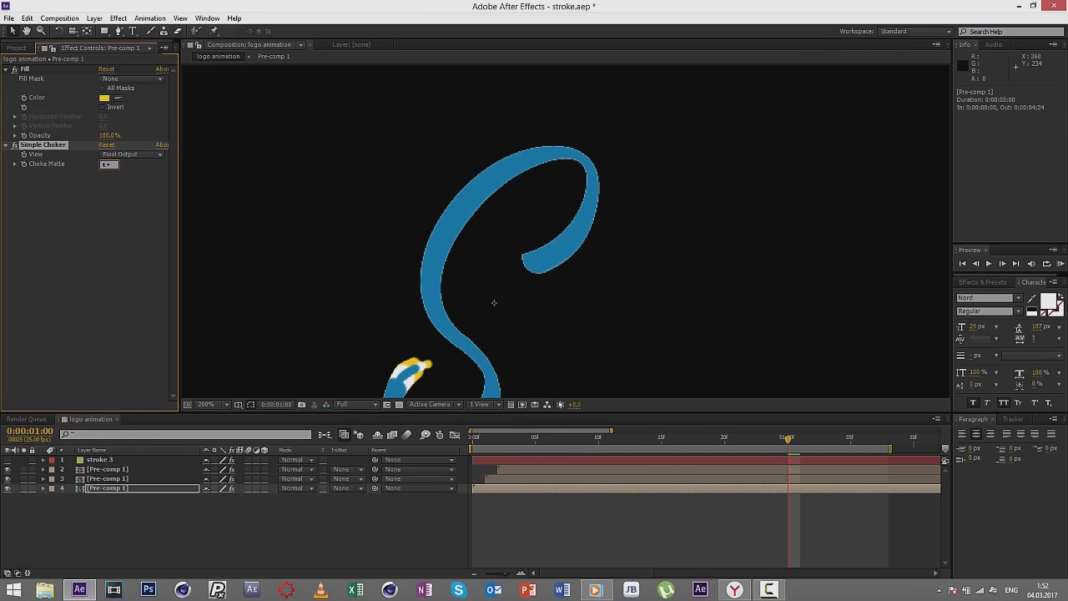
text(1)
click(69, 178)
Step: Copy the Simple Choker and paste it onto the white Pre-comp 1 layer 3
click(44, 146)
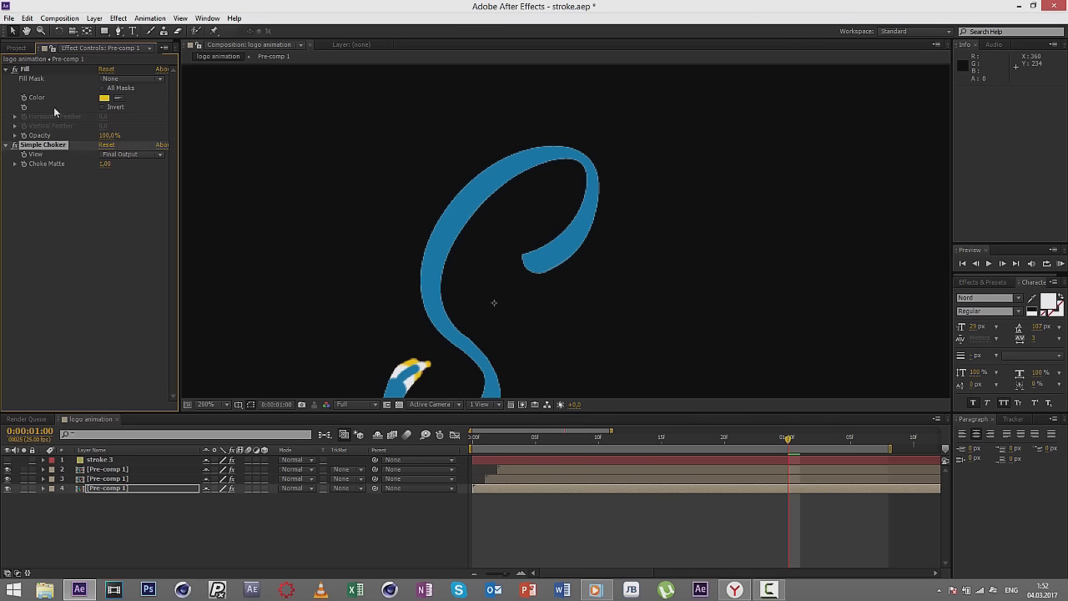
click(29, 18)
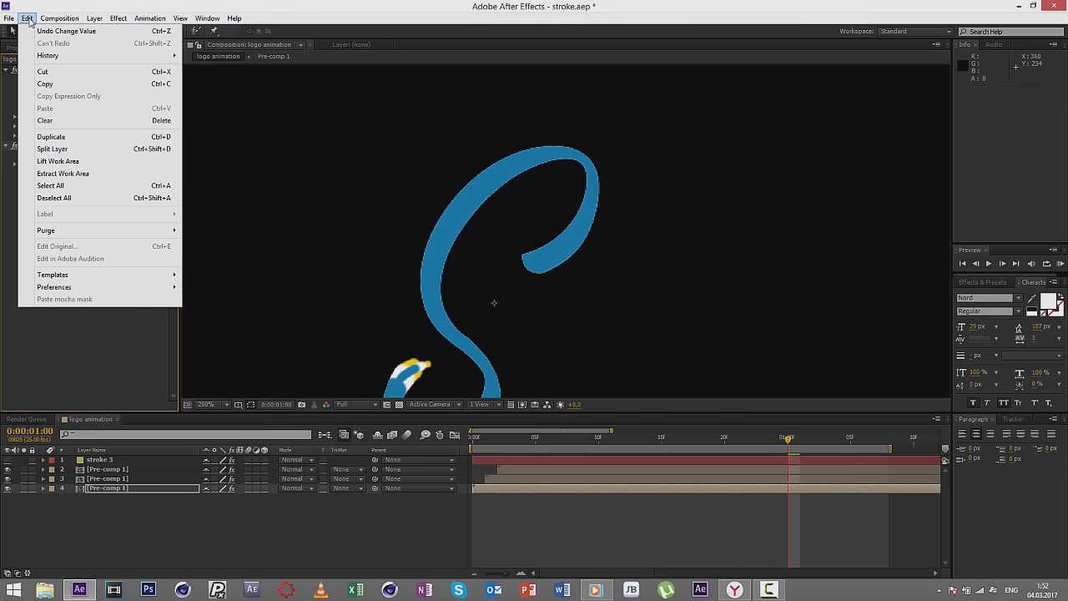
click(54, 86)
click(107, 480)
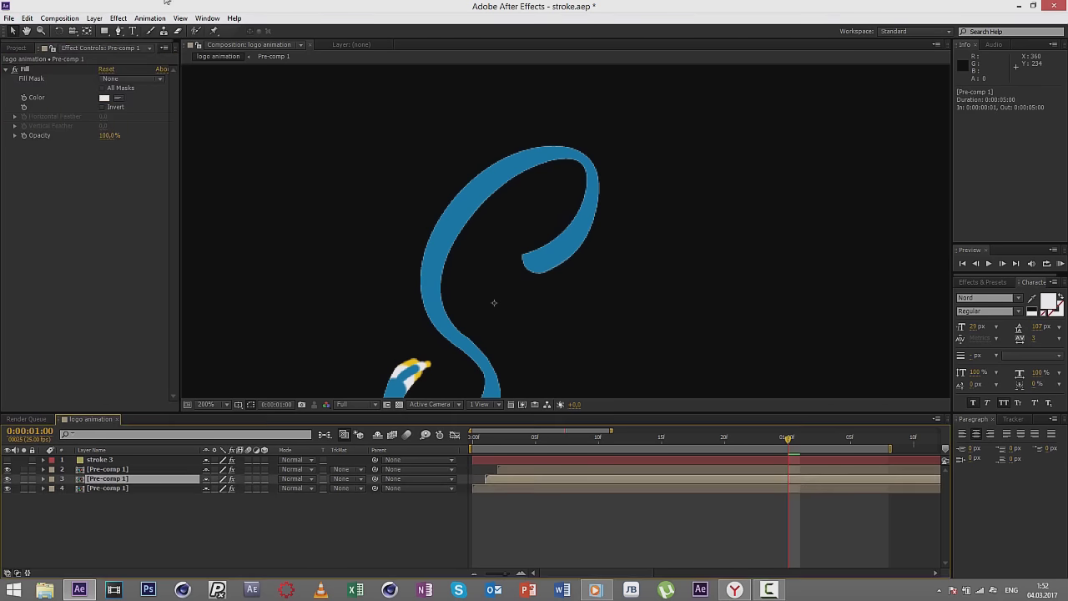
click(28, 18)
click(46, 109)
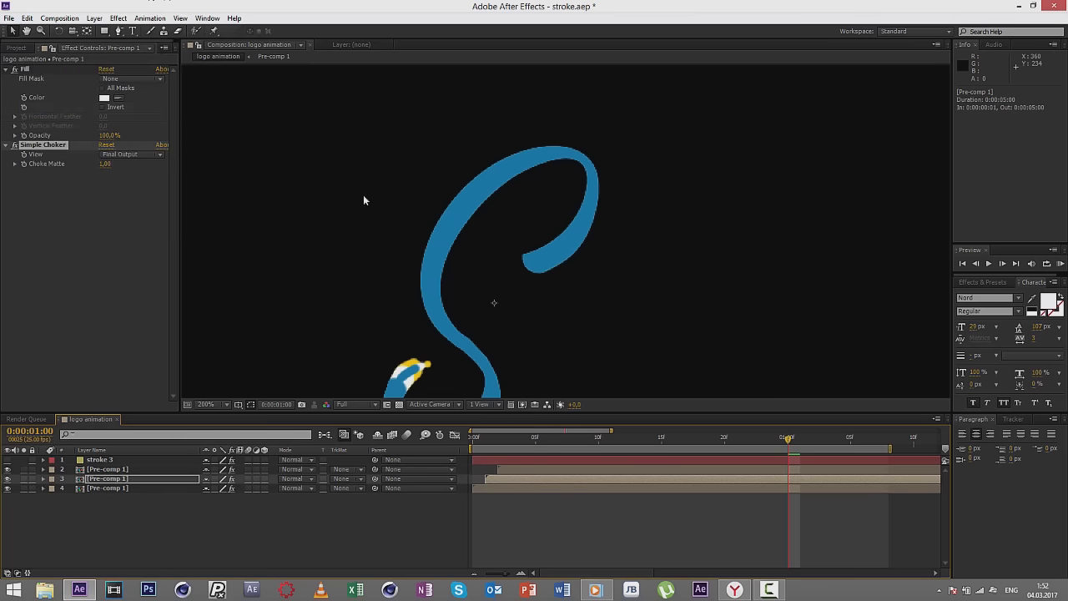
scroll(584, 227, down, 1)
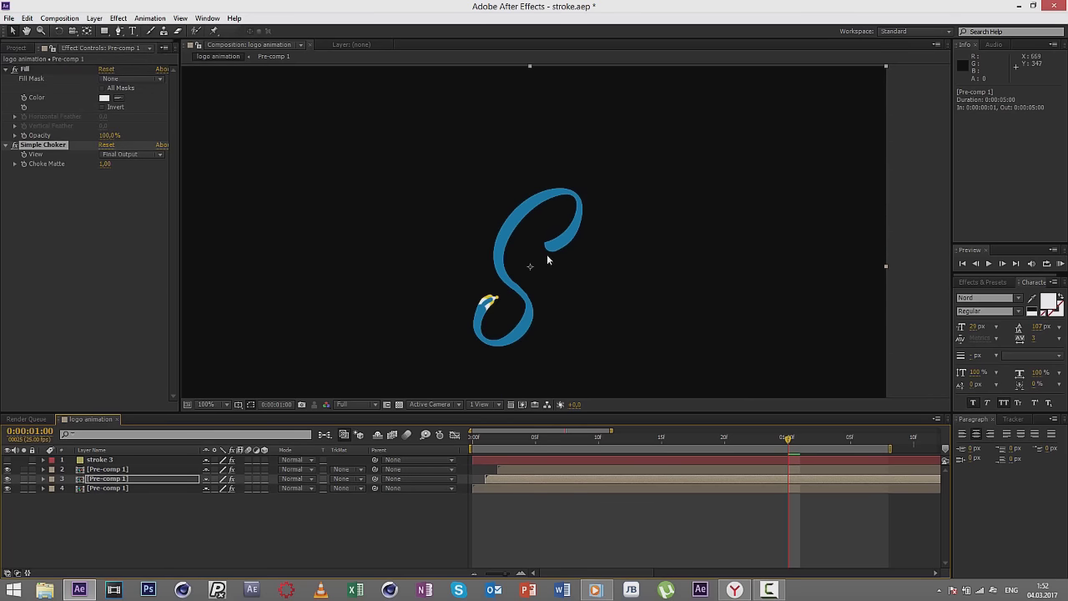
scroll(547, 260, up, 1)
scroll(540, 192, up, 1)
scroll(422, 183, down, 1)
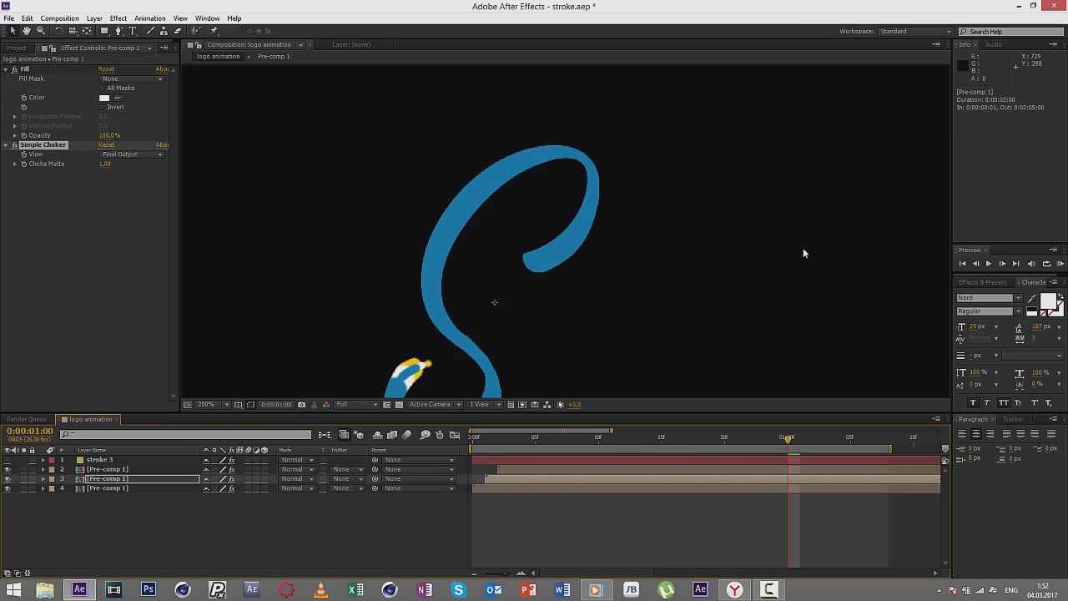
scroll(803, 253, down, 2)
click(526, 509)
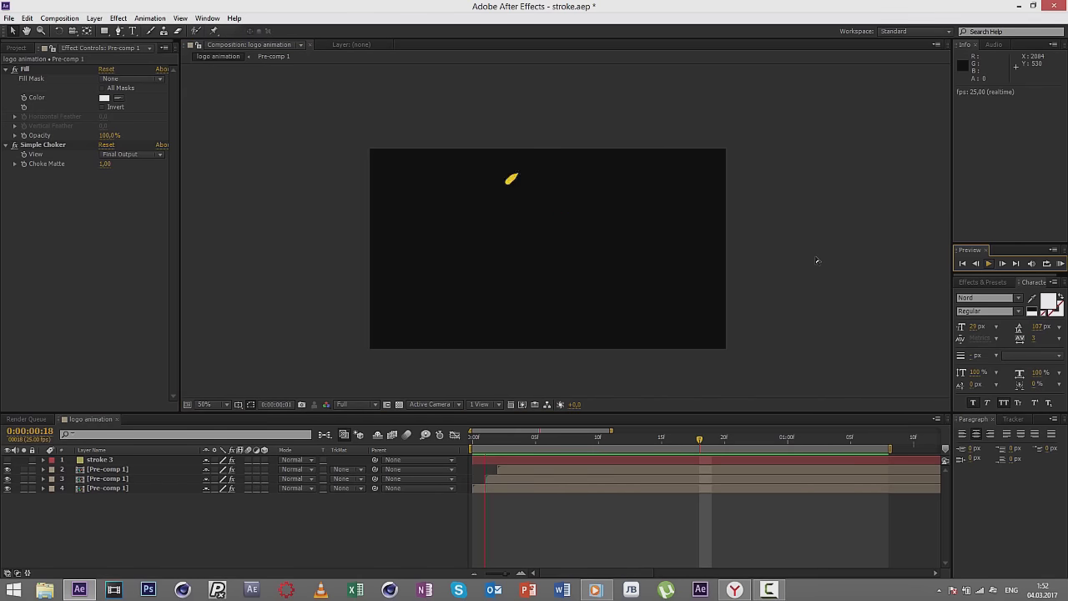
Step: Play and stop the preview to review the blue S animation
key(space)
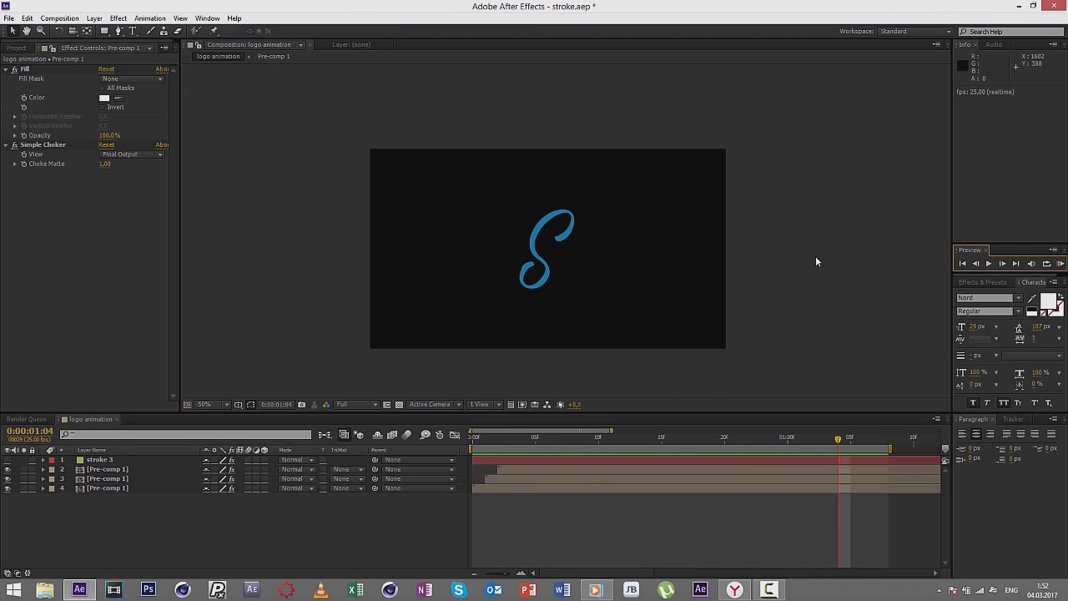
key(space)
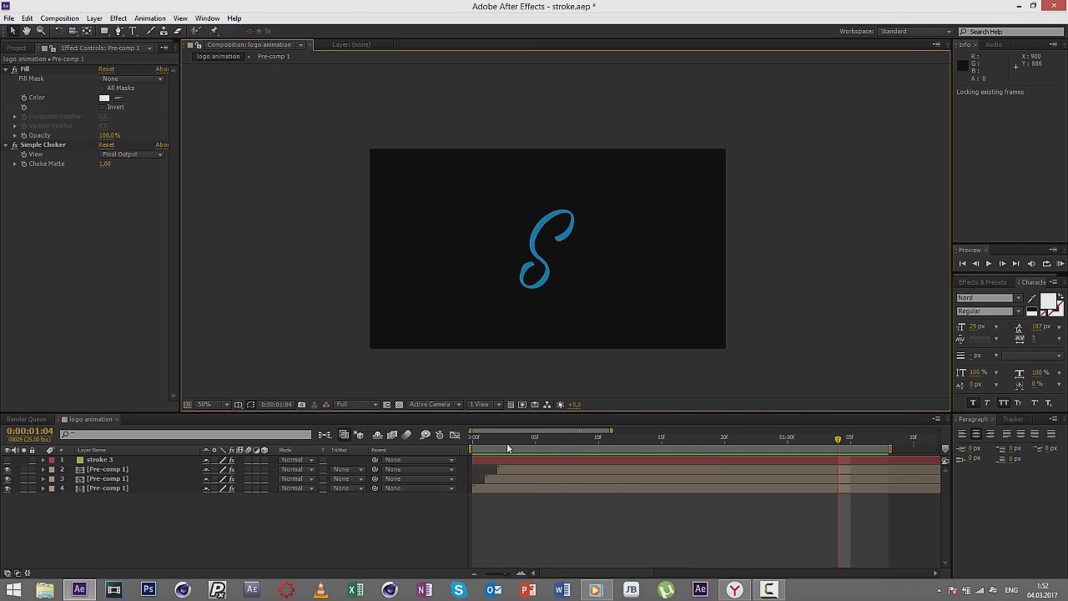
key(space)
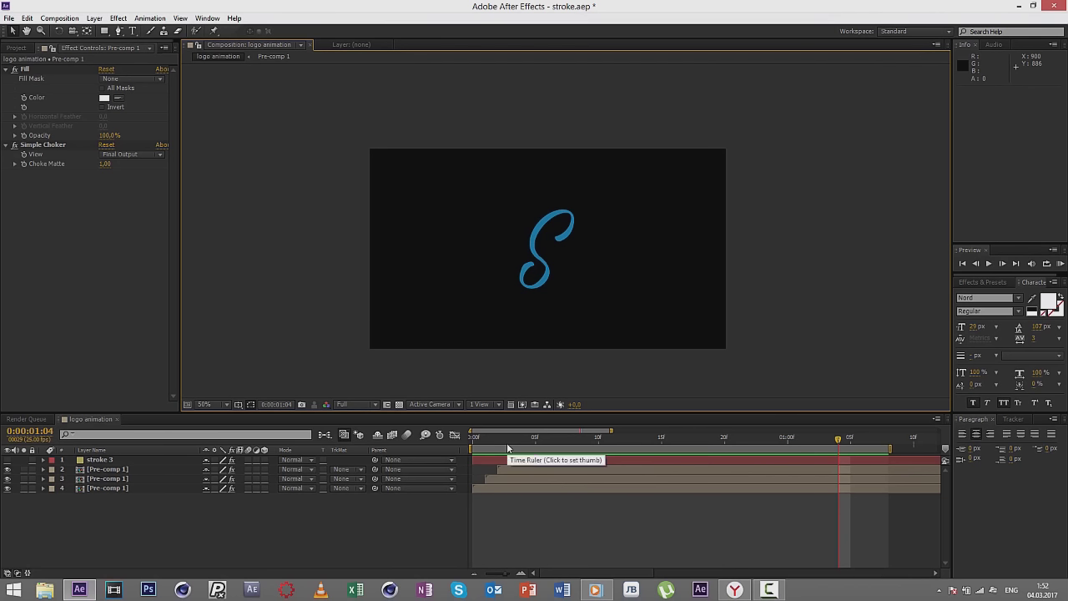
key(space)
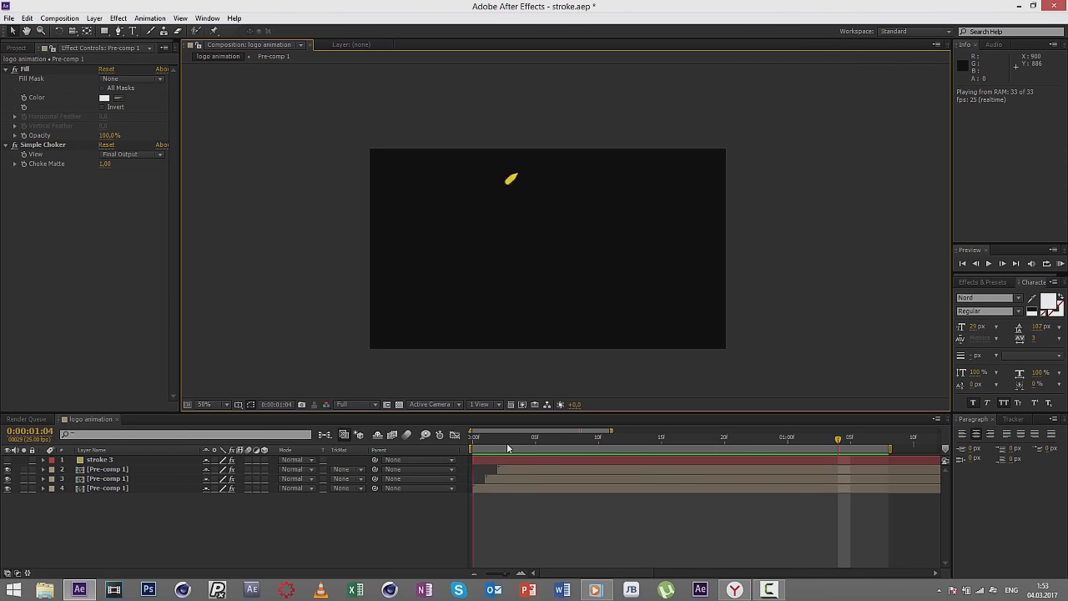
key(space)
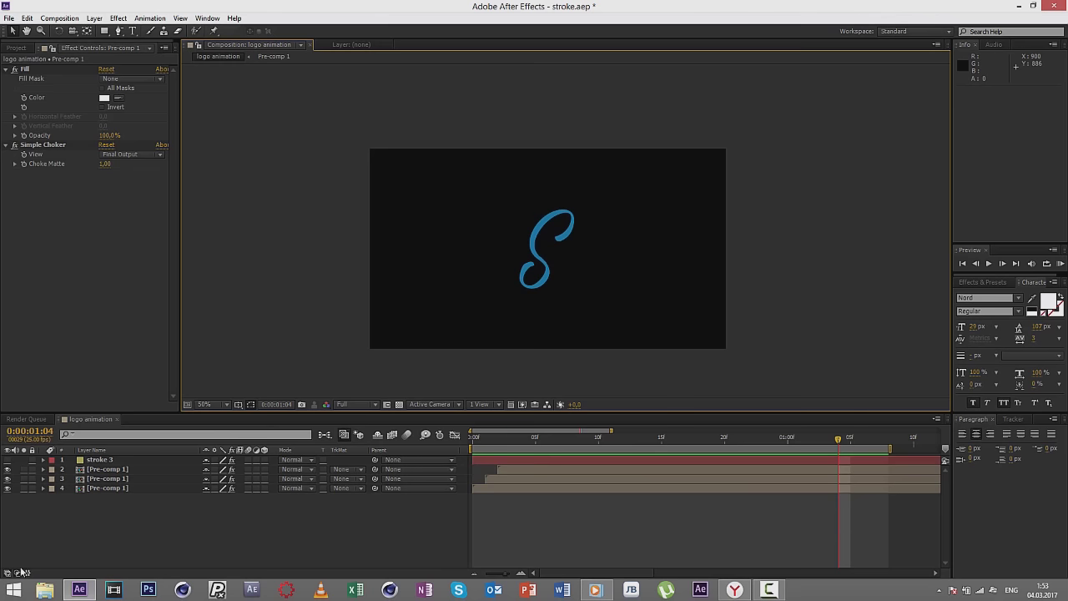
Step: Make stroke 3 visible, go to frame 11, select stroke 3 and view at 100%
click(7, 460)
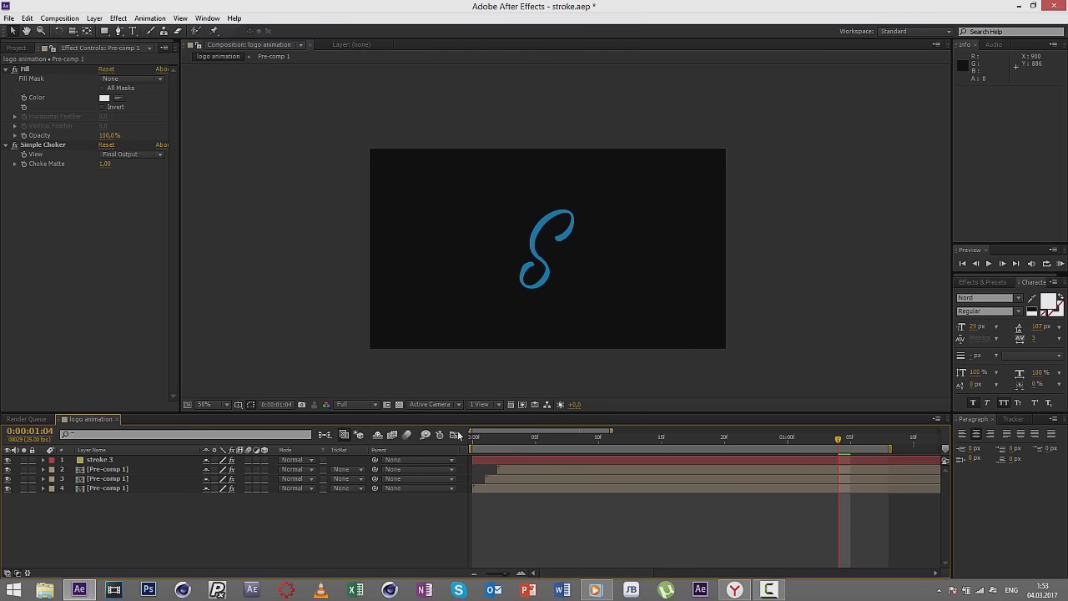
drag(487, 440, 611, 437)
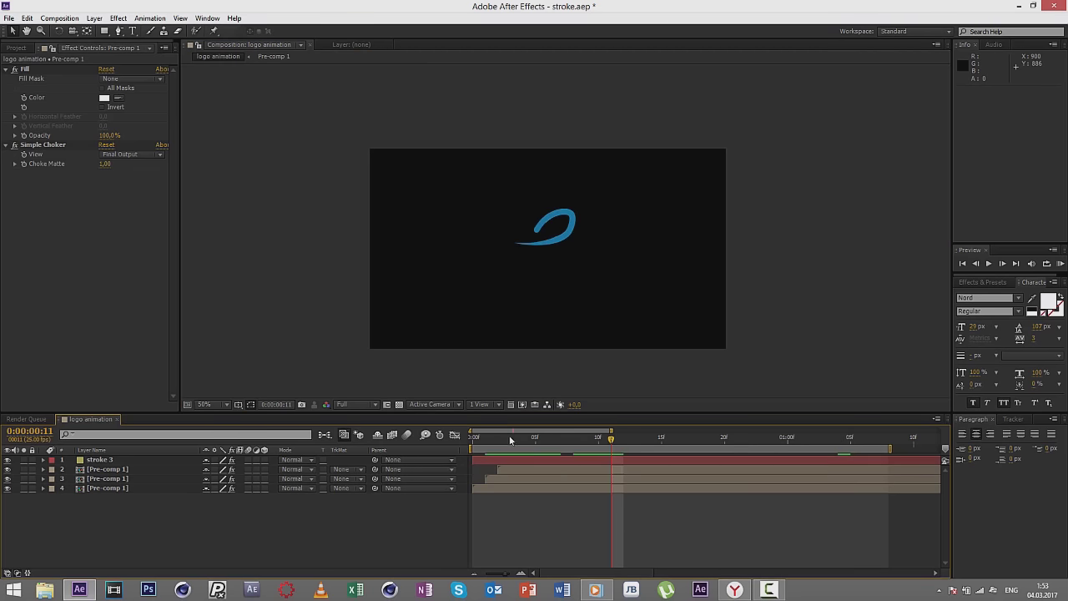
click(127, 464)
key(period)
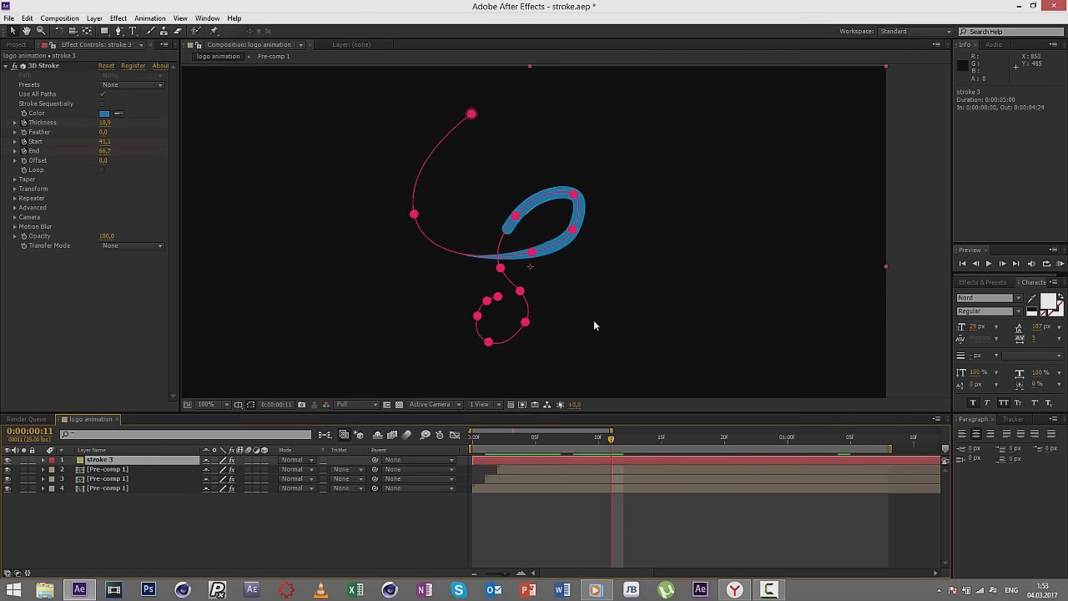
Step: Change stroke 3's 3D Stroke colour to white and thin it to about 3.3
click(104, 114)
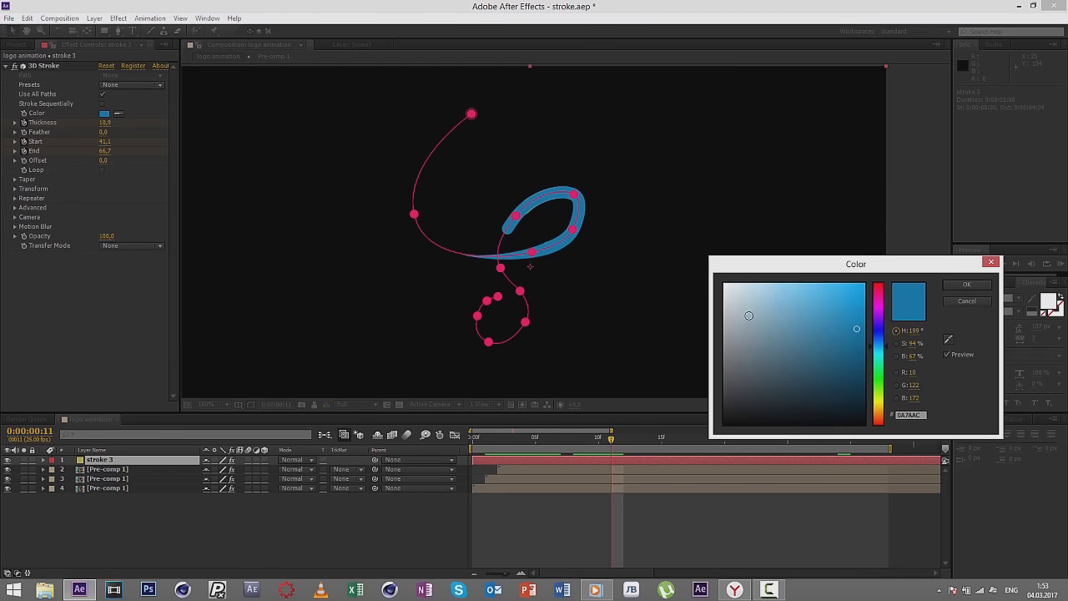
drag(734, 305, 699, 274)
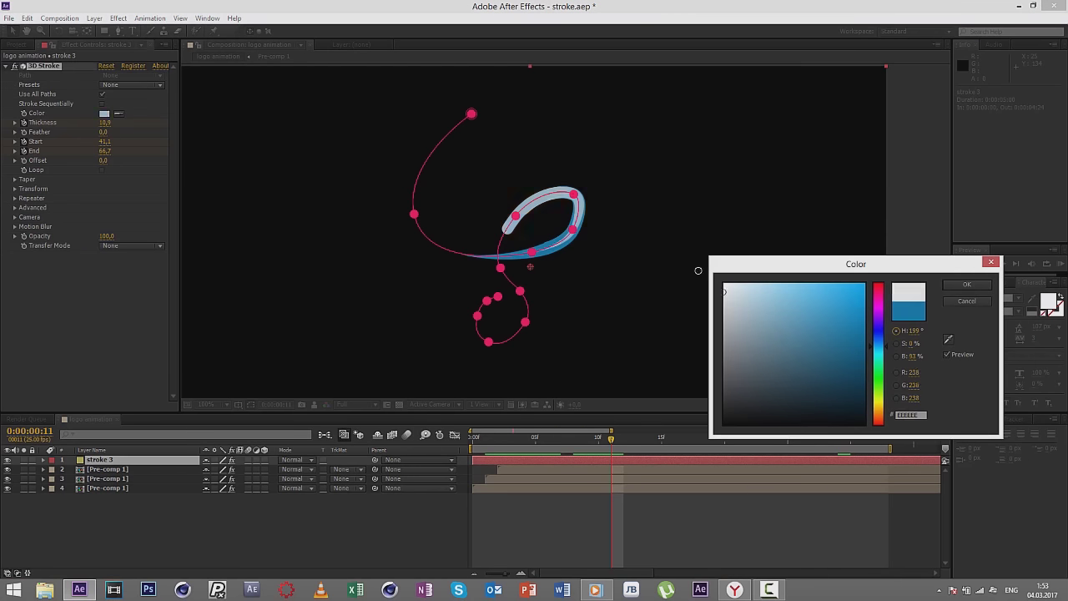
click(966, 284)
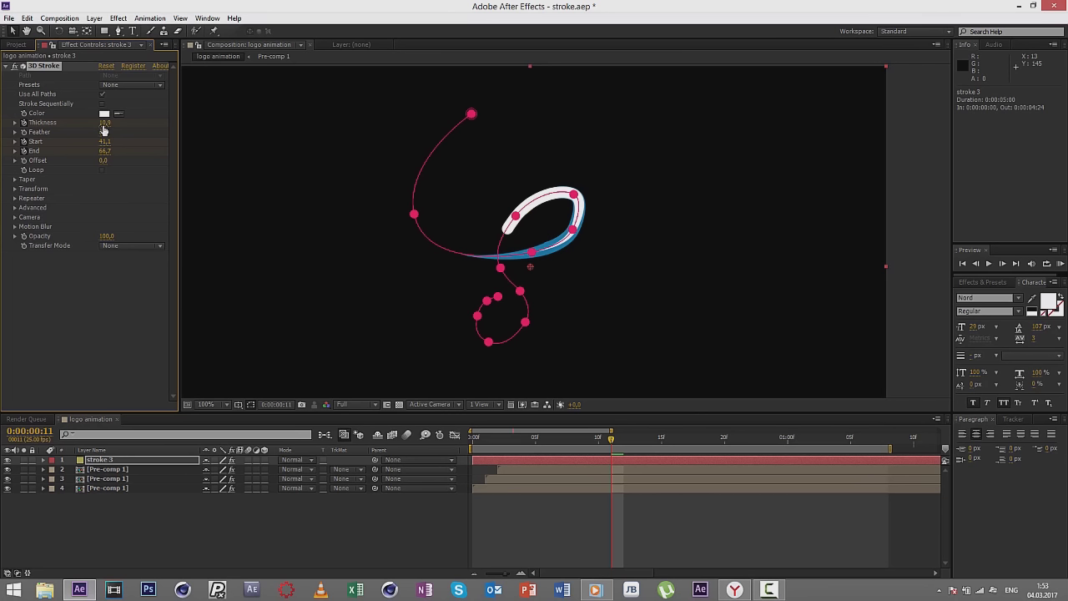
drag(105, 122, 71, 132)
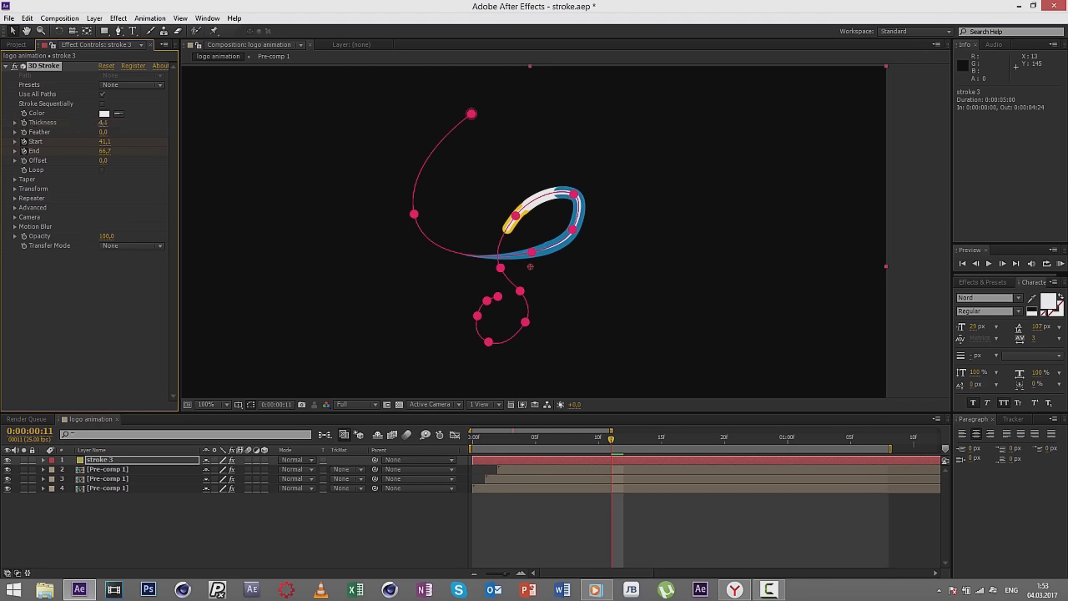
drag(94, 123, 93, 123)
drag(113, 122, 137, 125)
Step: Scrub back and forth through the stroke animation and settle on frame 5
drag(574, 440, 622, 449)
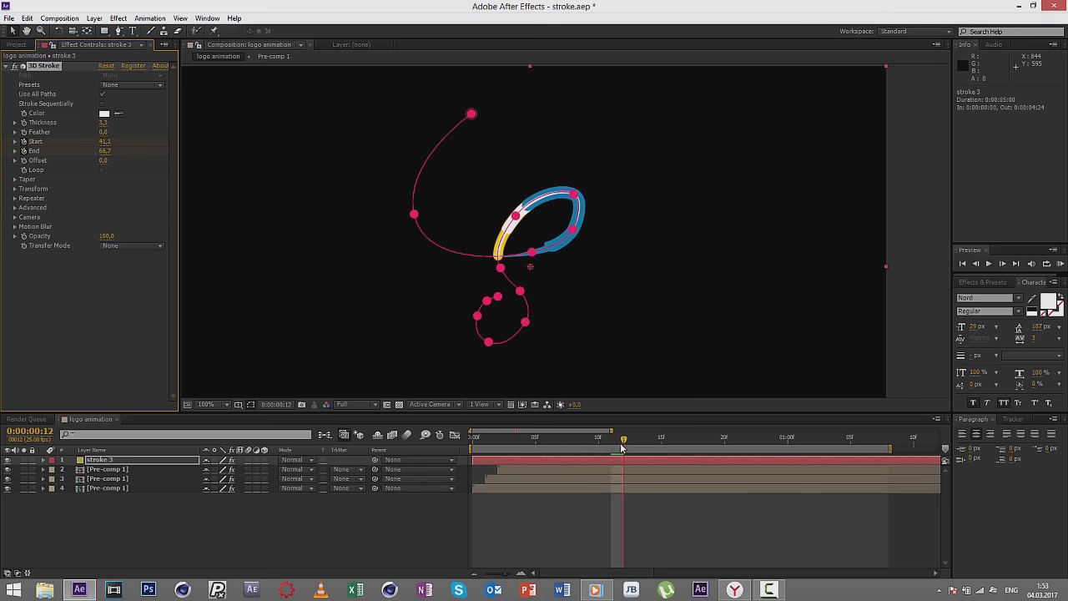
mouse_move(622, 449)
mouse_down()
mouse_move(672, 438)
mouse_move(524, 434)
mouse_up()
click(537, 434)
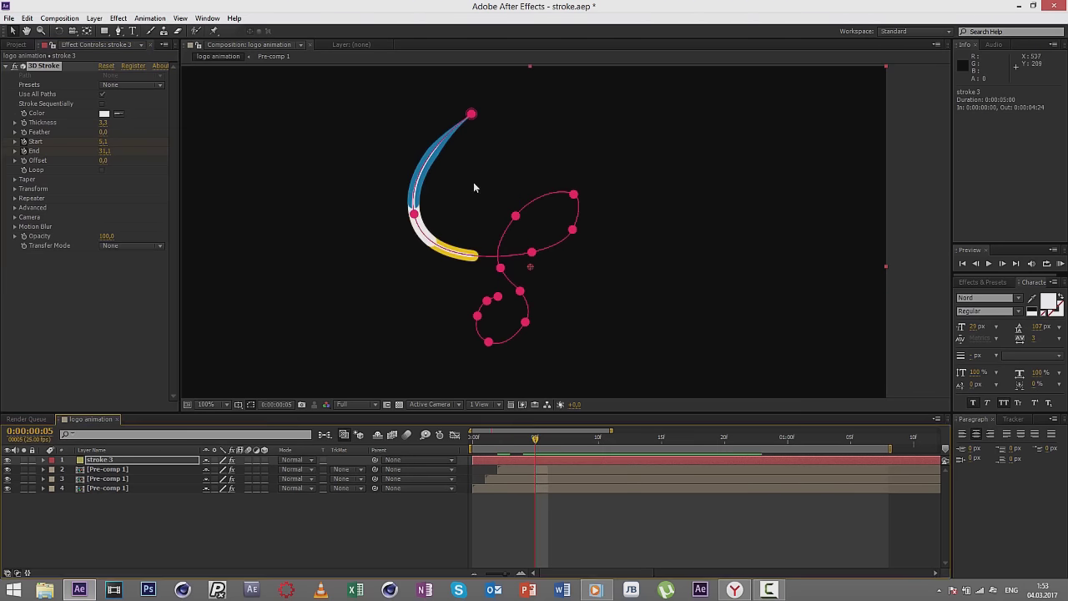
Step: Drag stroke 3's mask vertices and handles to reshape the S's upper loop
scroll(473, 187, up, 2)
scroll(446, 190, up, 2)
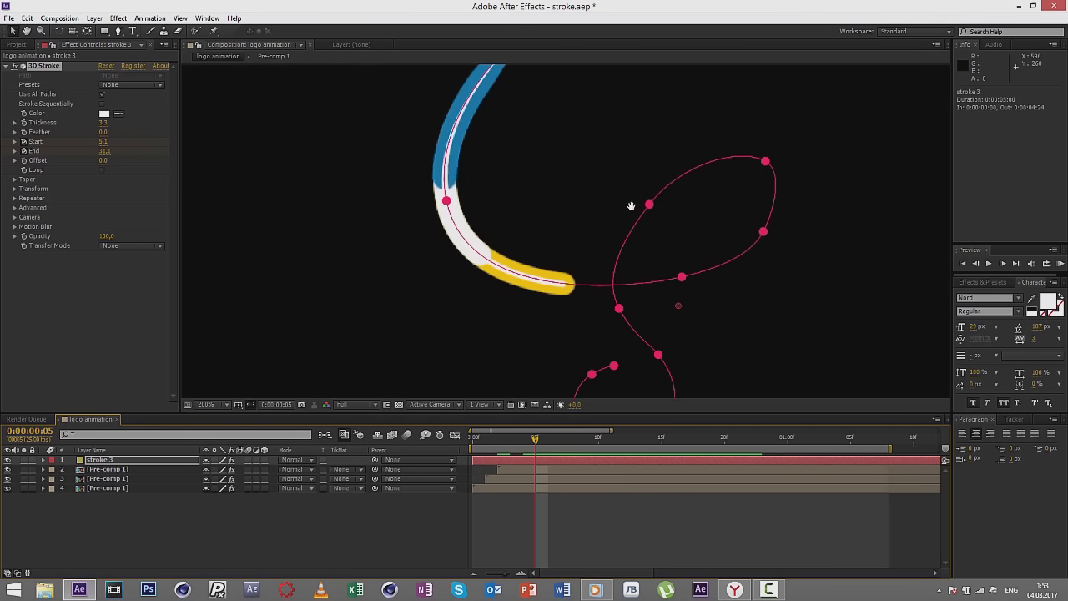
scroll(564, 286, up, 2)
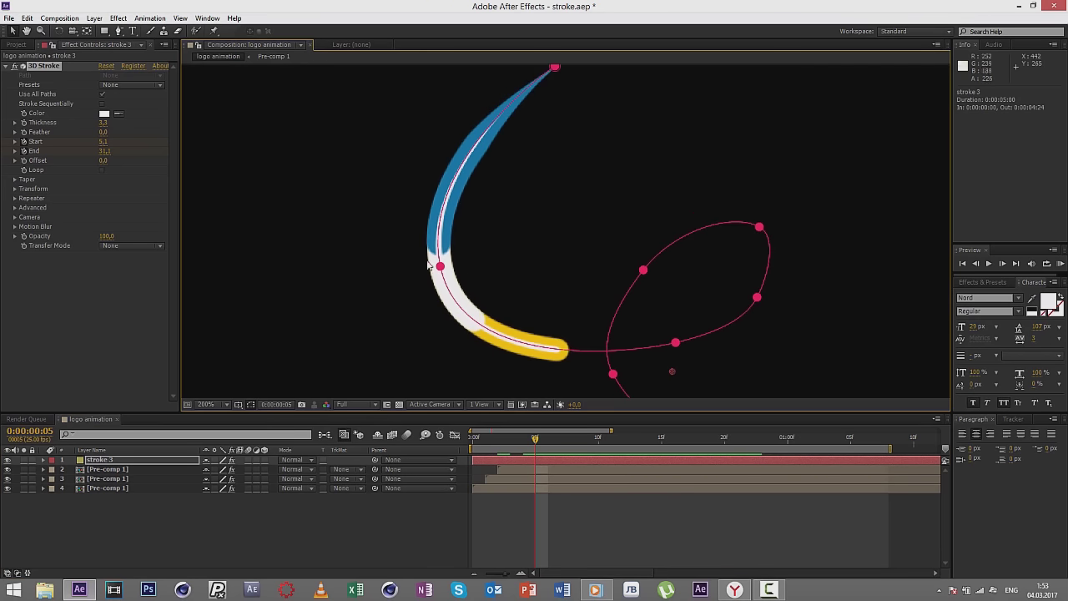
drag(440, 267, 412, 247)
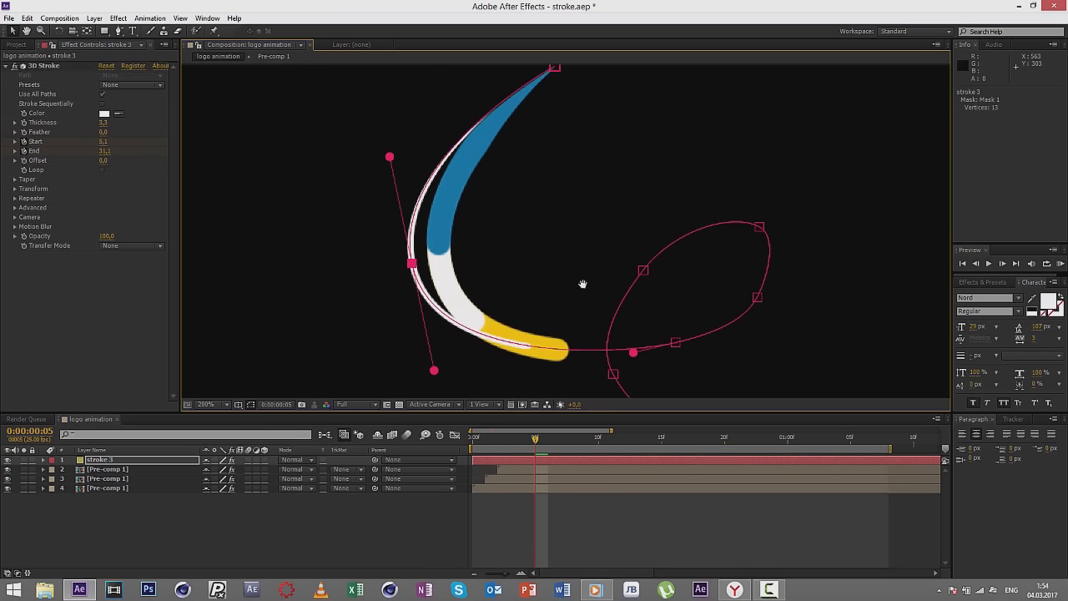
scroll(543, 257, down, 2)
drag(632, 287, 726, 253)
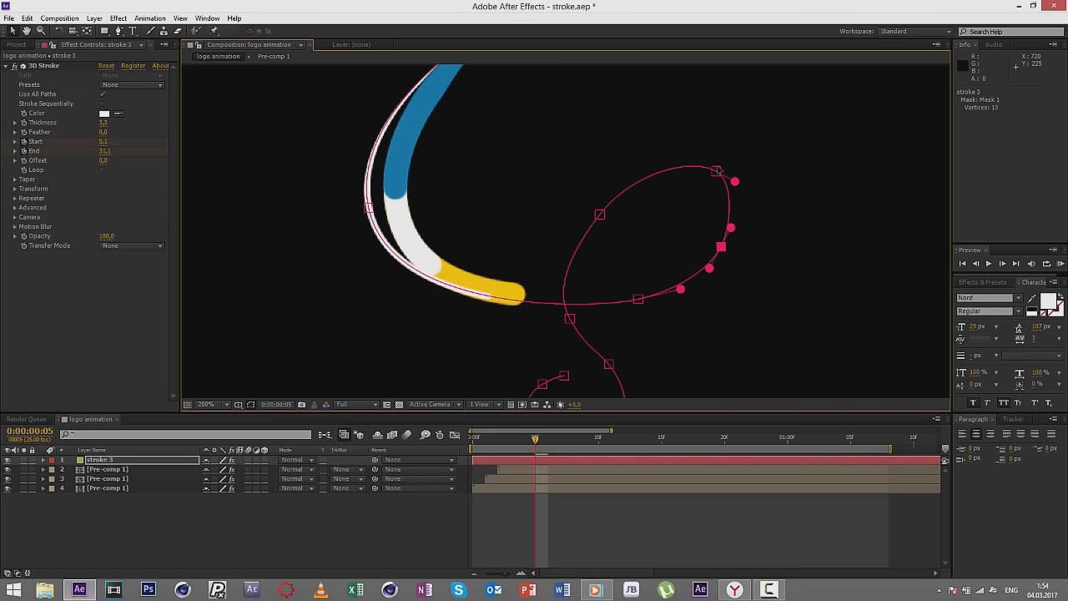
drag(718, 170, 719, 156)
click(599, 213)
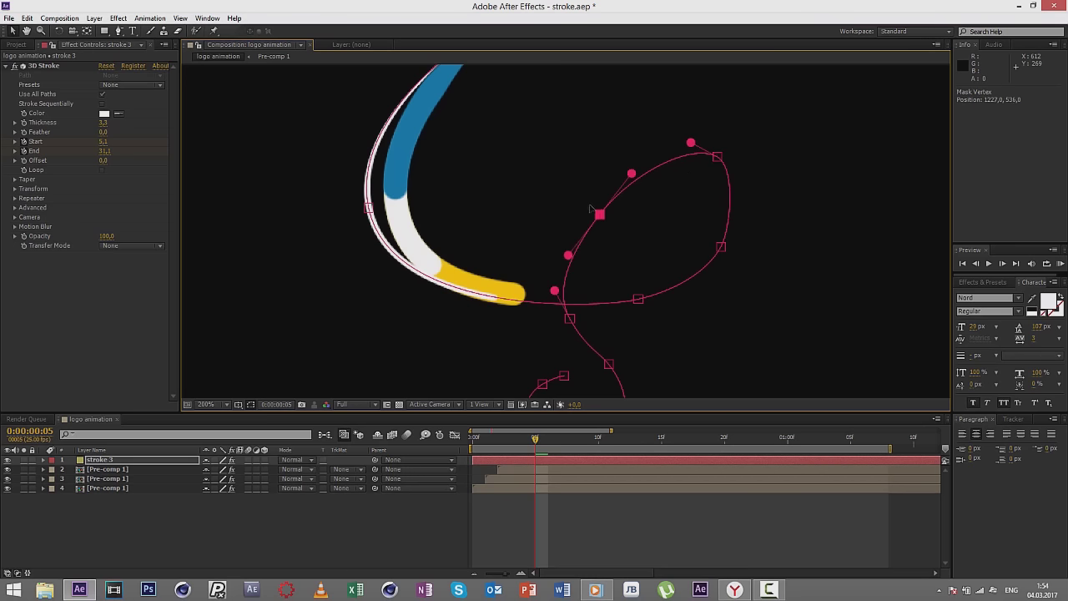
drag(590, 209, 574, 174)
Step: Move the loop junction and lower-loop vertices to reshape the lower loop
click(570, 318)
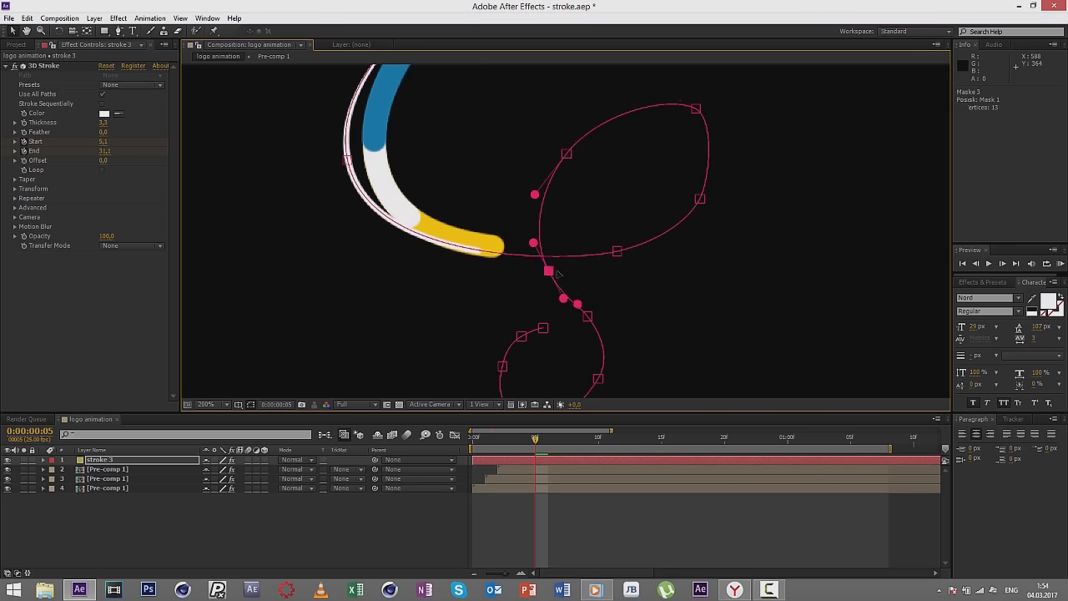
mouse_move(551, 270)
mouse_down()
mouse_move(563, 262)
mouse_move(567, 197)
mouse_move(561, 232)
mouse_up()
click(552, 231)
drag(558, 294, 570, 306)
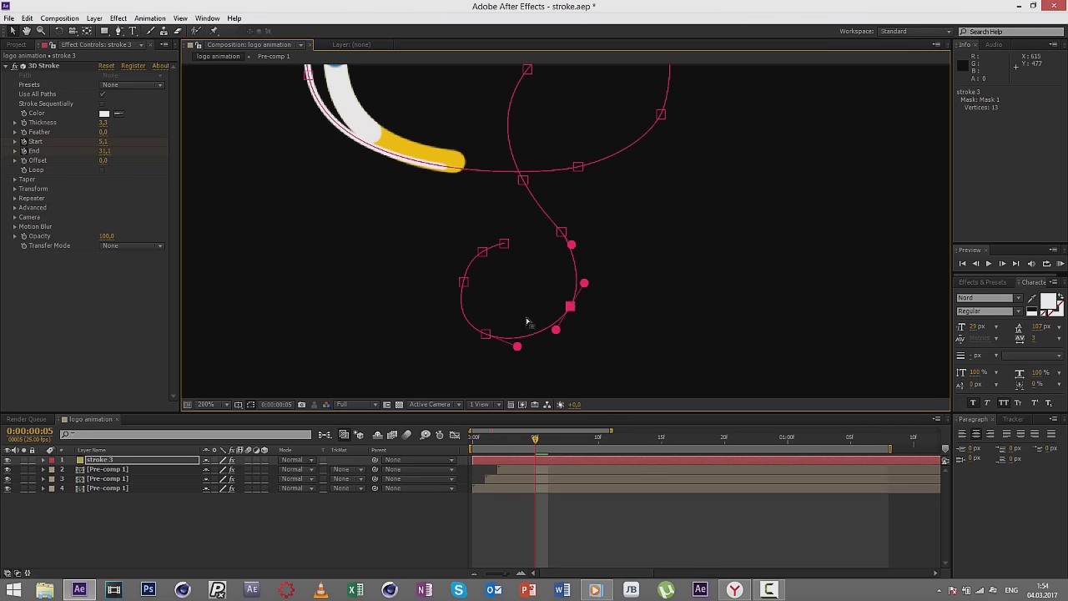
drag(504, 245, 516, 245)
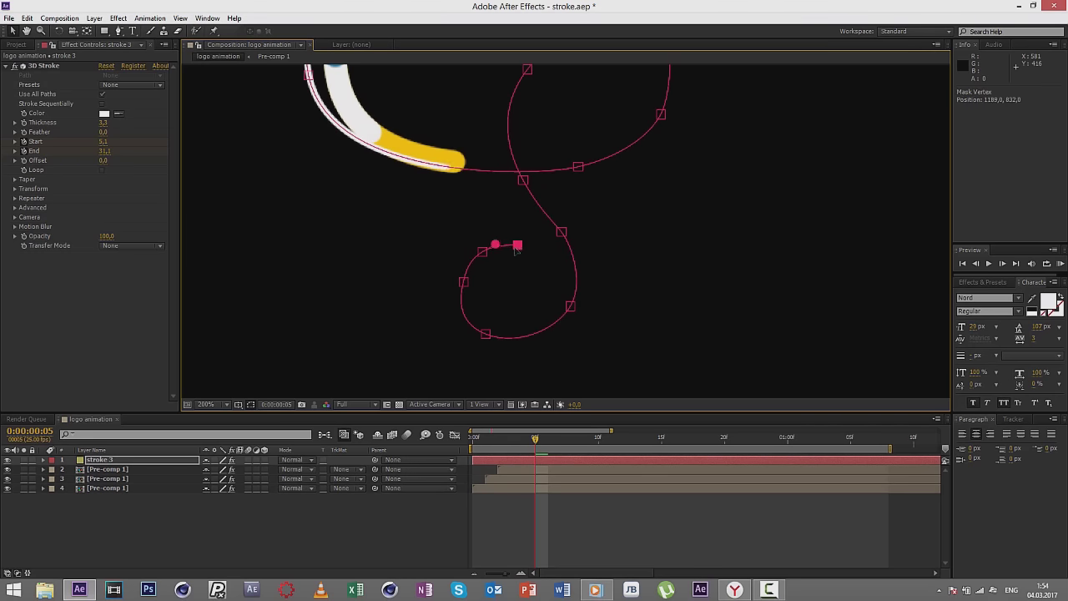
drag(463, 282, 454, 285)
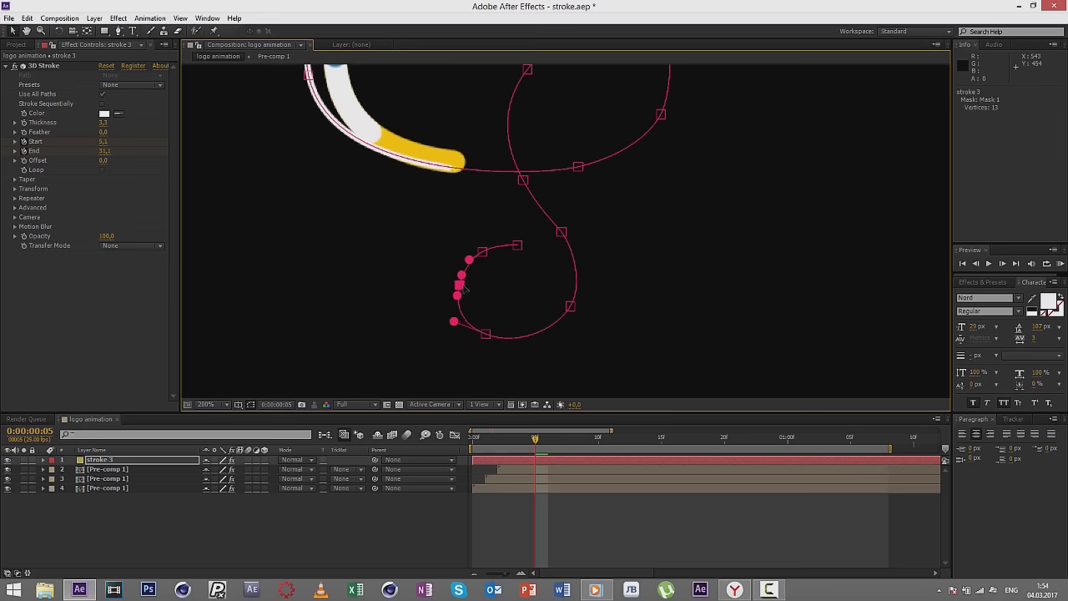
Step: Smooth the bottom curl's vertices up close, then deselect the stroke and zoom out
scroll(457, 288, up, 2)
scroll(445, 293, up, 1)
scroll(473, 267, up, 1)
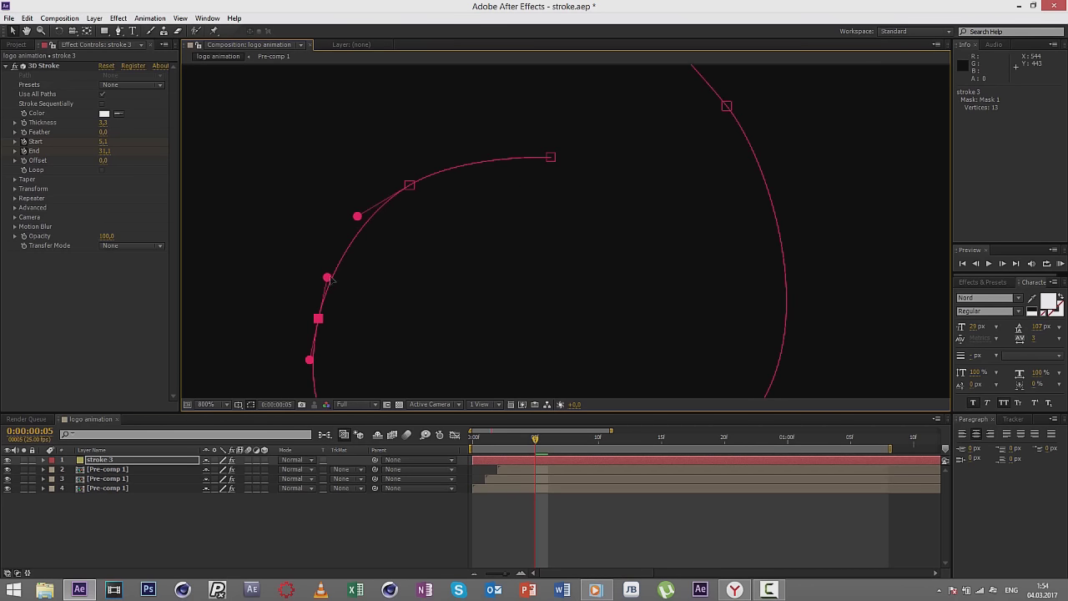
drag(329, 280, 325, 269)
scroll(423, 279, down, 4)
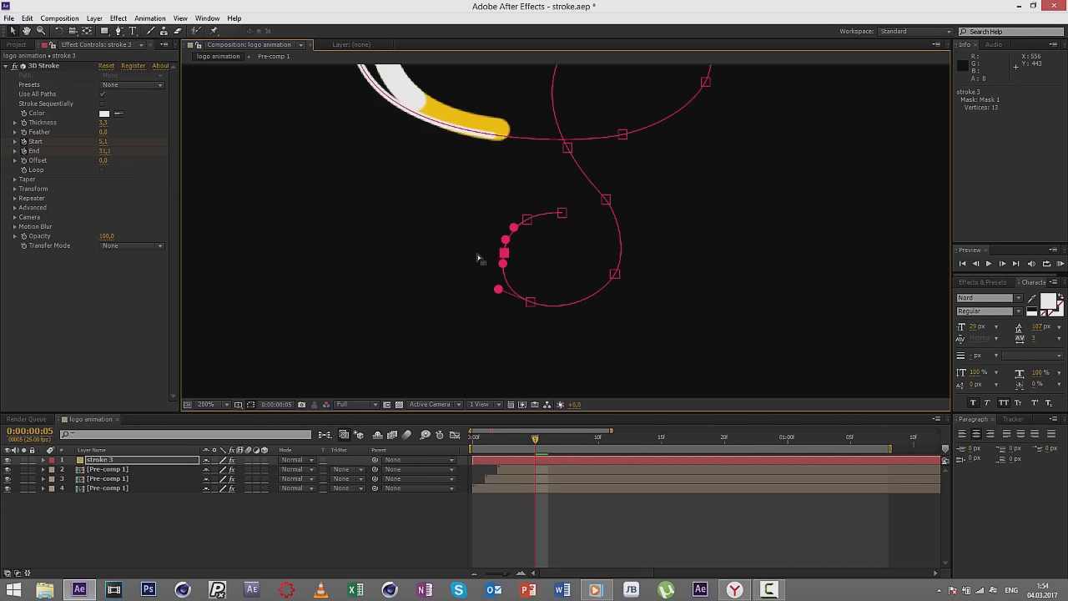
scroll(568, 253, up, 2)
click(664, 318)
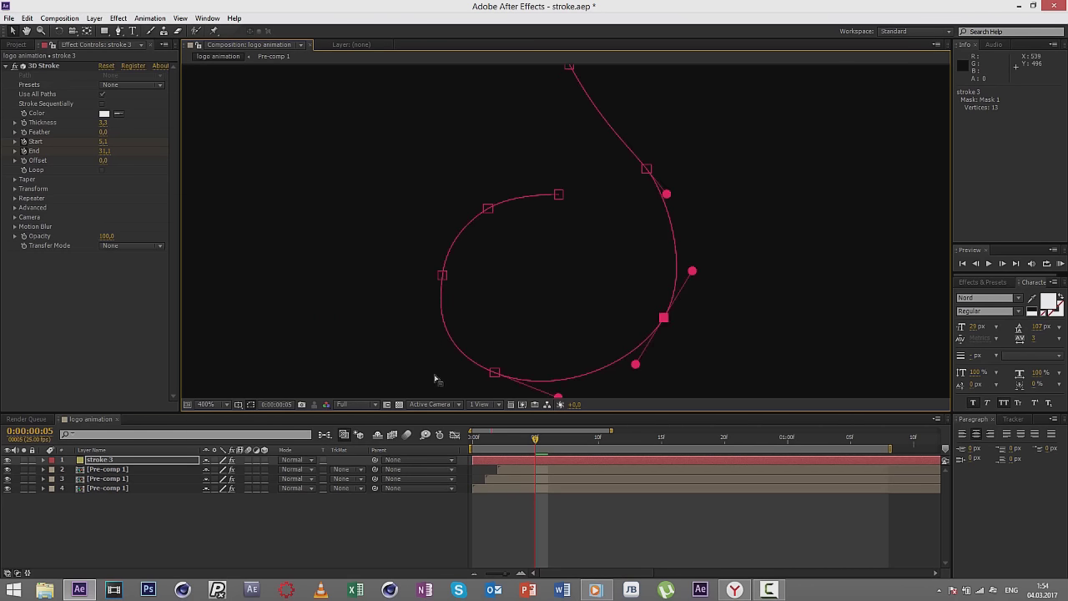
click(494, 373)
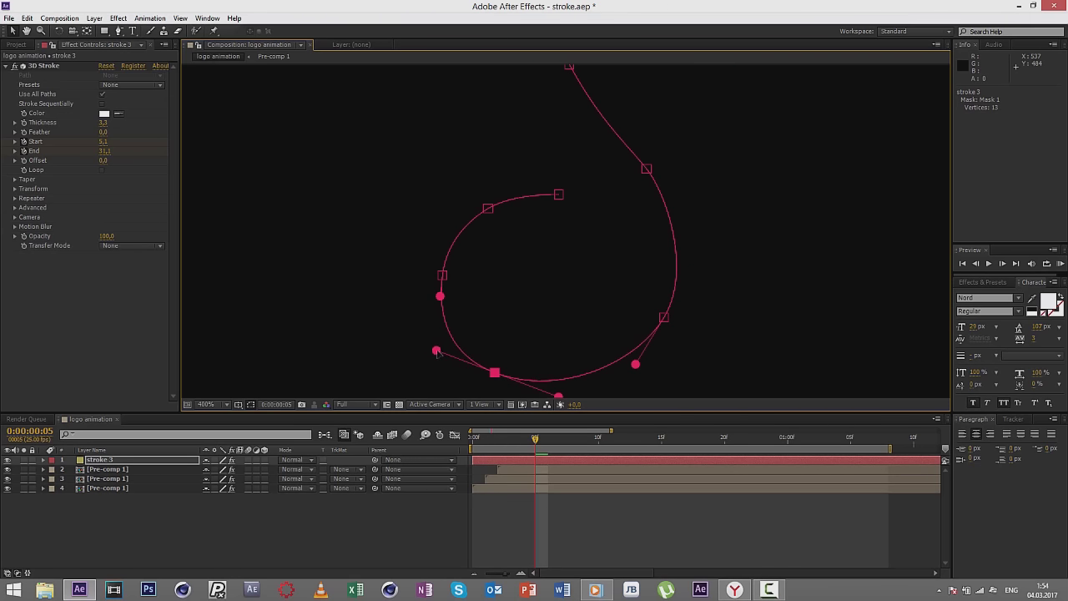
scroll(457, 323, down, 4)
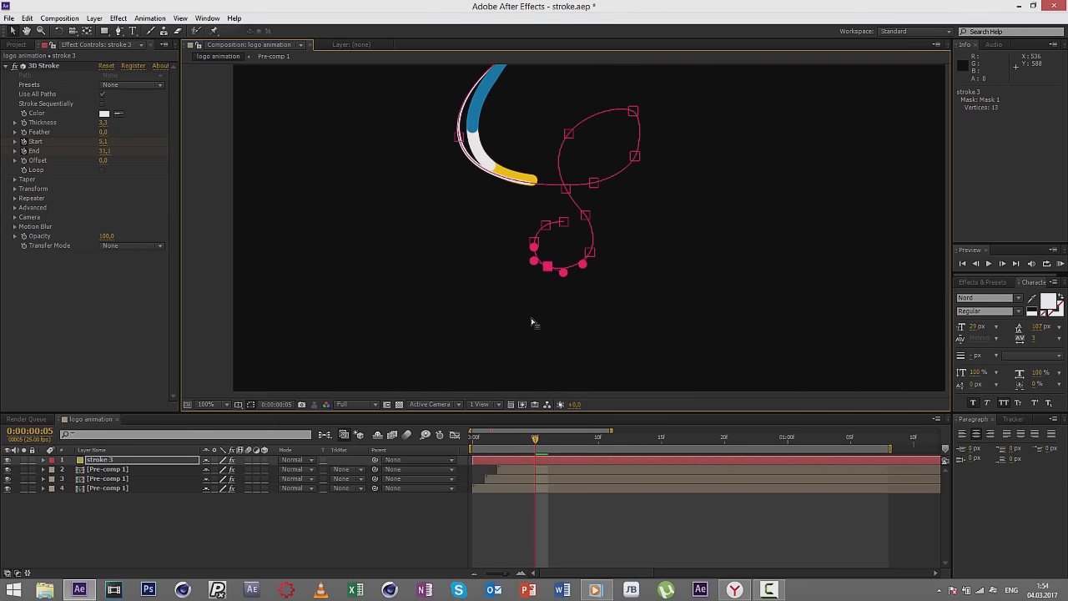
click(222, 273)
scroll(442, 250, down, 2)
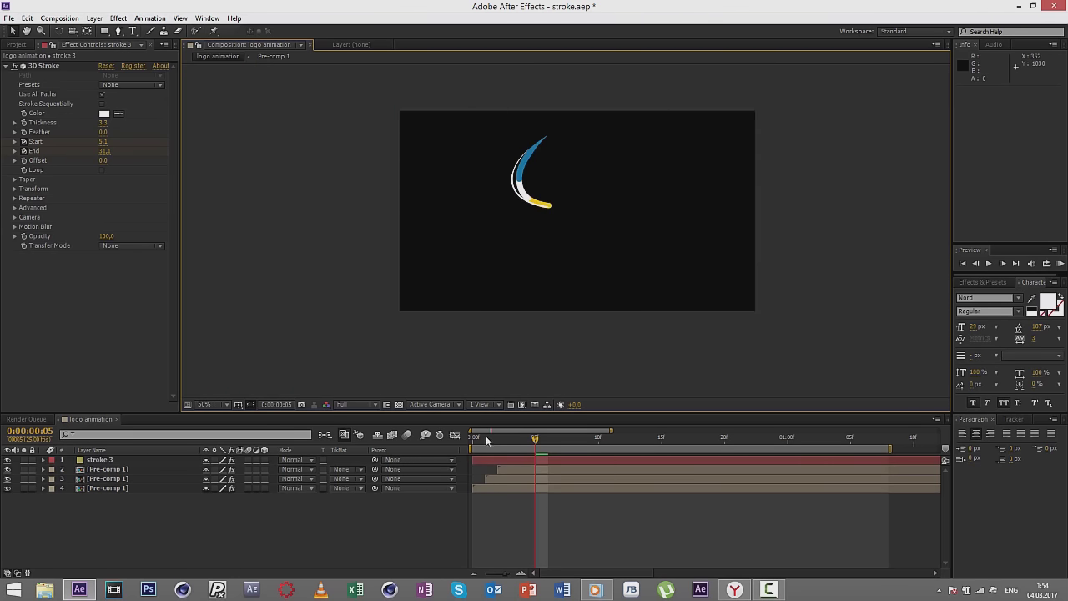
Step: Preview the S animation from the Preview panel and stop near frame 3
mouse_move(489, 440)
mouse_down()
mouse_move(749, 432)
mouse_move(473, 427)
mouse_up()
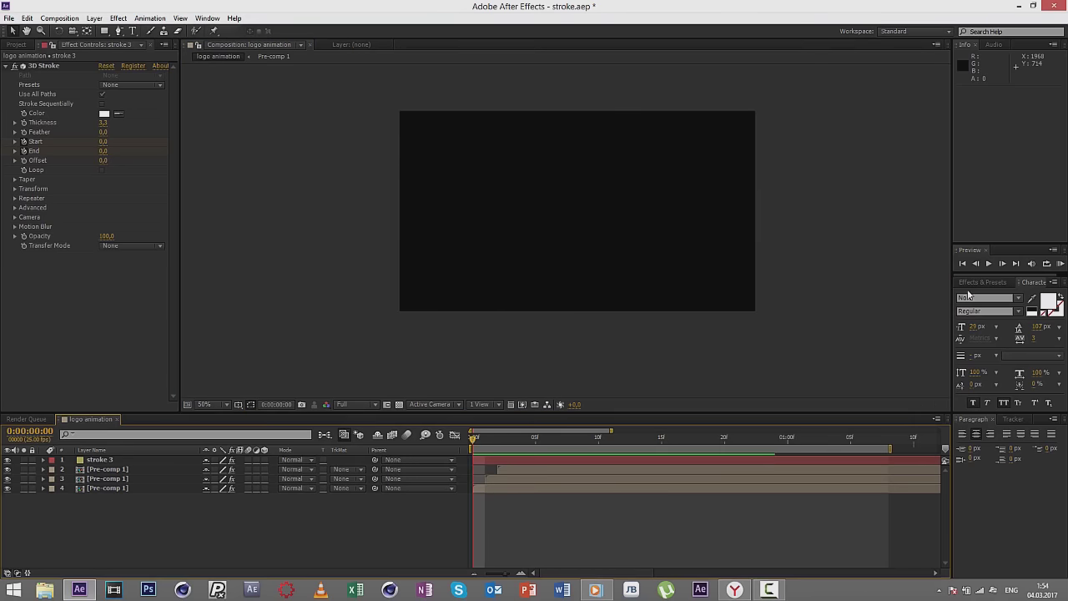
click(989, 263)
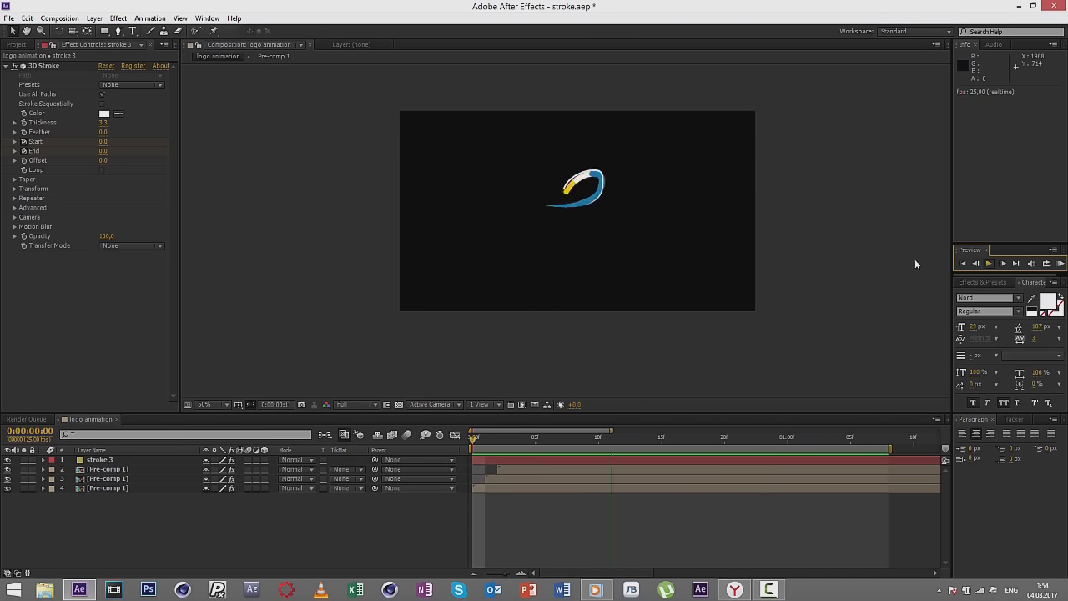
click(511, 437)
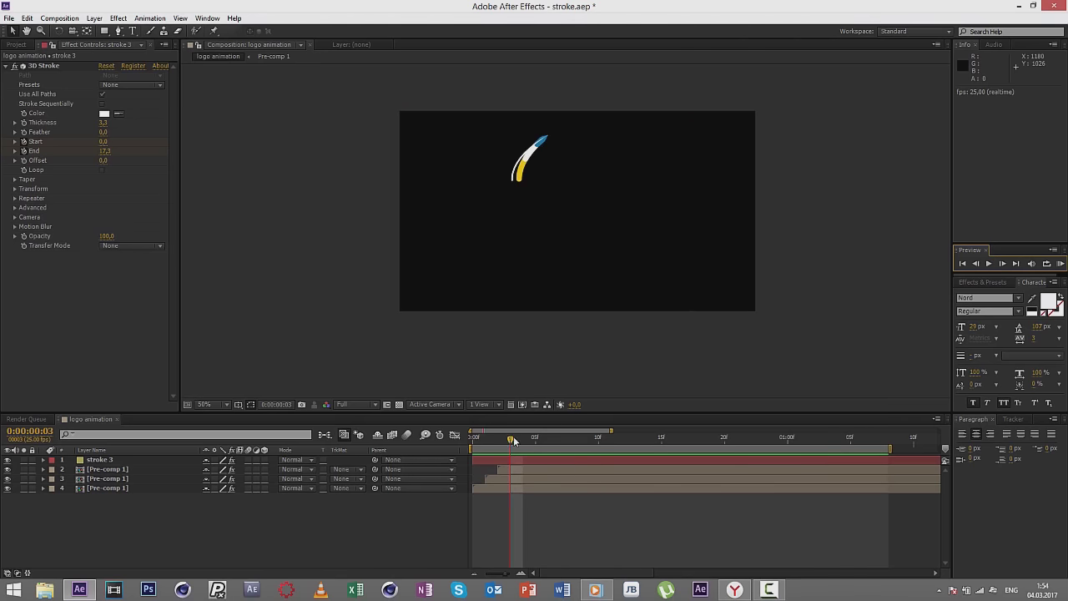
Step: Go to frame 16, select stroke 3 to show its path, and zoom to 200%
drag(513, 436, 674, 422)
scroll(590, 318, up, 2)
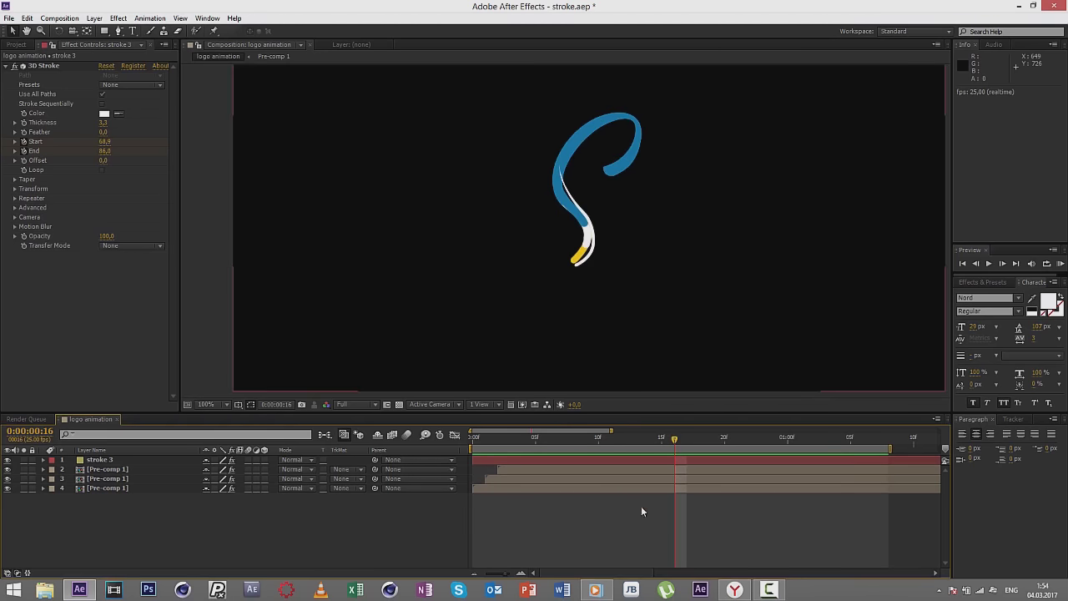
drag(526, 437, 674, 434)
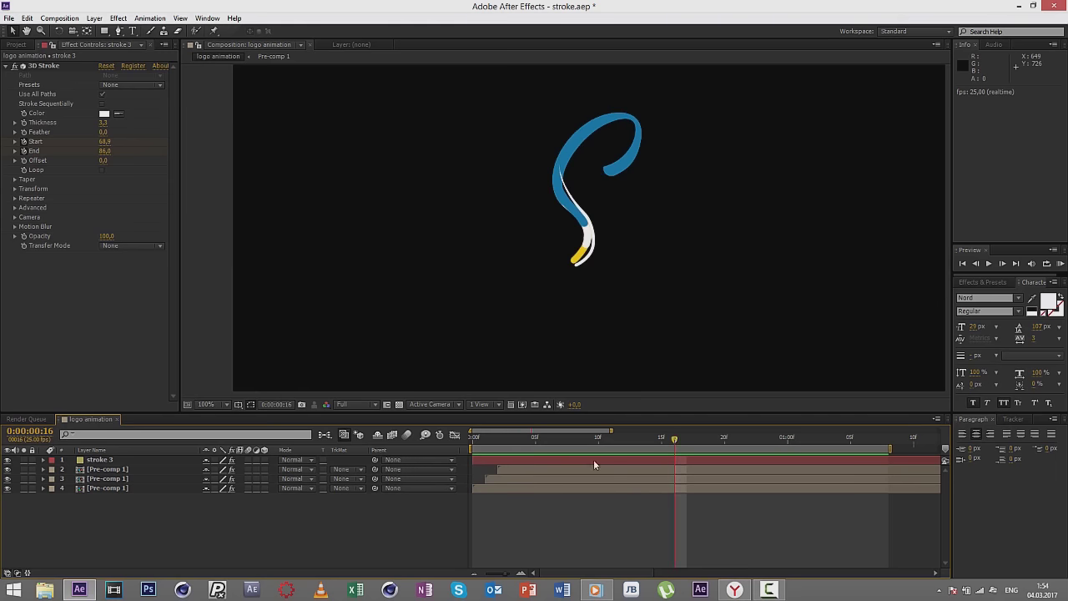
click(570, 460)
scroll(625, 313, up, 2)
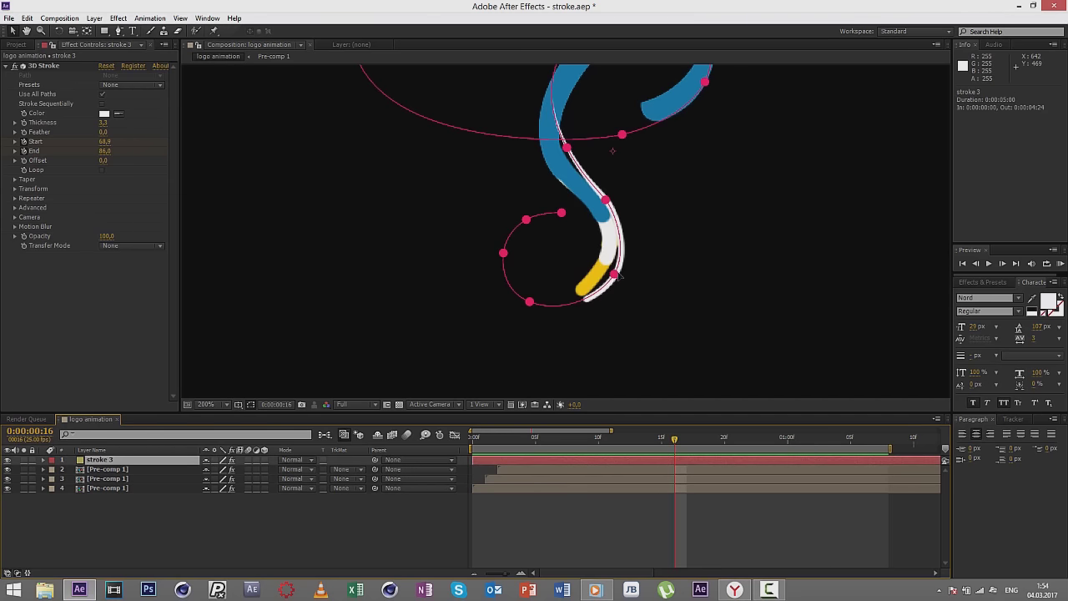
Step: Nudge a lower-curve path vertex right and start stroke 3 two frames later
click(616, 275)
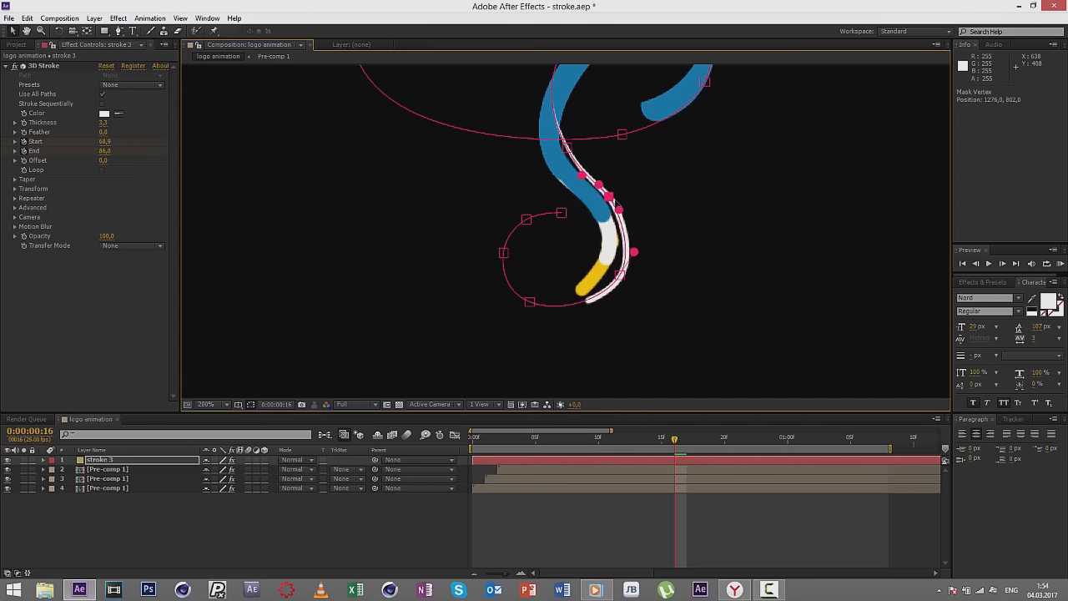
drag(609, 196, 613, 195)
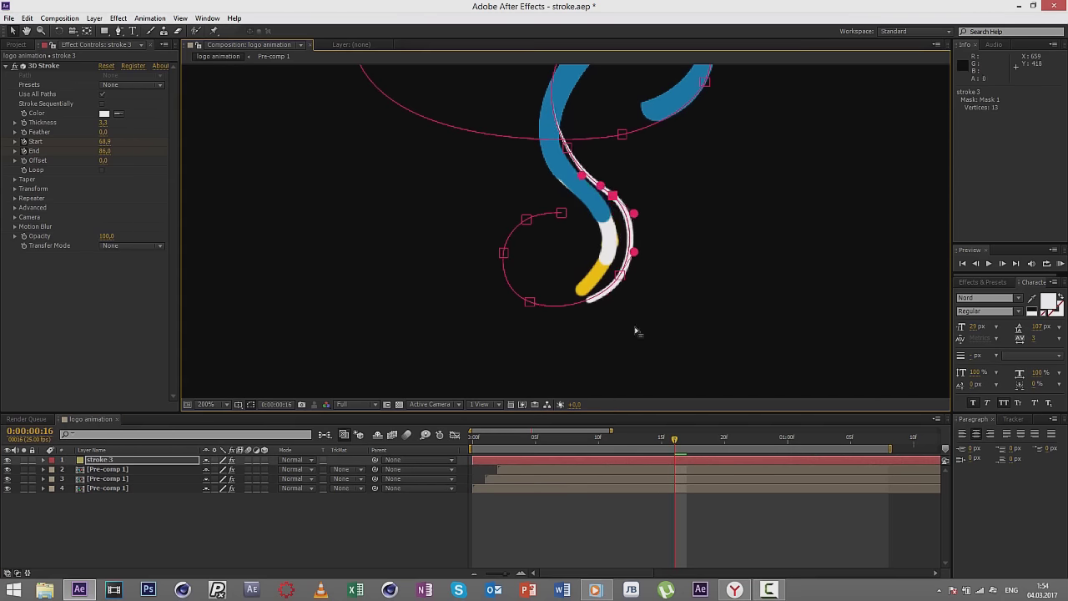
drag(491, 462, 514, 464)
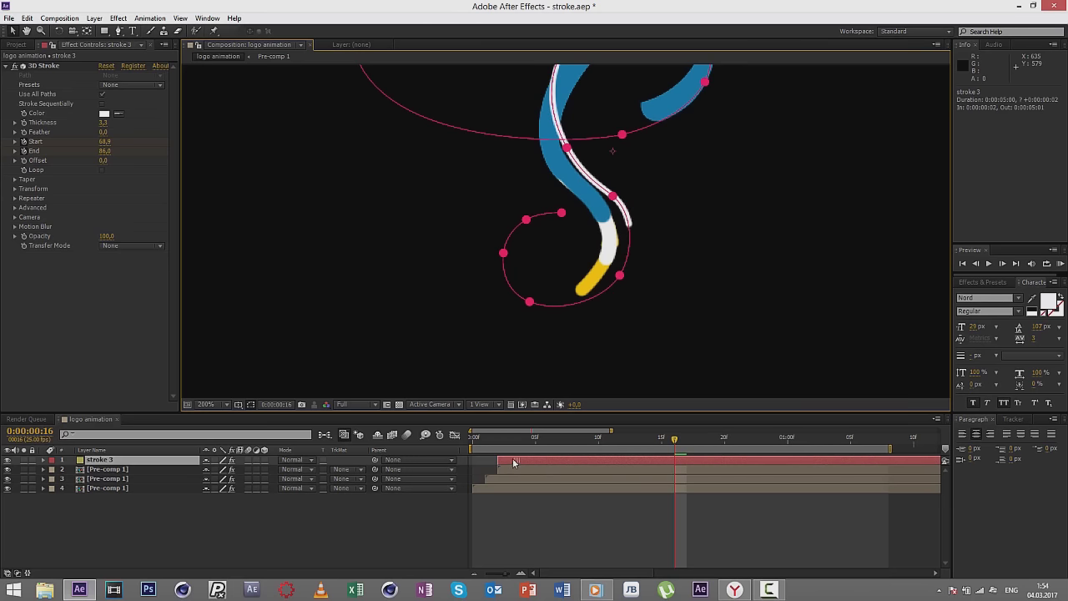
Step: Return the playhead near the start, zoom out and deselect the layers
click(620, 277)
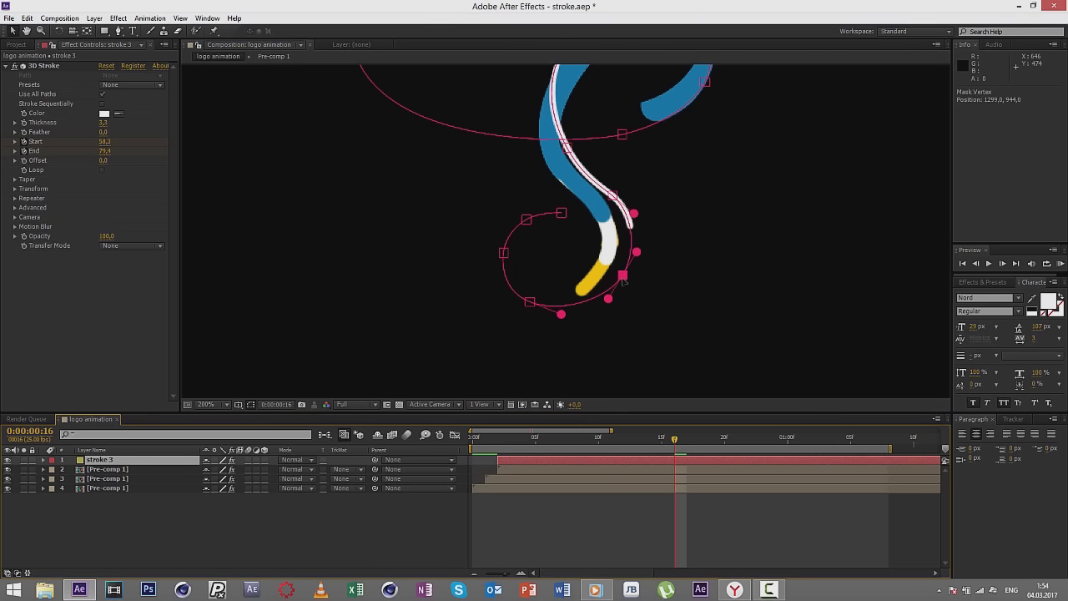
click(497, 446)
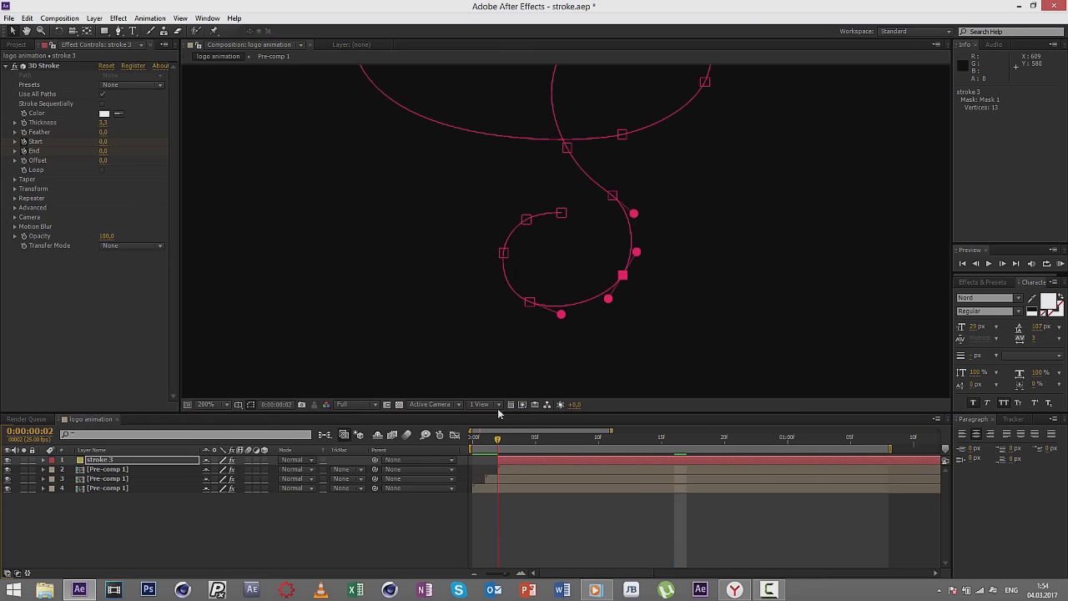
scroll(545, 310, down, 1)
scroll(544, 310, down, 1)
click(324, 307)
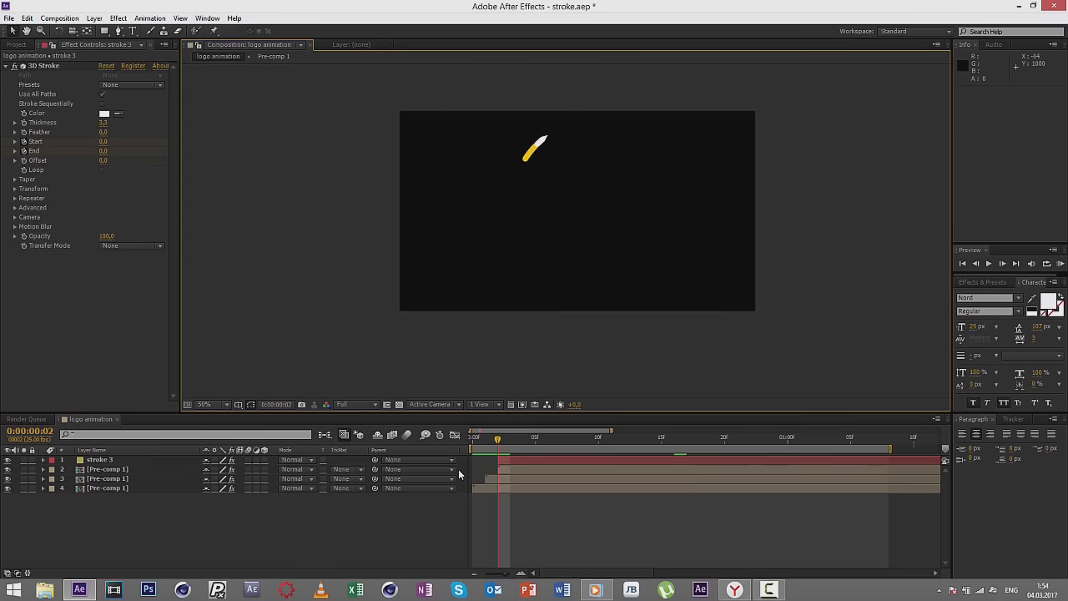
Step: Scrub to frame 11, replay the animation and zoom to 200% to check the white trail
click(484, 442)
drag(484, 442, 824, 455)
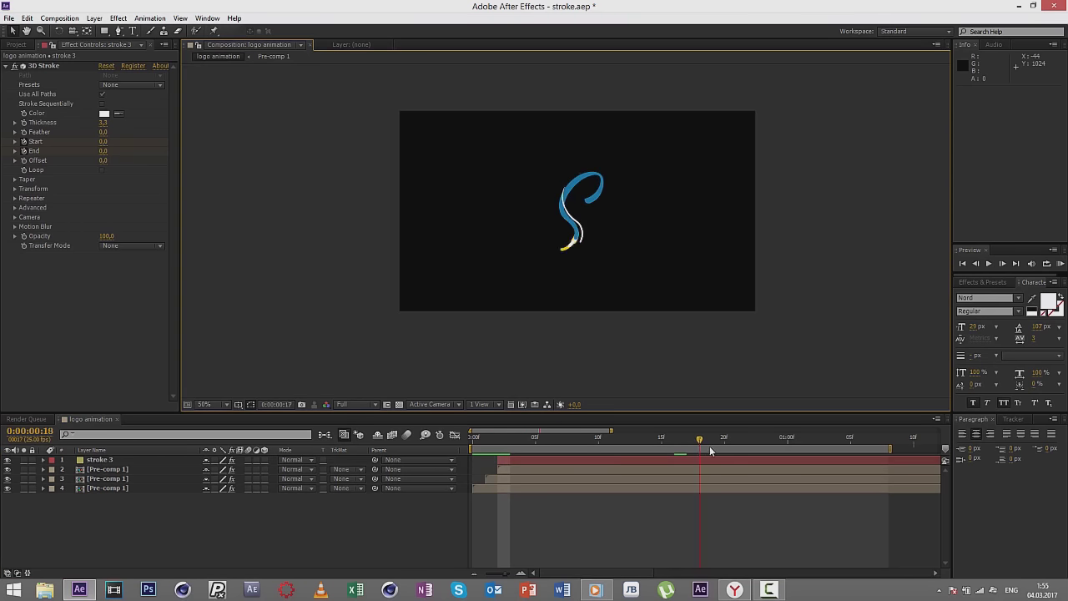
click(988, 263)
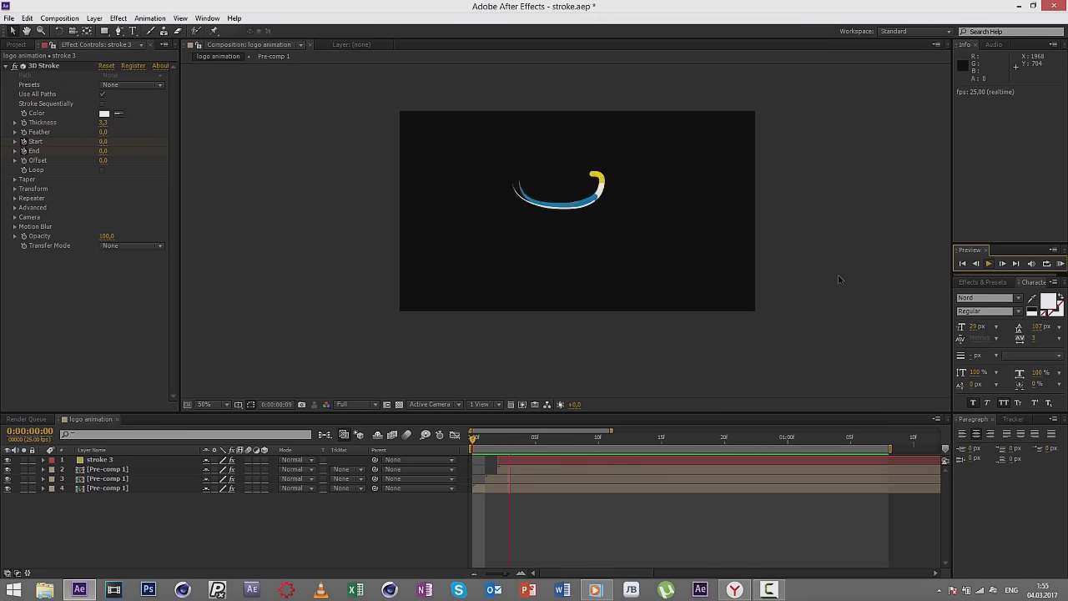
key(period)
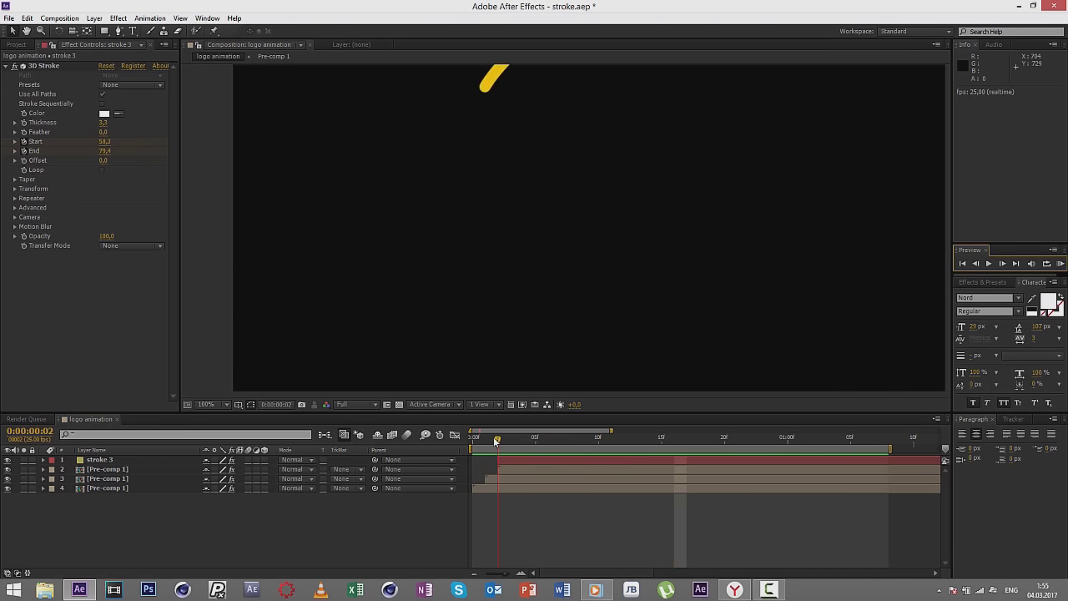
key(period)
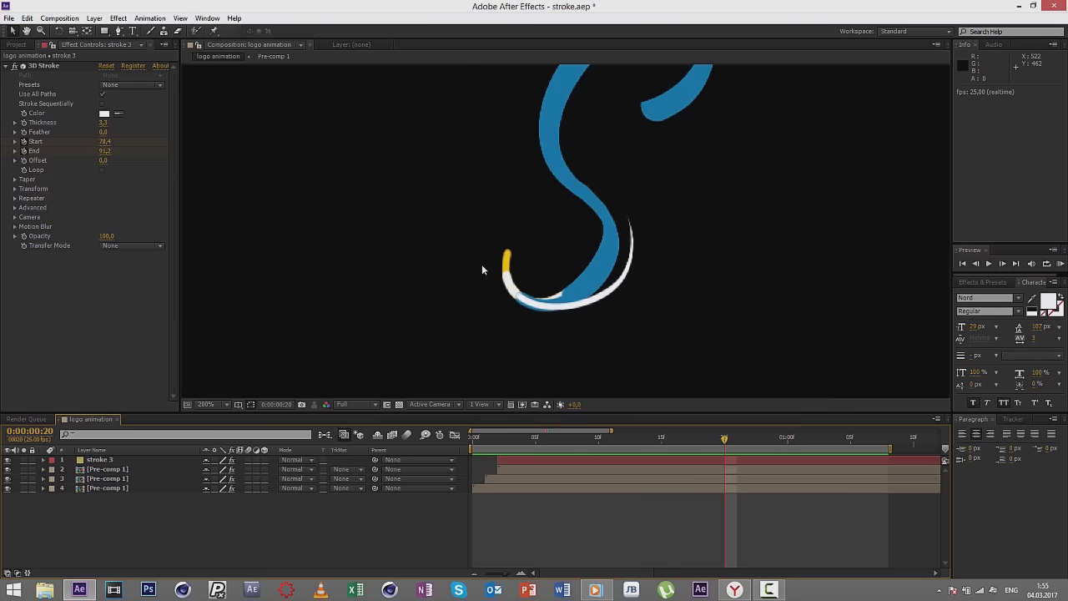
Step: Enable the 3D Stroke Taper with Start Thickness 47 and End Thickness 30
click(15, 179)
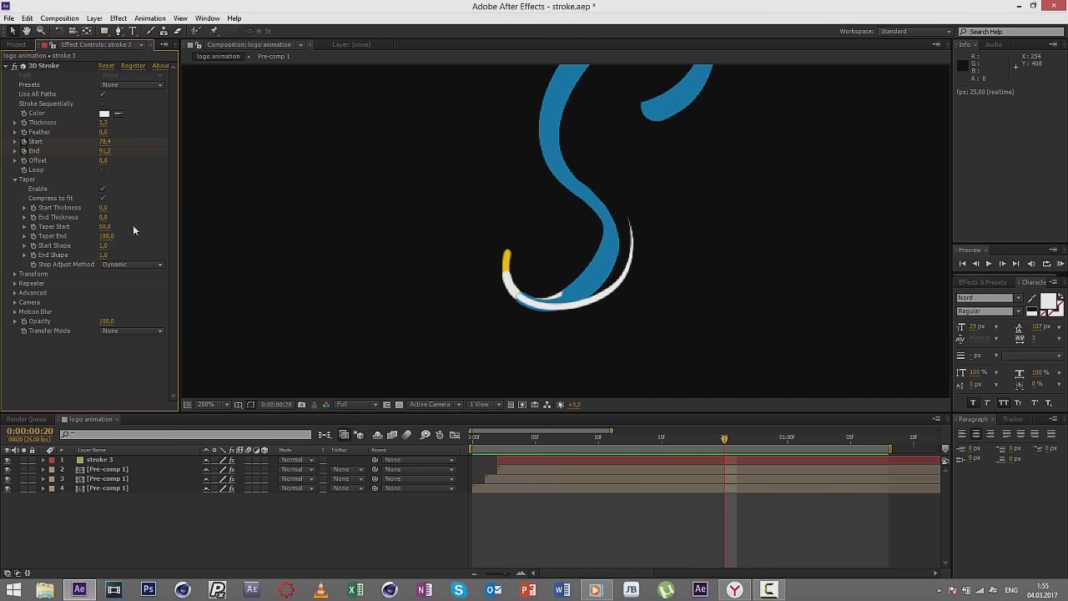
drag(113, 236, 87, 236)
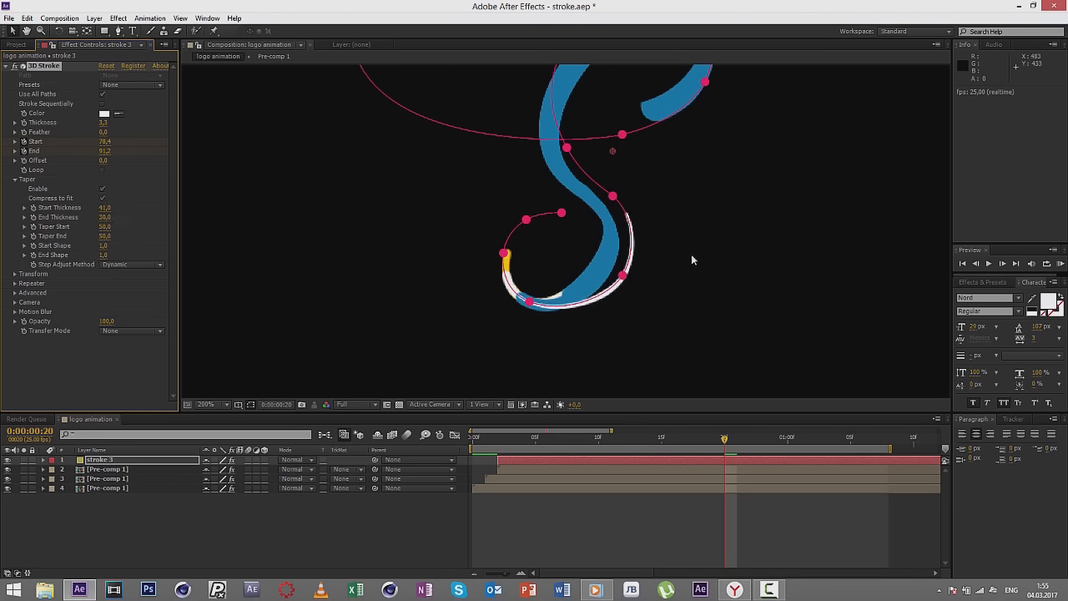
scroll(655, 247, up, 2)
scroll(496, 251, up, 2)
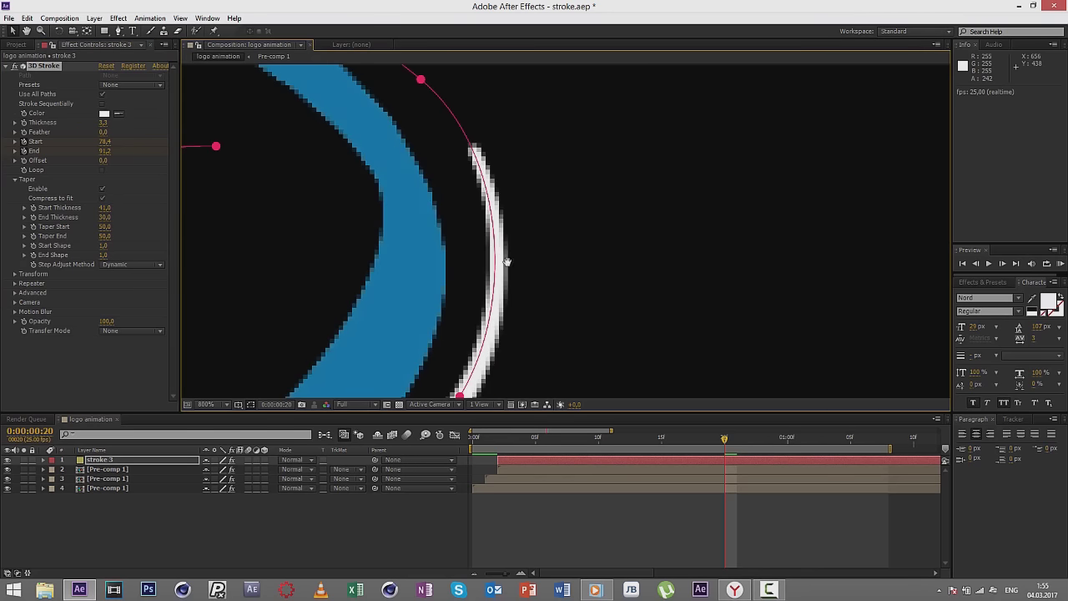
mouse_move(104, 207)
mouse_down()
mouse_move(86, 213)
mouse_move(125, 207)
mouse_up()
scroll(525, 260, down, 1)
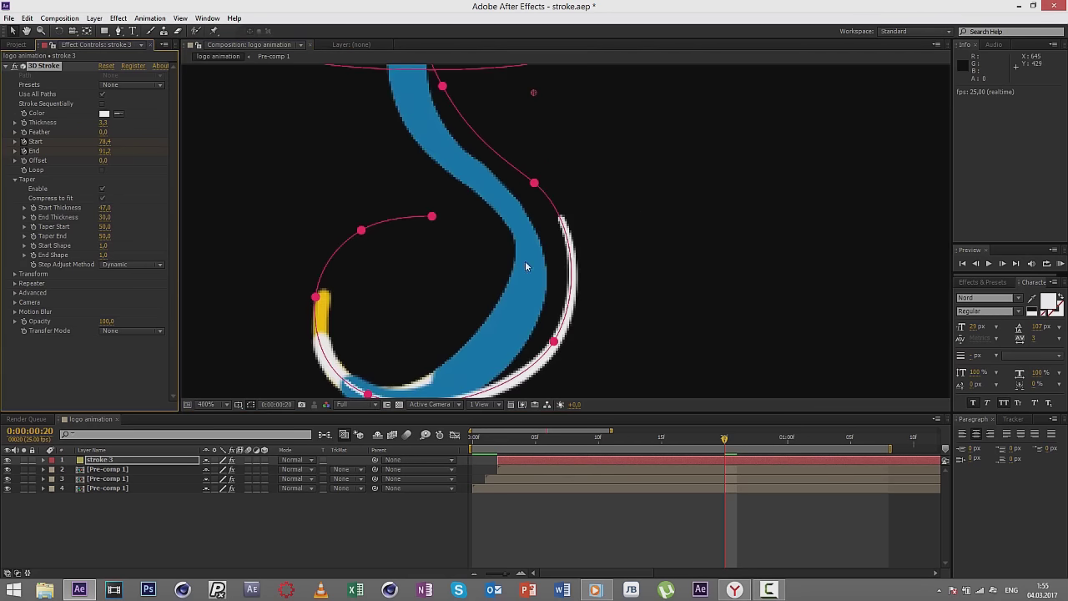
drag(522, 264, 685, 188)
Step: Zoom back out and deselect the stroke to view the whole logo at full size
key(comma)
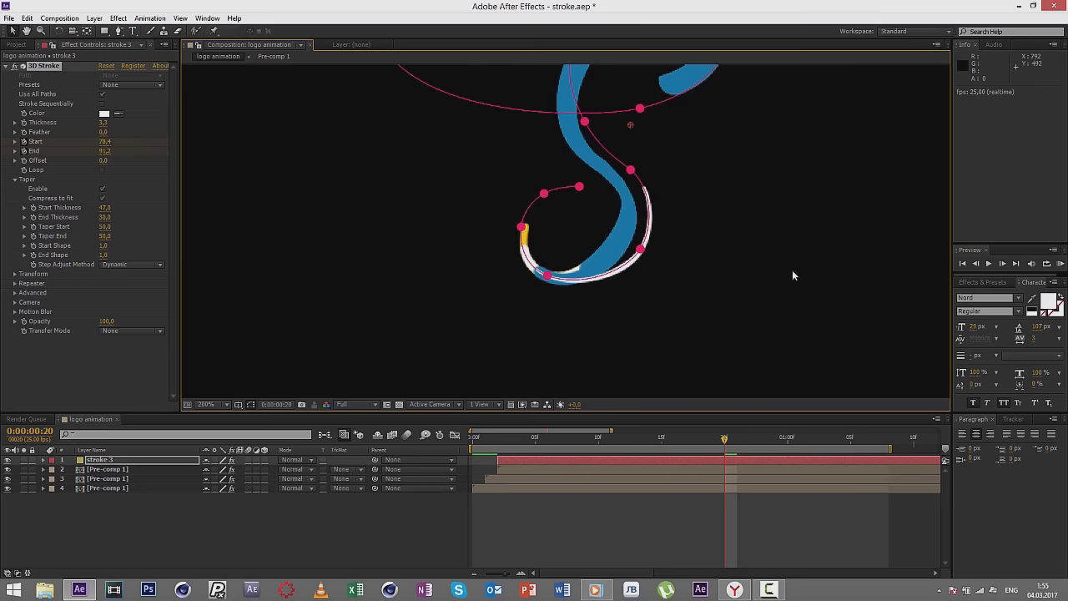
key(comma)
key(comma)
click(781, 272)
key(slash)
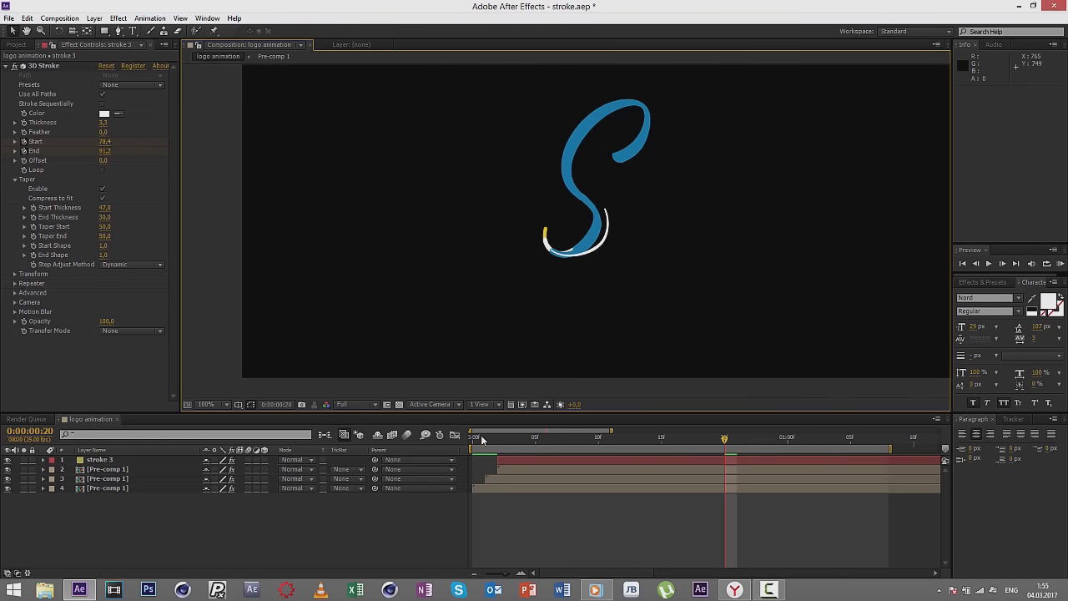
Step: Scrub to around frame 12 and select the white trail layer to show its path
drag(482, 439, 656, 429)
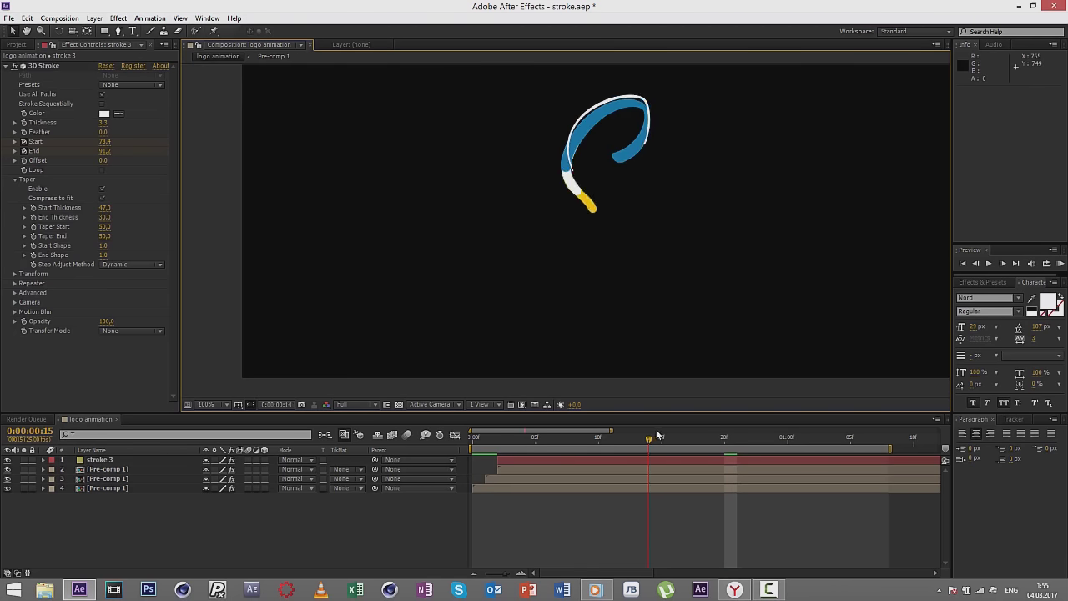
mouse_move(656, 435)
mouse_down()
mouse_move(574, 438)
mouse_move(623, 440)
mouse_up()
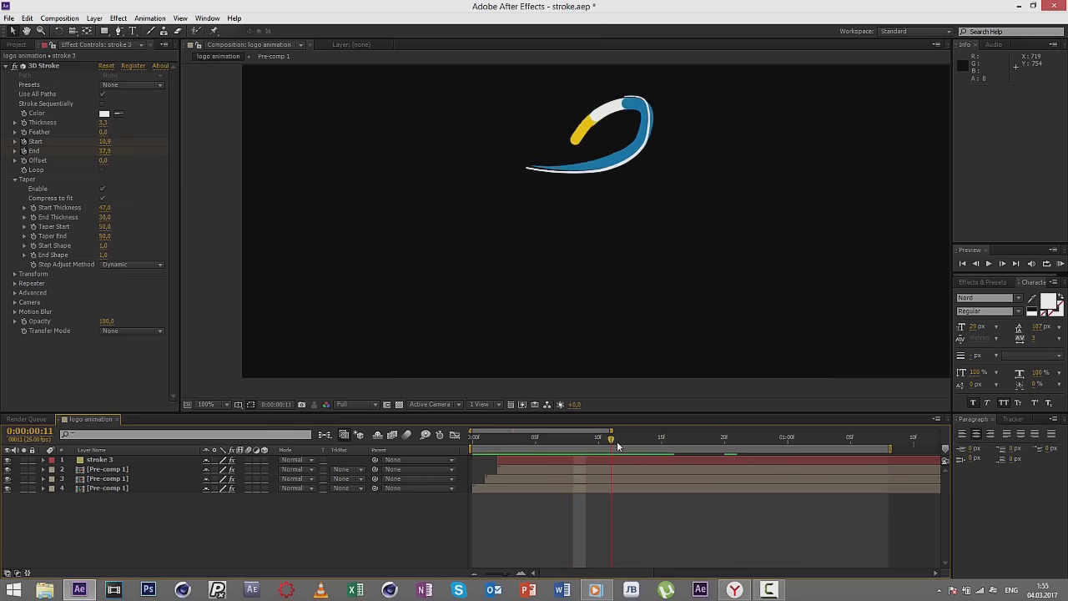
click(642, 125)
Step: Drag the right and lower-right path handles outward, then zoom out and deselect
scroll(660, 131, up, 1)
scroll(647, 263, up, 1)
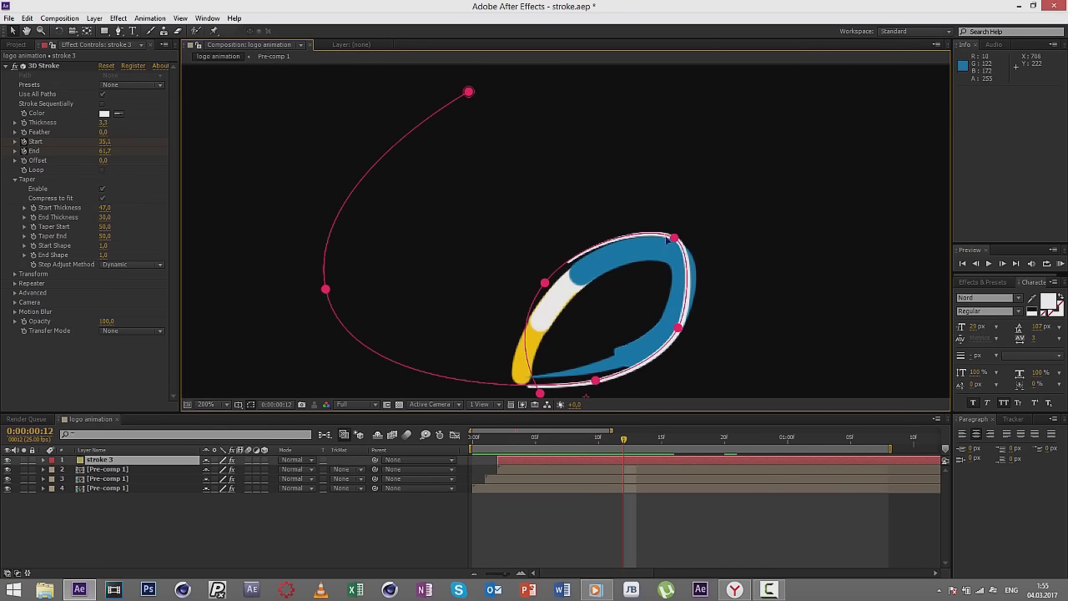
click(675, 238)
drag(692, 248, 715, 256)
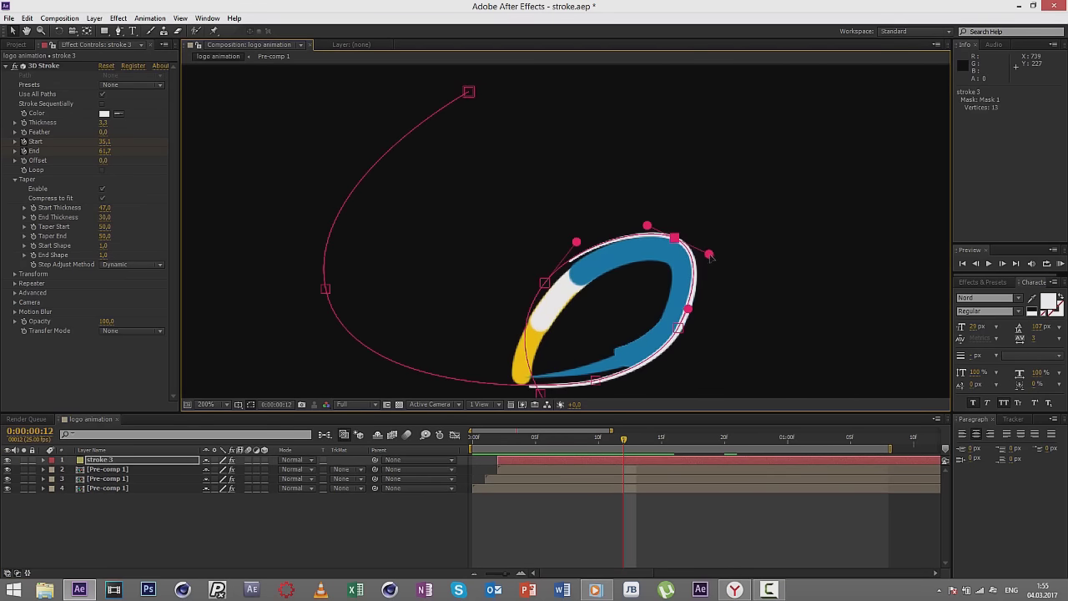
click(680, 327)
drag(698, 315, 707, 310)
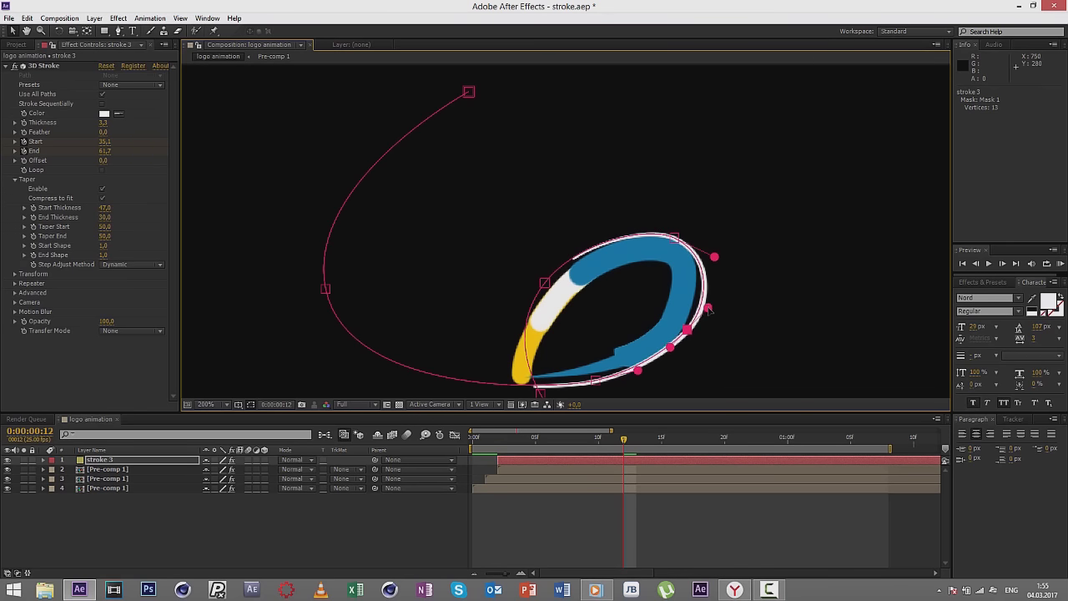
key(comma)
key(comma)
click(828, 265)
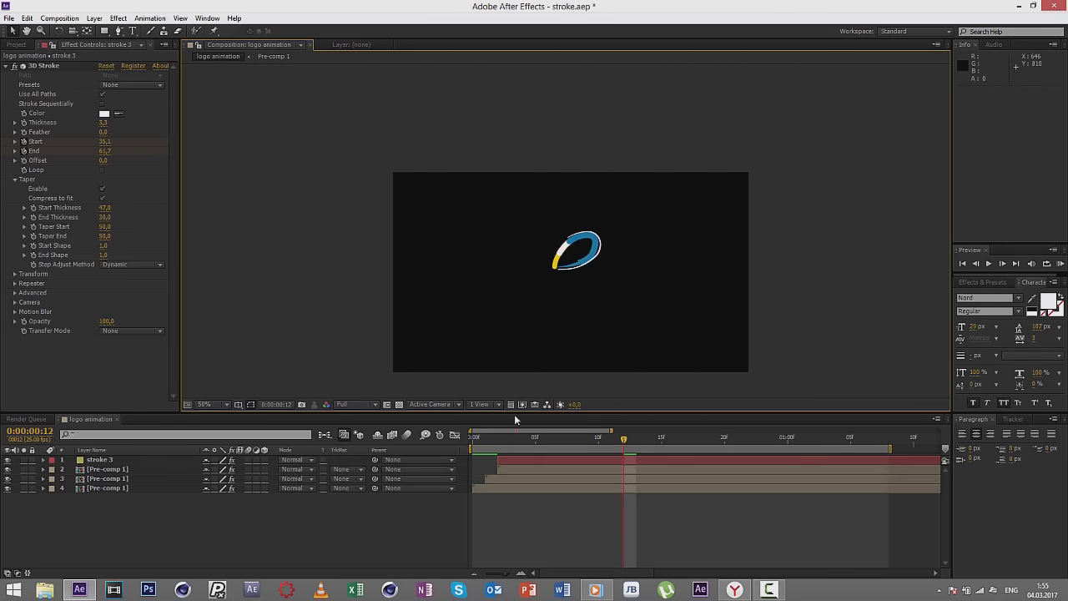
mouse_move(497, 443)
mouse_down()
mouse_move(837, 440)
mouse_move(473, 440)
mouse_up()
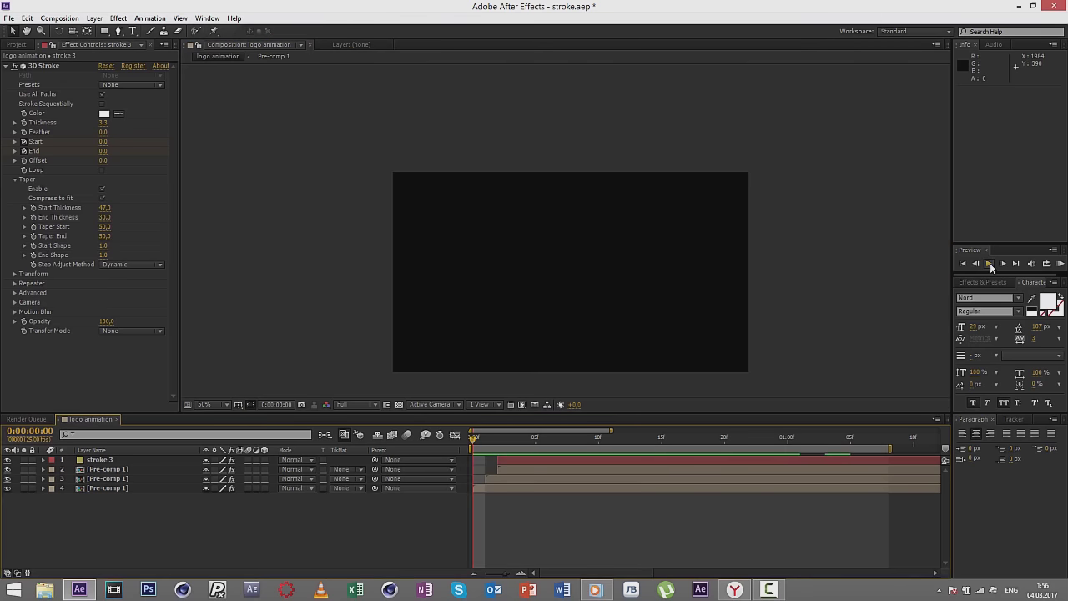
click(990, 263)
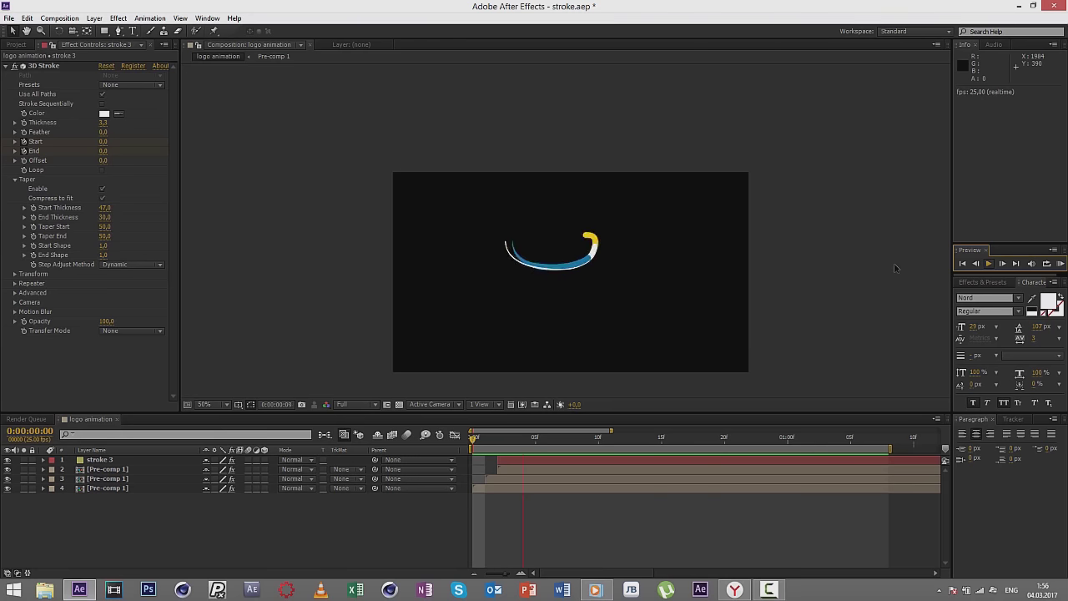
key(space)
key(space)
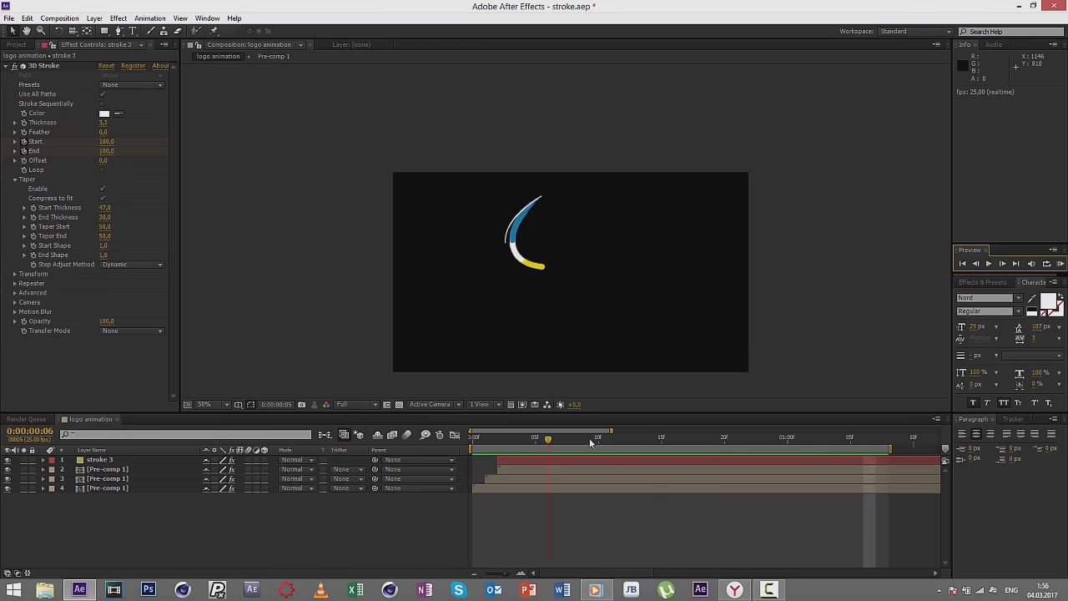
click(638, 237)
scroll(567, 230, up, 2)
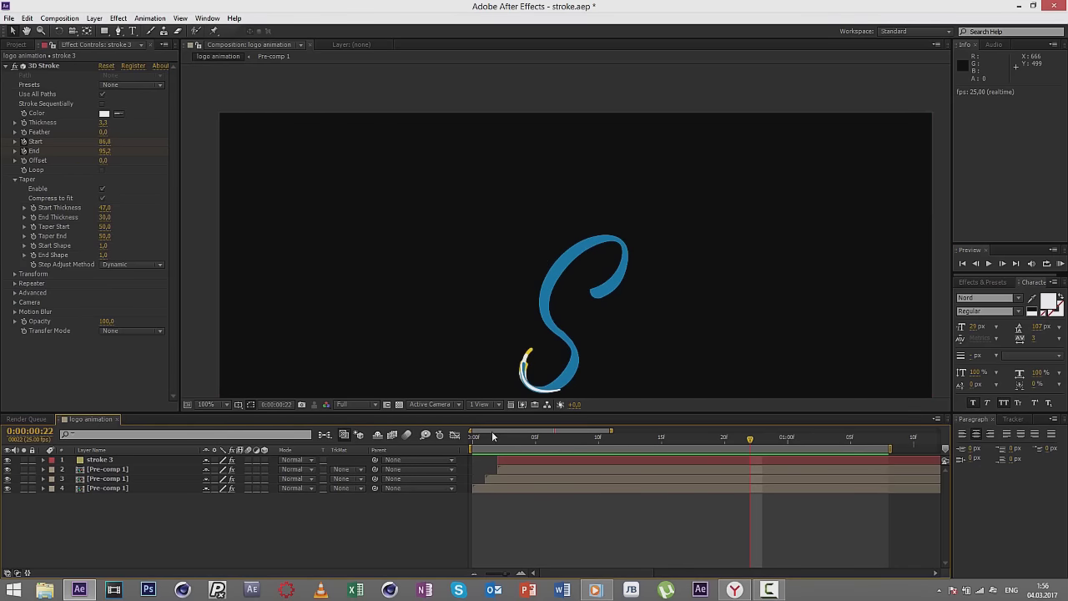
drag(497, 439, 760, 440)
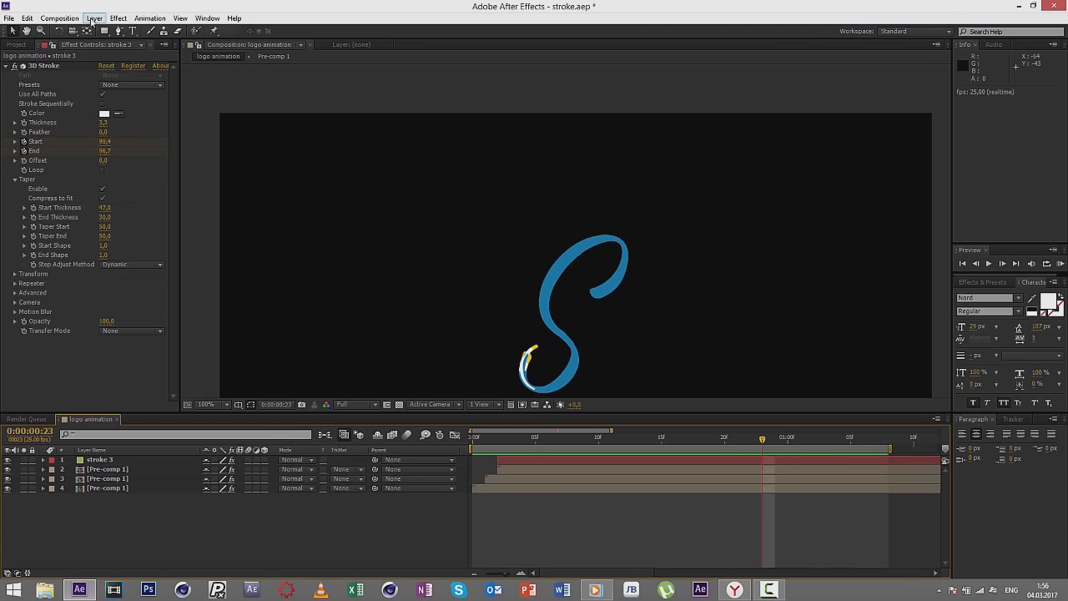
Step: Add a new solid layer, Medium Gray-Yellow Solid 2, above stroke 3
click(94, 19)
mouse_move(134, 34)
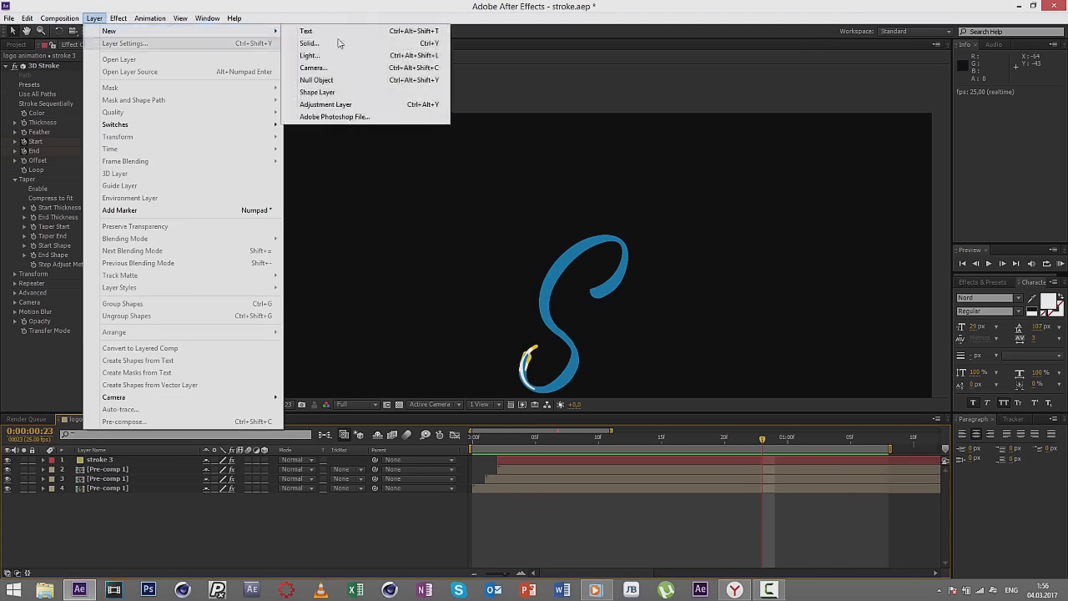
click(334, 45)
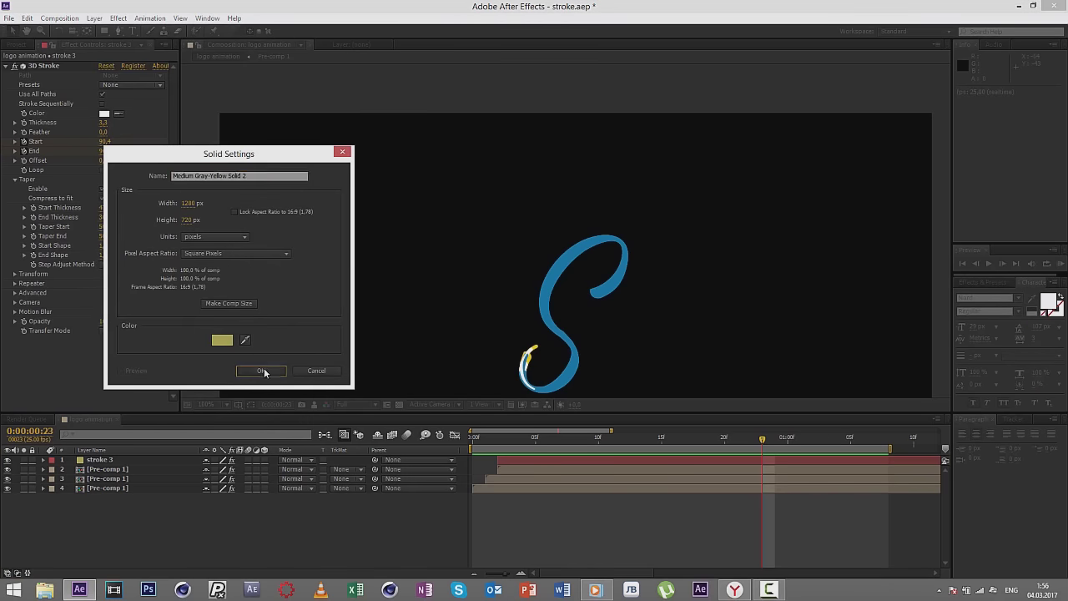
click(263, 368)
Step: Apply Trapcode 3D Stroke to the new solid and switch to the Pen tool
click(117, 17)
mouse_move(292, 83)
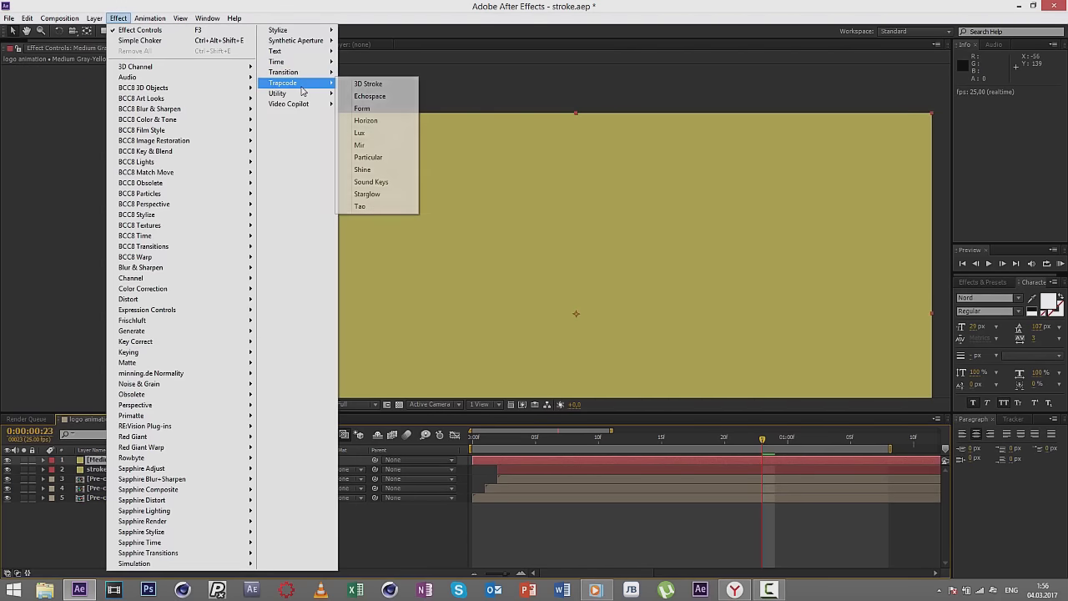
click(395, 87)
scroll(527, 253, up, 2)
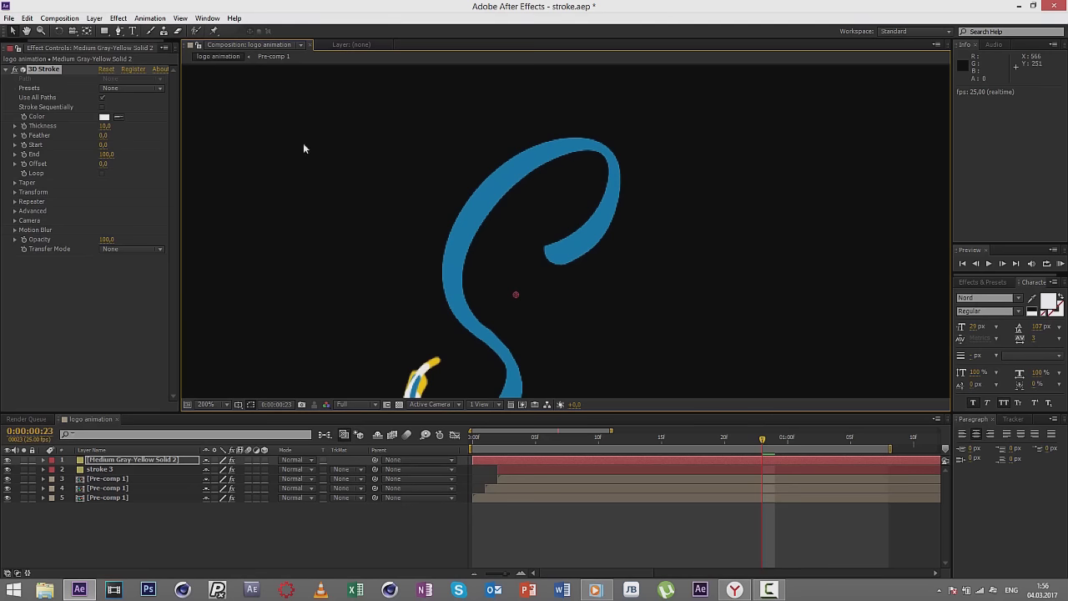
drag(120, 31, 146, 33)
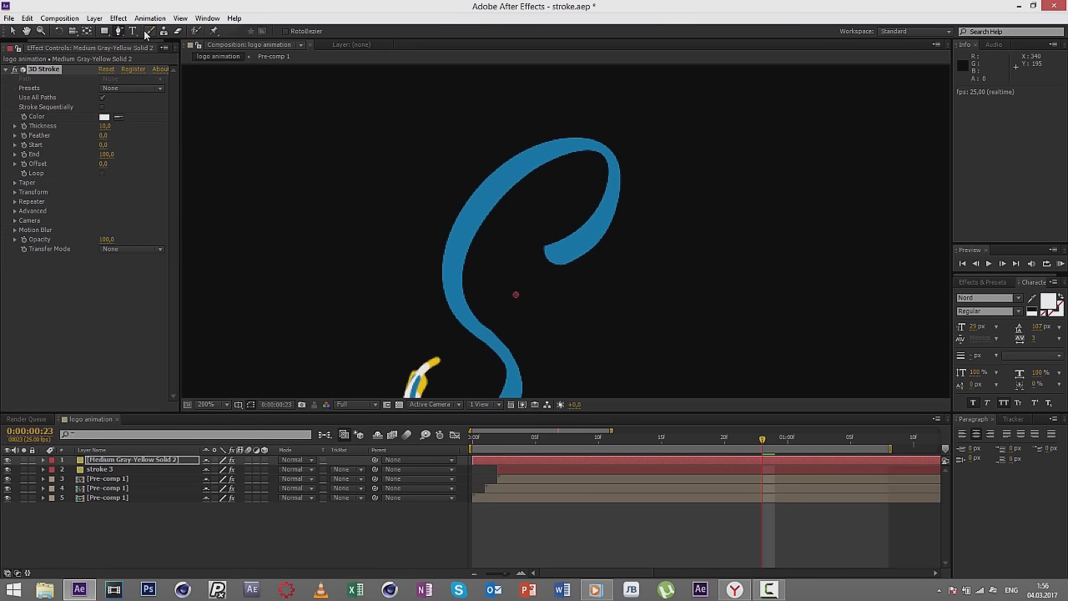
Step: Trace the first curved loops of the mask path down over the S's top curve
scroll(525, 182, up, 2)
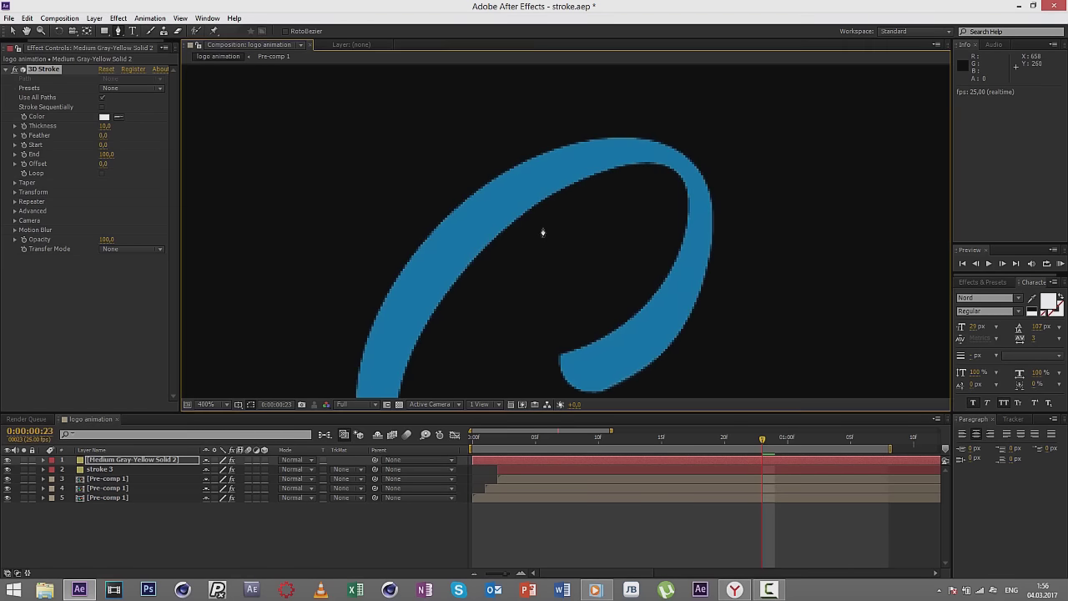
click(525, 102)
drag(466, 162, 457, 188)
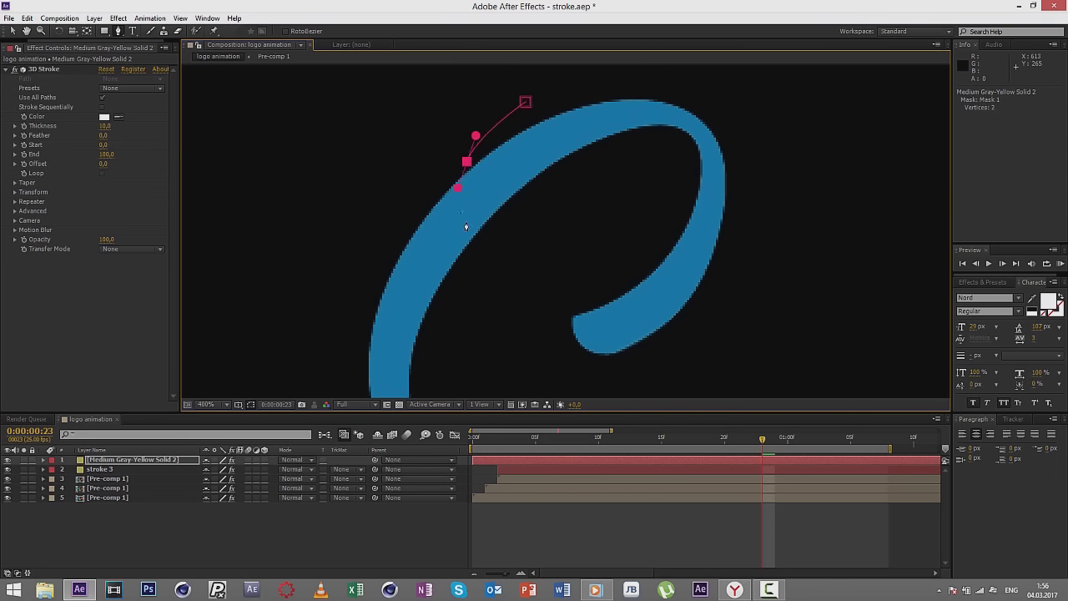
drag(471, 247, 484, 249)
drag(434, 178, 396, 195)
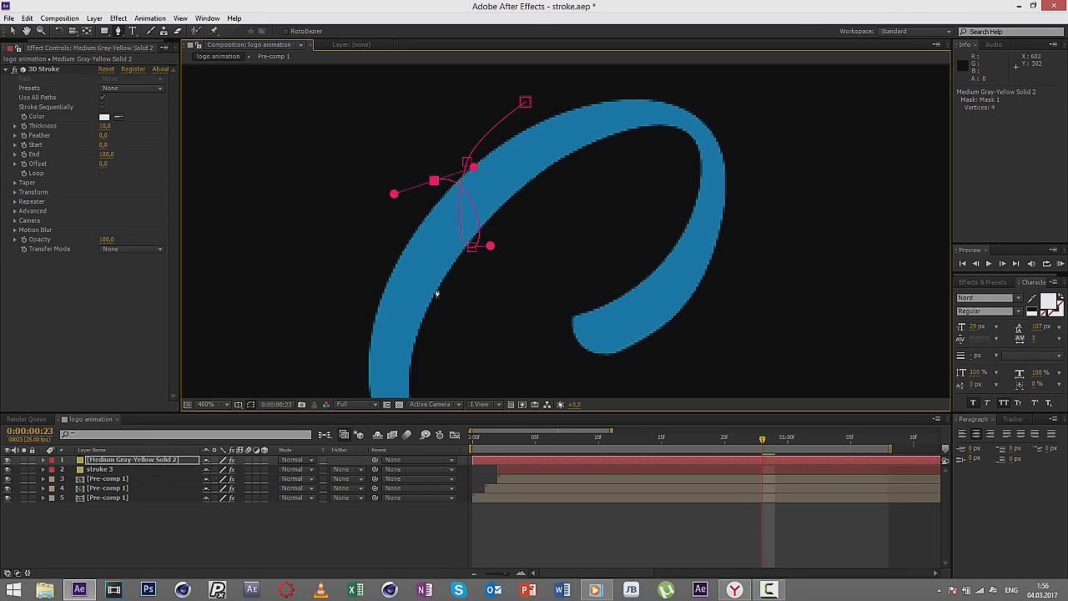
drag(442, 290, 464, 297)
drag(391, 235, 340, 248)
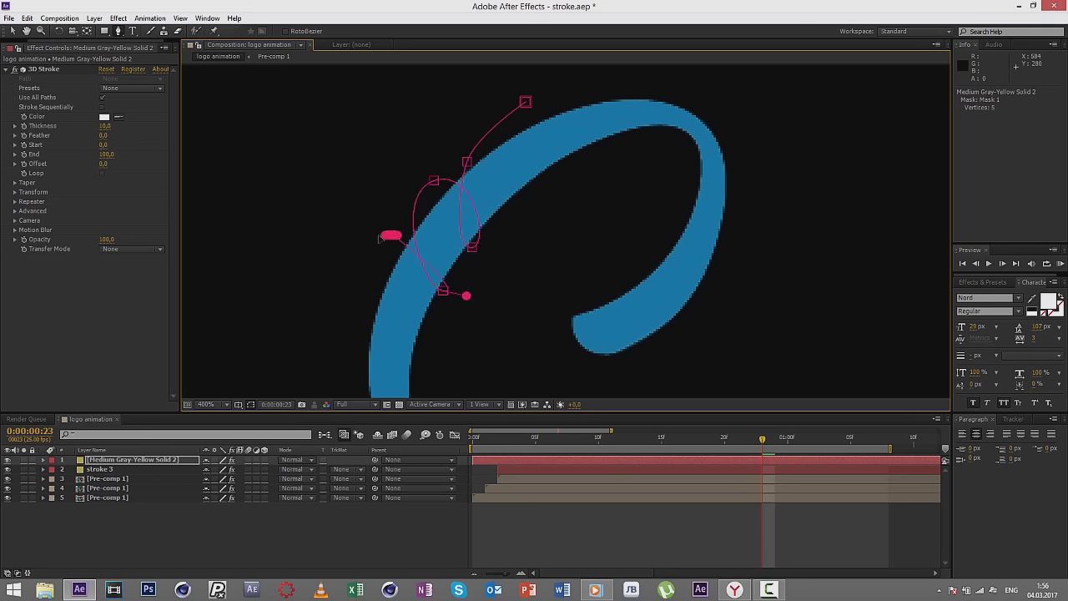
click(391, 321)
click(440, 311)
mouse_move(350, 330)
mouse_down()
mouse_move(353, 375)
mouse_move(344, 280)
mouse_move(392, 267)
mouse_up()
Step: Undo a stray point, finish the 13-vertex path down the S, and zoom out
click(28, 17)
click(50, 30)
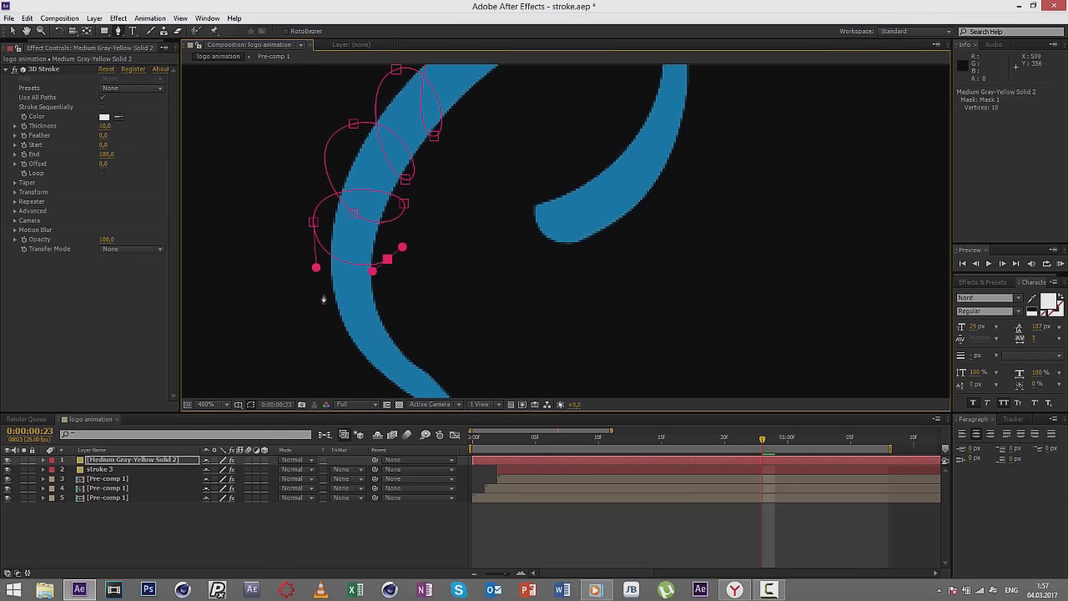
mouse_move(322, 291)
mouse_down()
mouse_move(340, 351)
mouse_move(240, 165)
mouse_up()
click(308, 271)
click(361, 326)
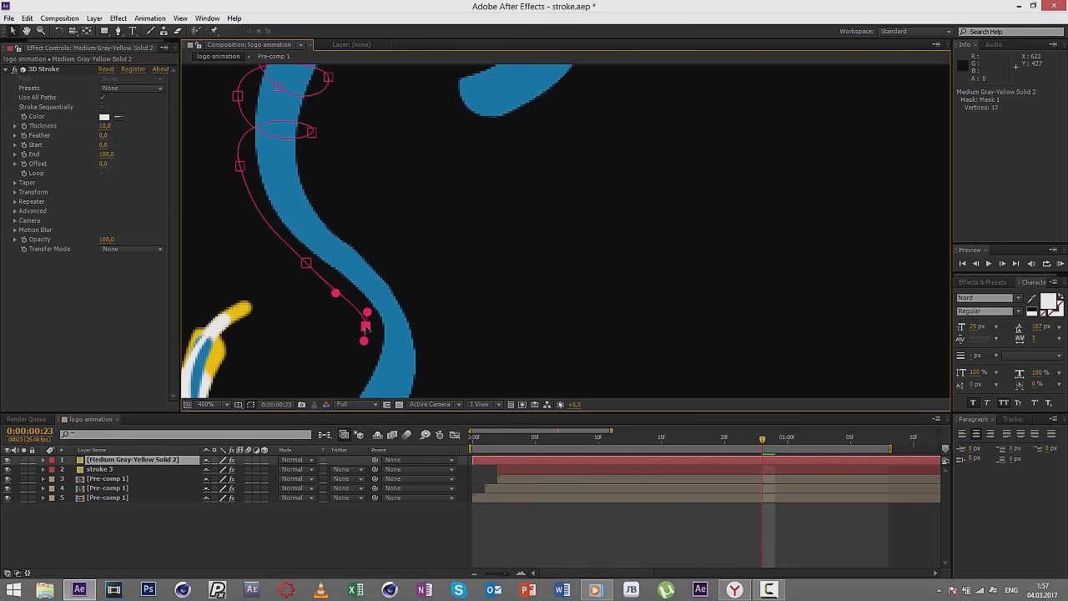
key(slash)
click(902, 200)
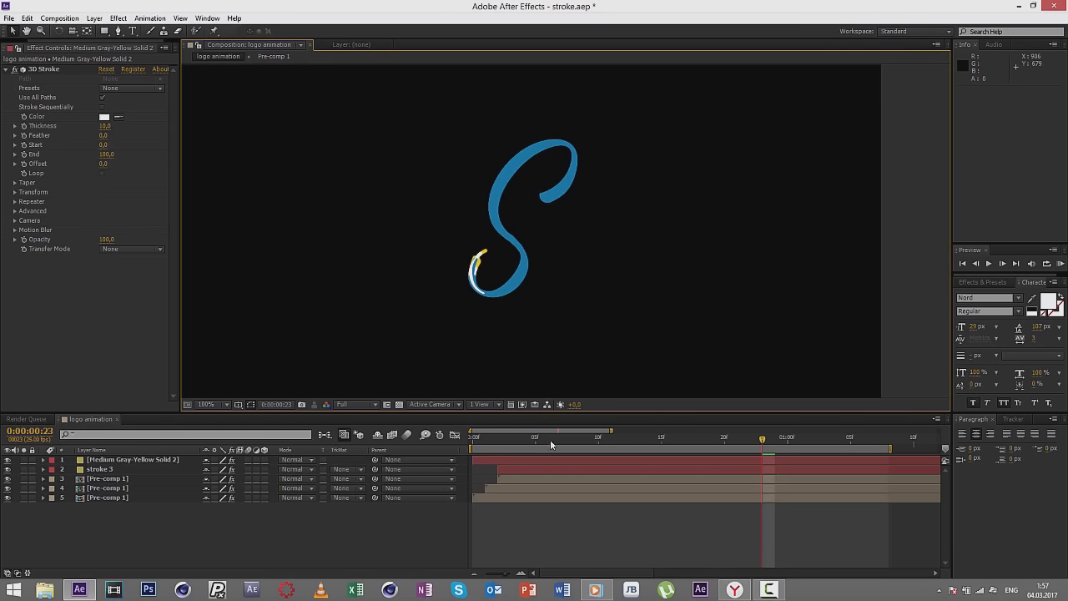
Step: Scrub to preview the white stroke, then lower its 3D Stroke Thickness from 10.0 to 0.7
click(488, 437)
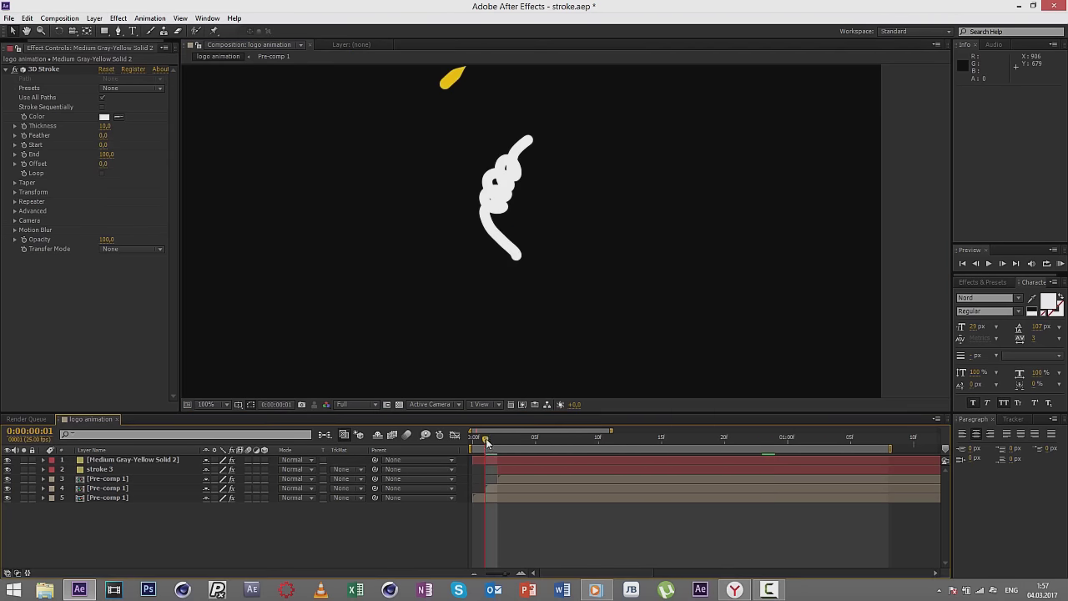
drag(486, 441, 756, 431)
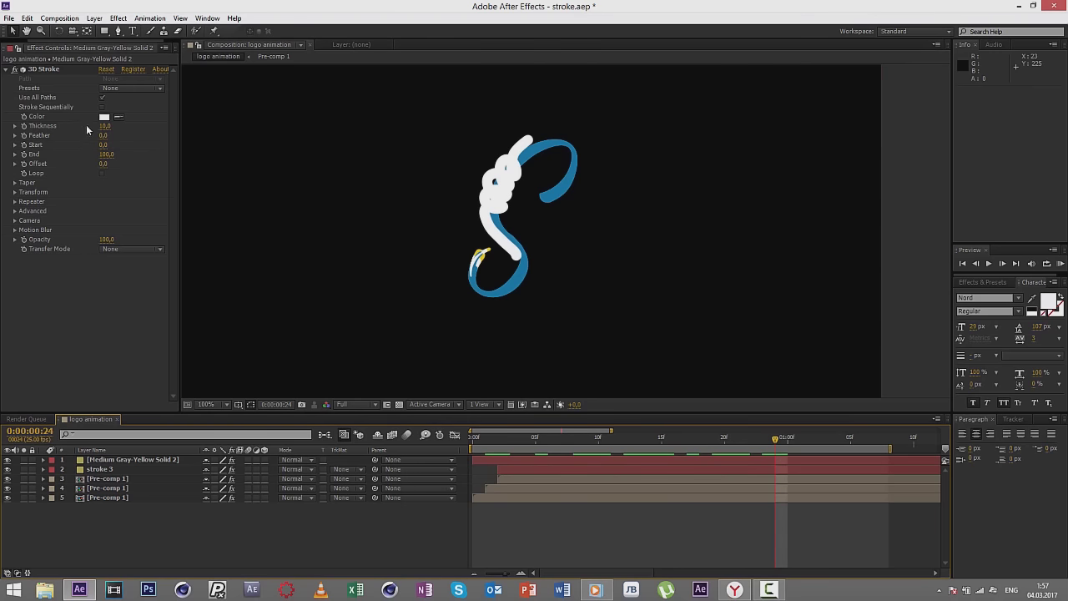
drag(110, 135, 59, 135)
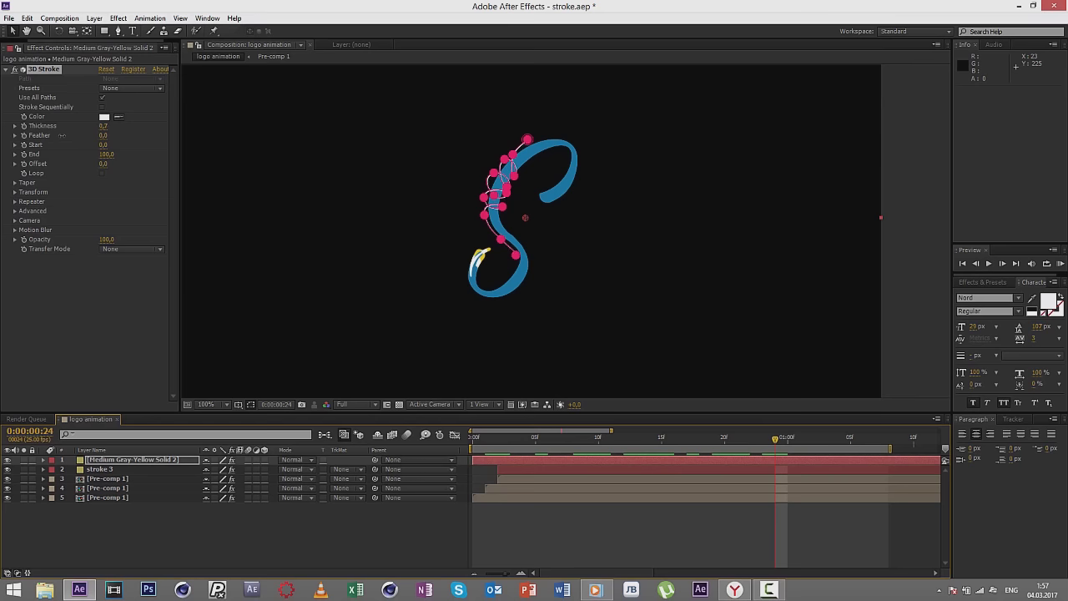
Step: Adjust Bezier handles to smooth the lowest and middle loops of the white spiral
scroll(563, 227, down, 2)
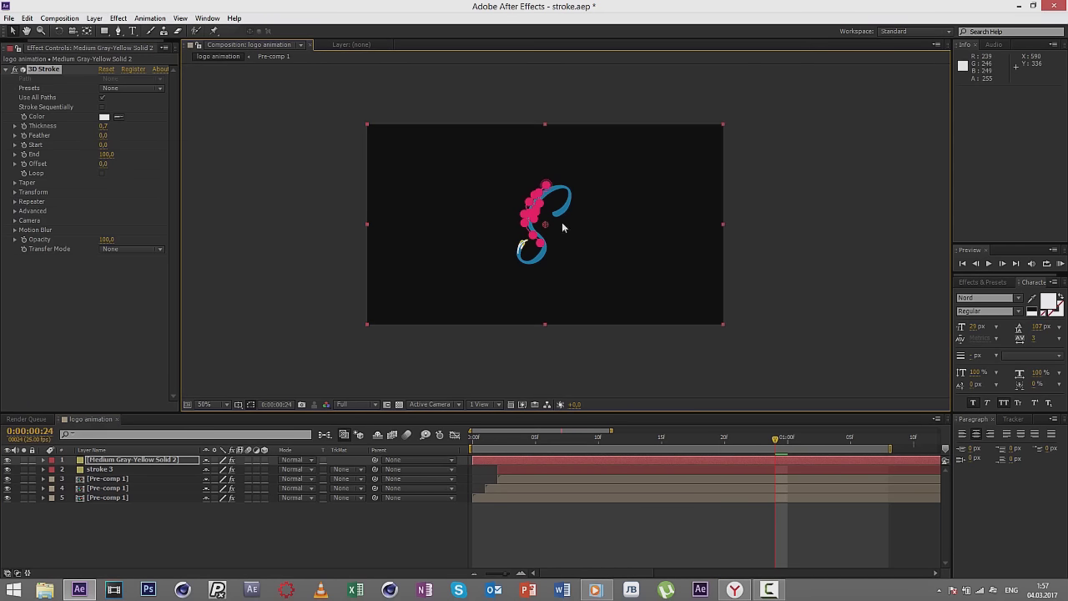
click(805, 239)
scroll(626, 226, up, 2)
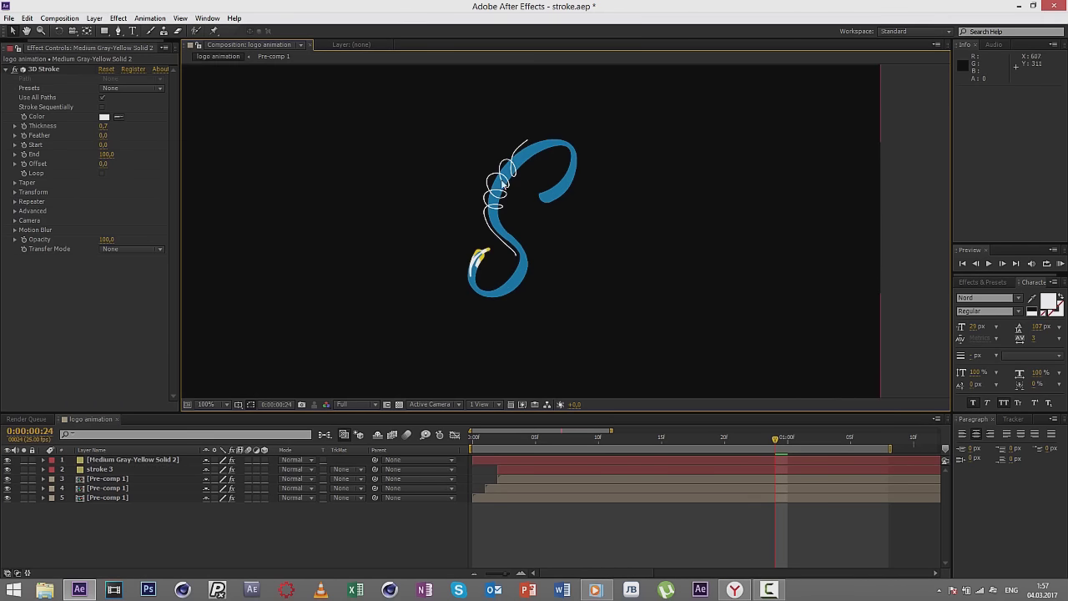
drag(502, 185, 489, 142)
click(139, 459)
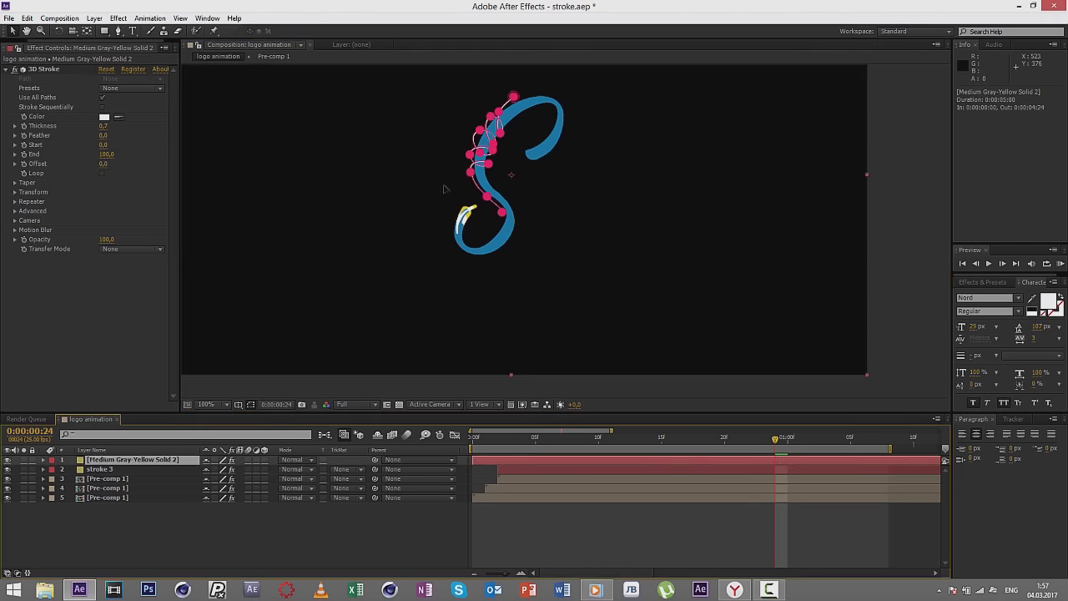
scroll(445, 188, up, 2)
scroll(486, 233, up, 2)
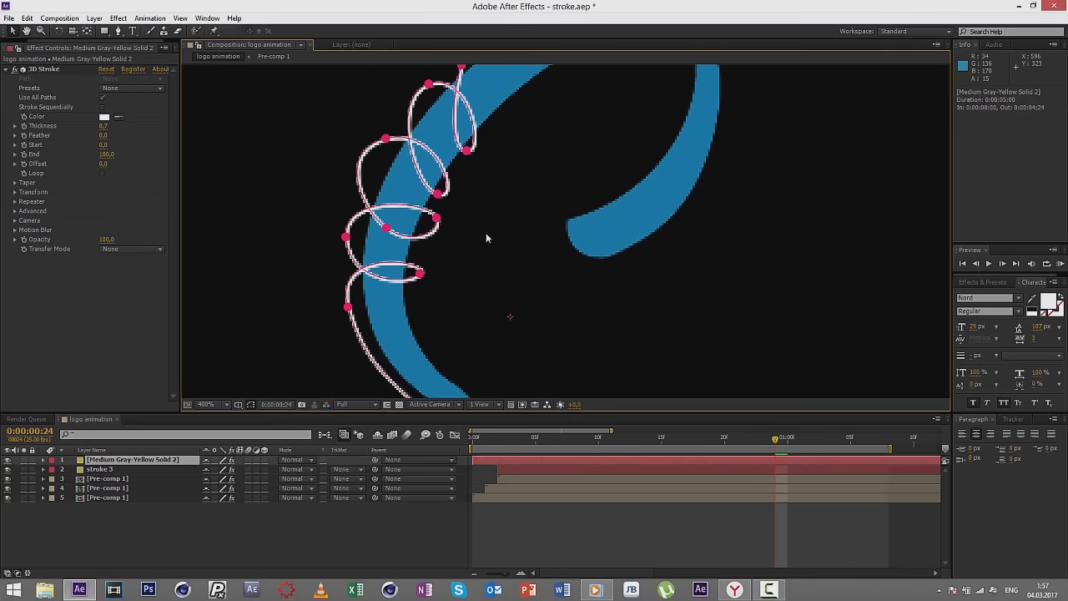
click(348, 307)
drag(367, 361, 352, 352)
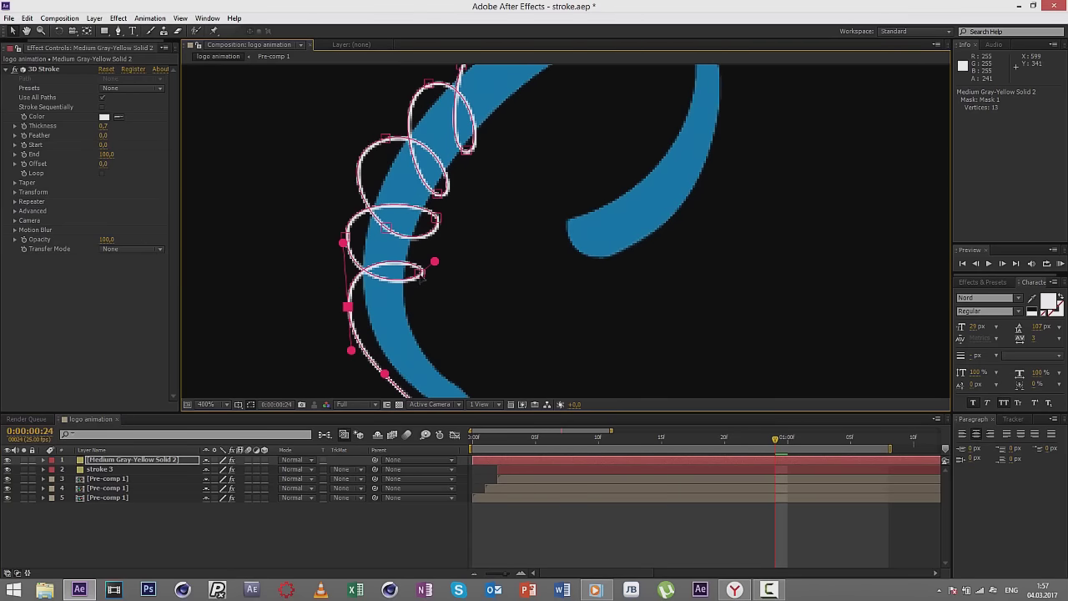
click(417, 278)
mouse_move(433, 268)
mouse_down()
mouse_move(439, 251)
mouse_move(415, 280)
mouse_up()
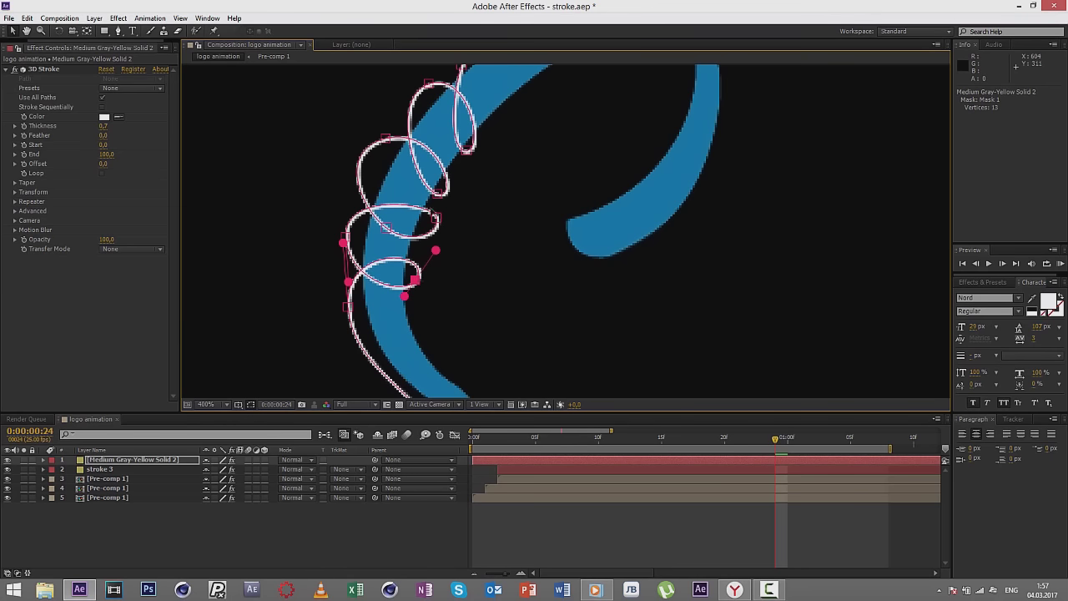
click(386, 227)
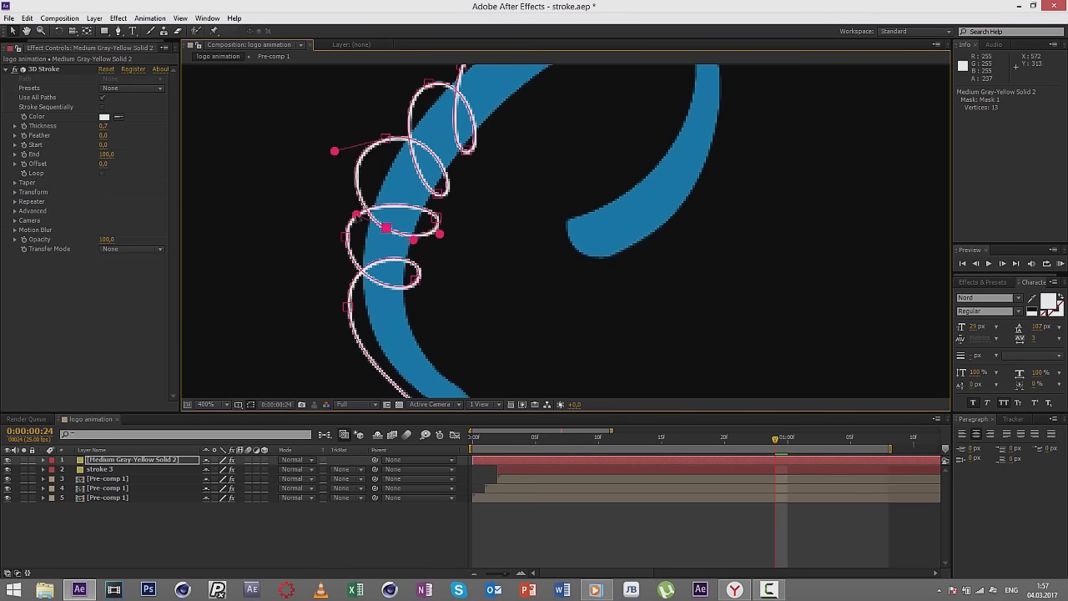
drag(362, 219, 356, 215)
scroll(543, 233, down, 1)
scroll(546, 234, down, 1)
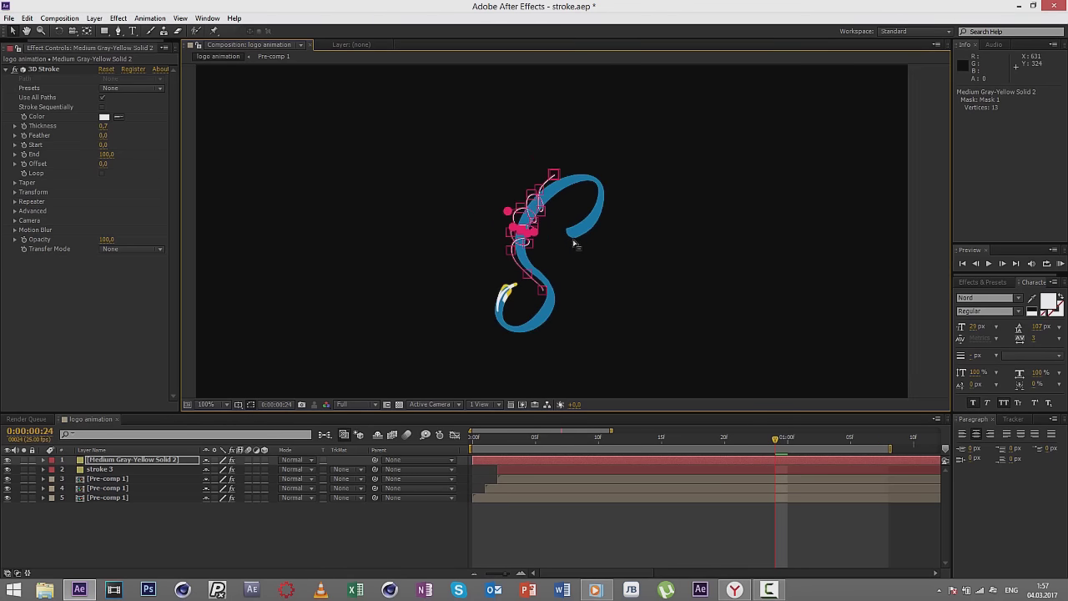
click(932, 244)
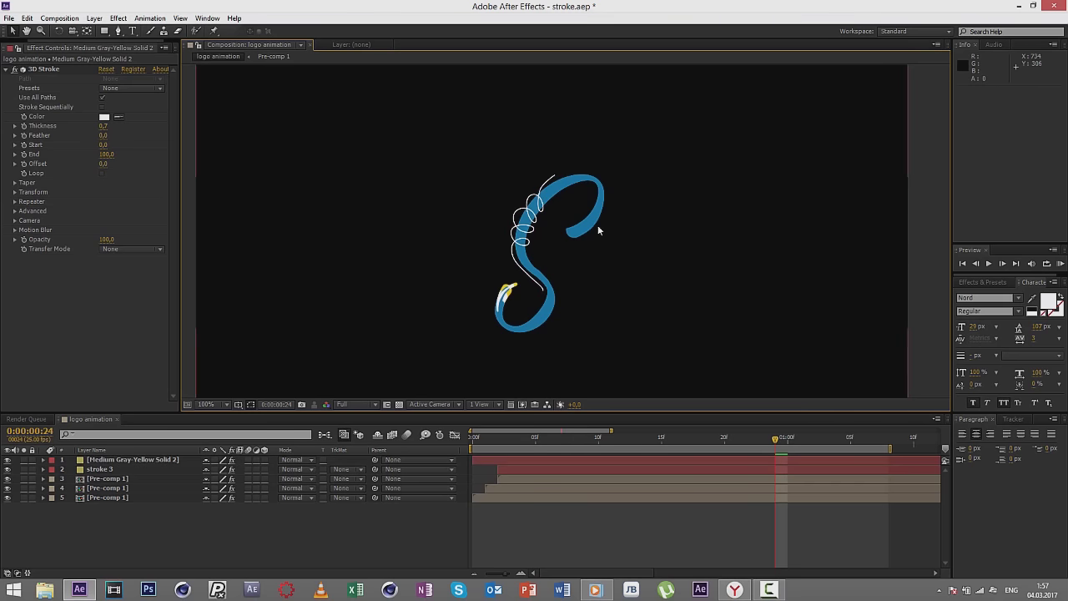
Step: Widen the top spiral loop and move left and lower vertices to tighten the coils
scroll(597, 227, up, 1)
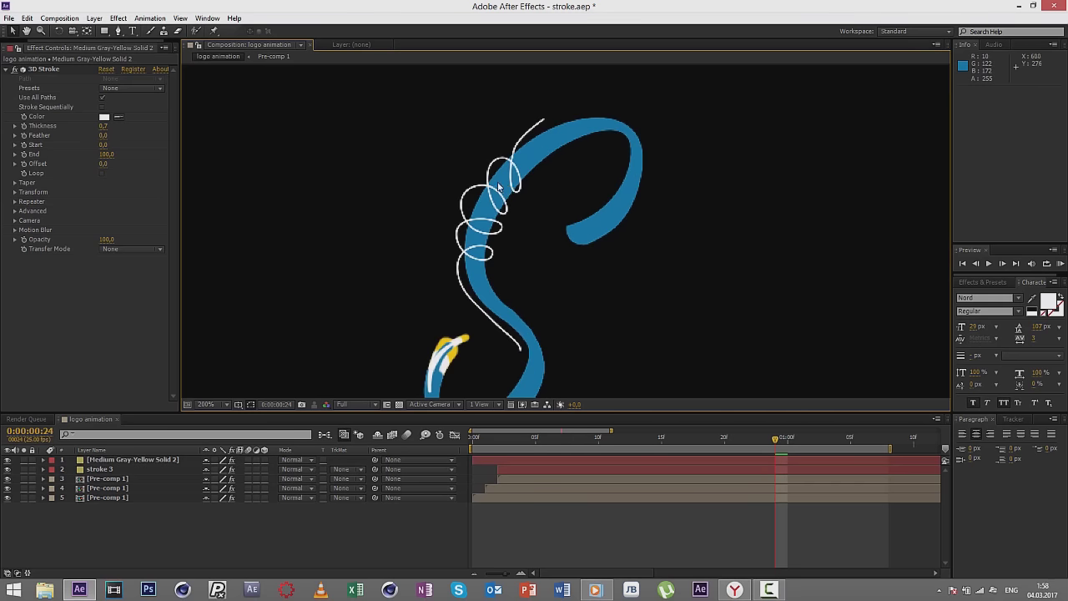
click(446, 262)
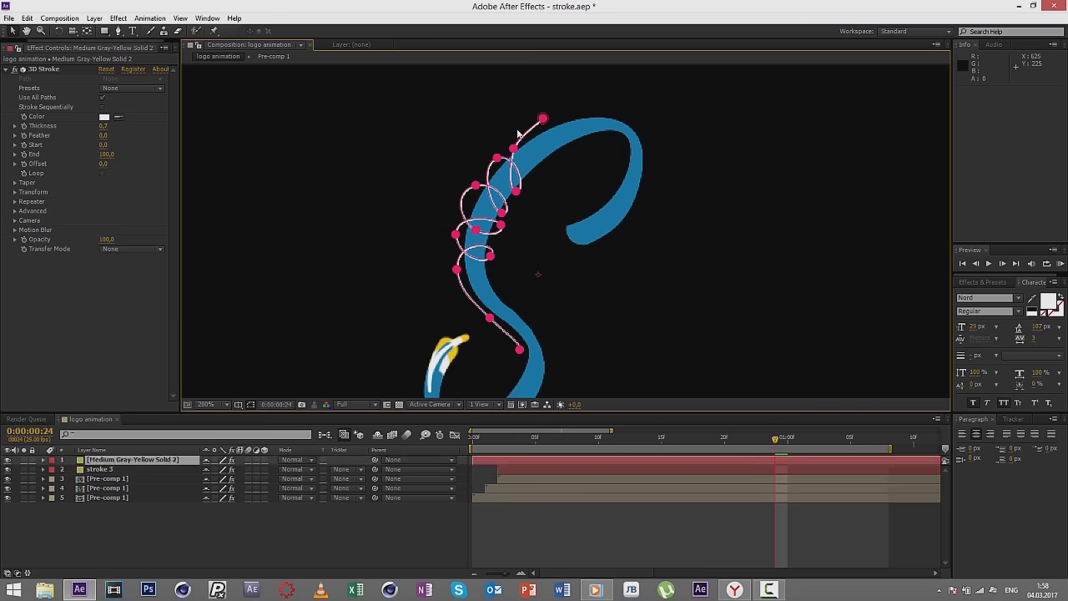
scroll(518, 134, up, 2)
click(484, 185)
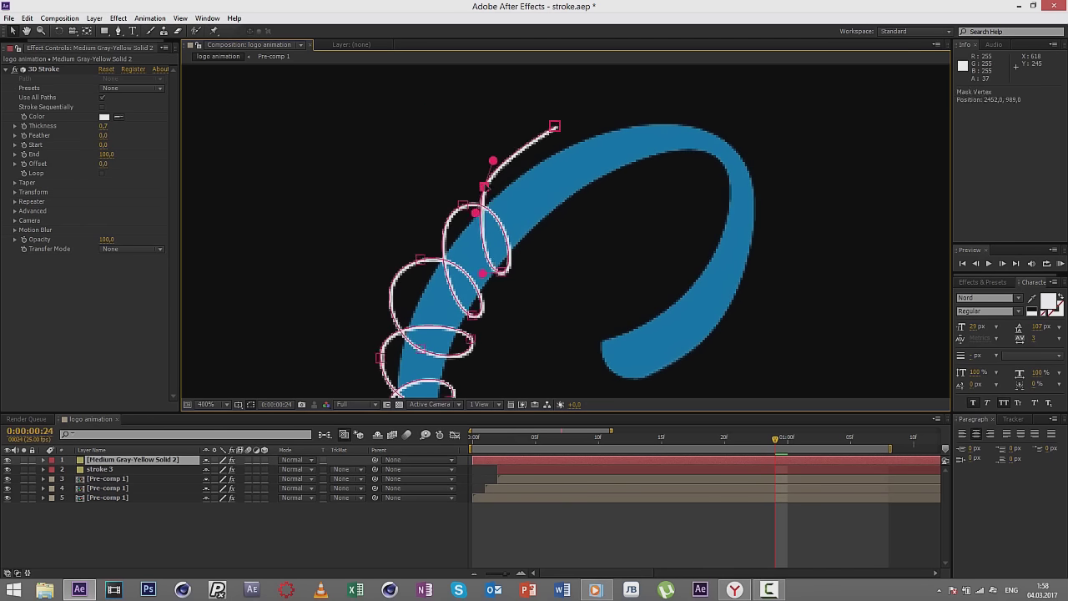
scroll(457, 164, down, 2)
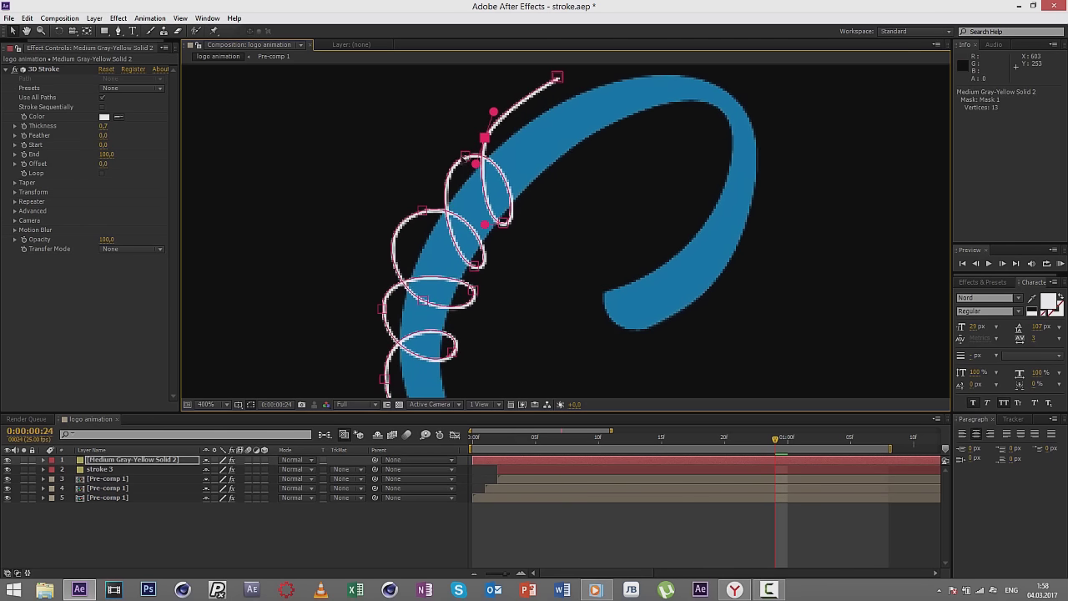
click(465, 156)
drag(429, 172, 405, 177)
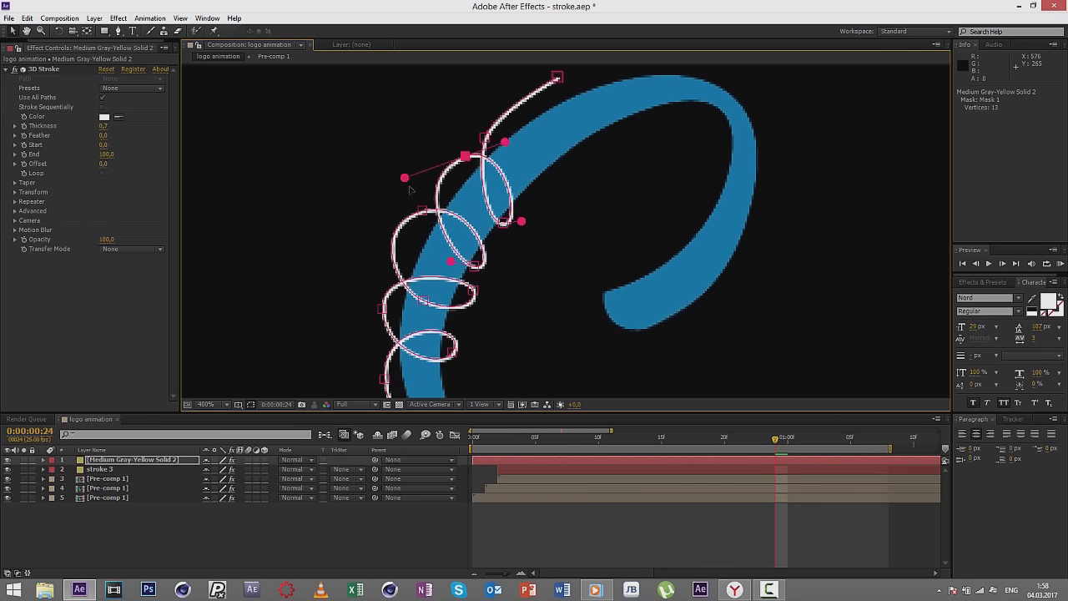
scroll(409, 190, down, 2)
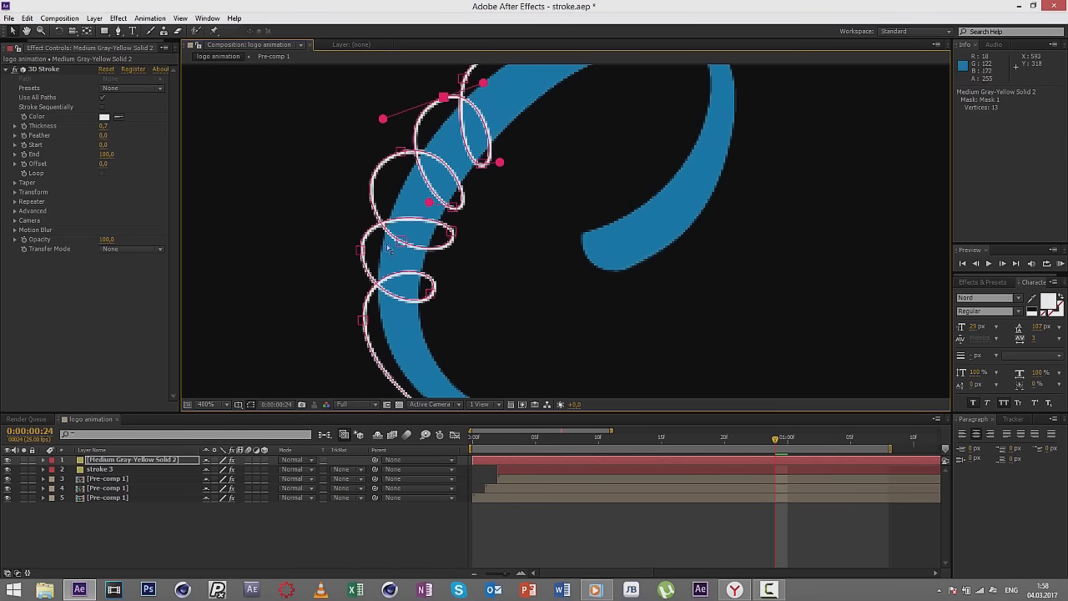
drag(360, 248, 360, 240)
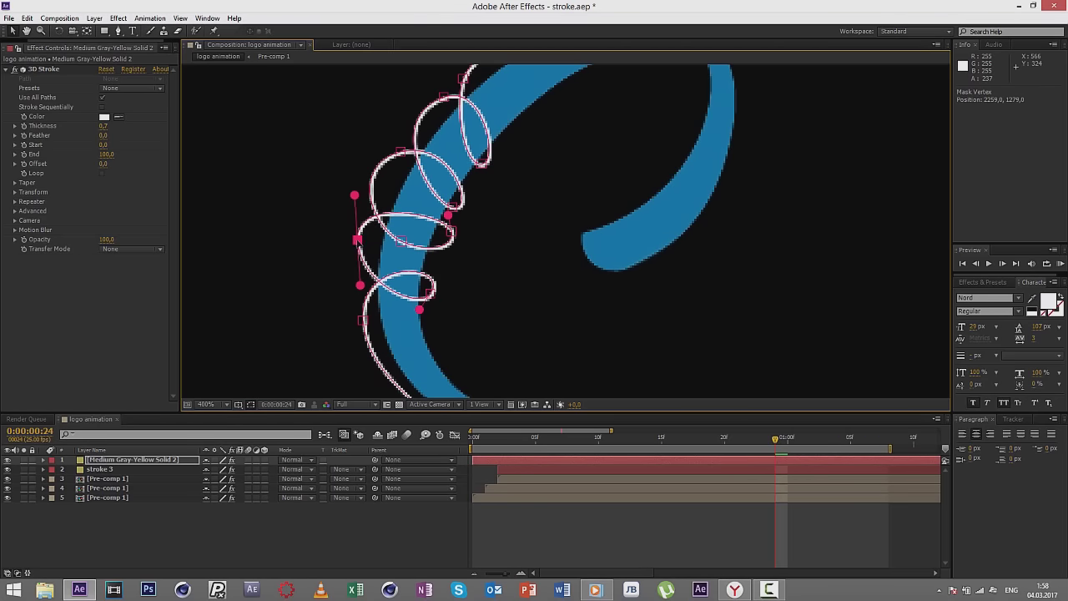
drag(362, 319, 354, 302)
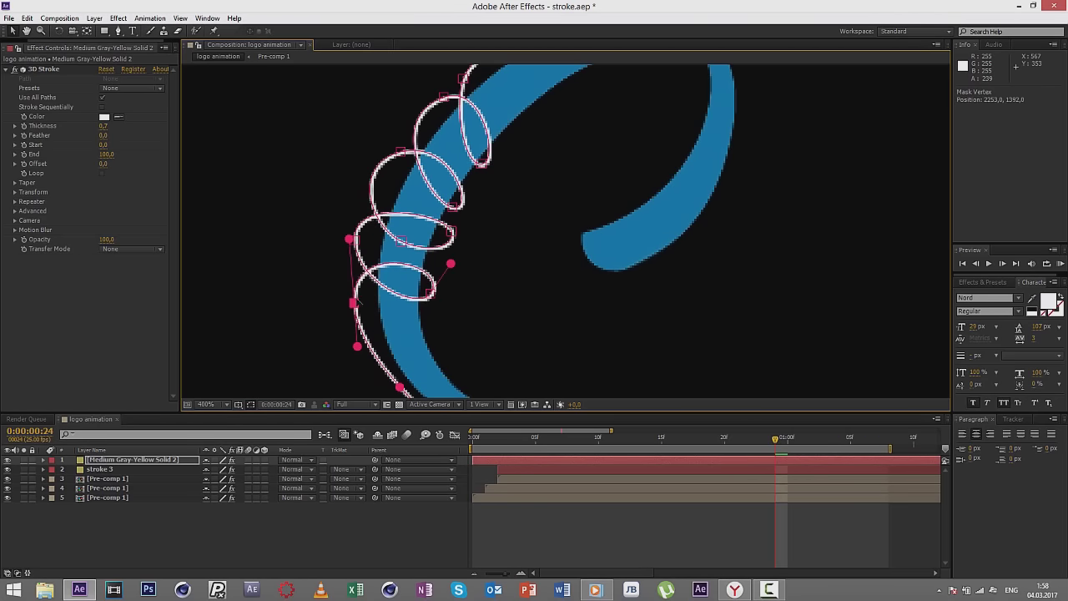
scroll(401, 257, down, 6)
click(305, 250)
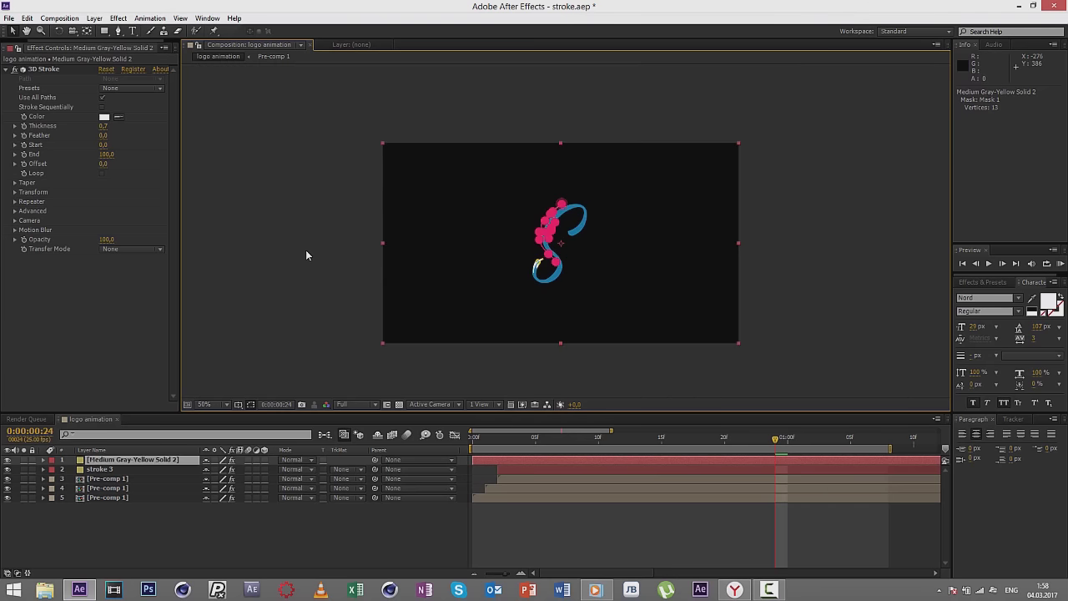
scroll(308, 247, up, 4)
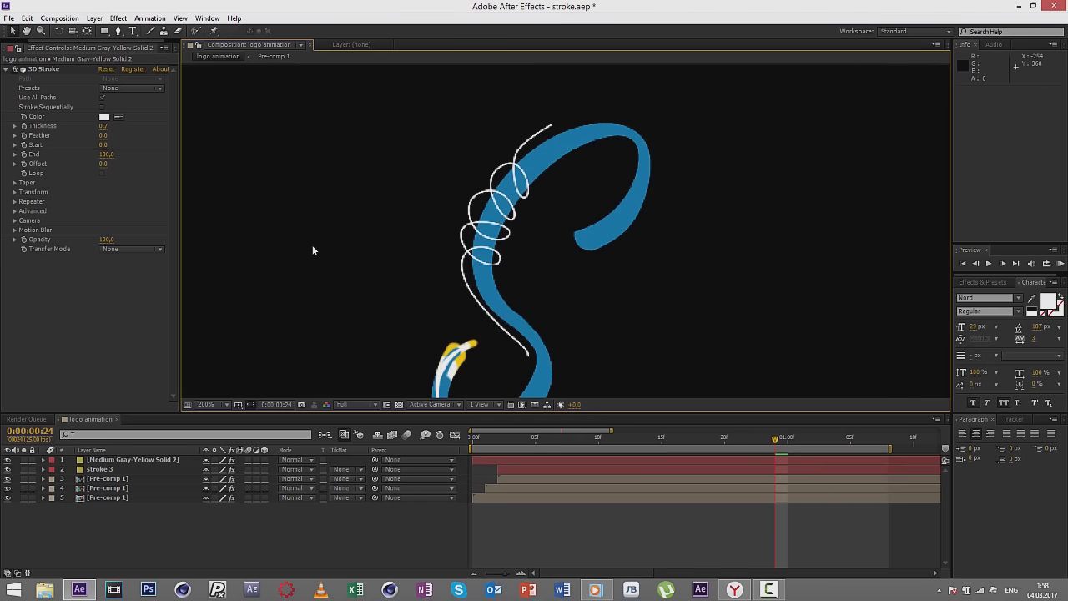
Step: Duplicate Pre-comp 1, move the copy up, and put Medium Gray-Yellow Solid 2 back on top
click(107, 498)
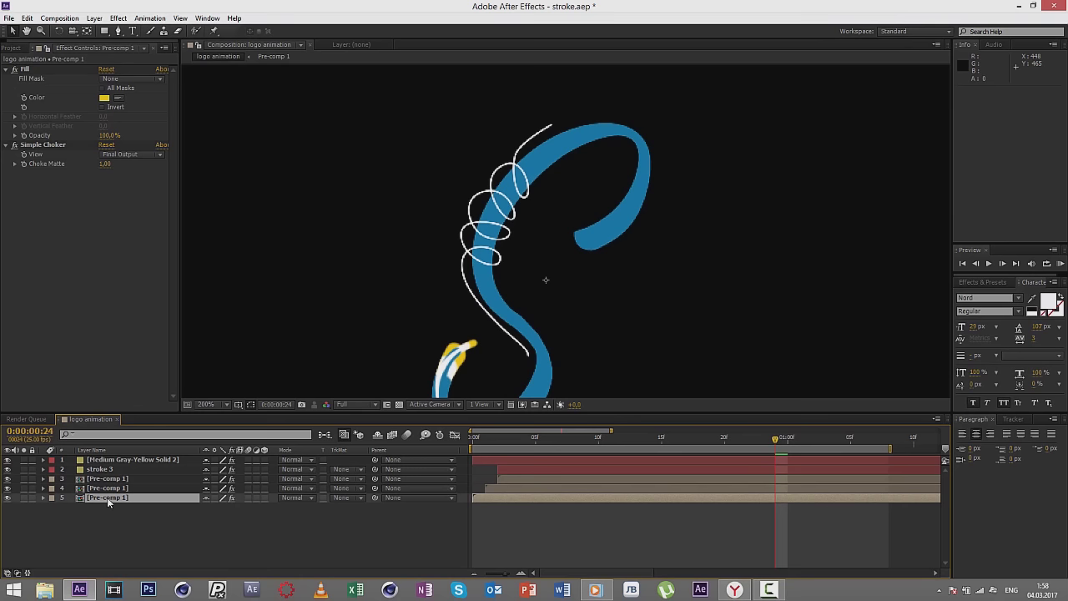
key(ctrl+d)
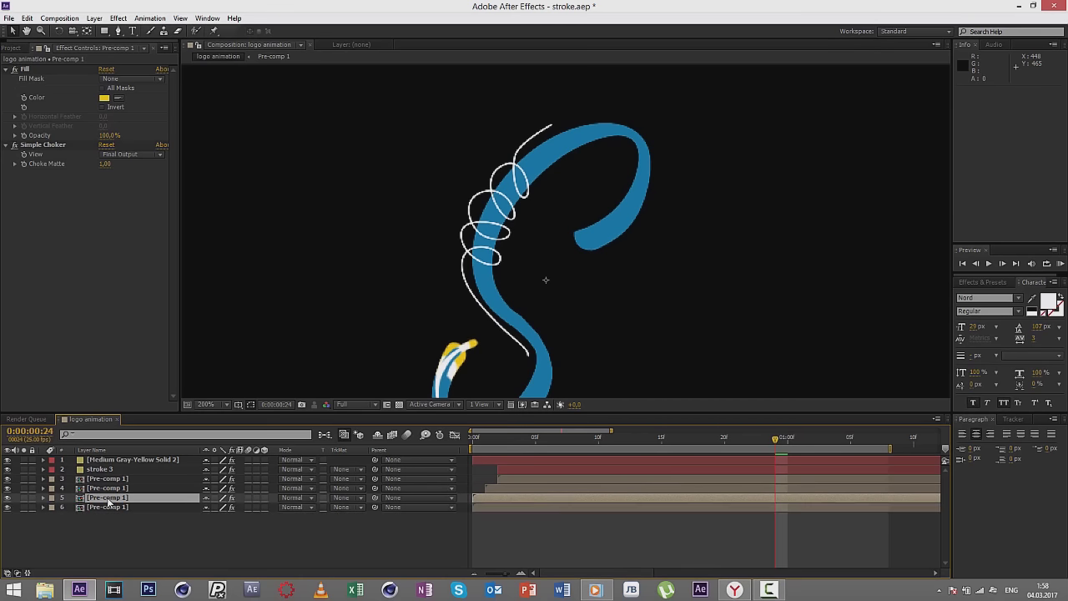
drag(107, 498, 116, 457)
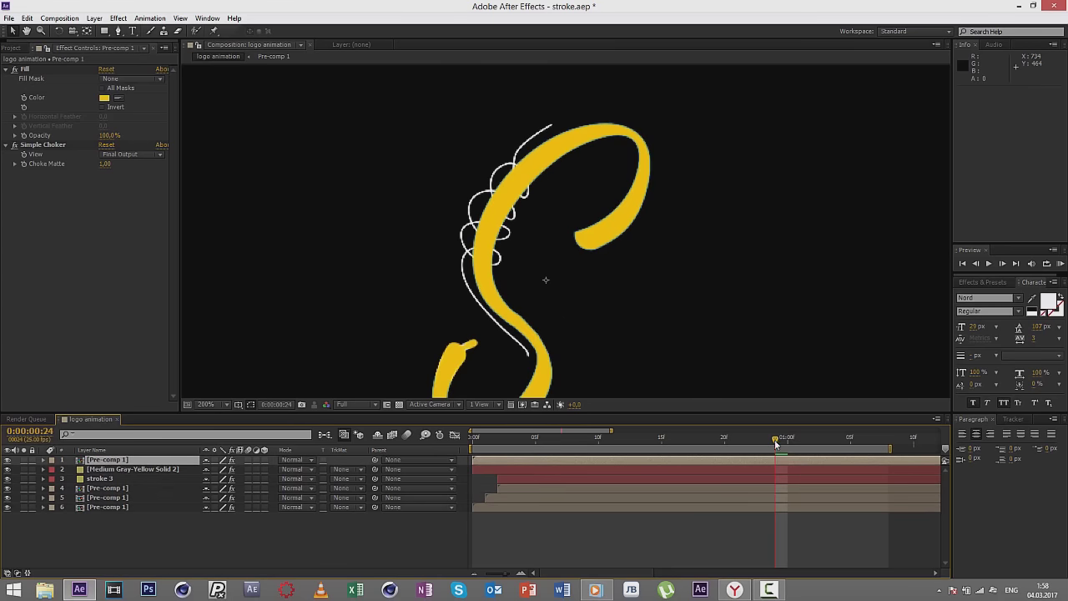
mouse_move(775, 443)
mouse_down()
mouse_move(648, 418)
mouse_move(665, 414)
mouse_up()
click(9, 470)
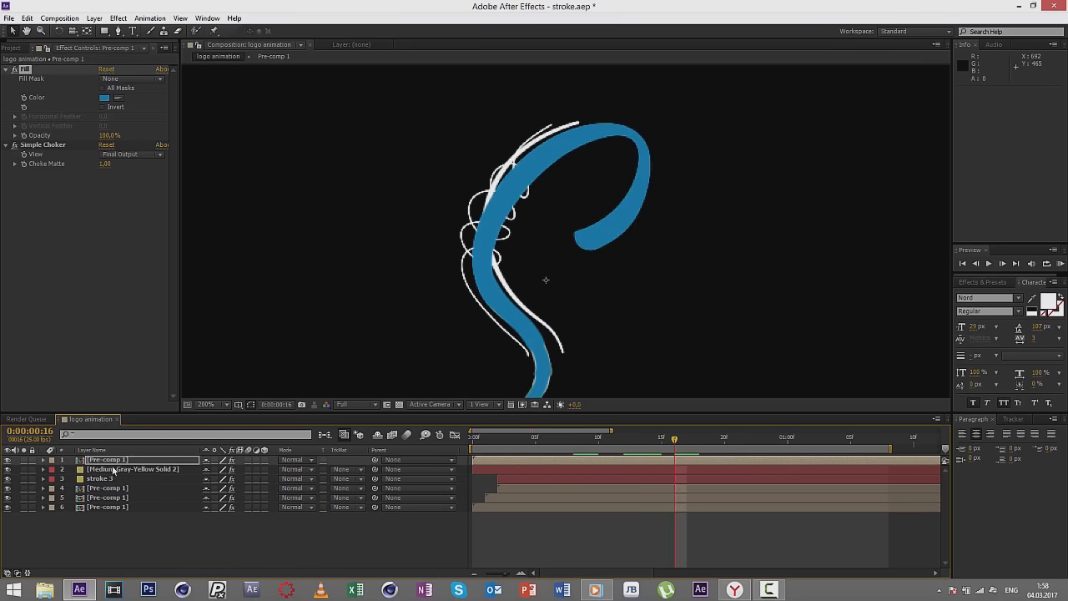
drag(113, 470, 114, 457)
Step: Start two masks with the Pen tool where the spiral loops cross the stroke
scroll(469, 344, up, 2)
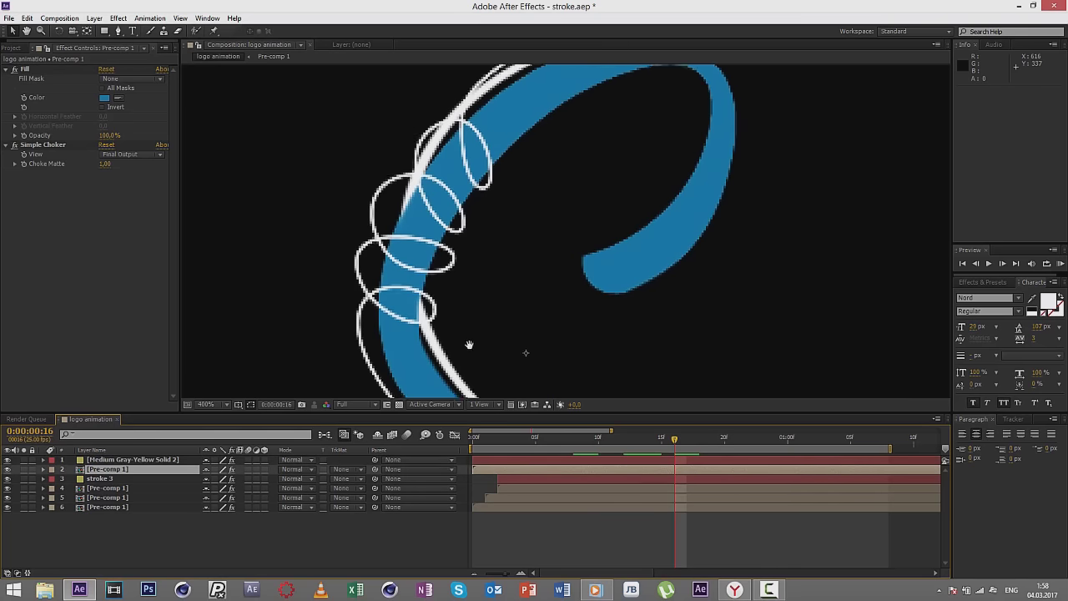
scroll(469, 344, up, 2)
click(119, 31)
scroll(427, 177, up, 1)
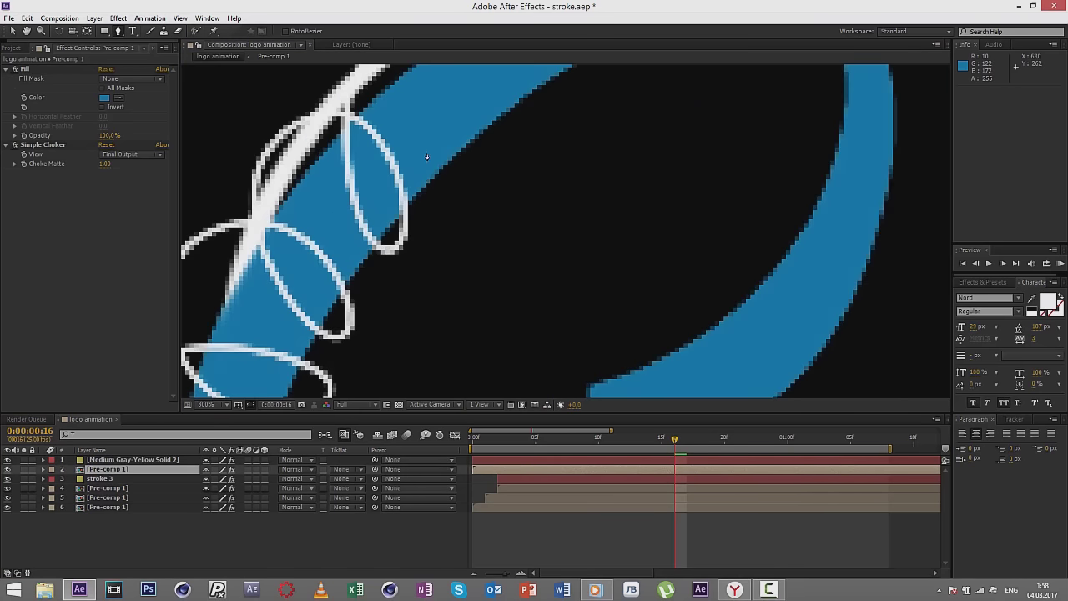
scroll(427, 176, up, 1)
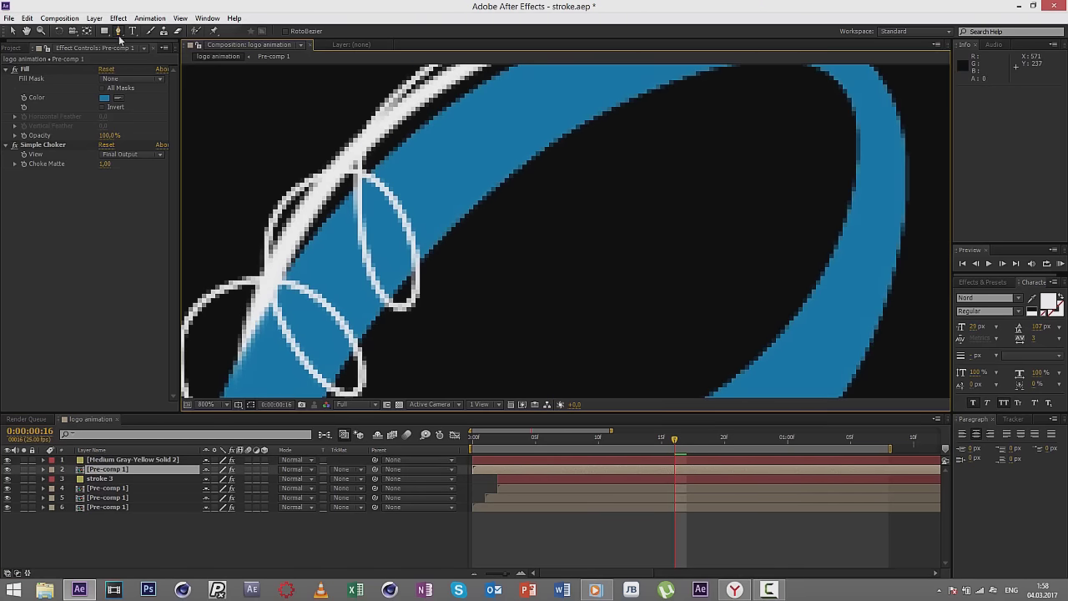
click(372, 162)
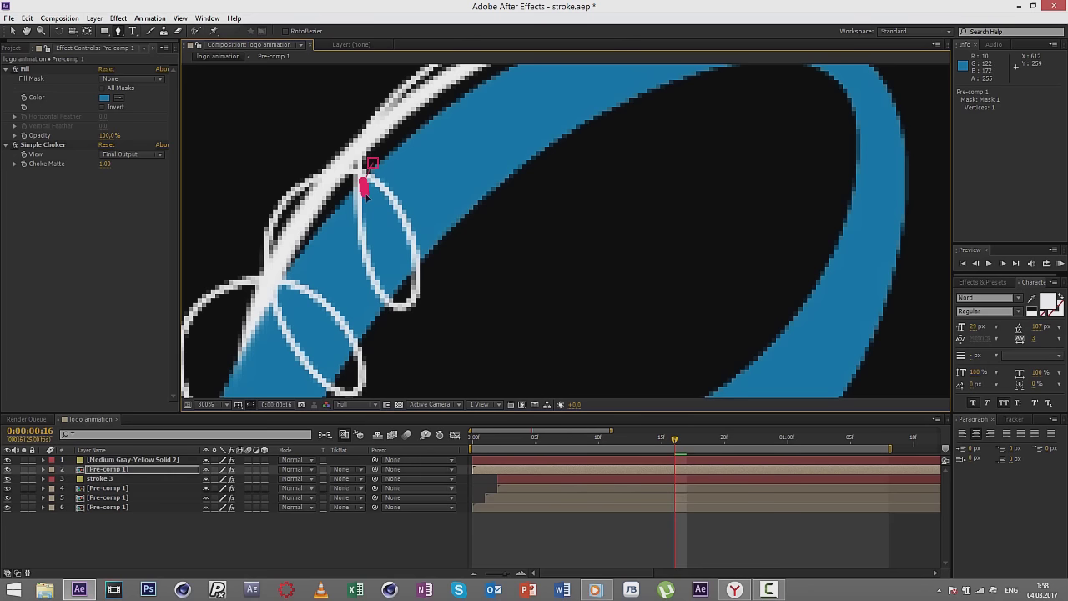
click(405, 284)
scroll(380, 192, down, 2)
scroll(380, 192, left, 2)
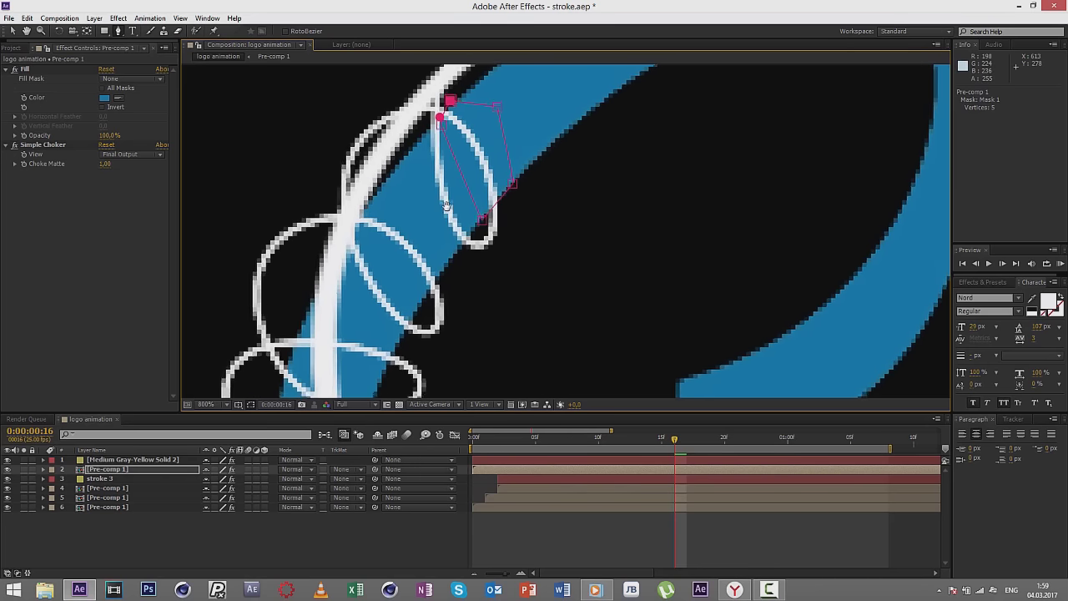
scroll(366, 184, down, 2)
click(367, 181)
click(358, 195)
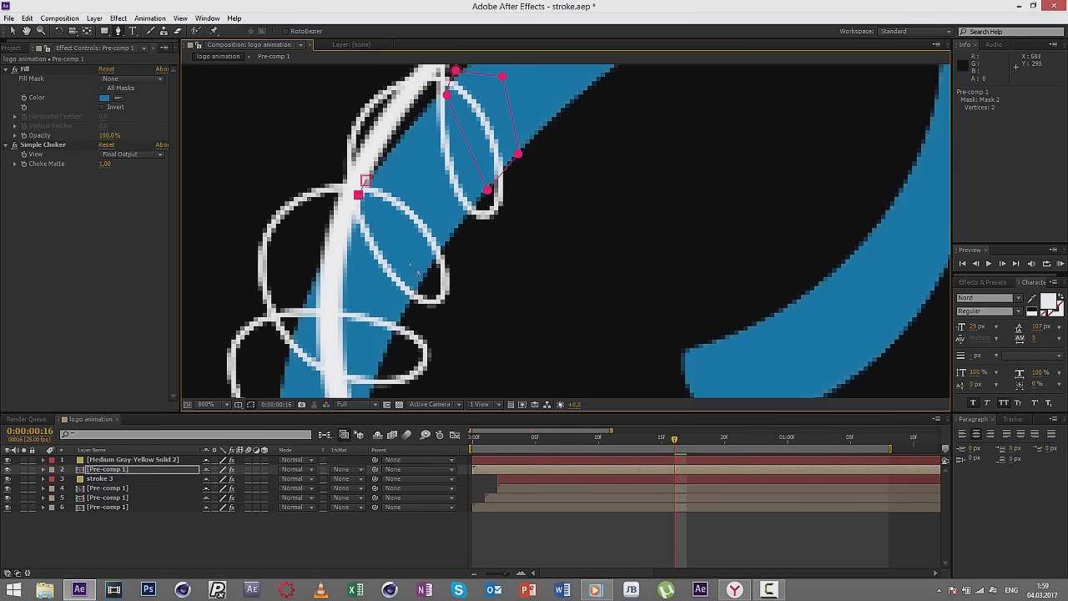
scroll(365, 180, down, 3)
scroll(364, 181, left, 1)
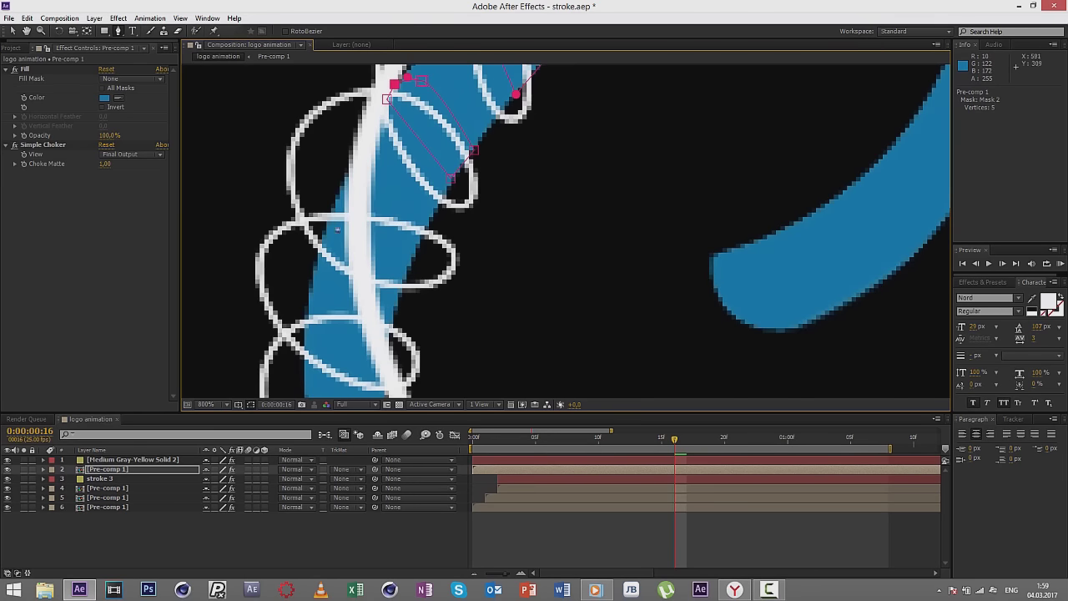
Step: Draw a third and a fourth closed four-point mask around the loop crossings
click(328, 204)
click(321, 229)
click(415, 257)
click(443, 228)
click(327, 204)
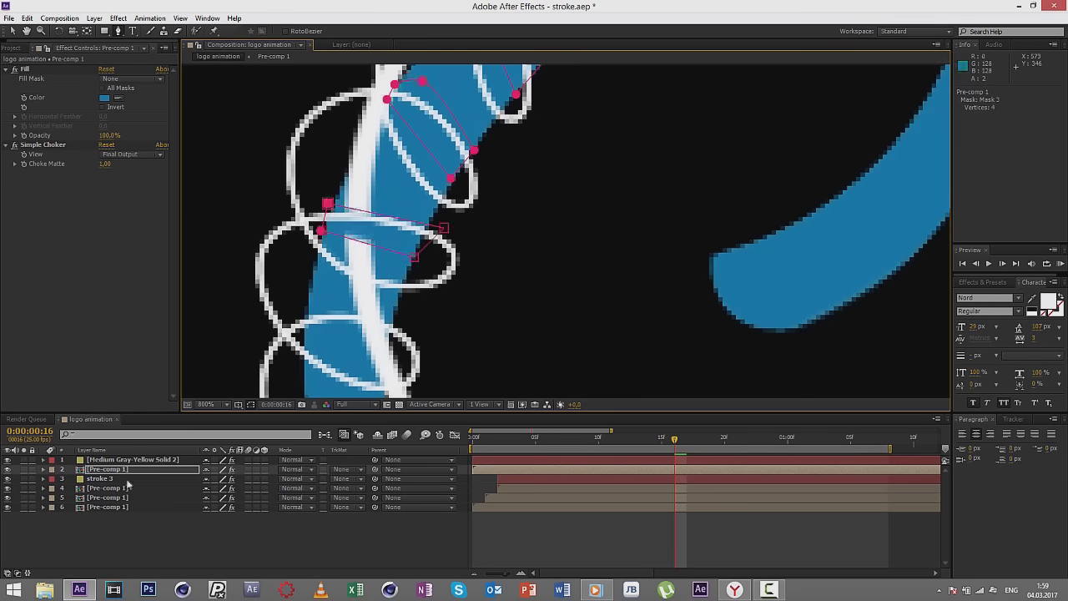
scroll(315, 248, down, 2)
click(309, 241)
click(312, 270)
click(411, 277)
click(419, 250)
click(309, 242)
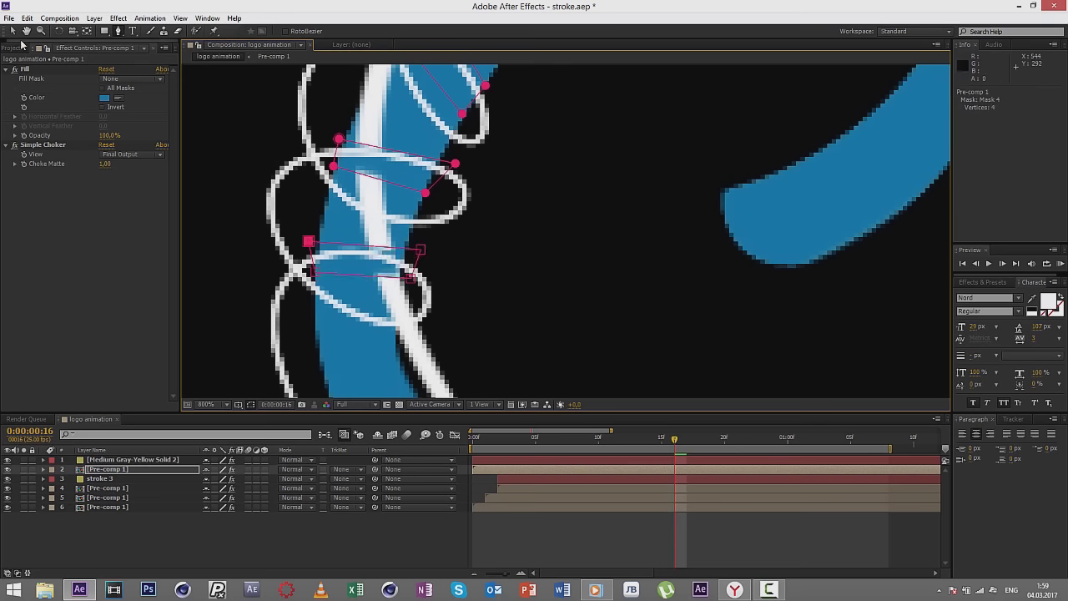
Step: Move Medium Gray-Yellow Solid 2 below Pre-comp 1 in the layer stack
key(comma)
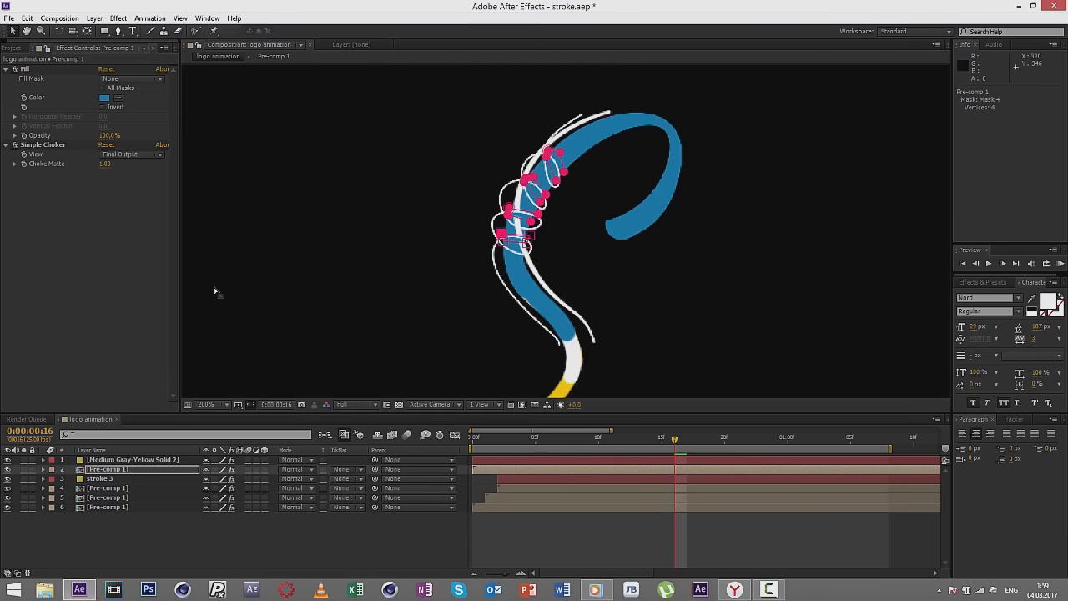
key(comma)
key(period)
key(period)
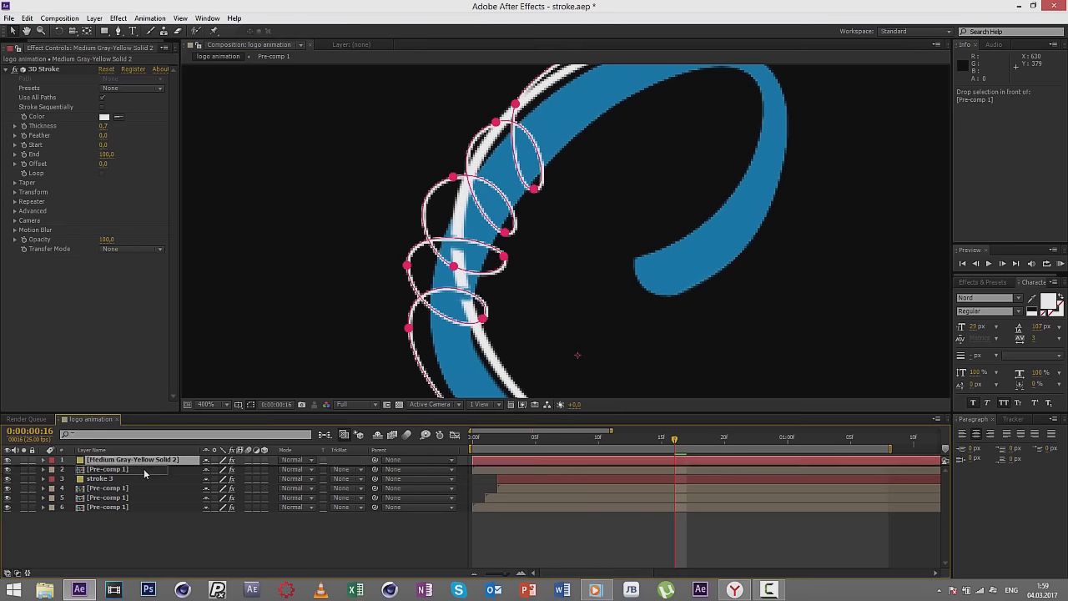
drag(148, 464, 147, 475)
key(comma)
key(comma)
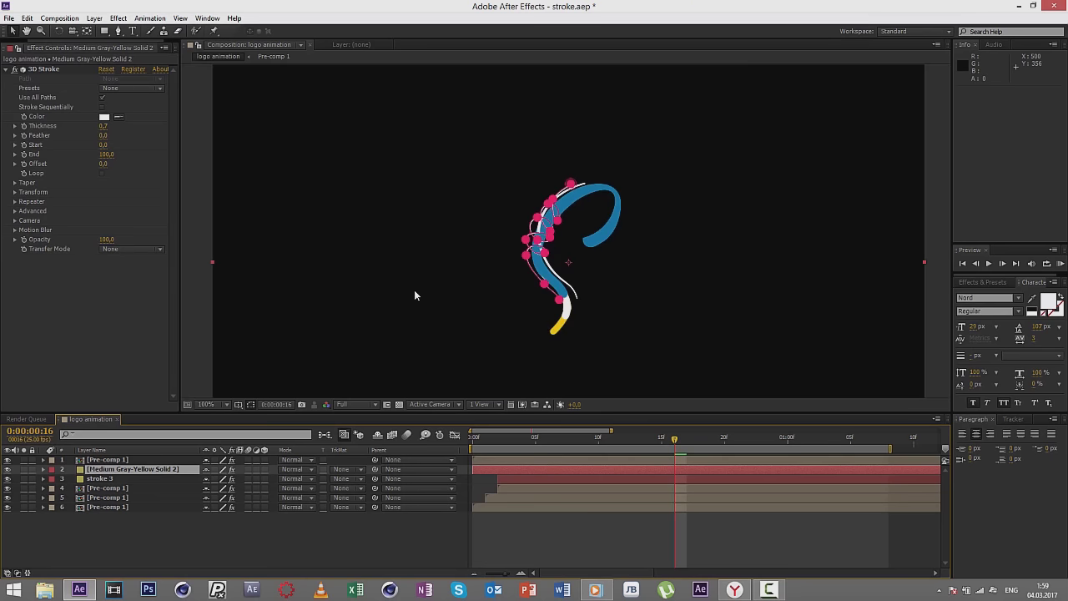
click(191, 289)
key(period)
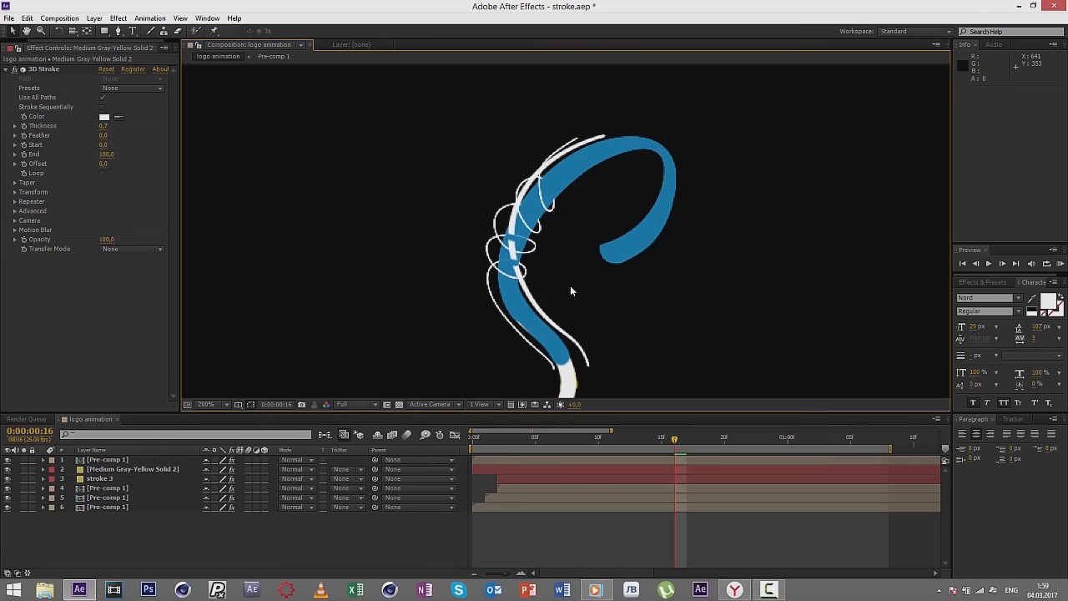
Step: Hide the stroke 3 layer and select Medium Gray-Yellow Solid 2
click(112, 480)
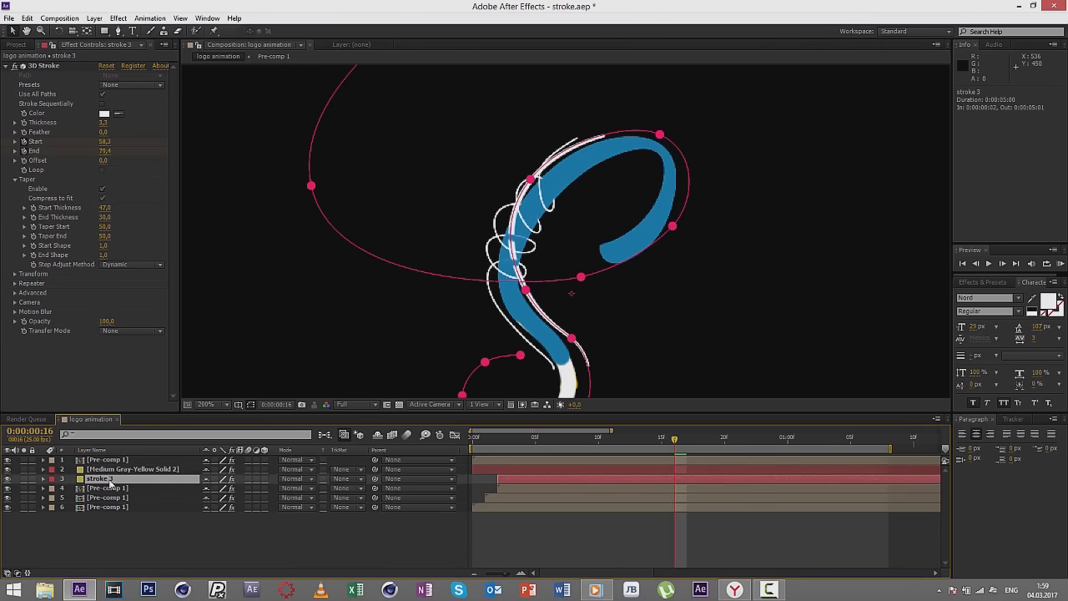
click(8, 479)
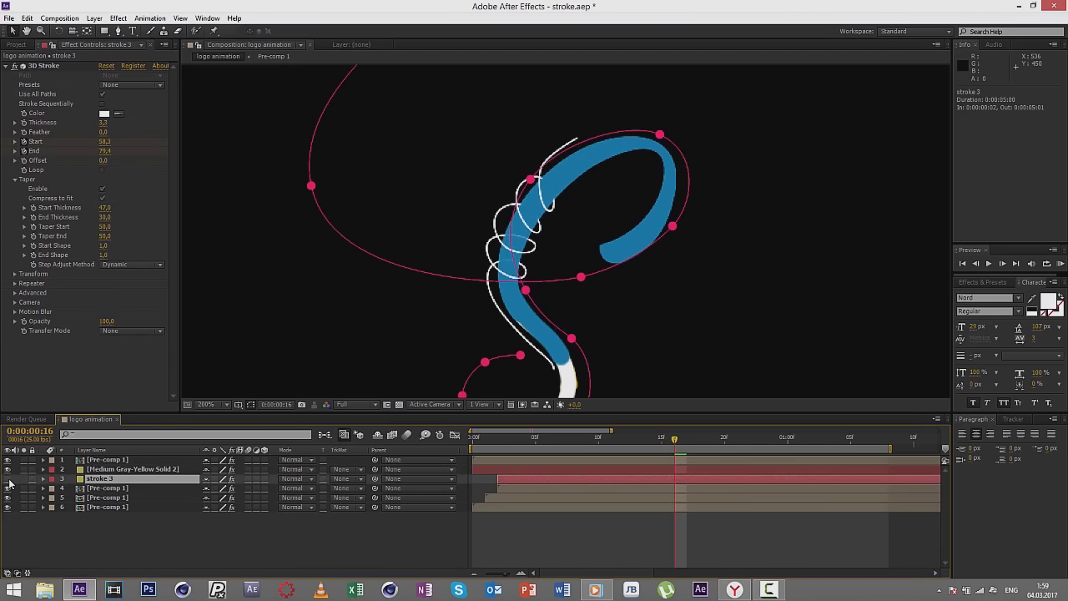
key(ctrl+Up)
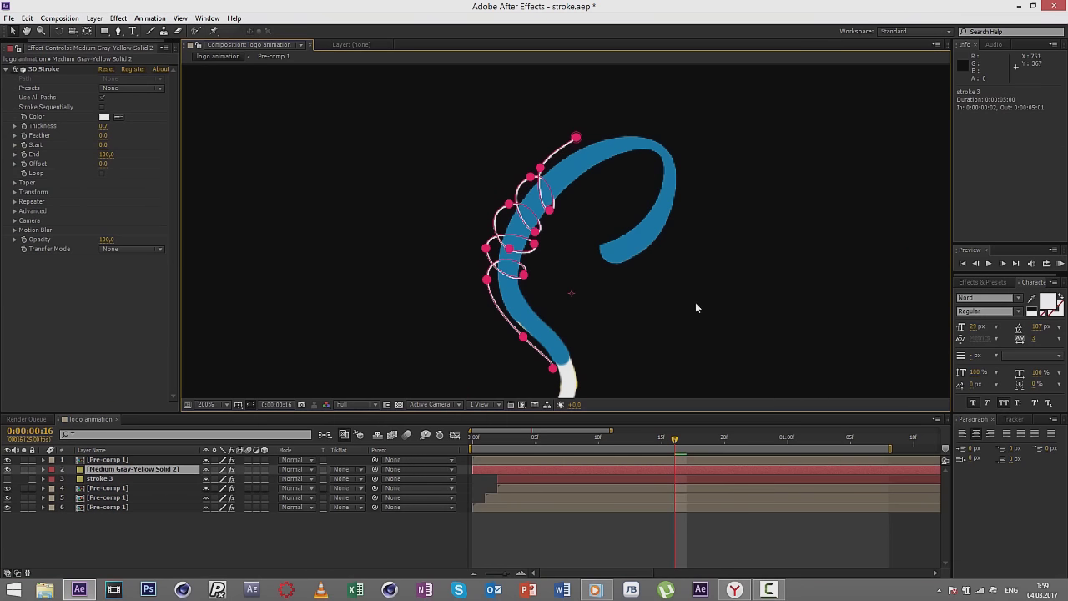
Step: Nudge a corner vertex of Pre-comp 1's blue stroke mask upward
click(109, 460)
scroll(465, 286, up, 3)
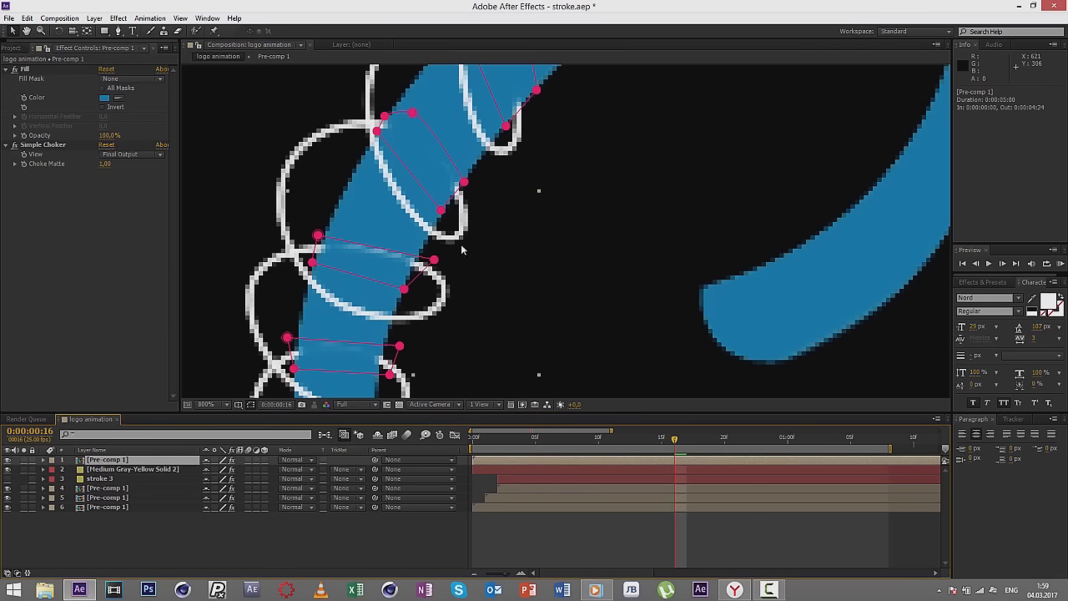
drag(318, 236, 322, 224)
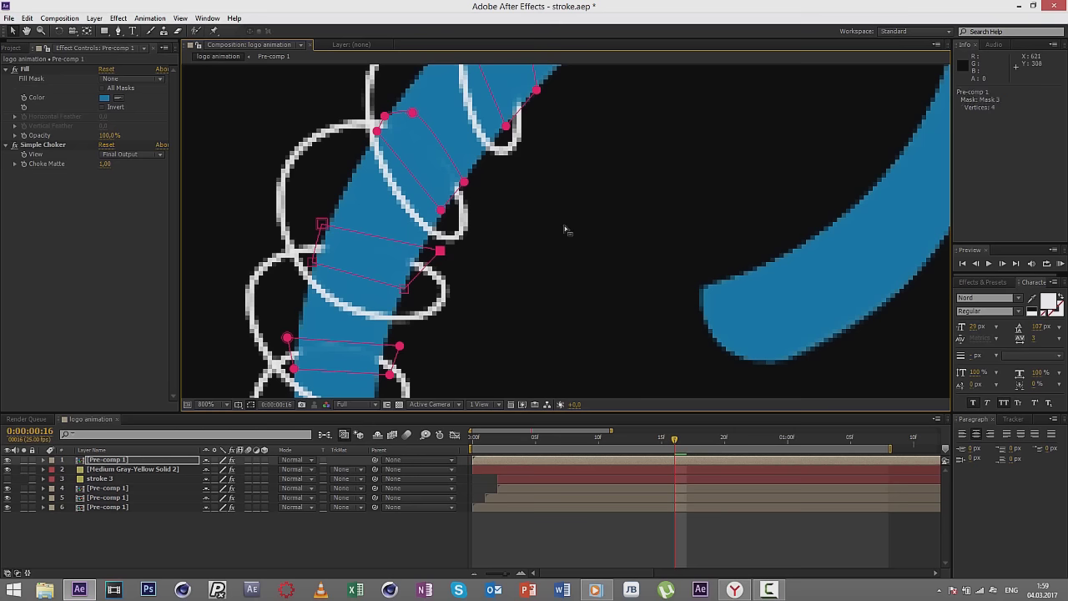
scroll(565, 225, down, 6)
click(749, 234)
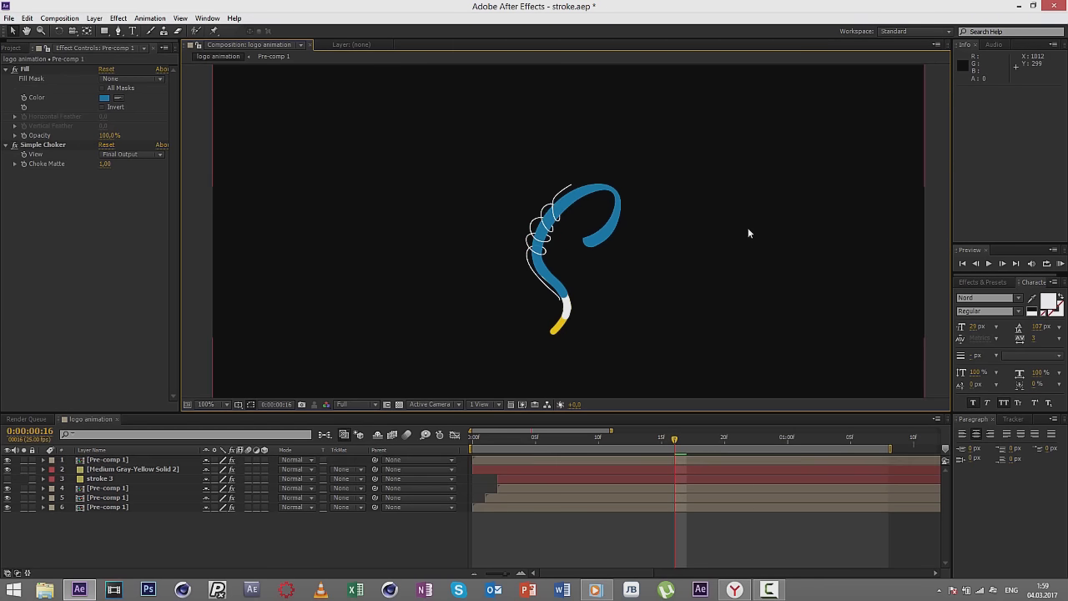
scroll(576, 221, up, 2)
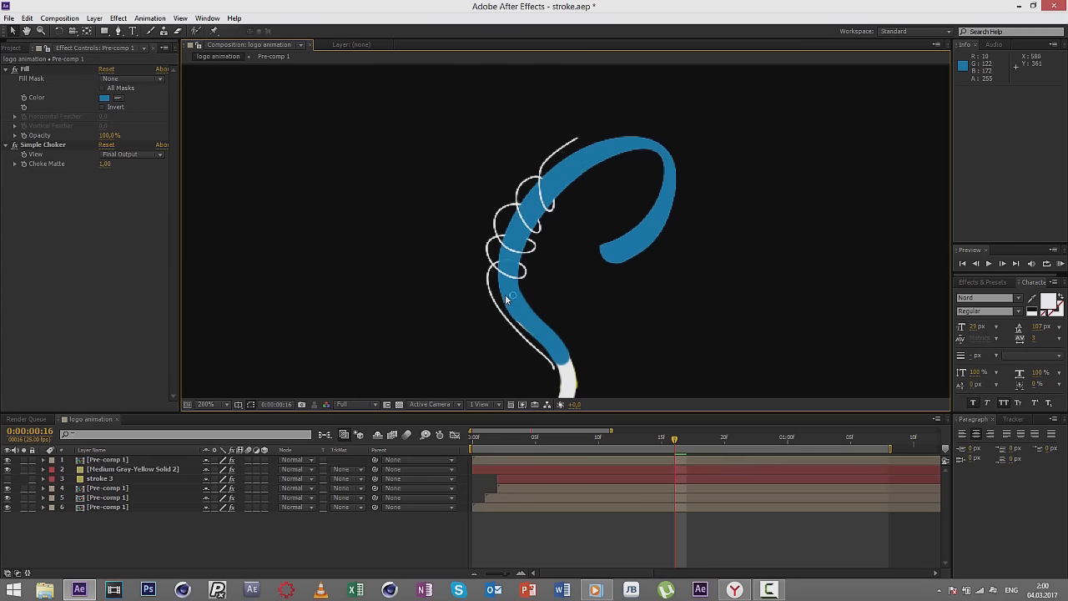
scroll(536, 287, down, 2)
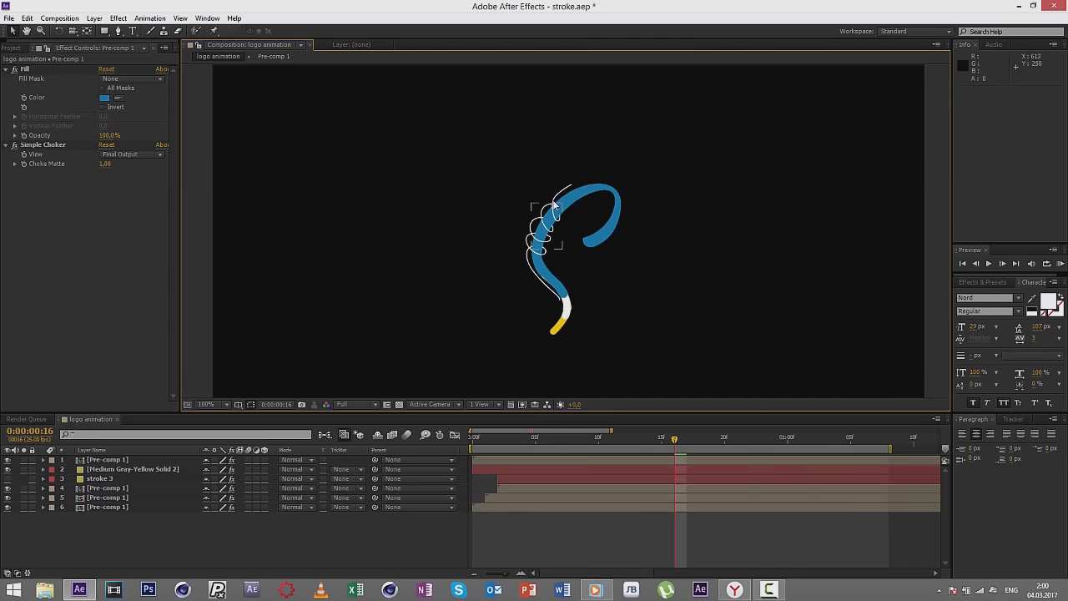
Step: Bend the spiral path near its top and drag its top endpoint to the right
click(472, 317)
scroll(587, 183, up, 4)
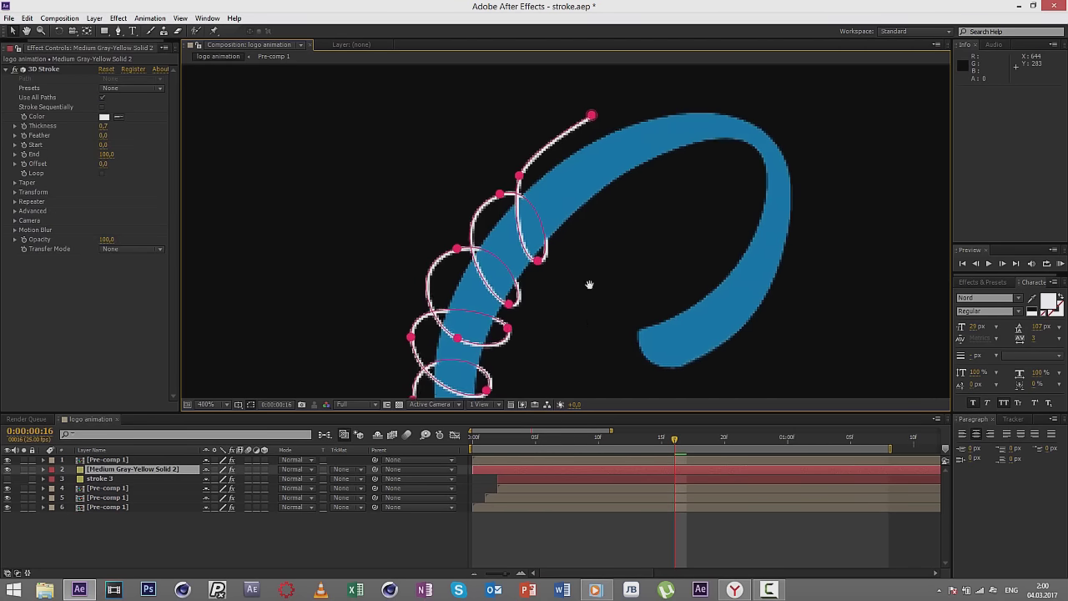
scroll(589, 287, up, 1)
click(518, 221)
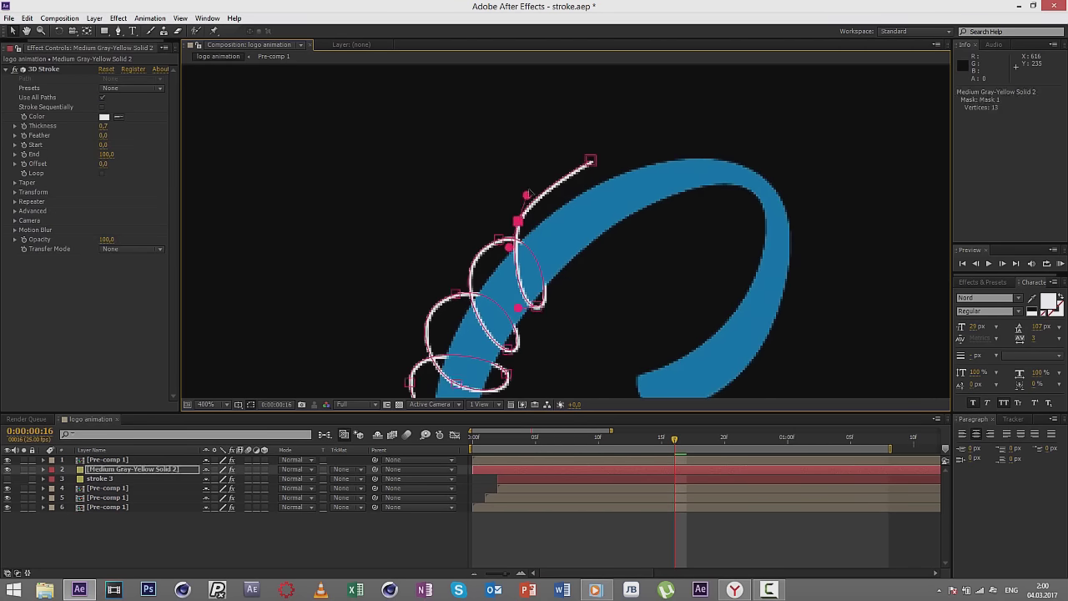
drag(529, 194, 532, 178)
drag(591, 160, 615, 155)
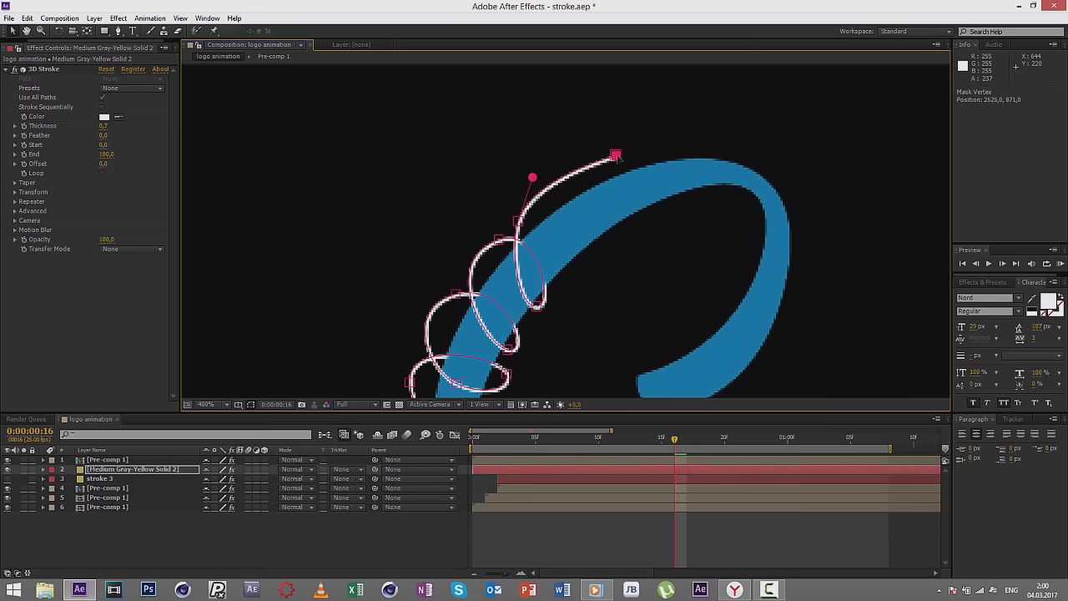
scroll(822, 202, down, 4)
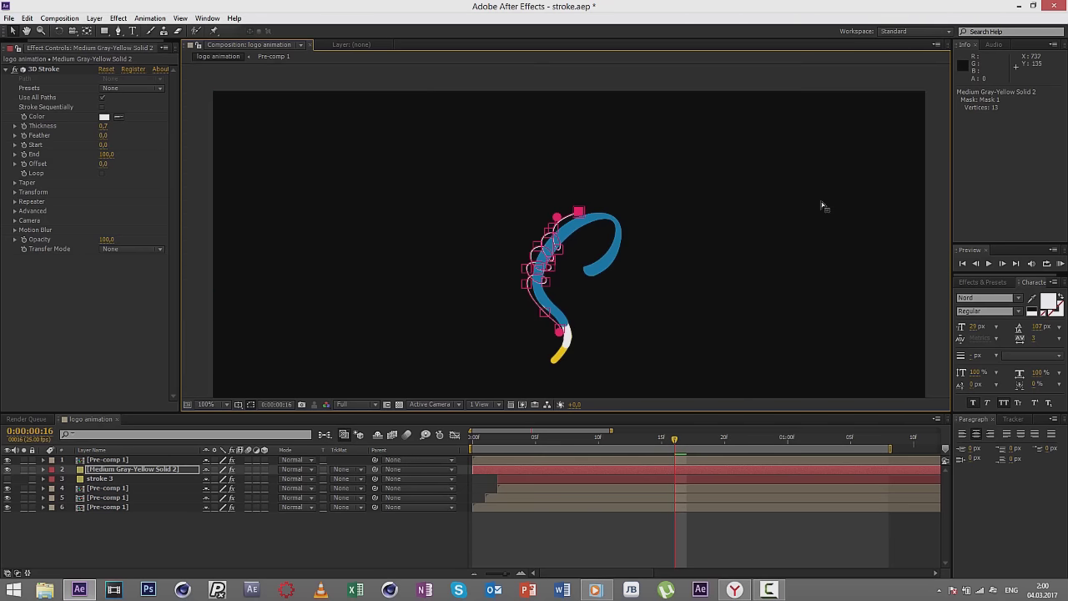
click(918, 231)
Step: On Medium Gray-Yellow Solid 2, keyframe 3D Stroke End at 0 on frame 7 and 100 on frame 15
drag(520, 436, 677, 409)
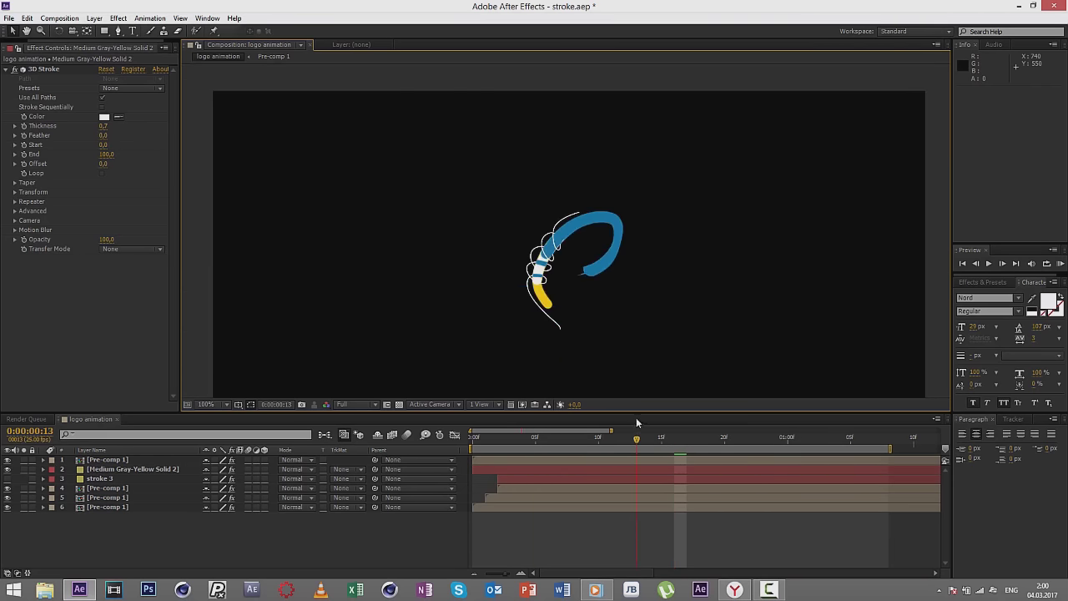
drag(607, 415, 563, 413)
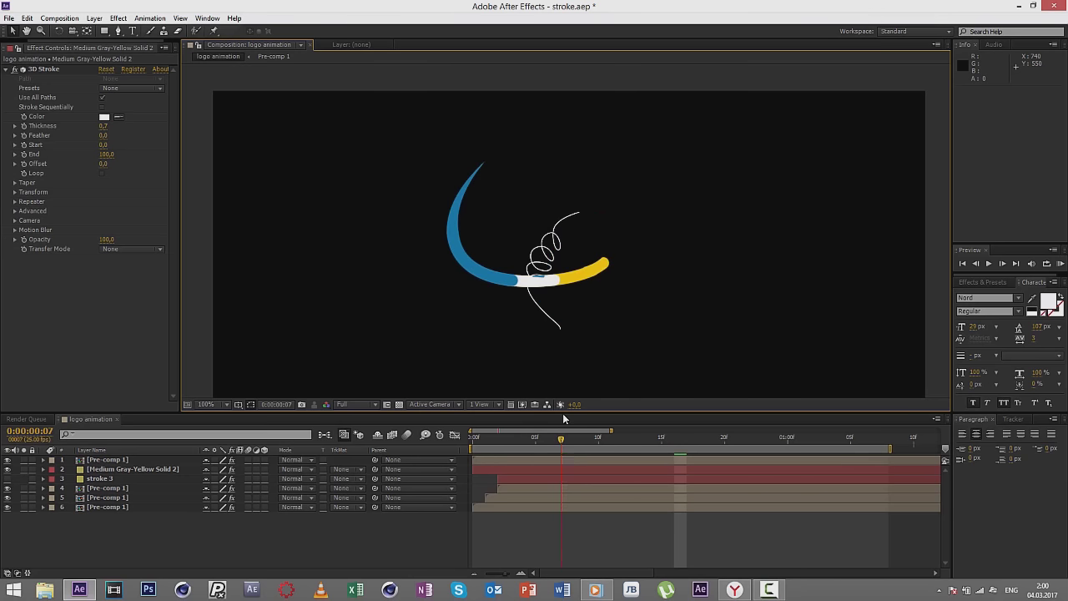
click(106, 477)
click(106, 469)
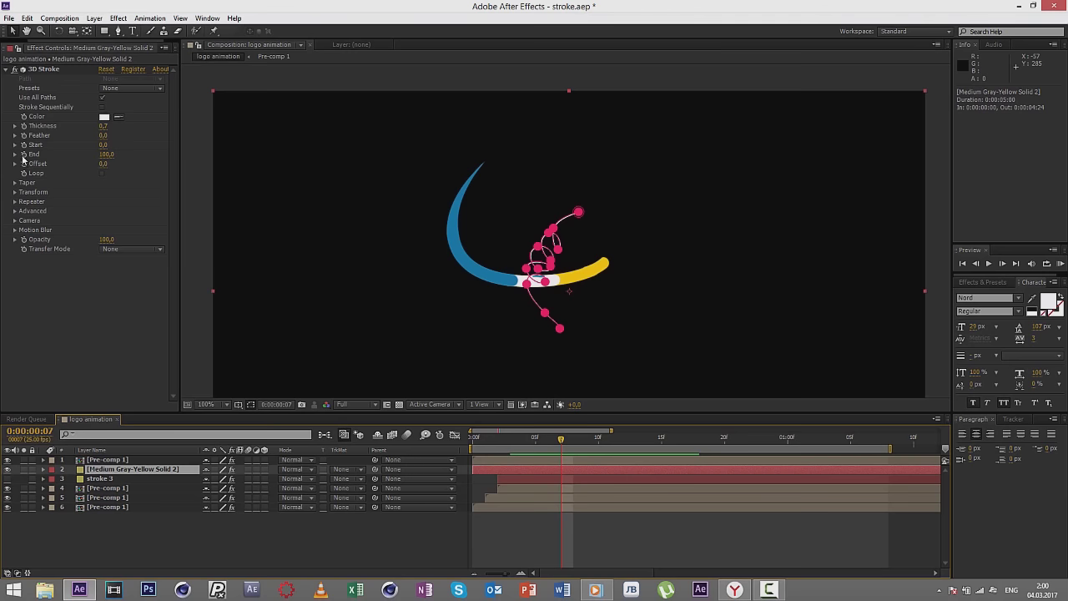
click(23, 157)
drag(110, 159, 50, 159)
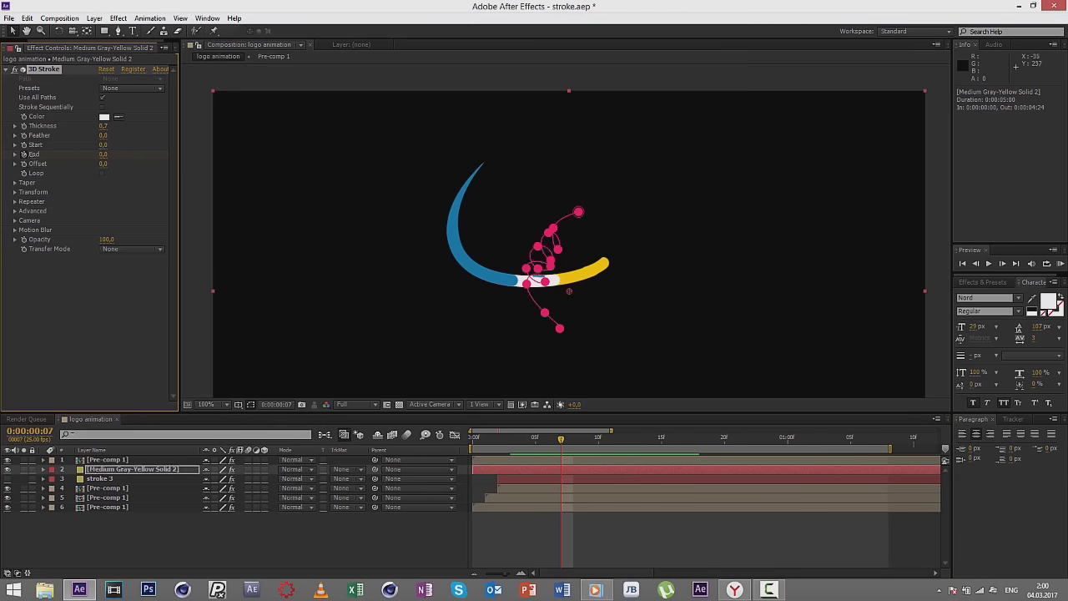
drag(586, 444, 665, 440)
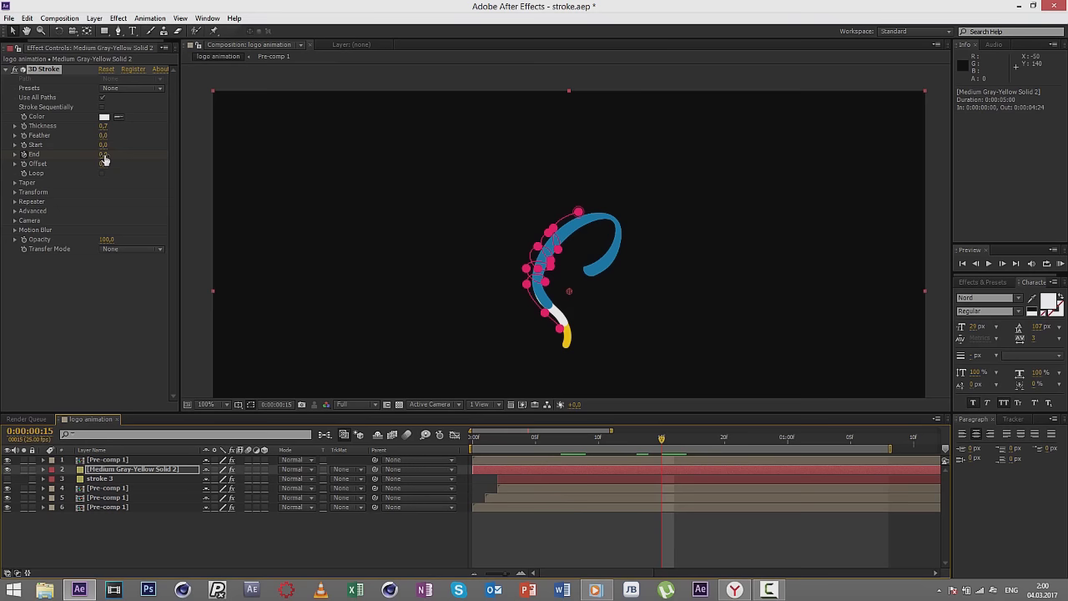
drag(104, 157, 194, 151)
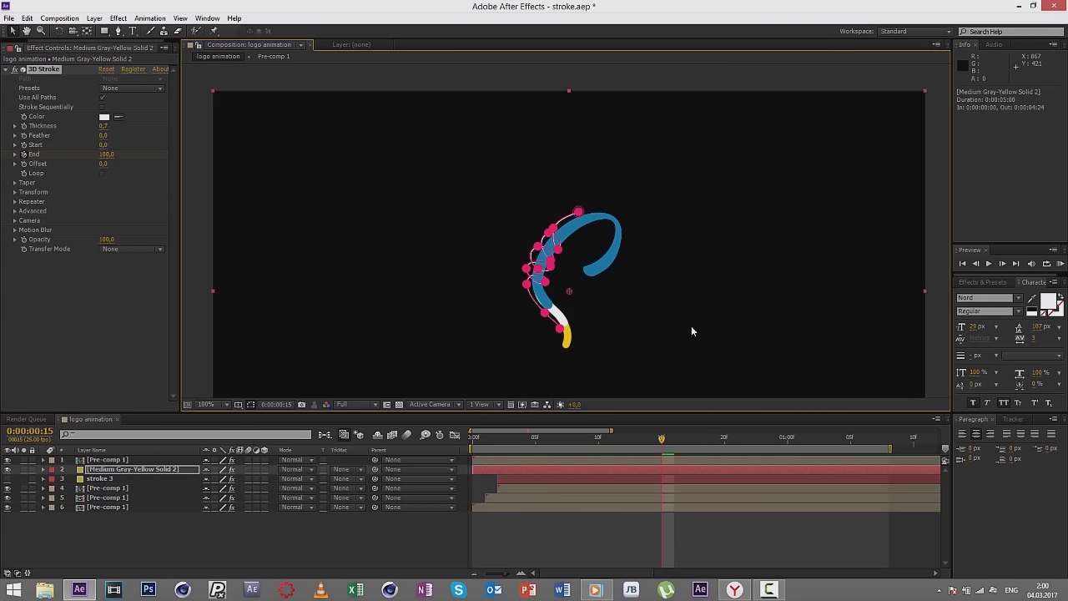
Step: Reveal the End keyframes with U and check the draw-on around frames 10–13
key(u)
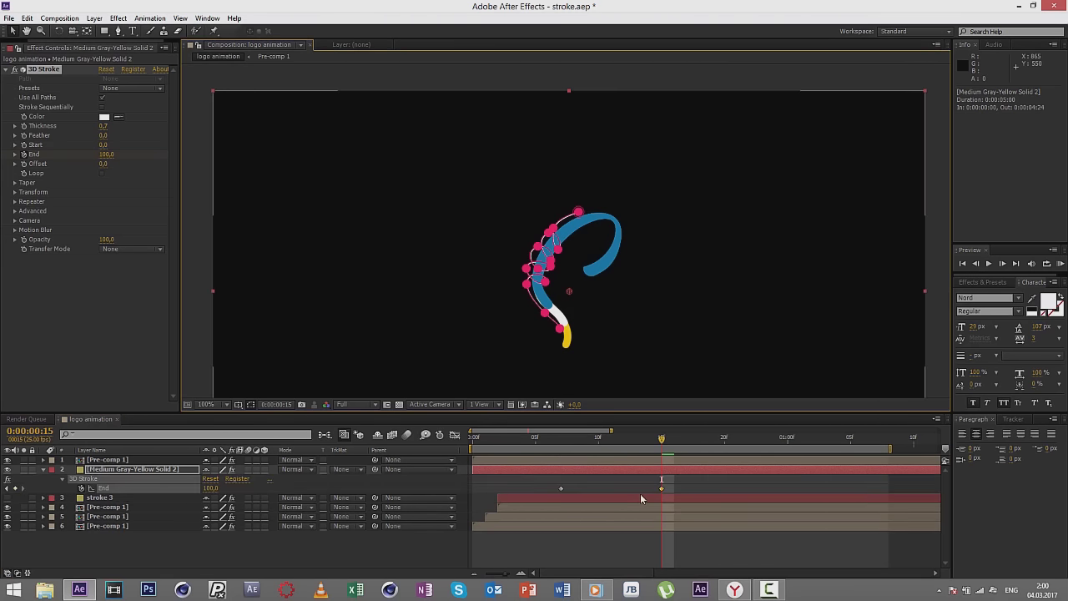
drag(577, 440, 597, 443)
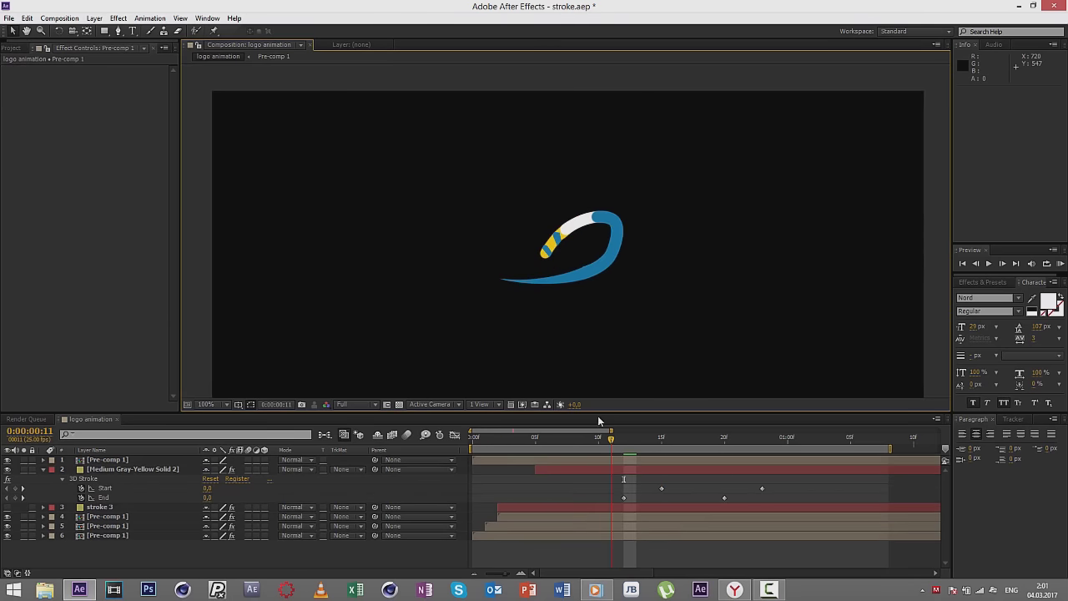
key(Page_Down)
key(Page_Down)
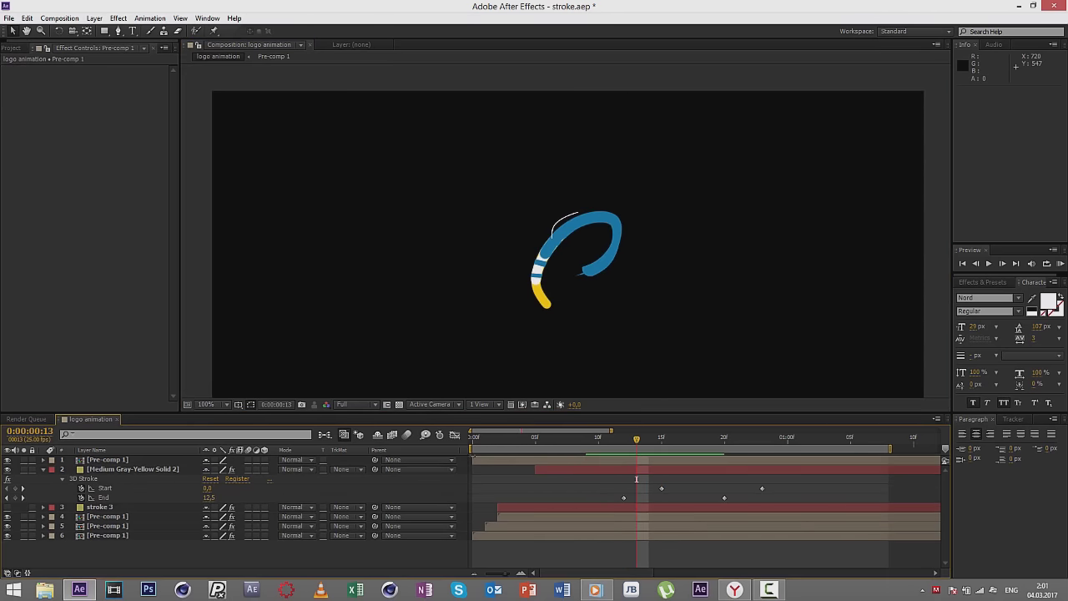
click(623, 459)
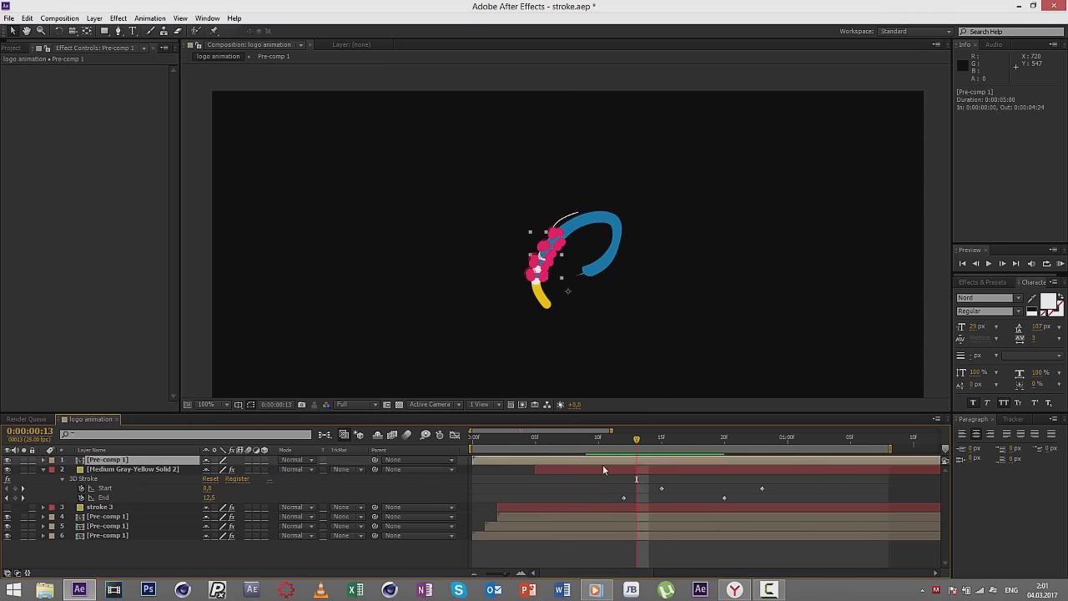
key(period)
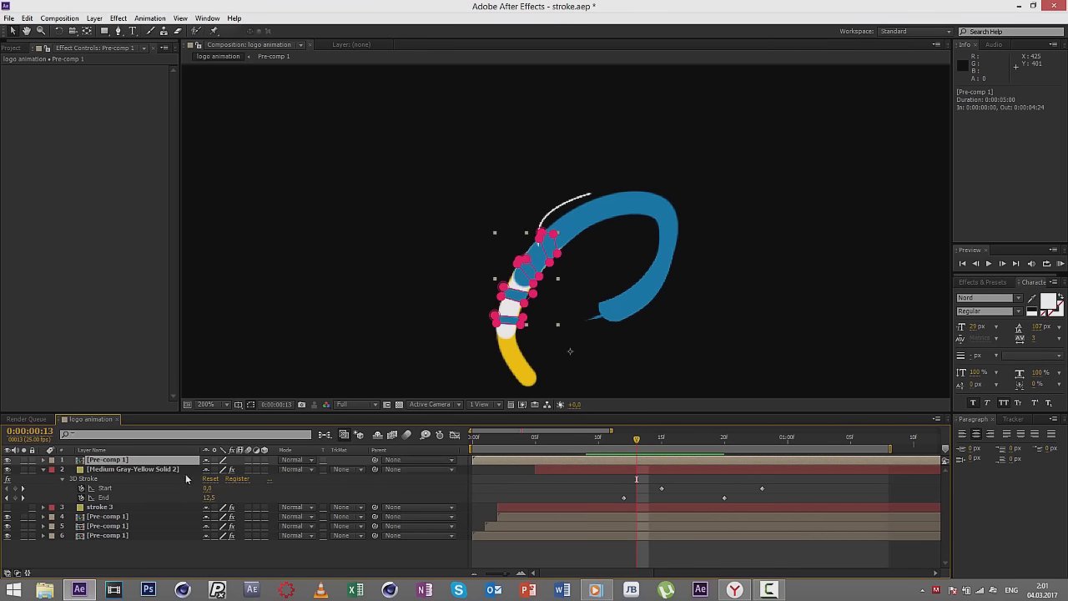
Step: Trim Pre-comp 1's in and out points at the current frame, then extend it toward the timeline end
click(116, 469)
click(109, 459)
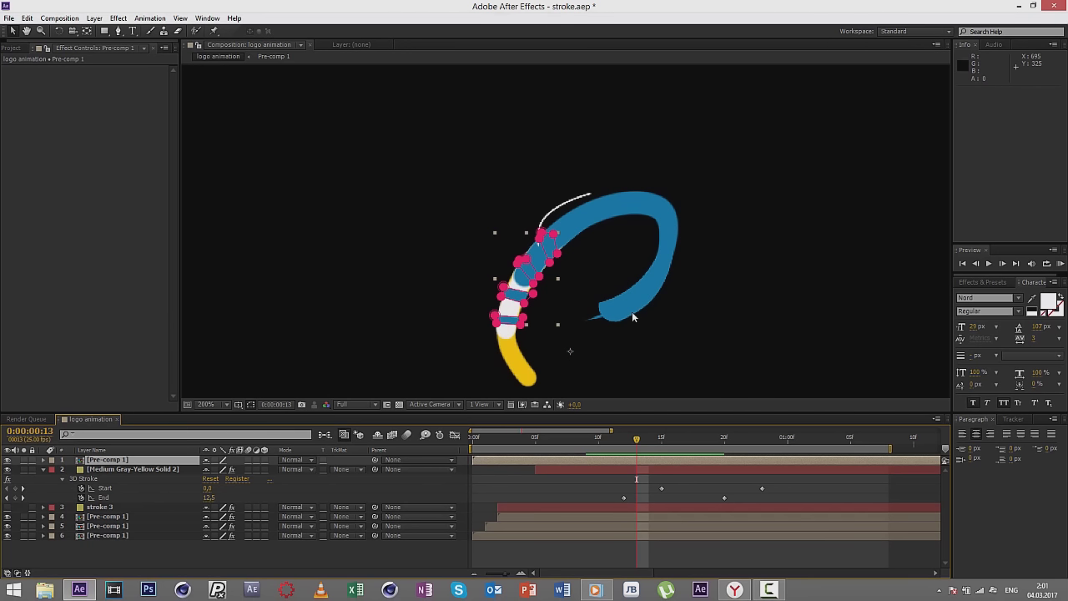
key(alt+bracketleft)
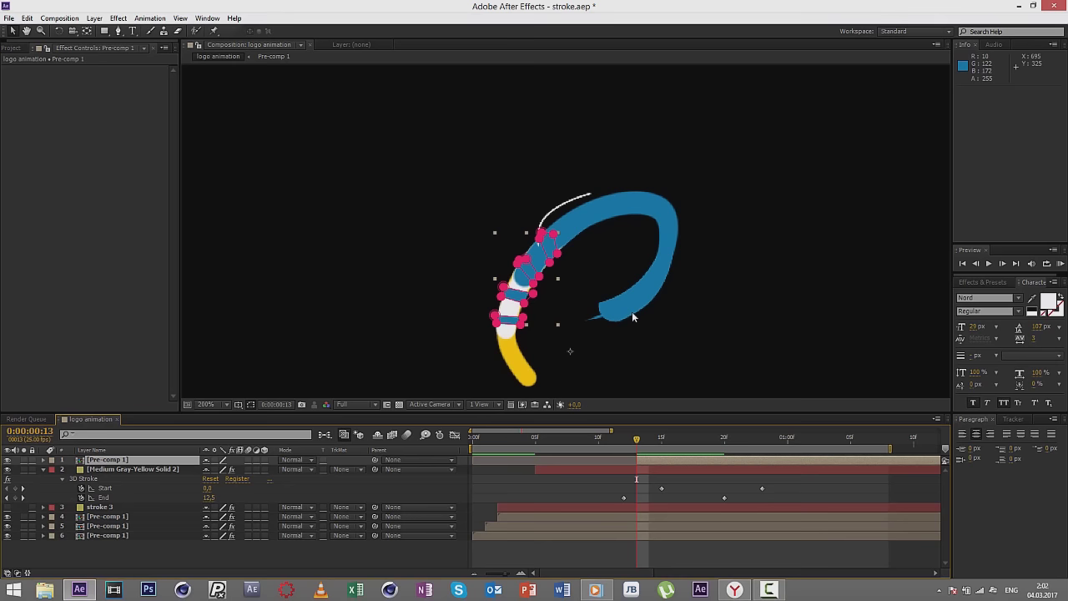
key(alt+bracketright)
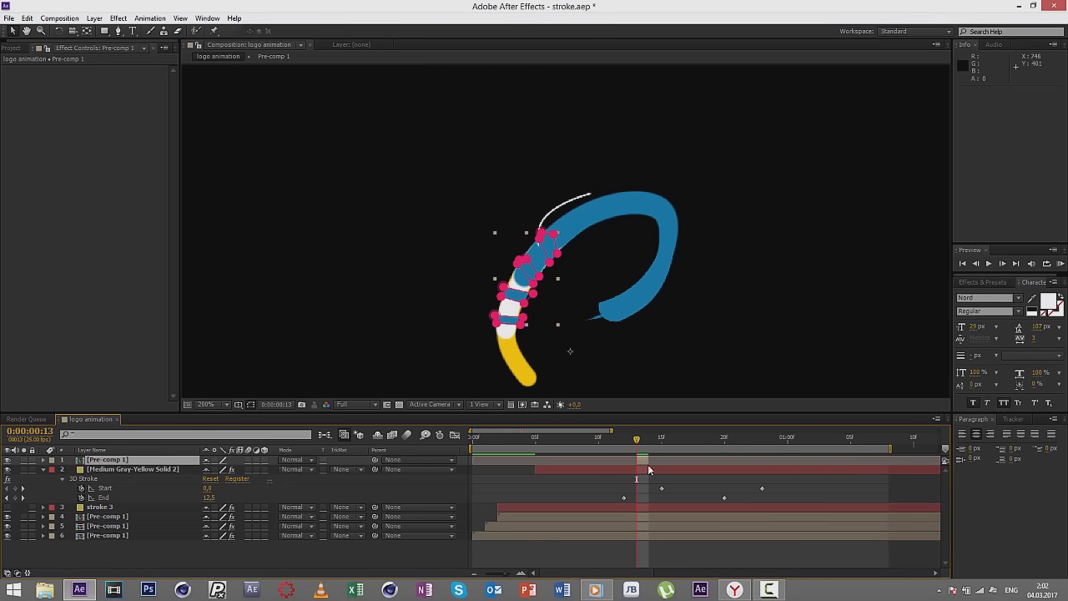
drag(649, 459, 915, 460)
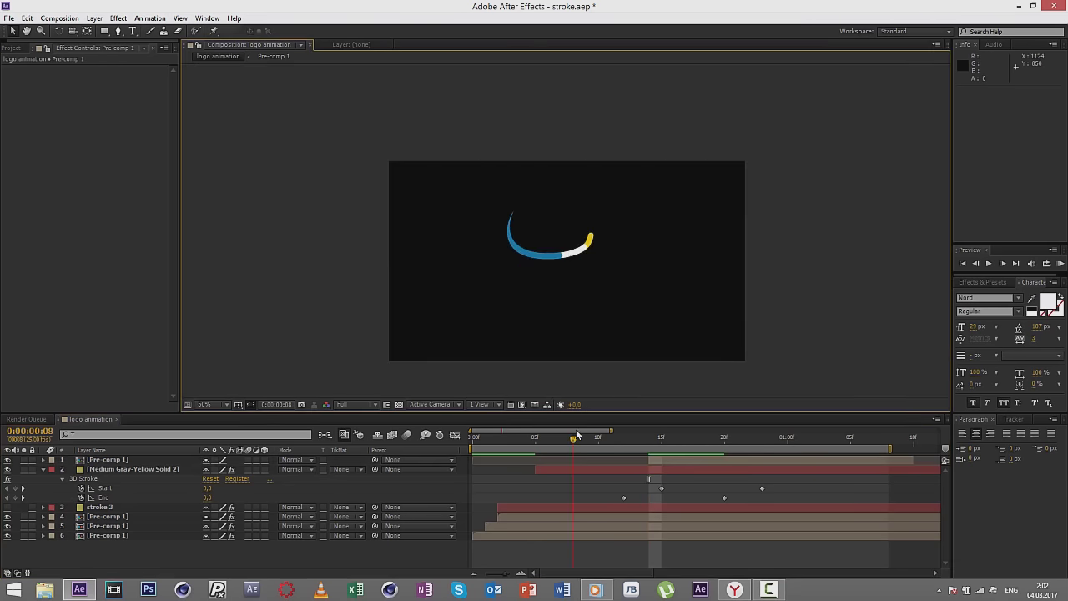
Step: Scrub from frame 12 to watch the S form and shift the End keyframe to frame 22
click(621, 438)
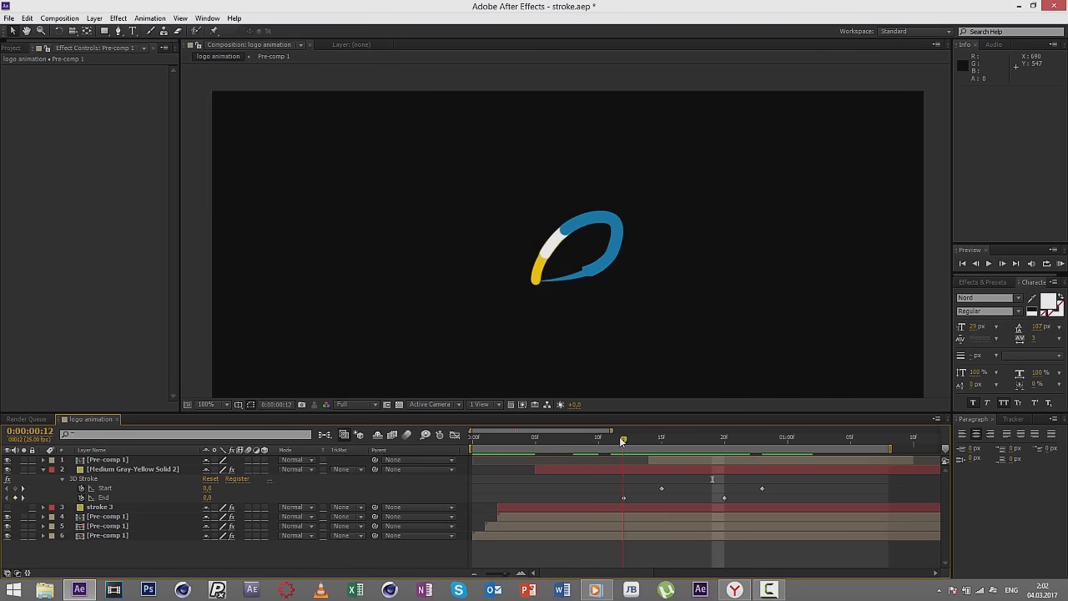
mouse_move(621, 440)
mouse_down()
mouse_move(775, 439)
mouse_move(737, 438)
mouse_up()
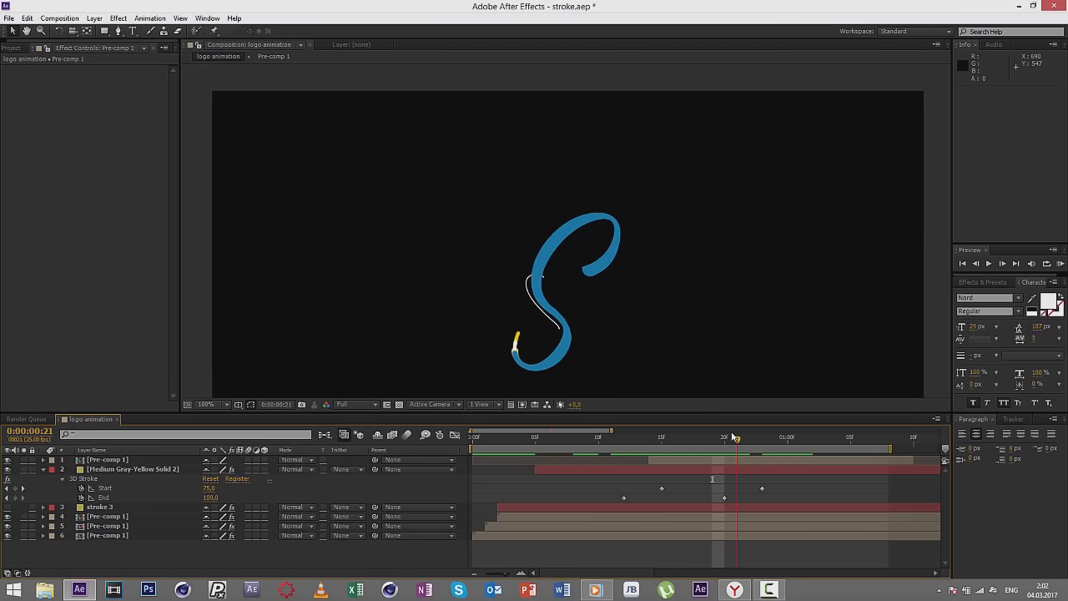
drag(724, 498, 749, 498)
Step: Apply Easy Ease to the End keyframe and stretch its incoming curve in the Graph Editor
right_click(749, 498)
mouse_move(777, 494)
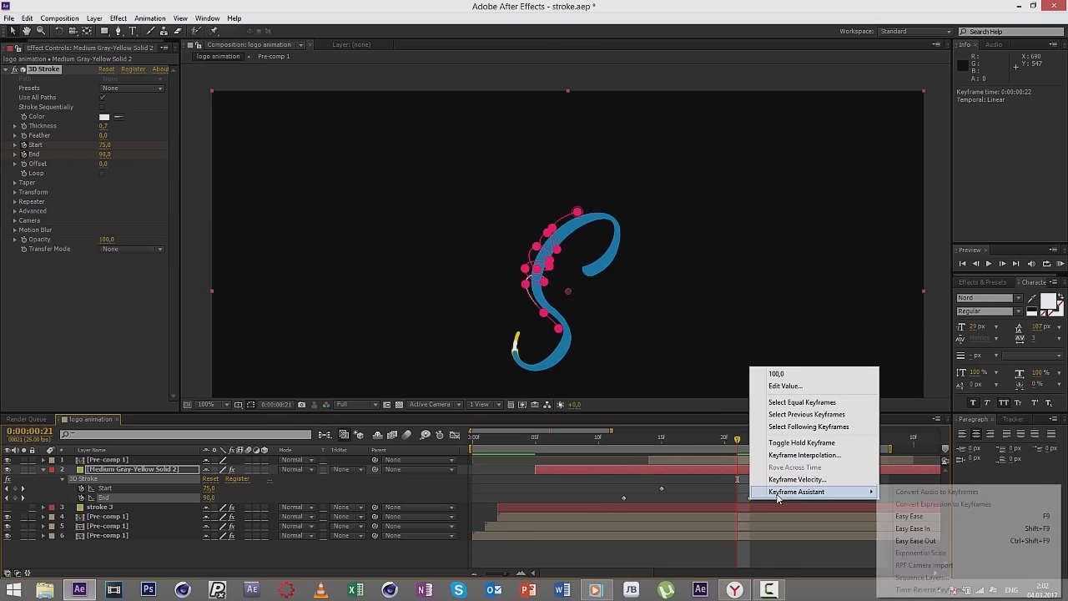
click(909, 516)
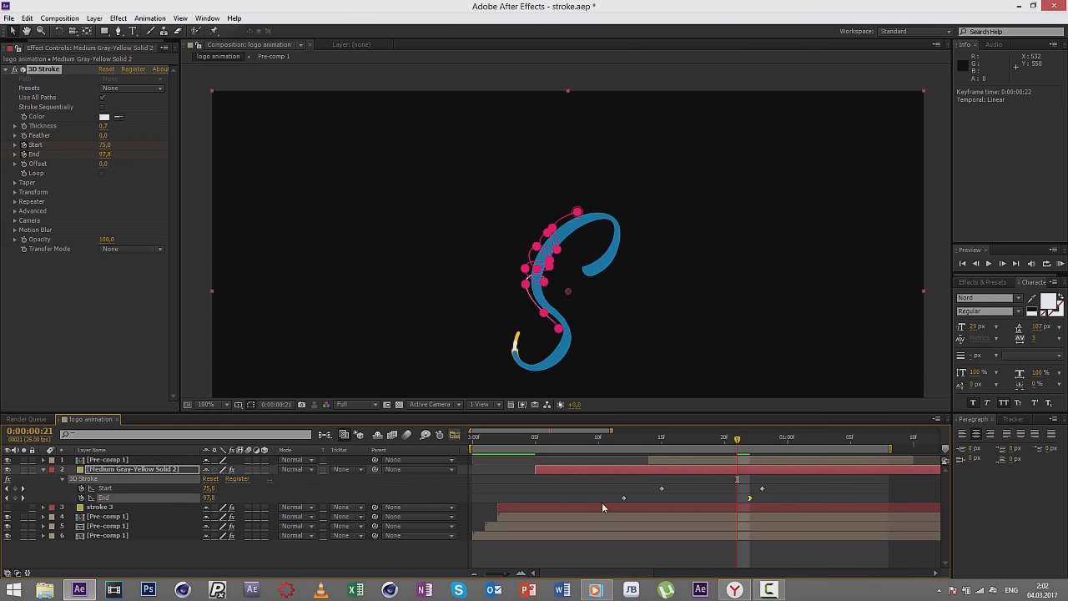
key(shift+F3)
drag(703, 464, 661, 465)
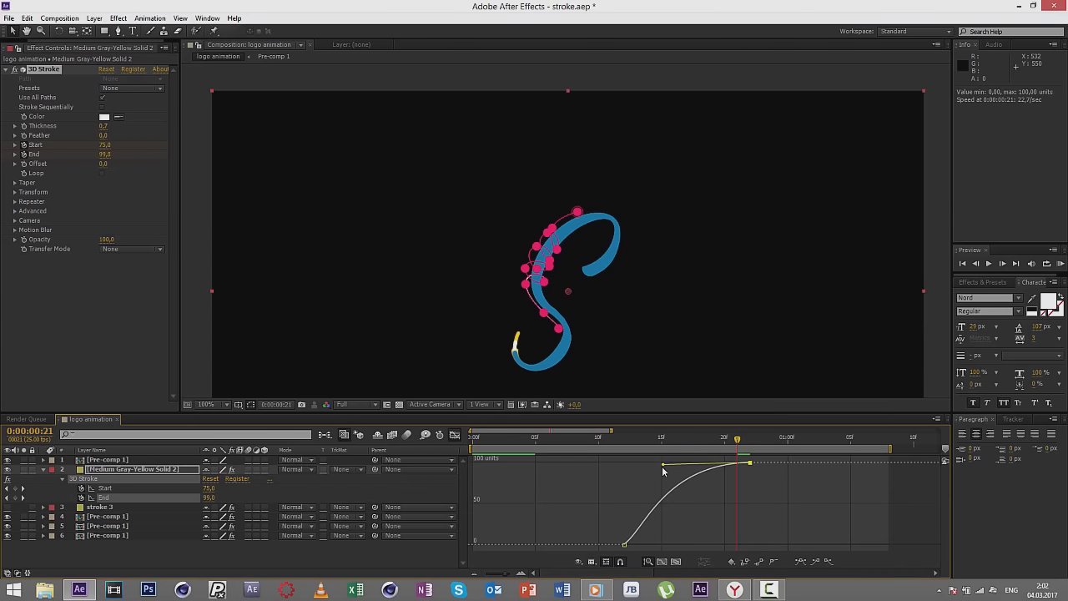
click(457, 436)
Step: Shift the Start keyframe later, Easy Ease it, reshape its speed curve, and preview
drag(761, 491, 811, 491)
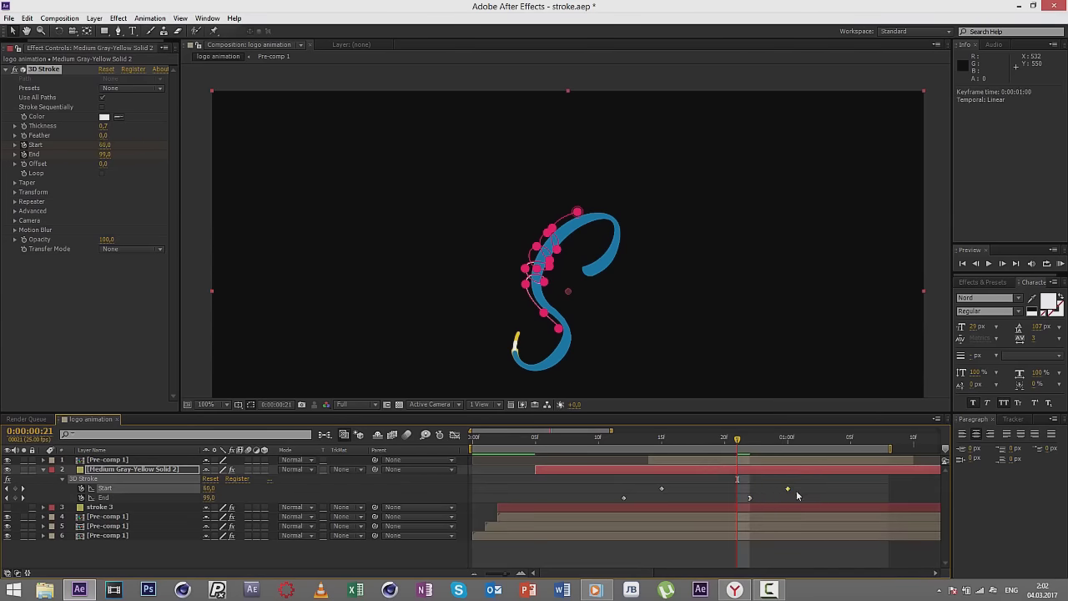
right_click(811, 490)
mouse_move(817, 482)
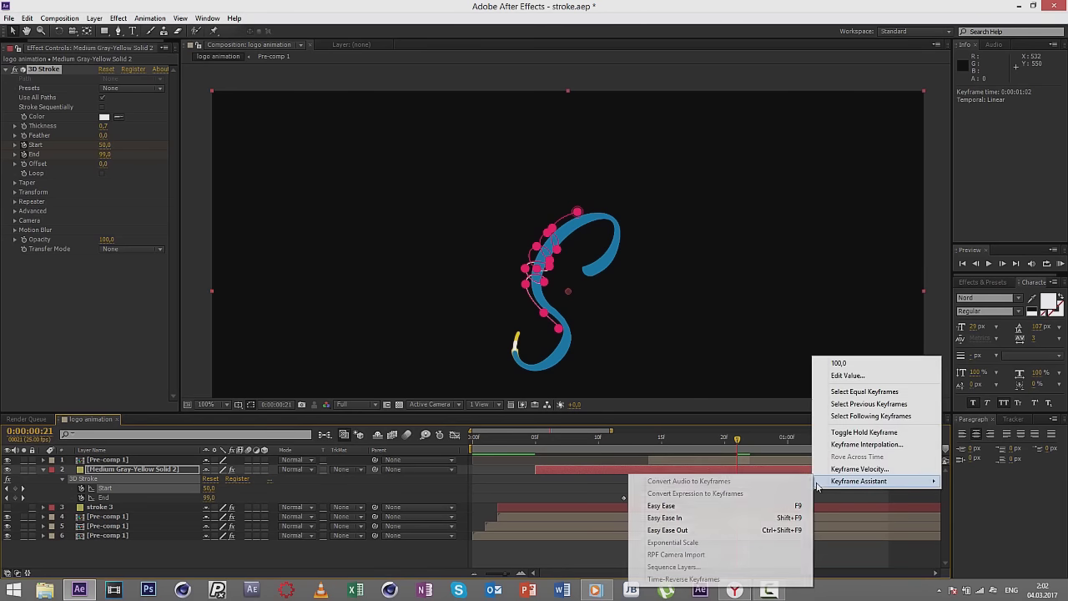
click(701, 505)
click(456, 436)
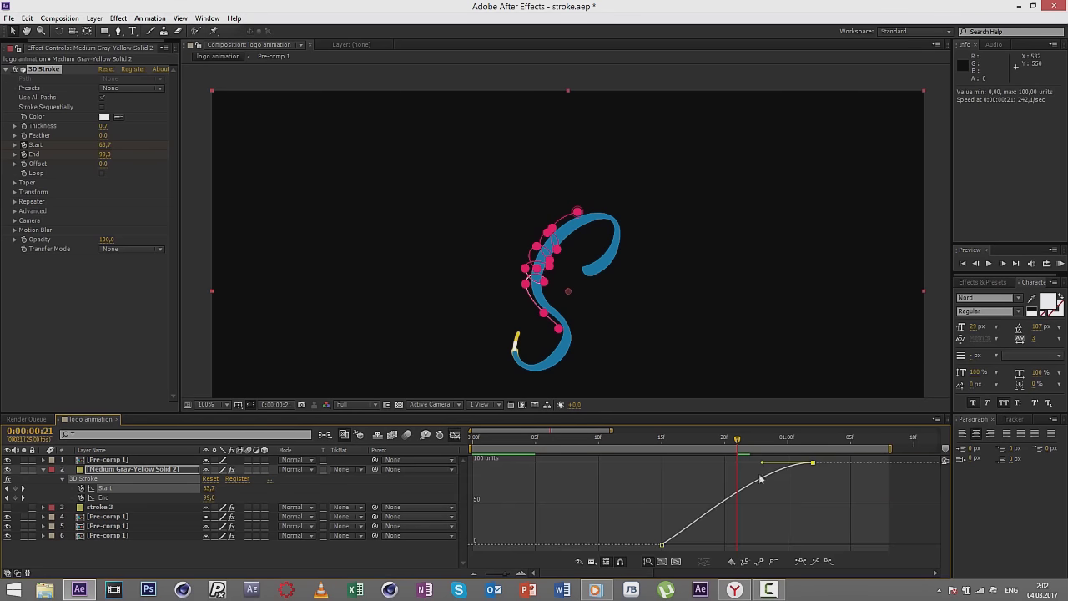
drag(762, 479, 734, 468)
click(456, 435)
key(space)
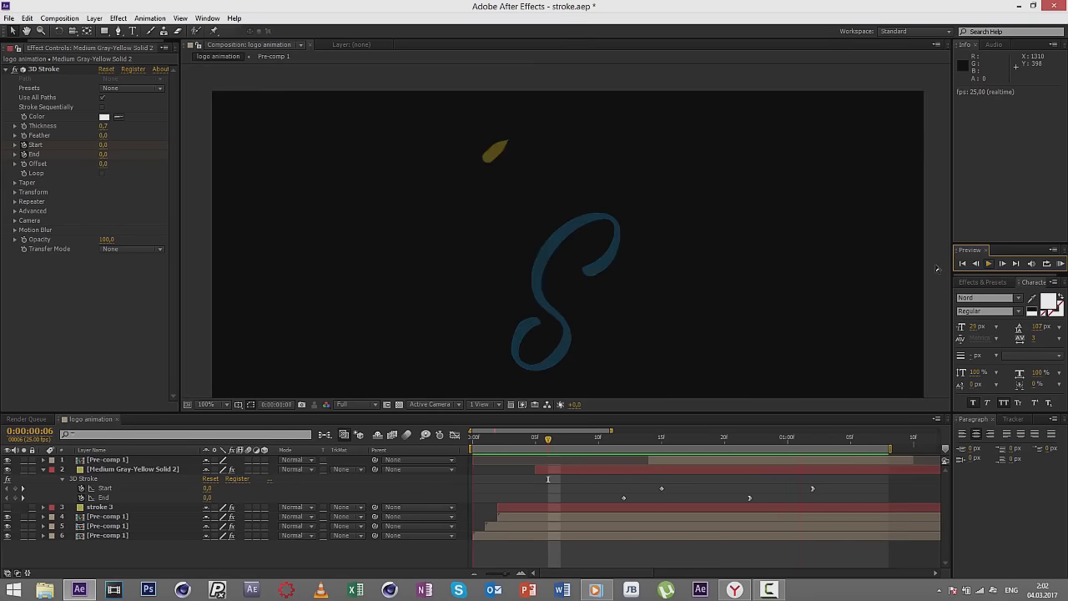
Step: Move the first Start/End keyframes earlier and the second ones later, then preview
drag(608, 482, 690, 512)
drag(623, 498, 585, 498)
drag(750, 498, 799, 498)
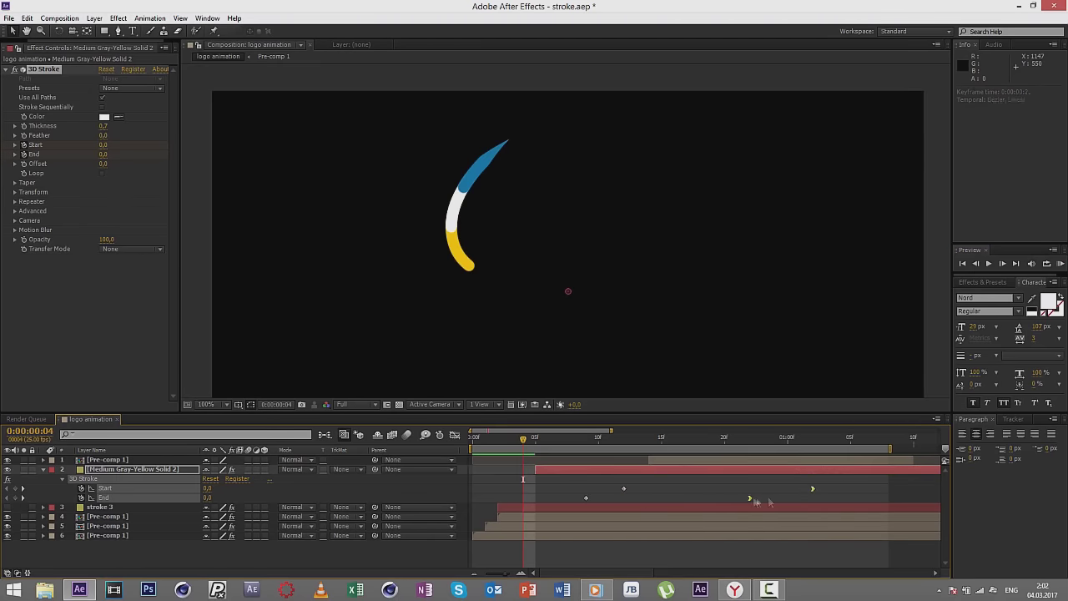
key(comma)
key(KP_0)
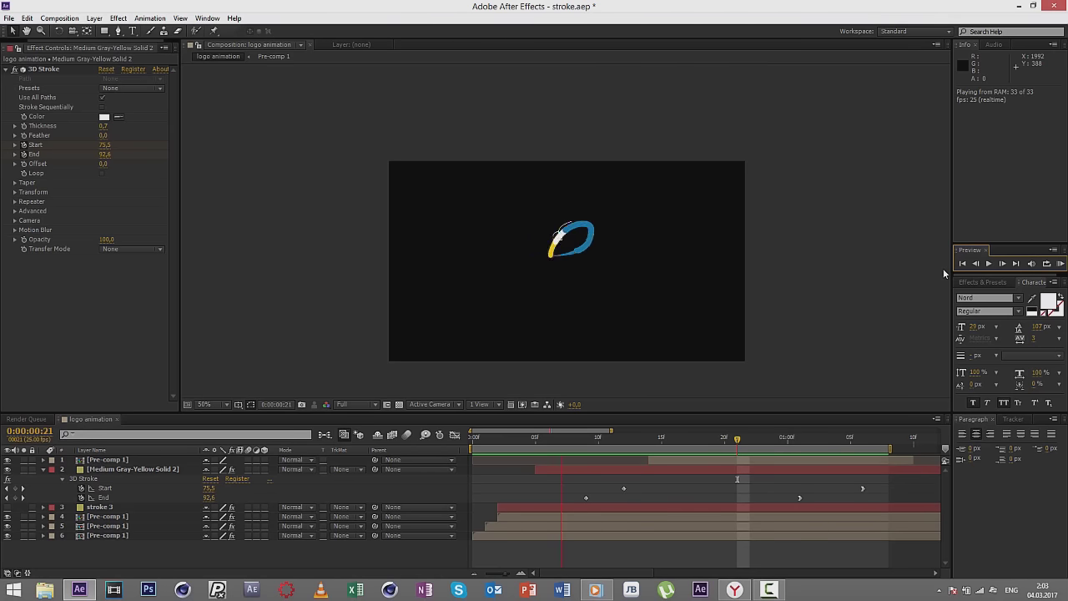
key(slash)
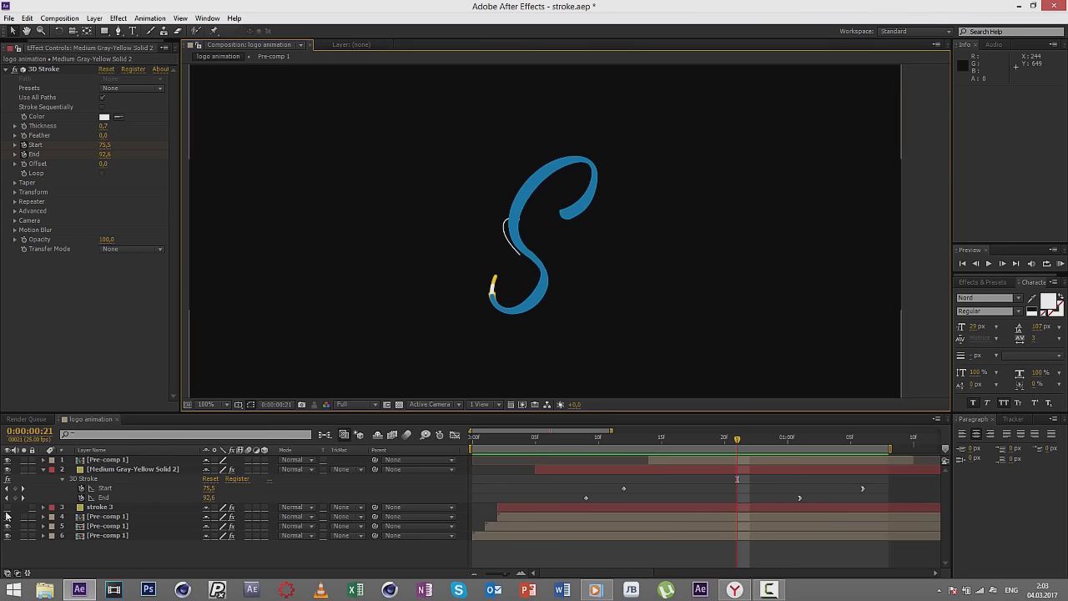
Step: Show stroke 3, move it to the top of the layer stack, preview, and stop at frame 17
click(9, 508)
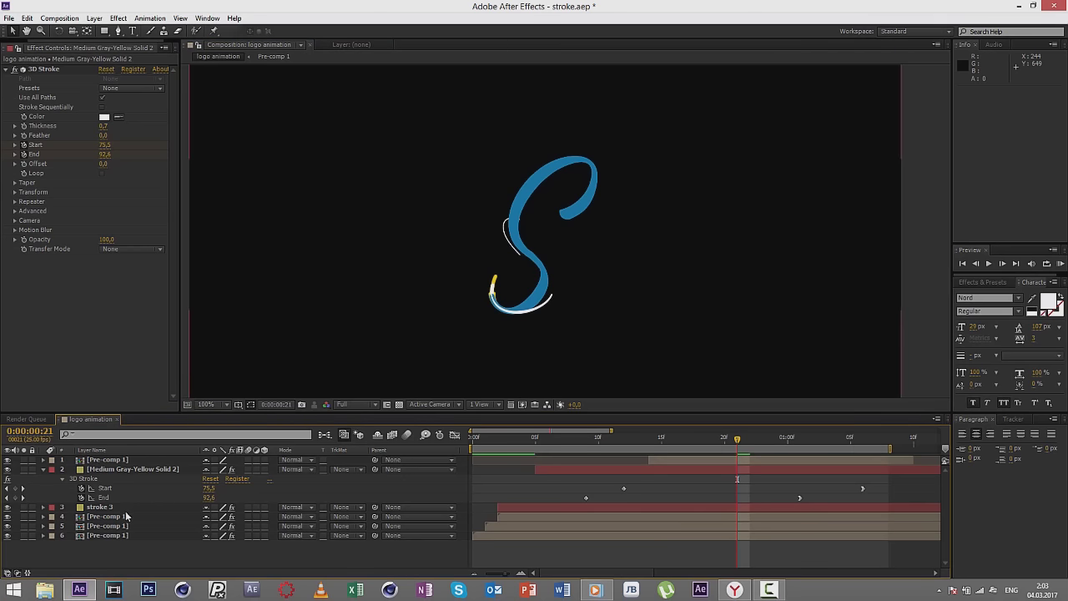
drag(104, 506, 105, 457)
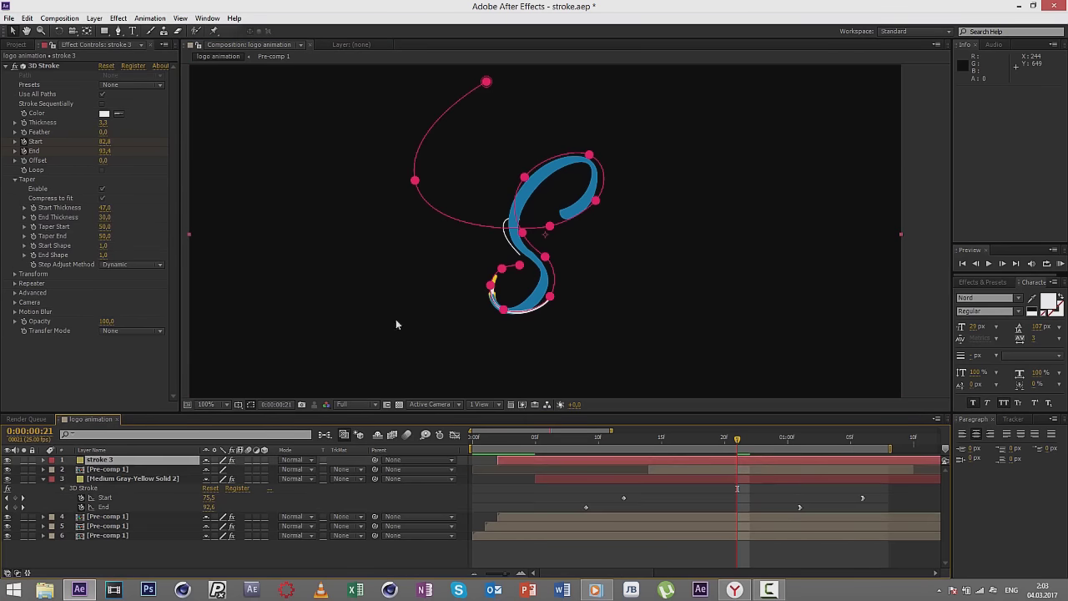
key(comma)
click(828, 246)
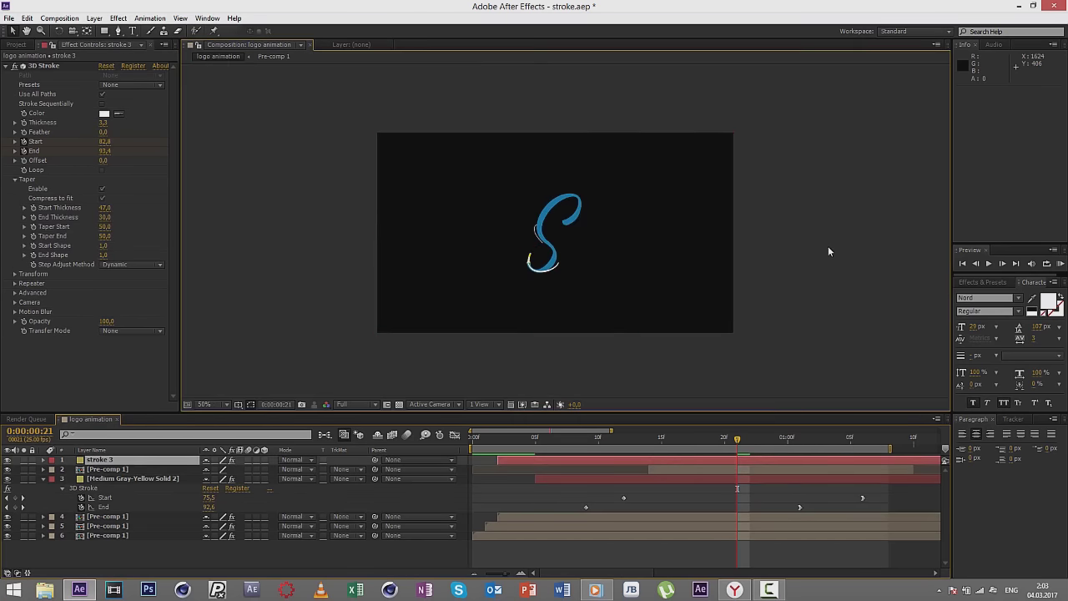
click(987, 264)
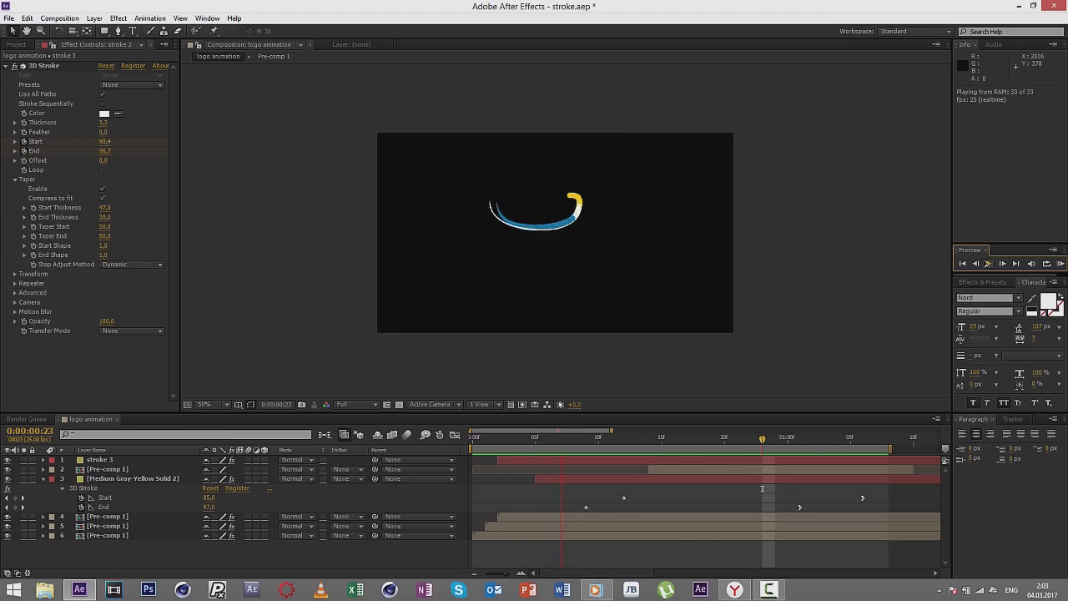
key(space)
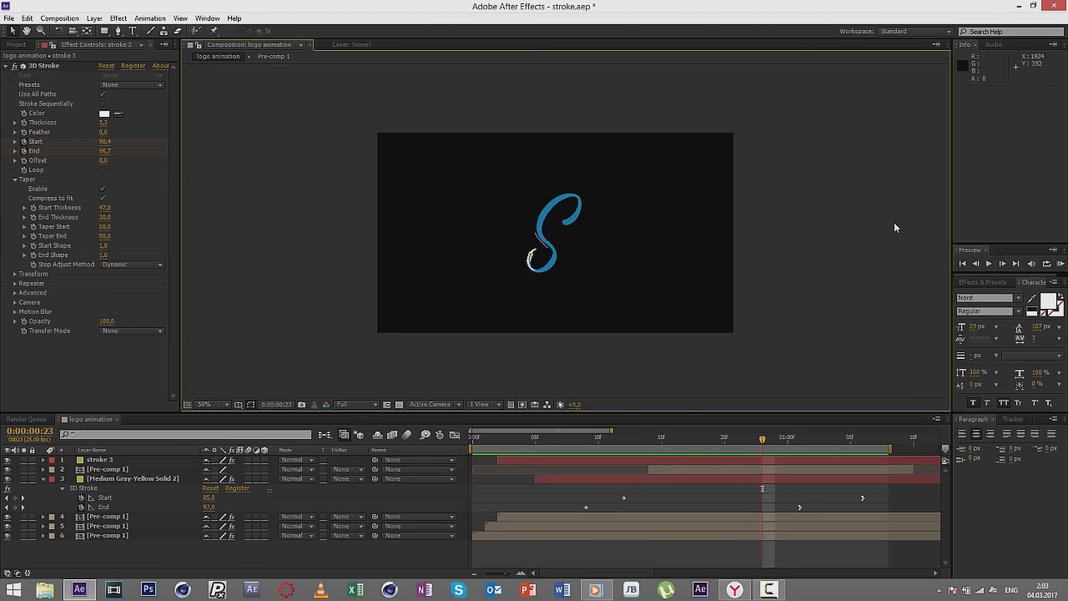
key(period)
drag(590, 438, 699, 437)
Step: Duplicate stroke 3 as stroke 4 and start the copy one frame later
click(118, 471)
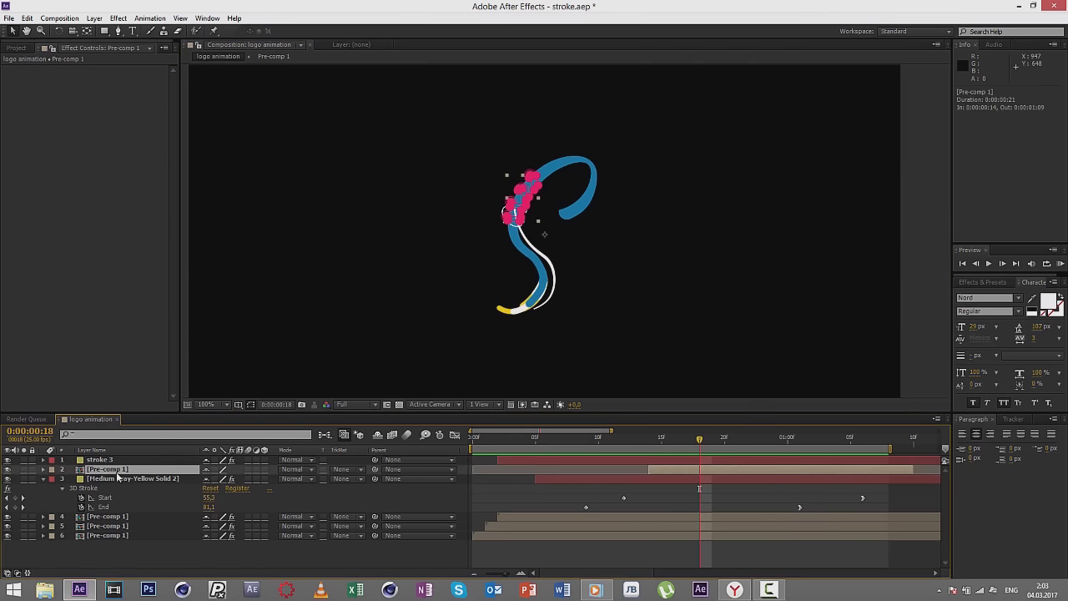
click(116, 460)
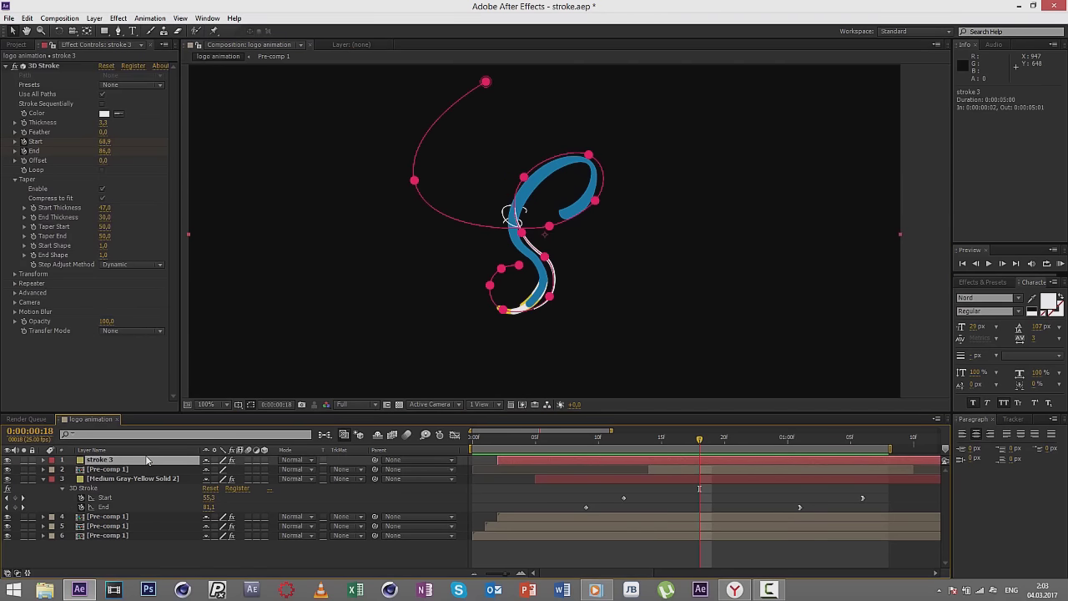
key(ctrl+d)
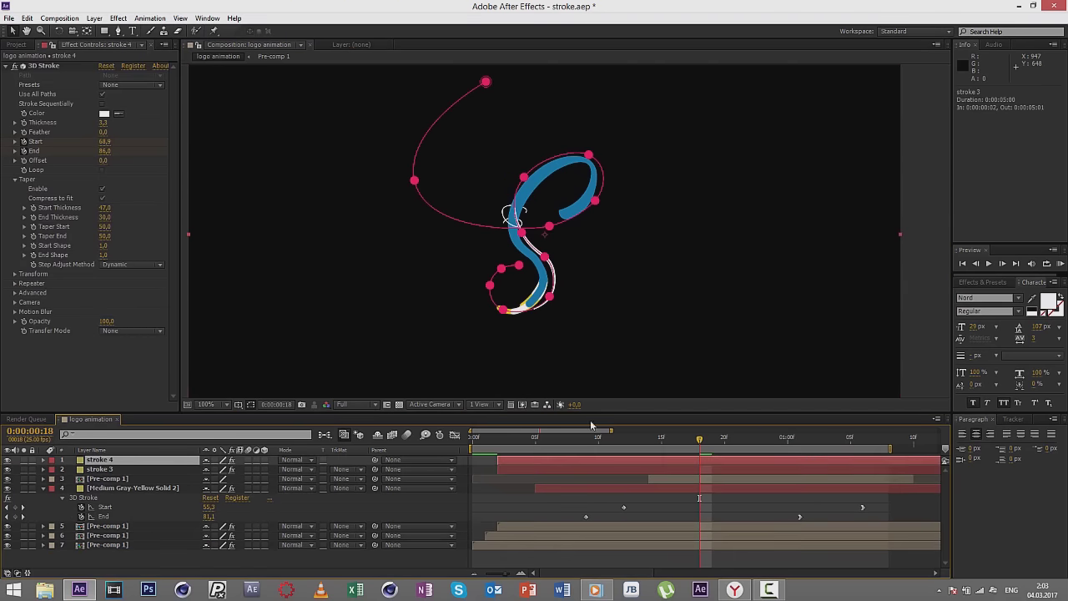
mouse_move(536, 461)
mouse_down()
mouse_move(549, 460)
mouse_move(534, 460)
mouse_up()
Step: Drag stroke 4's mask points so its path follows the S's upper loop
scroll(564, 232, up, 2)
click(524, 344)
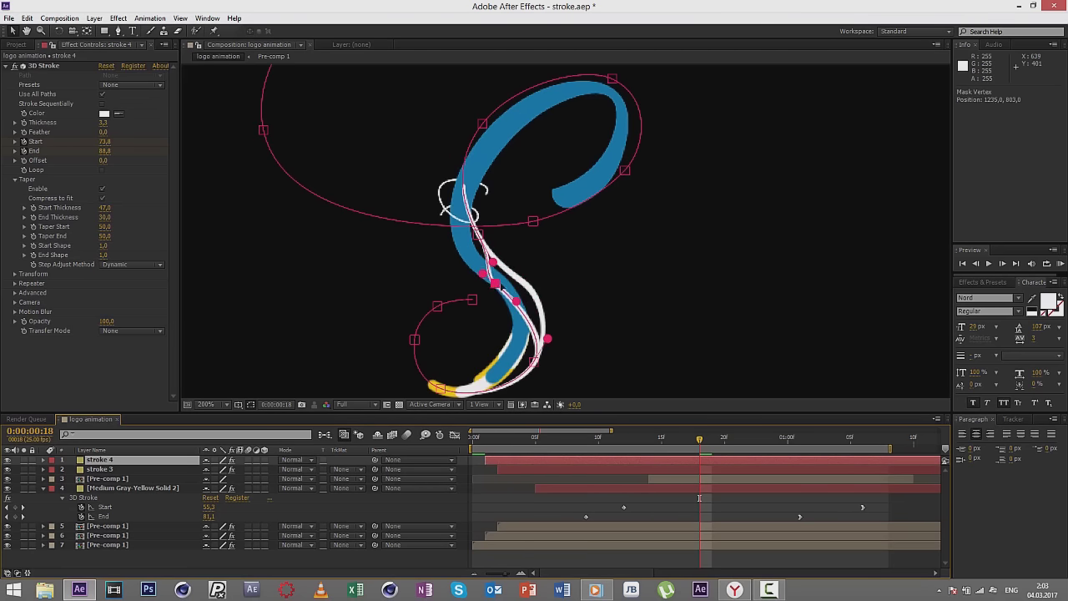
drag(536, 312, 466, 237)
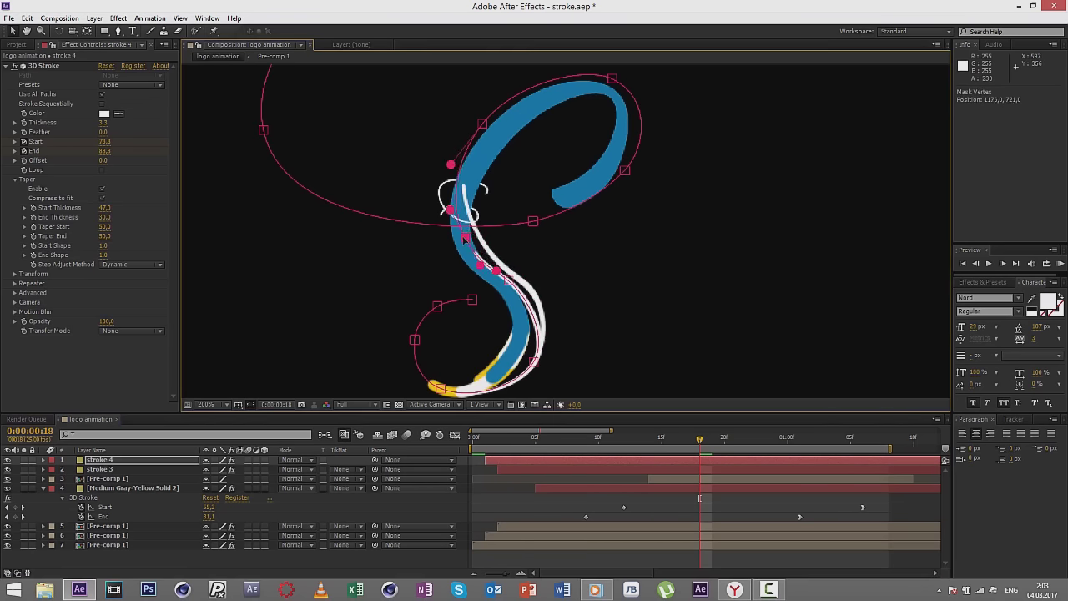
drag(482, 123, 480, 116)
drag(612, 81, 604, 81)
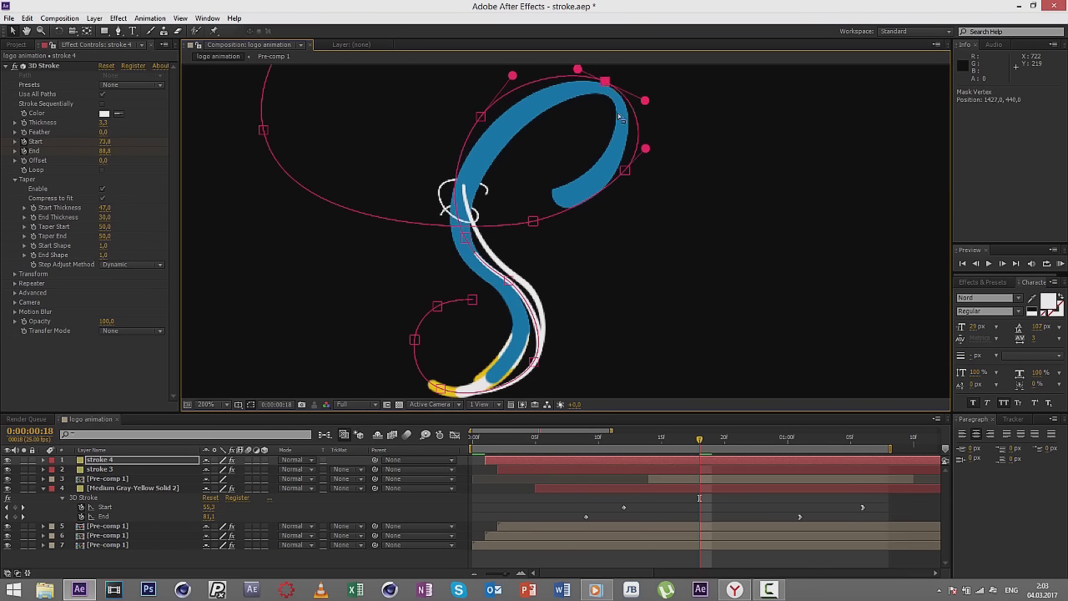
click(624, 170)
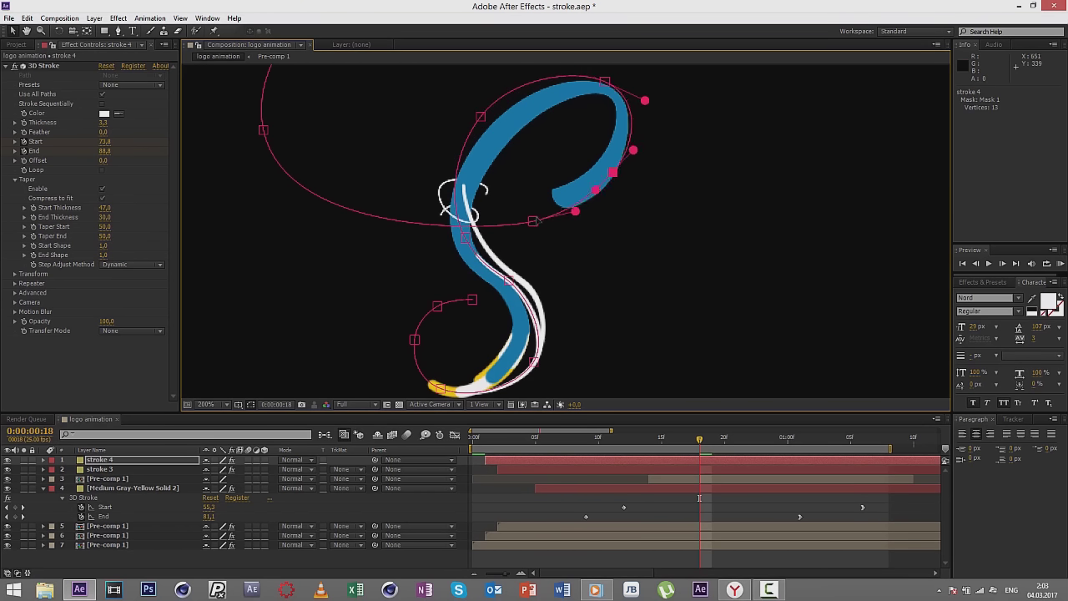
drag(533, 221, 531, 212)
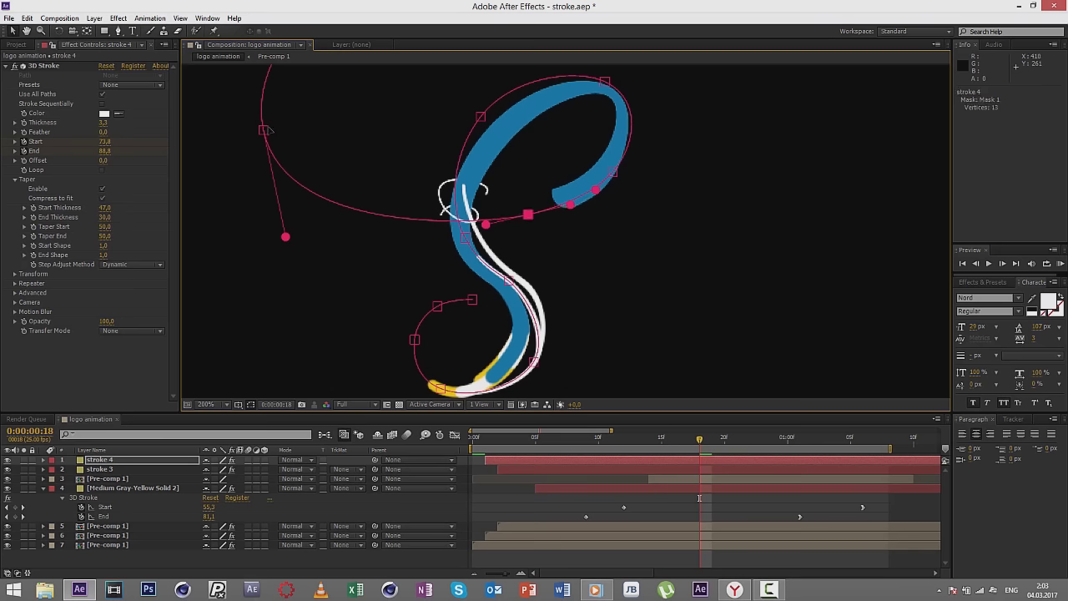
drag(267, 126, 275, 118)
scroll(461, 334, down, 2)
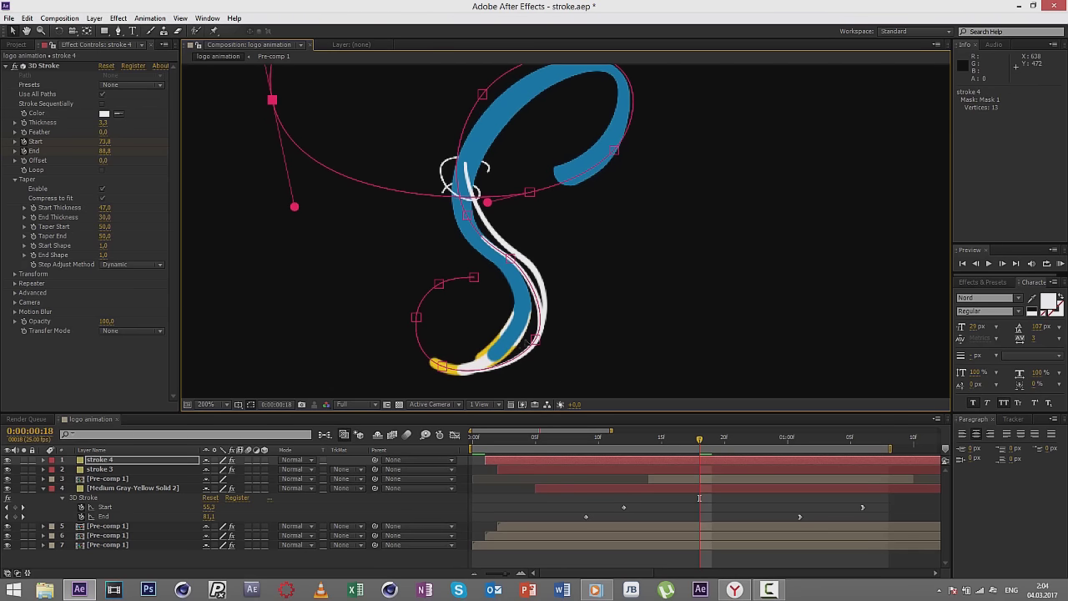
key(comma)
key(comma)
key(comma)
key(comma)
Step: Scrub the opening frames, then drag stroke 4 below Pre-comp 1 to the bottom and reselect it
click(825, 354)
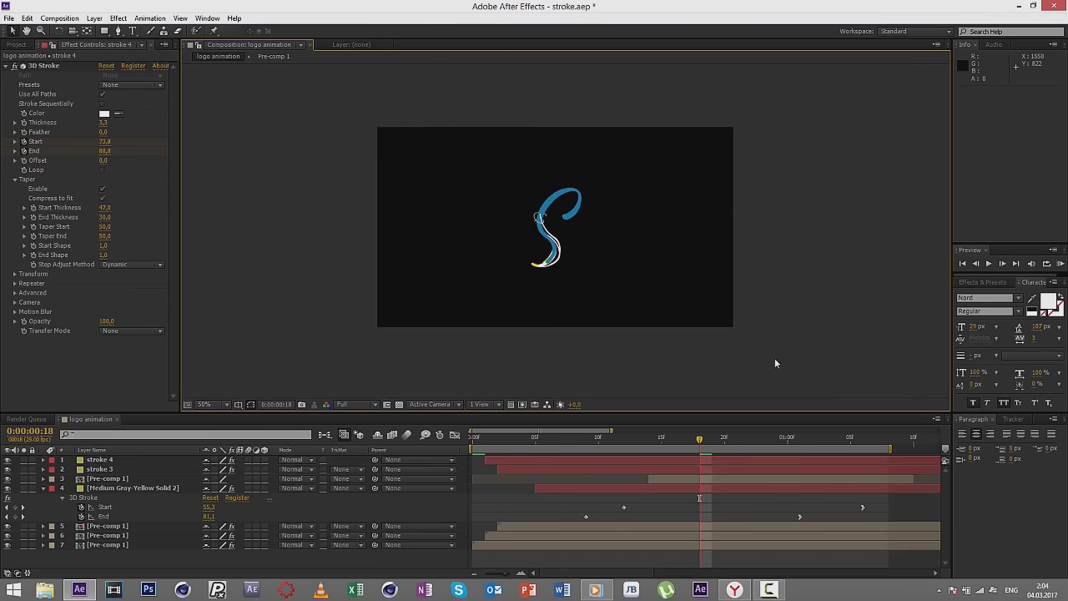
mouse_move(474, 439)
mouse_down()
mouse_move(572, 441)
mouse_move(694, 417)
mouse_up()
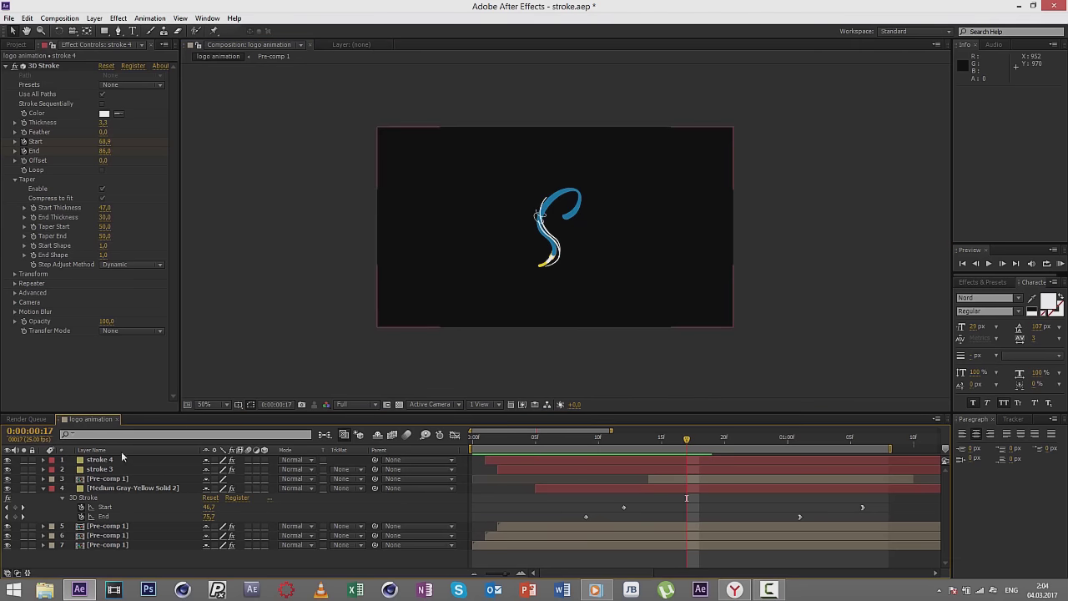
key(slash)
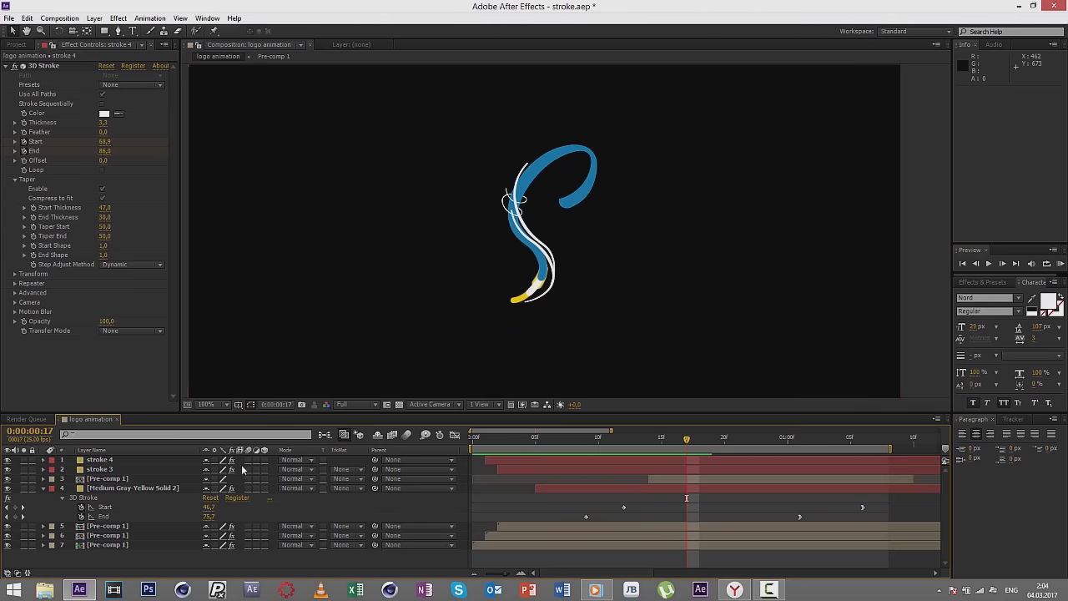
mouse_move(109, 461)
mouse_down()
mouse_move(127, 572)
mouse_move(131, 558)
mouse_up()
click(878, 271)
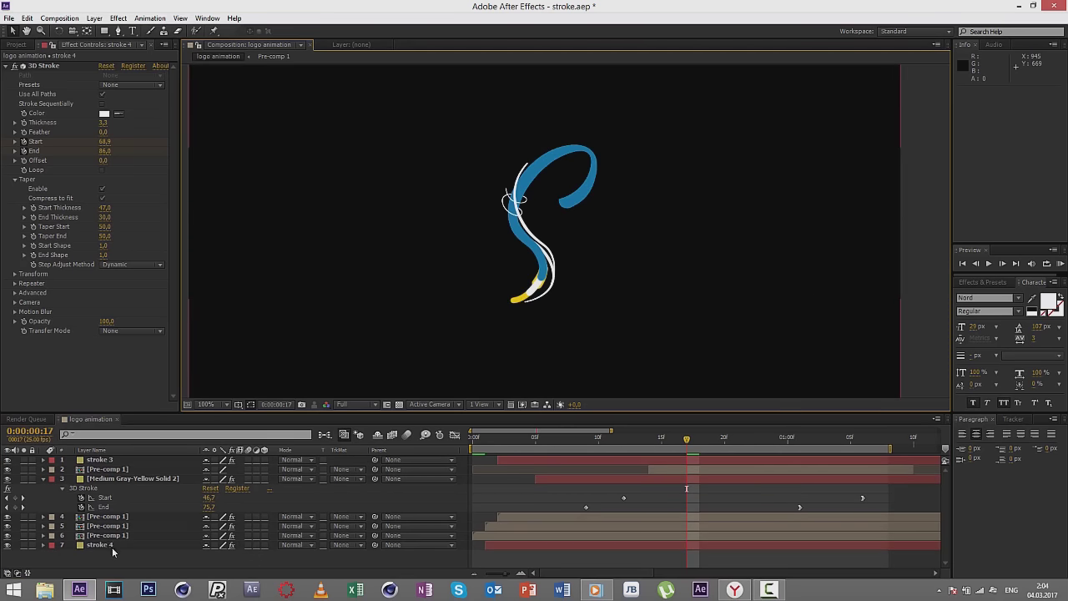
click(112, 545)
Step: Sample yellow FFCC00 from the logo's yellow trail as stroke 4's 3D Stroke color
click(104, 113)
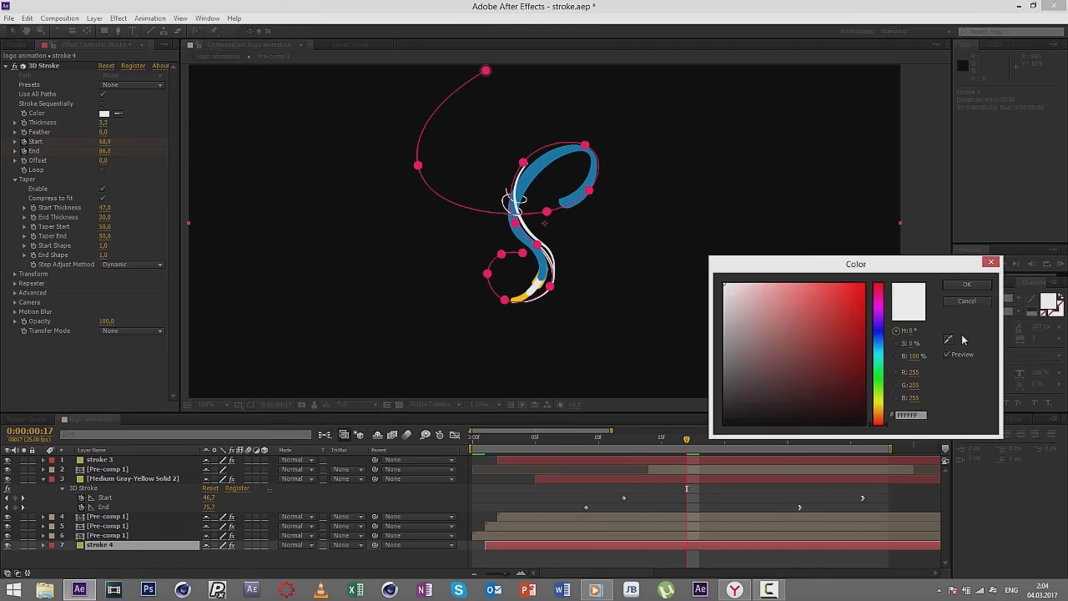
drag(885, 411, 883, 402)
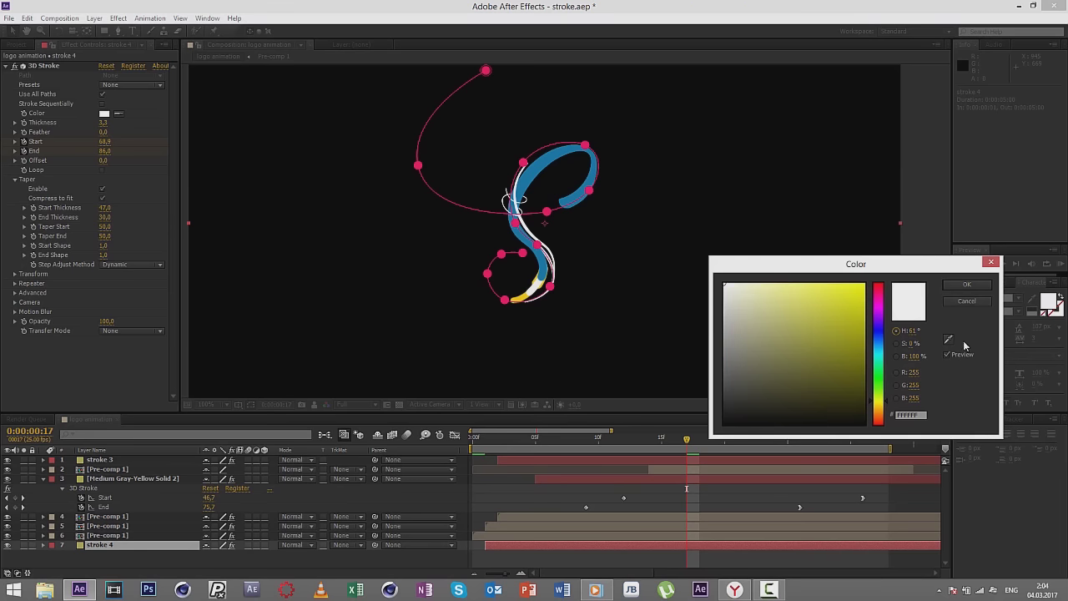
click(515, 290)
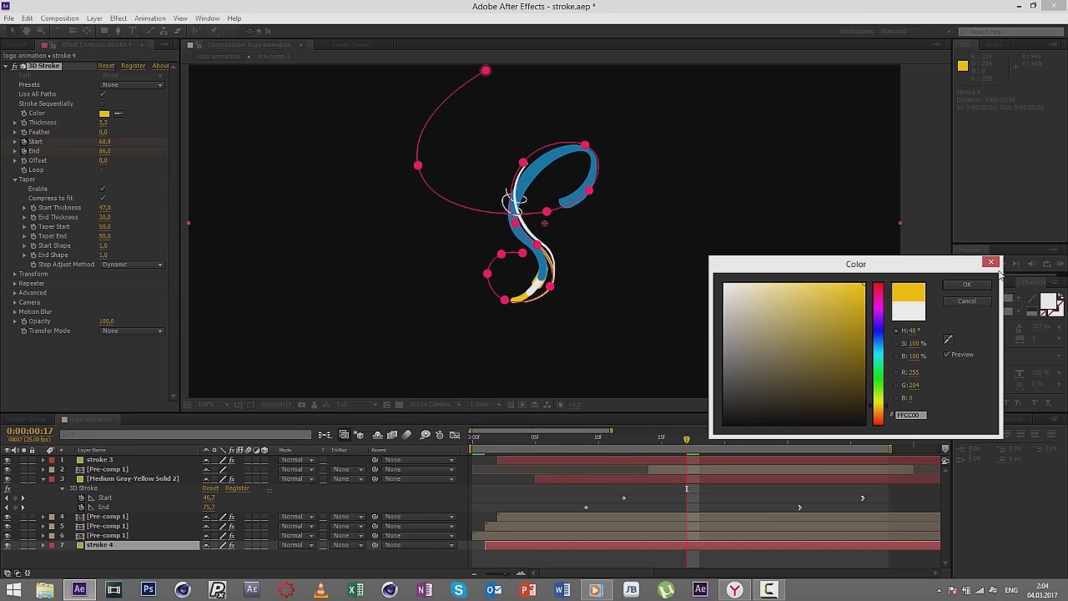
click(967, 284)
key(comma)
click(746, 261)
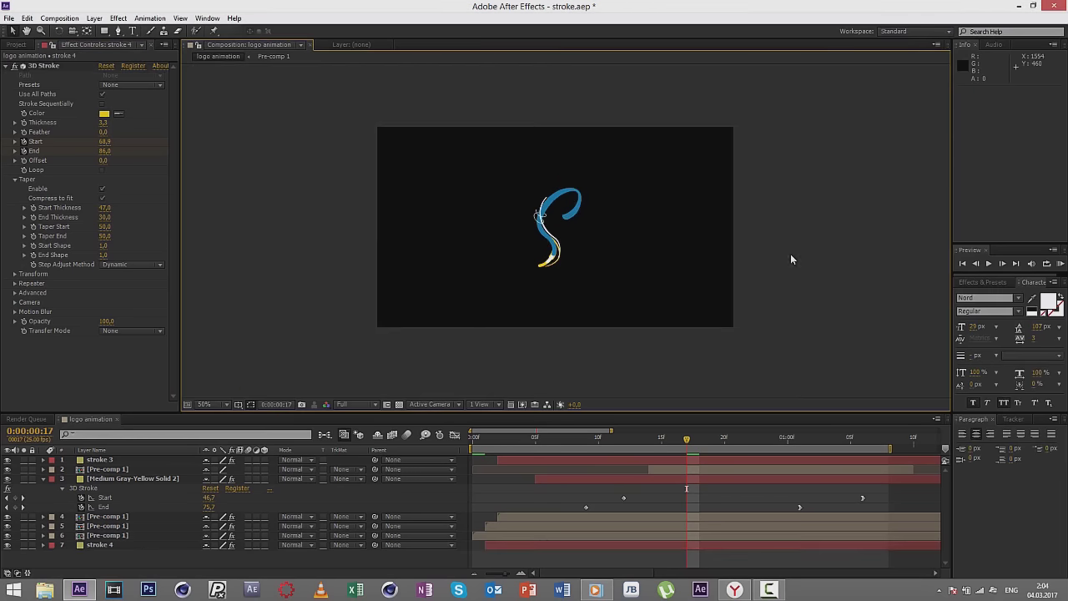
key(period)
Step: Preview the logo animation, collapse layer 3's 3D Stroke properties, and try selecting all layers
key(comma)
click(989, 263)
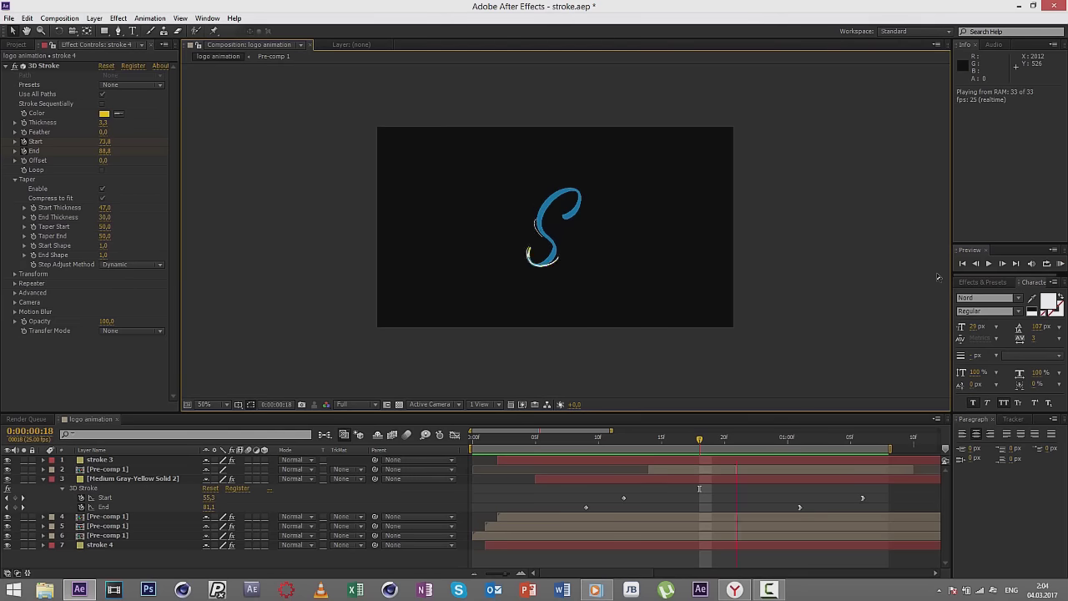
click(919, 269)
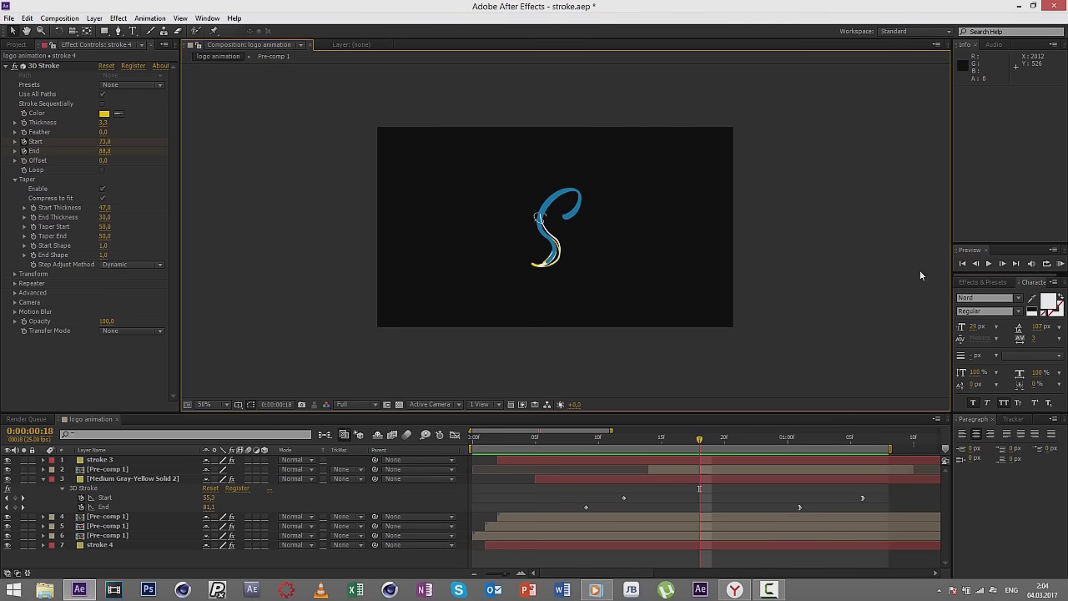
click(43, 479)
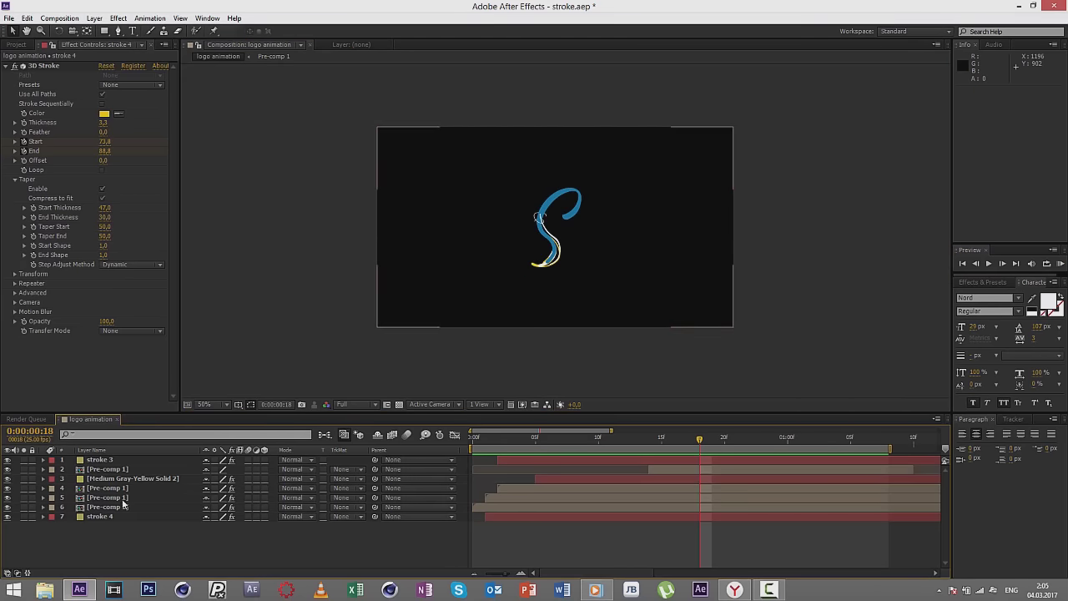
drag(87, 542, 113, 459)
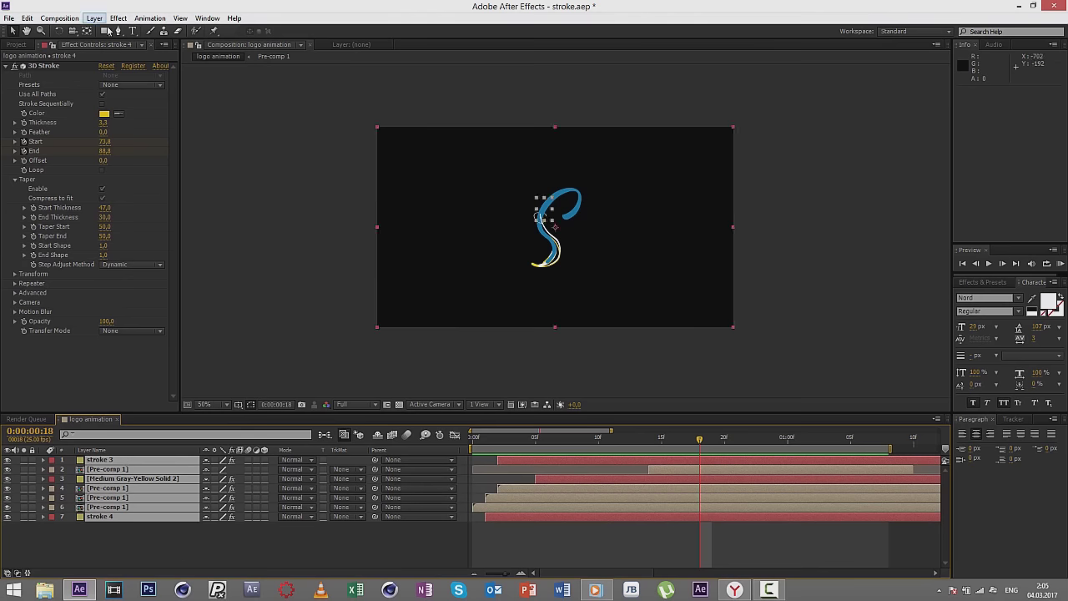
click(313, 186)
Step: Replay the preview, then marquee-select all seven layers in the timeline
key(KP_0)
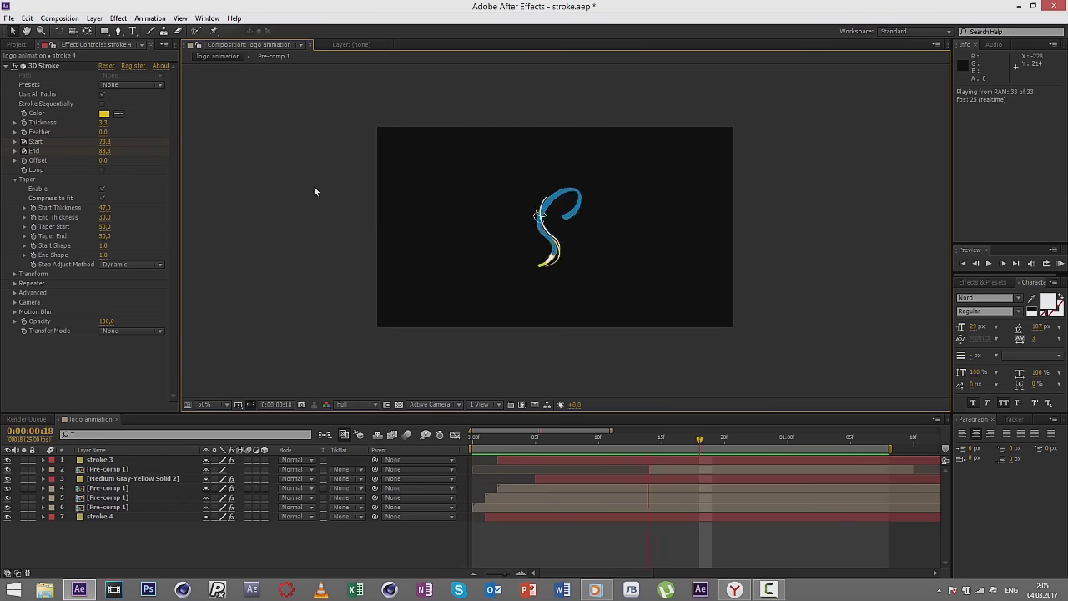
key(space)
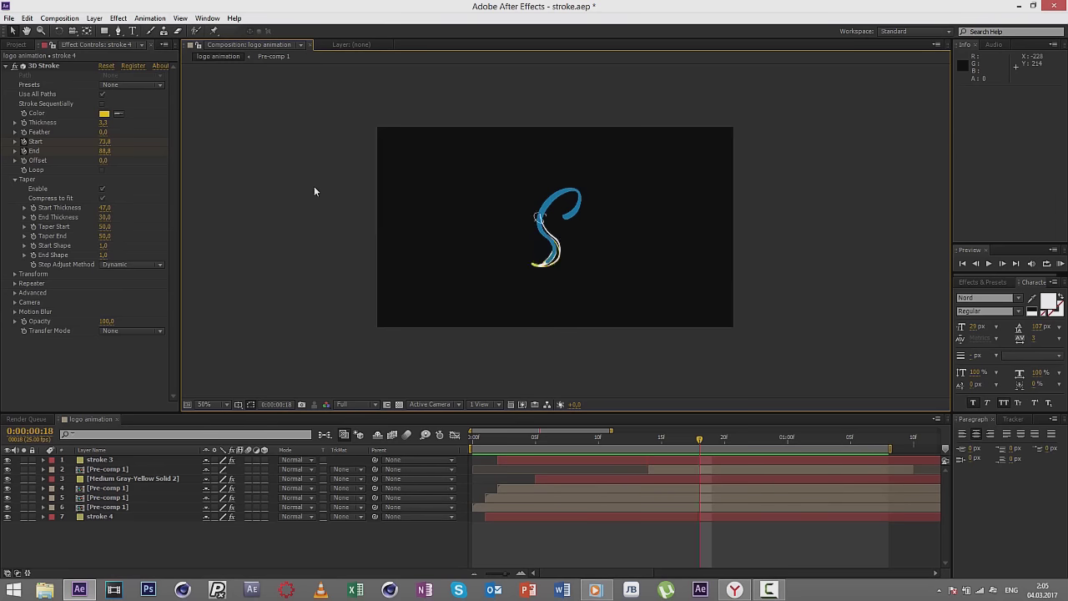
key(KP_0)
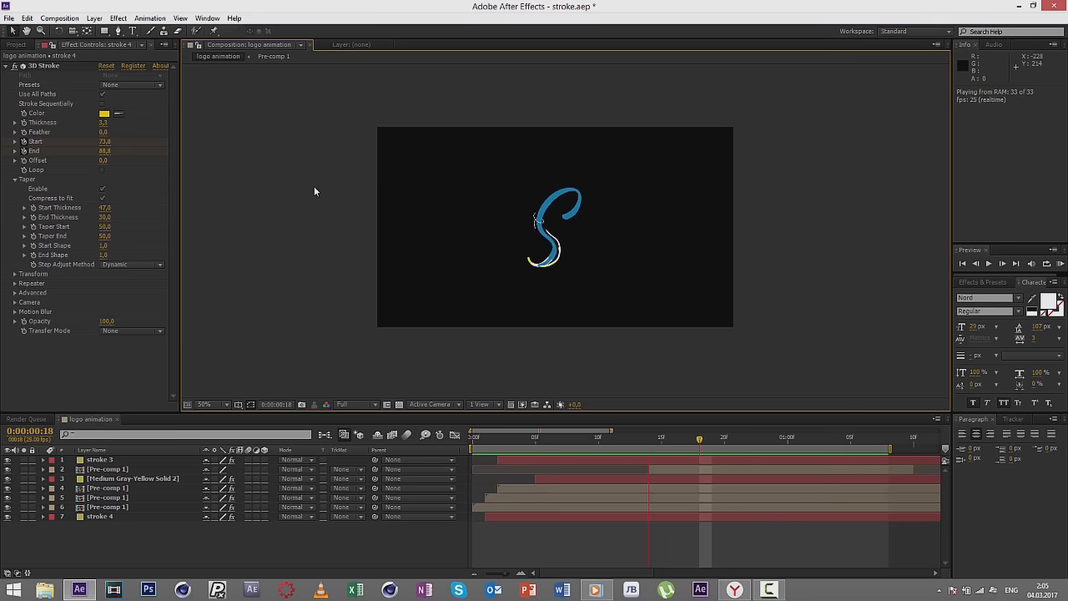
key(space)
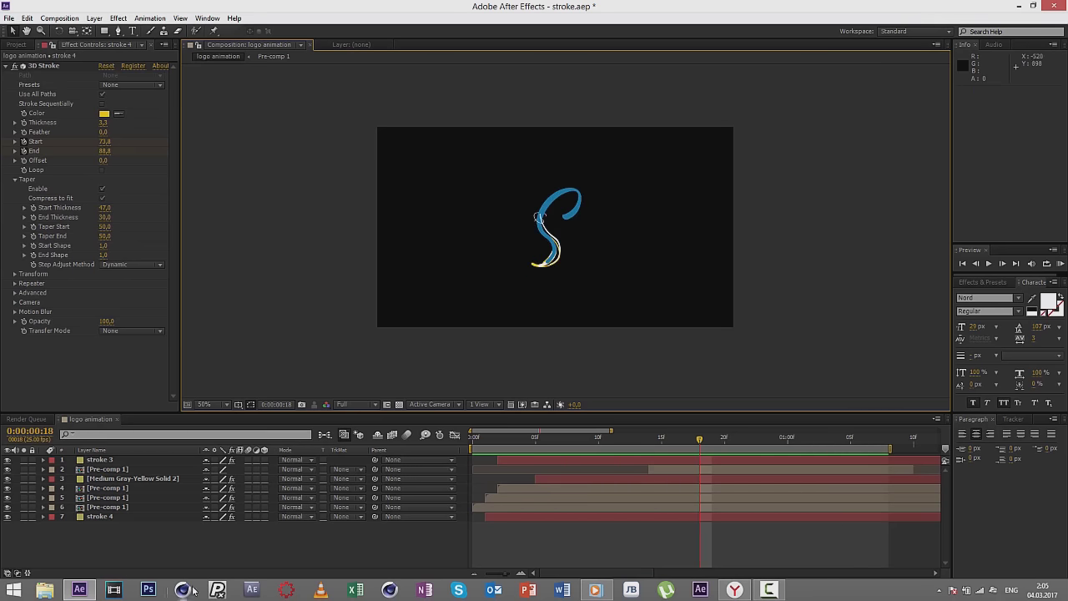
drag(92, 526, 125, 459)
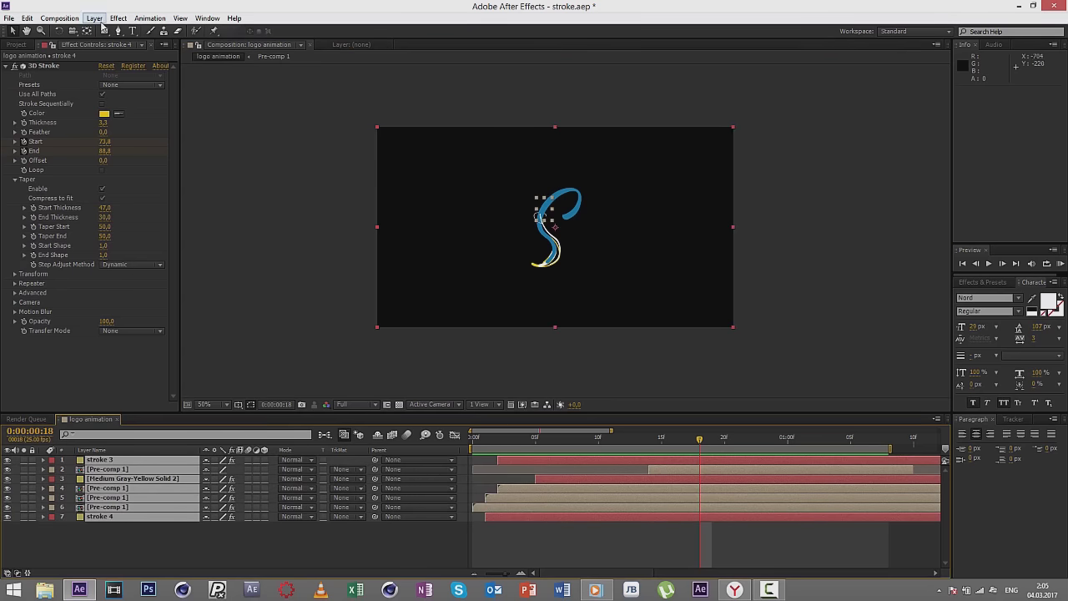
click(105, 544)
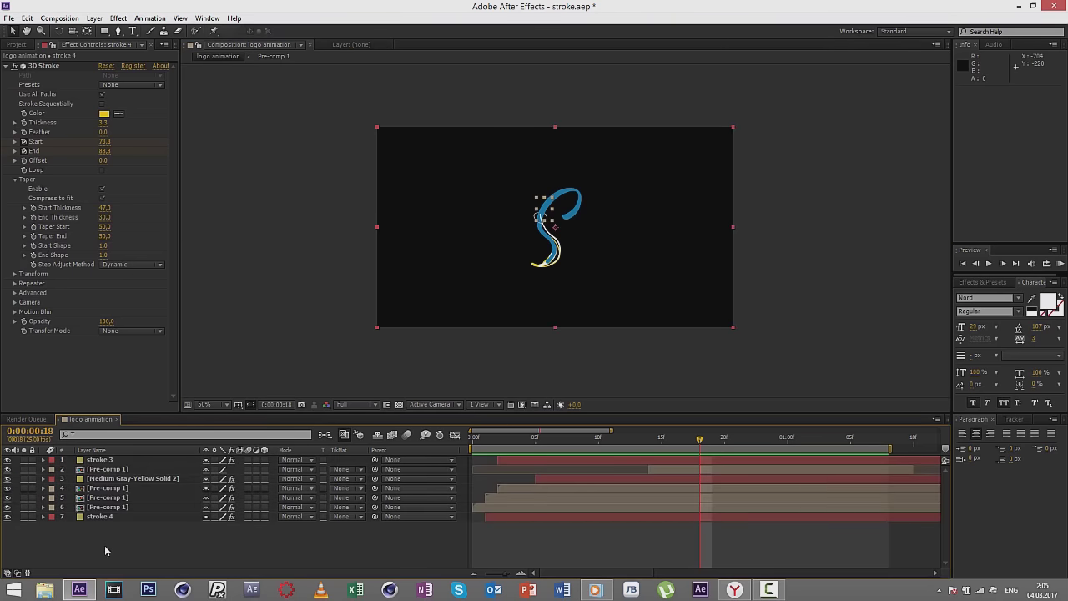
drag(104, 545, 146, 460)
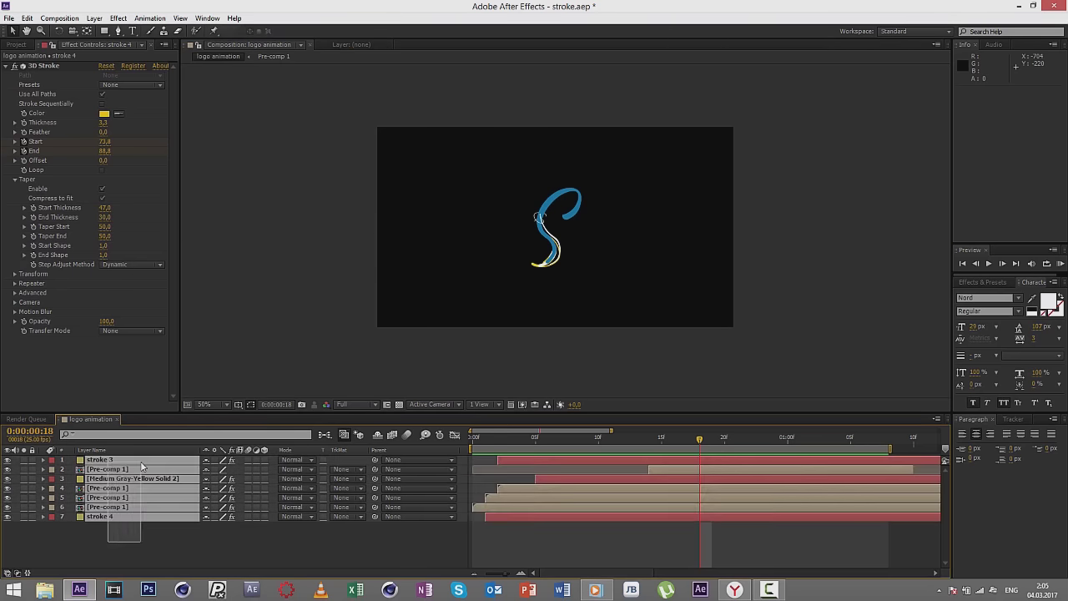
Step: Open Layer > Pre-compose for the selected layers and start naming it Main animation
click(96, 20)
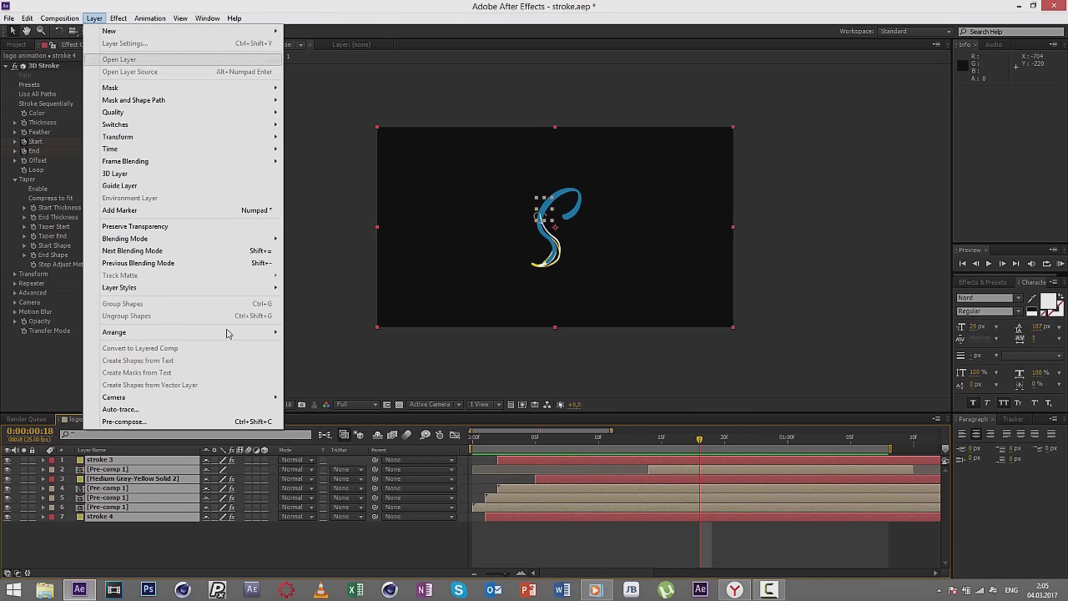
click(187, 422)
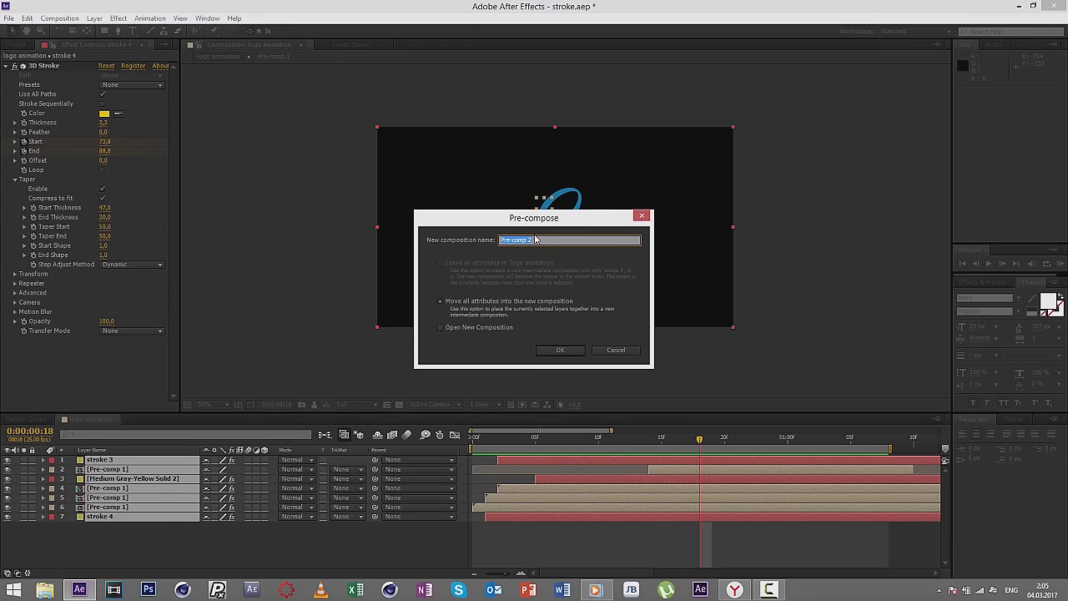
text(Main animation)
Step: Finish pre-composing into Main animation, preview the result, and stop at frame 3
click(566, 354)
key(space)
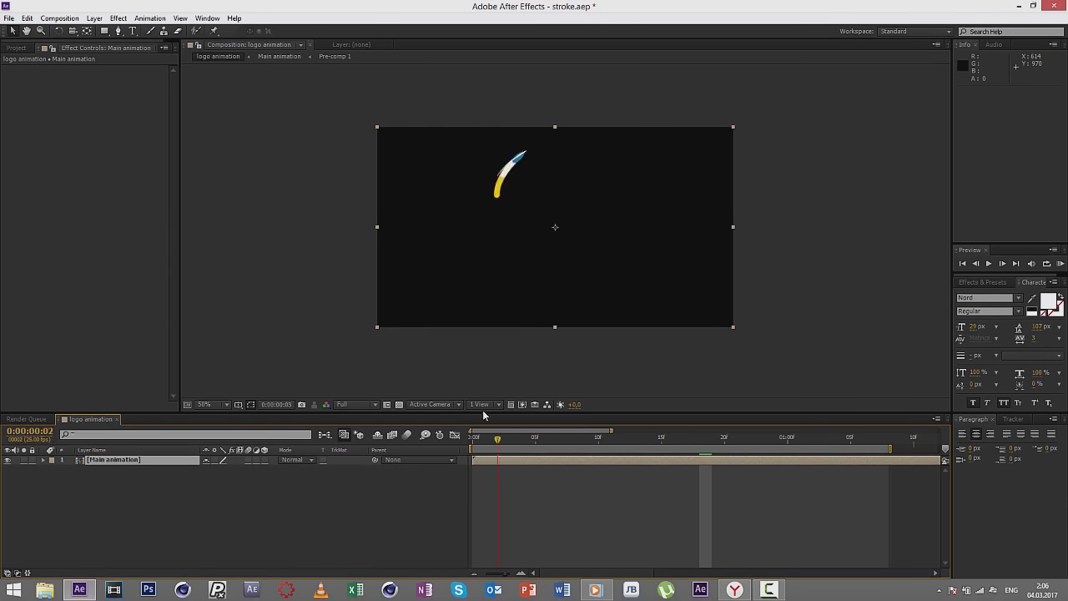
key(space)
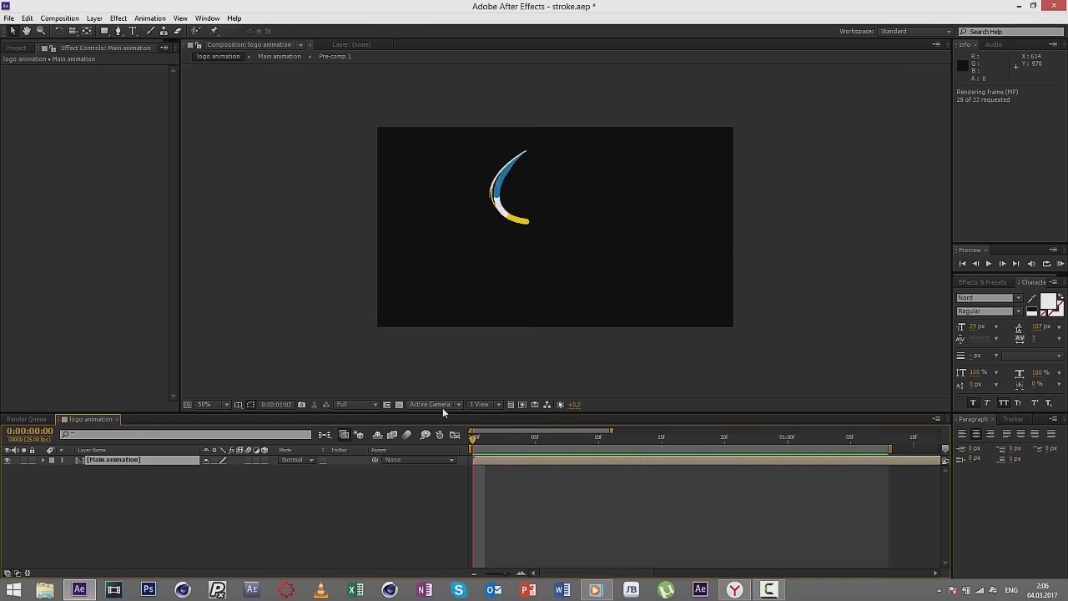
key(space)
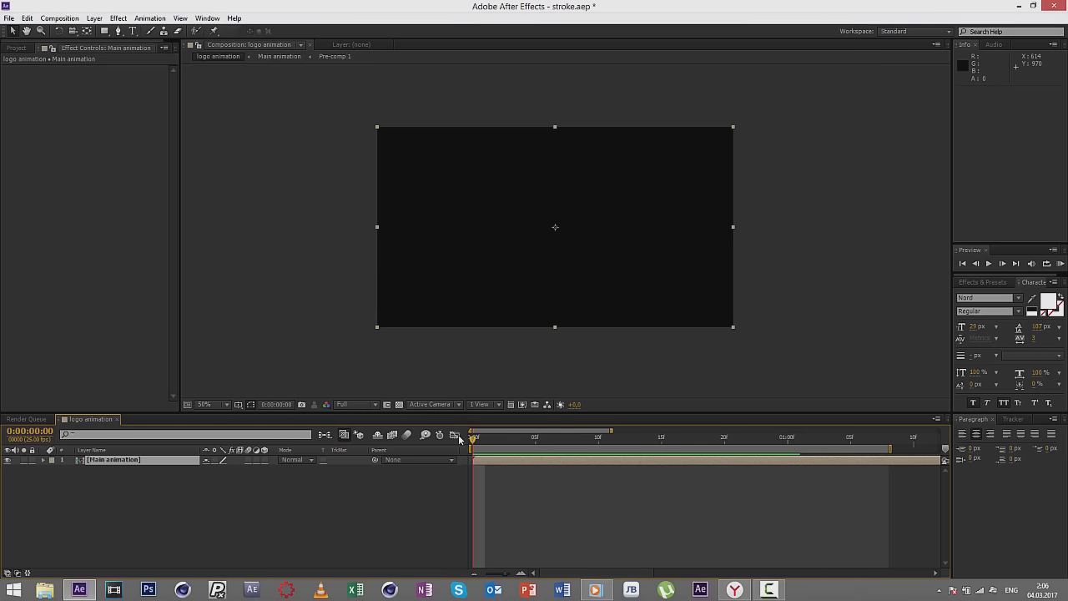
mouse_move(561, 437)
mouse_down()
mouse_move(573, 436)
mouse_move(568, 417)
mouse_move(511, 415)
mouse_up()
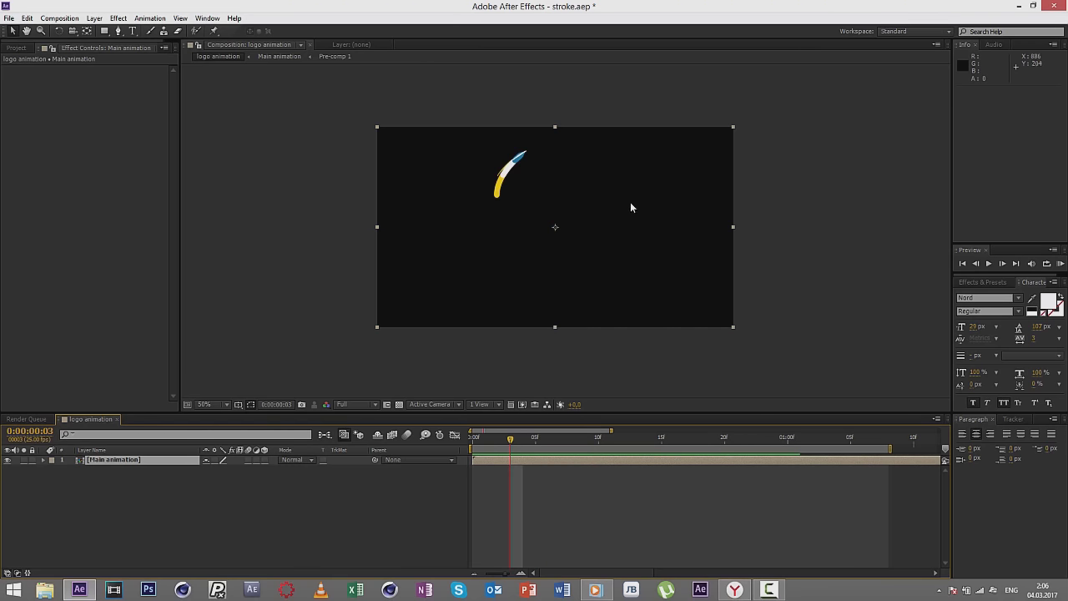
Step: Undo a stray pen shape, then add a new full-frame solid via Layer > New > Solid
click(117, 31)
click(118, 476)
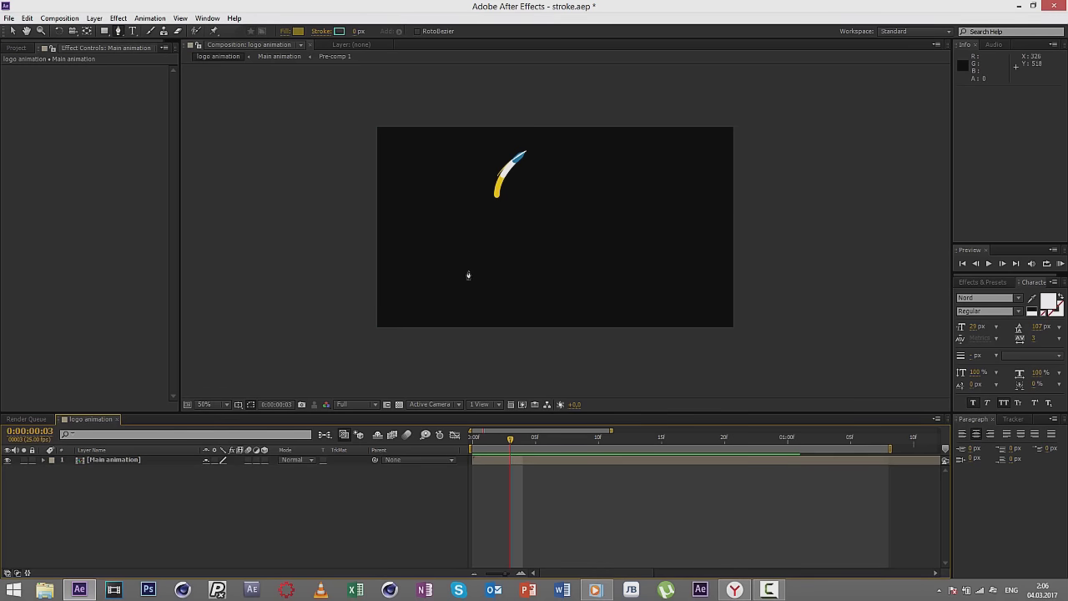
click(461, 223)
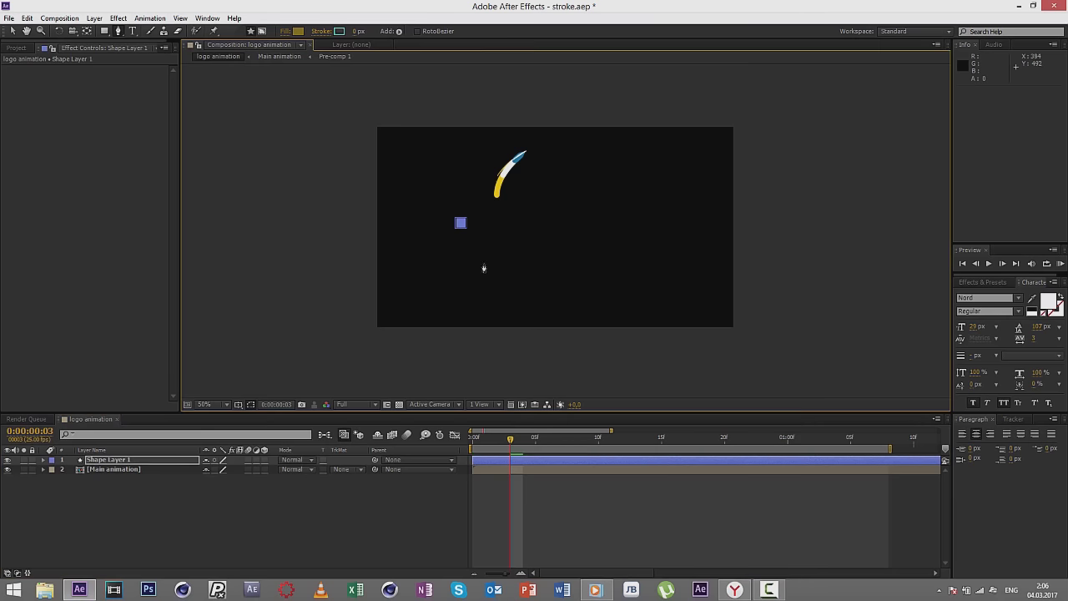
key(ctrl+z)
key(ctrl+z)
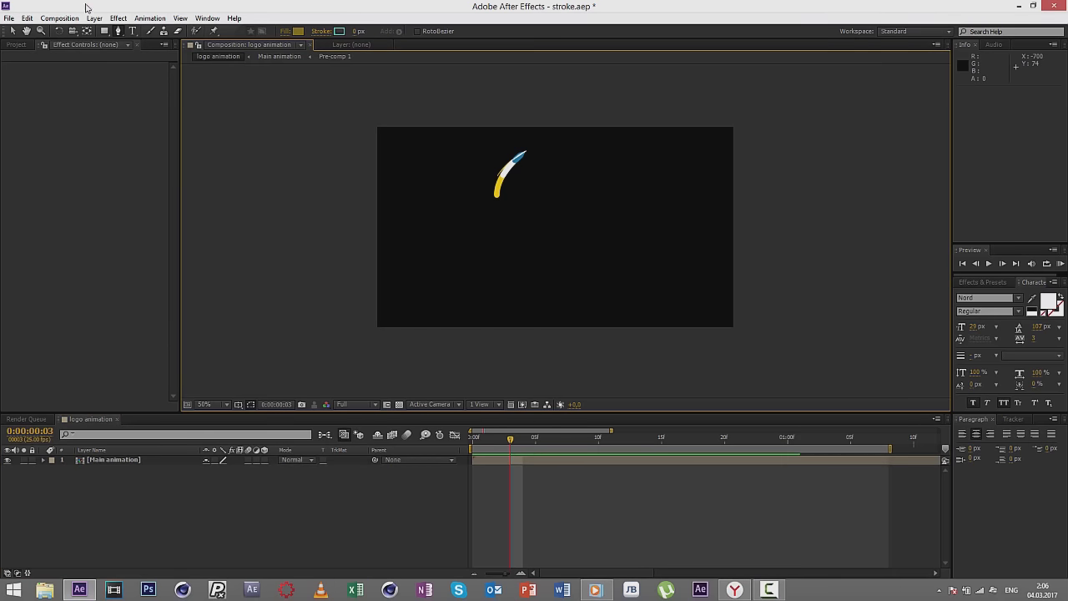
click(95, 18)
mouse_move(161, 31)
click(300, 45)
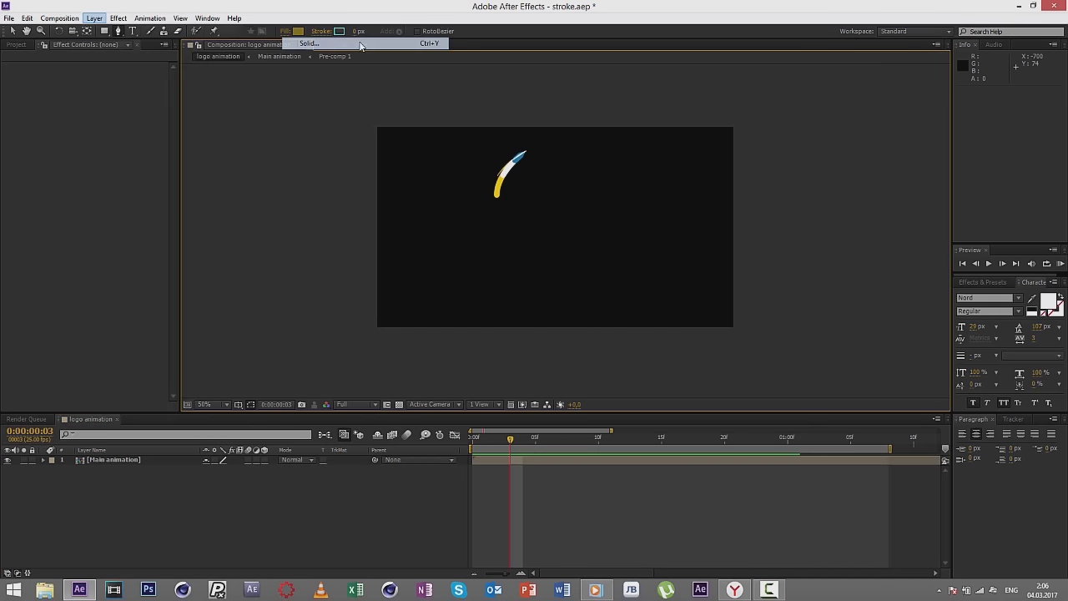
click(267, 368)
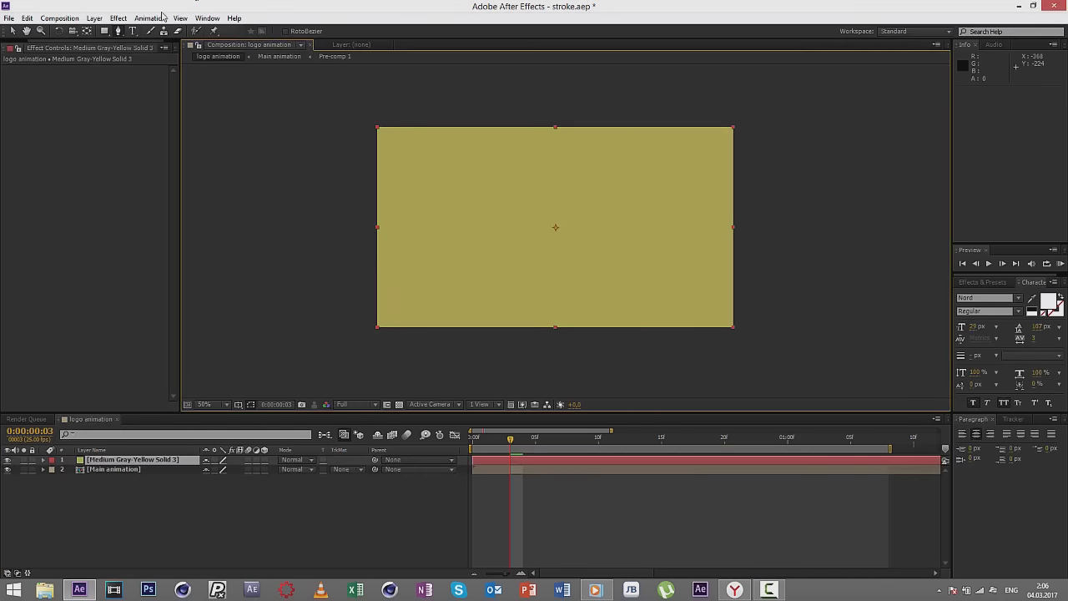
Step: Apply the Trapcode 3D Stroke effect to the new solid
click(119, 18)
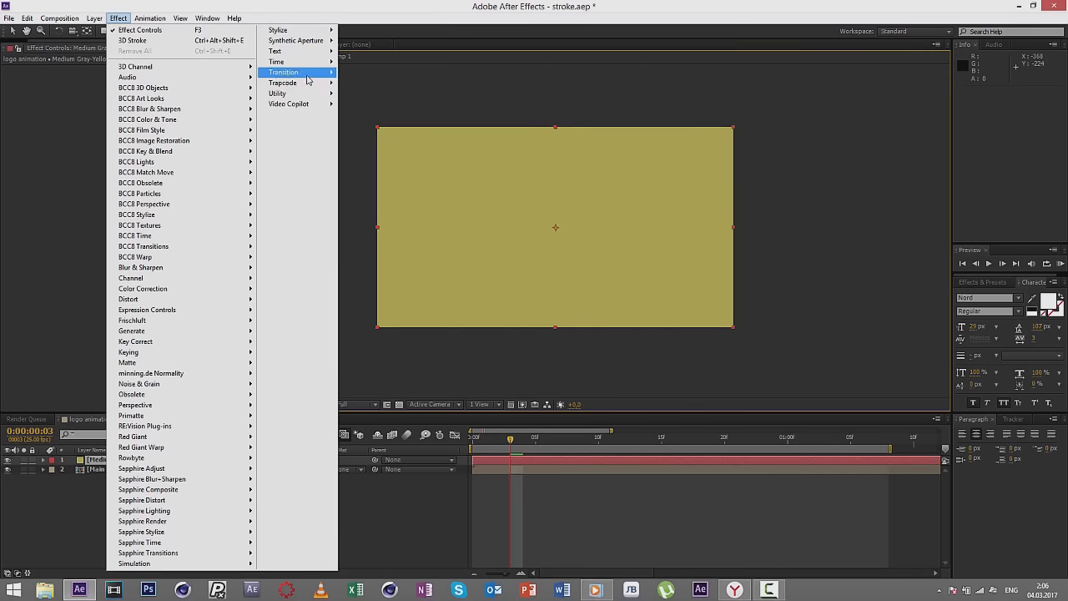
mouse_move(309, 85)
click(388, 83)
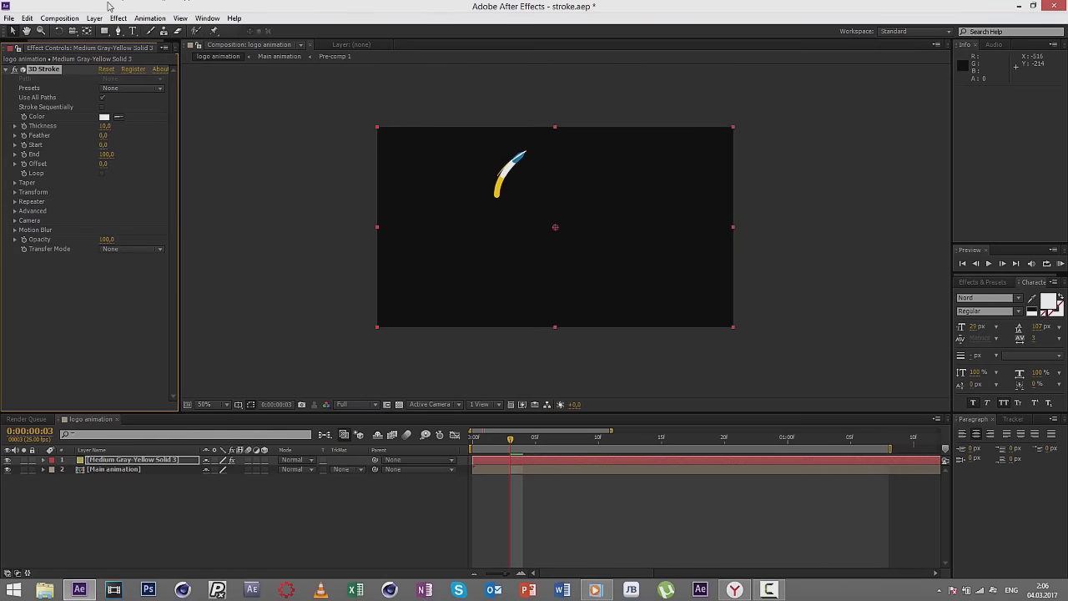
Step: Pen a closed four-point curved mask around the logo and adjust its Bezier handles
click(118, 32)
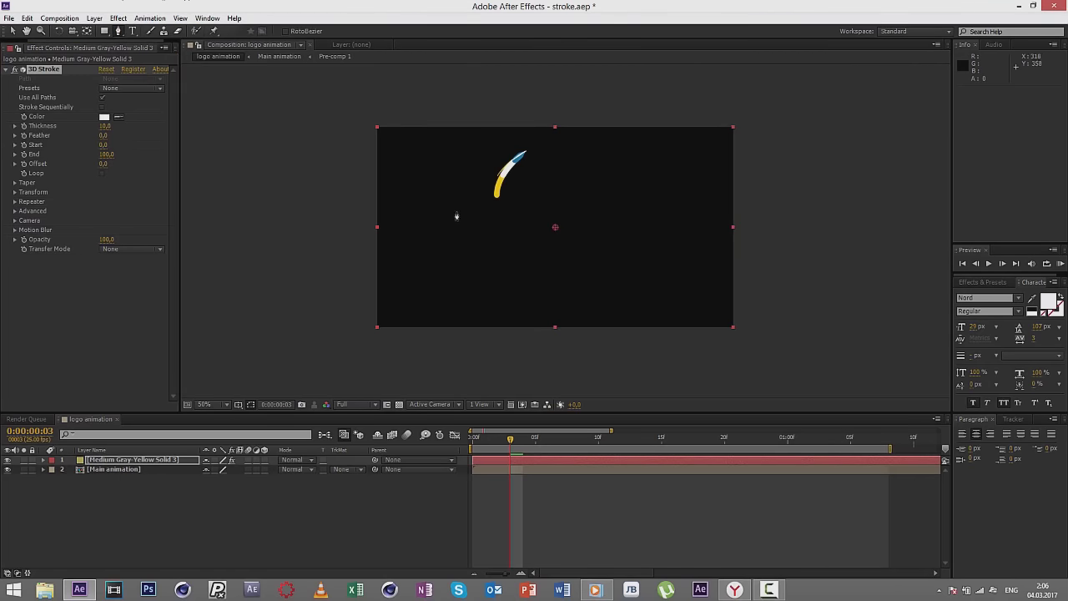
click(451, 182)
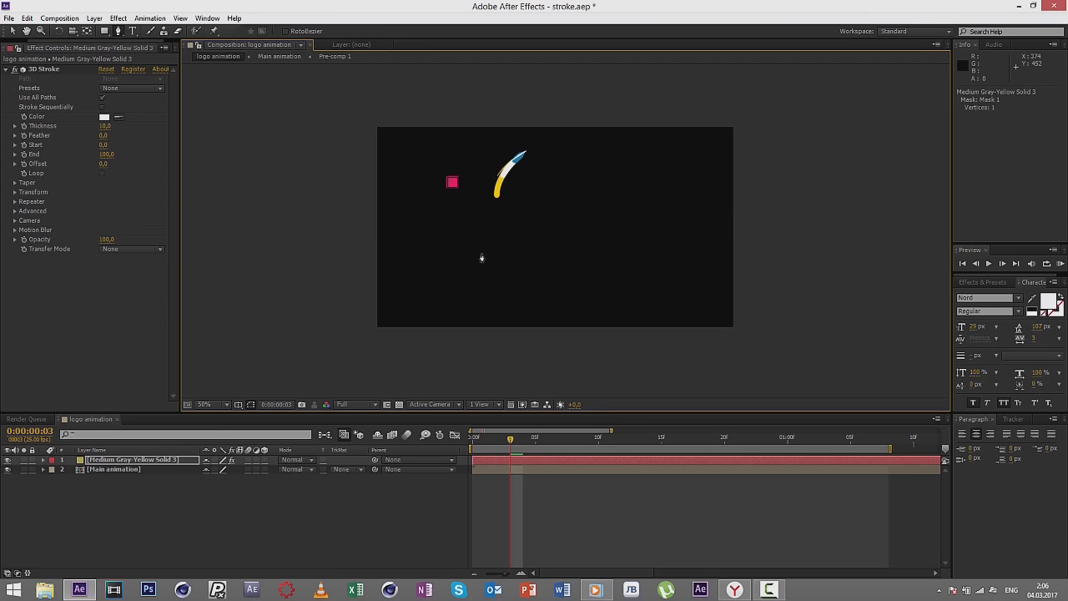
drag(501, 252, 550, 263)
drag(594, 179, 584, 138)
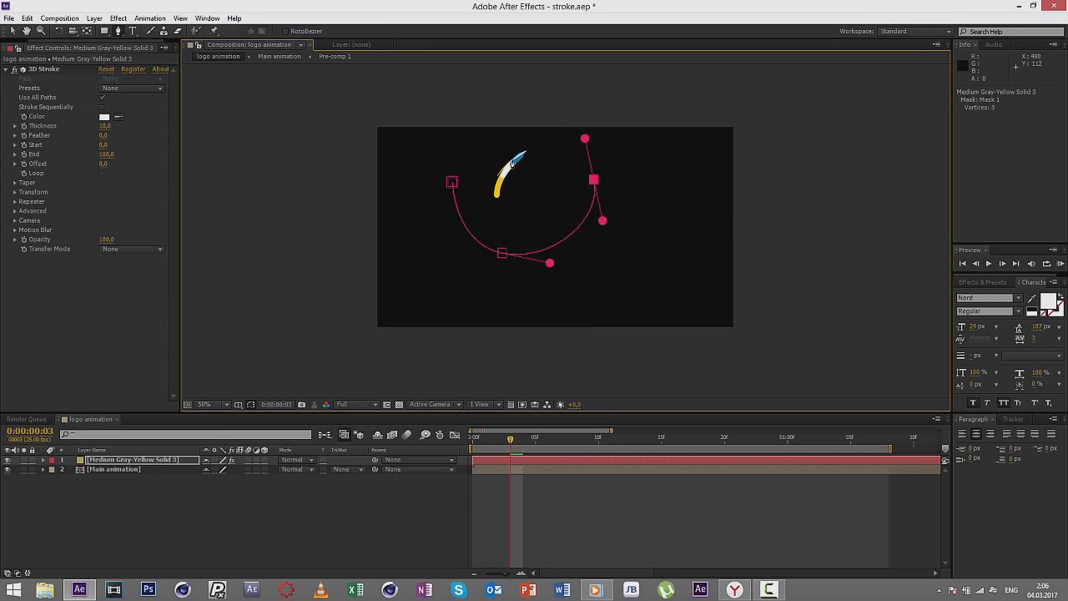
drag(508, 165, 519, 151)
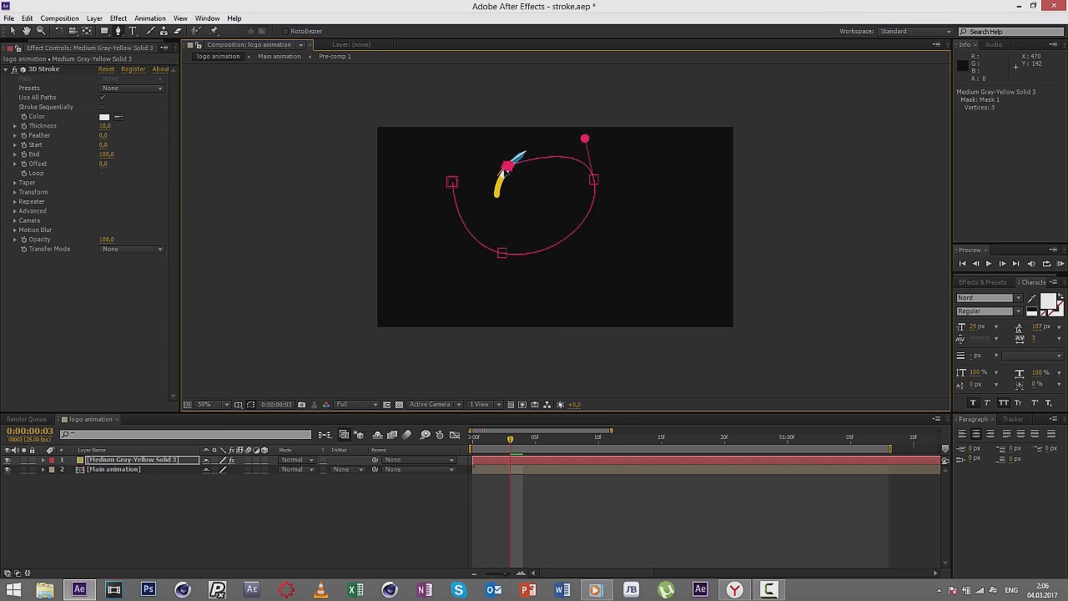
click(13, 31)
key(period)
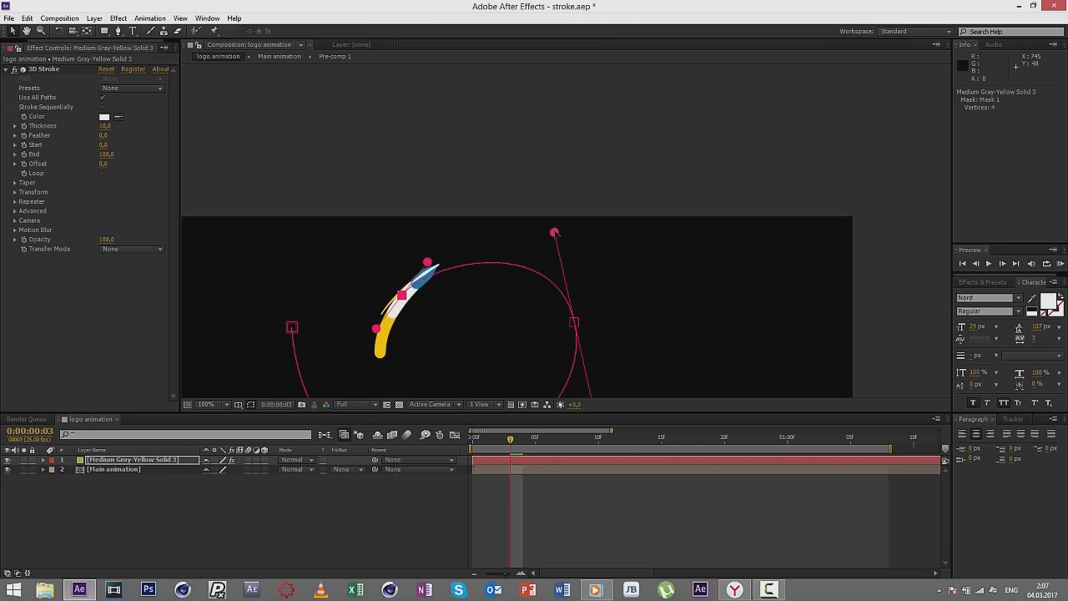
drag(555, 233, 554, 231)
drag(427, 262, 441, 184)
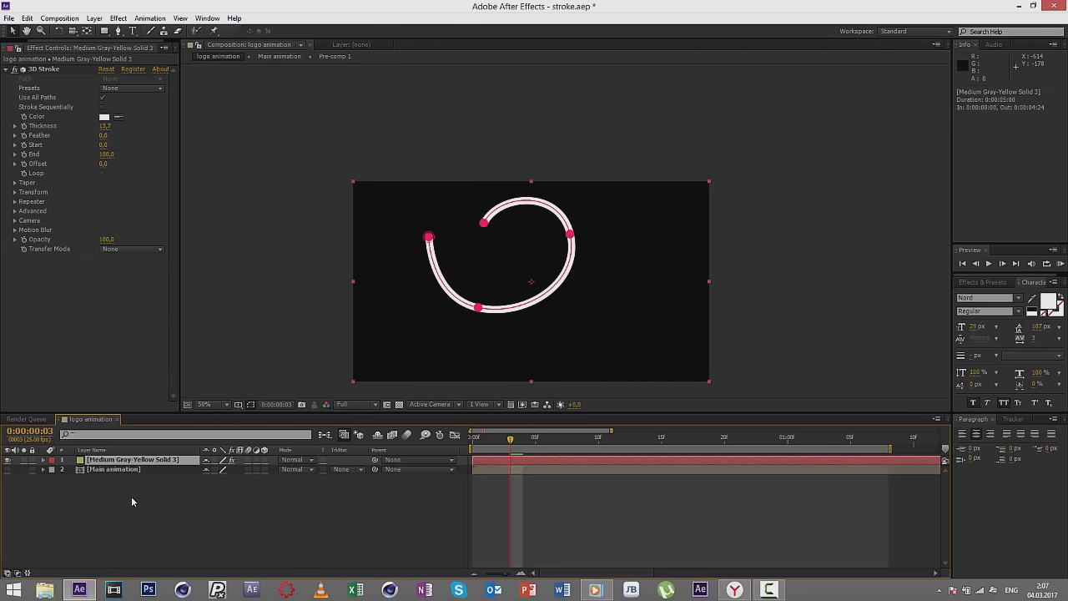
Step: Rename the solid layer to 'Drop'
key(Return)
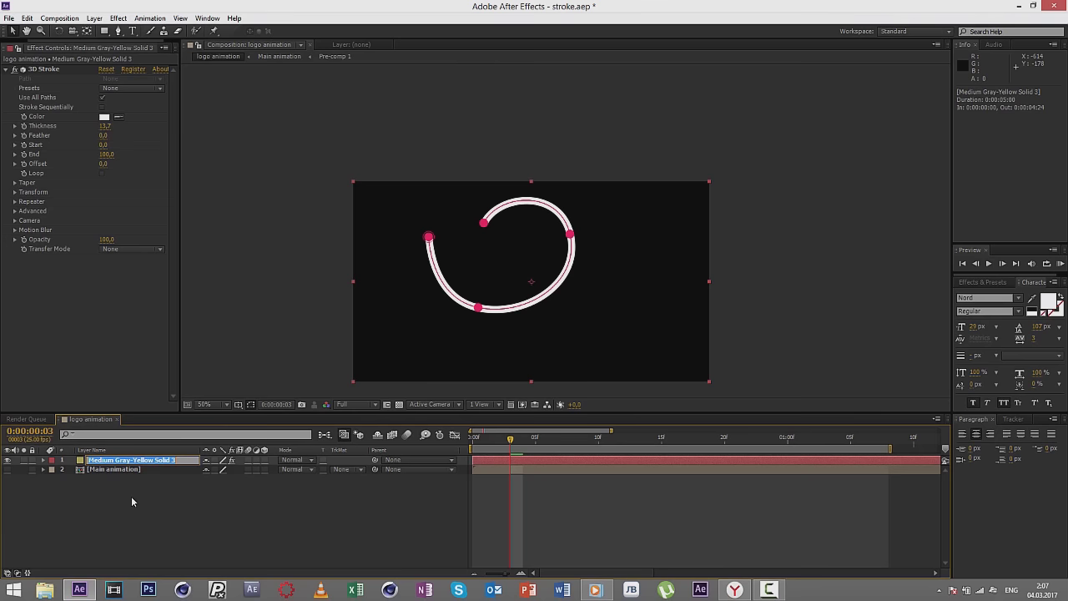
text(Drop)
click(149, 524)
click(149, 460)
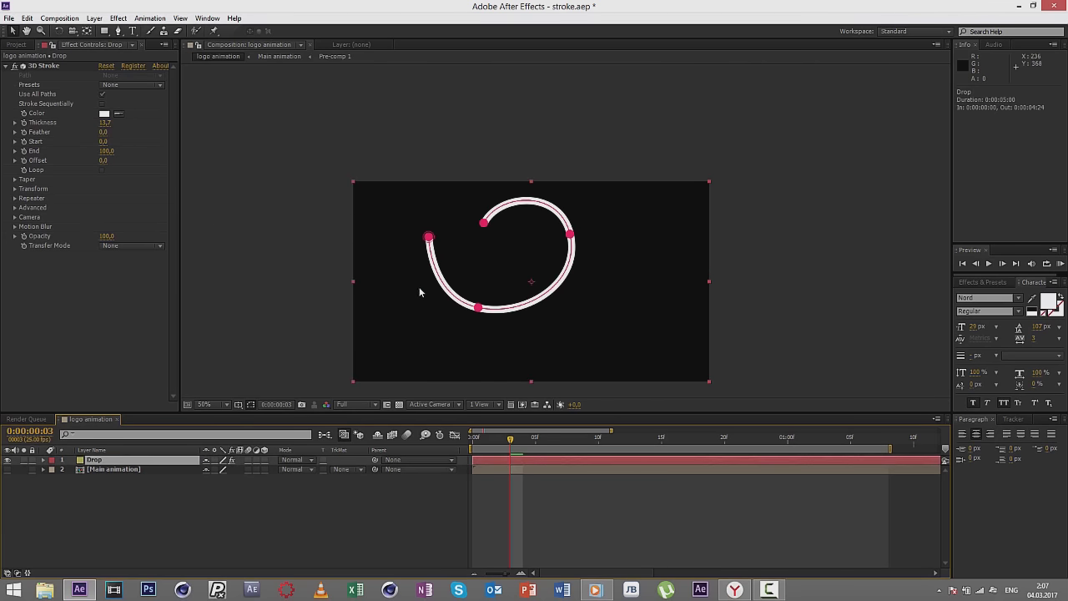
Step: Keyframe the 3D Stroke End at 0 on frame 0 and 100 on frame 10
drag(511, 447, 473, 442)
click(24, 150)
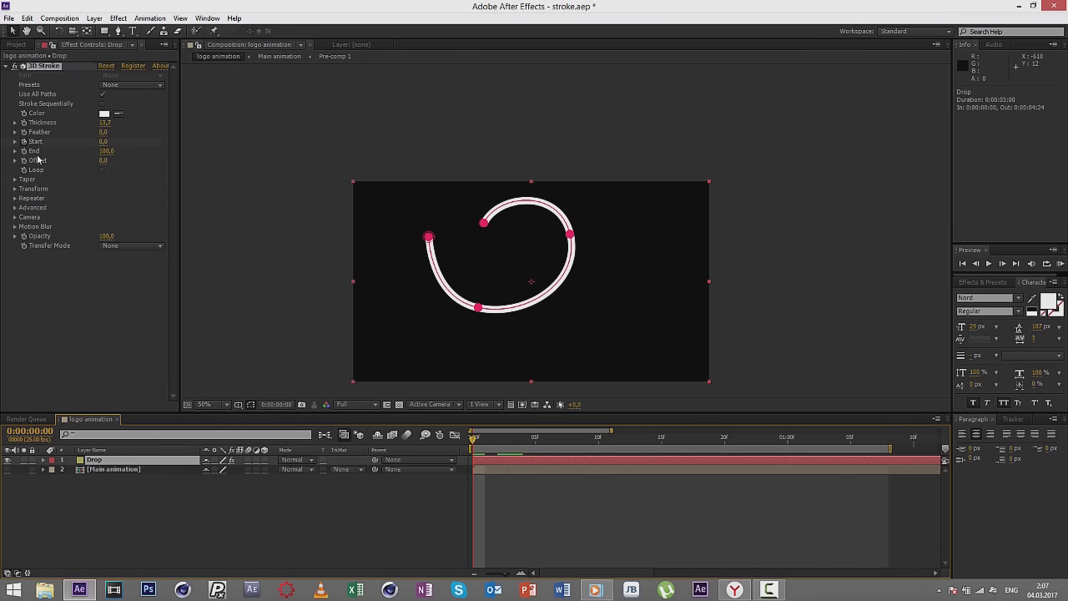
click(106, 150)
text(0)
key(Return)
drag(473, 437, 598, 438)
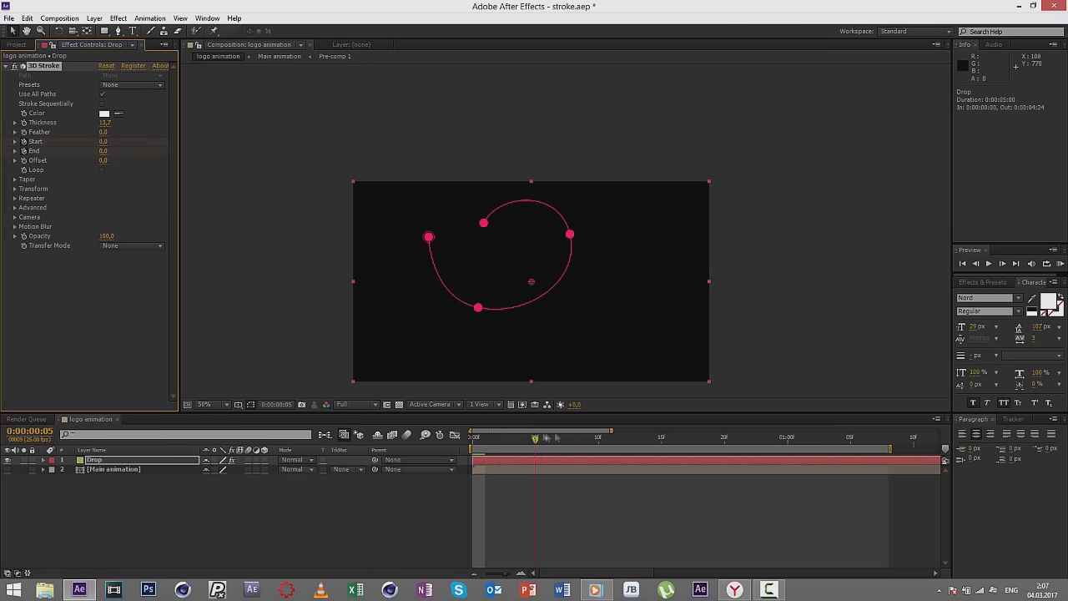
click(106, 150)
text(100)
key(Return)
Step: Keyframe the Drop stroke's 3D Stroke Start from 0 at frame 1 to 100 at frame 12
key(u)
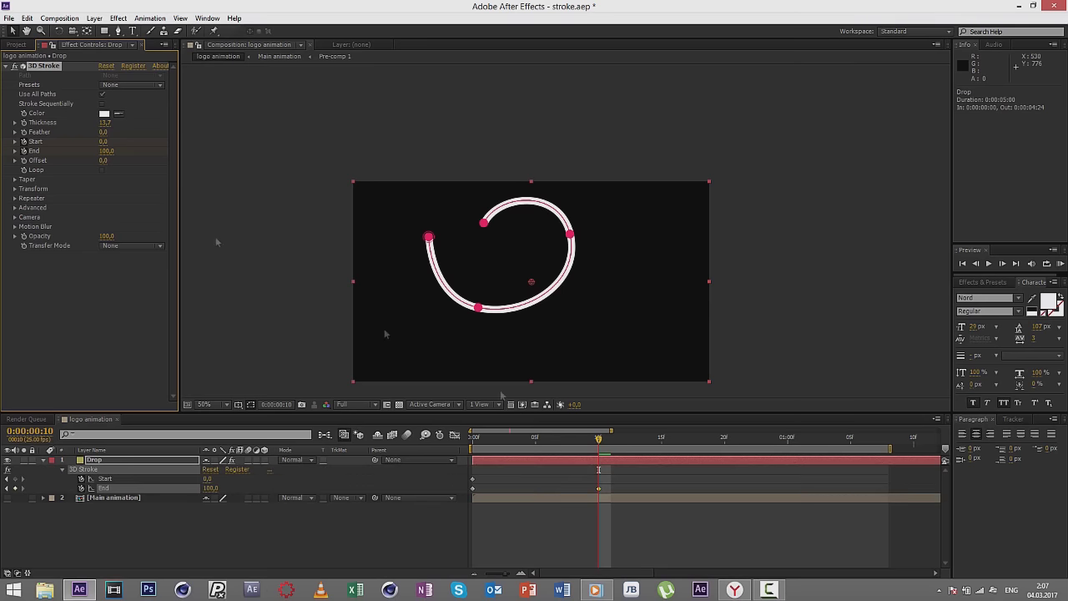
drag(106, 141, 215, 141)
drag(473, 480, 488, 484)
drag(598, 479, 623, 479)
Step: Preview and scrub to frame 7 to check the short 54.5–75.0 arc, then expand Taper
key(space)
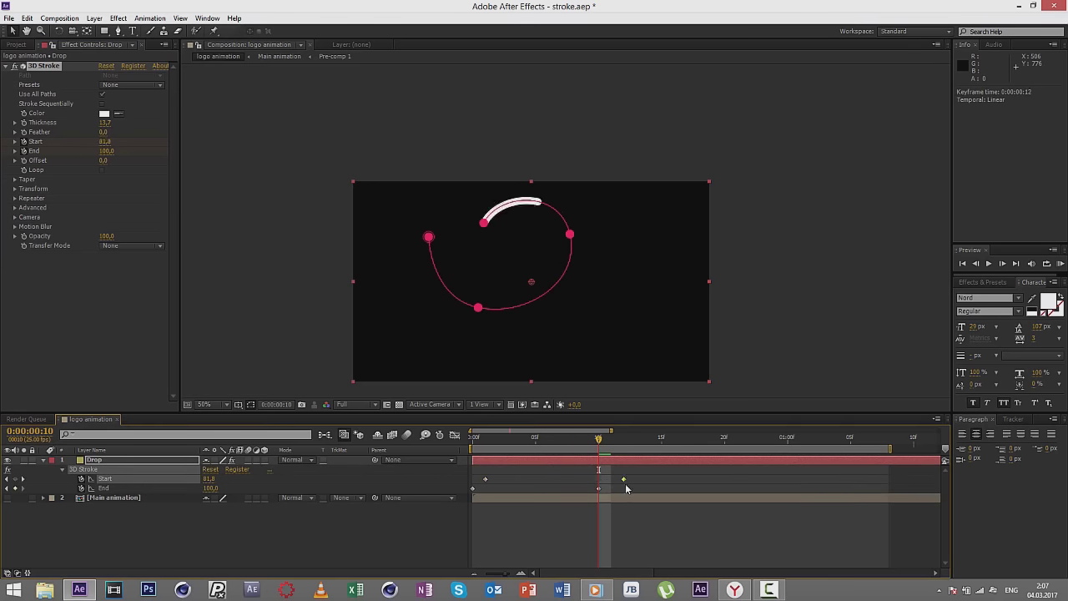
key(space)
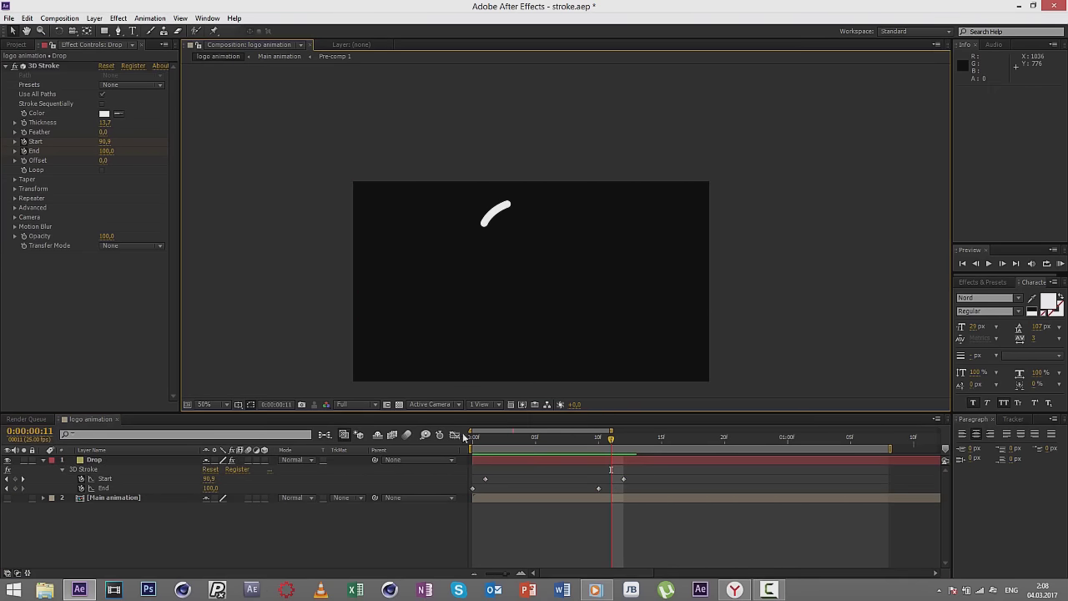
mouse_move(478, 440)
mouse_down()
mouse_move(616, 434)
mouse_move(464, 421)
mouse_move(572, 419)
mouse_up()
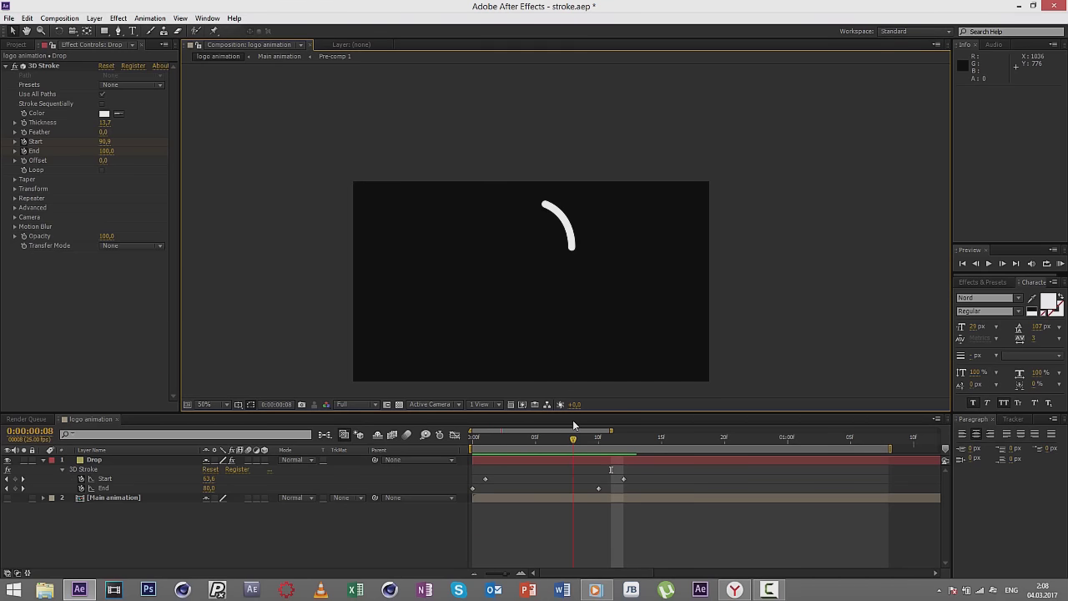
scroll(525, 239, up, 2)
scroll(534, 200, down, 3)
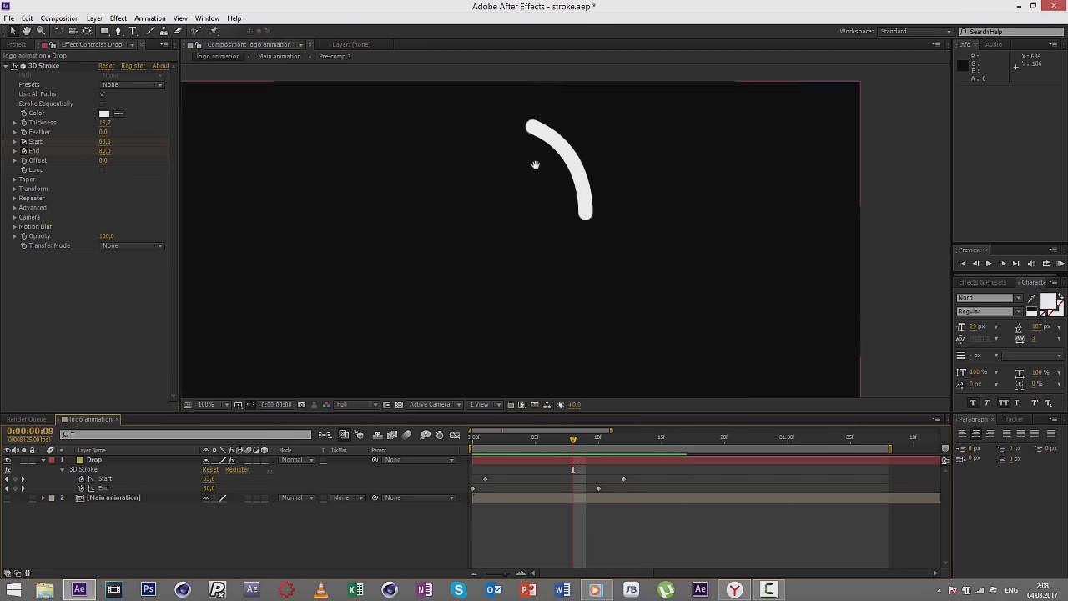
scroll(571, 305, down, 1)
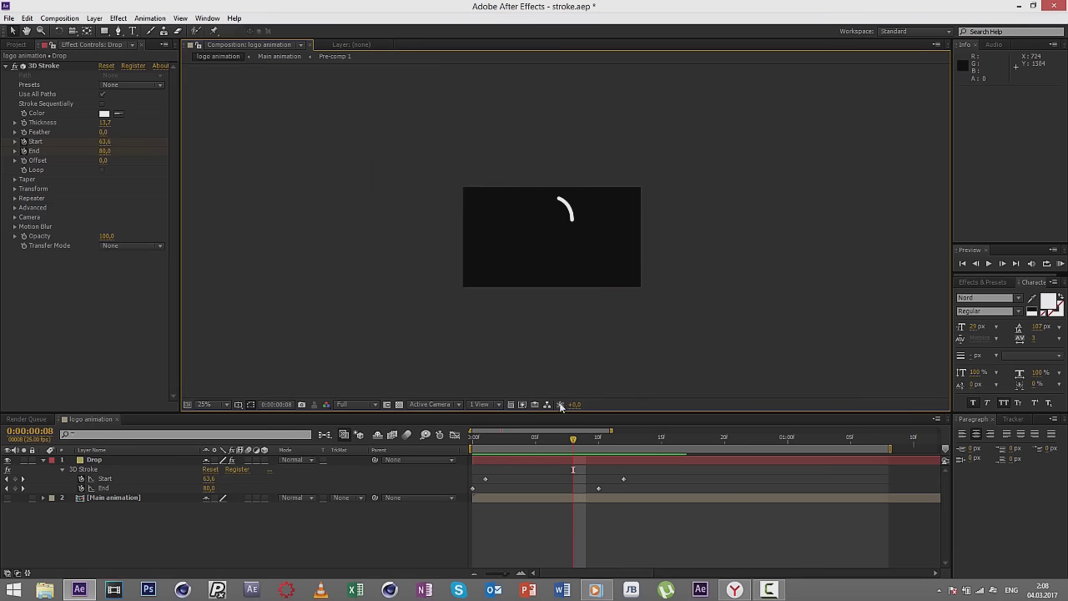
click(476, 441)
drag(476, 441, 561, 440)
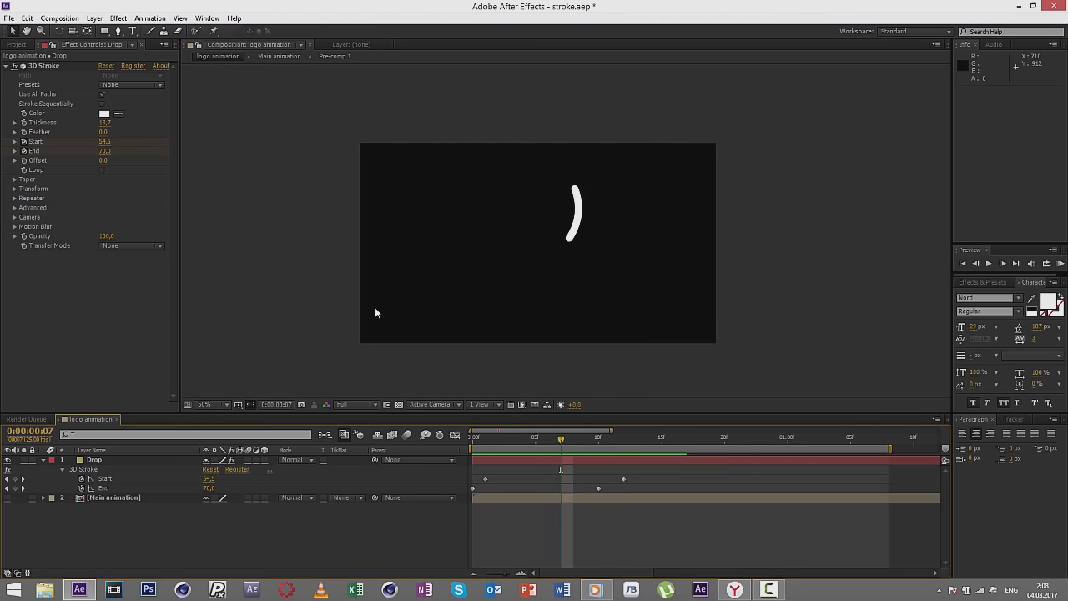
click(14, 181)
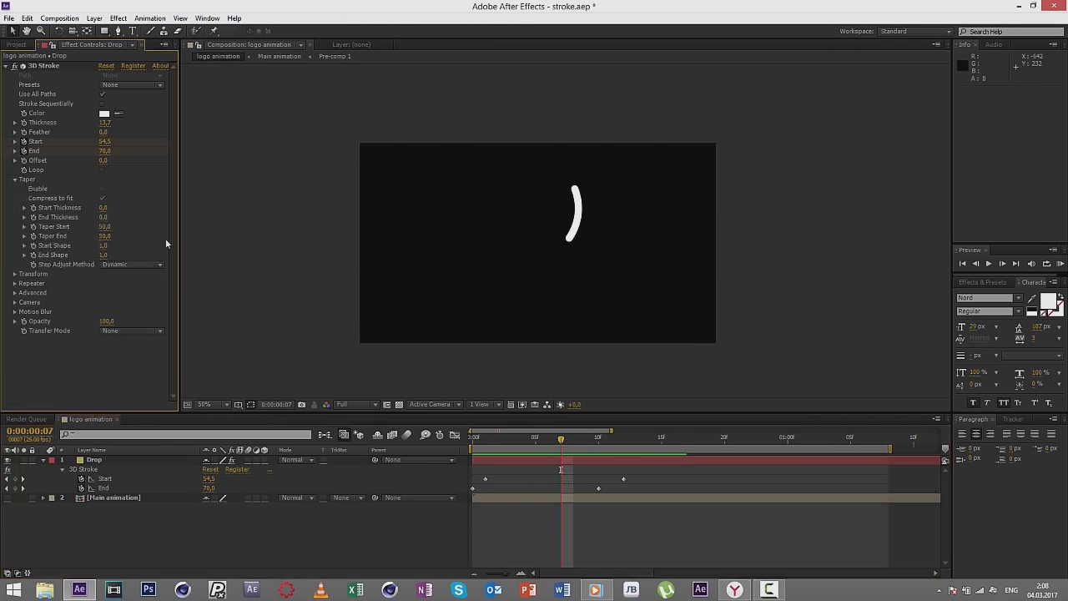
Step: Enable Taper with Start/End Thickness 23/32, Taper Start 94, Taper End 100 and Start Shape 2.2
click(103, 189)
scroll(484, 238, up, 4)
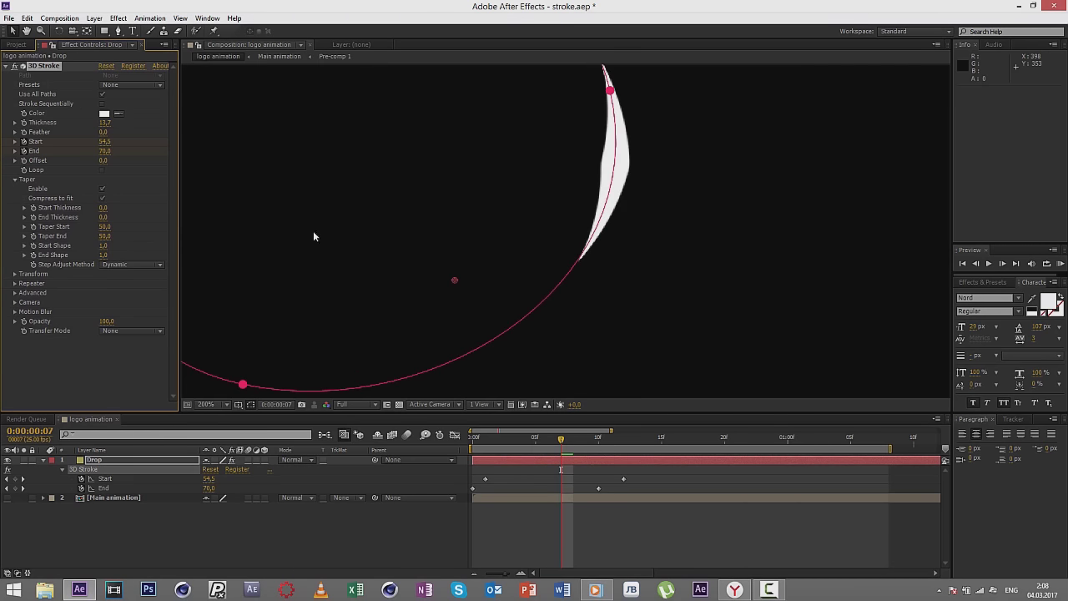
scroll(351, 289, up, 4)
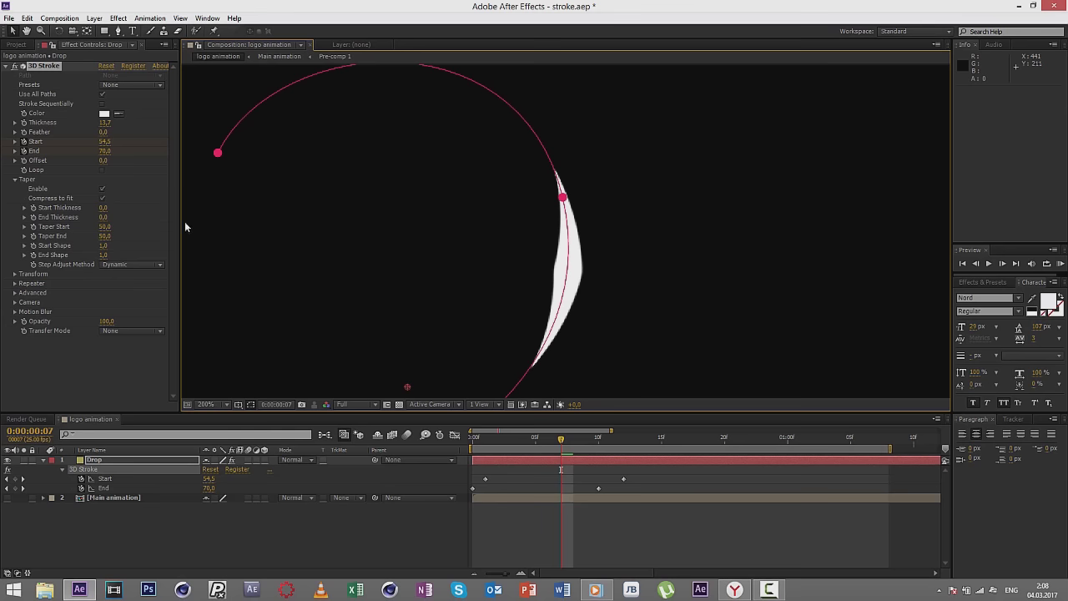
drag(104, 236, 290, 220)
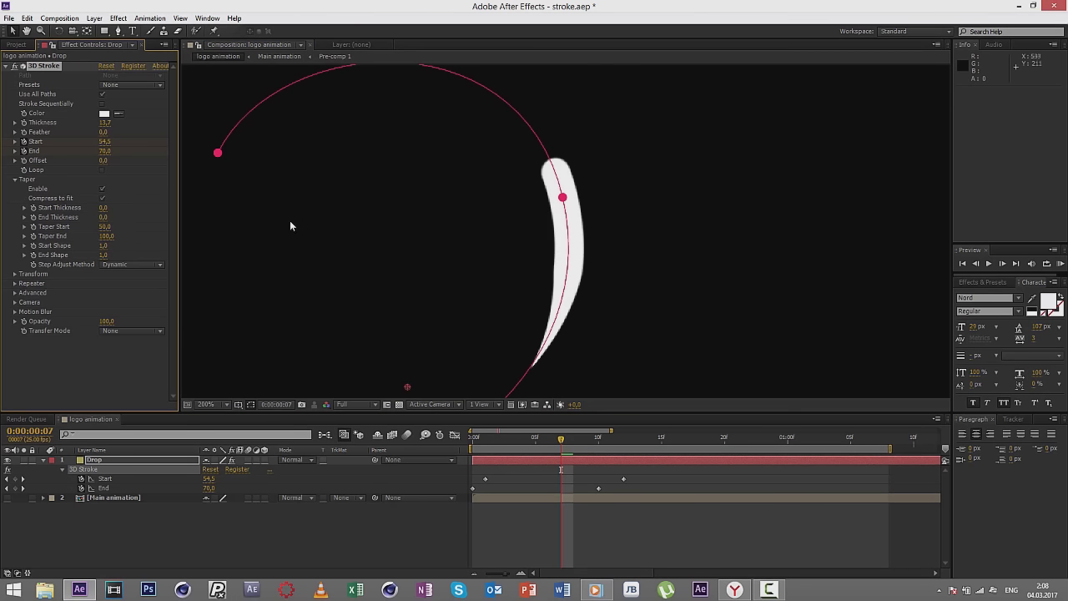
drag(104, 207, 135, 217)
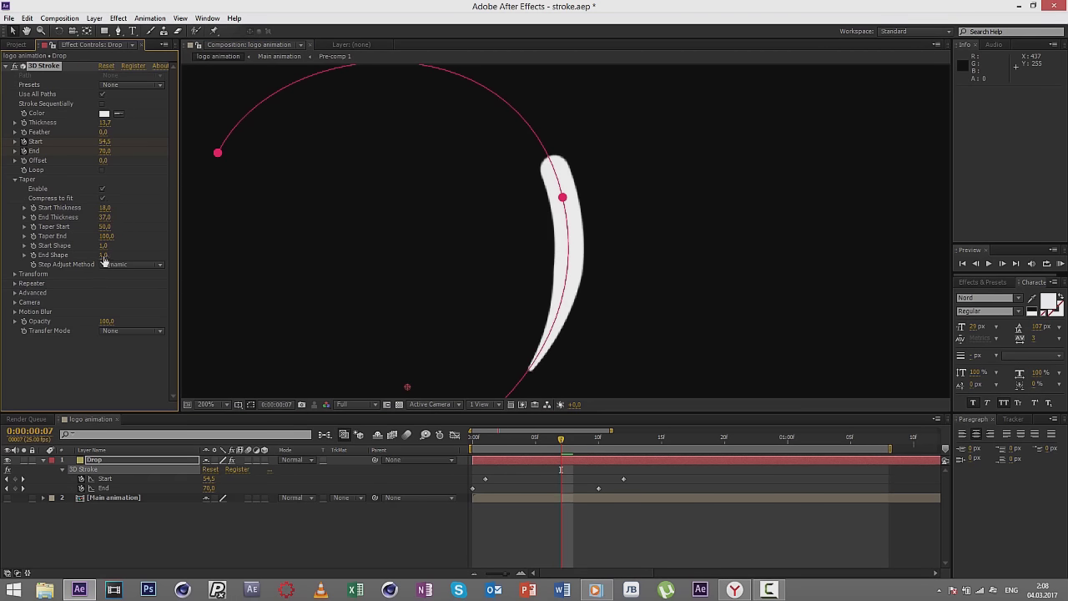
mouse_move(104, 247)
mouse_down()
mouse_move(90, 264)
mouse_move(117, 245)
mouse_move(118, 255)
mouse_up()
mouse_move(104, 217)
mouse_down()
mouse_move(83, 217)
mouse_move(117, 217)
mouse_move(109, 238)
mouse_move(133, 227)
mouse_move(68, 245)
mouse_up()
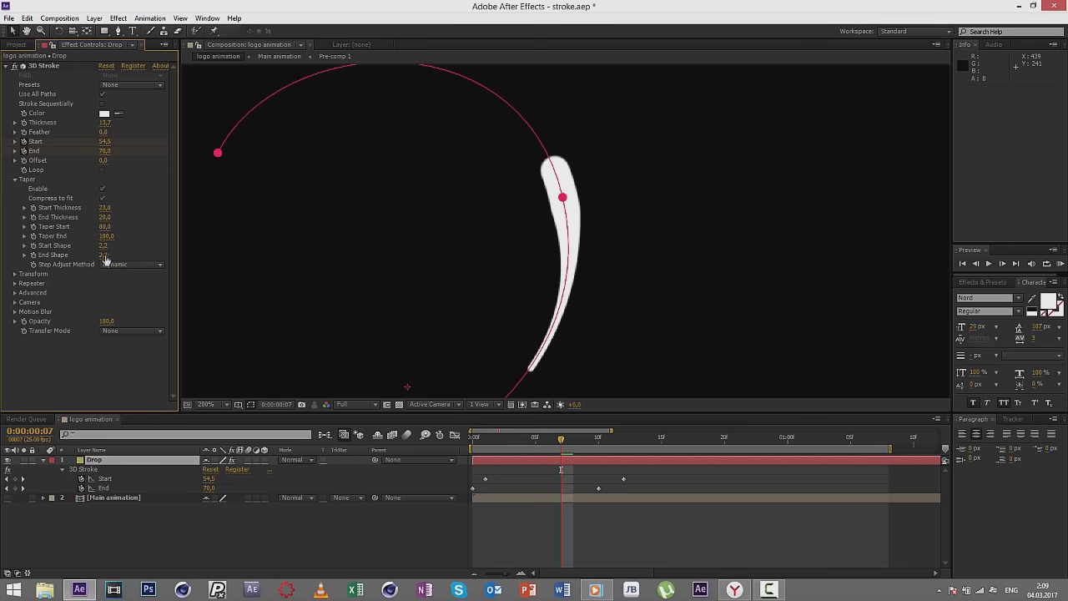
key(comma)
click(877, 265)
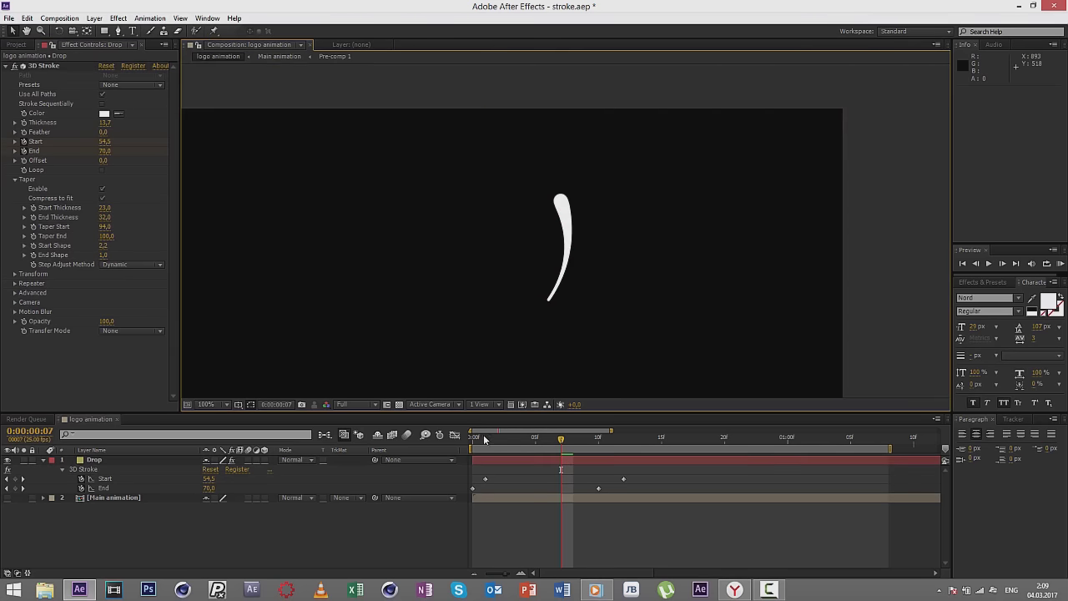
Step: Shift the last Start keyframe from frame 12 to 11, so frame 7 reads Start 60.0
drag(477, 436, 565, 419)
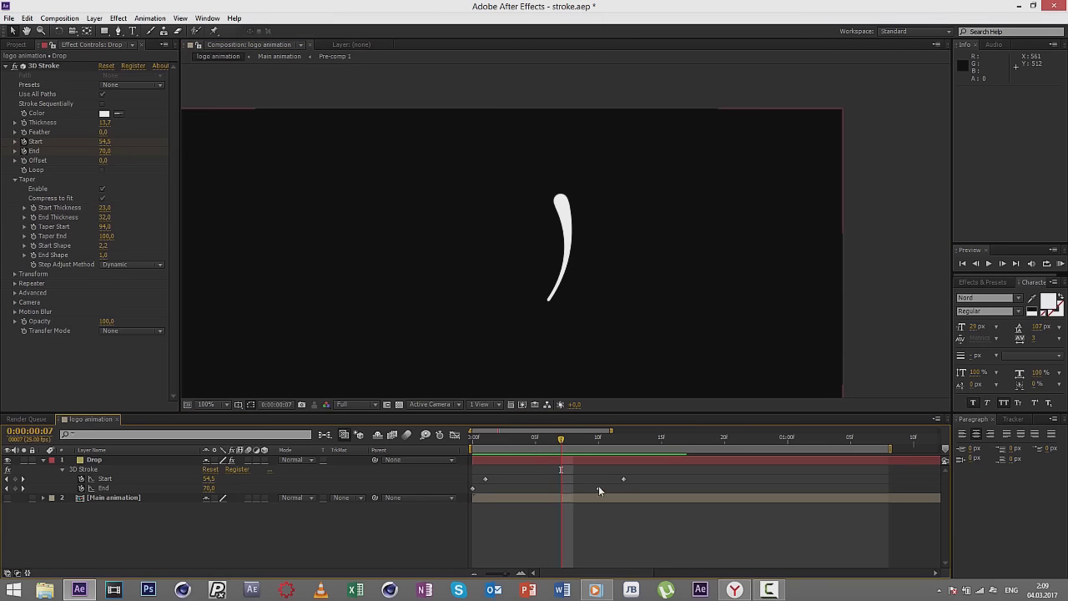
drag(624, 480, 619, 483)
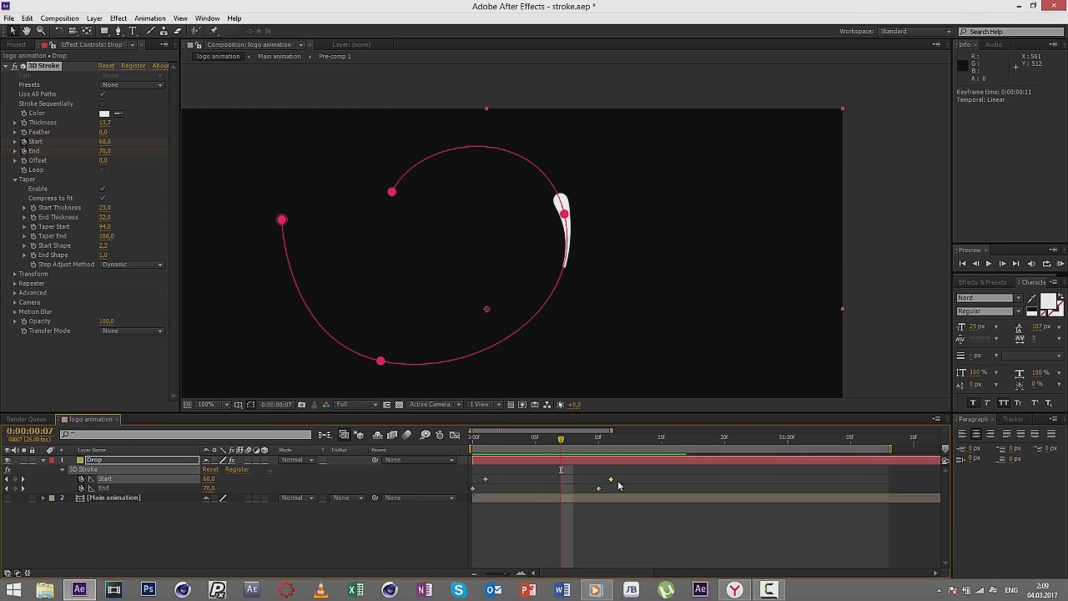
click(924, 329)
click(611, 479)
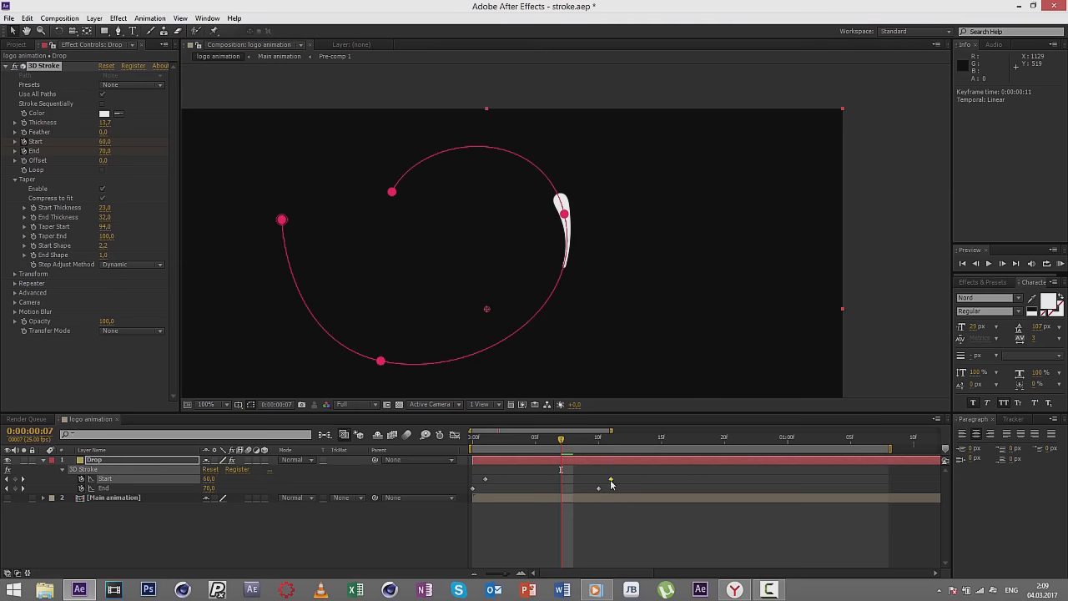
right_click(611, 480)
click(500, 491)
click(500, 490)
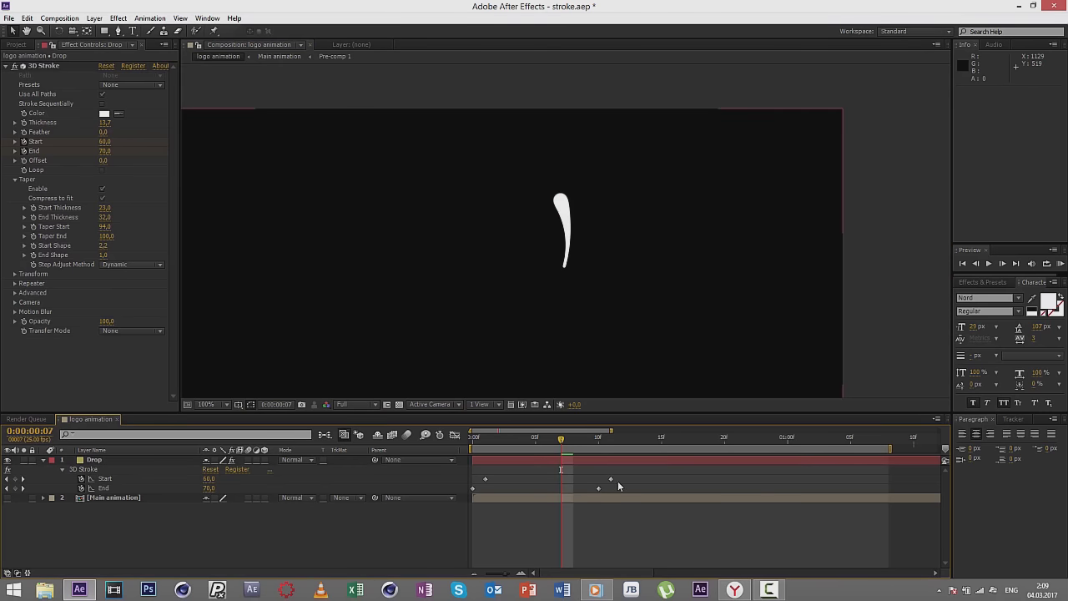
click(500, 483)
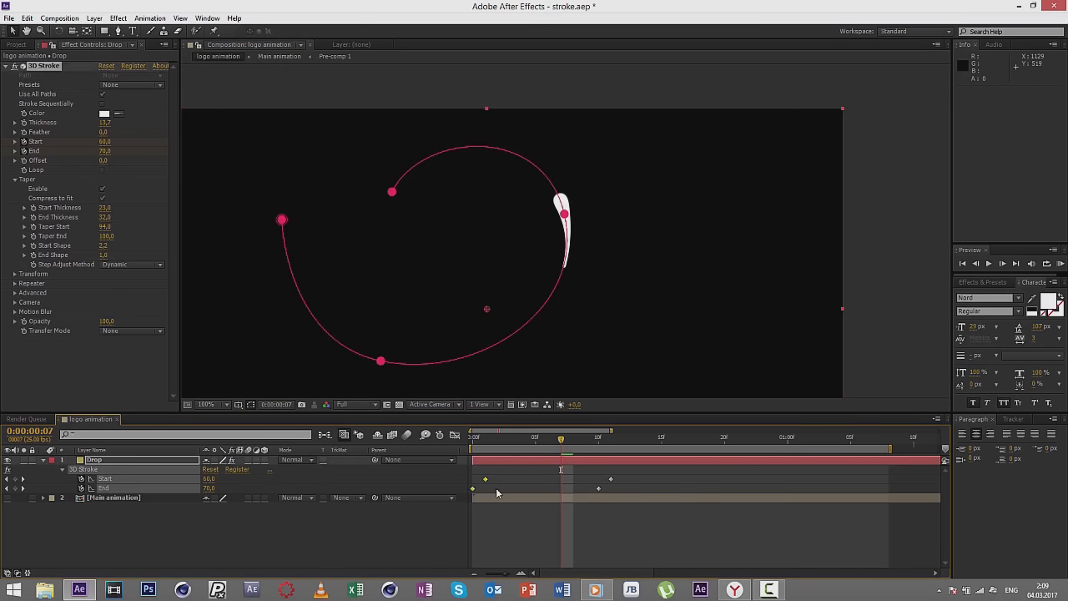
click(500, 492)
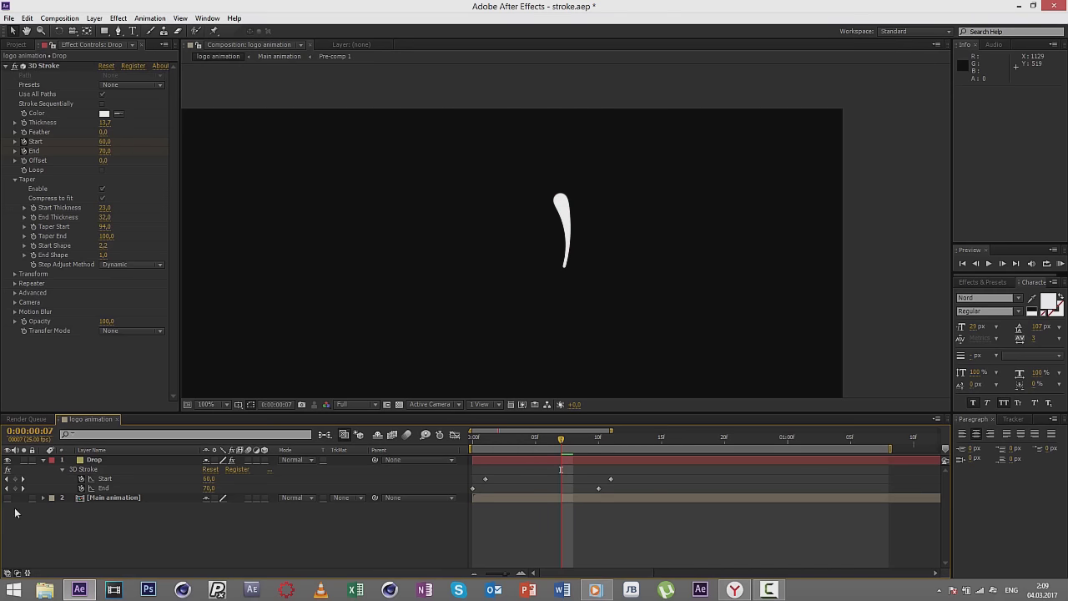
Step: Make Main animation visible and slide its In point to frame 10, checking the handoff at frame 11
click(8, 497)
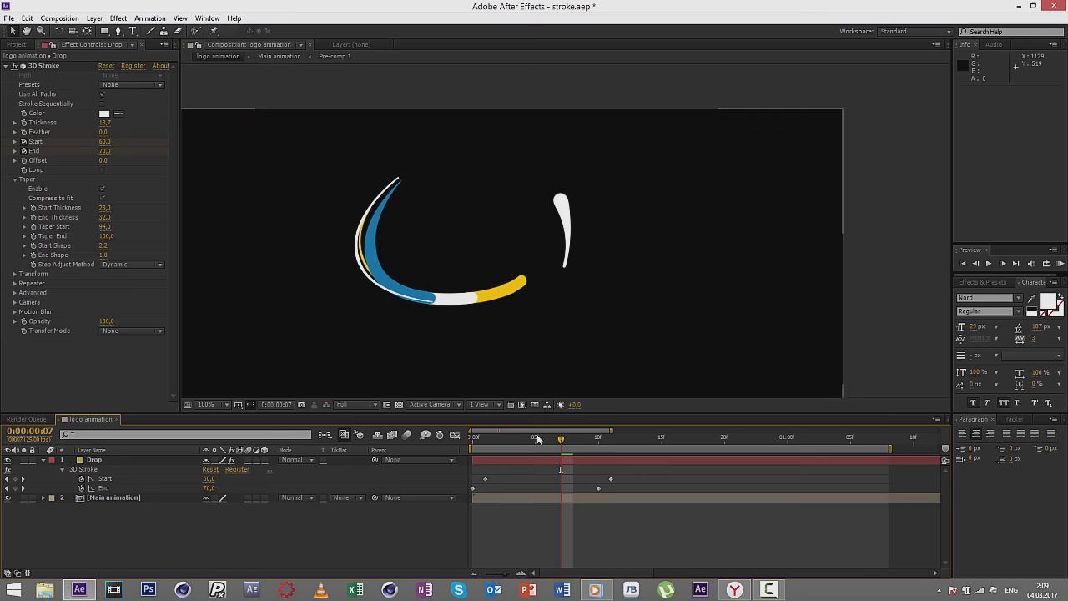
click(519, 497)
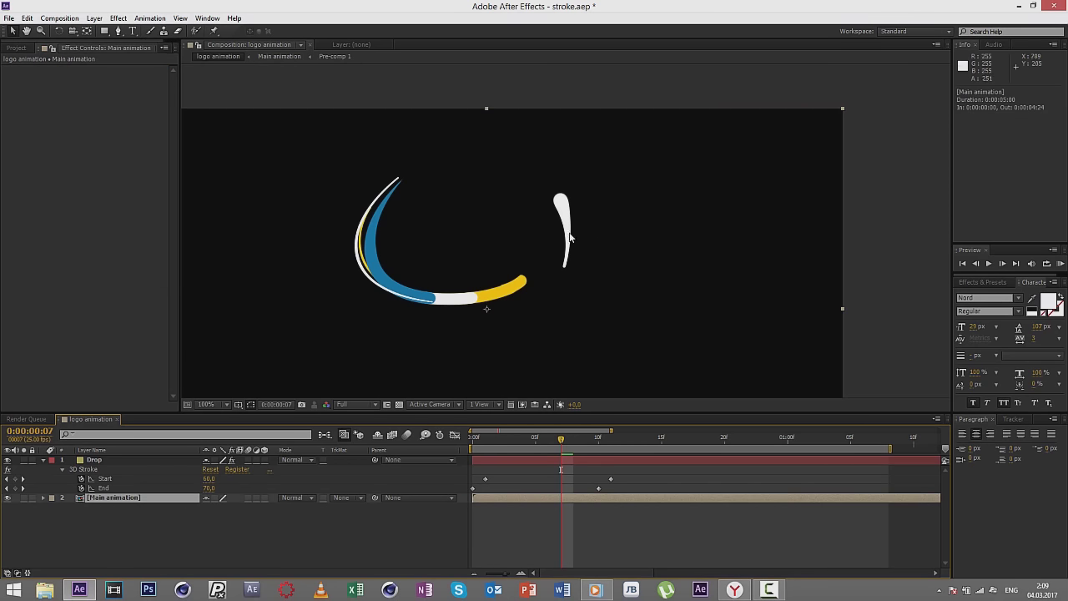
drag(521, 497, 650, 505)
drag(554, 440, 617, 454)
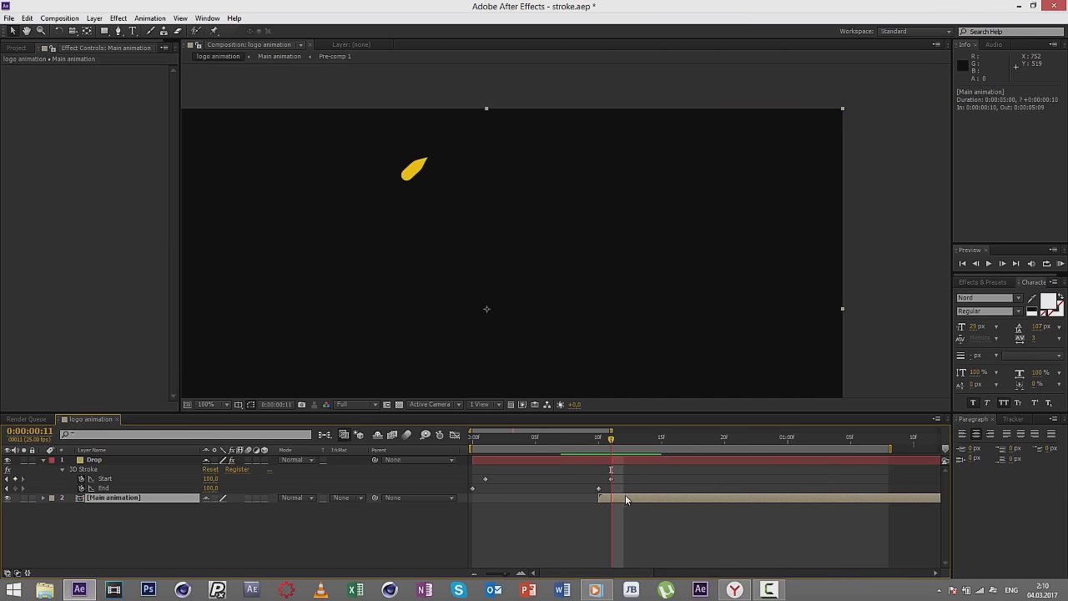
mouse_move(625, 497)
mouse_down()
mouse_move(637, 500)
mouse_move(626, 494)
mouse_up()
drag(586, 440, 632, 442)
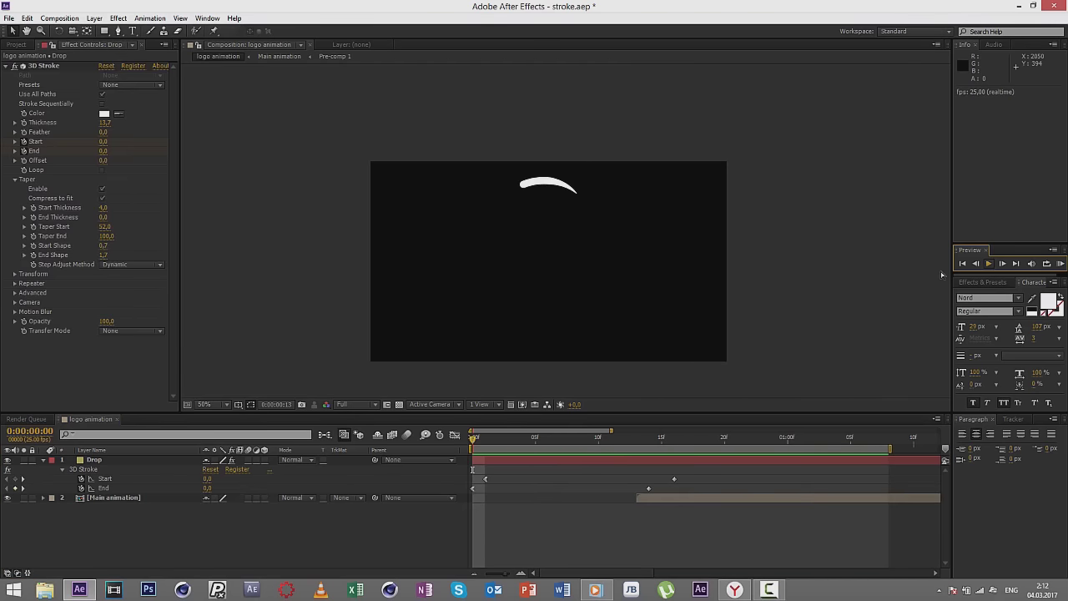
Step: Preview the drop leading into the S logo, zoom the timeline out to whole seconds, and play in real time
key(space)
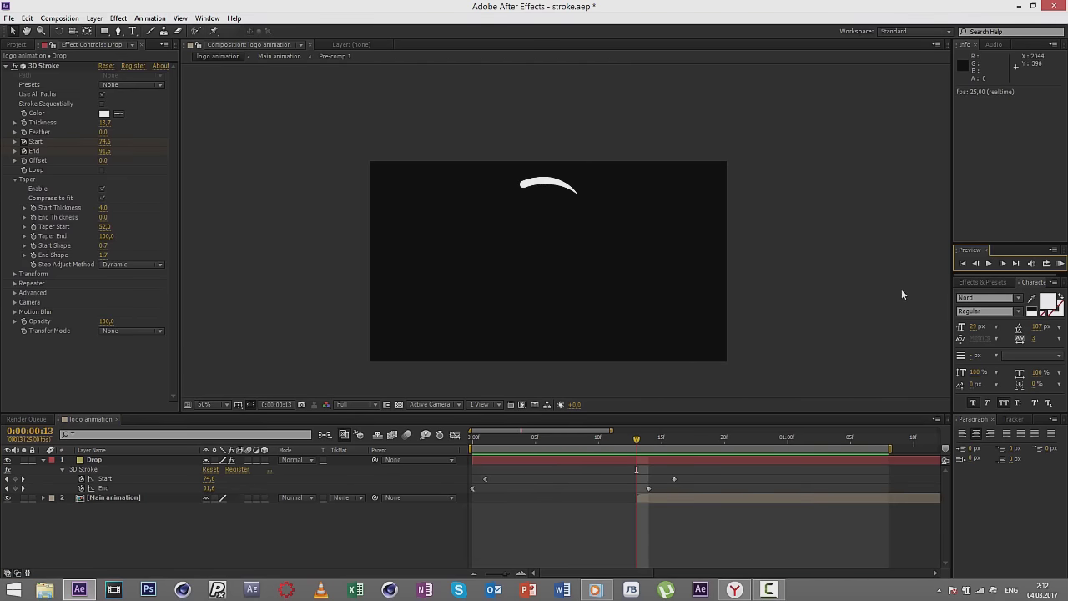
key(space)
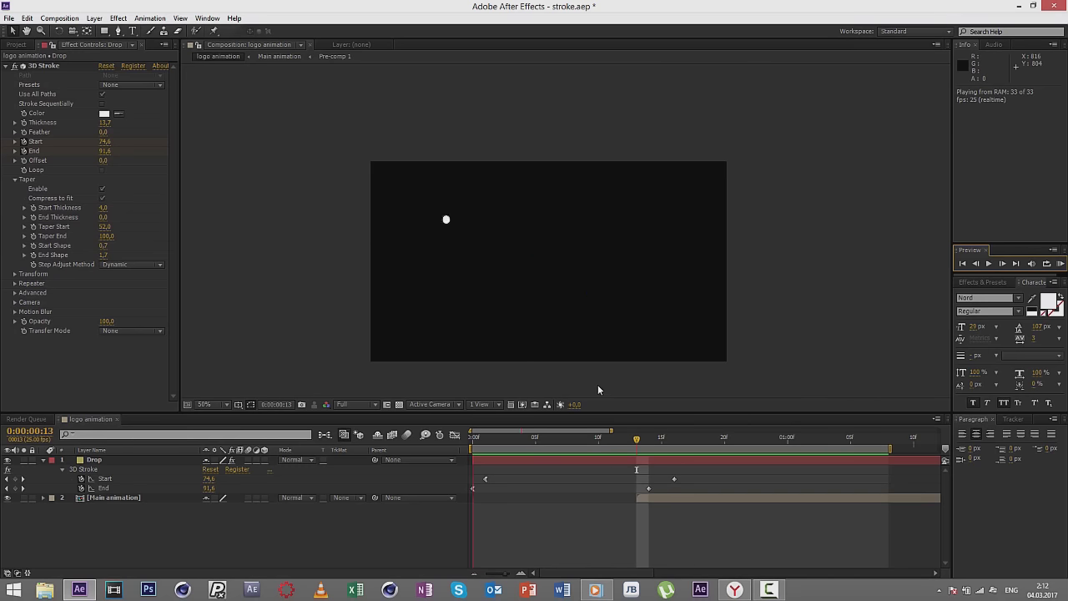
key(space)
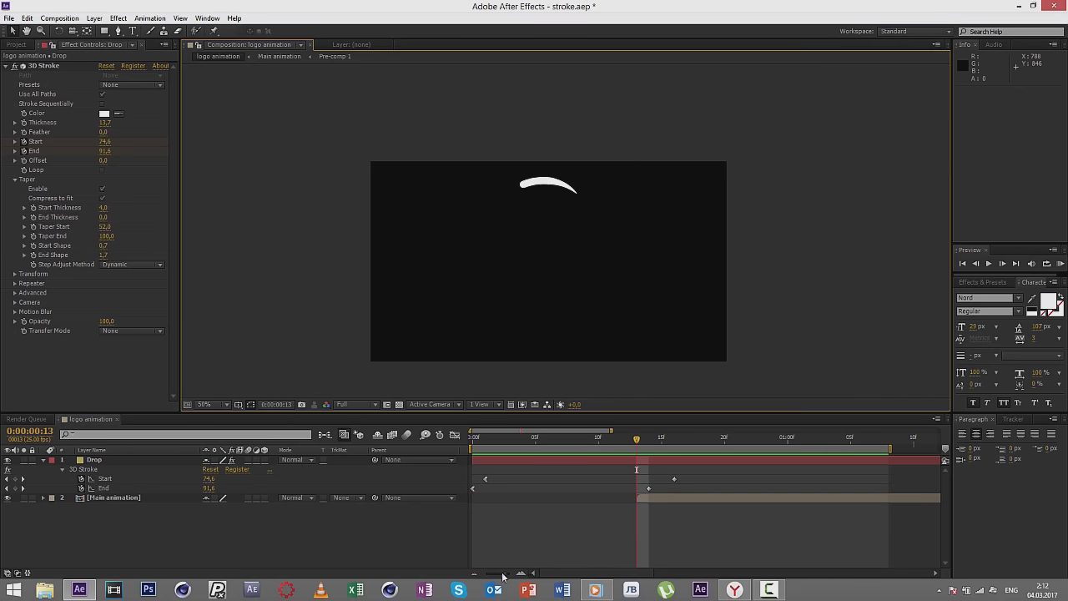
drag(612, 431, 801, 344)
click(990, 265)
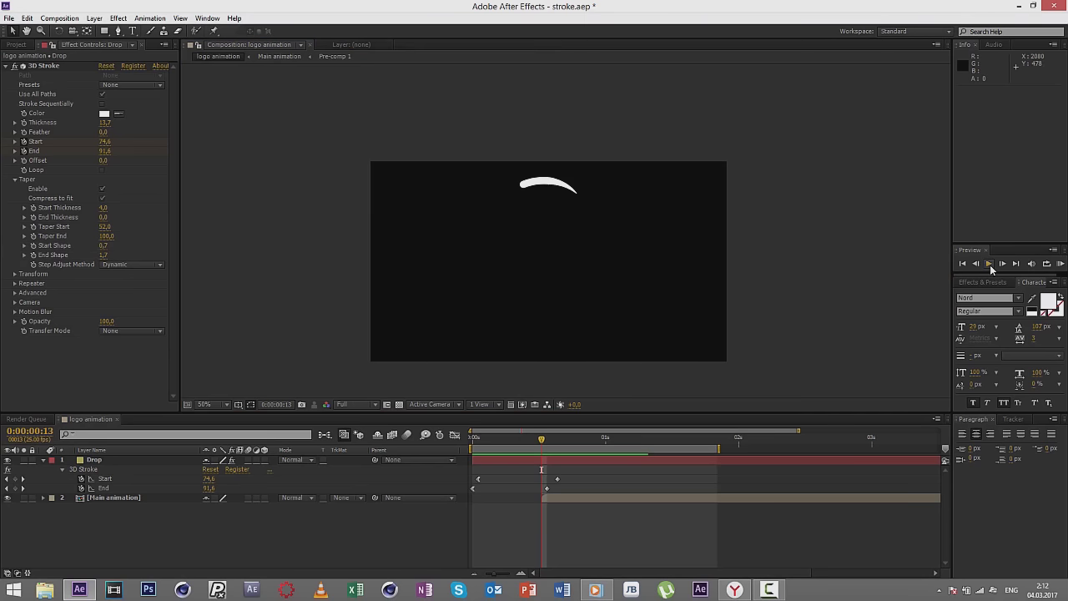
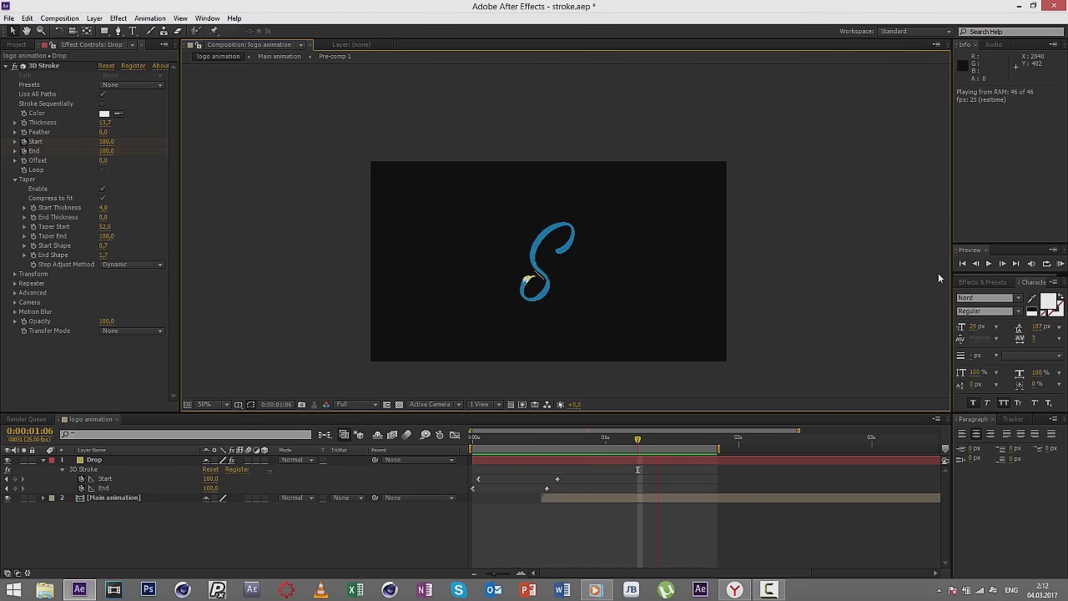
Step: Stop the preview and scrub through the S-shaped Drop stroke's draw-on animation
key(space)
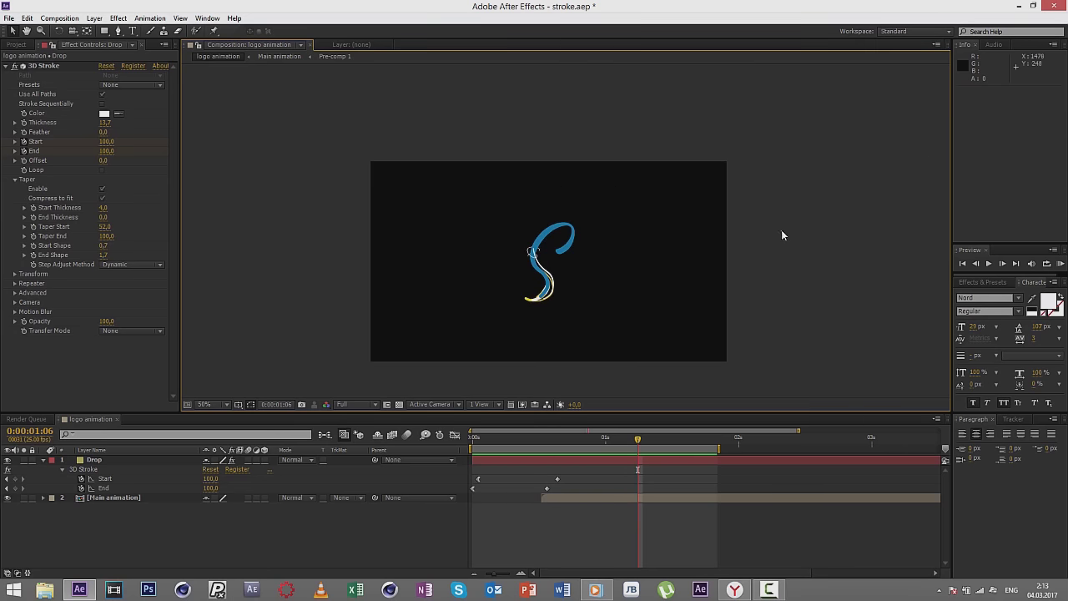
mouse_move(471, 442)
mouse_down()
mouse_move(690, 416)
mouse_move(590, 432)
mouse_up()
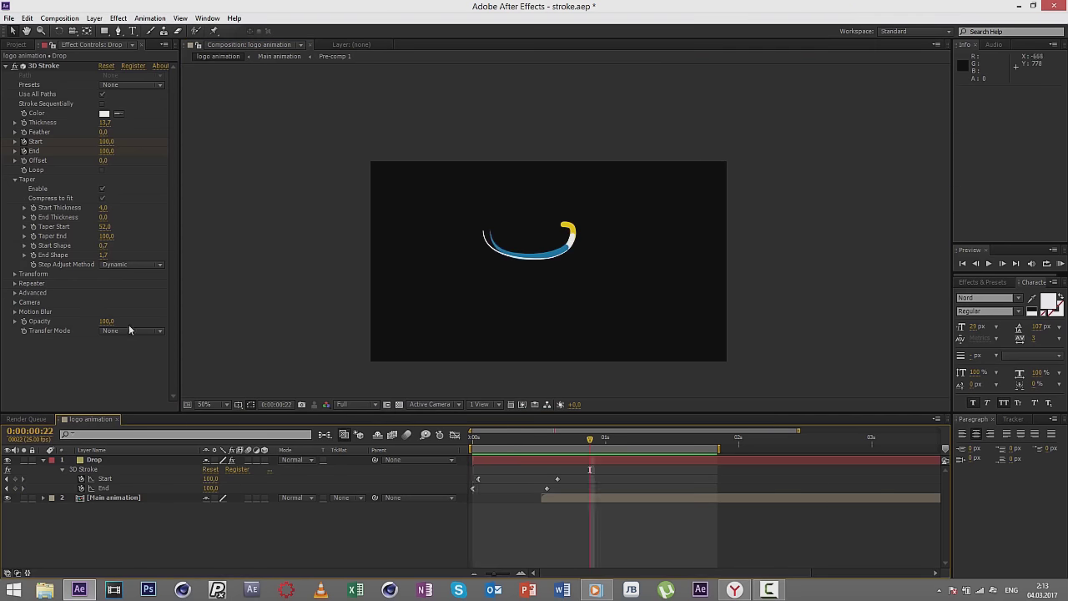
Step: Add logo.eps from the Project panel as the top layer of the logo animation comp
click(13, 46)
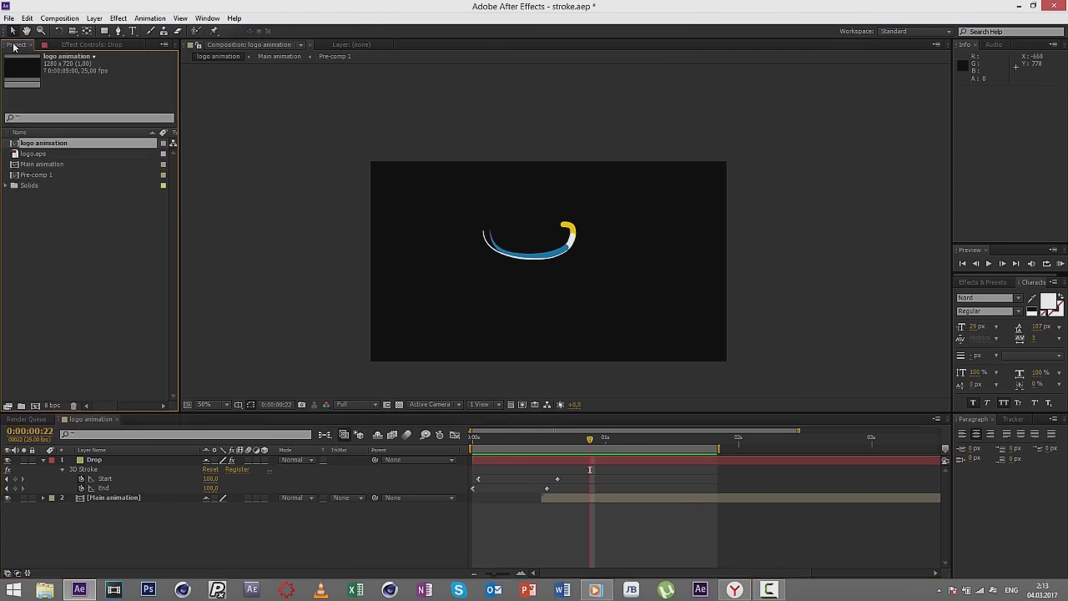
click(37, 155)
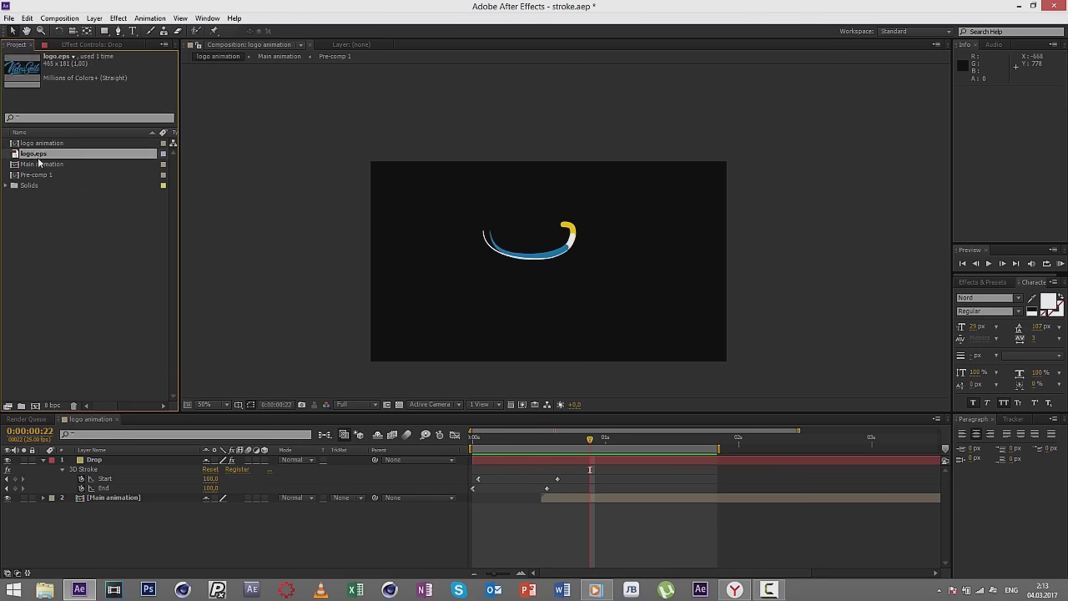
drag(36, 155, 92, 445)
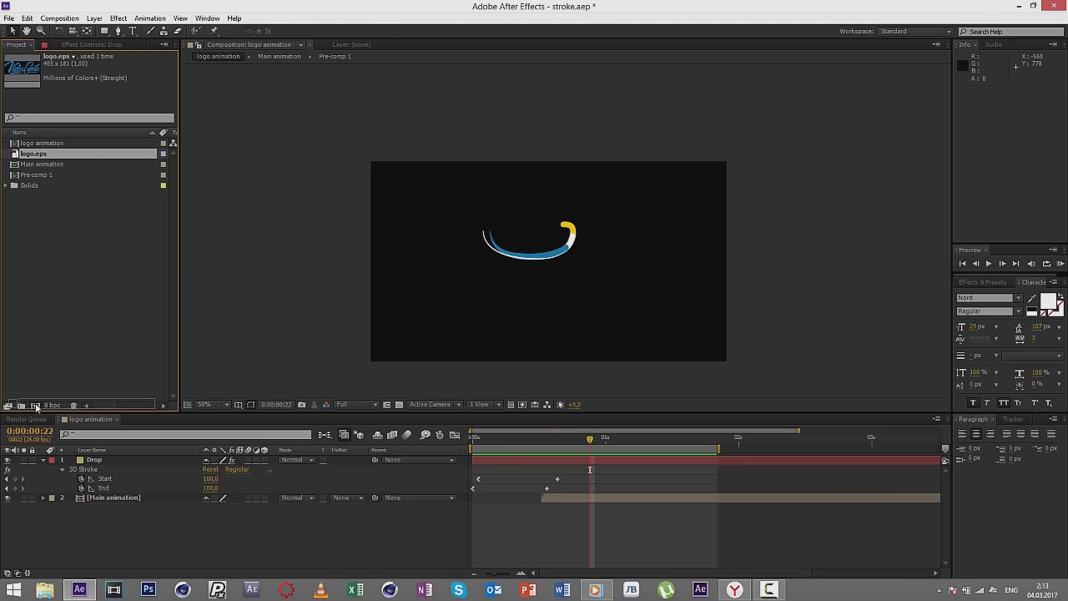
drag(92, 445, 93, 462)
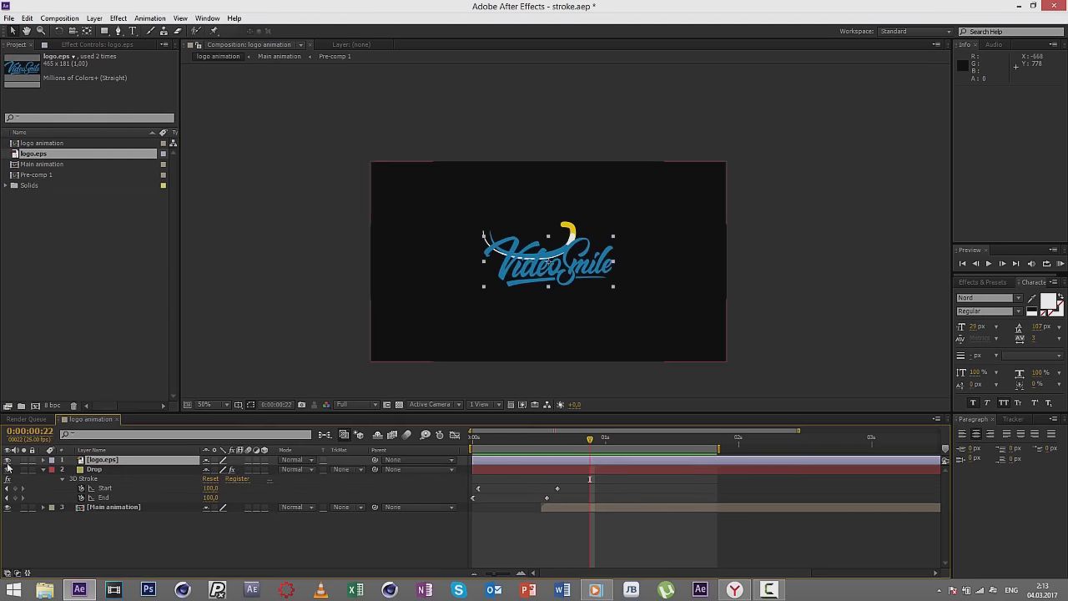
Step: Hide the Drop and Main animation layers and scale logo.eps up to 167%
click(7, 507)
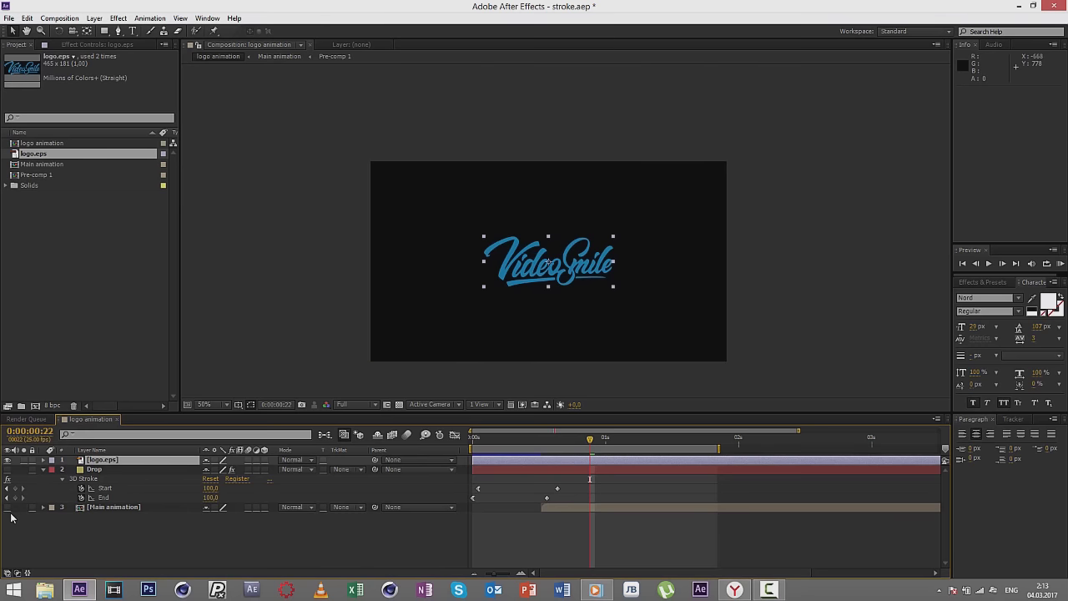
click(10, 514)
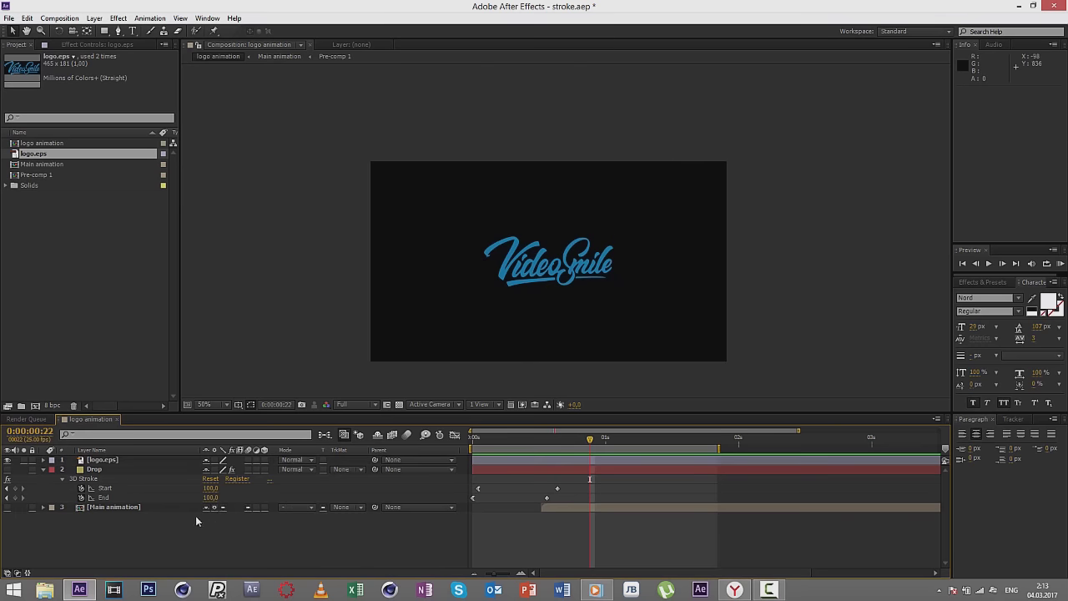
key(s)
click(117, 460)
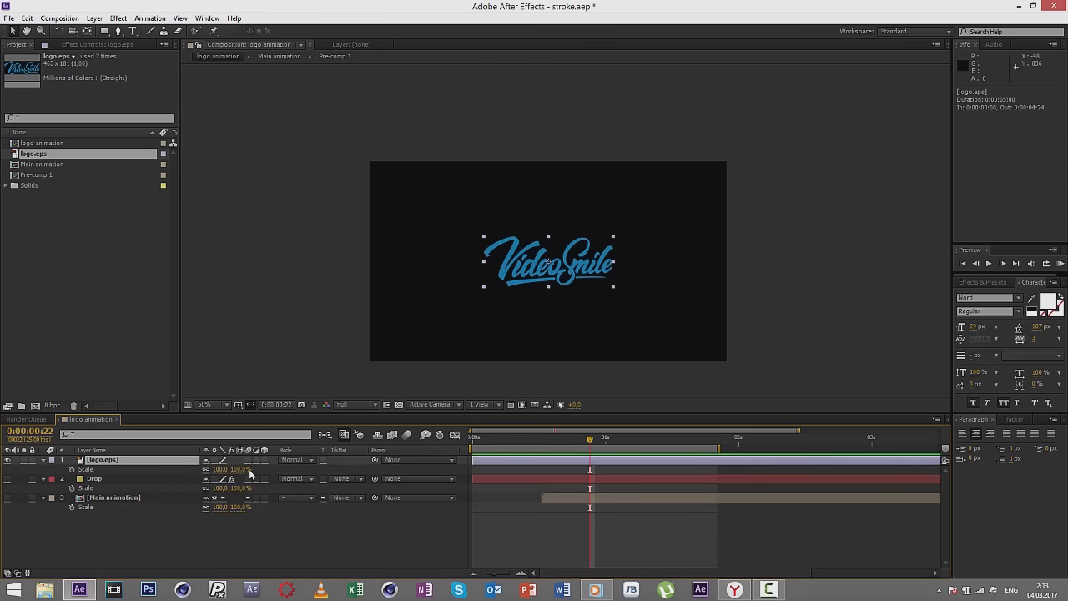
mouse_move(219, 469)
mouse_down()
mouse_move(292, 469)
mouse_move(267, 469)
mouse_up()
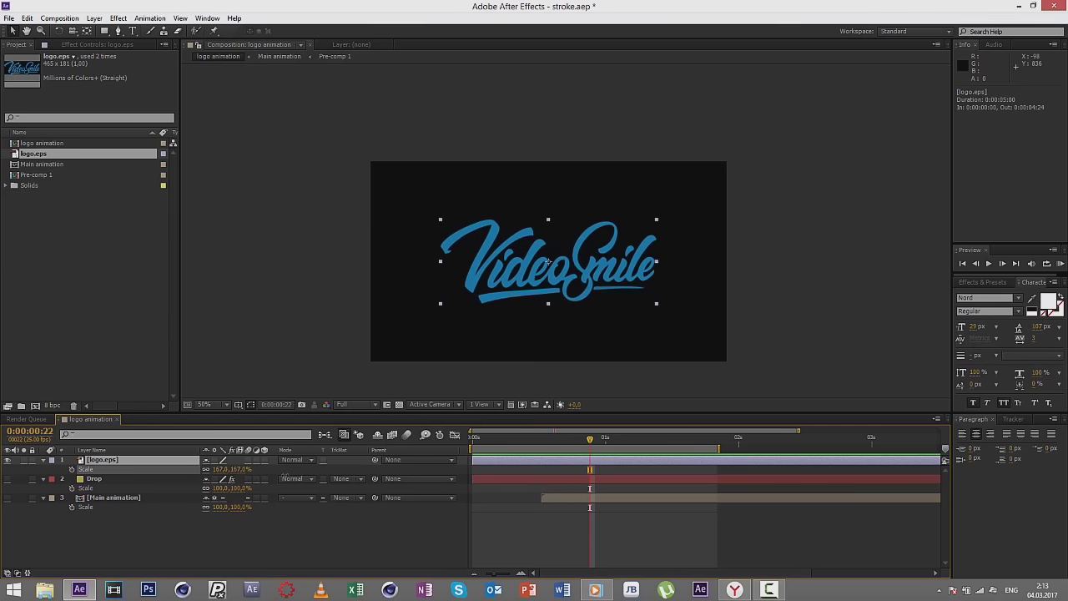
click(753, 308)
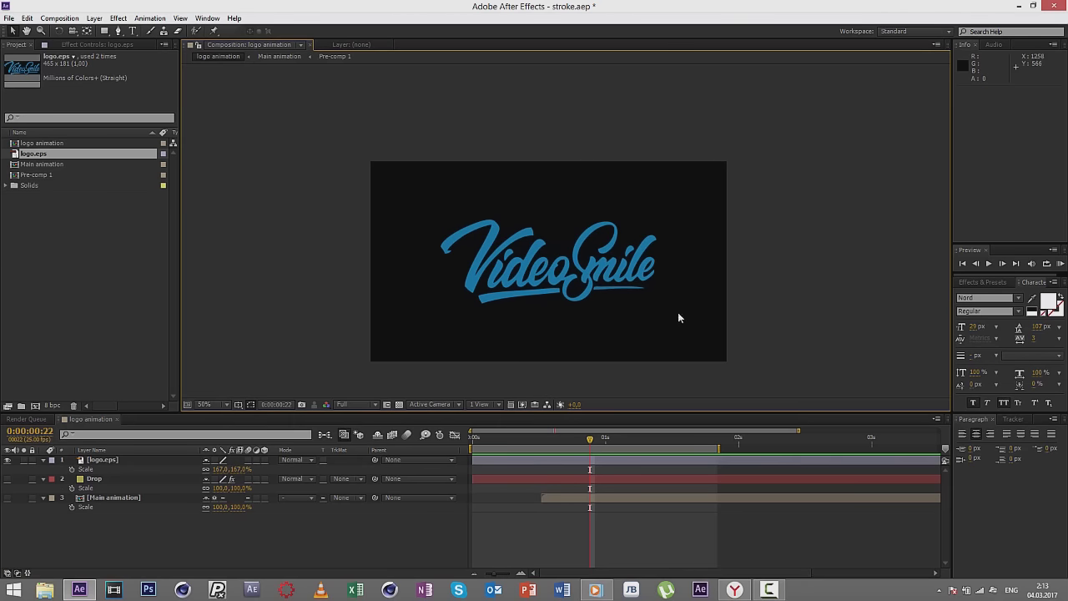
key(period)
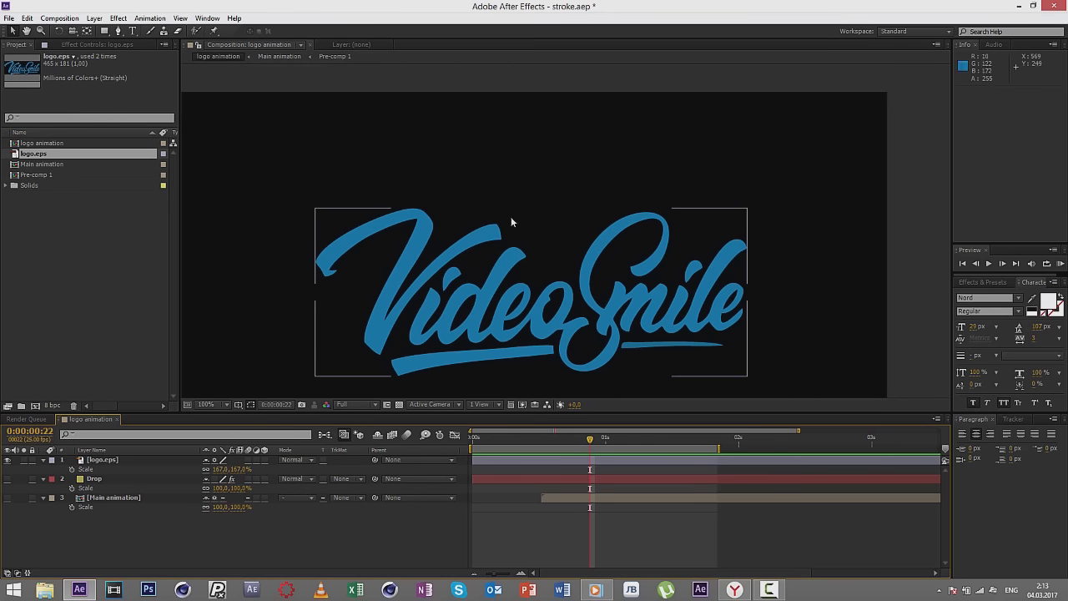
key(comma)
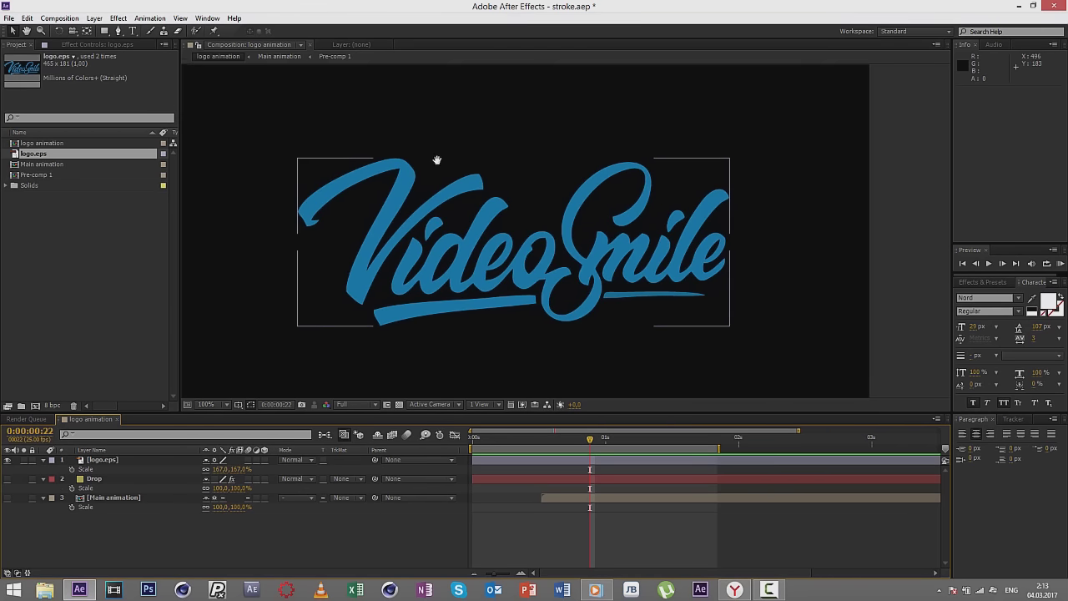
click(870, 245)
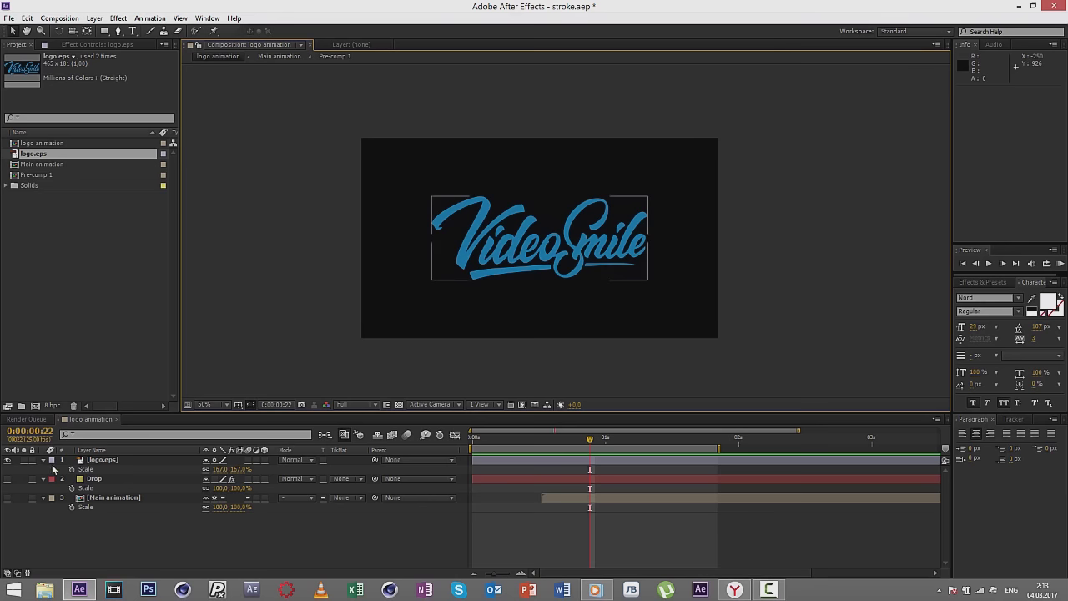
click(634, 250)
key(period)
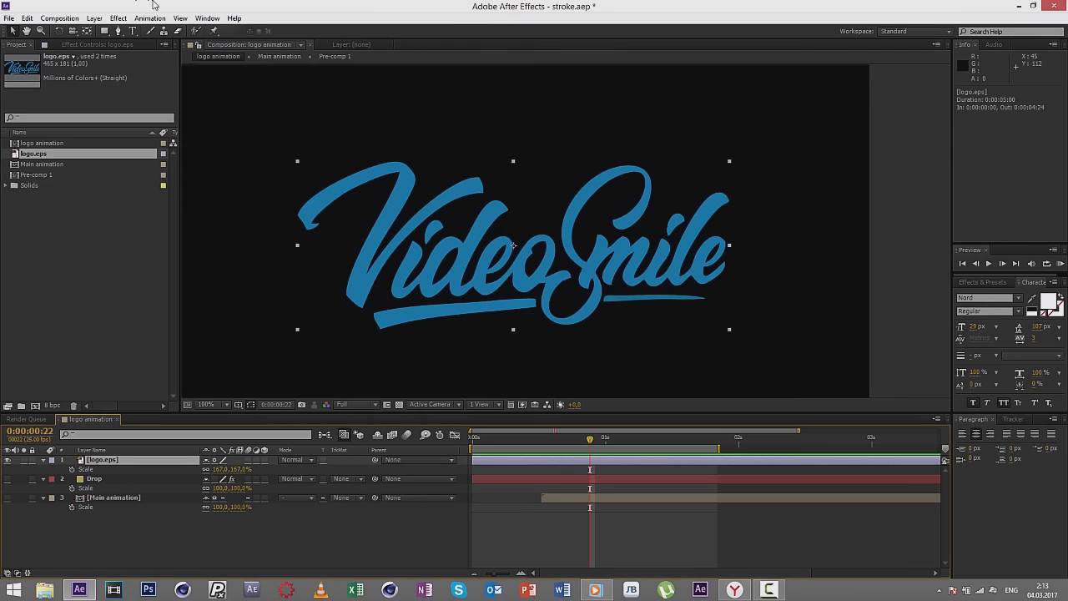
click(94, 18)
mouse_move(151, 37)
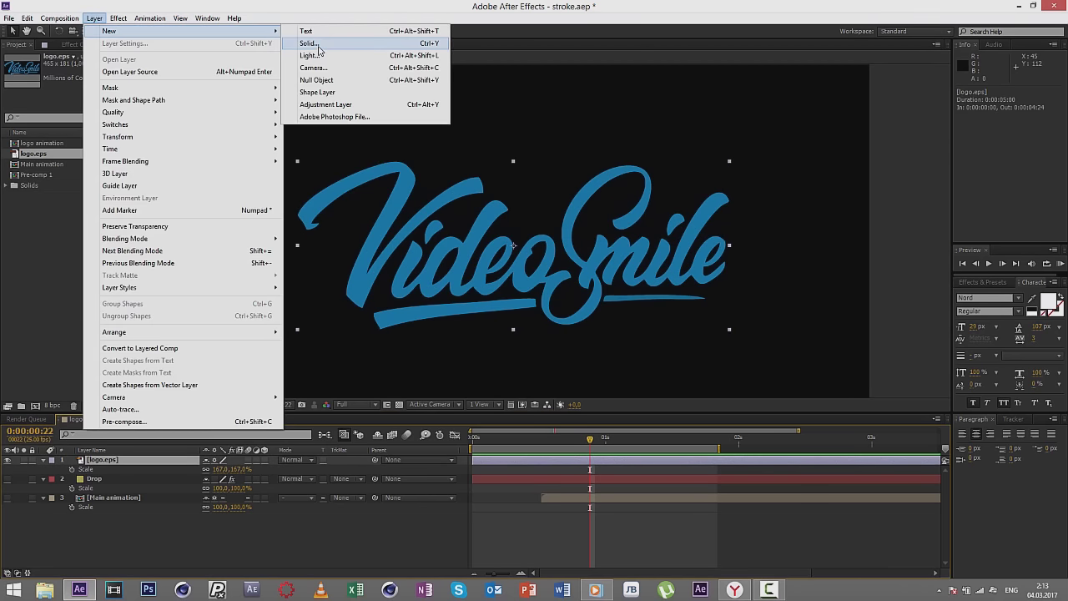
Step: Create a new solid layer and apply the 3D Stroke effect to it
click(309, 43)
click(269, 372)
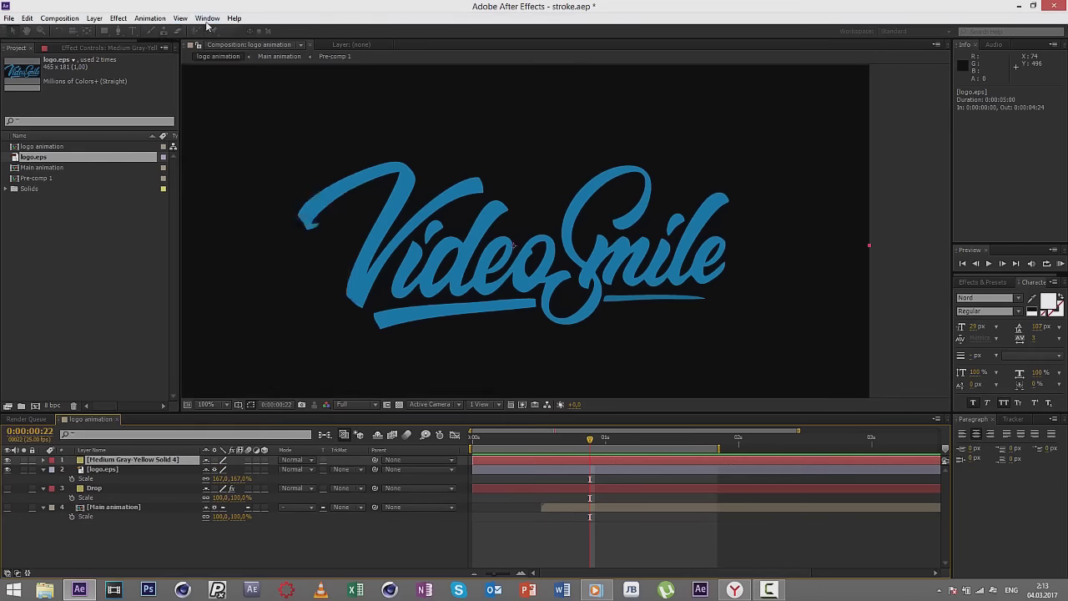
click(117, 18)
mouse_move(321, 84)
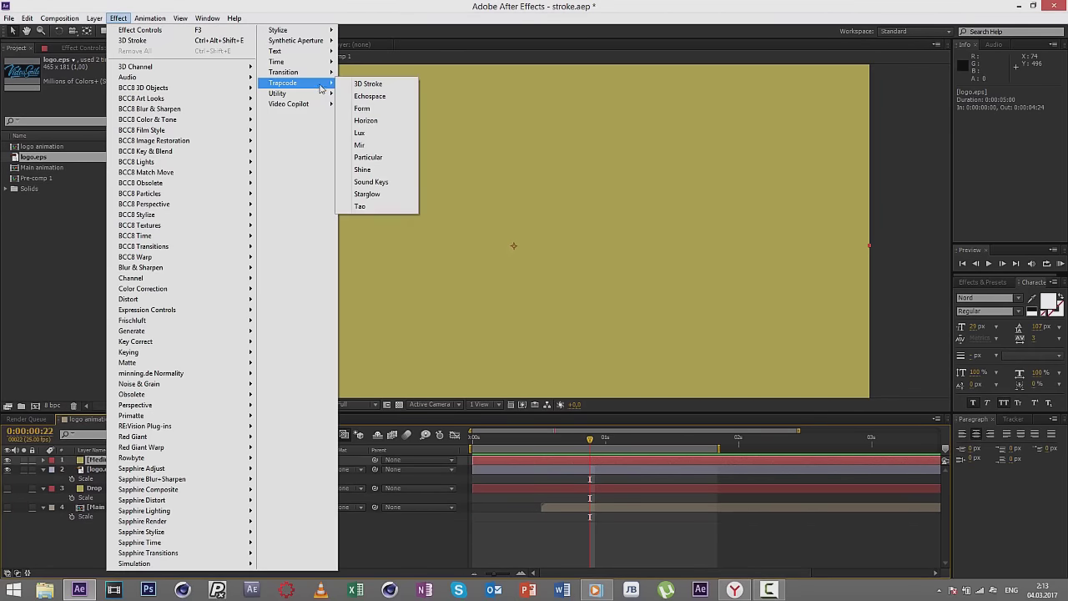
click(358, 85)
scroll(520, 198, up, 3)
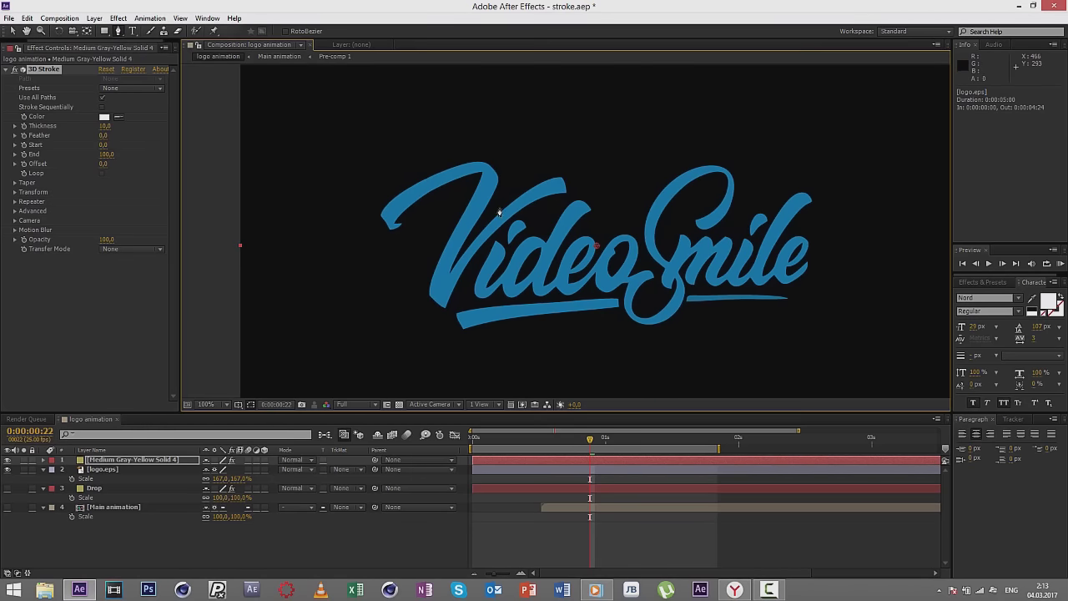
scroll(475, 210, up, 2)
scroll(543, 169, left, 1)
scroll(326, 195, left, 3)
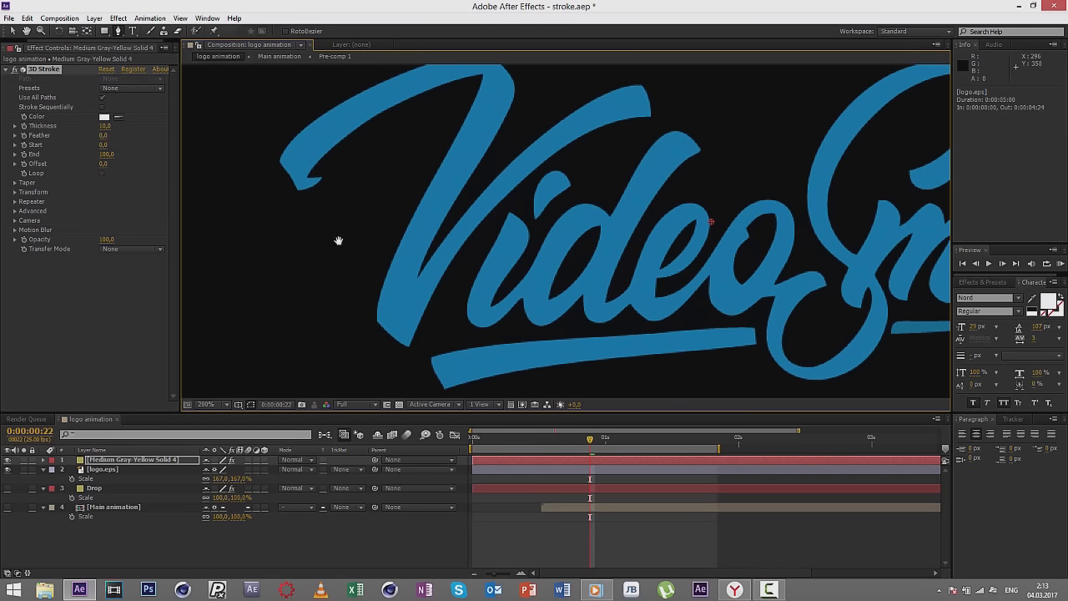
scroll(339, 241, left, 1)
scroll(453, 284, down, 2)
Step: Draw a curved mask path on the solid along the V stroke and scrub to check it
click(309, 187)
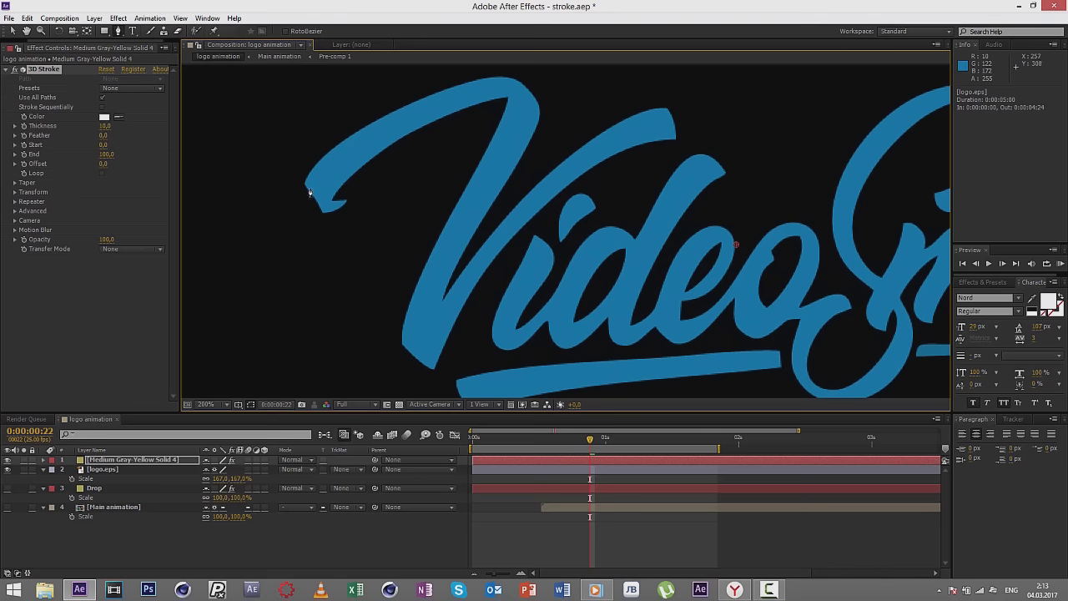
drag(531, 86, 578, 101)
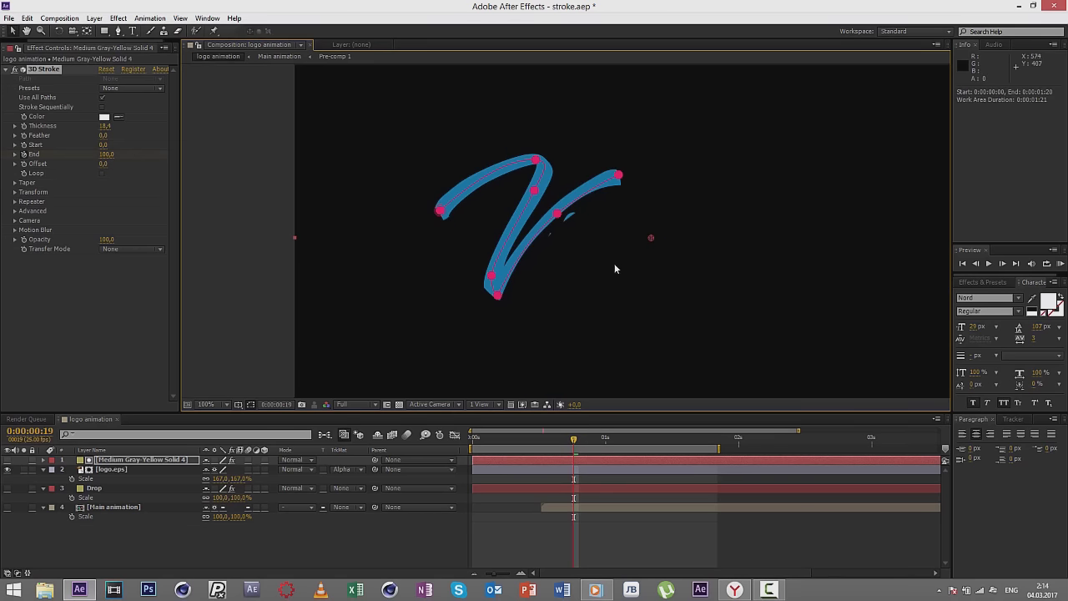
key(comma)
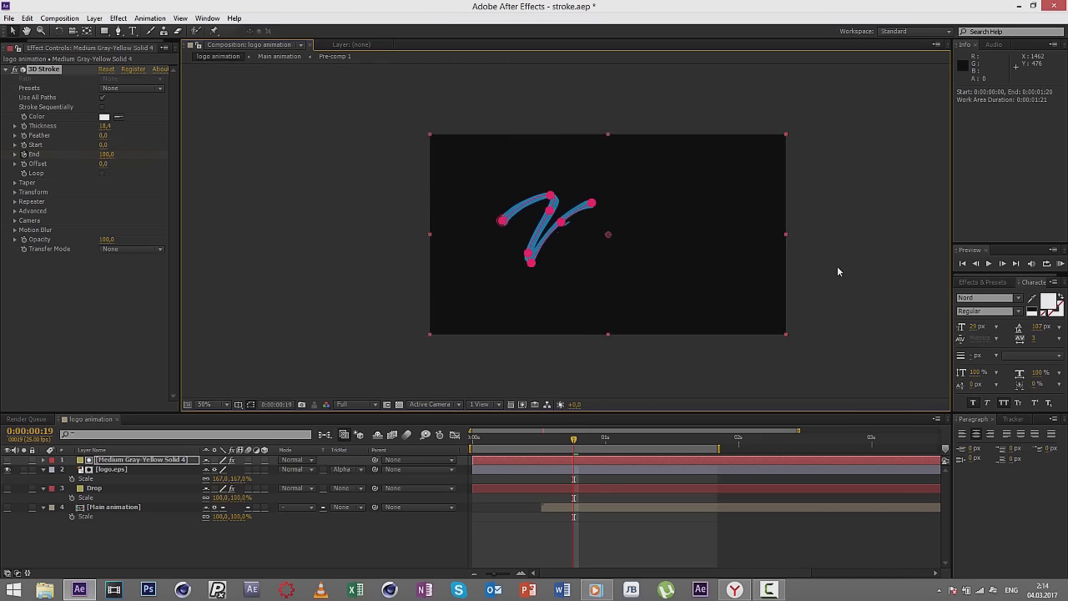
click(837, 271)
key(period)
key(period)
click(477, 438)
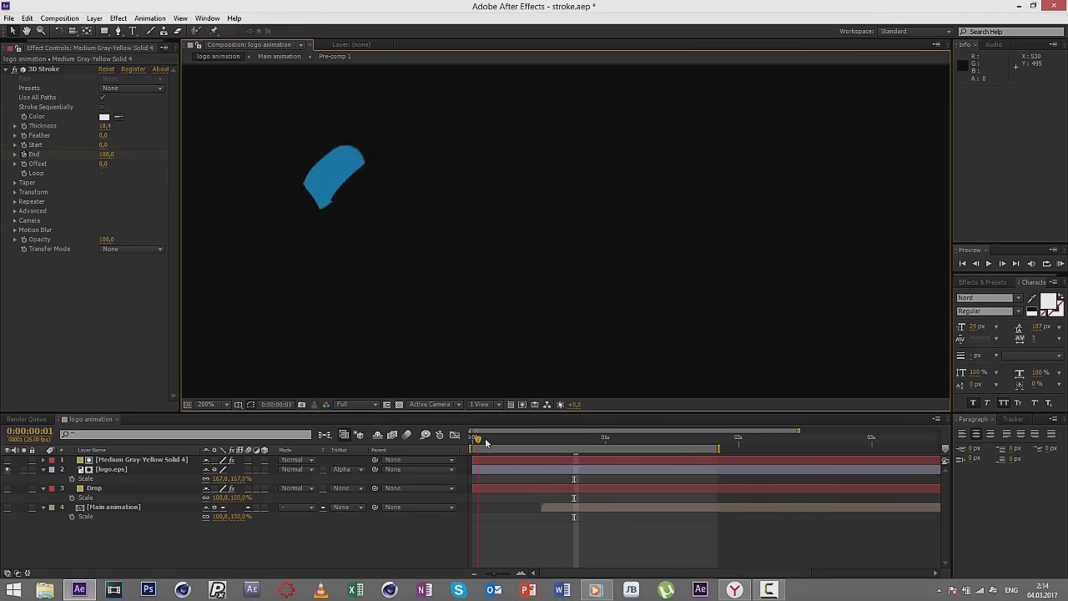
drag(485, 437, 536, 433)
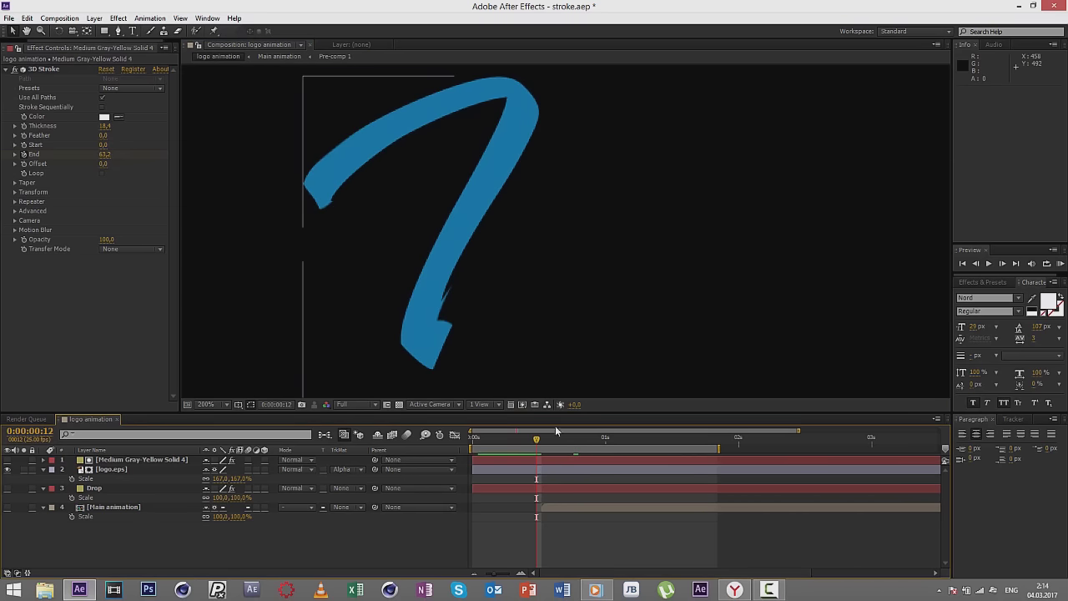
Step: Nudge the mask point near the V's base slightly right so the stroke fits the logo
click(123, 469)
click(130, 460)
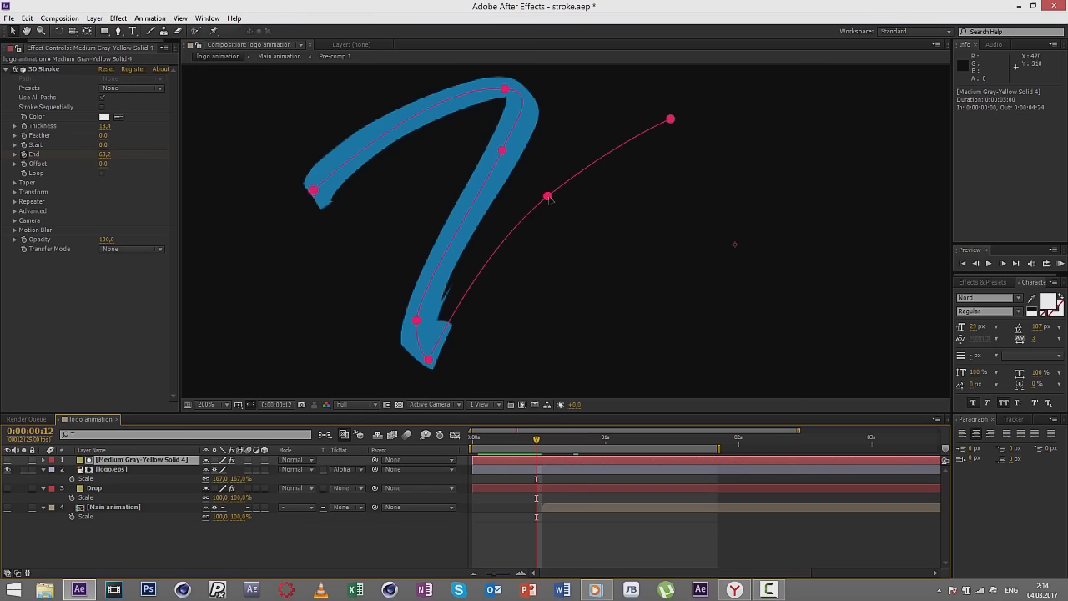
click(417, 321)
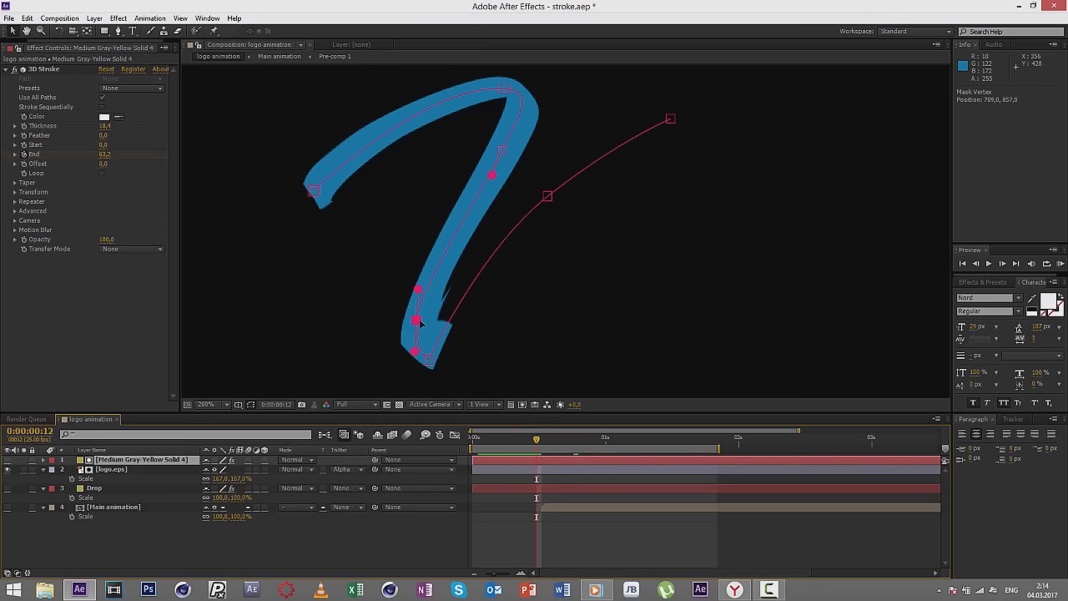
drag(422, 323, 425, 324)
click(606, 305)
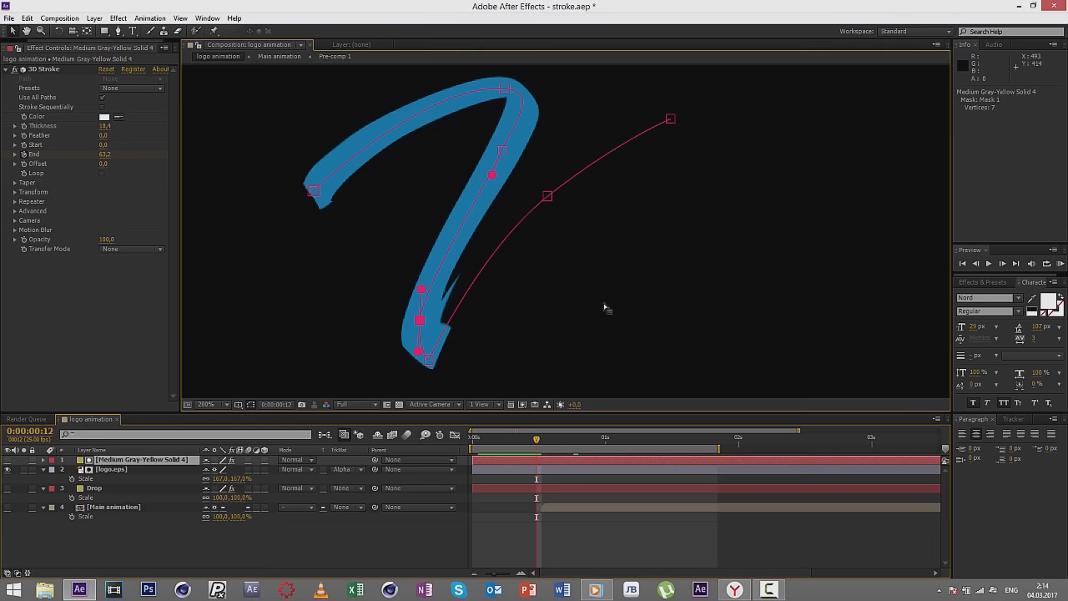
key(comma)
key(comma)
key(comma)
key(comma)
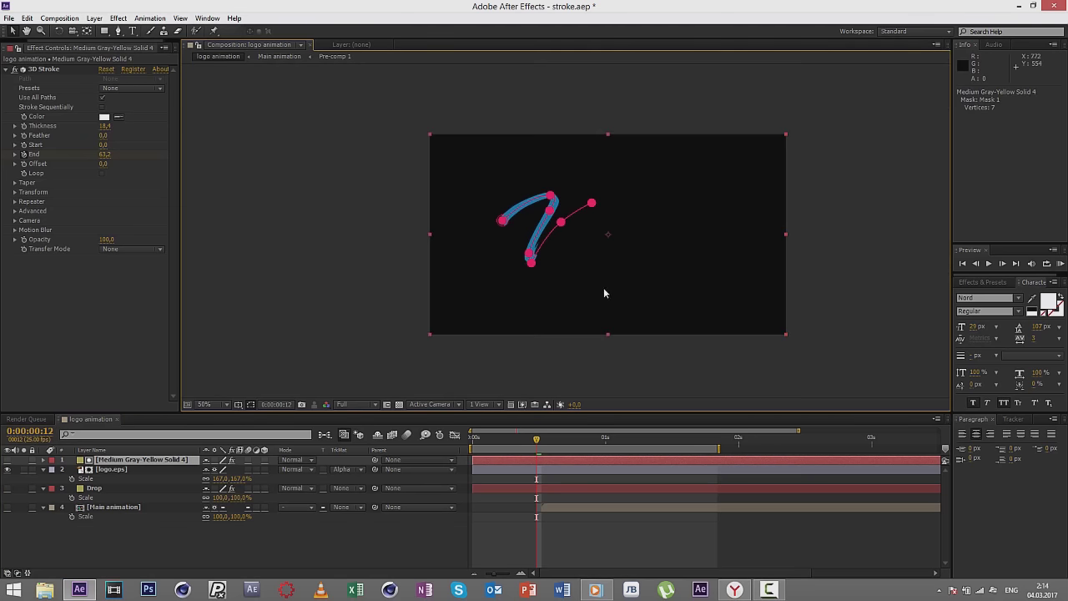
click(370, 274)
key(period)
key(period)
key(period)
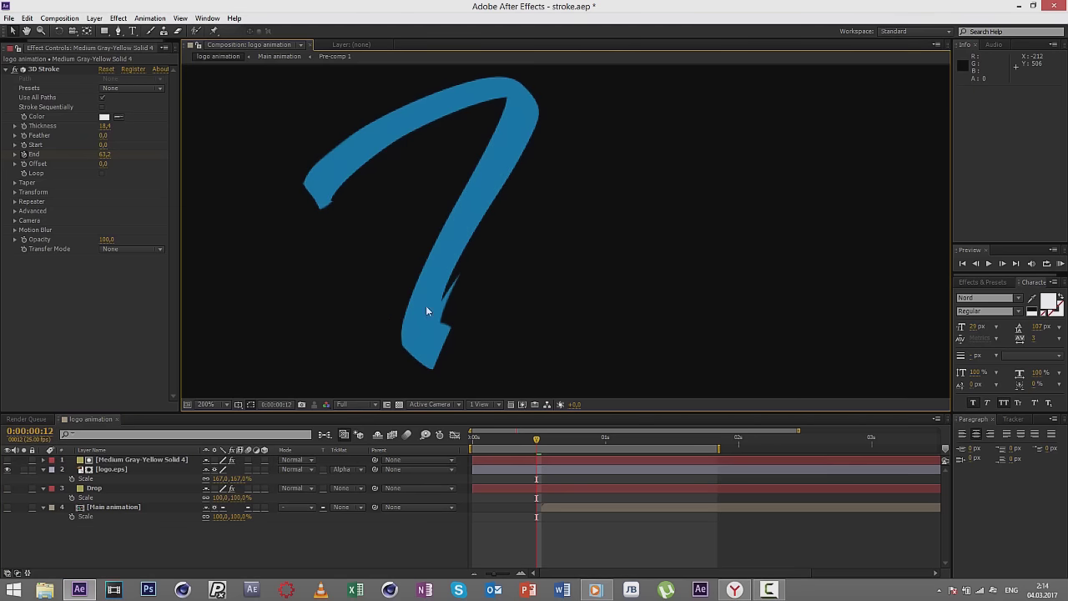
drag(478, 439, 584, 426)
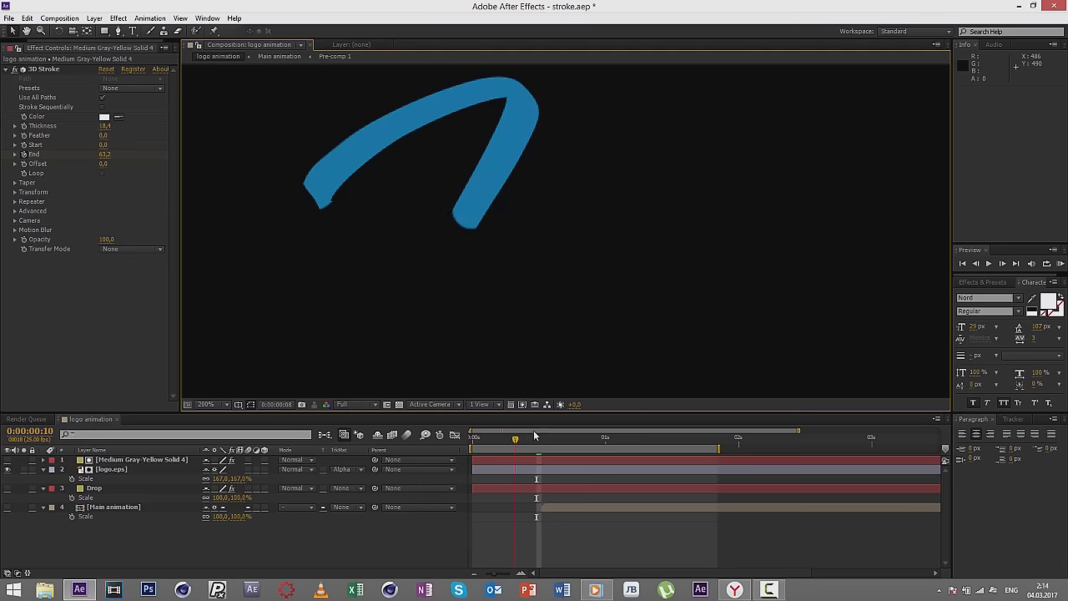
Step: Check the V stroke between frame 12 and 0:00:01:02, then save the project
click(578, 162)
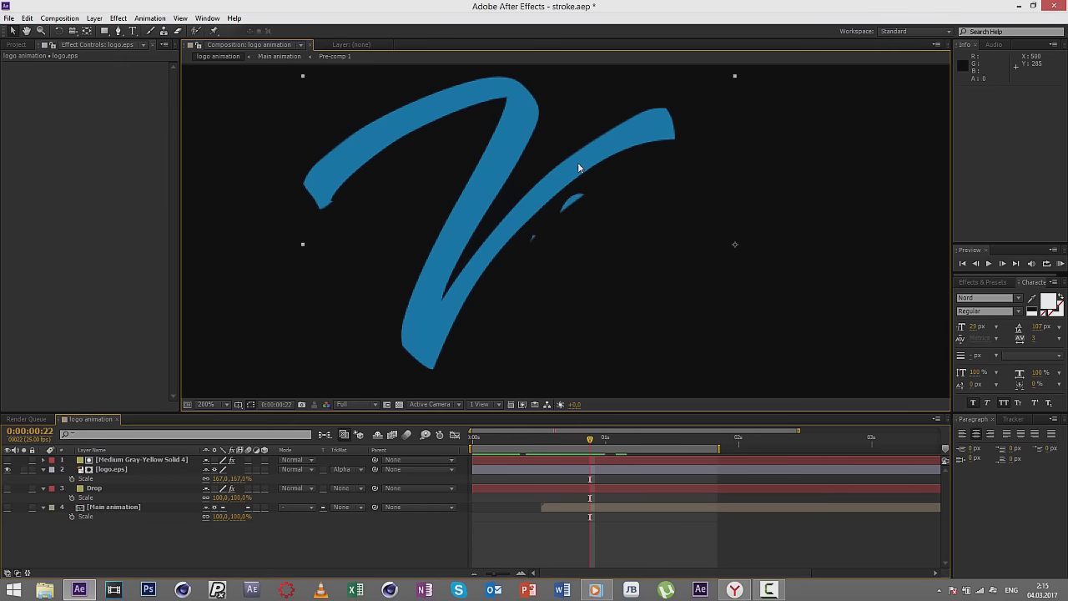
key(Page_Up)
key(Page_Up)
key(Page_Up)
click(166, 459)
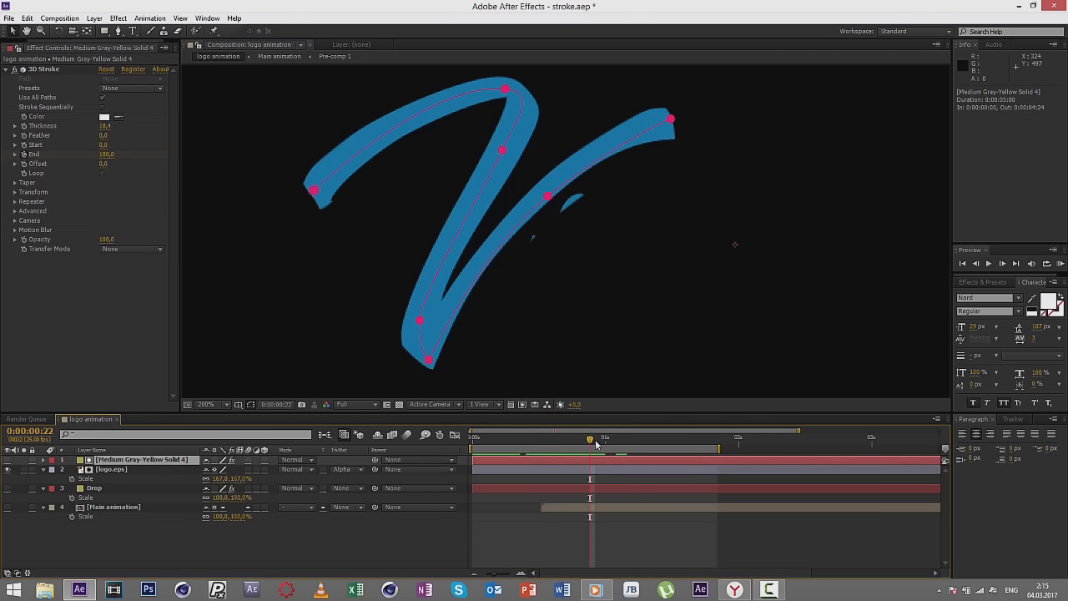
drag(595, 444, 616, 439)
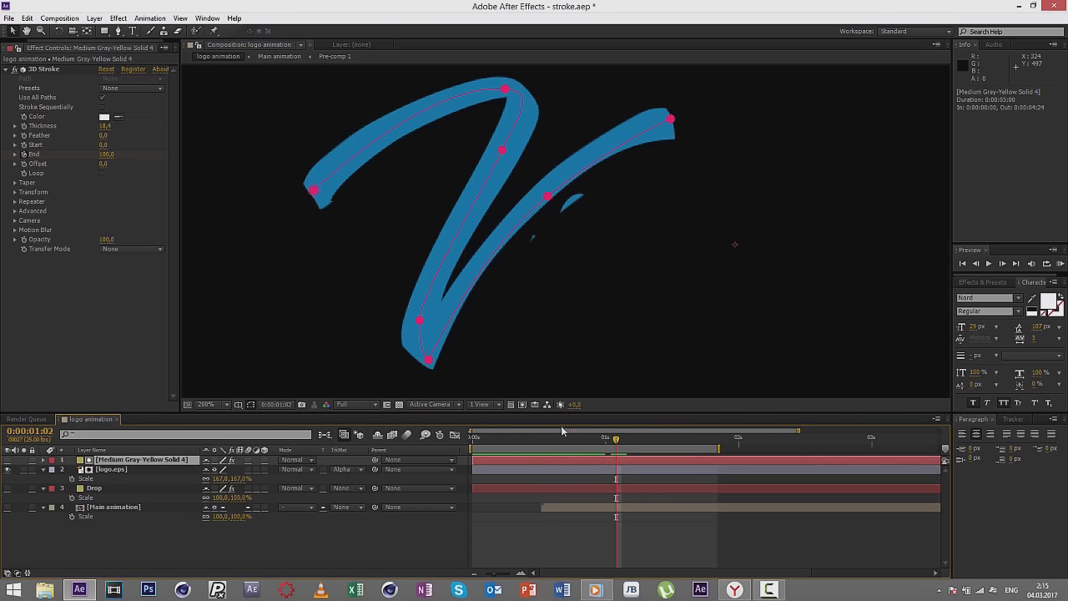
drag(491, 447, 537, 442)
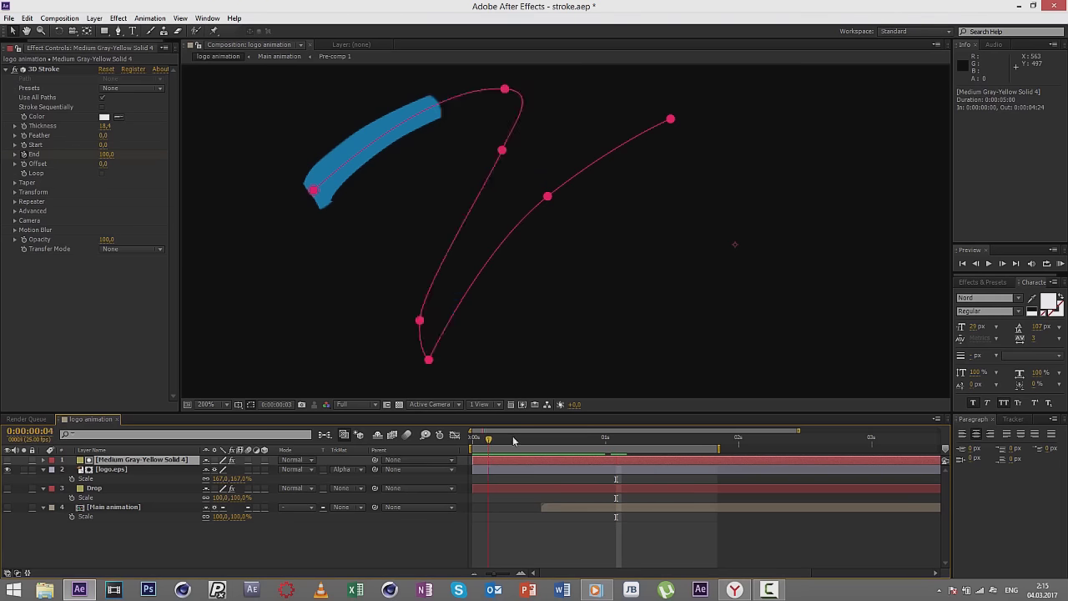
key(comma)
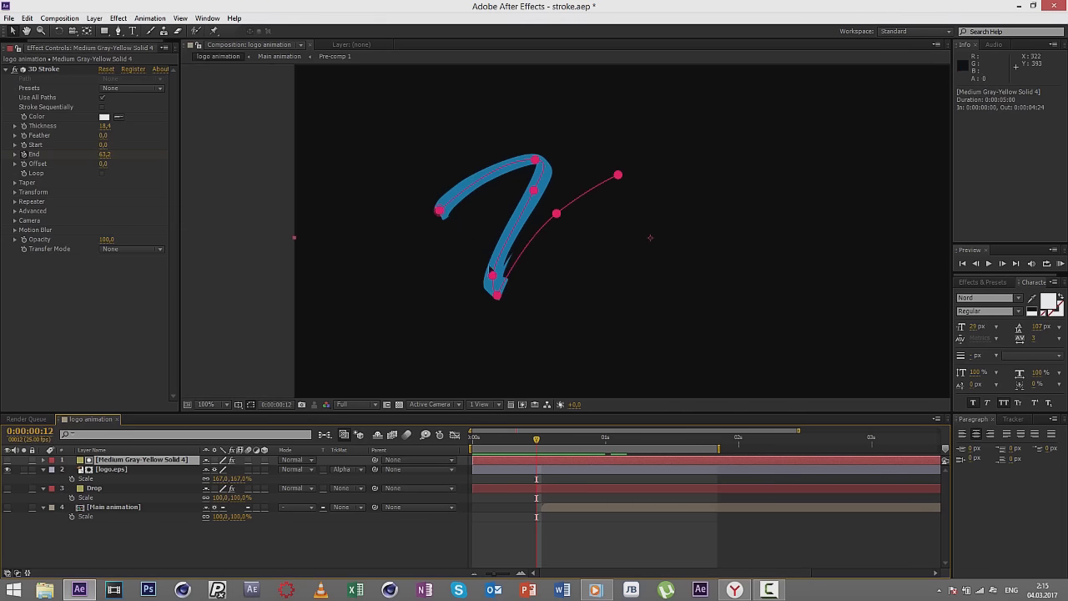
click(289, 285)
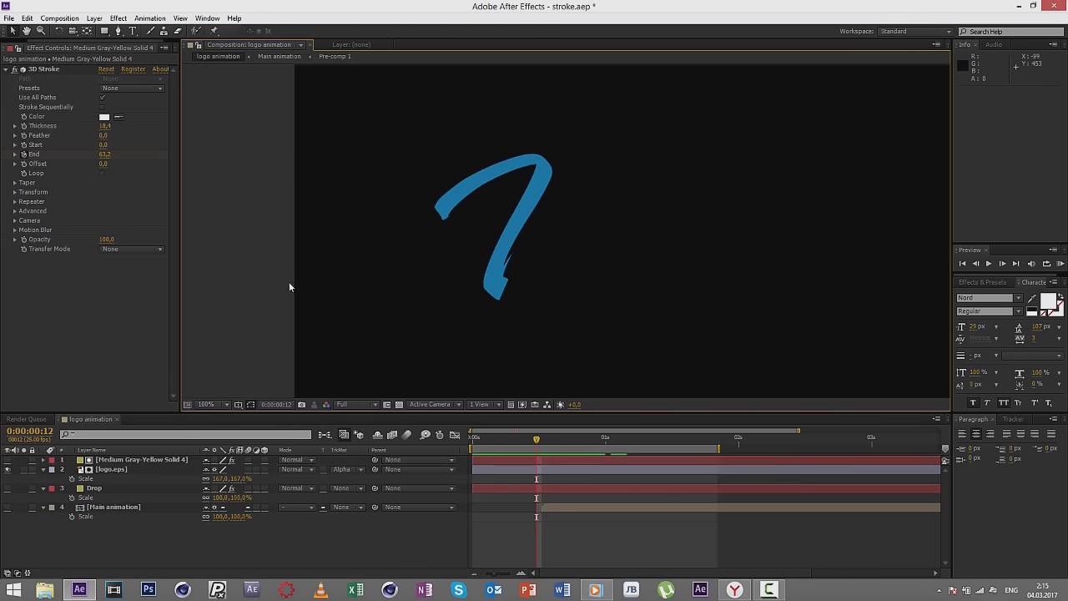
drag(538, 439, 574, 440)
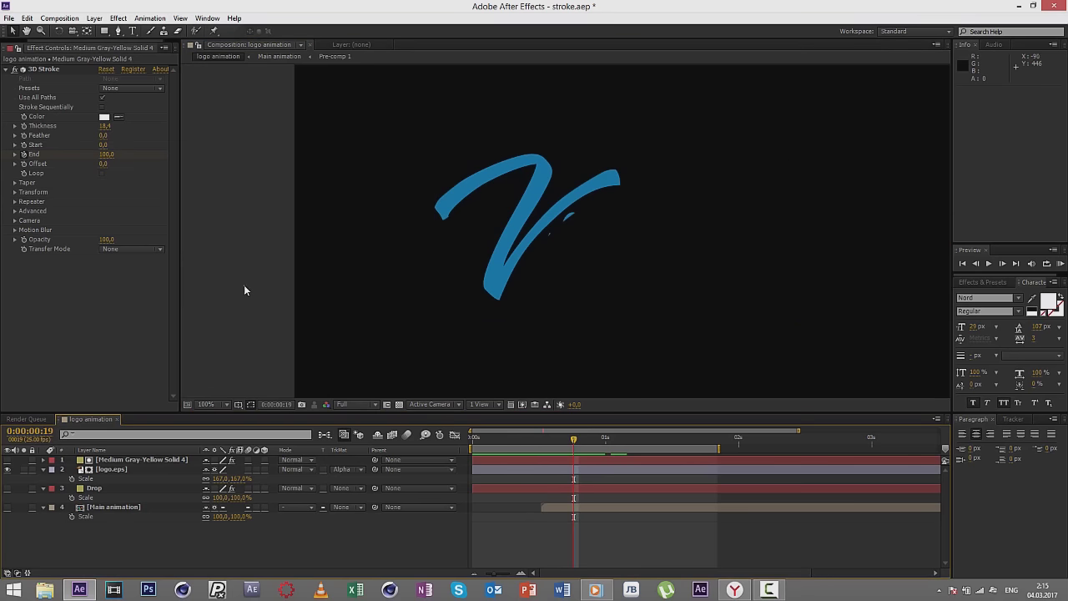
drag(475, 442, 616, 428)
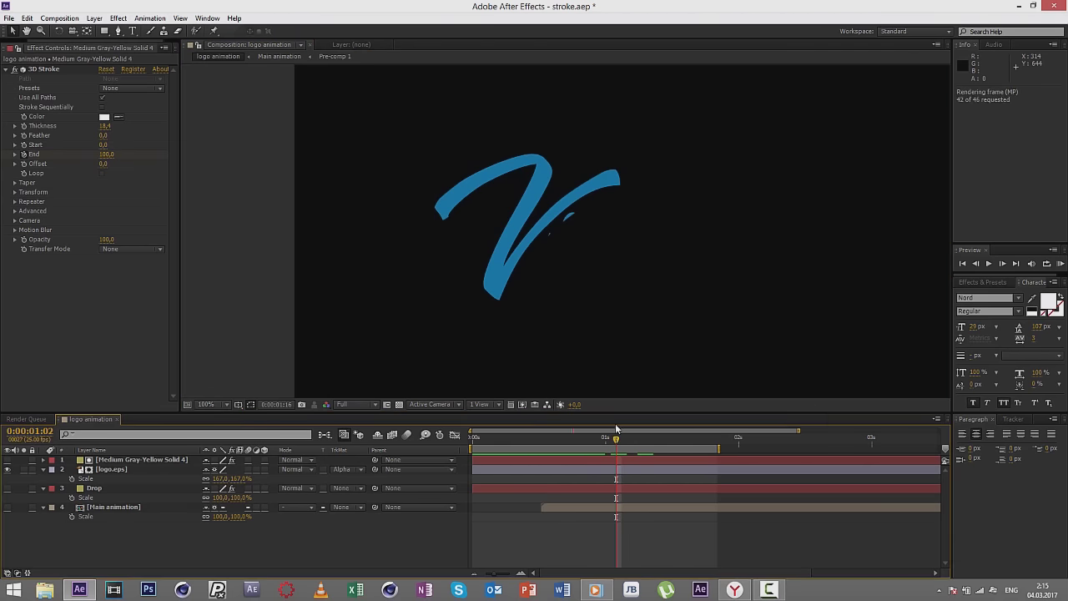
key(ctrl+s)
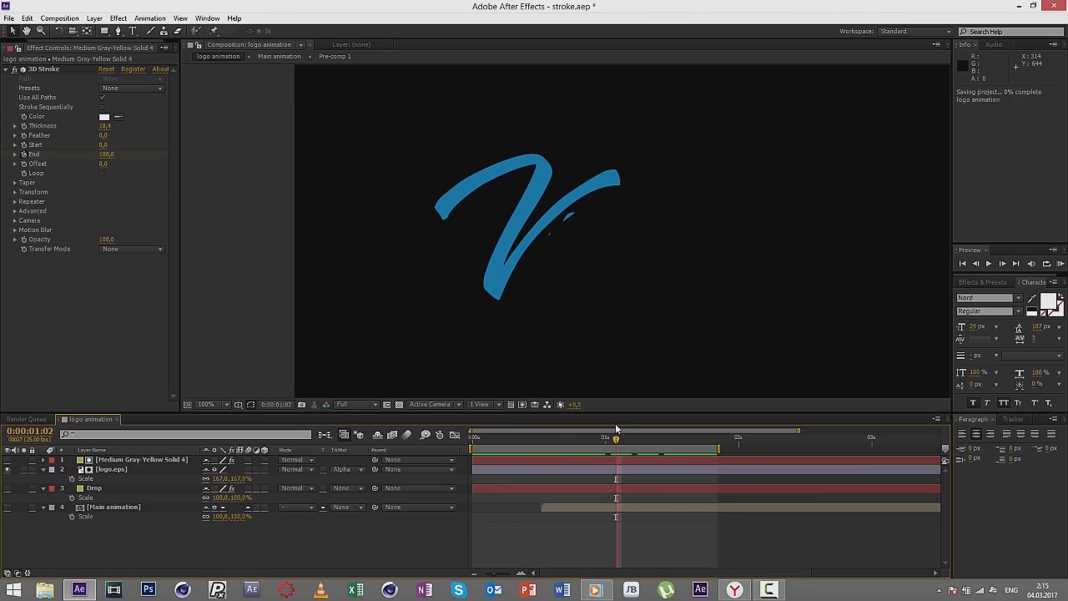
Step: RAM-preview and scrub the V draw-on animation, then select both the solid and logo layers
key(KP_0)
key(space)
mouse_move(616, 428)
mouse_down()
mouse_move(574, 438)
mouse_move(664, 436)
mouse_move(458, 435)
mouse_up()
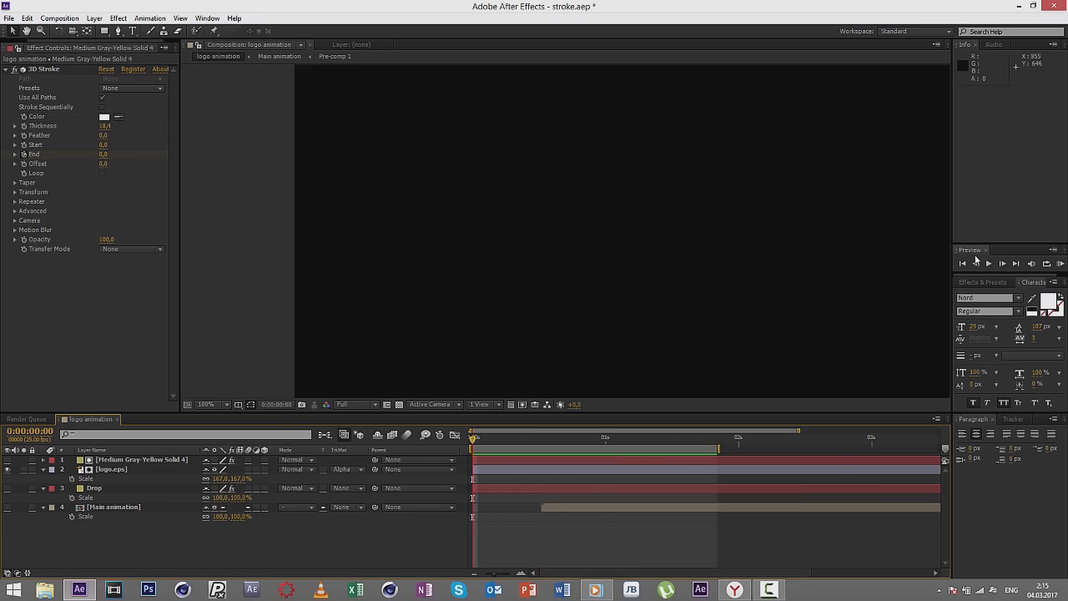
click(988, 262)
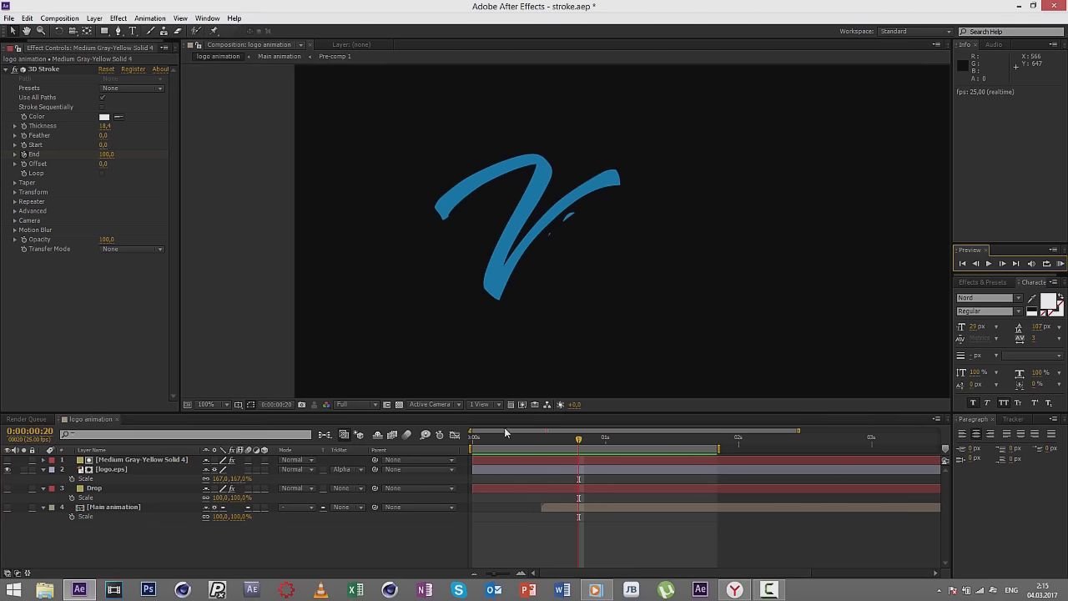
drag(473, 443, 549, 425)
key(Page_Up)
key(Page_Up)
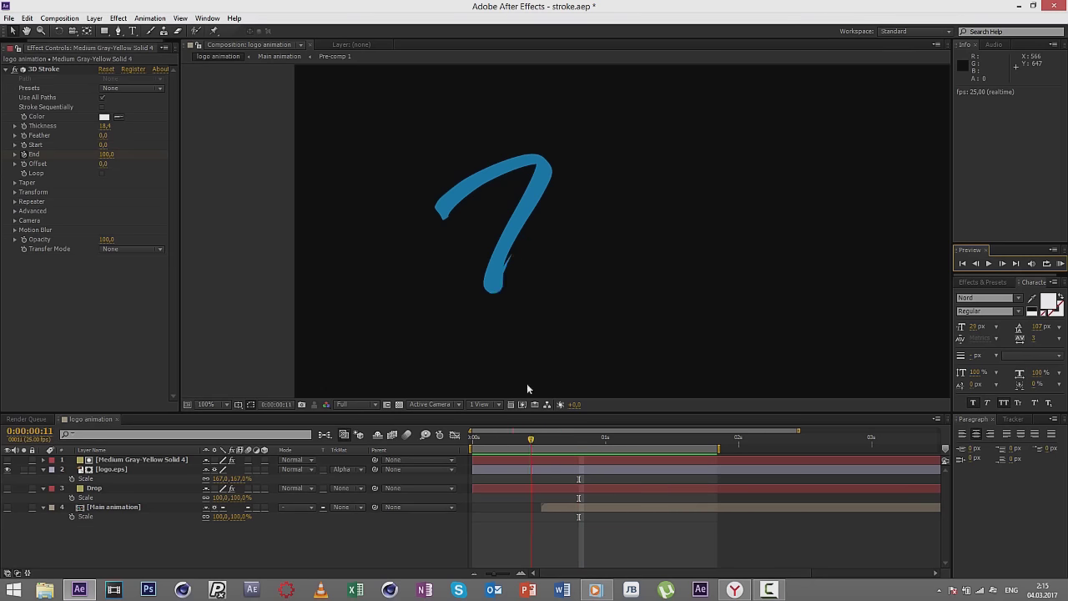
key(period)
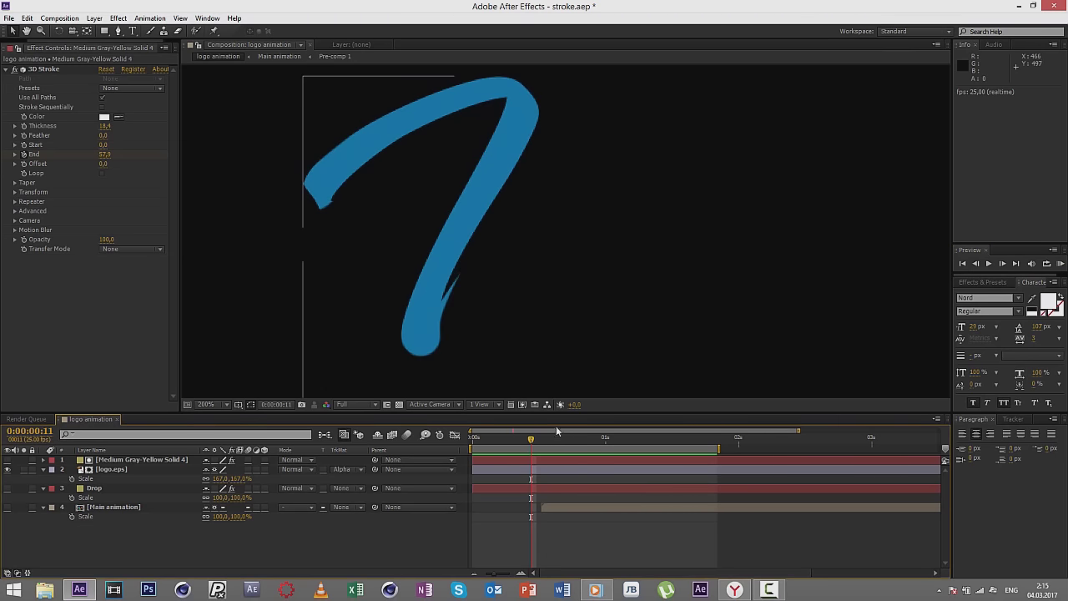
key(space)
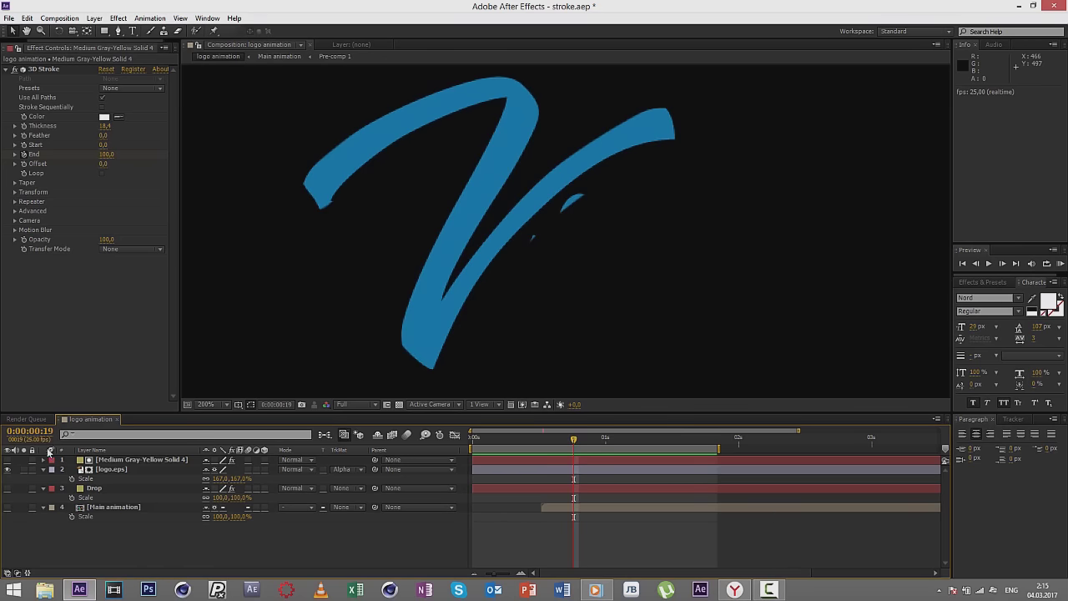
click(566, 440)
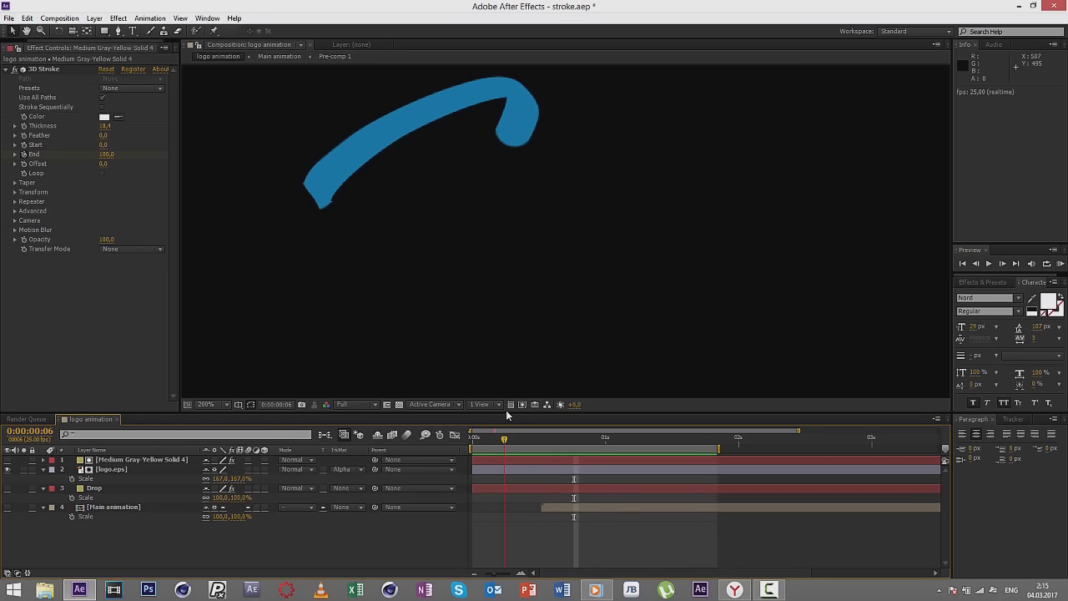
mouse_move(504, 410)
mouse_down()
mouse_move(573, 424)
mouse_move(544, 415)
mouse_up()
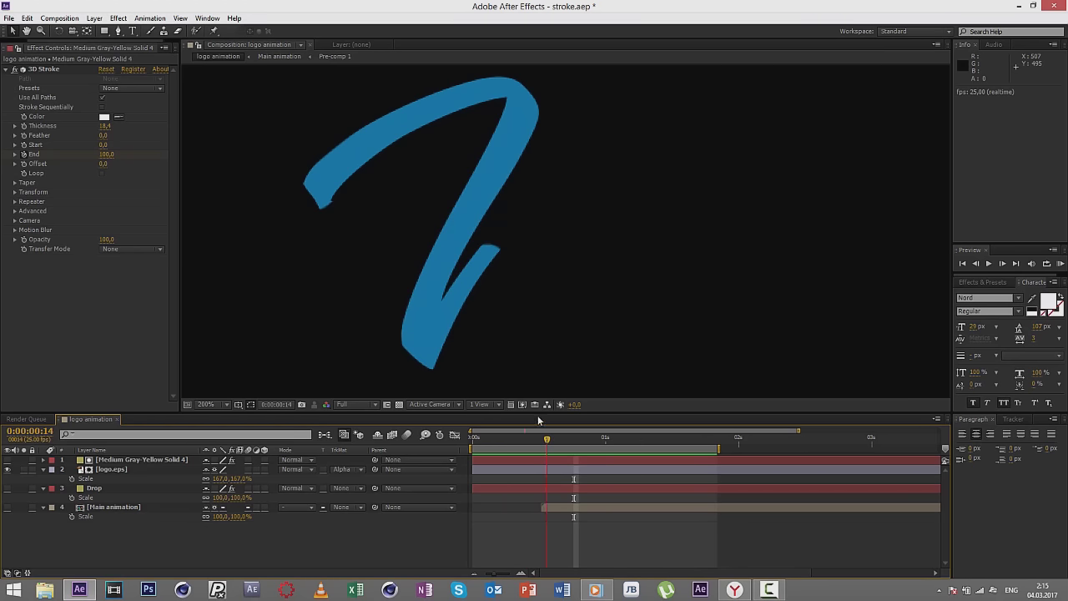
drag(24, 461, 23, 470)
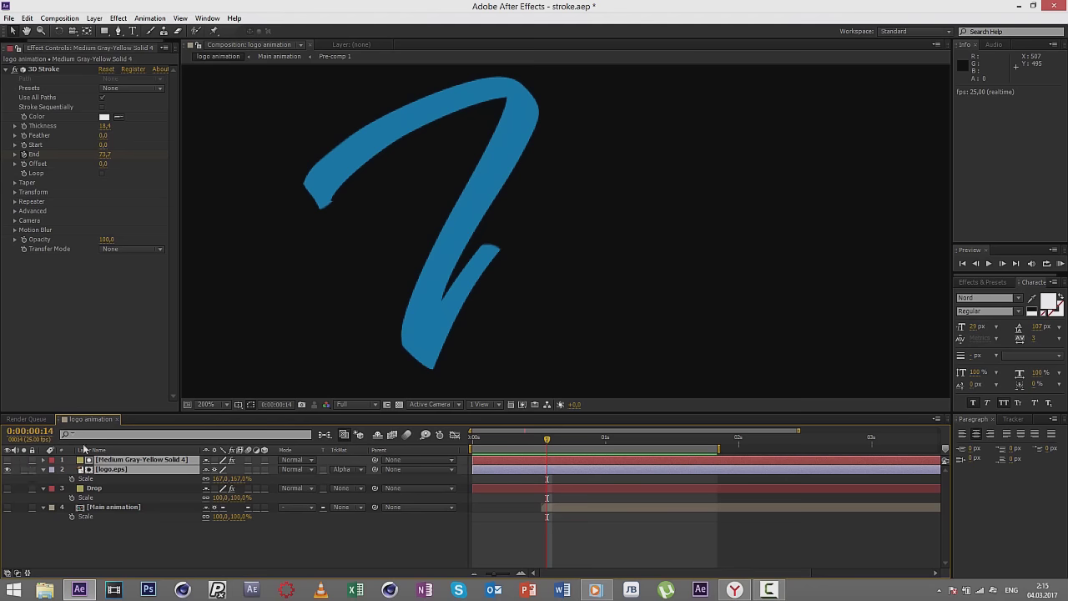
Step: Pre-compose the solid and logo.eps into a precomp named v and scrub back to frame 10
click(94, 18)
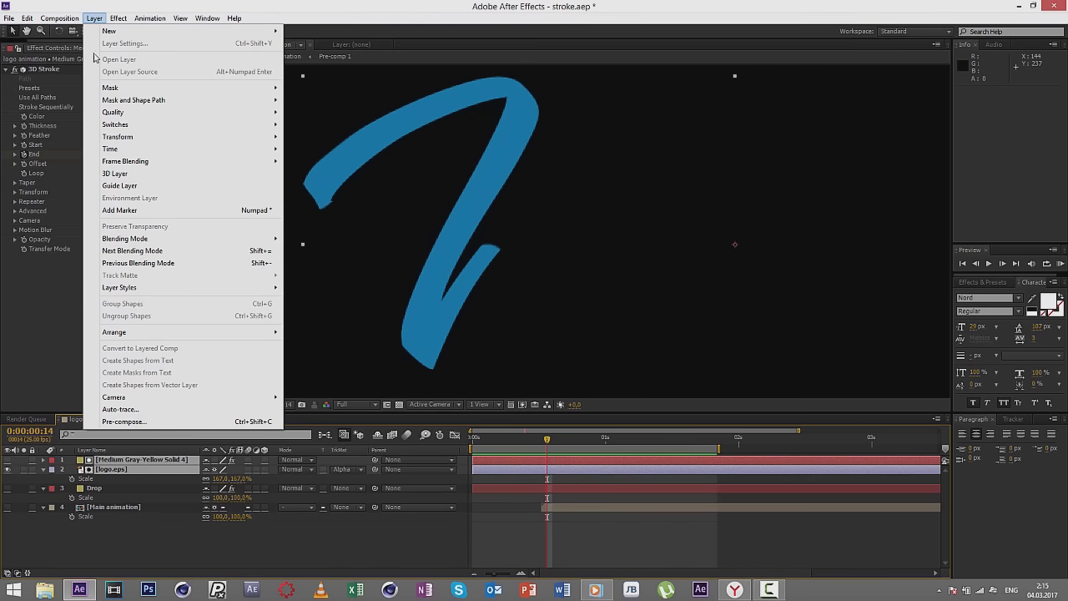
click(143, 423)
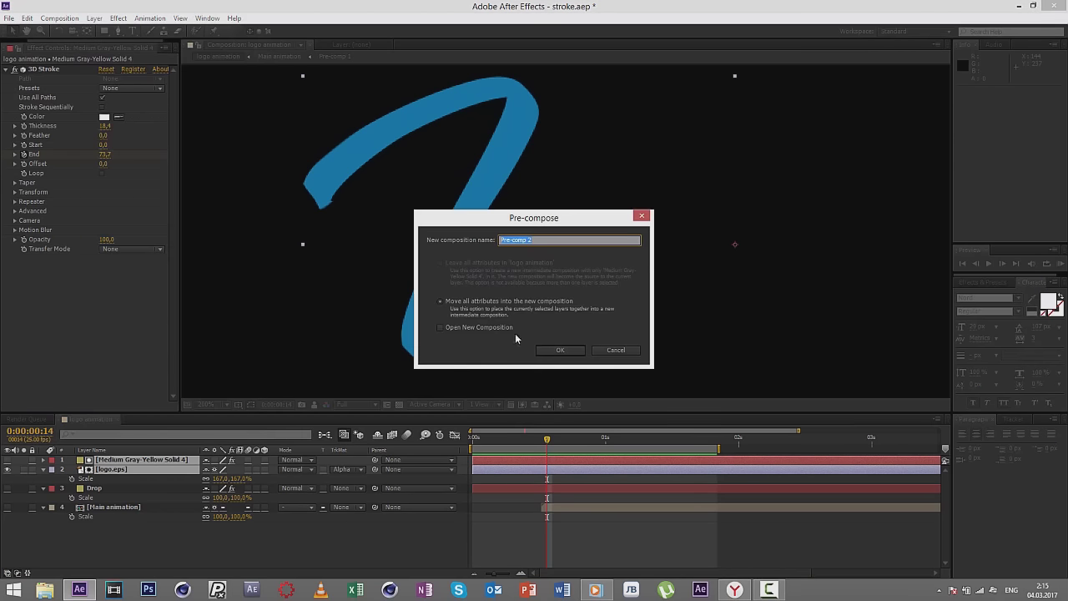
text(v)
key(Return)
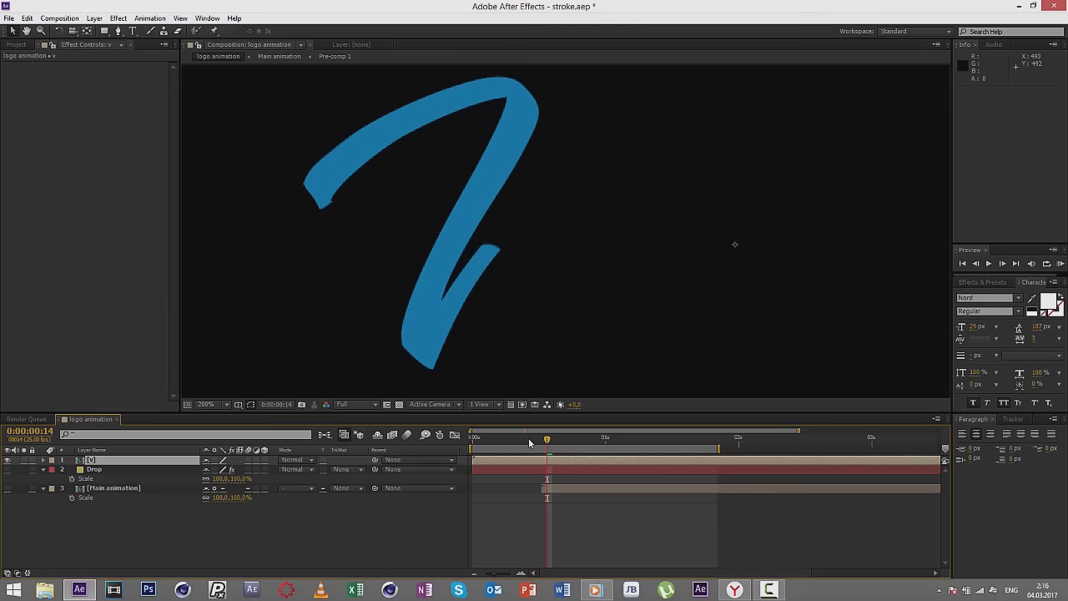
drag(529, 437, 537, 437)
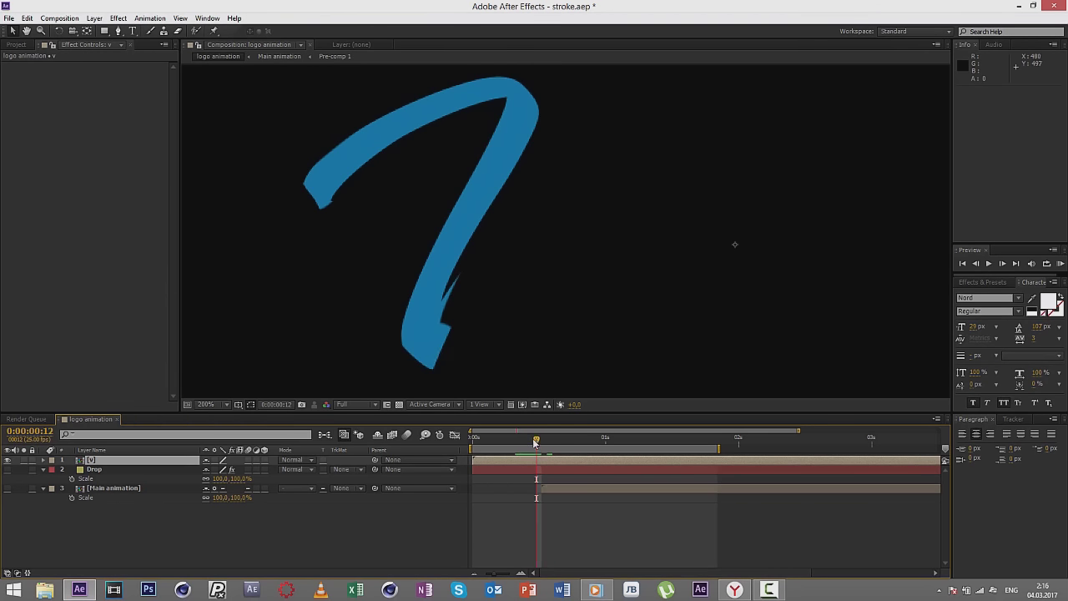
mouse_move(535, 441)
mouse_down()
mouse_move(526, 441)
mouse_move(534, 439)
mouse_up()
Step: Draw a freeform Pen shape covering the stray sliver at the stroke's lower end
drag(117, 31, 140, 31)
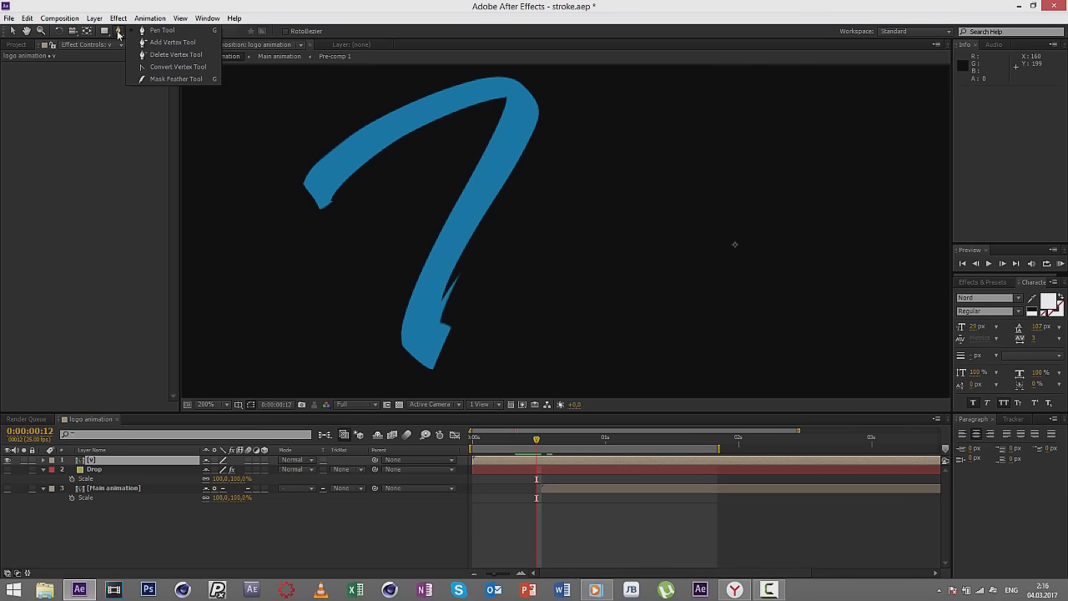
click(140, 31)
click(134, 523)
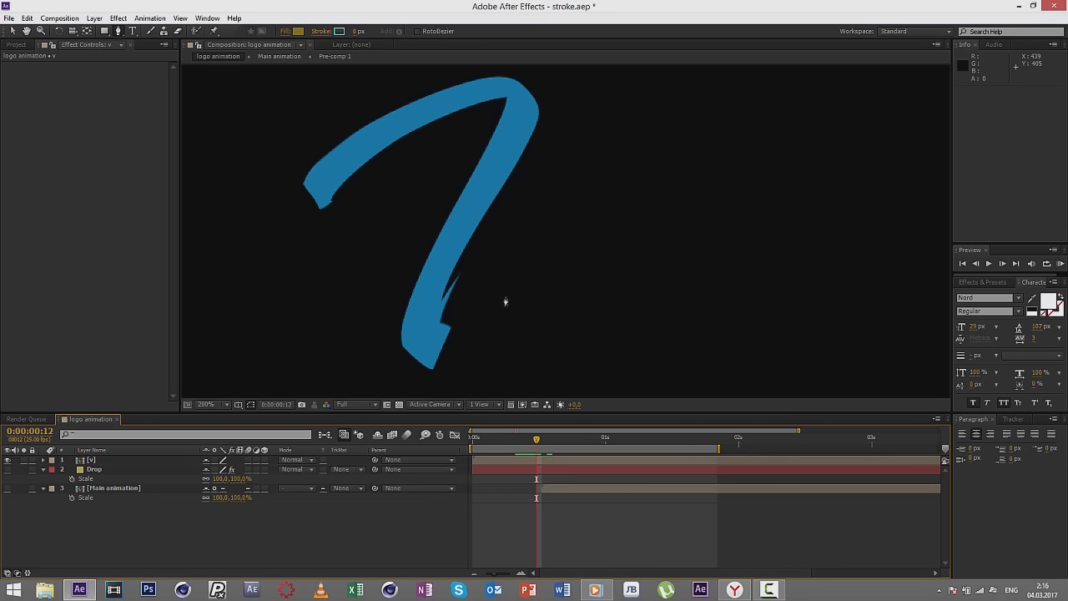
scroll(472, 296, up, 3)
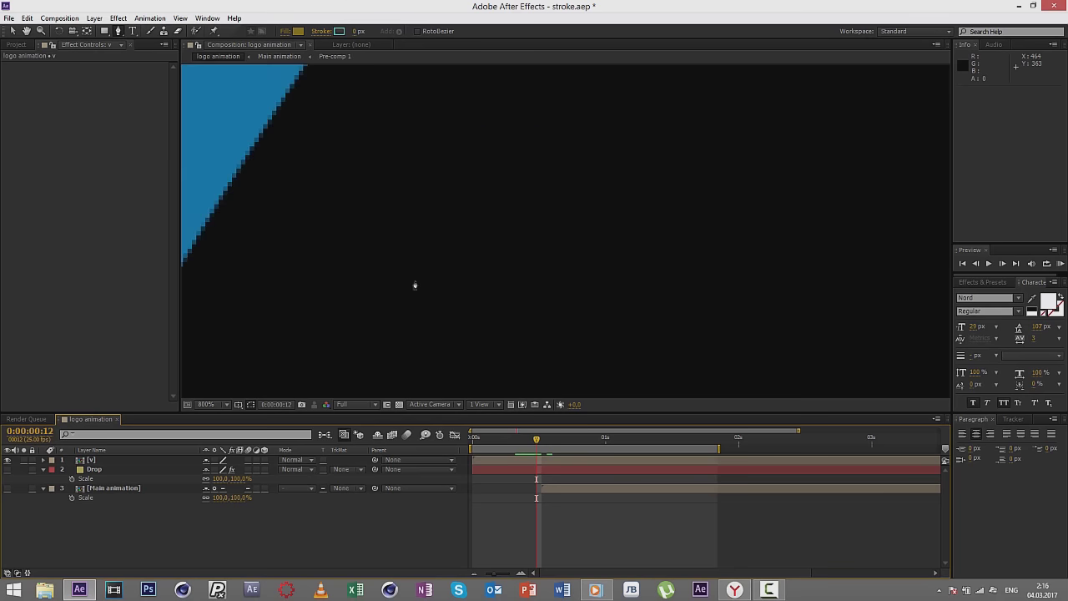
drag(414, 286, 458, 181)
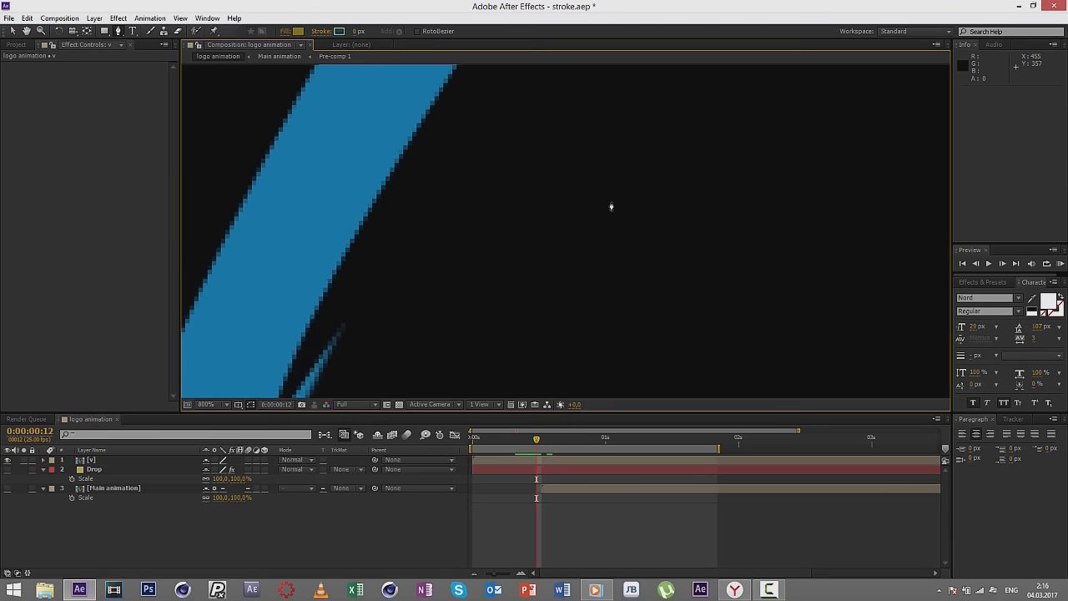
click(439, 138)
mouse_move(372, 279)
mouse_down()
mouse_move(388, 217)
mouse_move(387, 247)
mouse_up()
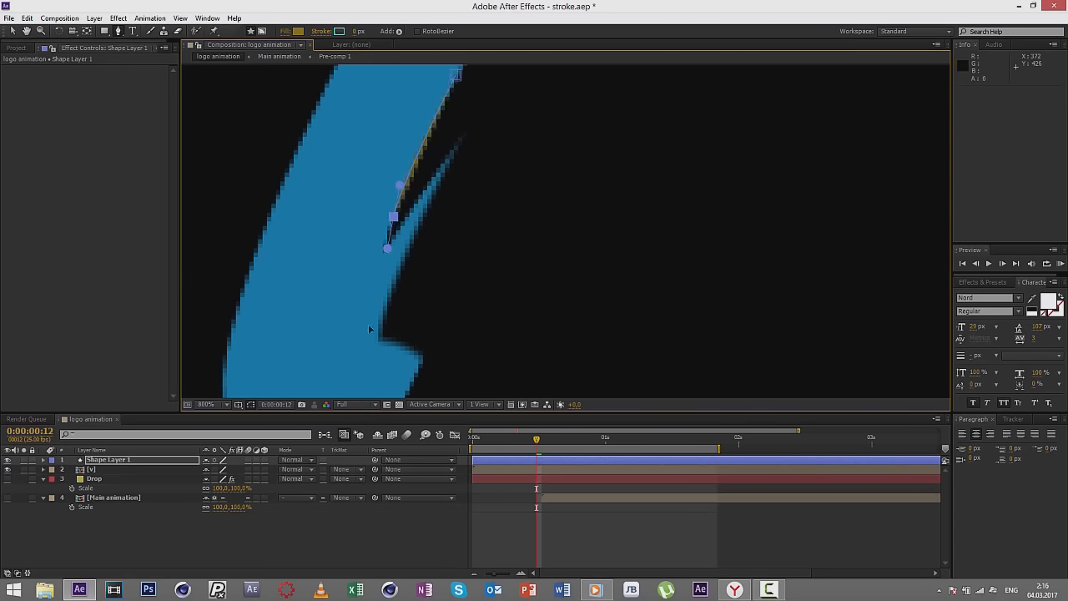
drag(368, 324, 363, 305)
click(388, 339)
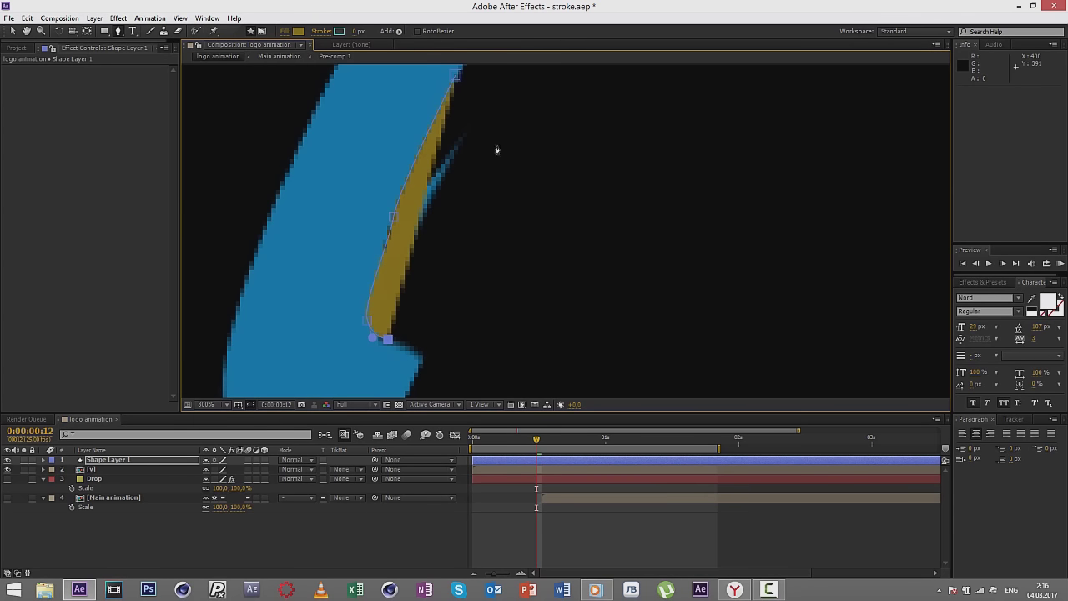
click(527, 103)
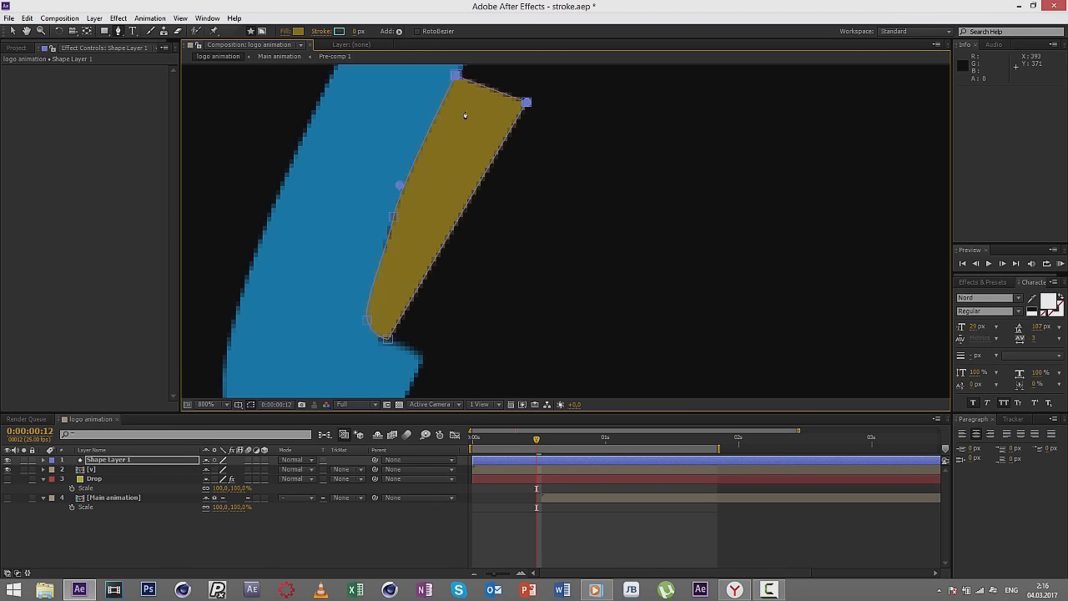
click(12, 31)
Step: Set layer v's Track Matte to Alpha Inverted so the shape hides the sliver
key(comma)
key(comma)
key(comma)
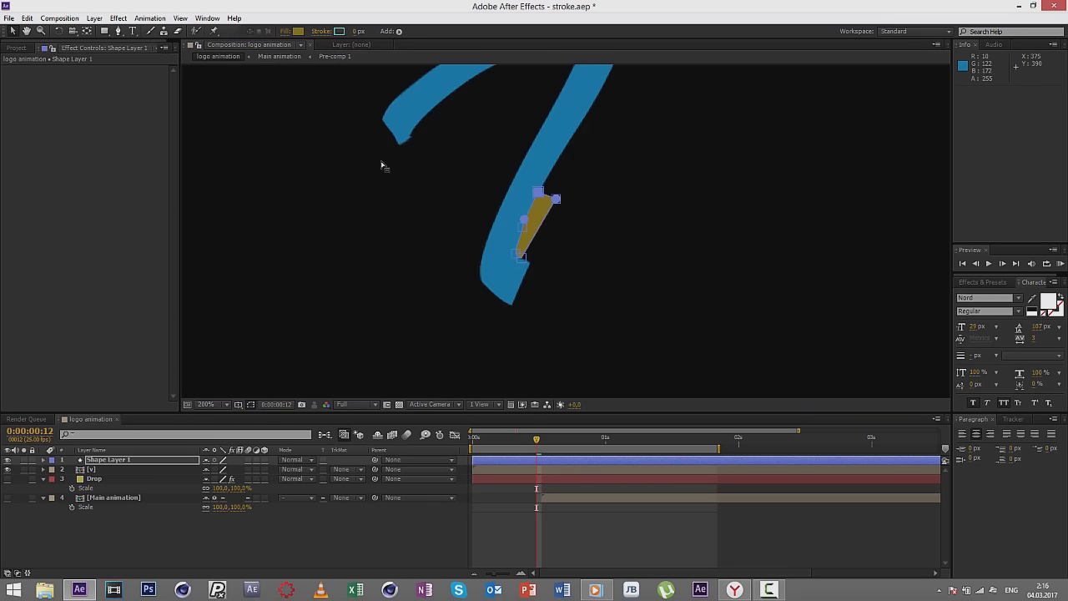
key(comma)
click(262, 188)
key(period)
key(period)
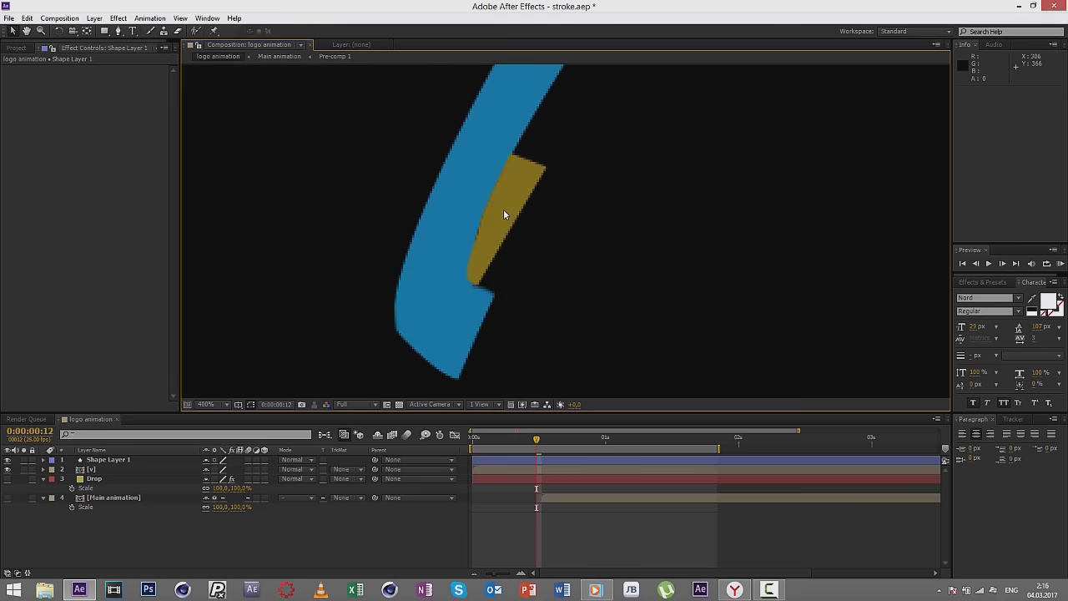
click(502, 203)
key(period)
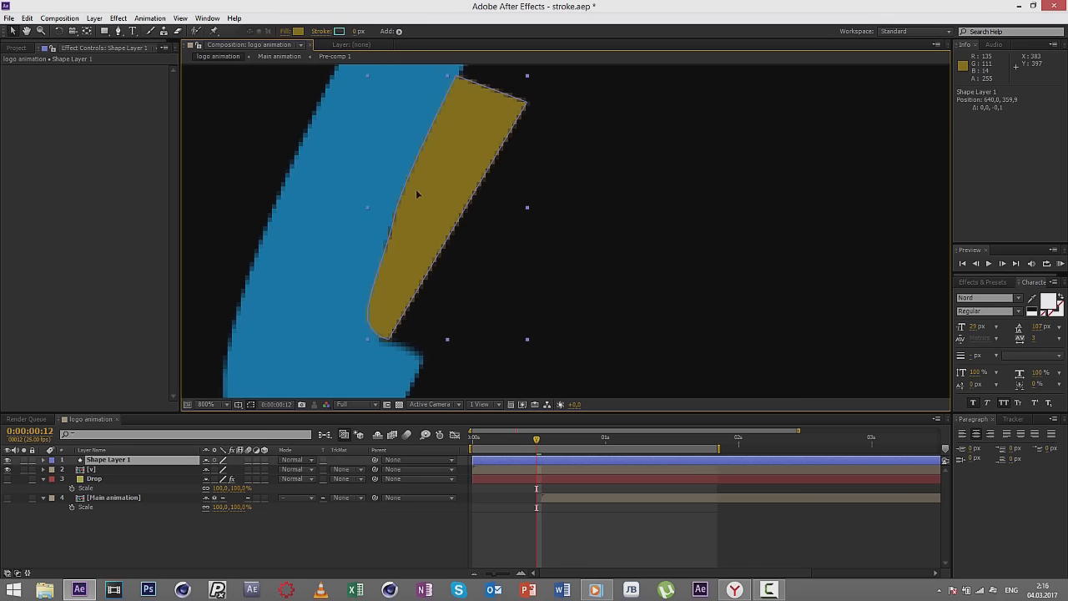
key(comma)
click(443, 213)
key(comma)
key(comma)
key(comma)
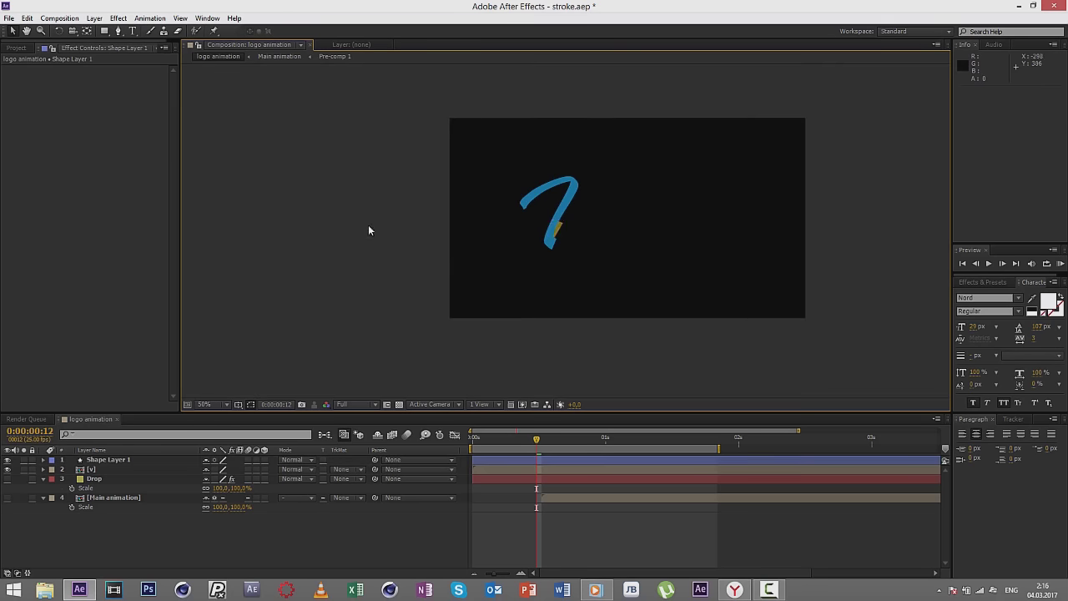
key(period)
key(period)
click(128, 459)
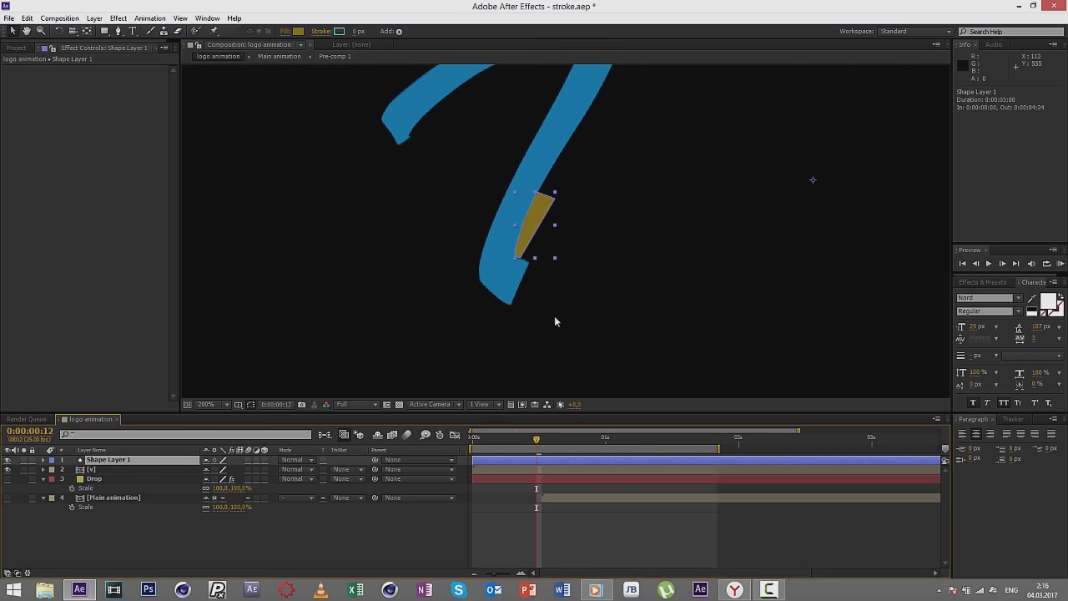
key(period)
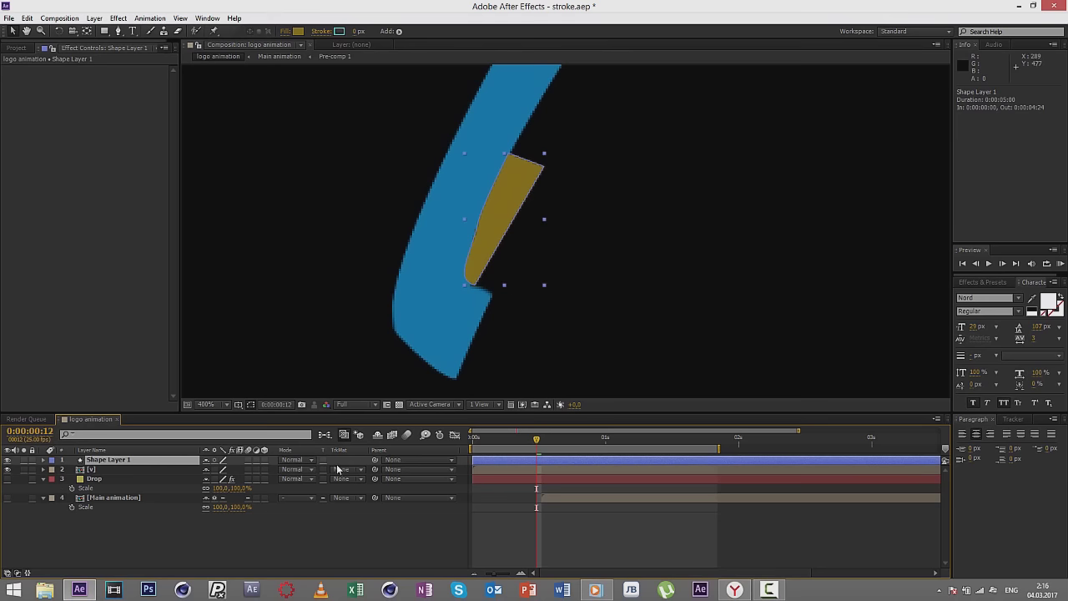
click(346, 469)
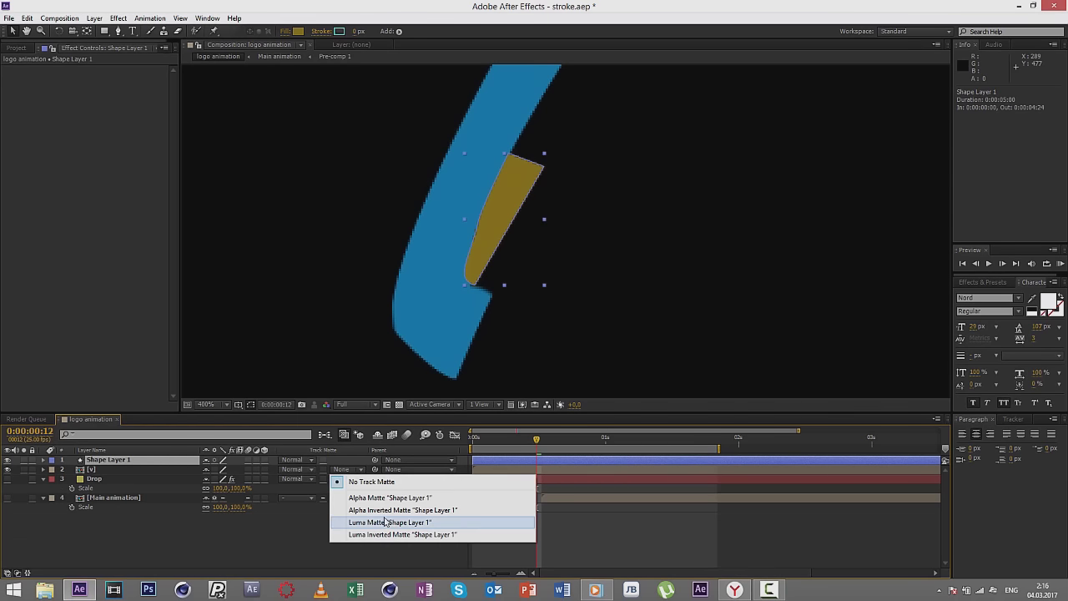
click(346, 451)
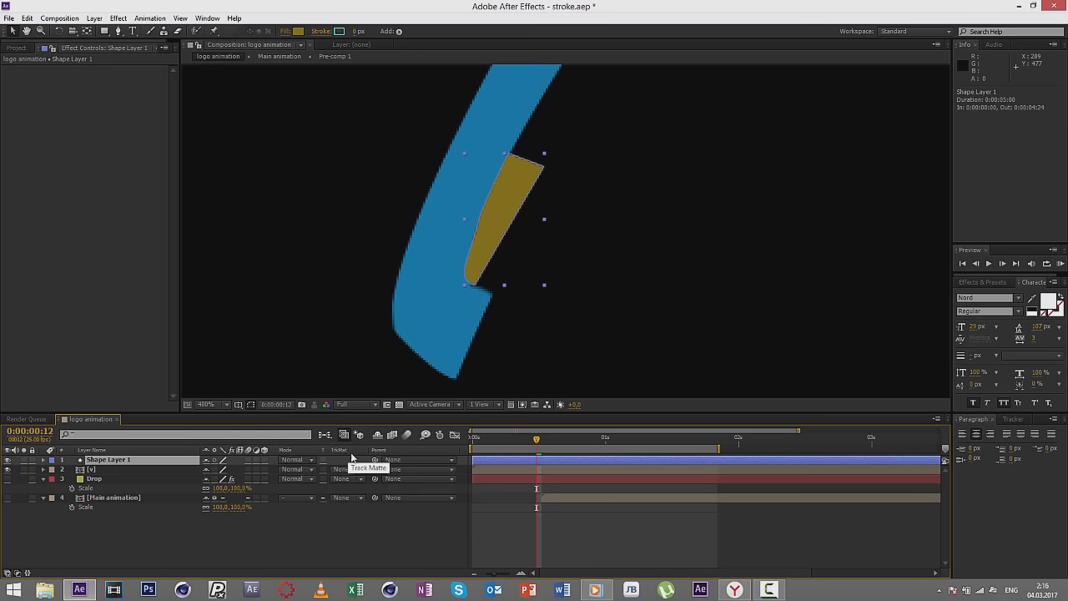
click(346, 469)
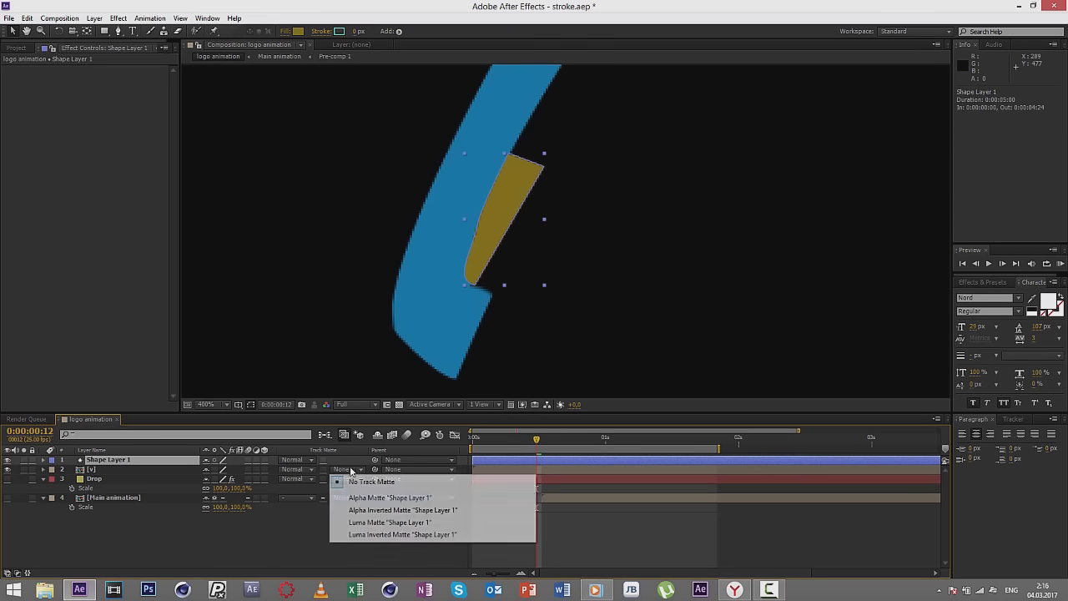
click(375, 511)
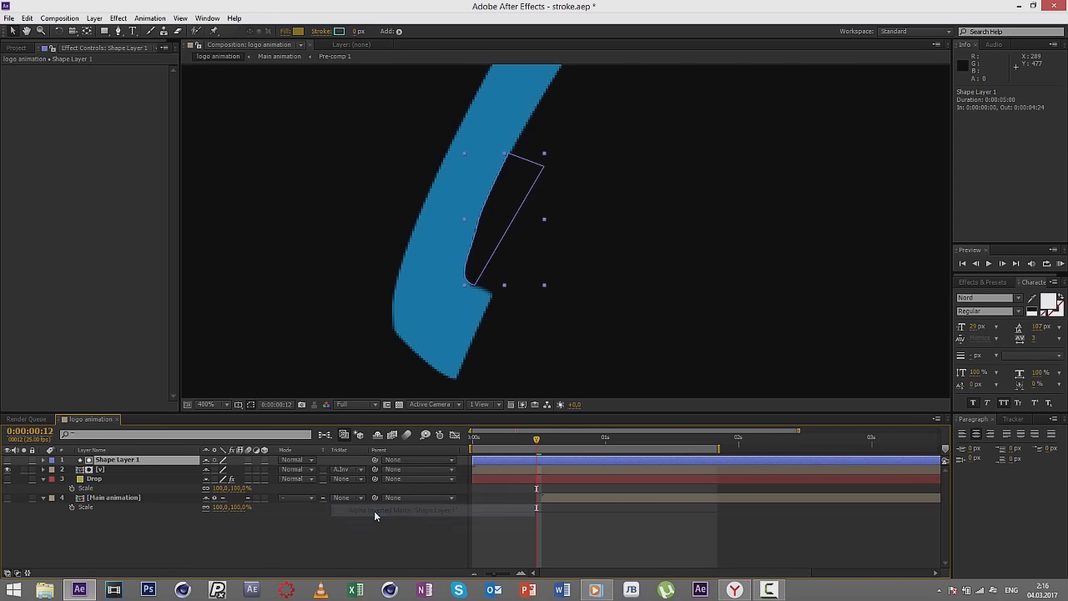
key(comma)
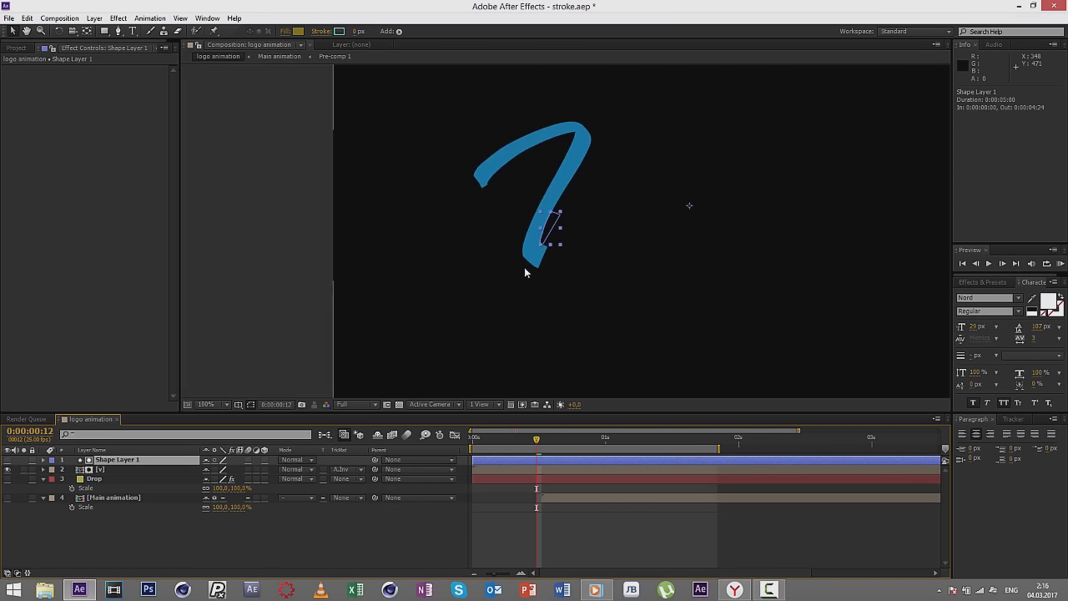
click(412, 290)
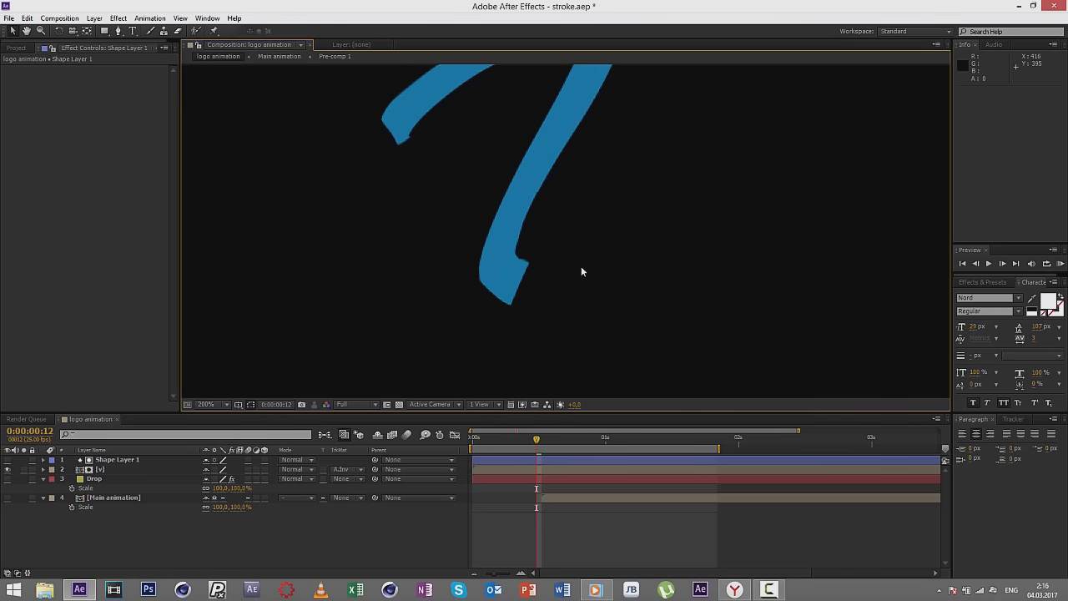
Step: Trim Shape Layer 1 with Alt+] so it ends at frame 0:00:00:12
mouse_move(537, 440)
mouse_down()
mouse_move(525, 442)
mouse_move(547, 438)
mouse_move(472, 436)
mouse_move(548, 429)
mouse_move(537, 430)
mouse_up()
click(541, 460)
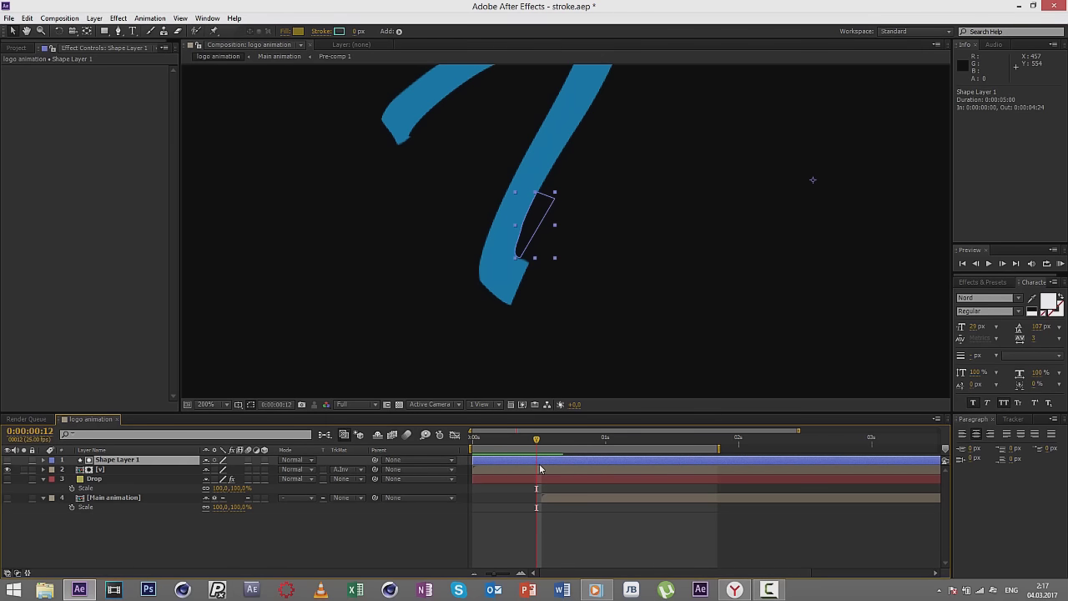
key(alt+bracketright)
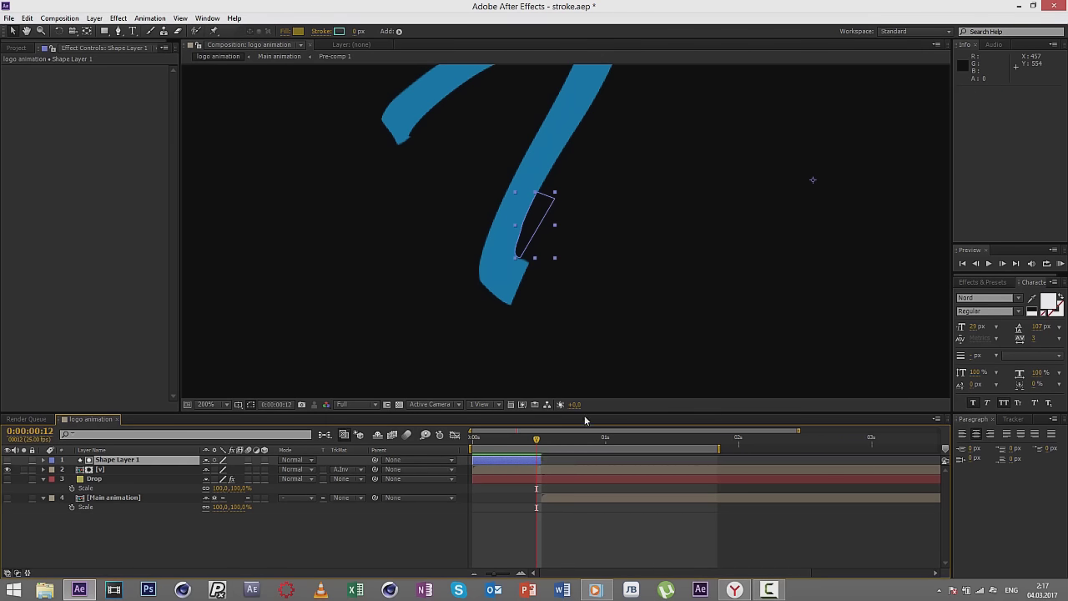
key(ctrl+Down)
key(comma)
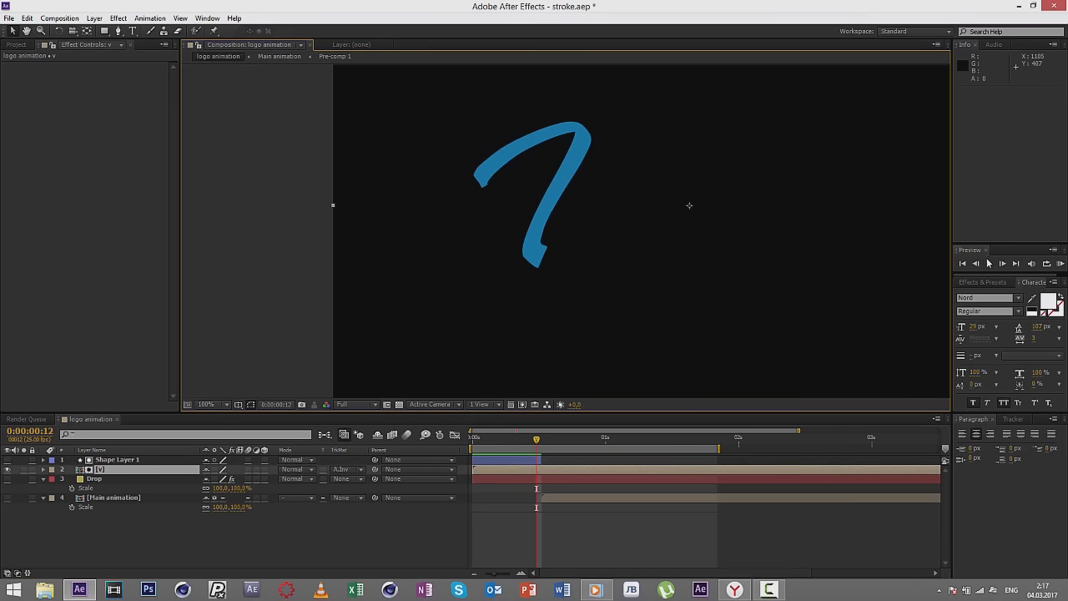
Step: Review the V stroke timing, then move logo.eps so its V lines up with the stroke
click(988, 263)
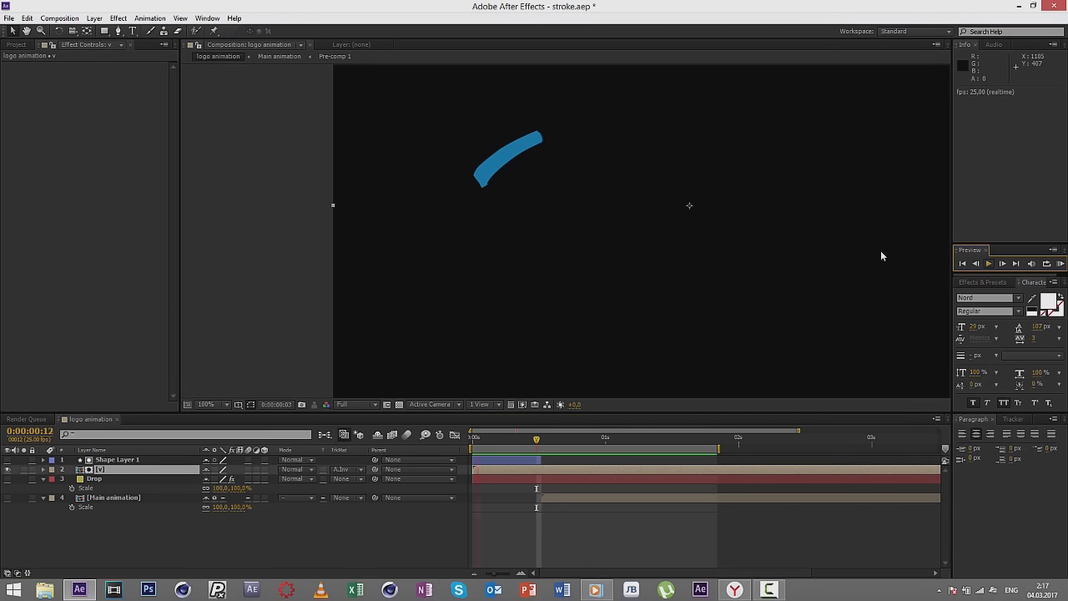
click(517, 438)
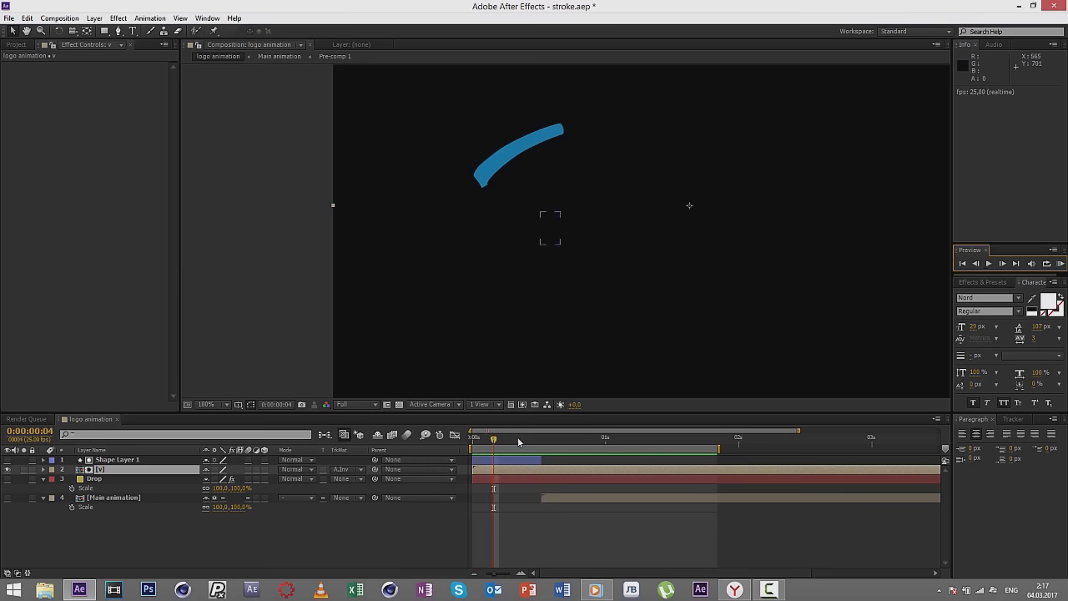
drag(495, 442, 626, 438)
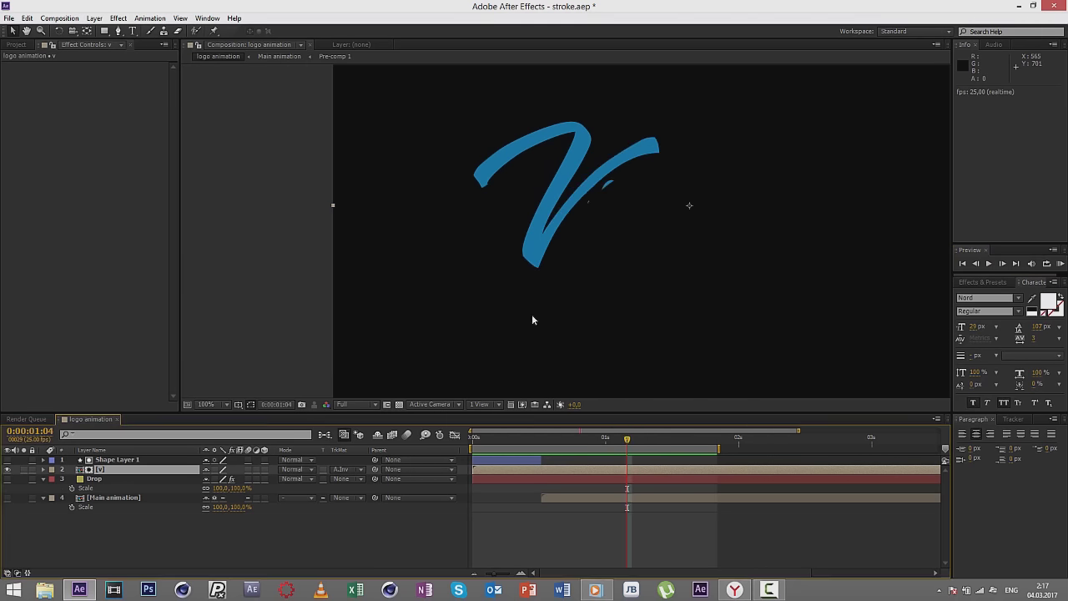
mouse_move(519, 439)
mouse_down()
mouse_move(510, 437)
mouse_move(608, 436)
mouse_move(506, 447)
mouse_move(578, 437)
mouse_up()
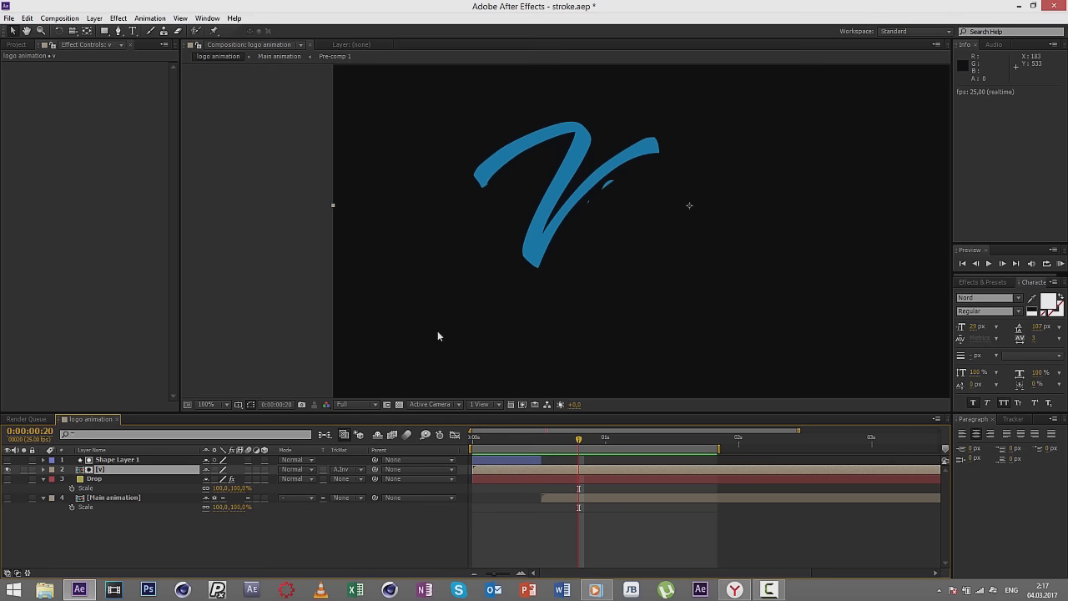
click(280, 305)
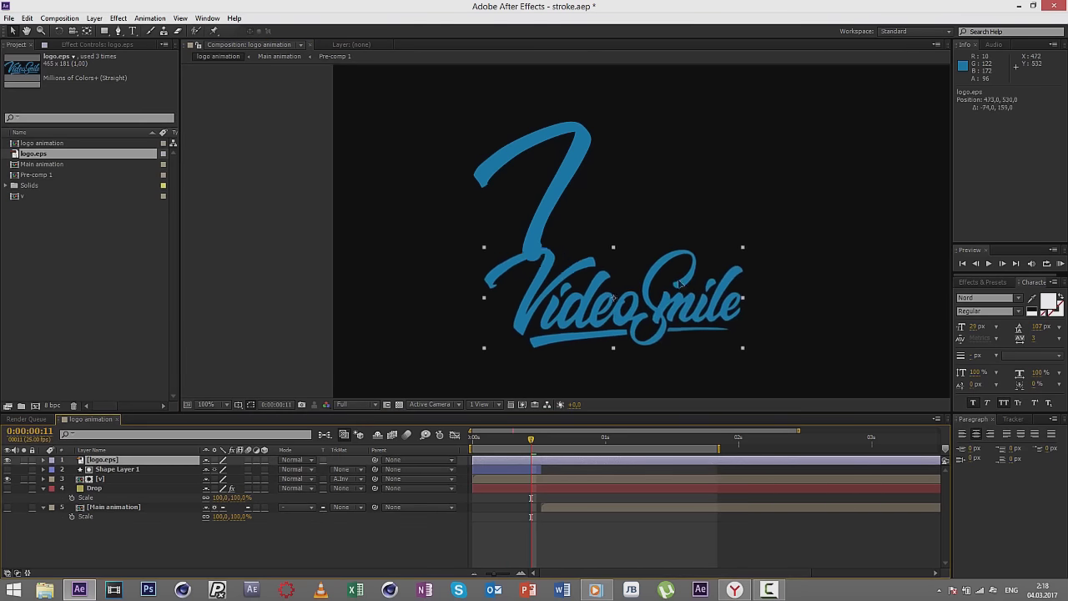
drag(678, 283, 761, 211)
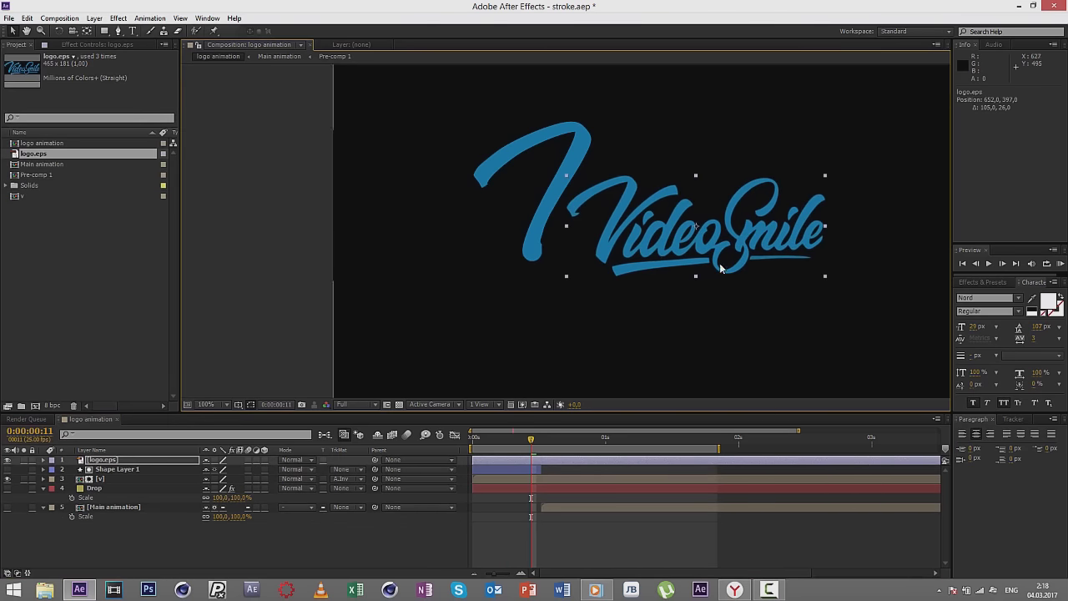
Step: Fine-tune logo.eps position up and right so its lettering aligns with the stroke
key(period)
scroll(710, 269, right, 5)
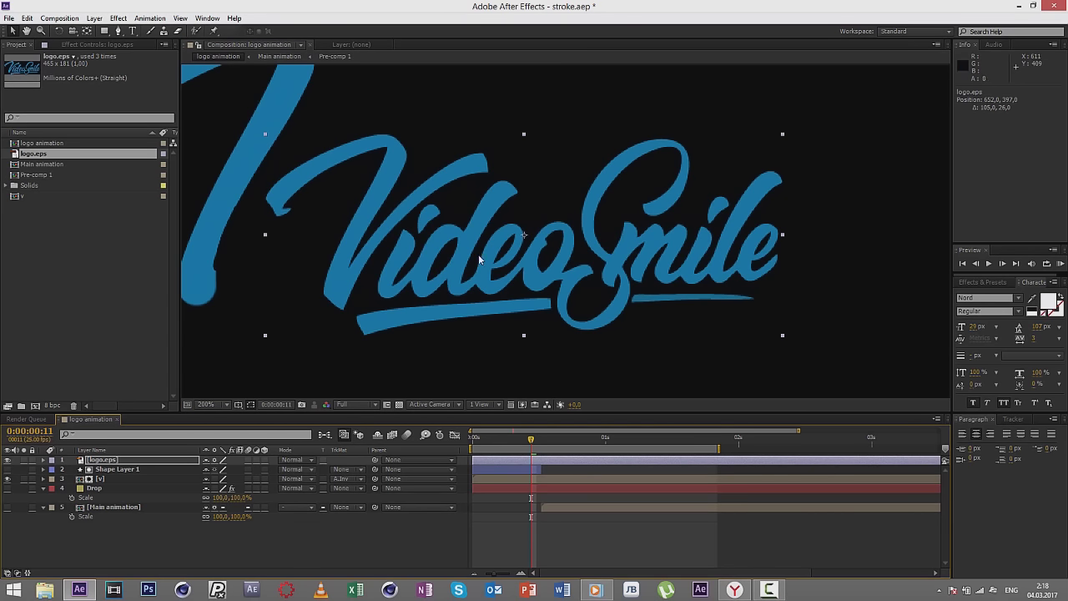
drag(398, 322, 483, 295)
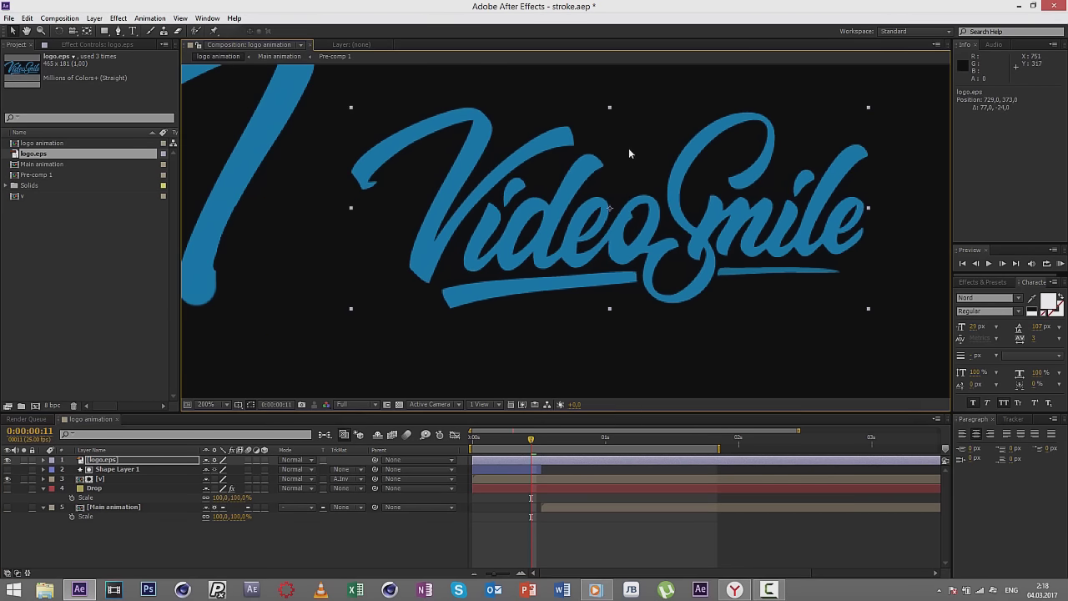
drag(575, 274, 529, 285)
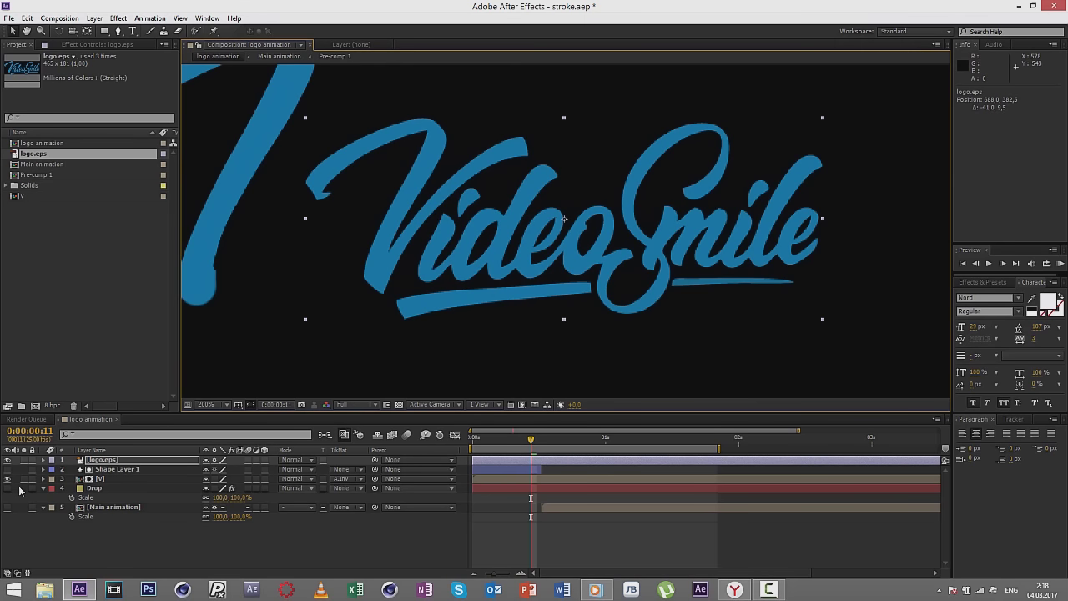
Step: Hide the v layer and set logo.eps Scale to 150%
click(7, 479)
key(comma)
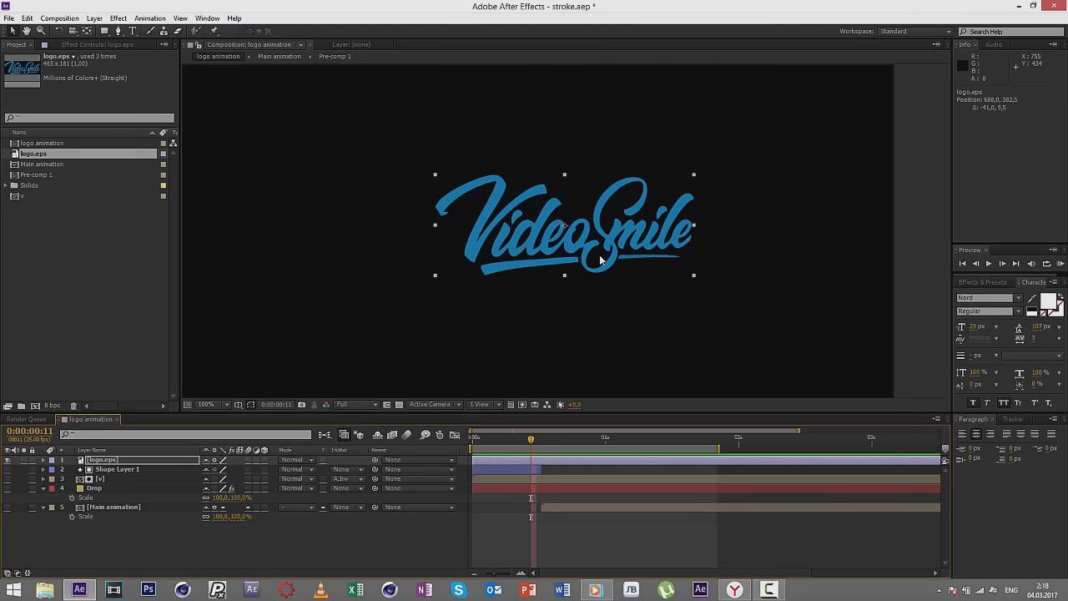
key(shift+s)
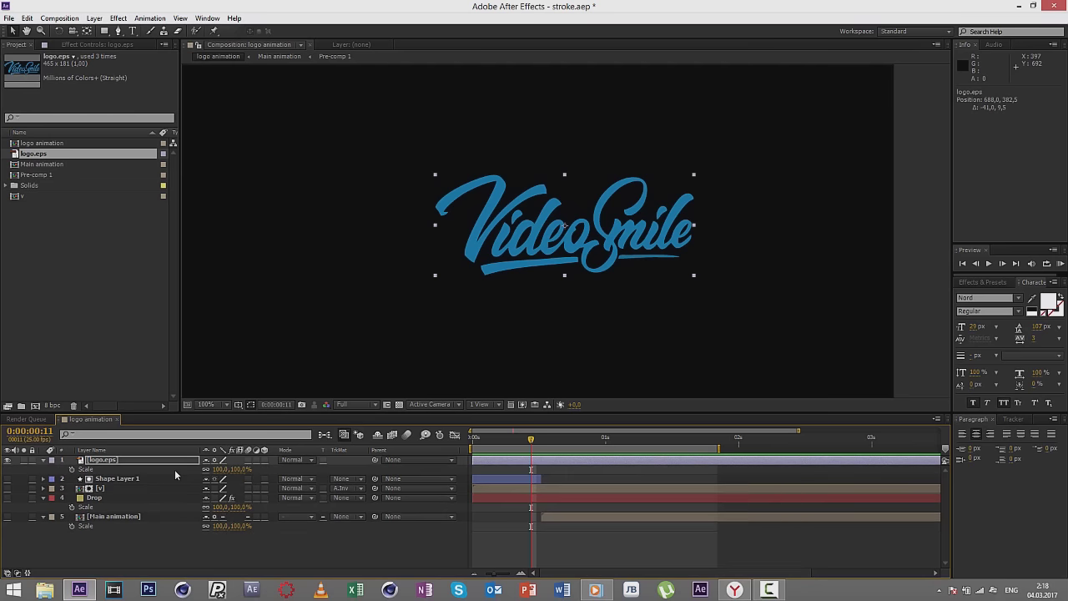
click(242, 469)
text(150)
key(Return)
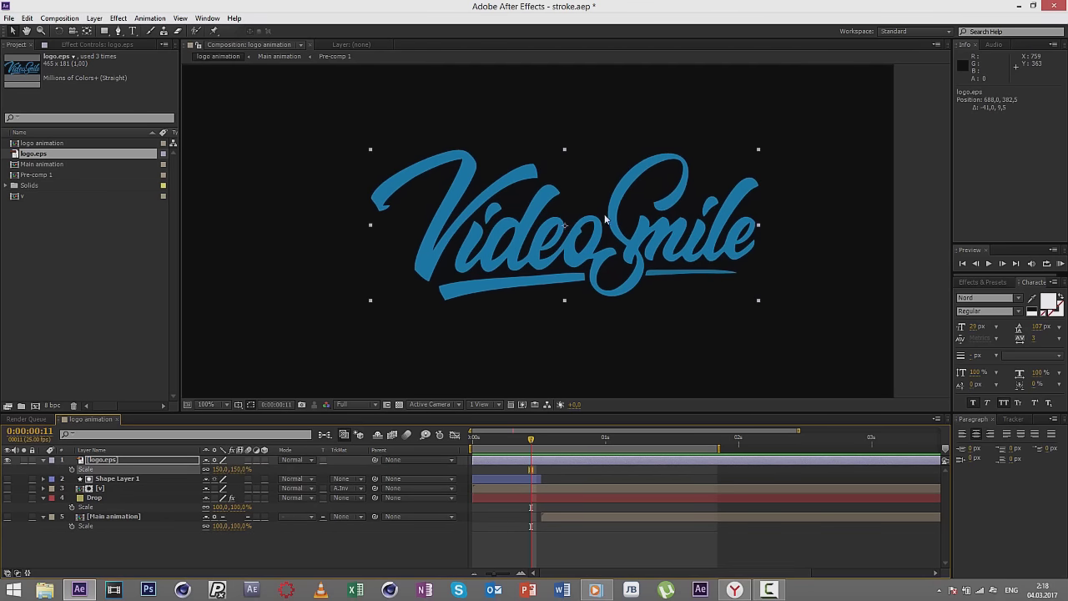
mouse_move(625, 231)
mouse_down()
mouse_move(507, 221)
mouse_move(562, 192)
mouse_up()
scroll(633, 237, down, 2)
scroll(637, 247, up, 2)
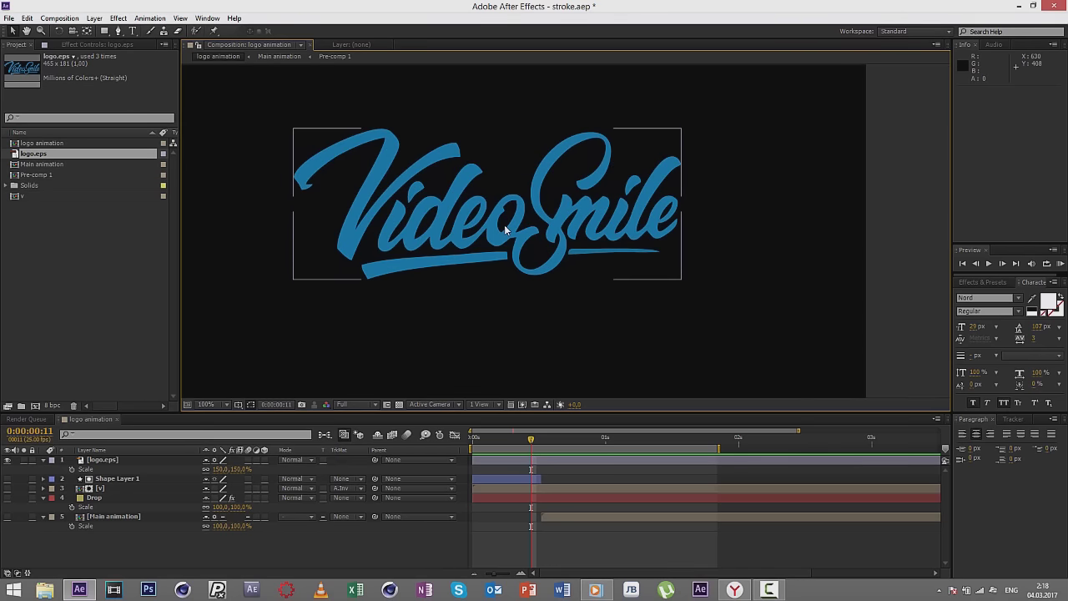
click(389, 305)
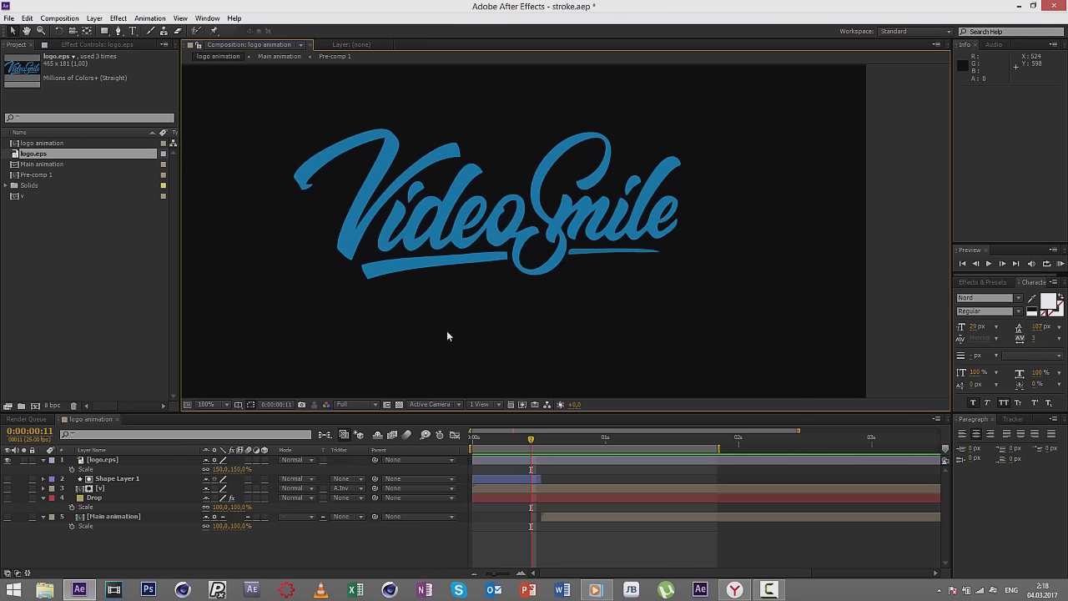
click(314, 179)
Step: Deselect logo.eps, pick the Pen tool, and zoom the viewer in on the logo
click(314, 178)
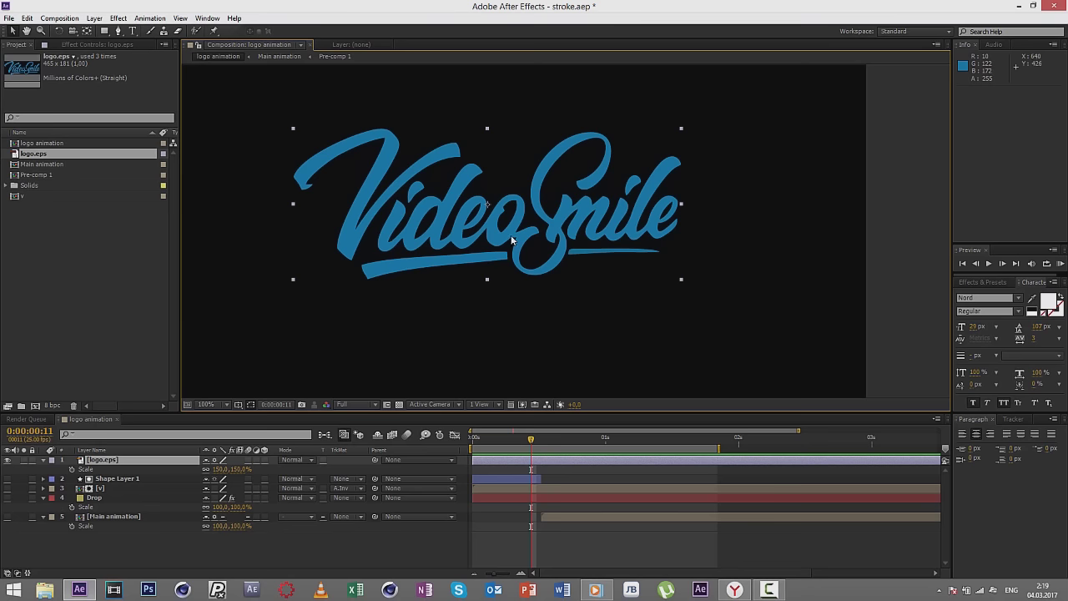
click(496, 320)
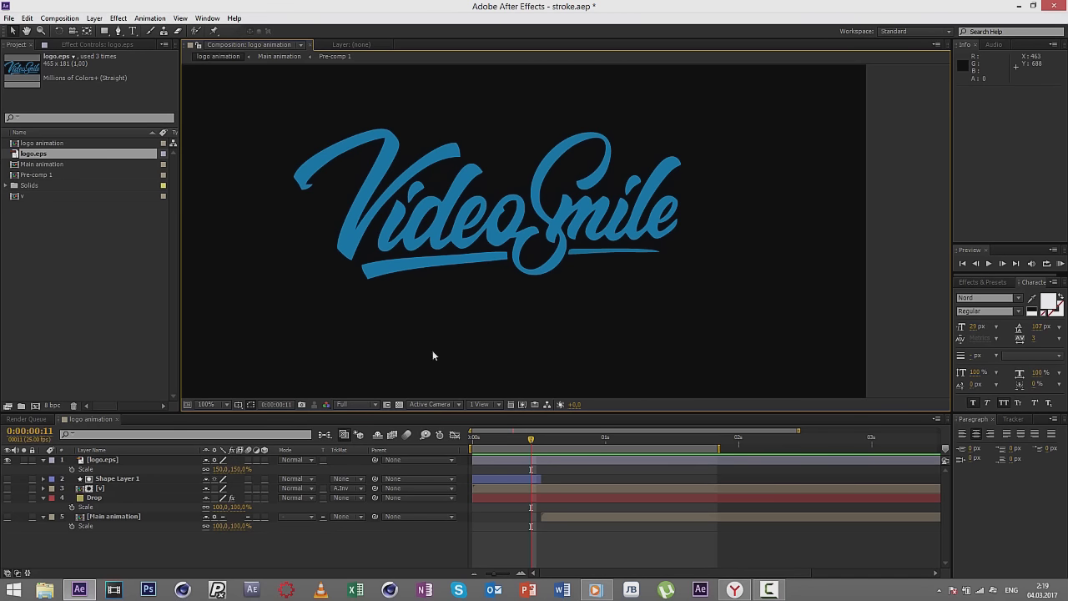
click(121, 31)
scroll(536, 191, up, 2)
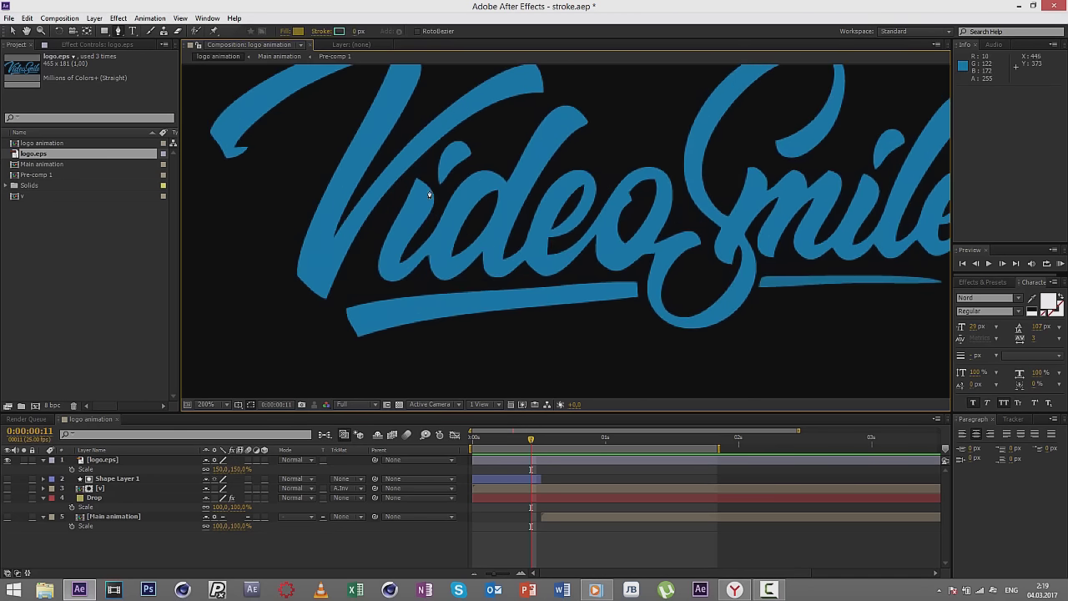
click(428, 190)
drag(386, 269, 399, 285)
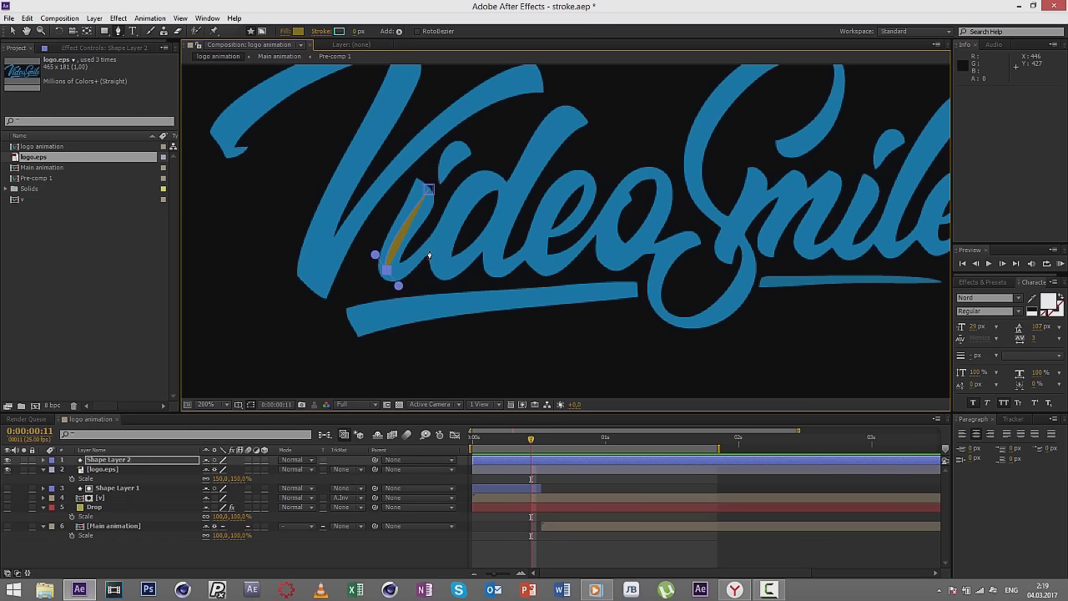
drag(428, 252, 447, 238)
drag(495, 187, 516, 193)
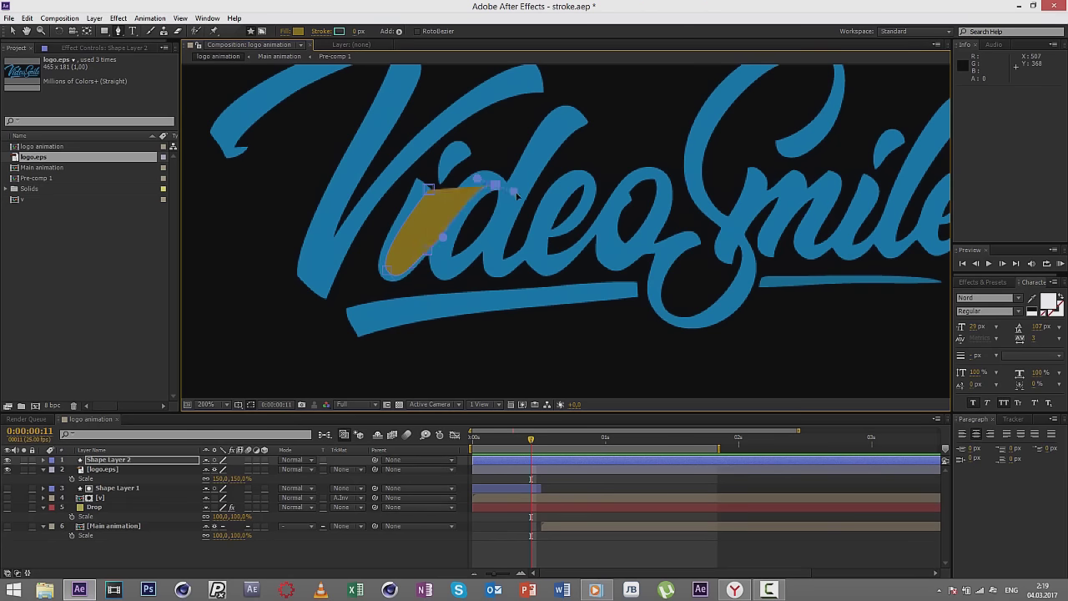
drag(447, 265, 455, 292)
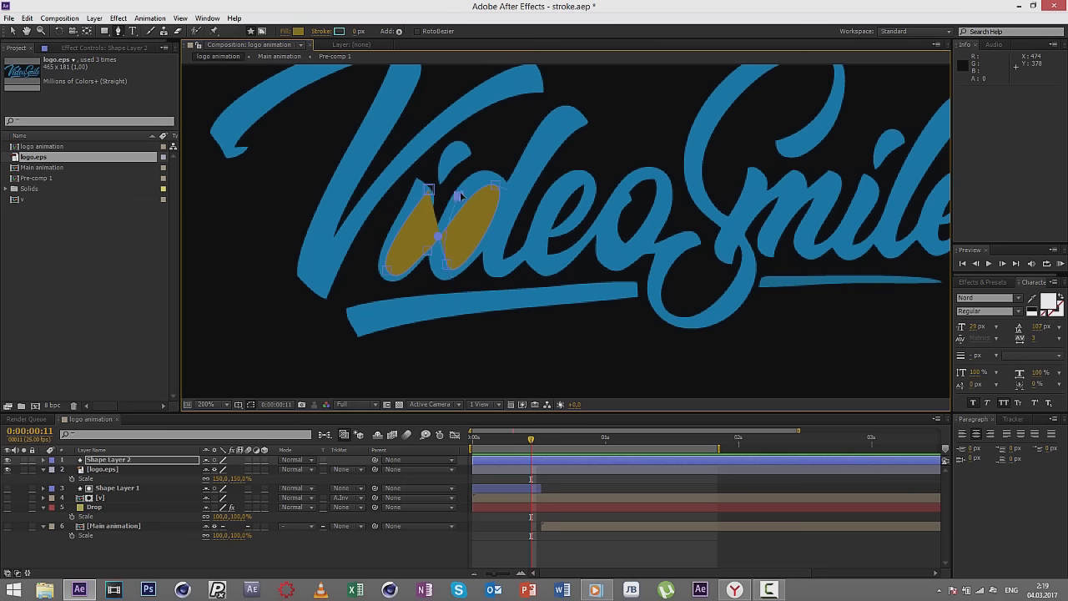
key(ctrl+shift+a)
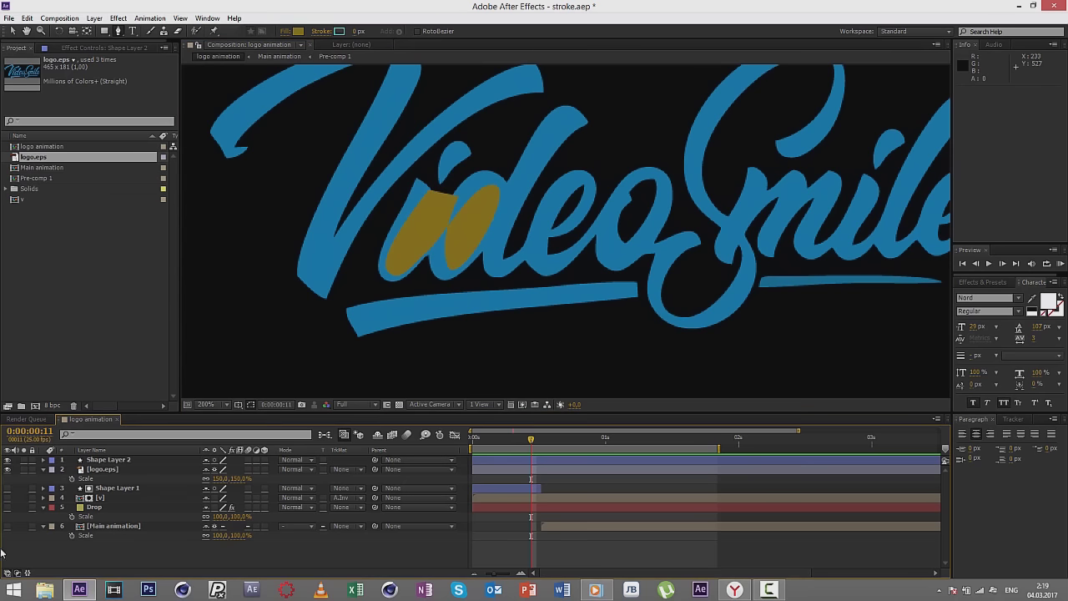
click(108, 460)
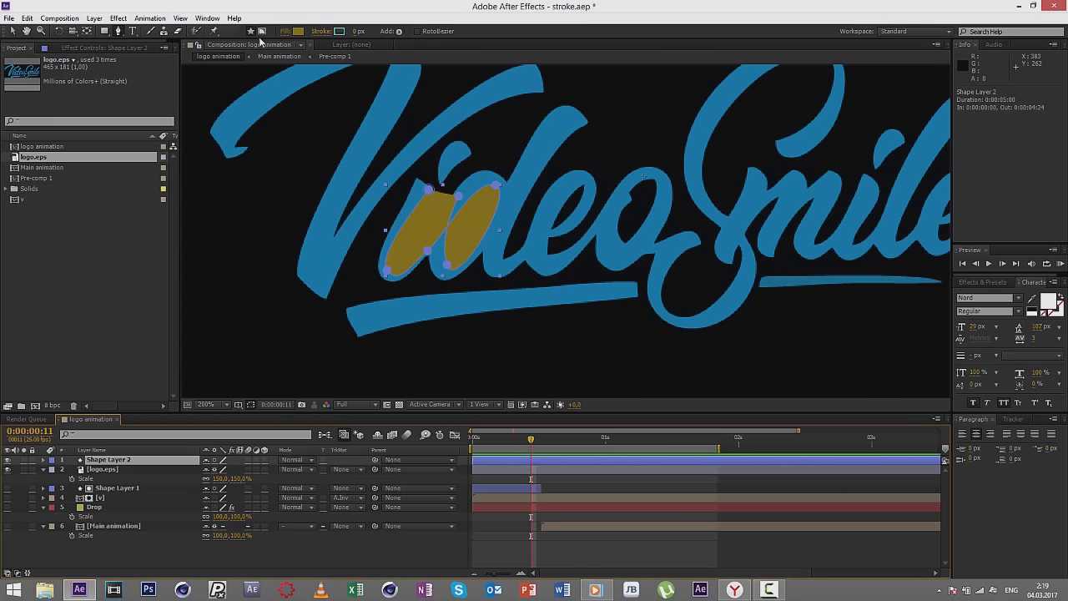
key(Delete)
scroll(532, 273, down, 2)
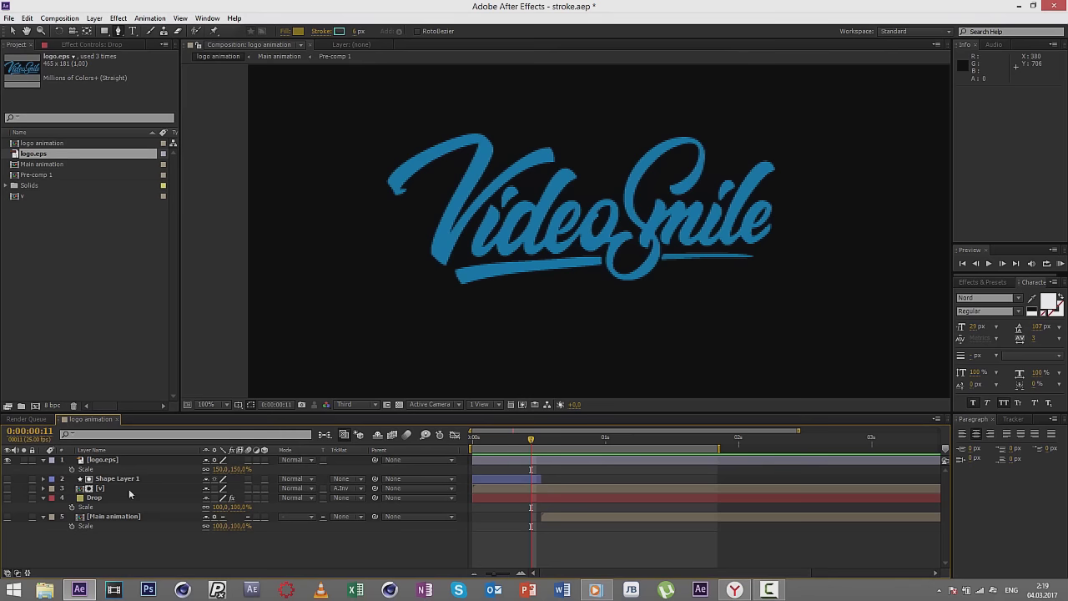
Step: Switch the preview resolution to Full and move the time to 0:00:01:06
click(358, 404)
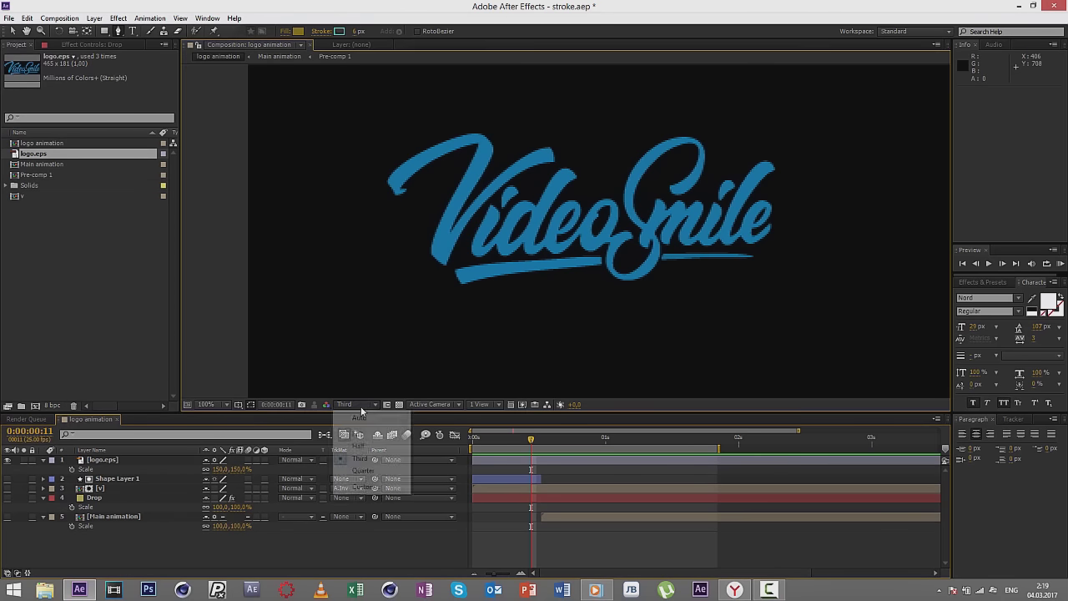
click(354, 428)
scroll(525, 342, down, 2)
drag(512, 450, 639, 450)
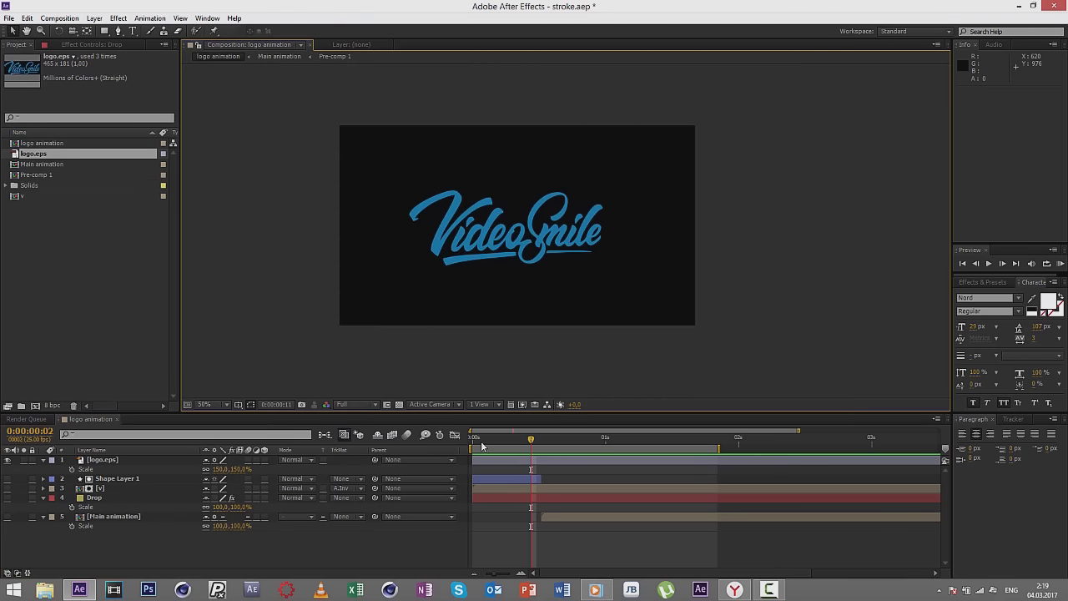